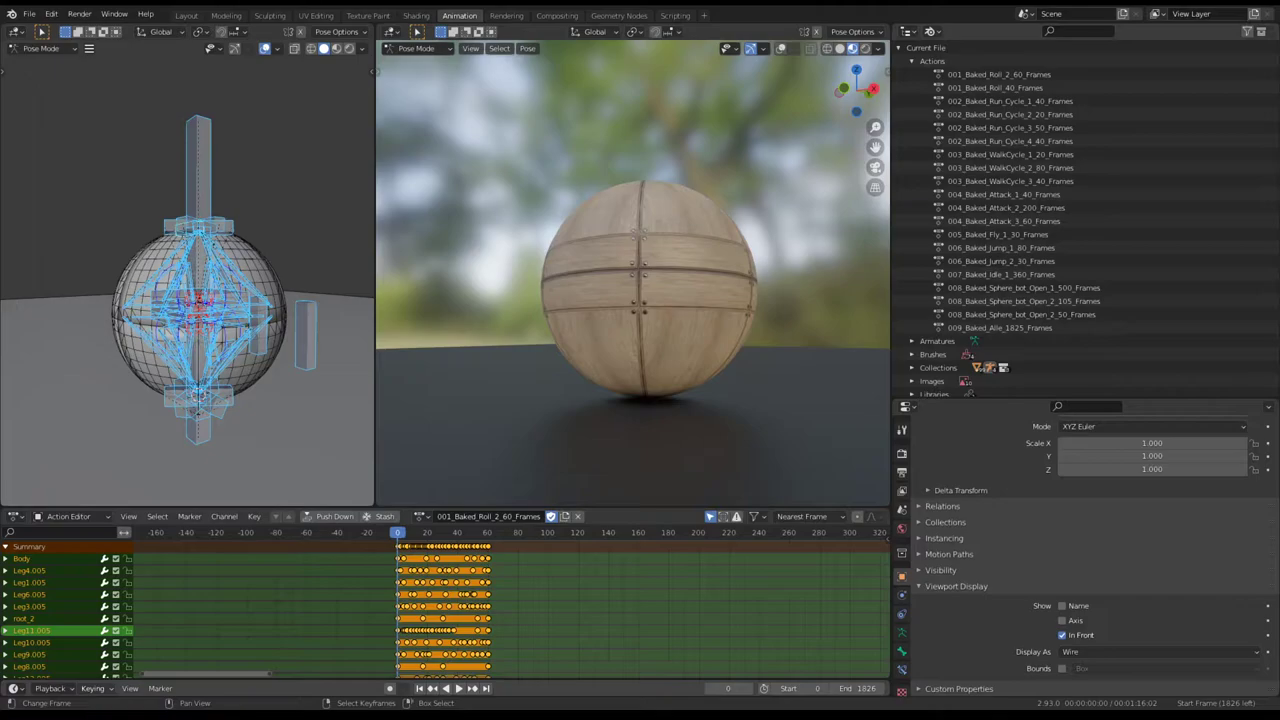
Play the robot's animation and preview the 001_Baked_Roll_40_Frames action.
key(space)
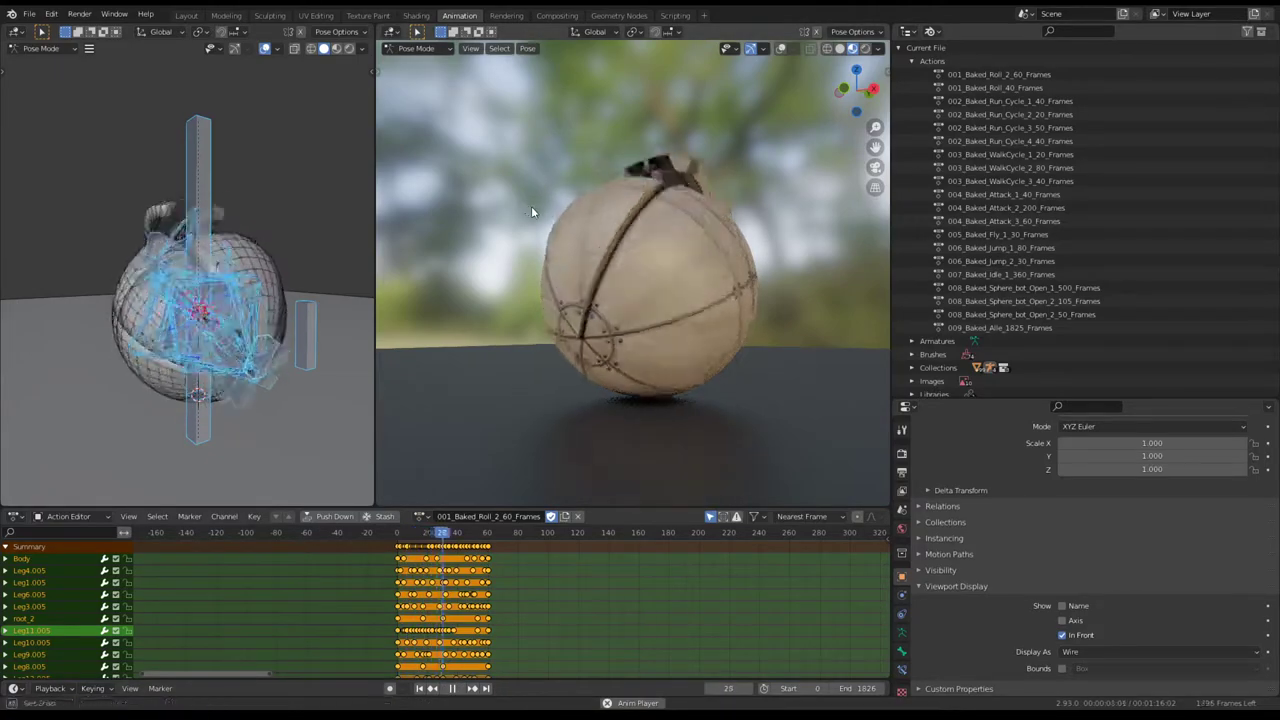
mouse_move(531, 206)
middle_down()
mouse_move(613, 220)
mouse_move(749, 214)
middle_up()
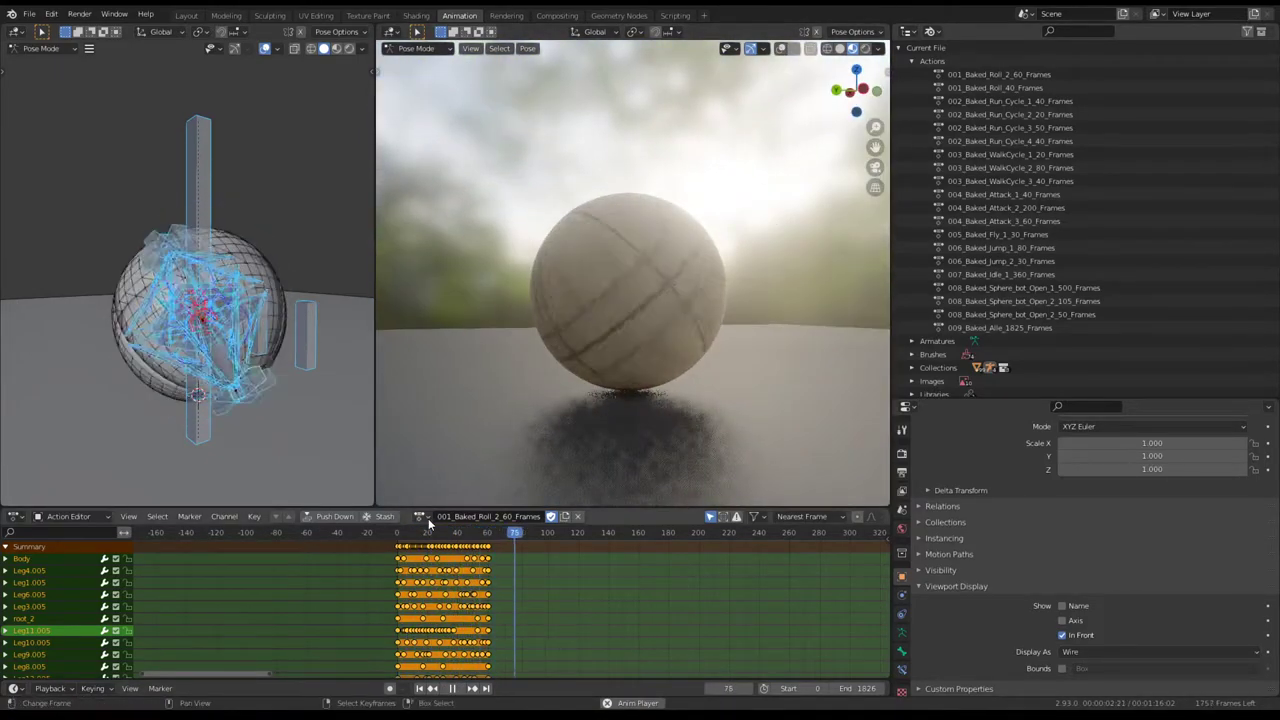
click(426, 517)
click(466, 549)
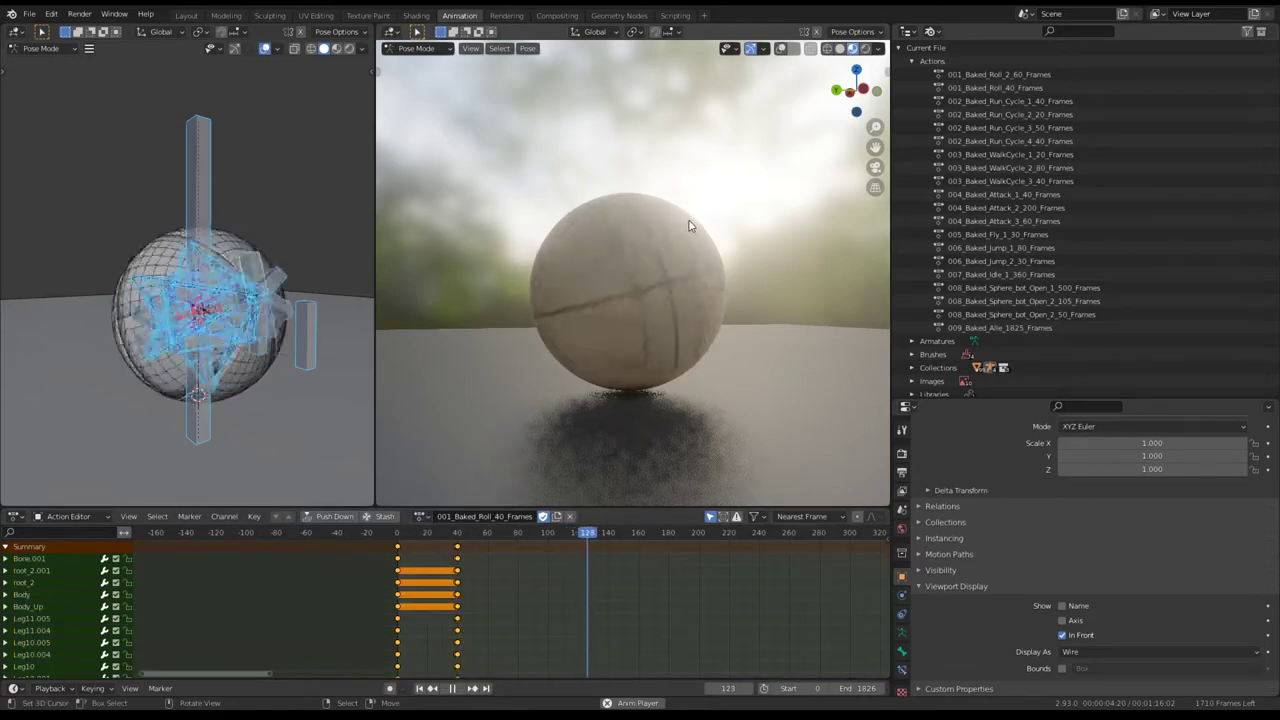
middle_drag(600, 230, 406, 238)
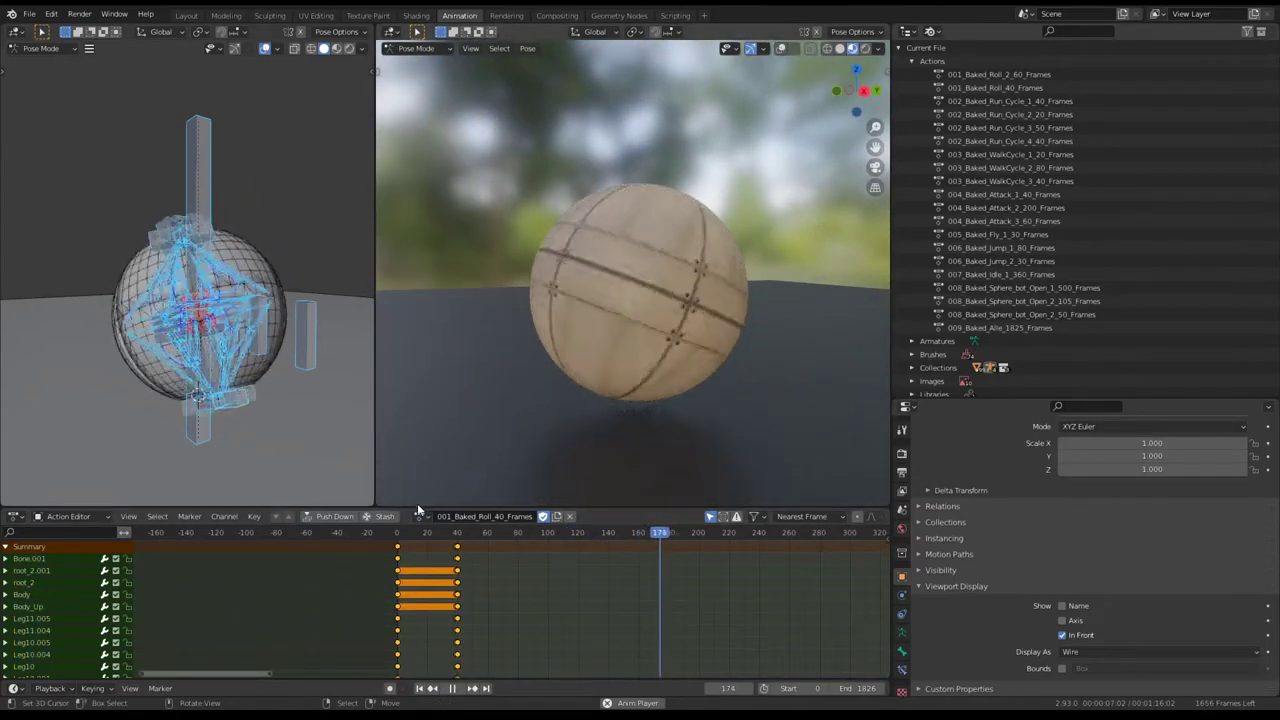
Switch back to 001_Baked_Roll_2_60_Frames and replay the roll from a higher angle.
click(421, 516)
click(470, 537)
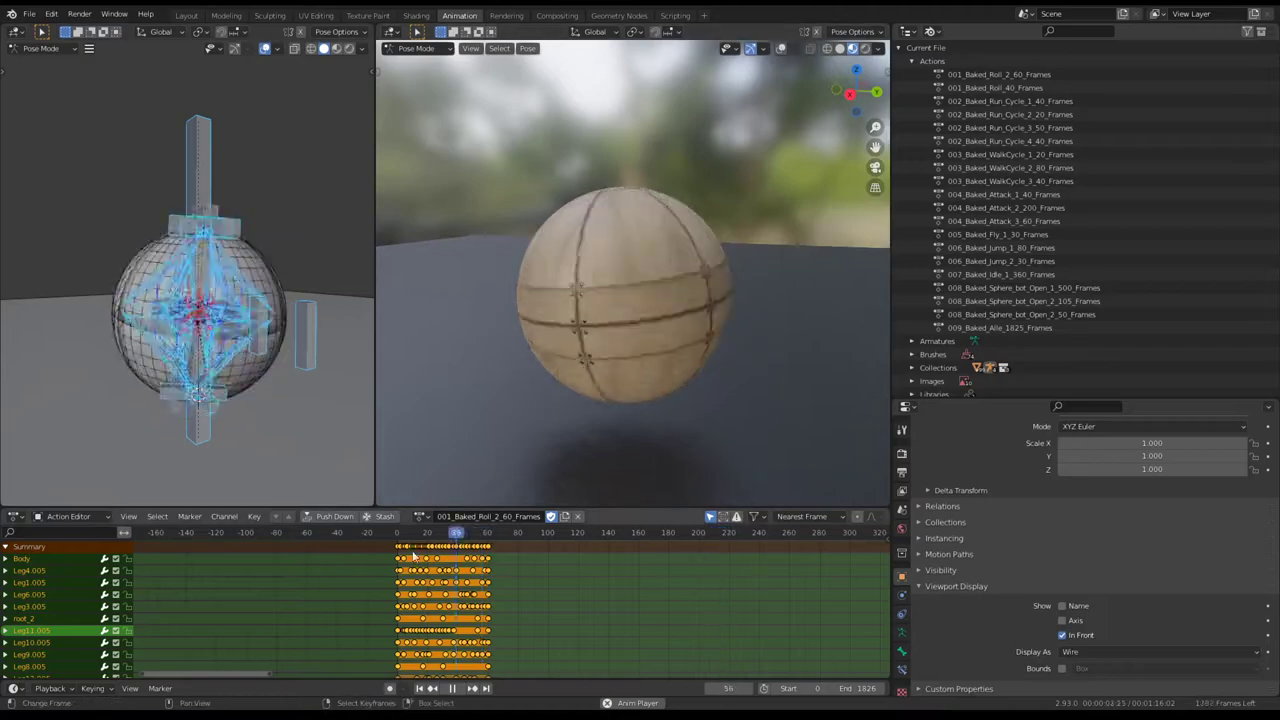
middle_drag(516, 331, 602, 183)
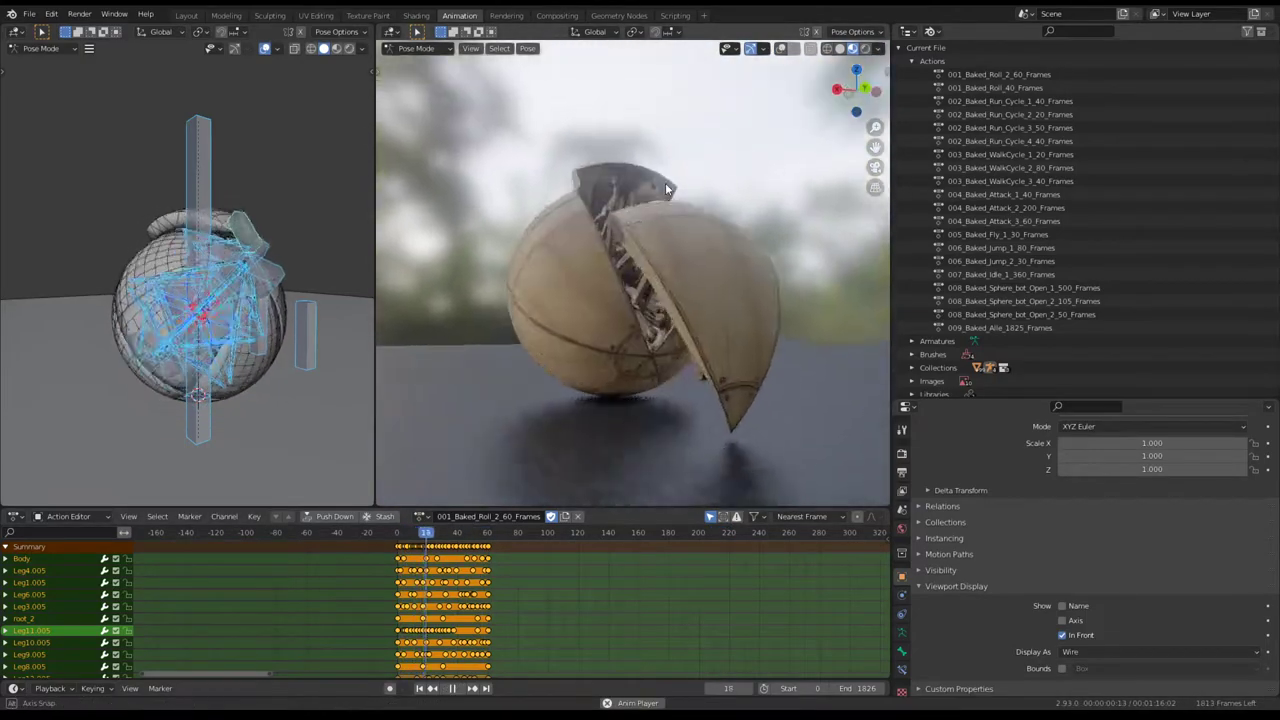
key(space)
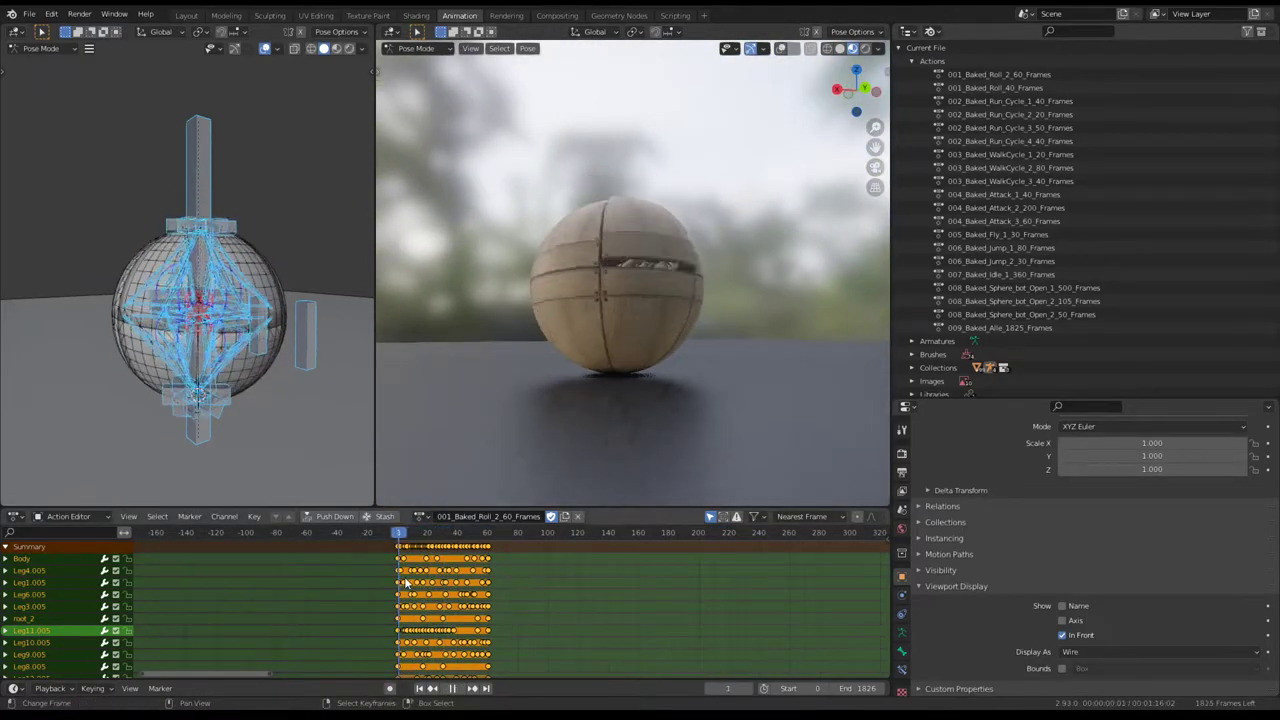
middle_drag(460, 449, 696, 275)
click(425, 516)
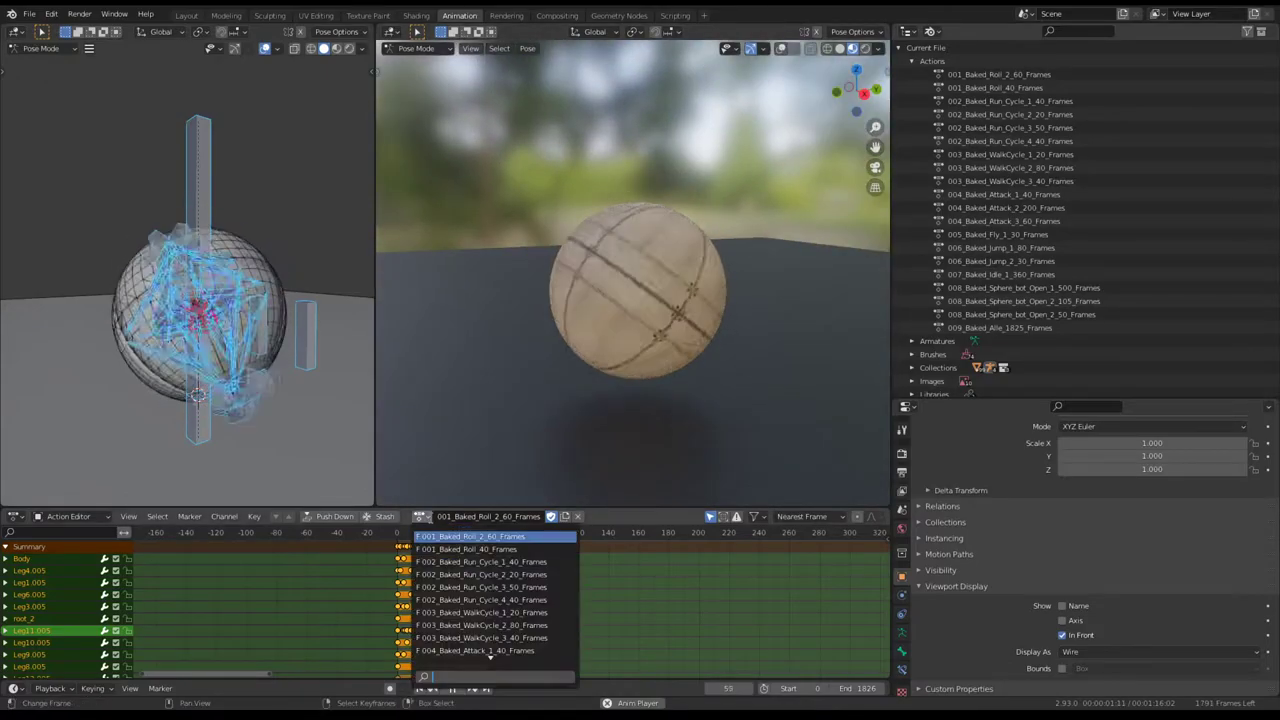
Preview 002_Baked_Run_Cycle_1_40_Frames, then 002_Baked_Run_Cycle_2_20_Frames, on the robot.
click(470, 561)
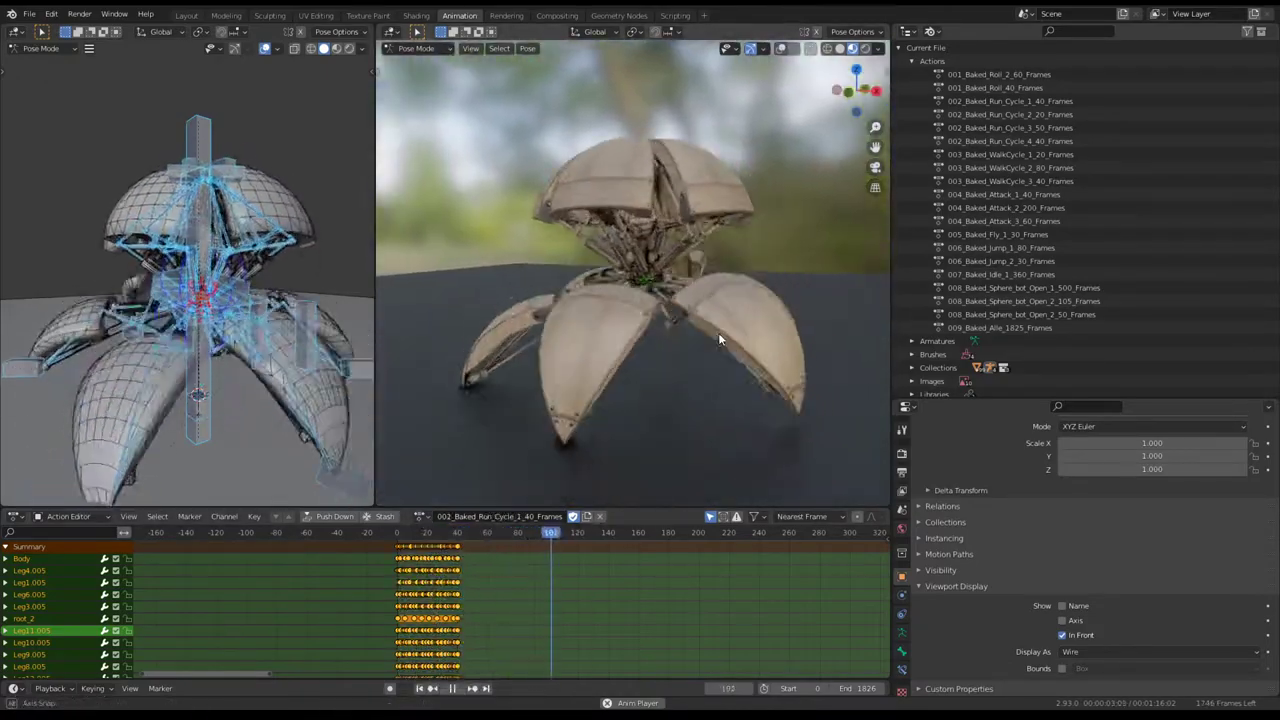
middle_drag(737, 333, 701, 329)
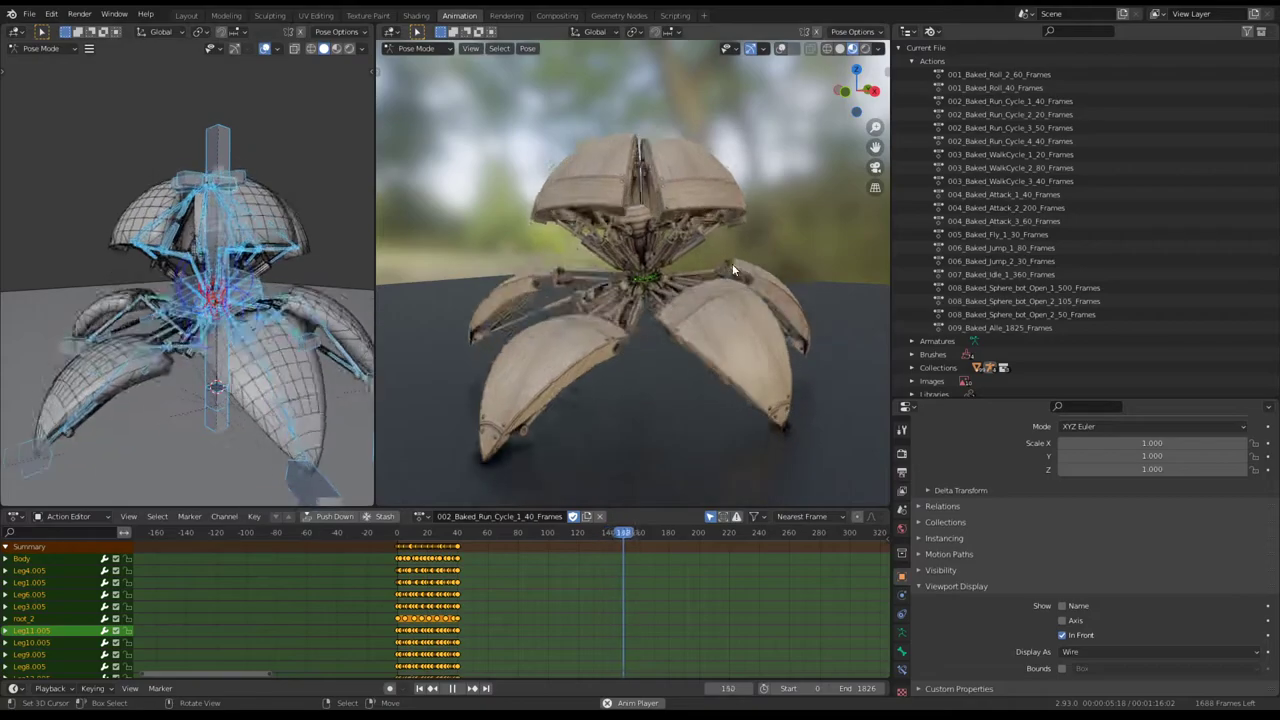
mouse_move(732, 263)
middle_down()
mouse_move(549, 248)
mouse_move(814, 257)
middle_up()
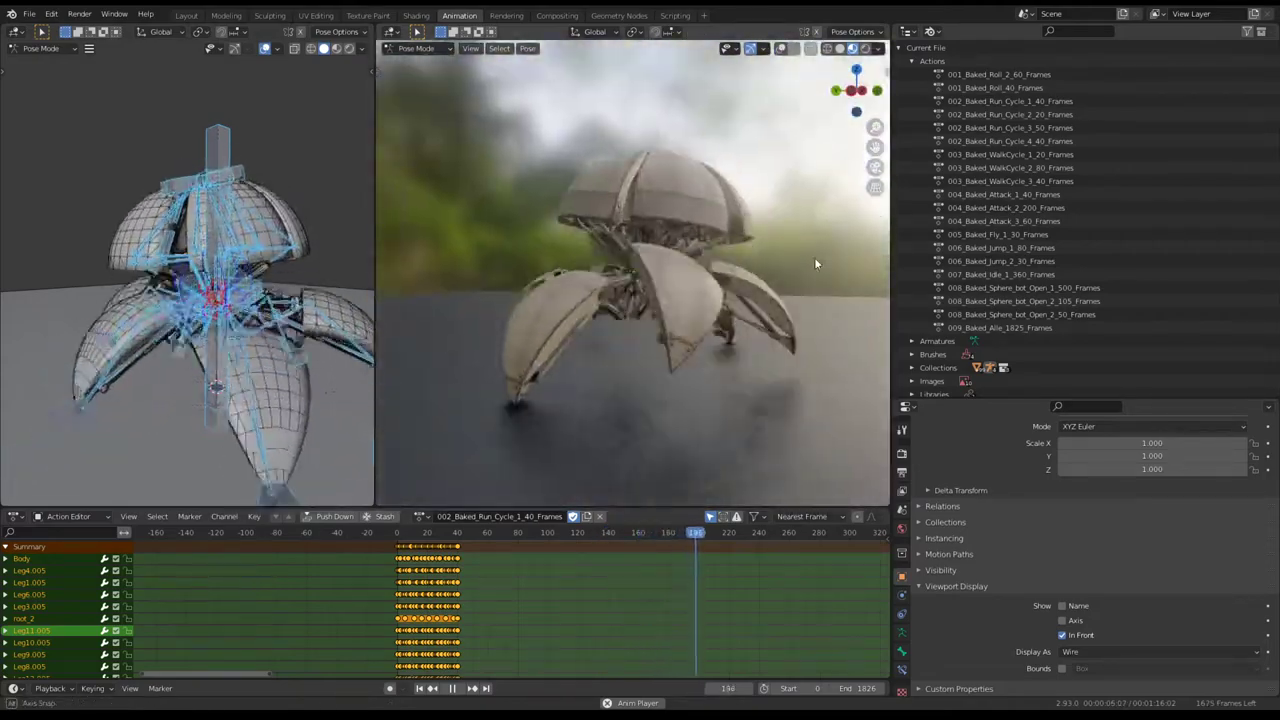
click(421, 516)
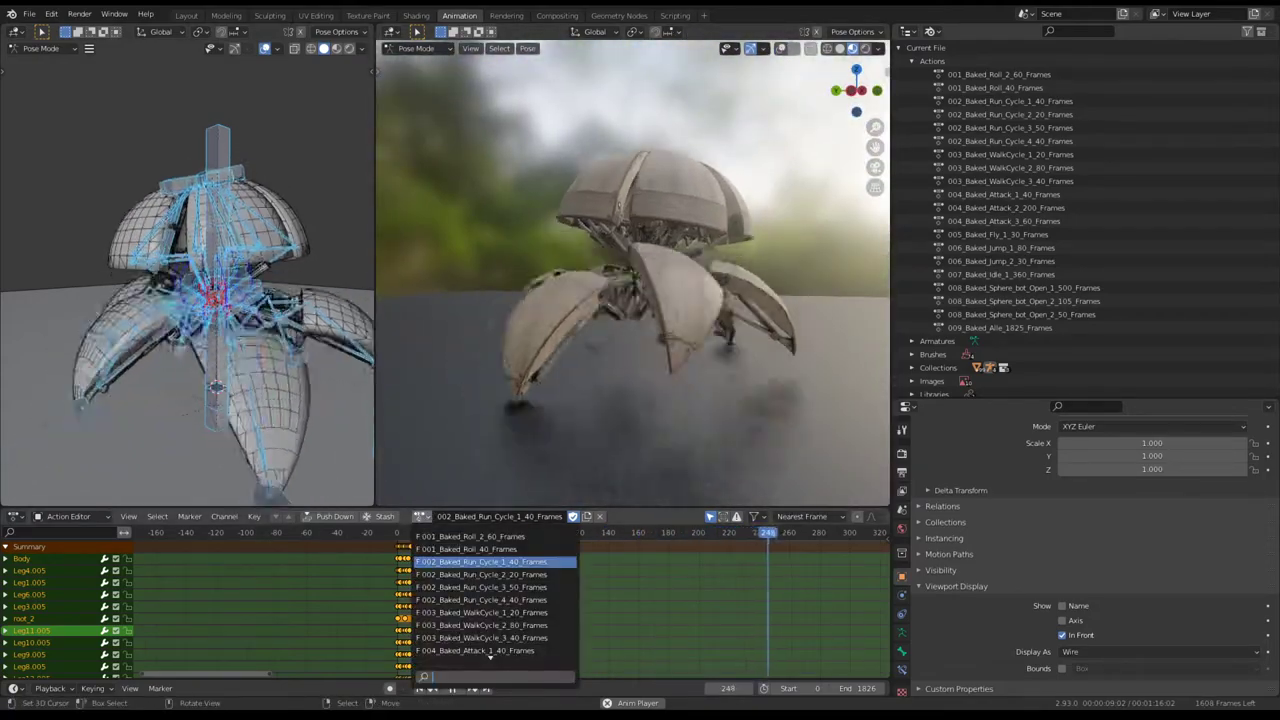
click(481, 574)
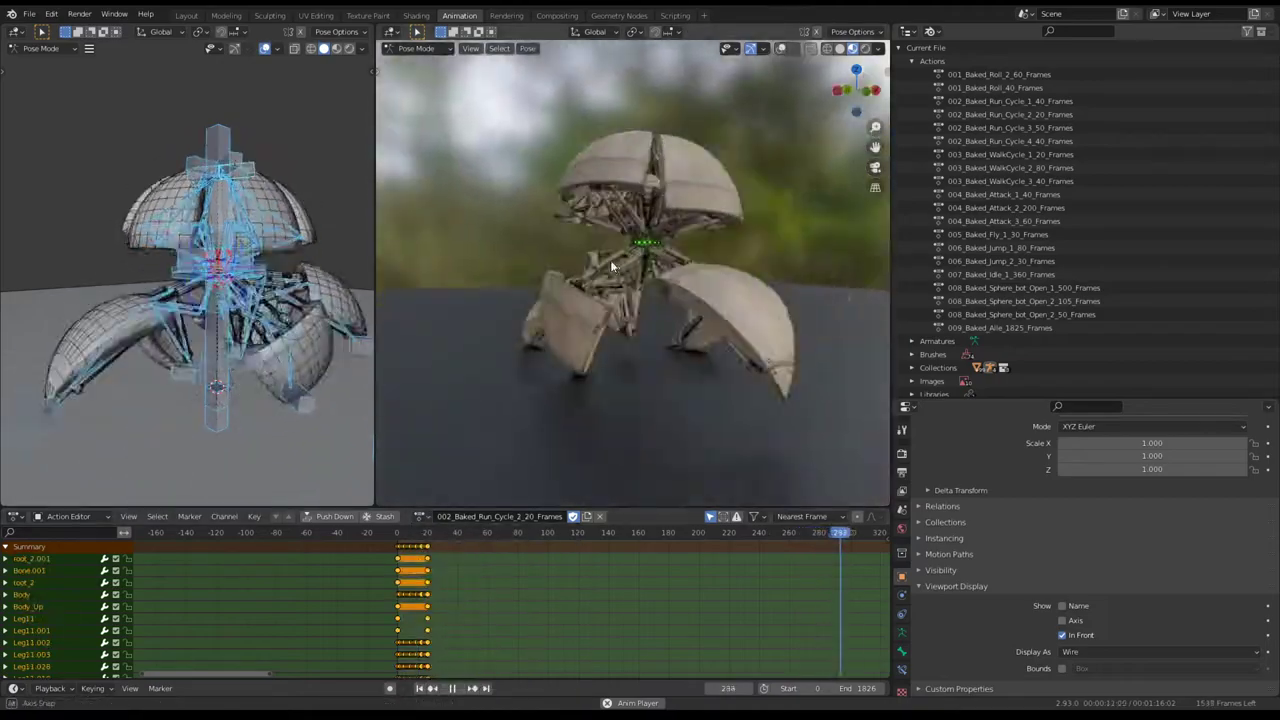
middle_drag(510, 255, 474, 251)
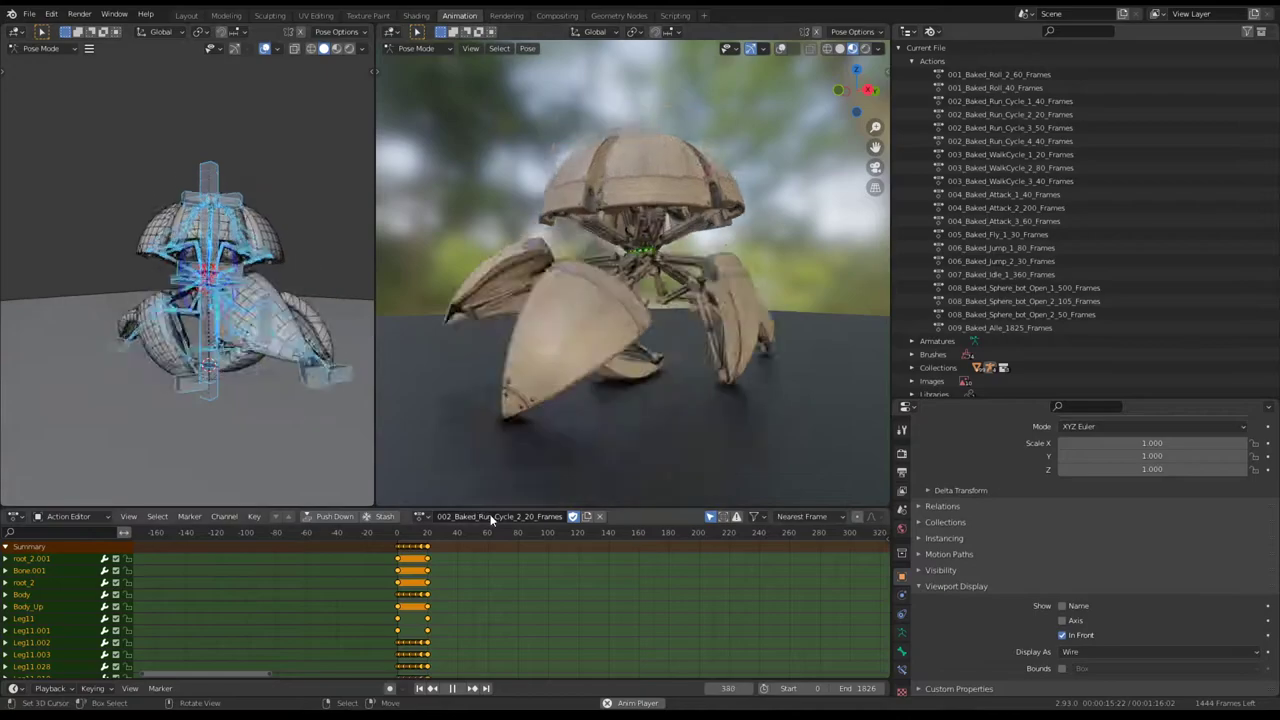
Assign 002_Baked_Run_Cycle_3_50_Frames and make its keyframes loop with Make Cyclic.
click(421, 516)
click(455, 588)
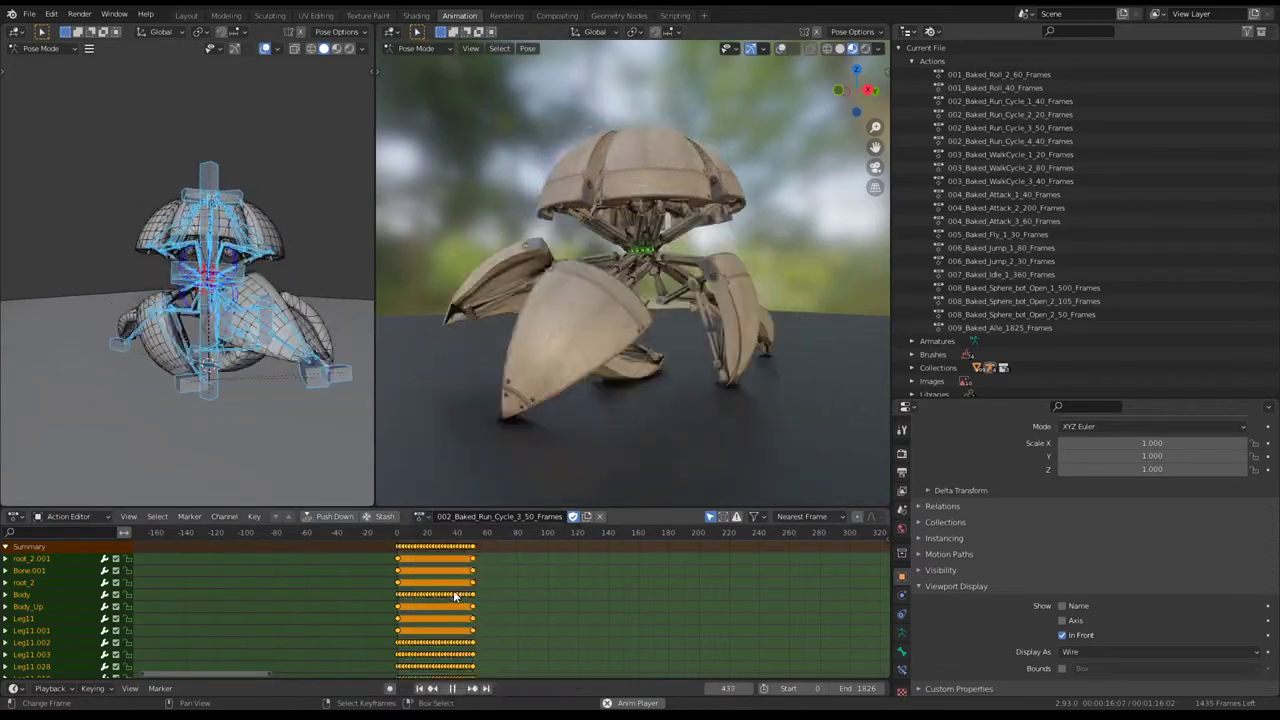
key(shift+Left)
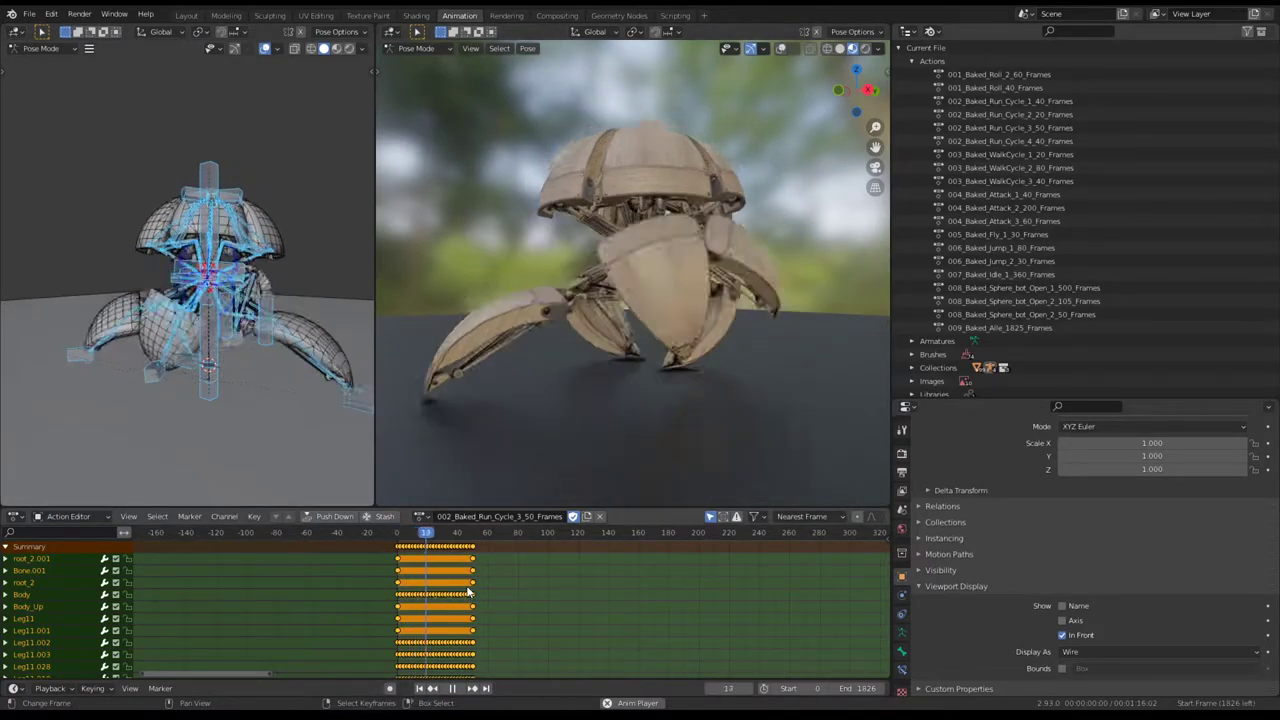
key(shift+e)
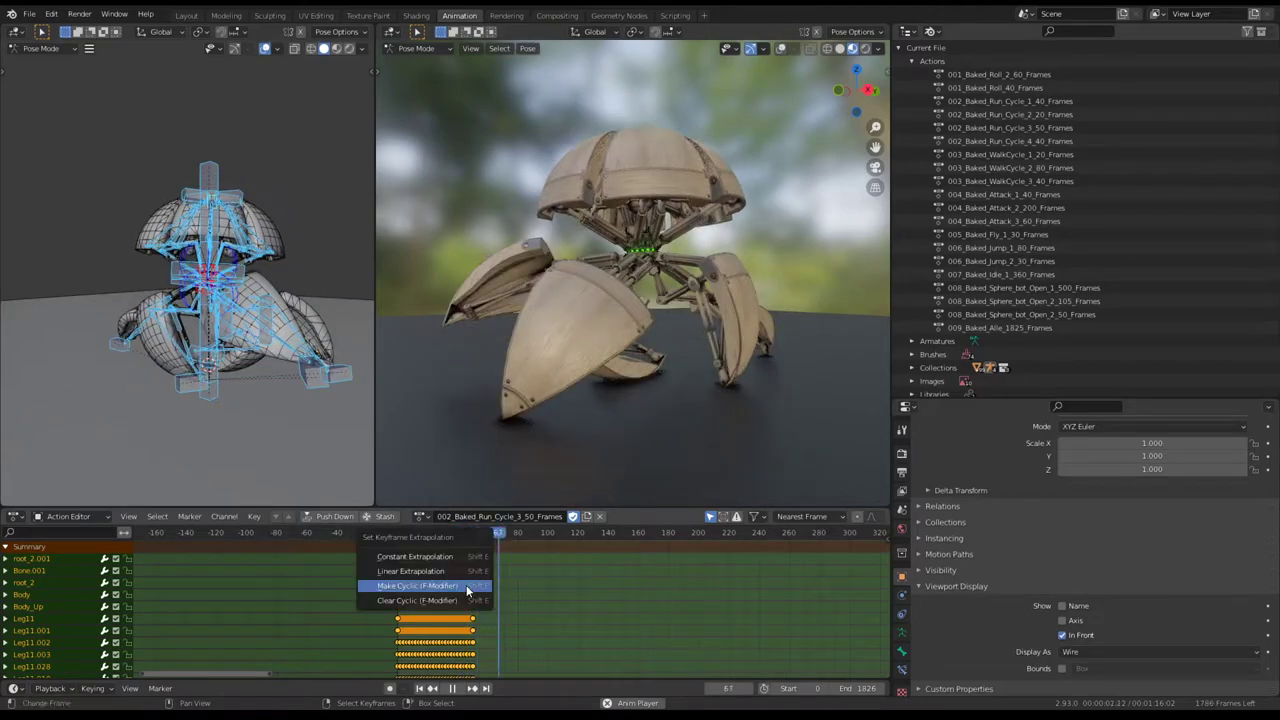
click(466, 589)
key(shift+Left)
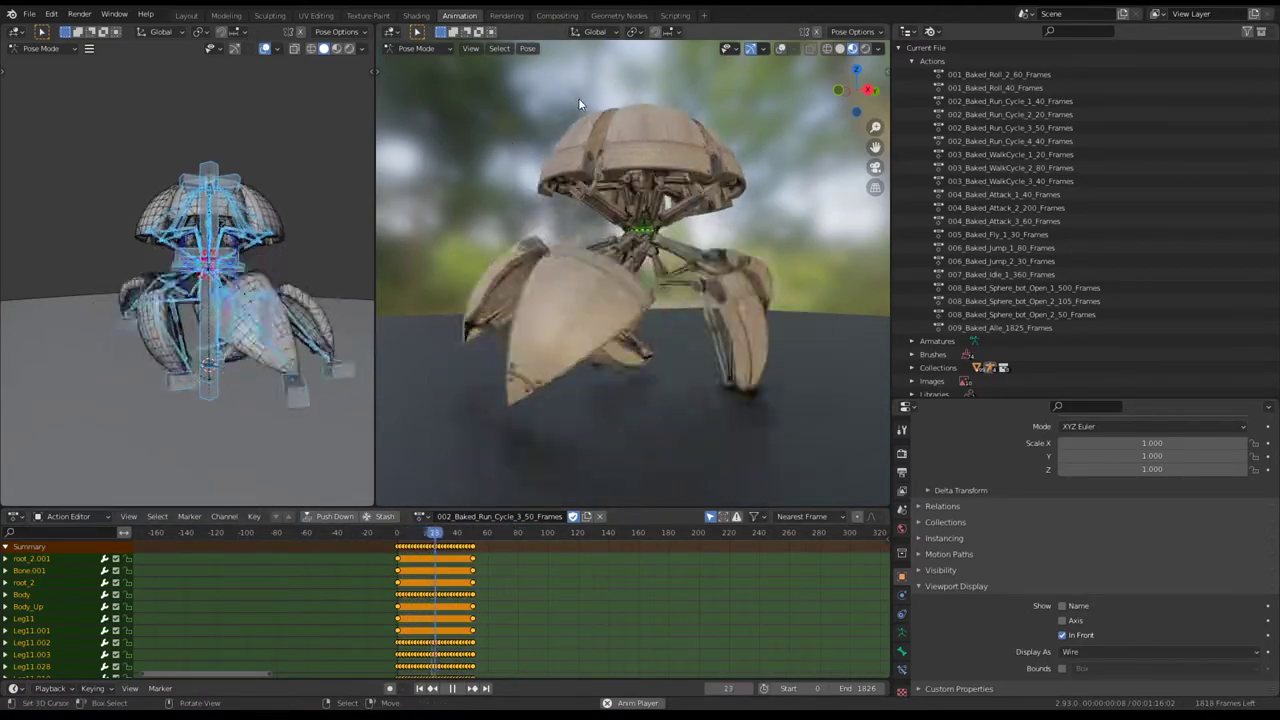
mouse_move(578, 103)
middle_down()
mouse_move(850, 224)
mouse_move(379, 180)
mouse_move(531, 161)
mouse_move(451, 163)
middle_up()
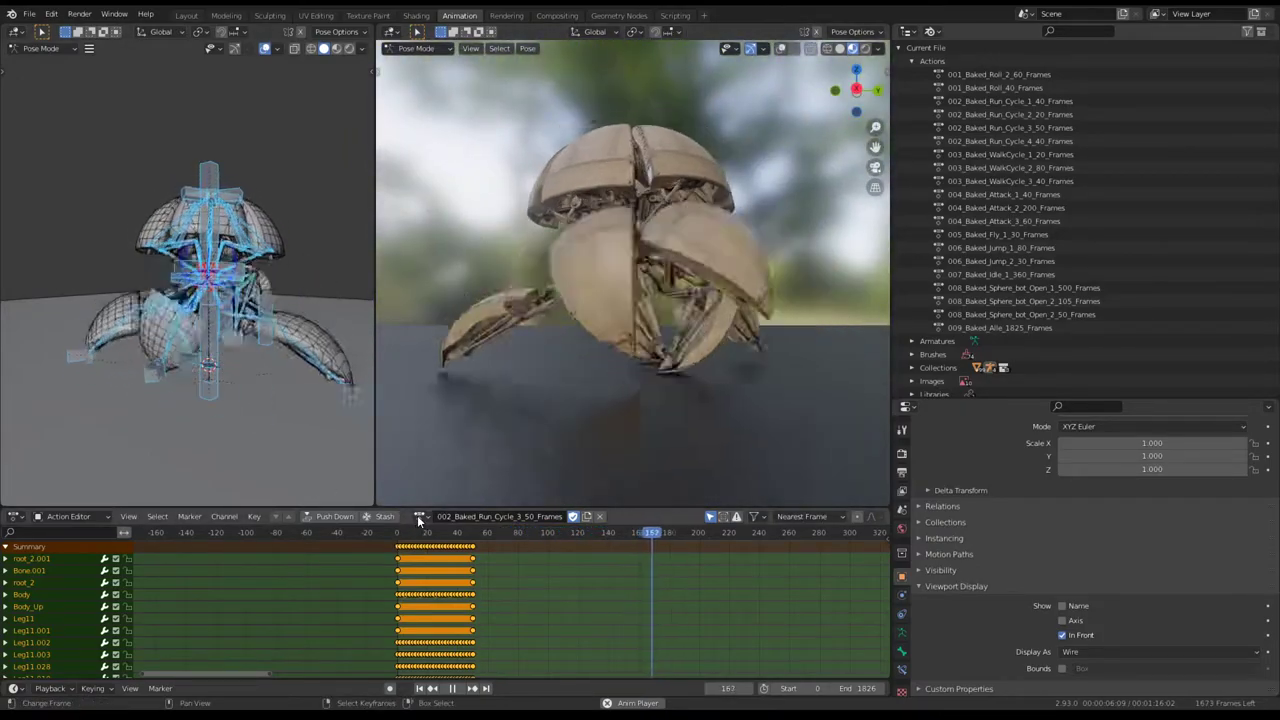
click(420, 517)
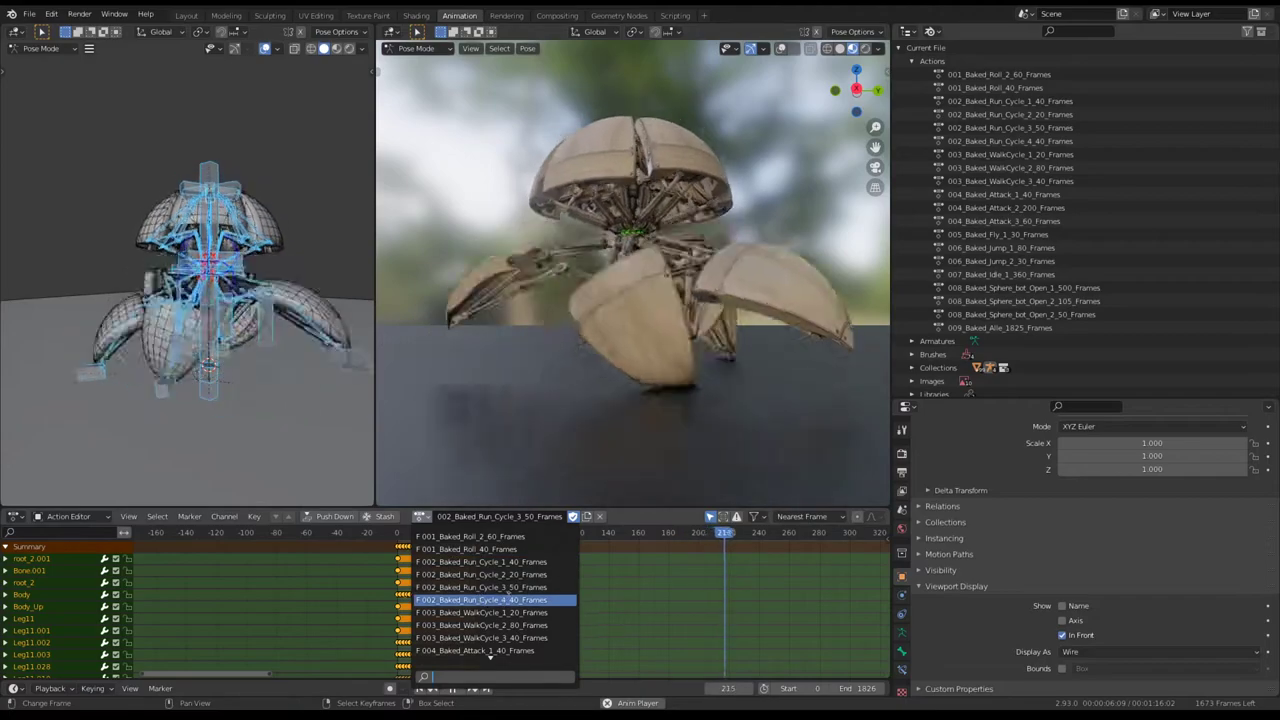
Assign 002_Baked_Run_Cycle_4_40_Frames and play it from the start frame.
click(480, 599)
key(shift+Left)
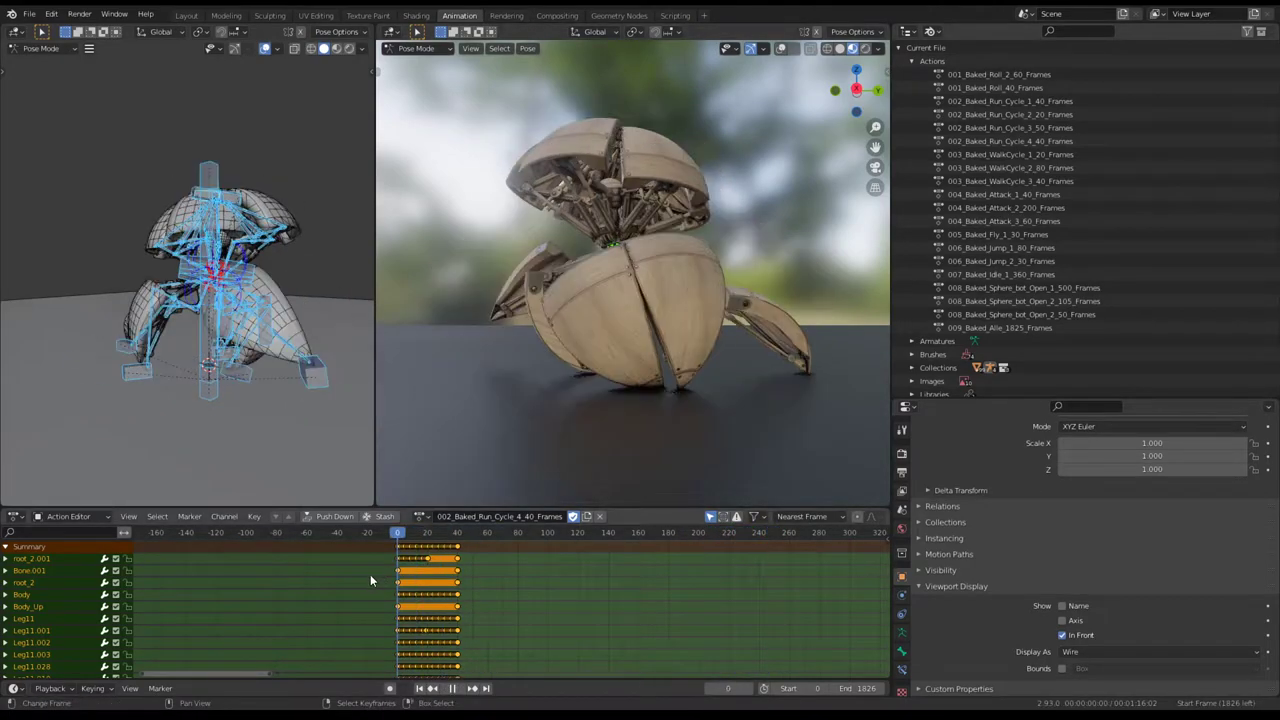
right_click(442, 563)
key(Escape)
key(space)
mouse_move(480, 298)
middle_down()
mouse_move(588, 310)
mouse_move(692, 297)
mouse_move(671, 365)
mouse_move(625, 298)
mouse_move(726, 298)
mouse_move(672, 284)
mouse_move(518, 288)
mouse_move(548, 286)
middle_up()
Scale the run cycle's keyframes to half, from 40 to 20 frames.
key(shift+Left)
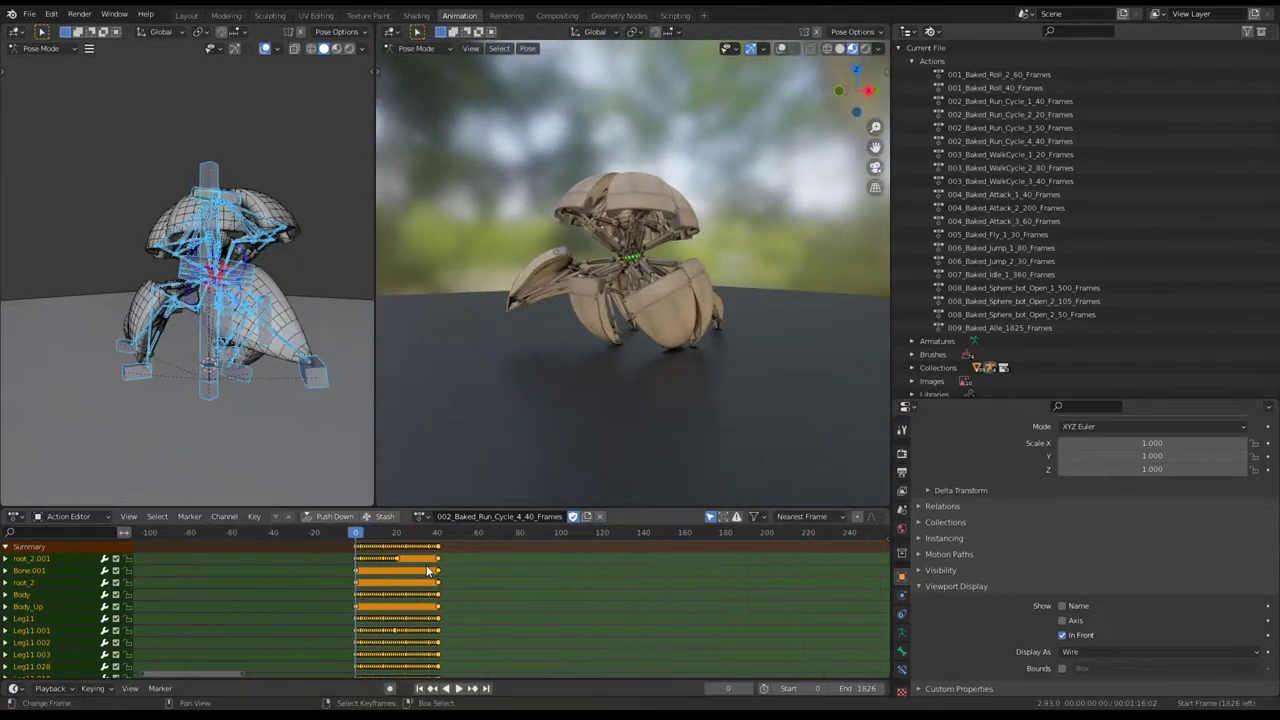
mouse_move(428, 570)
middle_down()
mouse_move(530, 612)
mouse_move(733, 609)
middle_up()
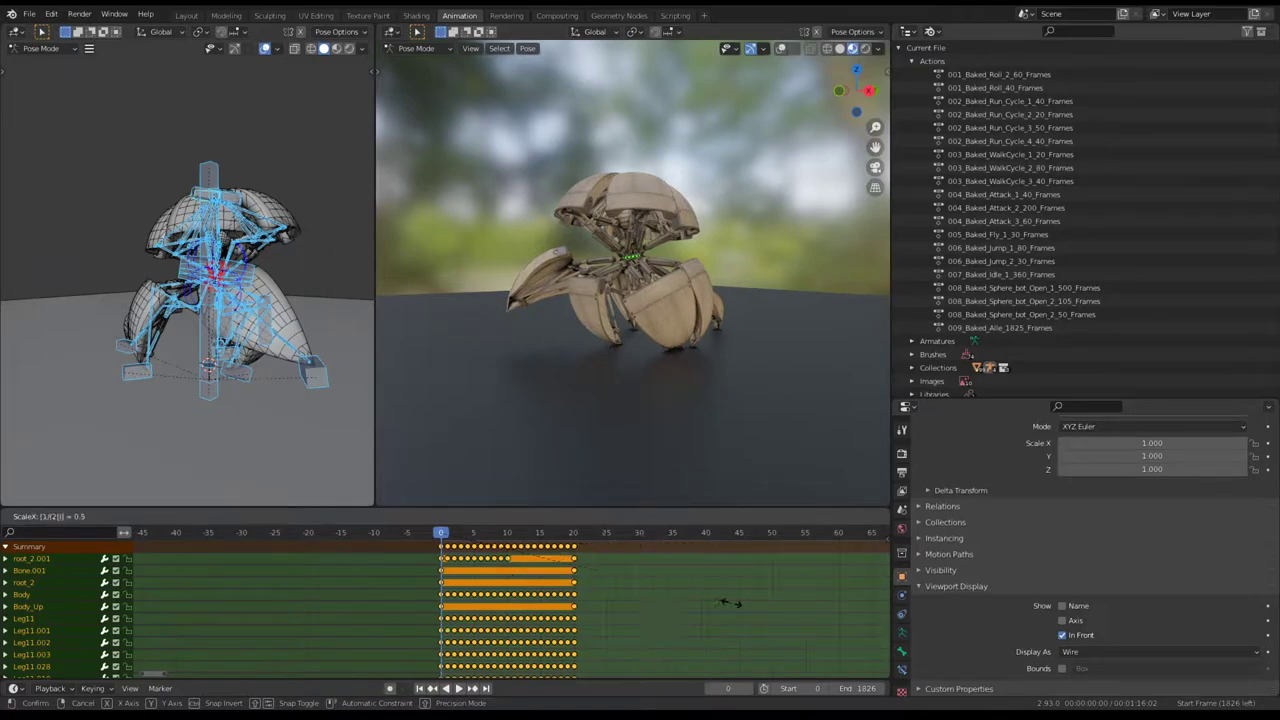
key(Return)
key(space)
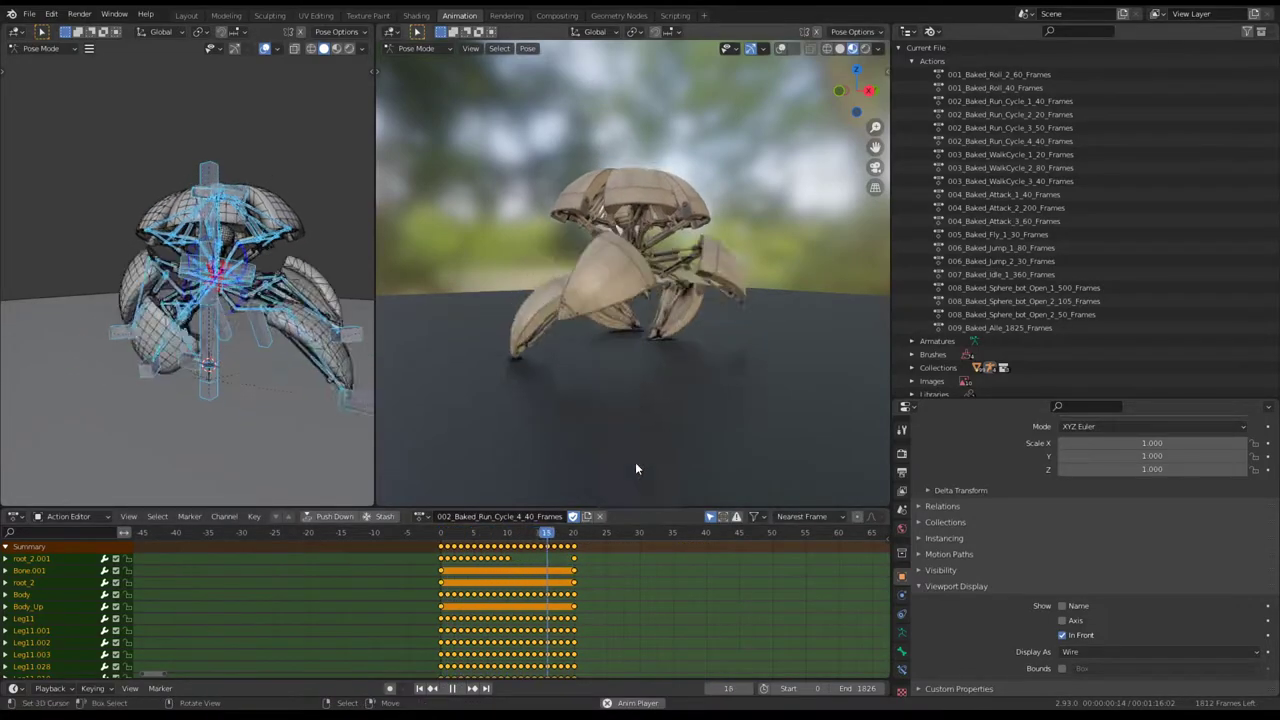
middle_drag(602, 287, 379, 282)
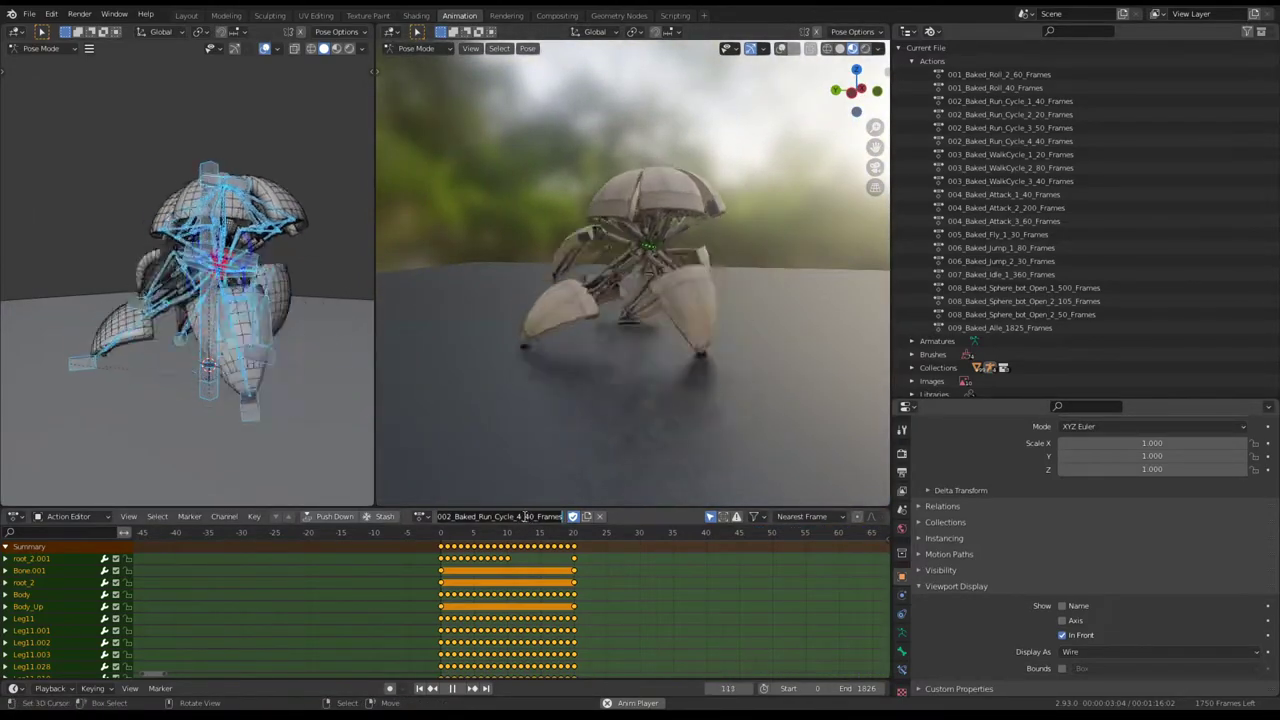
Rename the action to 002_Baked_Run_Cycle_4_20_Frames.
key(BackSpace)
text(2)
key(Return)
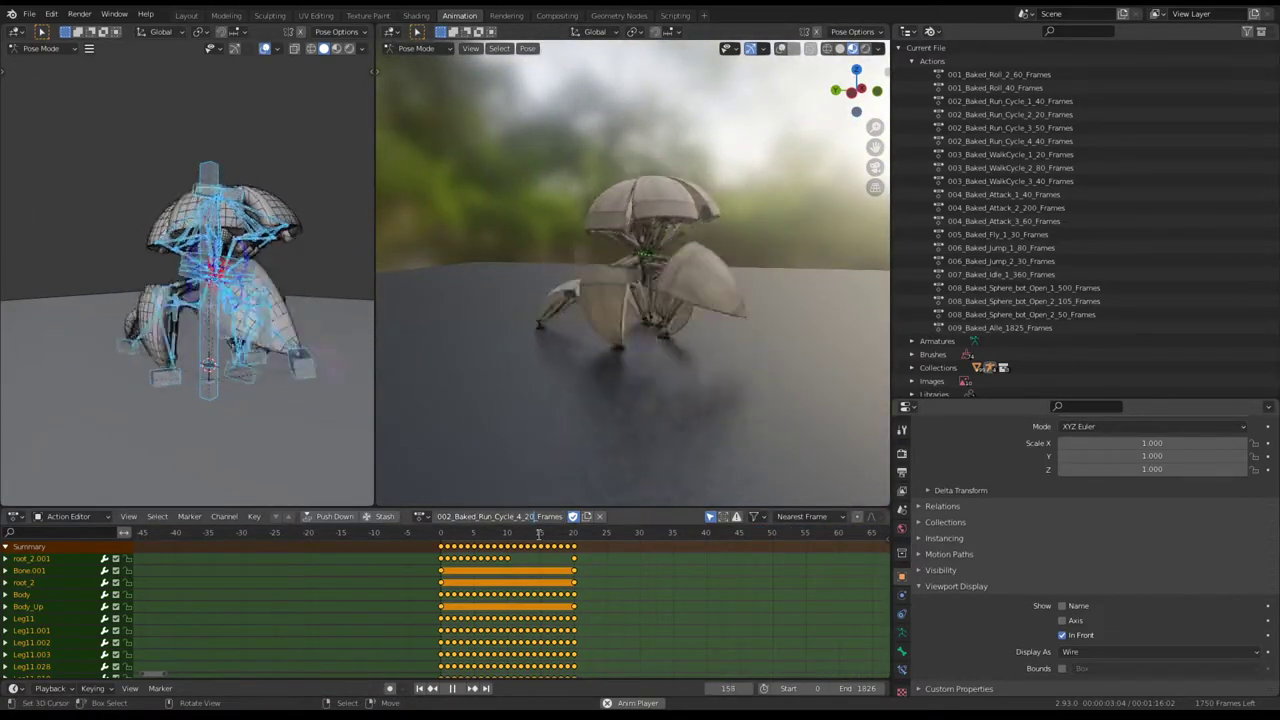
middle_drag(620, 250, 509, 244)
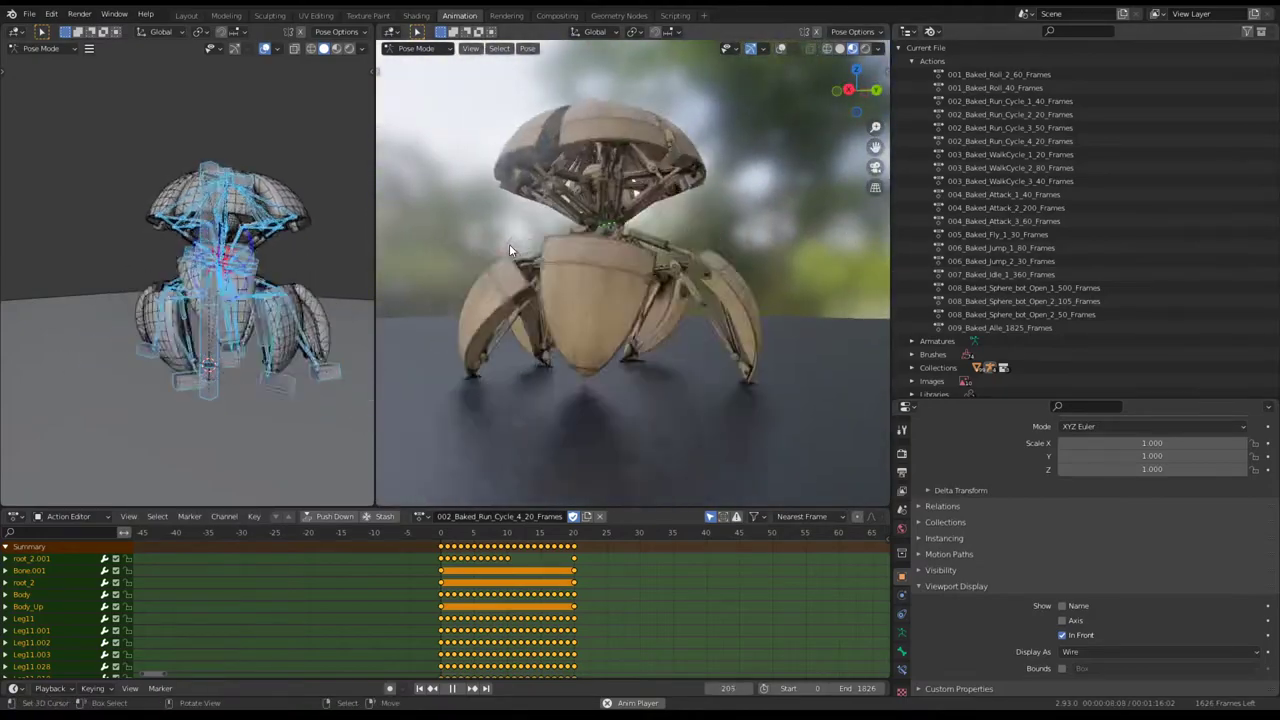
middle_drag(749, 240, 741, 232)
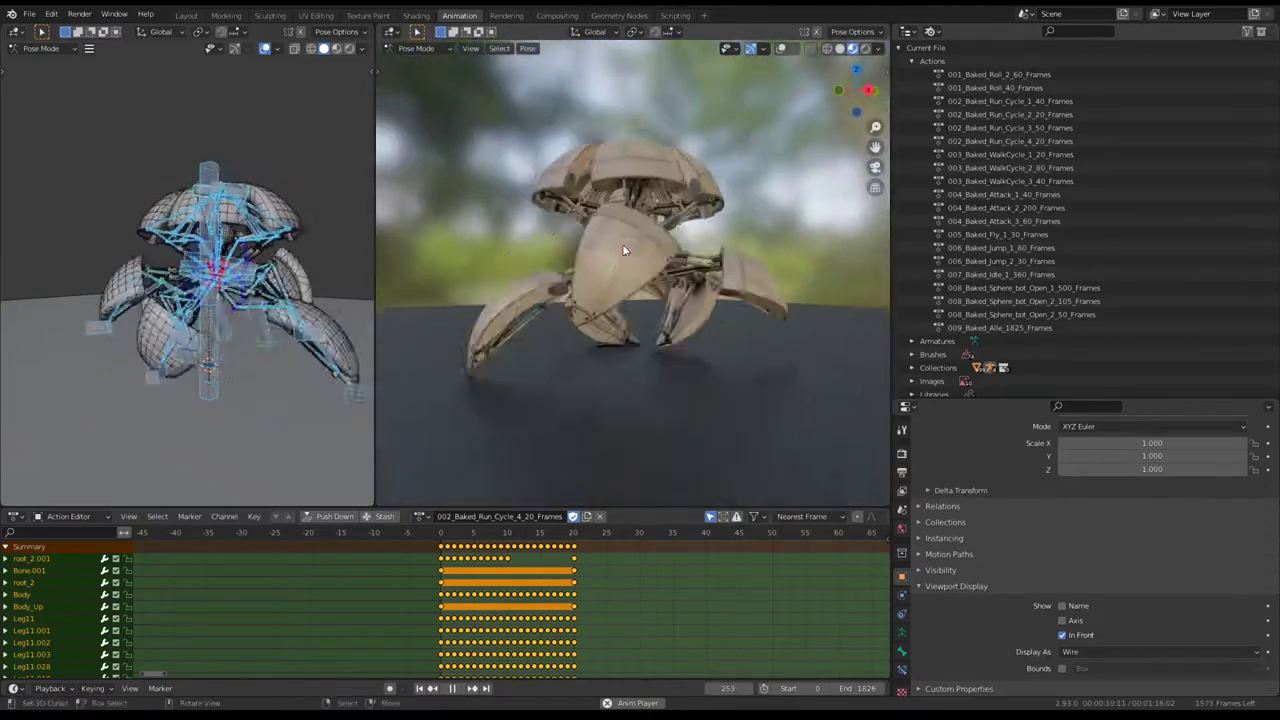
click(420, 516)
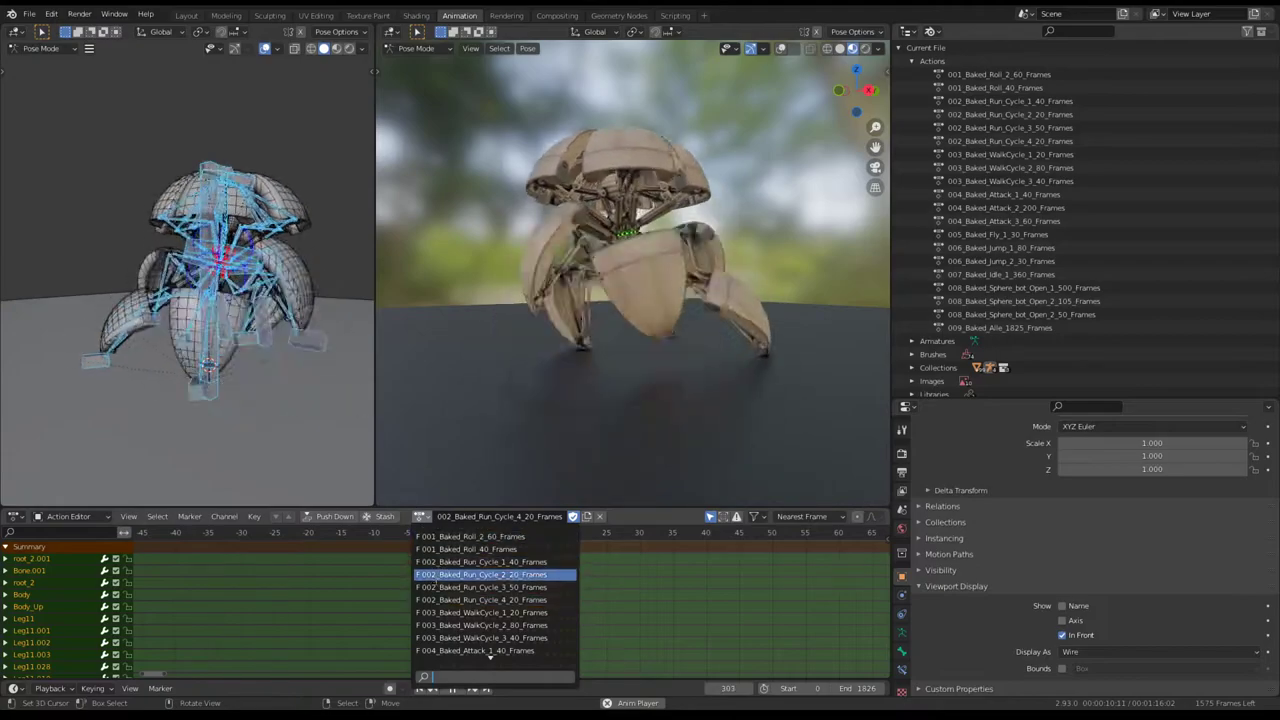
Assign 003_Baked_WalkCycle_1_20_Frames and inspect its keyframes without deleting any.
key(Down)
key(Return)
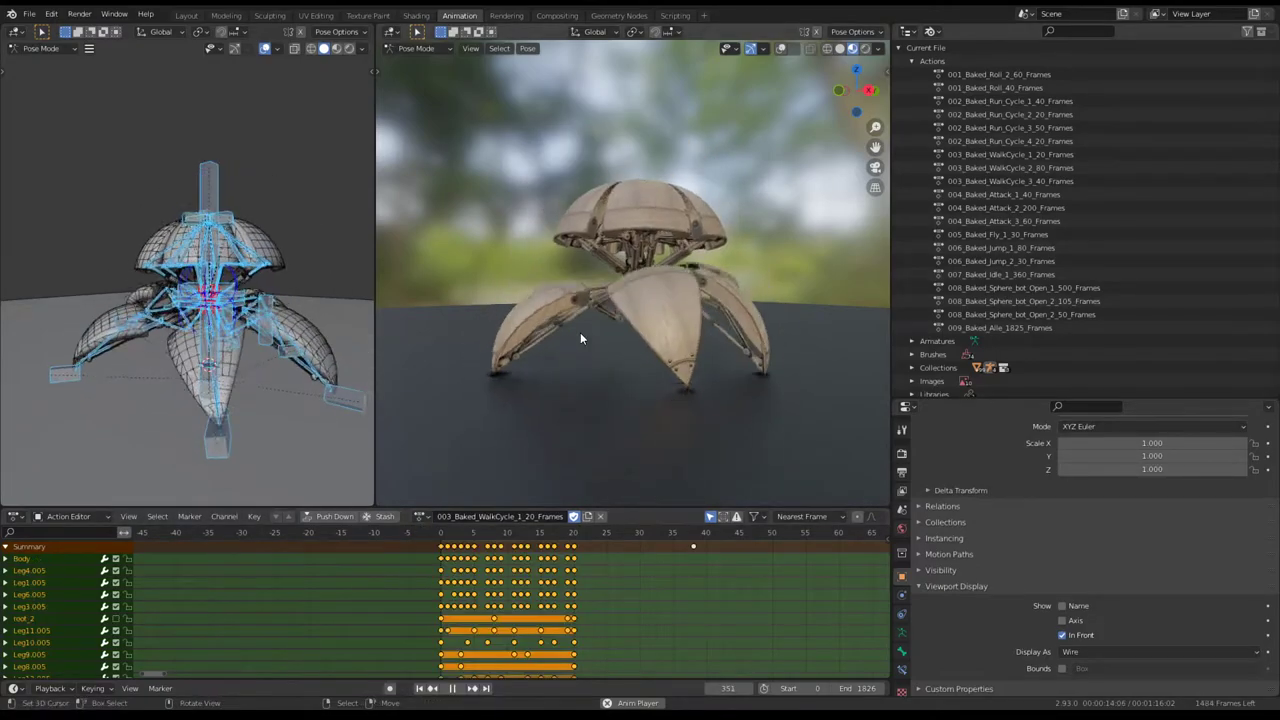
middle_drag(557, 307, 700, 434)
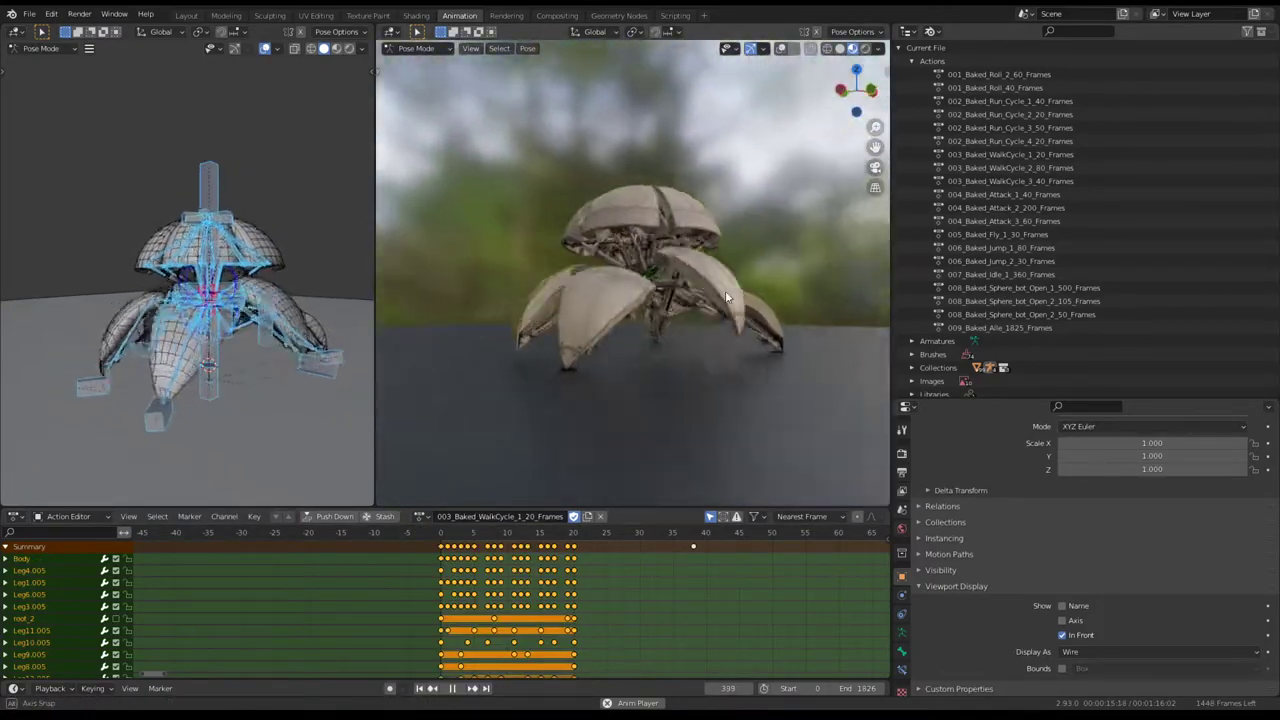
scroll(653, 598, up, 3)
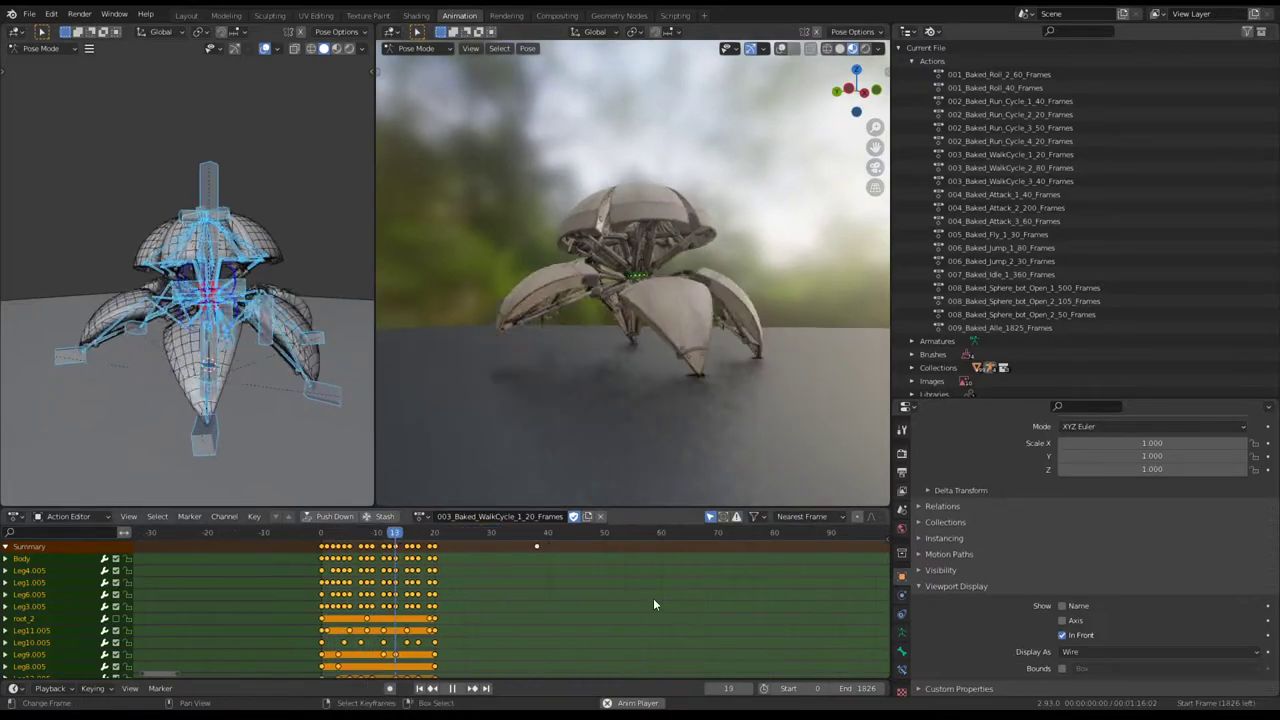
key(x)
key(Escape)
scroll(588, 581, down, 4)
scroll(588, 581, down, 5)
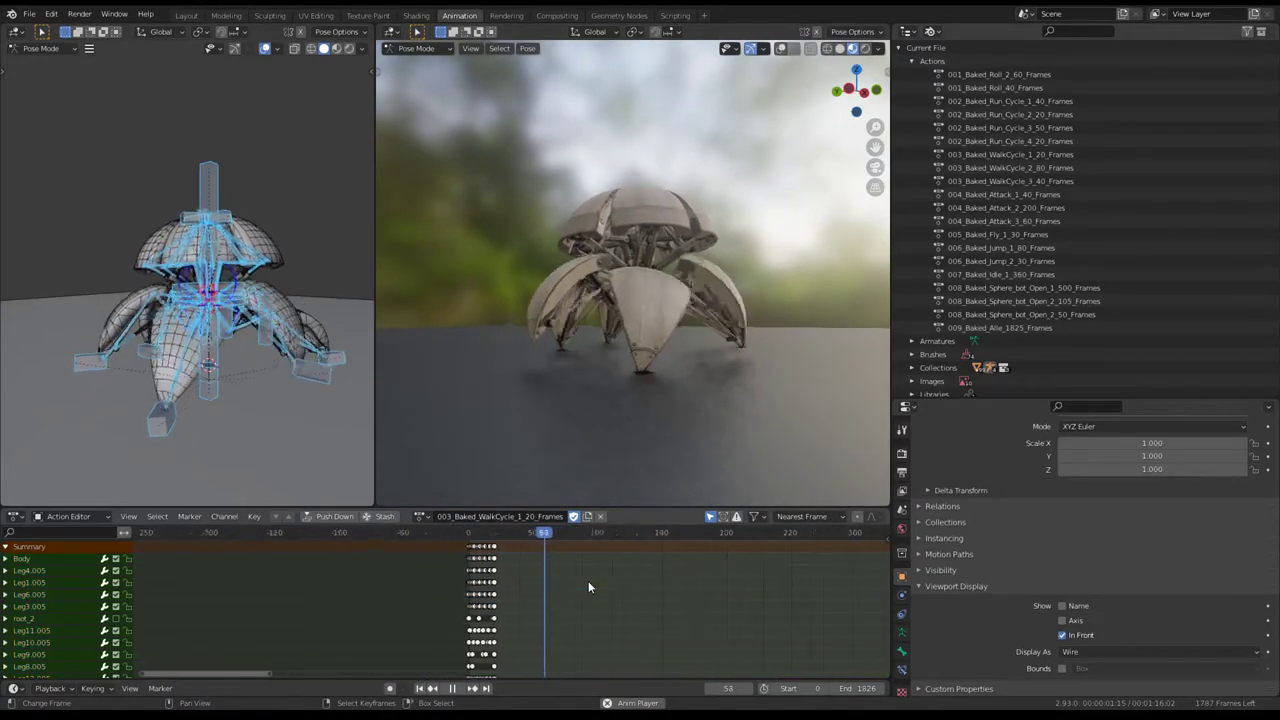
scroll(588, 581, down, 4)
scroll(588, 581, down, 2)
scroll(650, 582, down, 2)
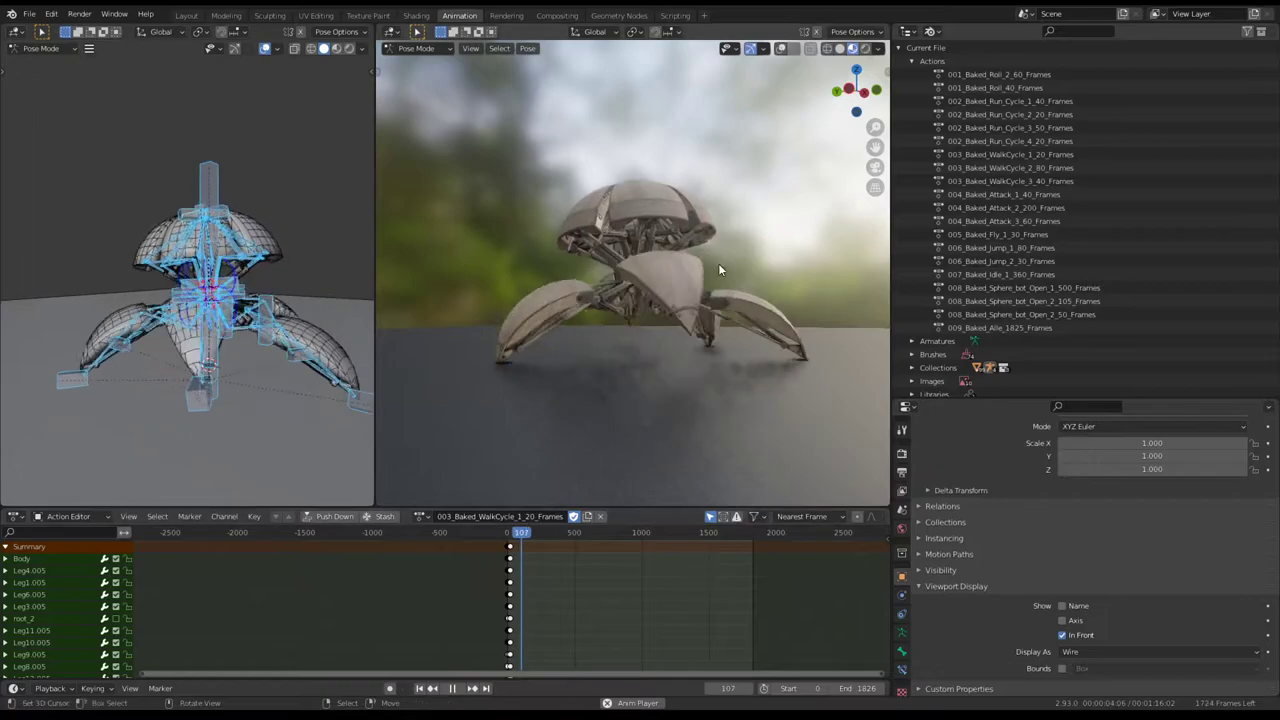
Switch to 003_Baked_WalkCycle_2_80_Frames, make its keys cyclic and replay it.
click(428, 518)
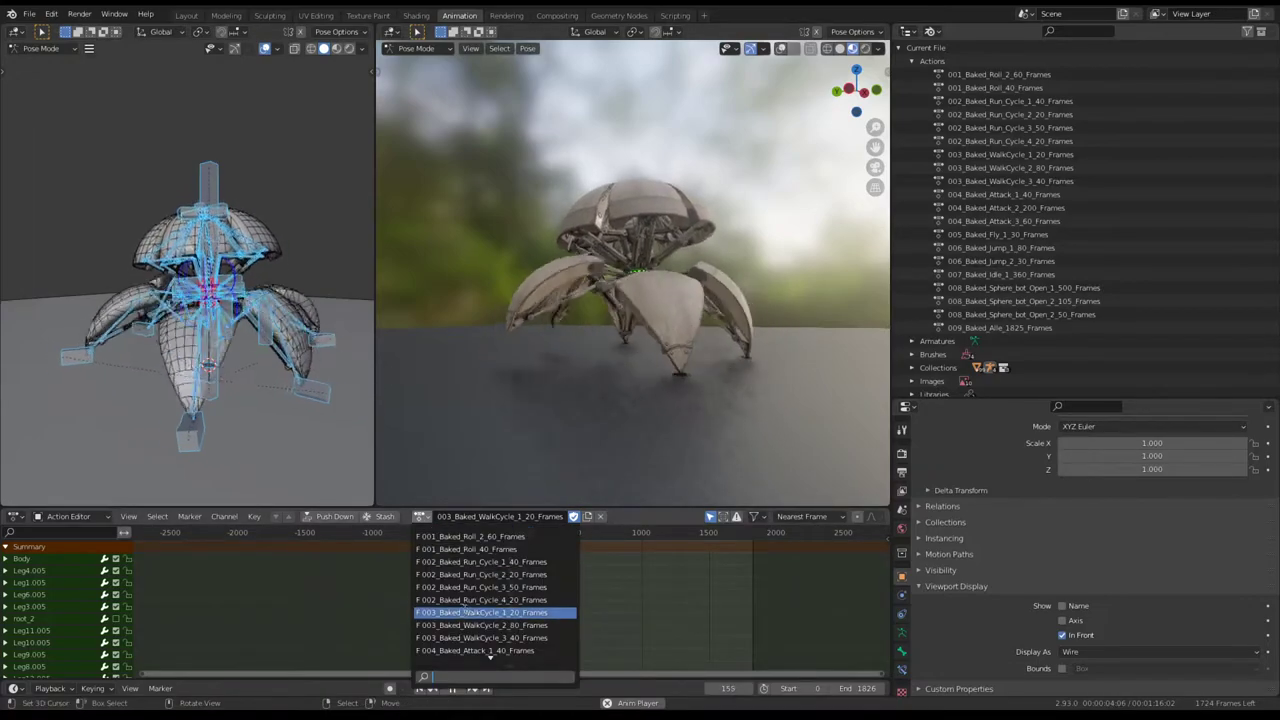
click(528, 624)
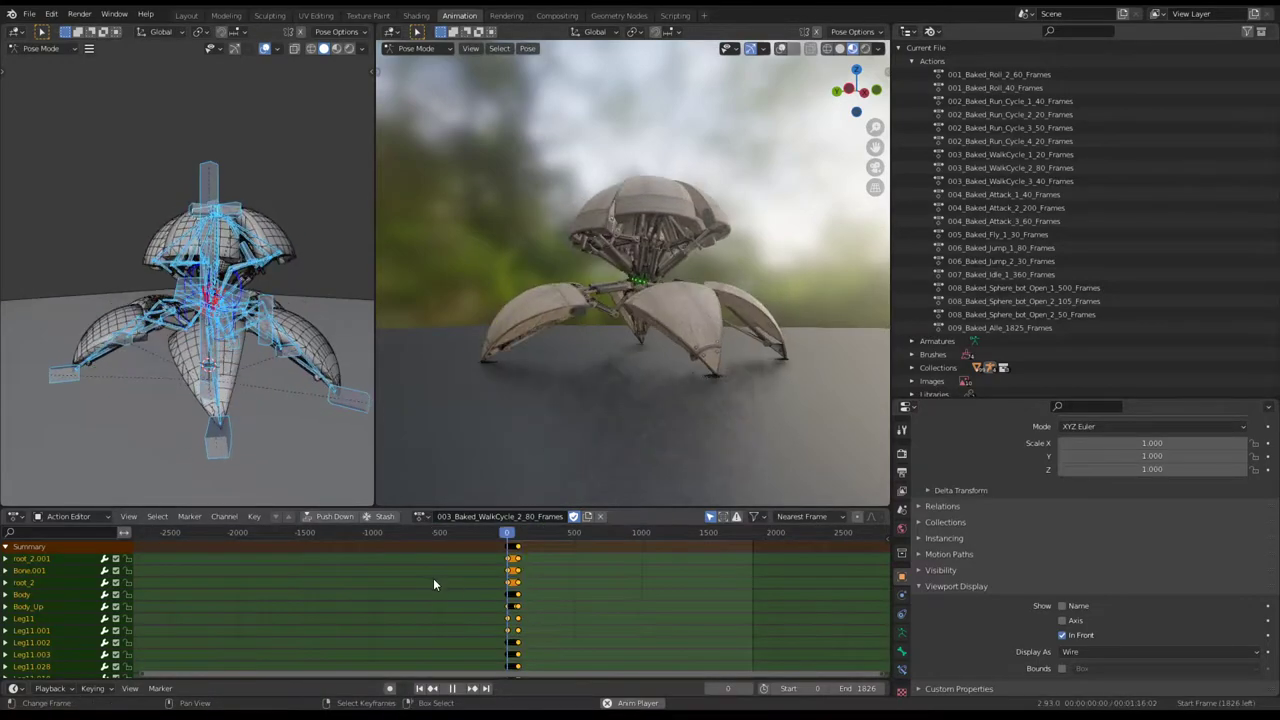
key(space)
click(565, 576)
key(space)
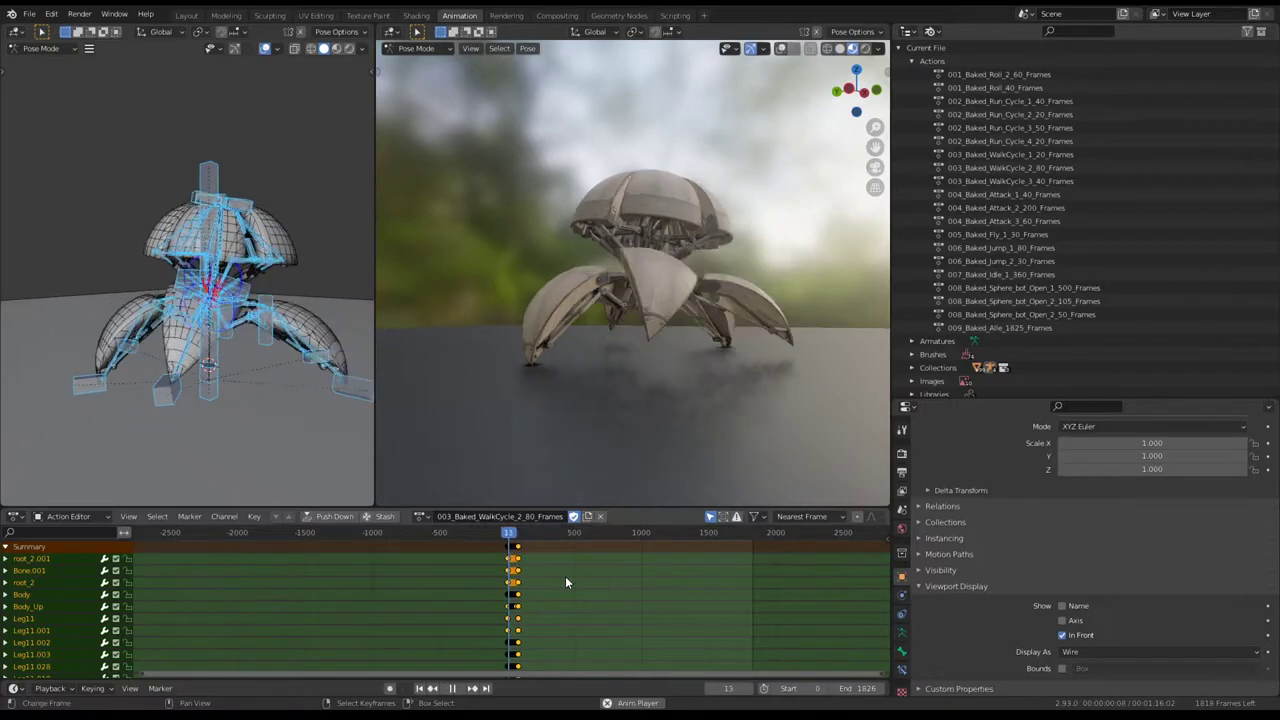
scroll(662, 194, up, 5)
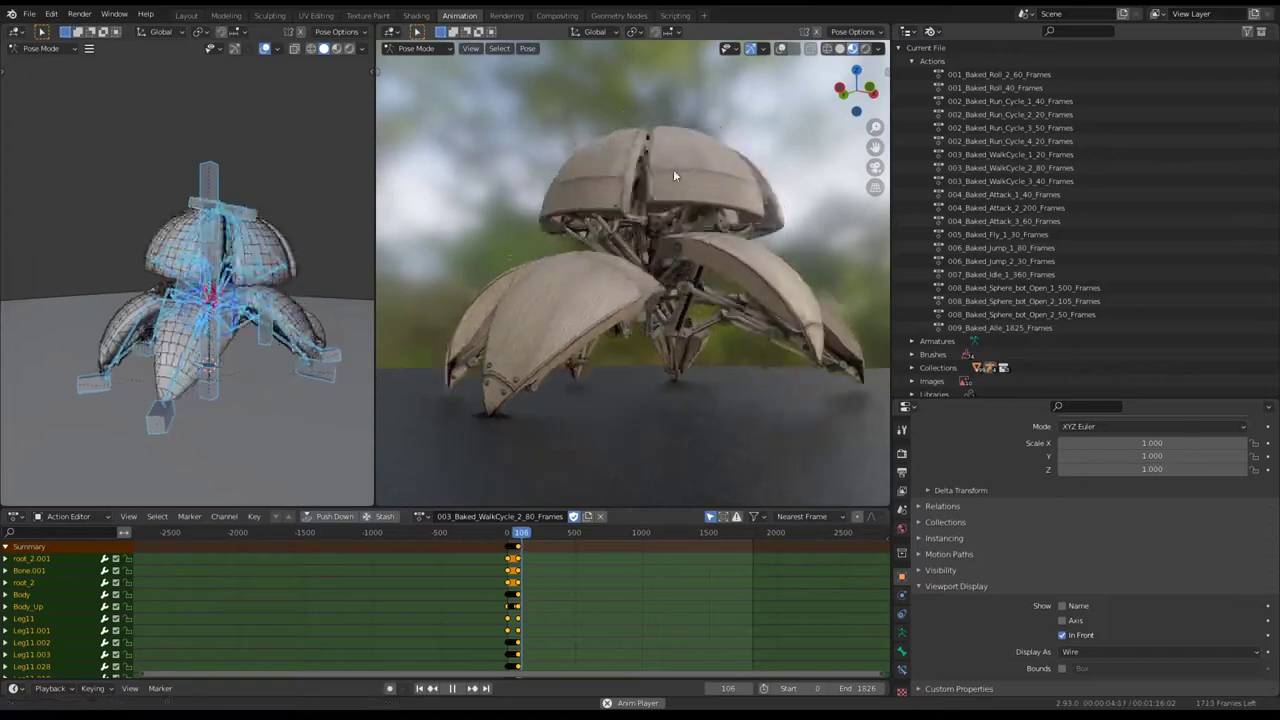
Assign 003_Baked_WalkCycle_3_40_Frames and stop playback on the closed sphere.
click(421, 516)
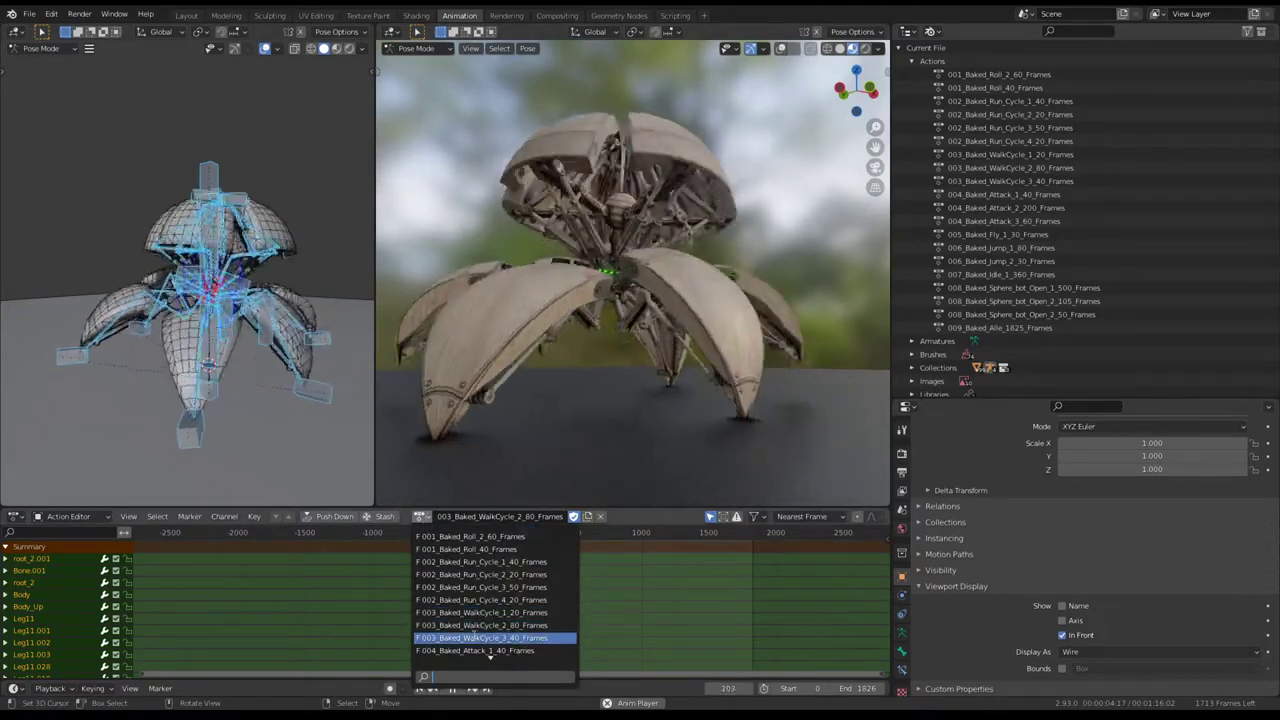
click(472, 637)
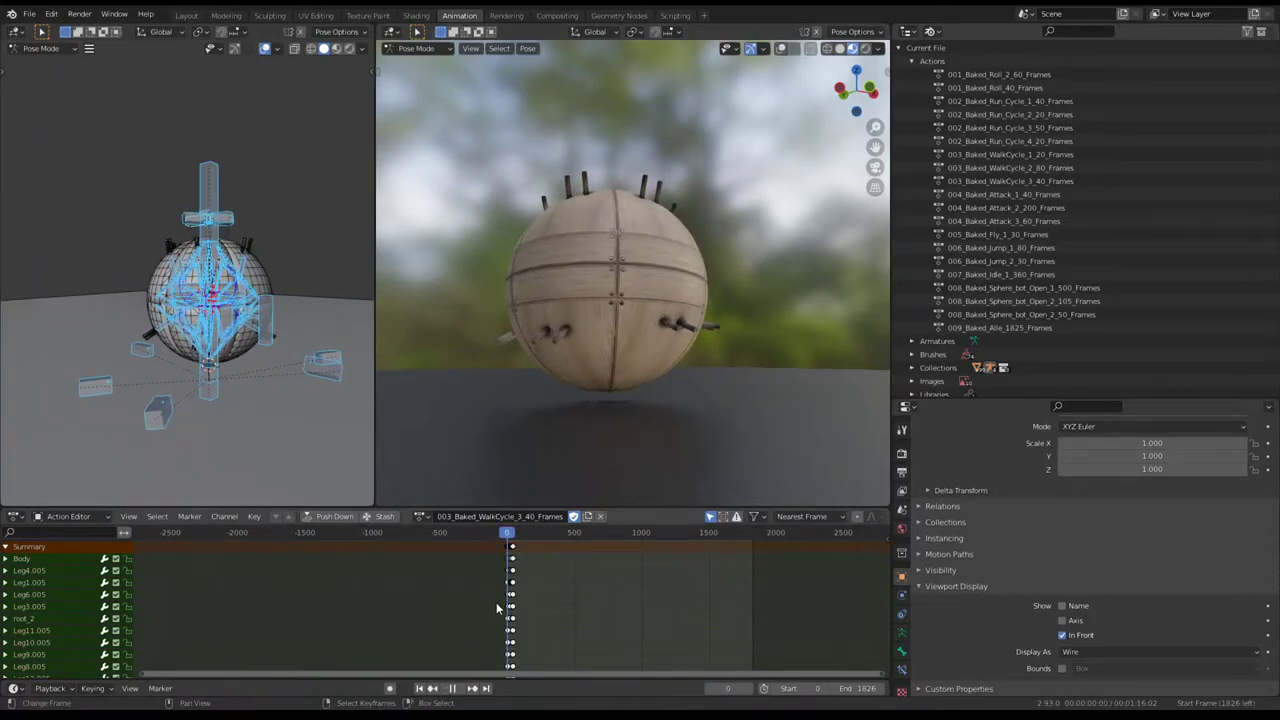
mouse_move(659, 164)
middle_down()
mouse_move(483, 222)
mouse_move(619, 270)
mouse_move(660, 250)
mouse_move(643, 224)
mouse_move(644, 156)
middle_up()
key(space)
Show the Outliner's View Layer, exclude the Baked collection and enable IK Backup.
scroll(644, 156, up, 2)
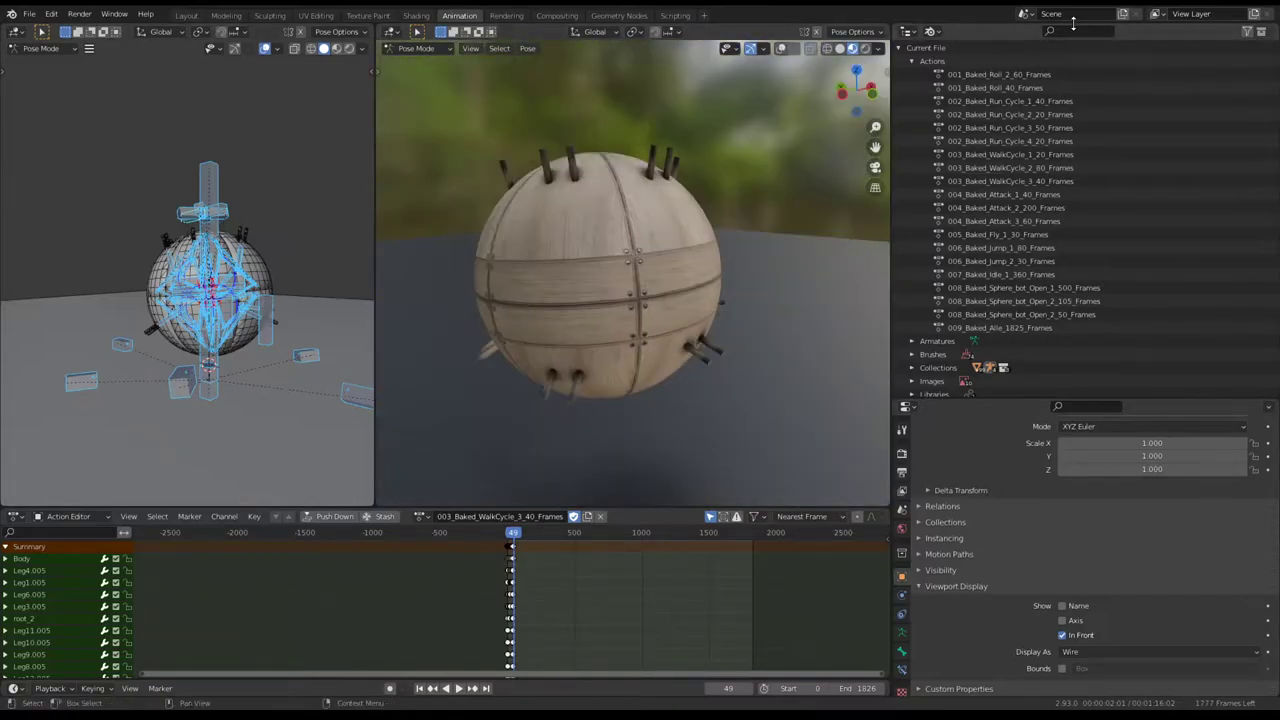
click(924, 61)
click(930, 31)
click(958, 63)
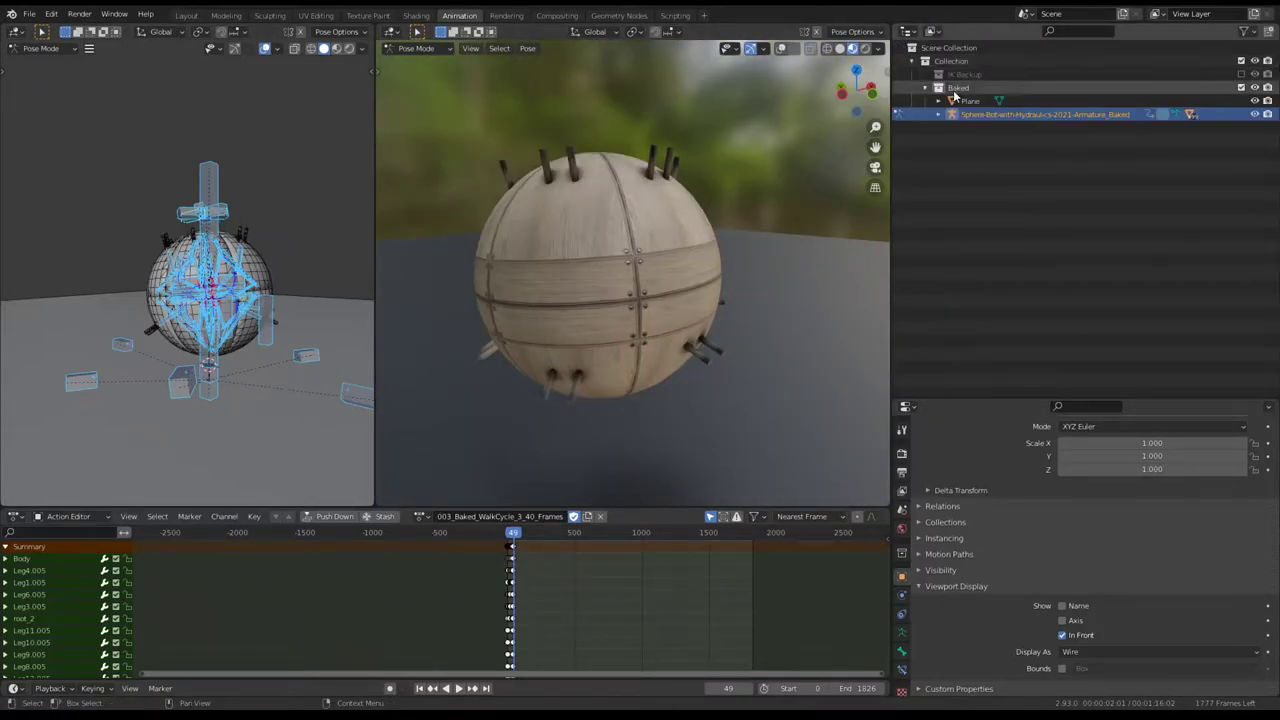
click(1241, 88)
click(1241, 74)
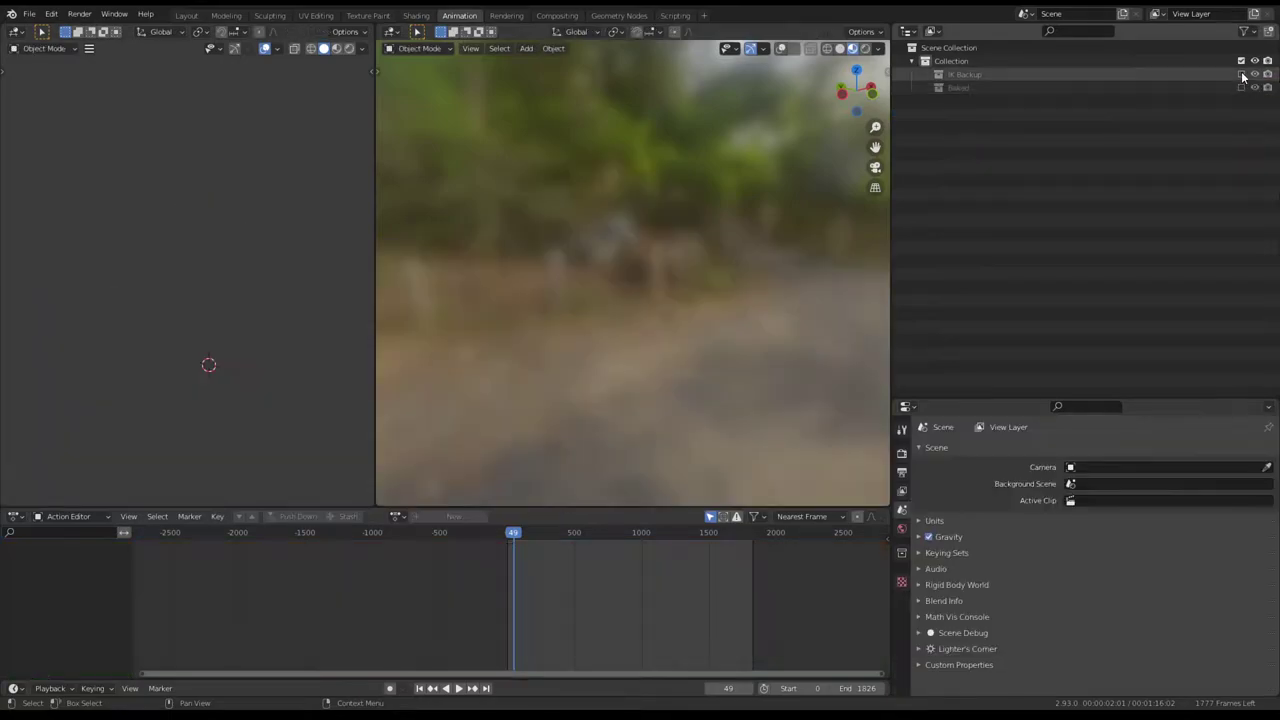
Select the IK Backup armature and return to frame 0.
key(space)
key(space)
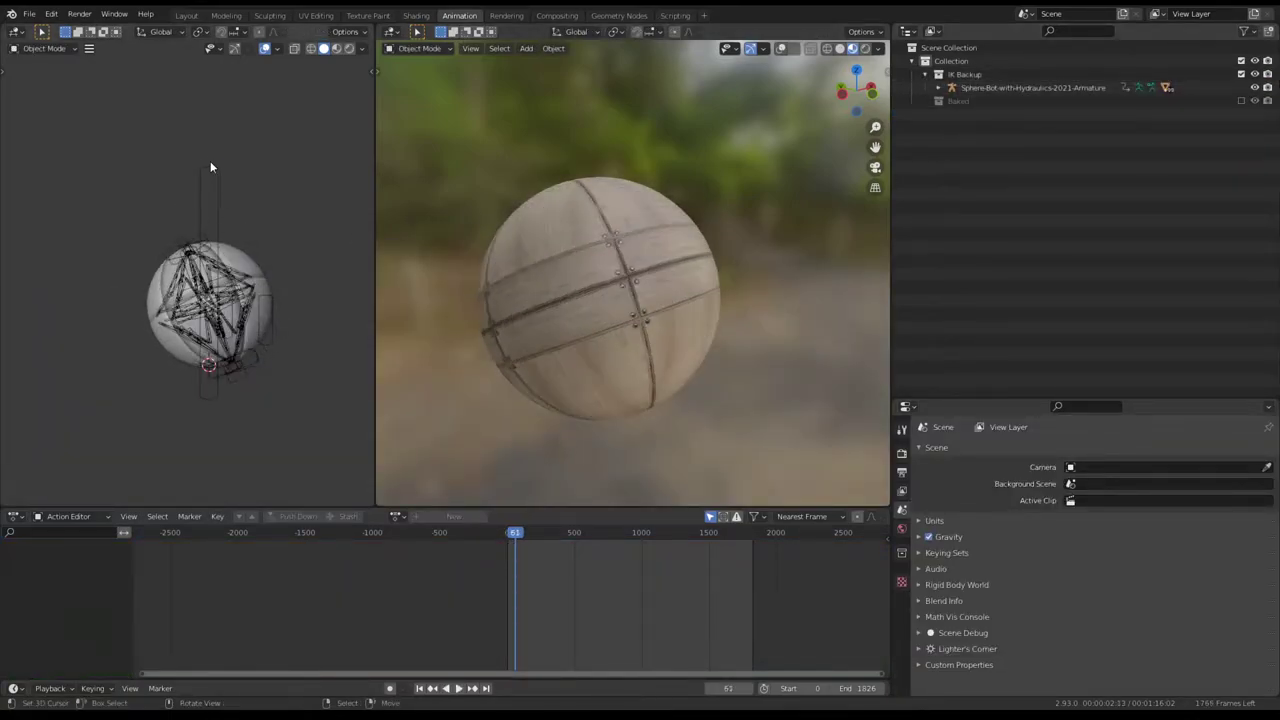
click(208, 160)
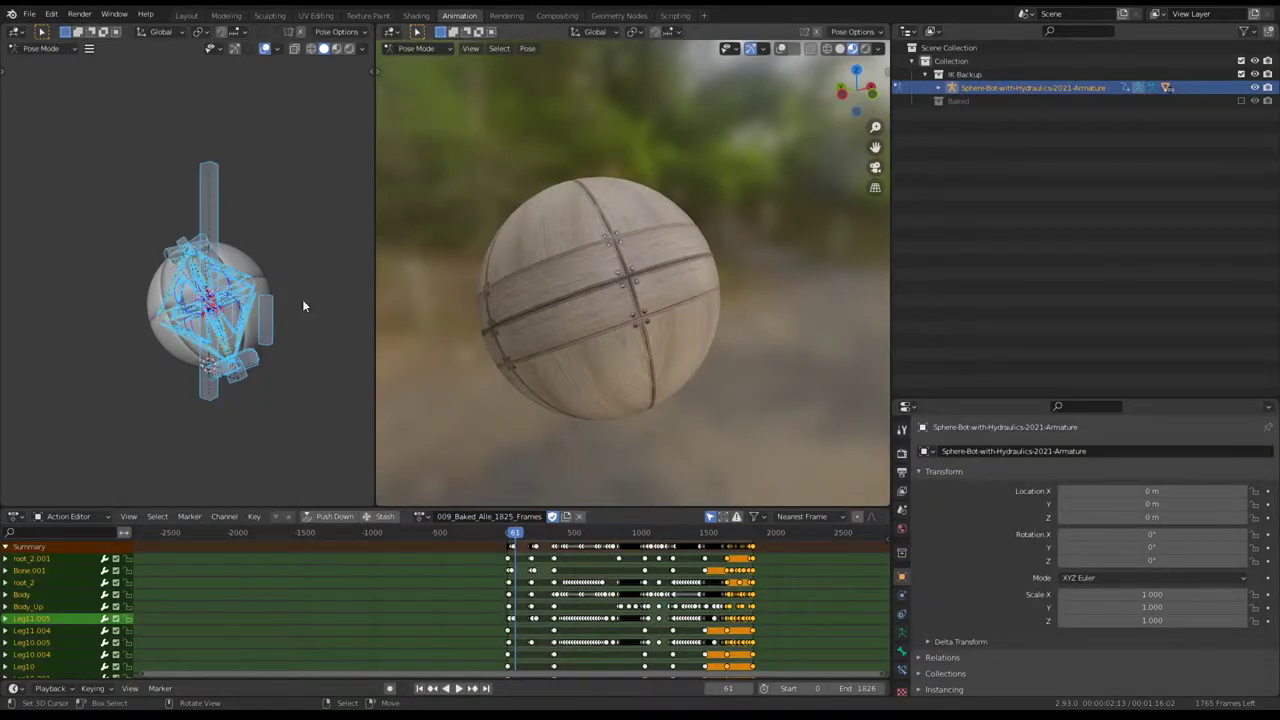
key(shift+Left)
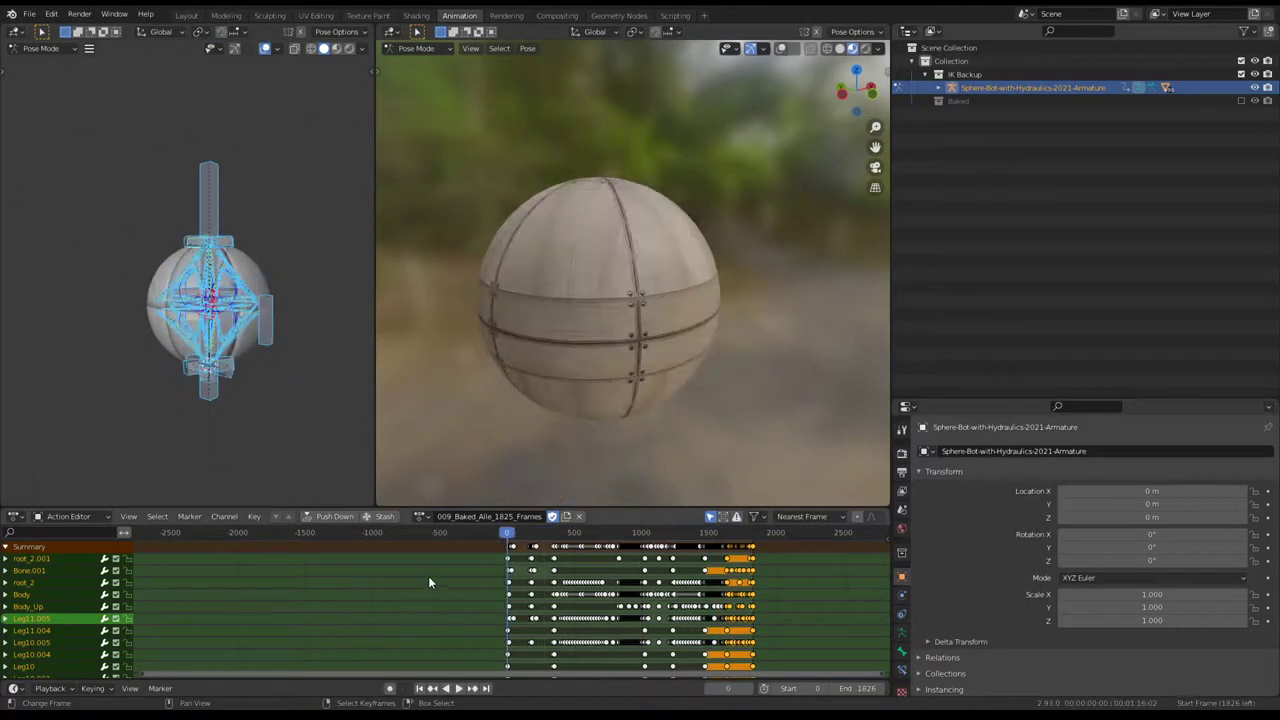
Assign 003_Baked_WalkCycle_2_80_Frames to the IK Backup rig and play it.
click(420, 516)
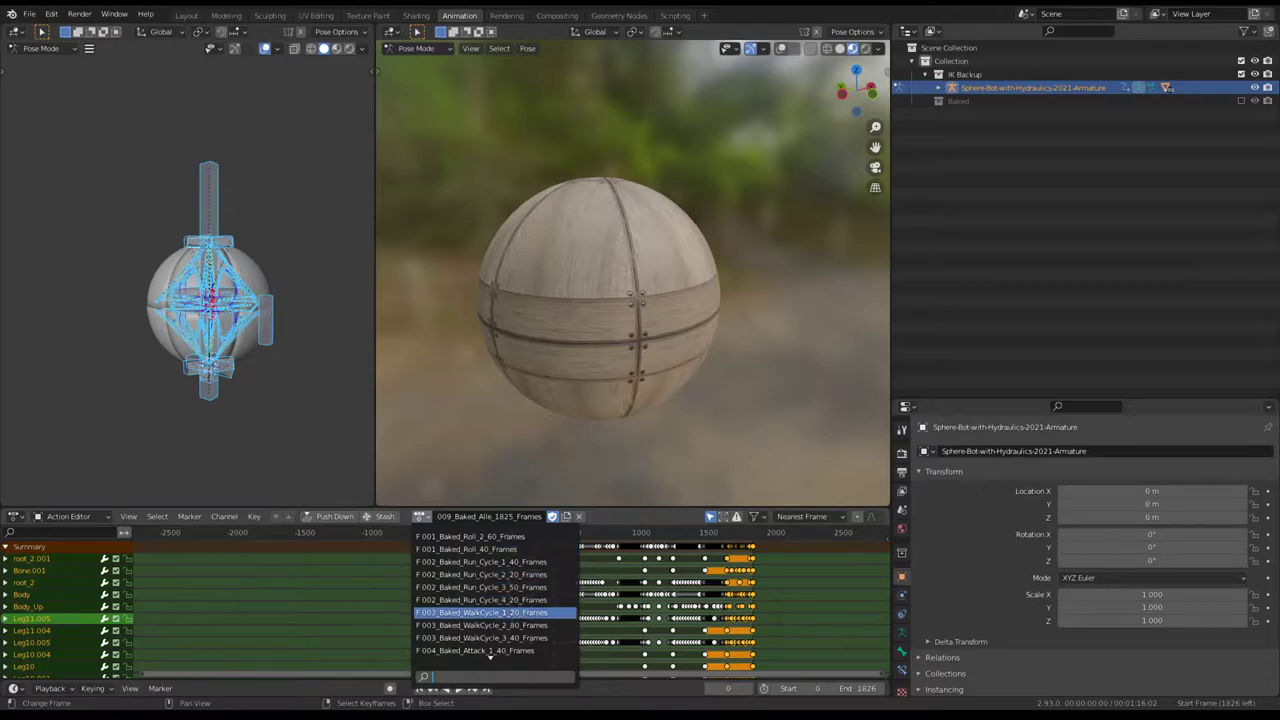
click(465, 625)
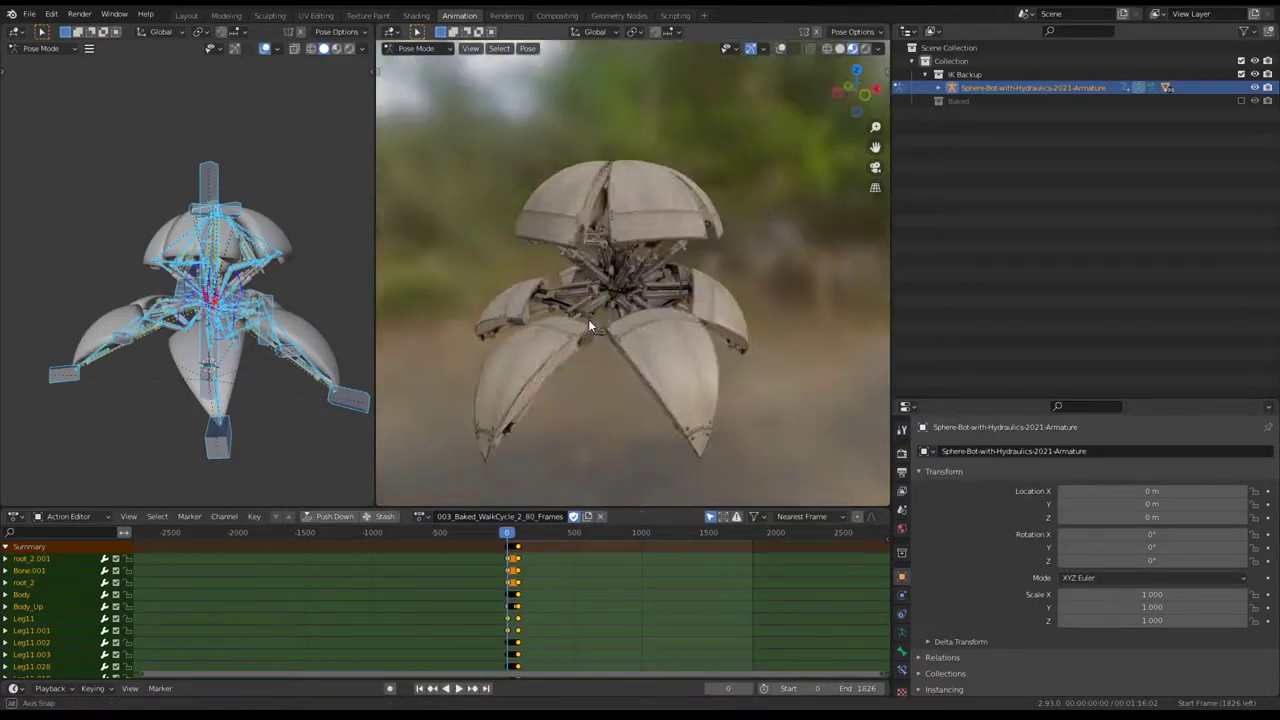
key(space)
key(space)
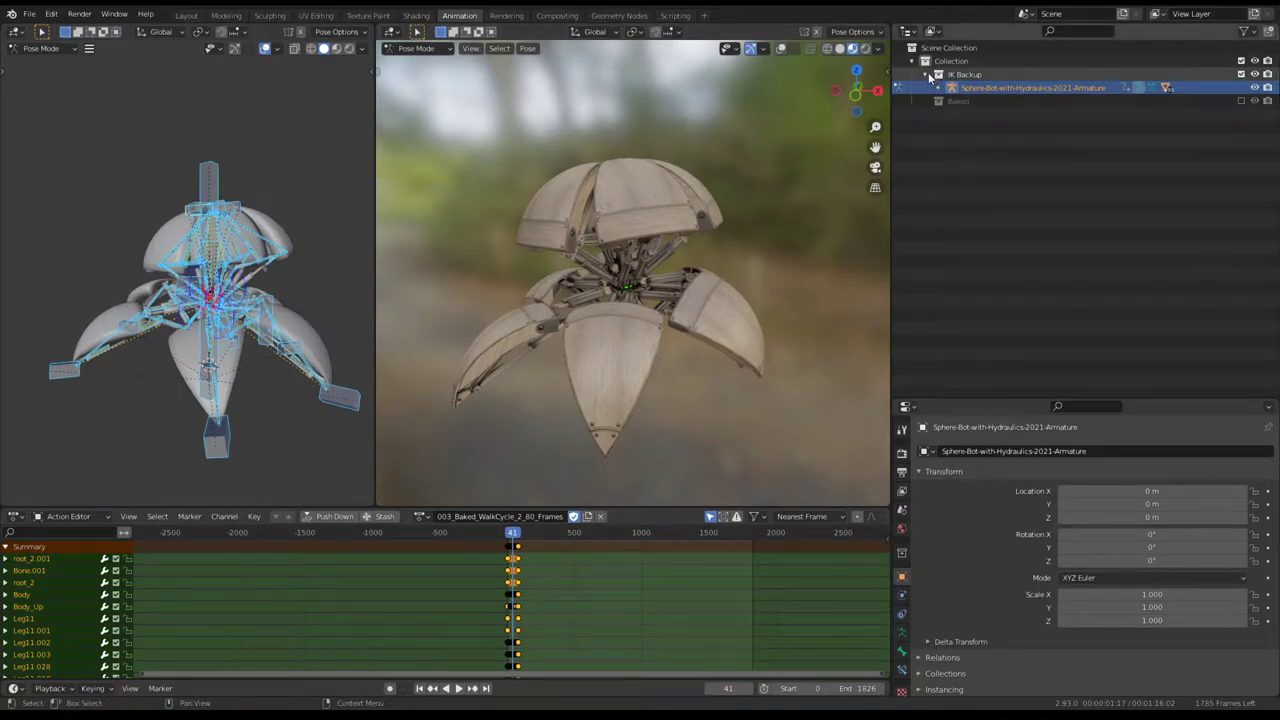
Compare with the baked rig: enable Baked, exclude IK Backup, select the baked armature.
click(1241, 88)
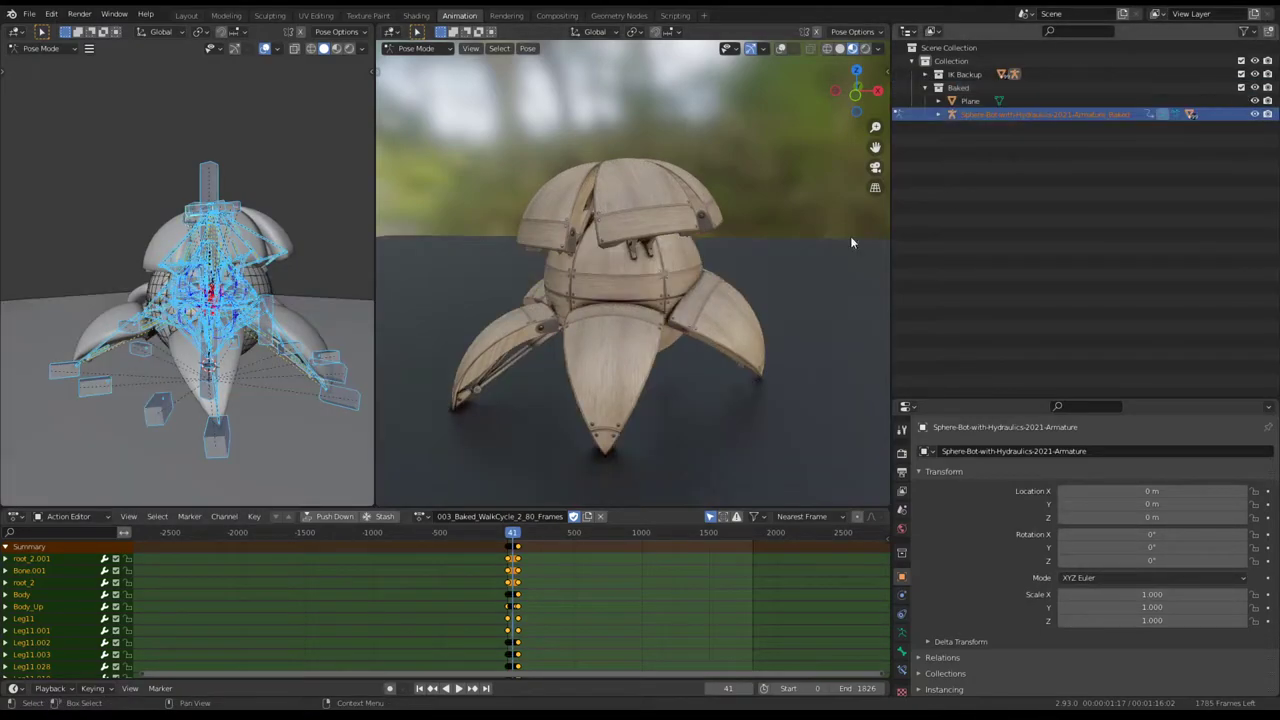
key(space)
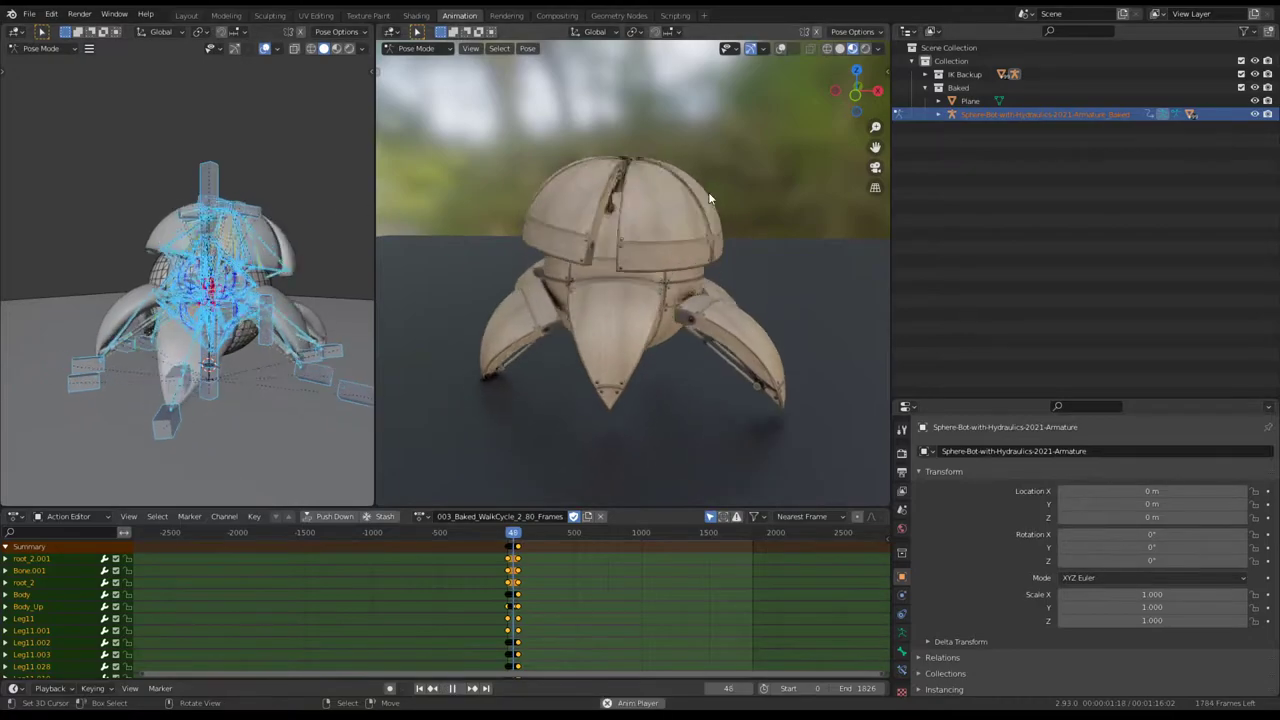
click(1241, 74)
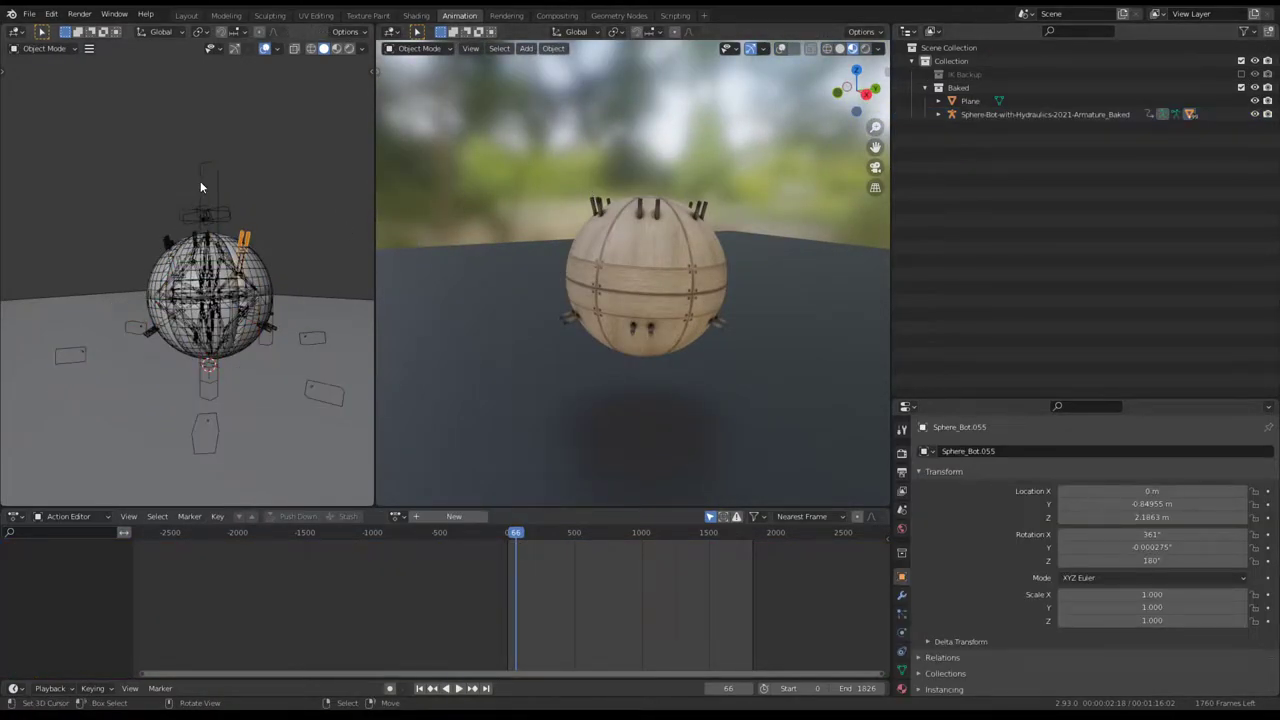
click(200, 184)
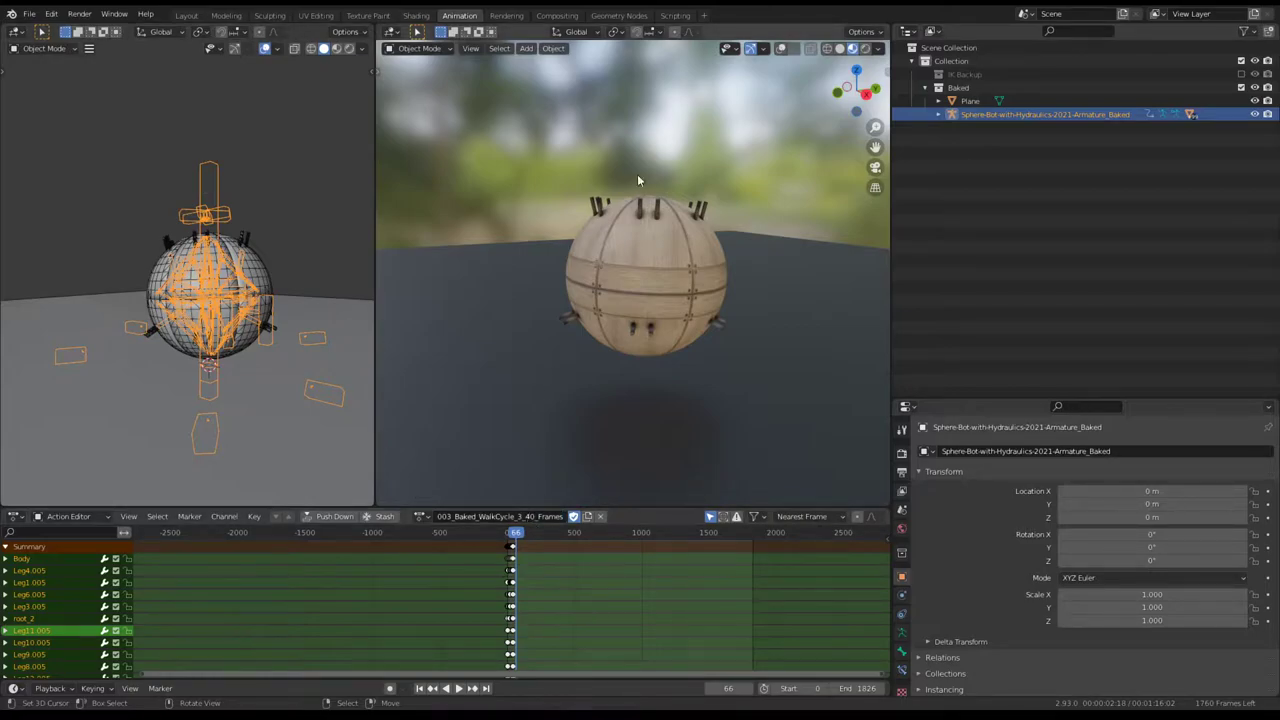
Show only IK Backup again and put its armature into Pose Mode.
click(1241, 88)
click(1241, 74)
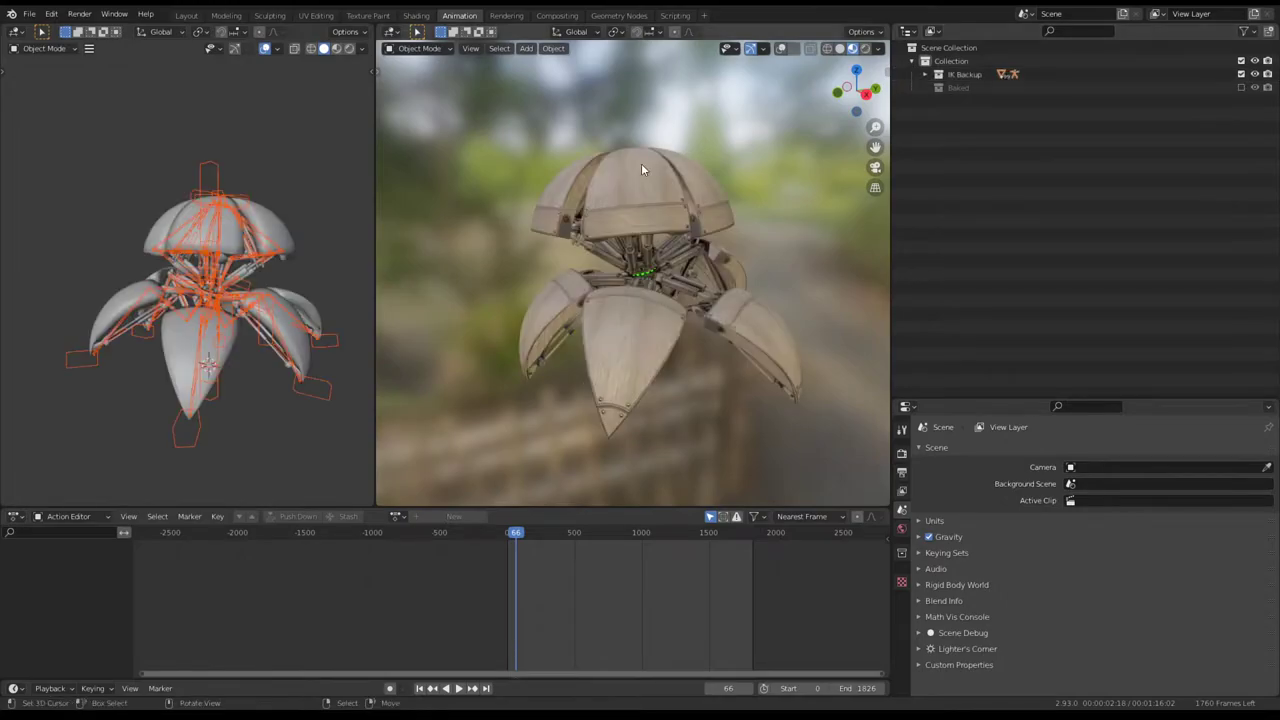
click(41, 50)
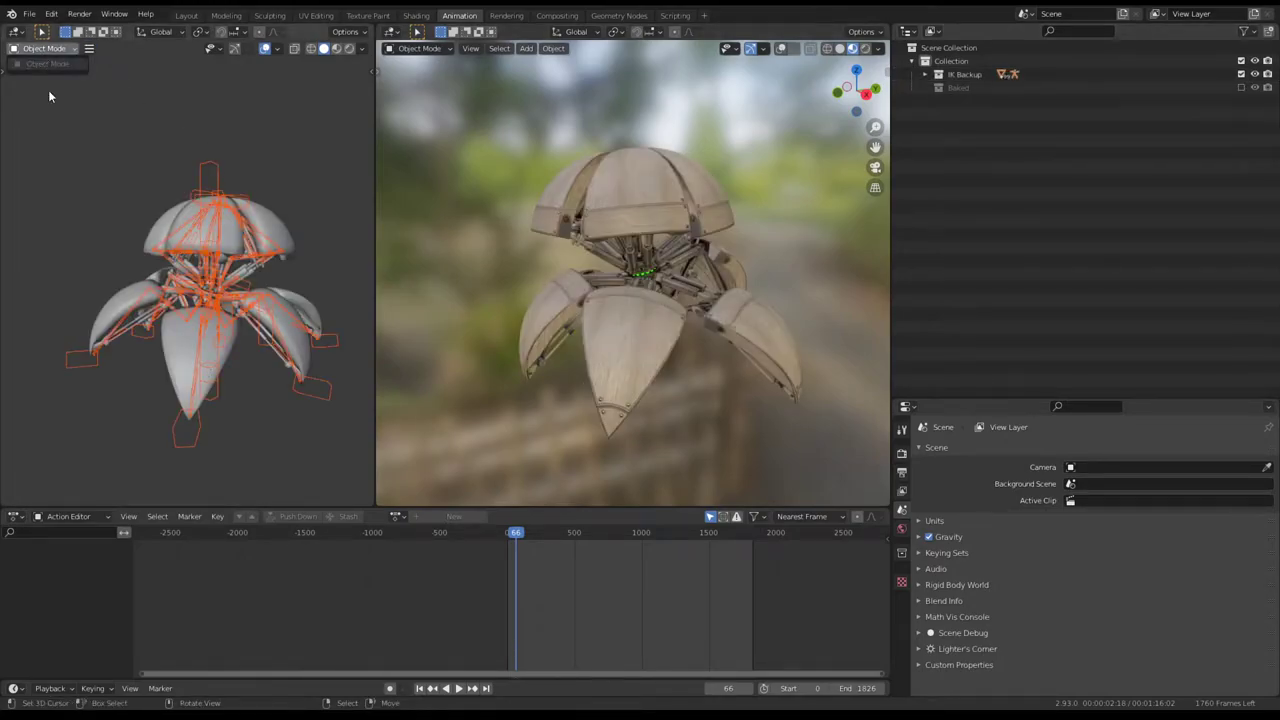
click(208, 175)
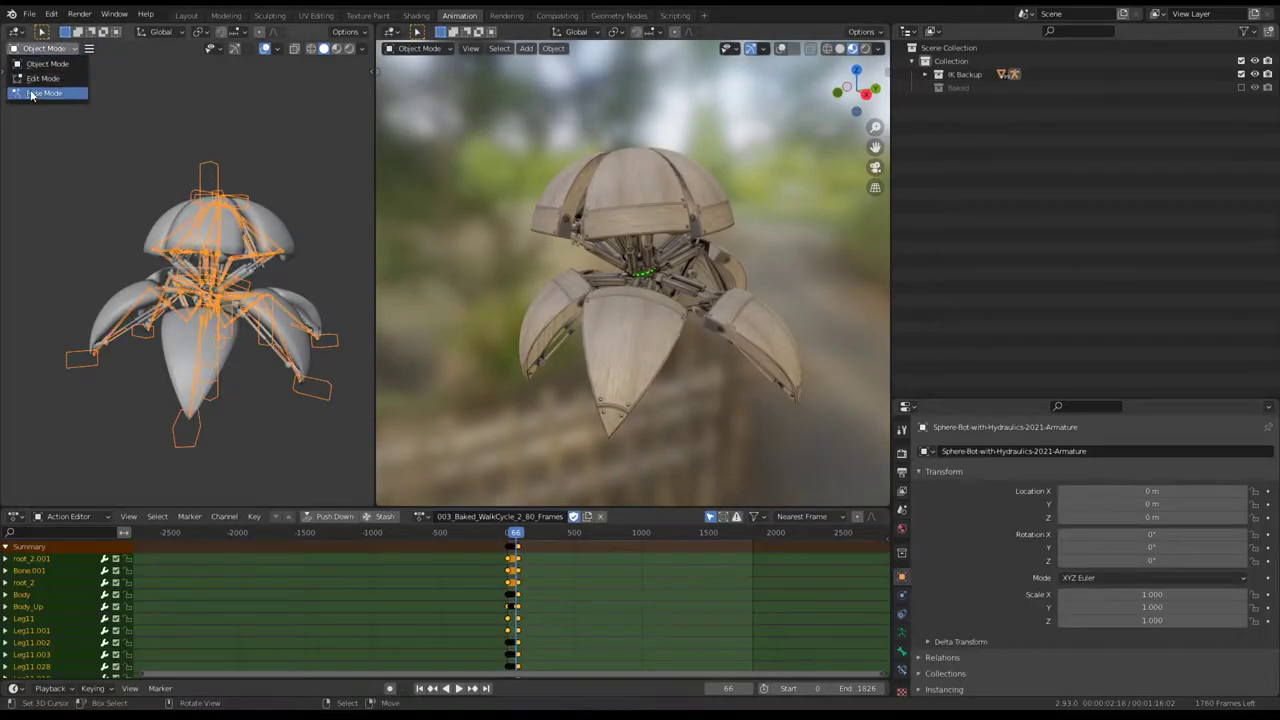
click(38, 93)
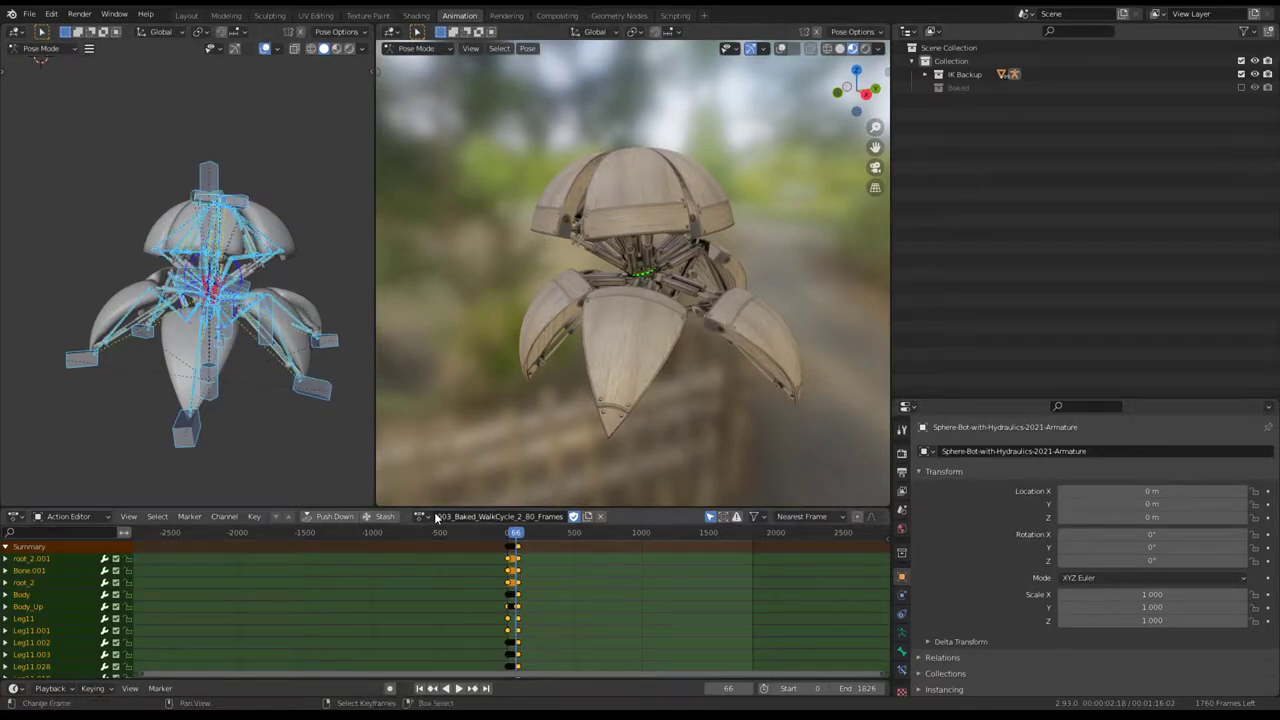
Assign 003_Baked_WalkCycle_3_40_Frames, stop playback and return to frame 0.
click(422, 518)
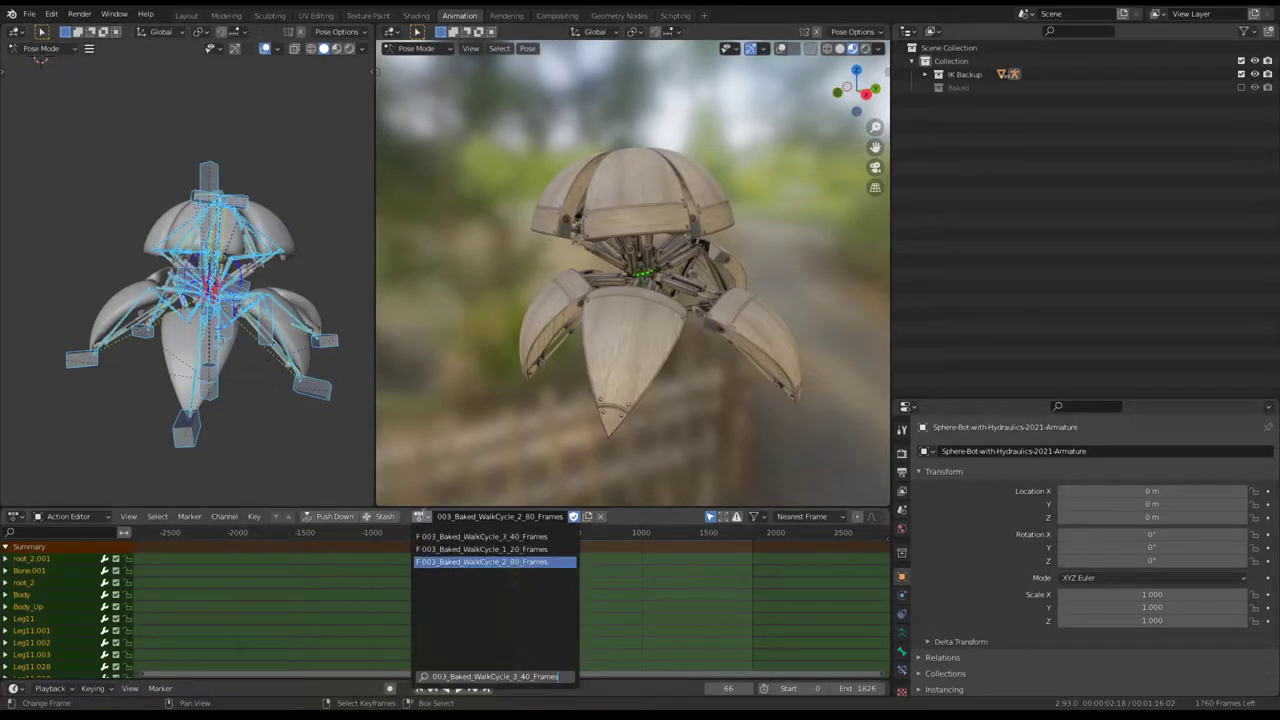
click(437, 536)
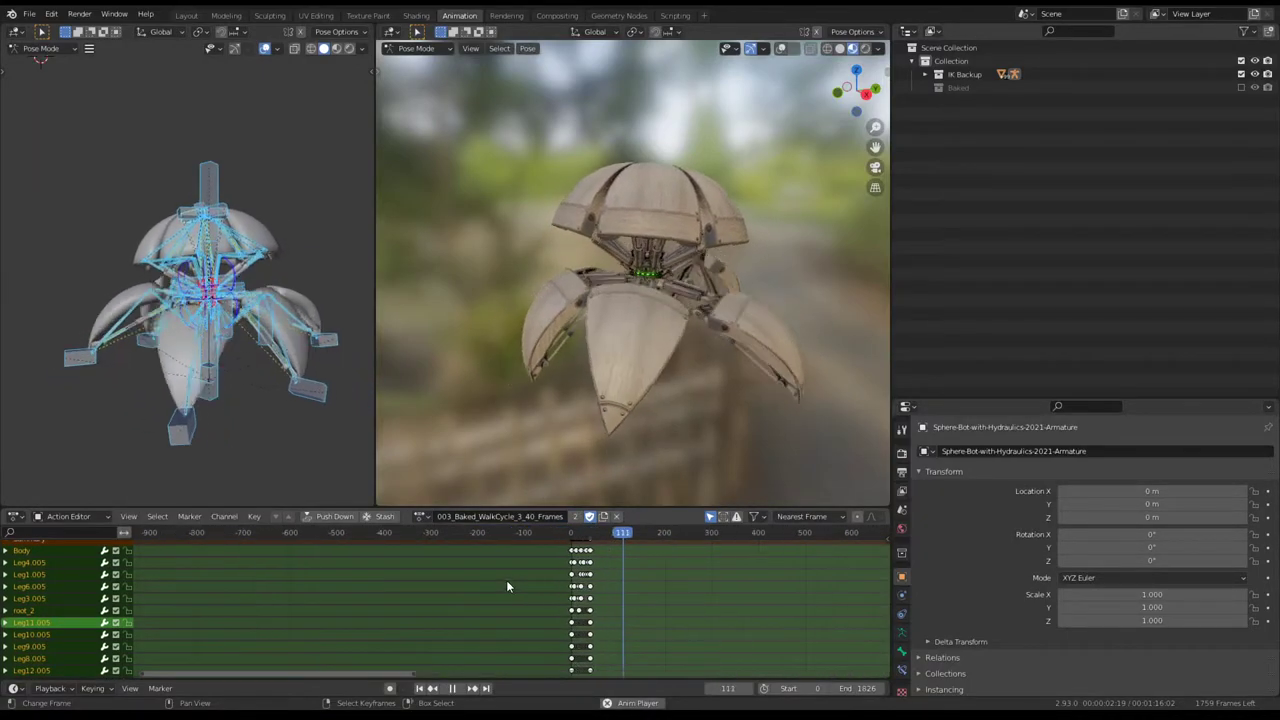
scroll(506, 580, up, 3)
key(space)
key(shift+Left)
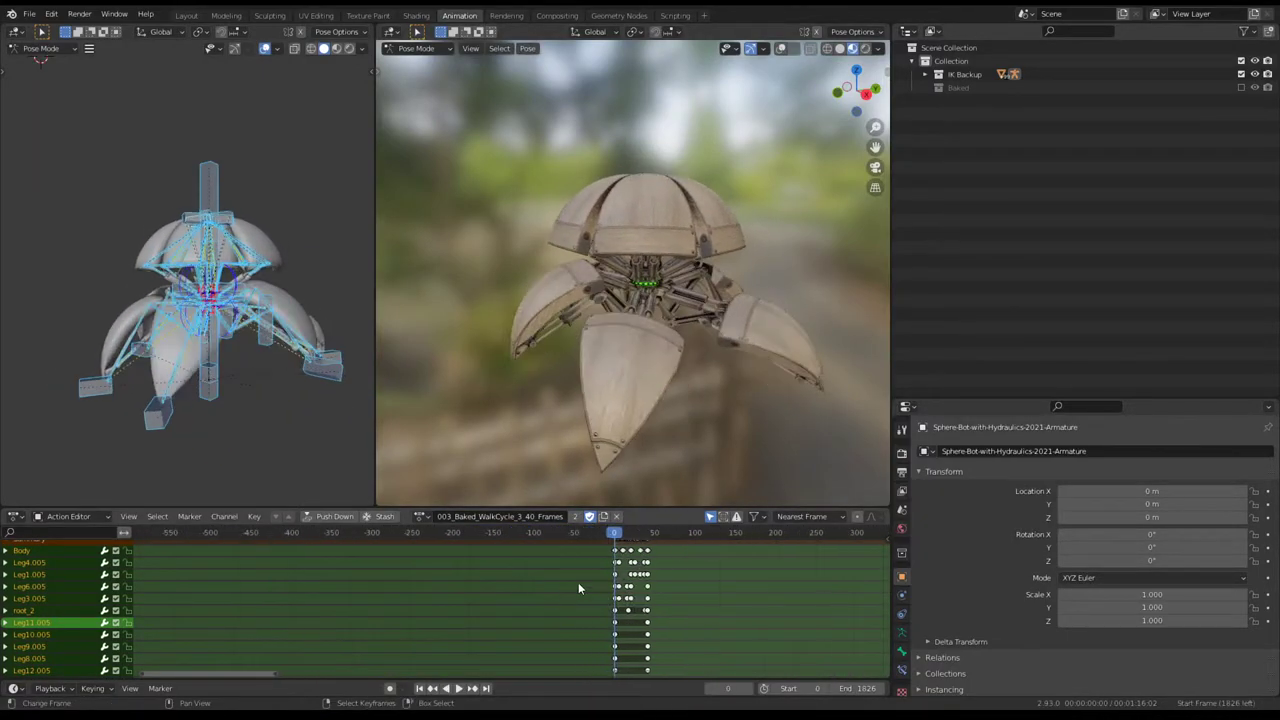
Scrub through the walk cycle's keyframes and search for the Bake Action command.
scroll(578, 582, up, 2)
scroll(554, 648, up, 2)
middle_drag(554, 648, 374, 666)
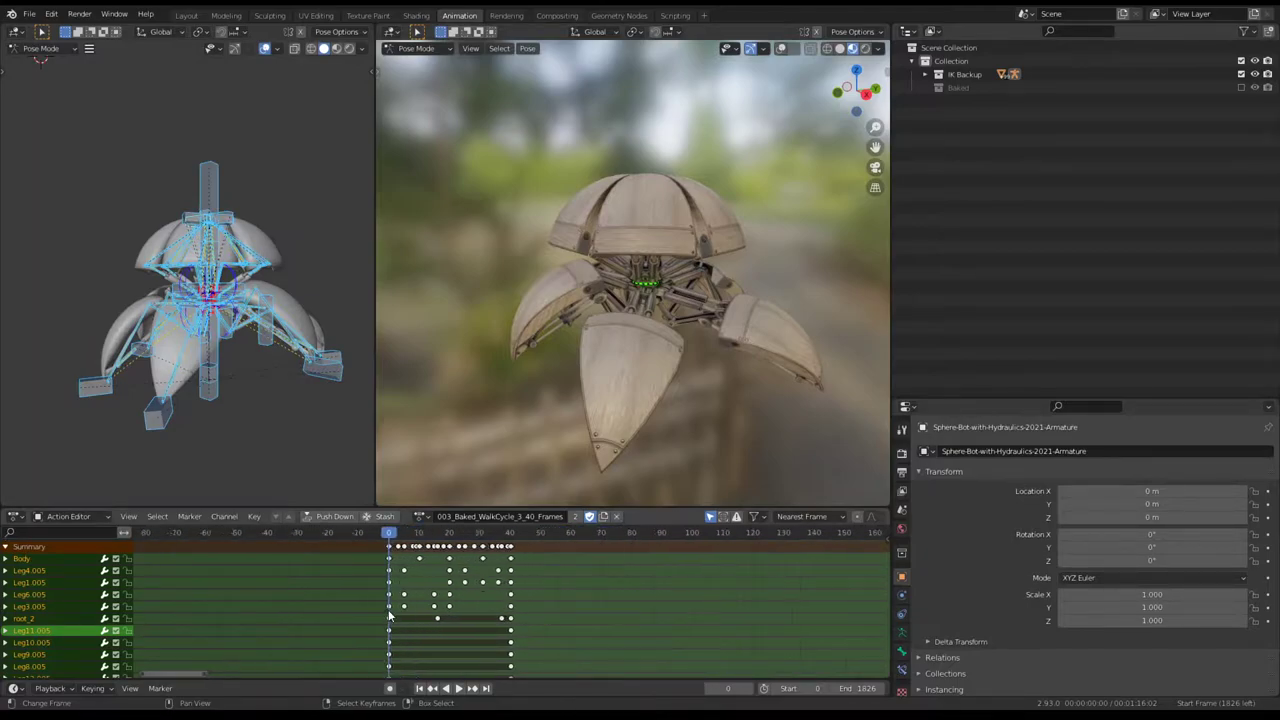
drag(390, 616, 378, 616)
mouse_move(222, 91)
middle_down()
mouse_move(124, 207)
mouse_move(134, 164)
middle_up()
key(F3)
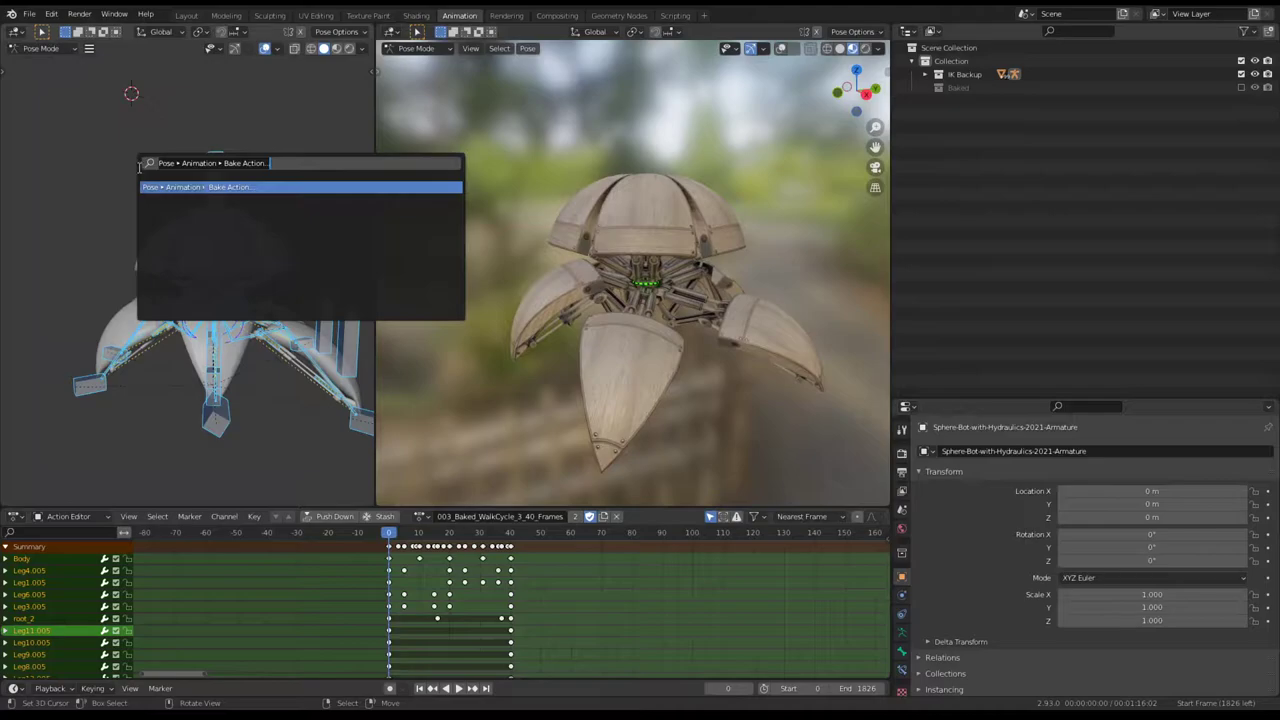
Run Bake Action with End Frame 40, creating a new action named Action.
key(Return)
click(250, 221)
text(40)
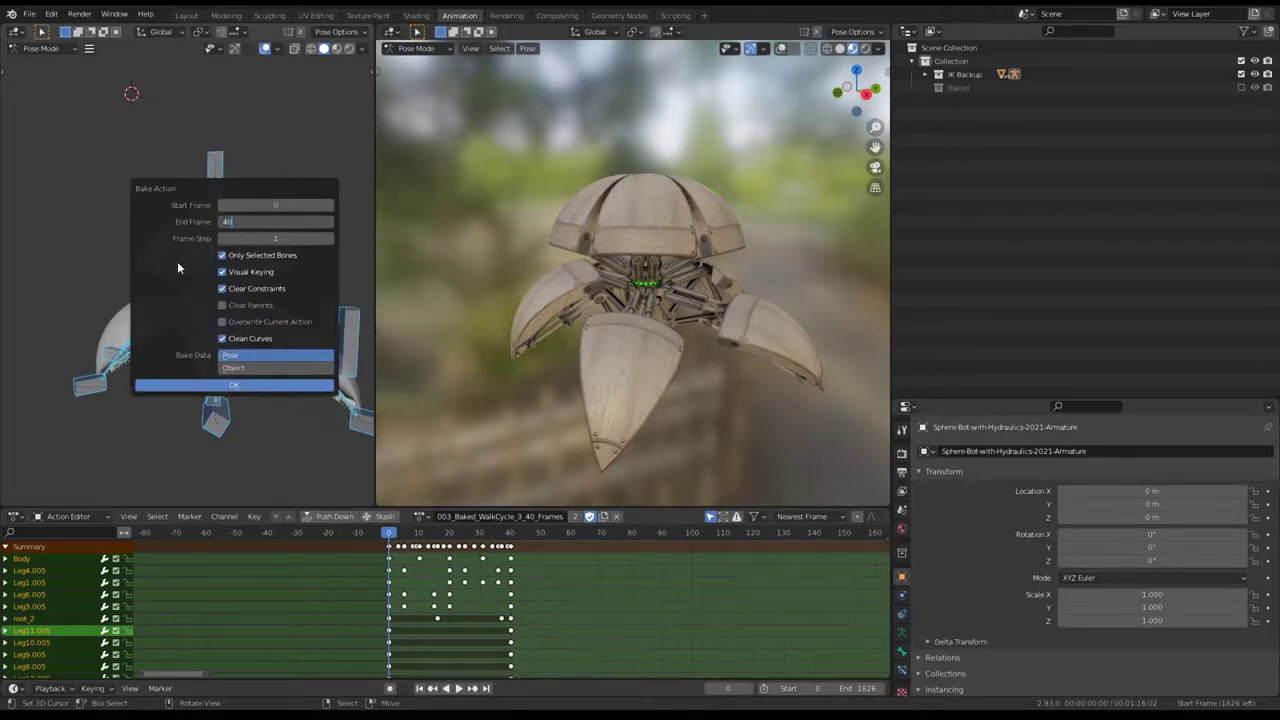
key(Return)
click(222, 386)
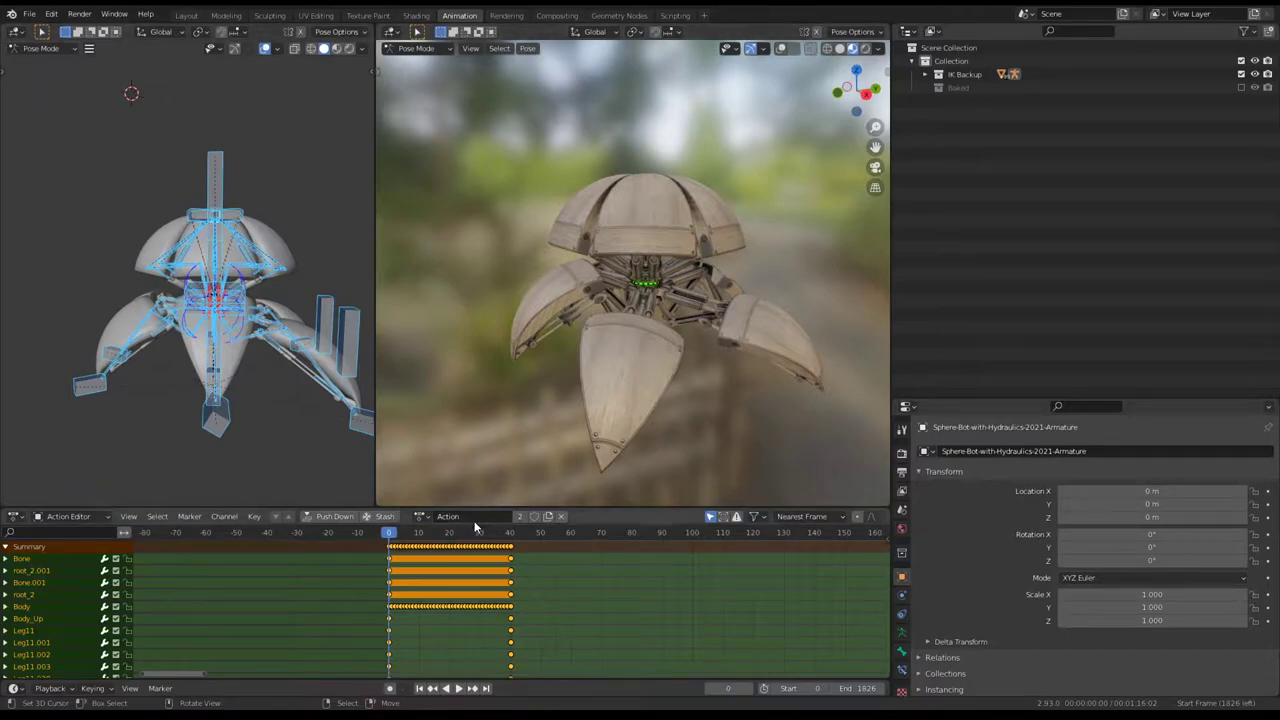
Switch the Outliner to Blender File and expand the Actions list.
click(931, 31)
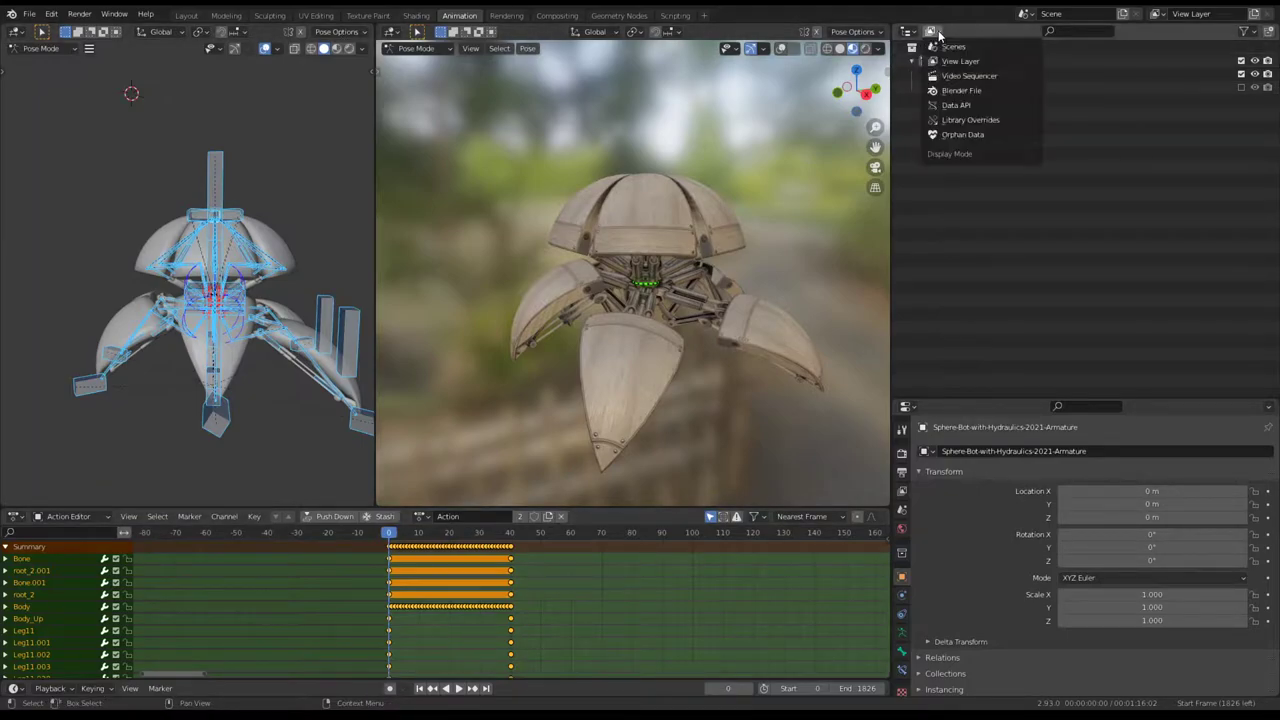
click(992, 93)
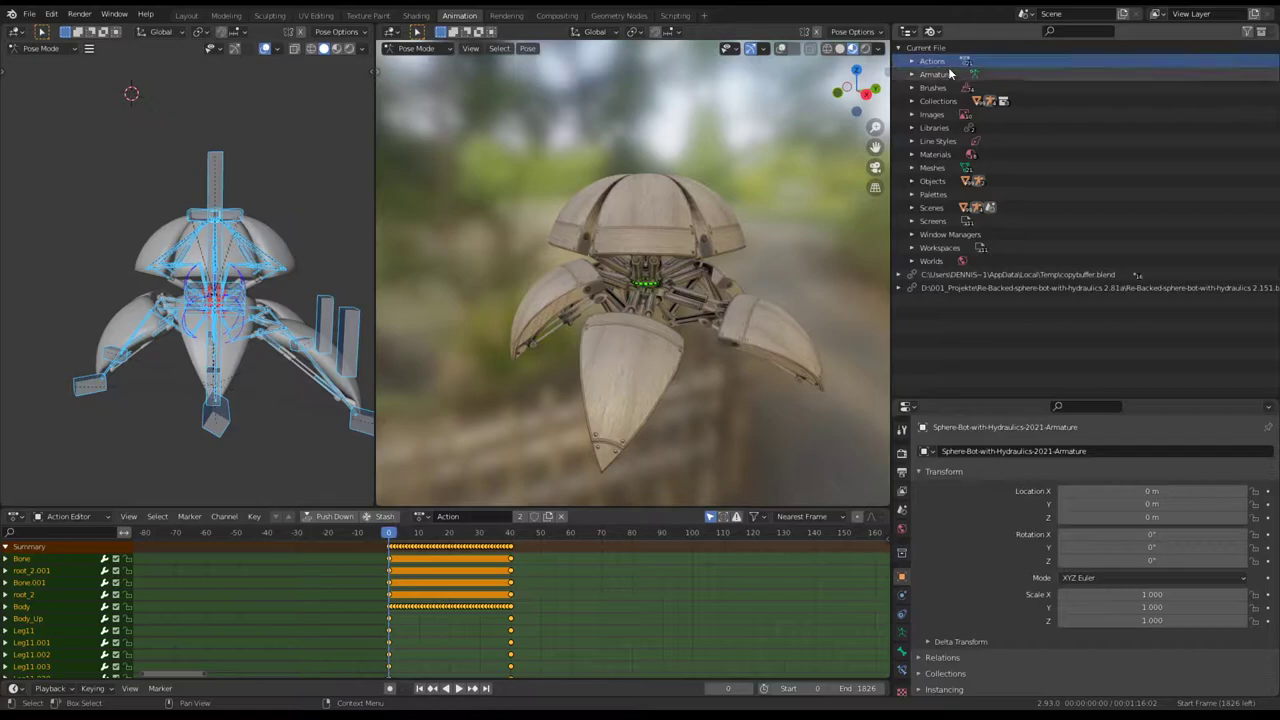
click(912, 61)
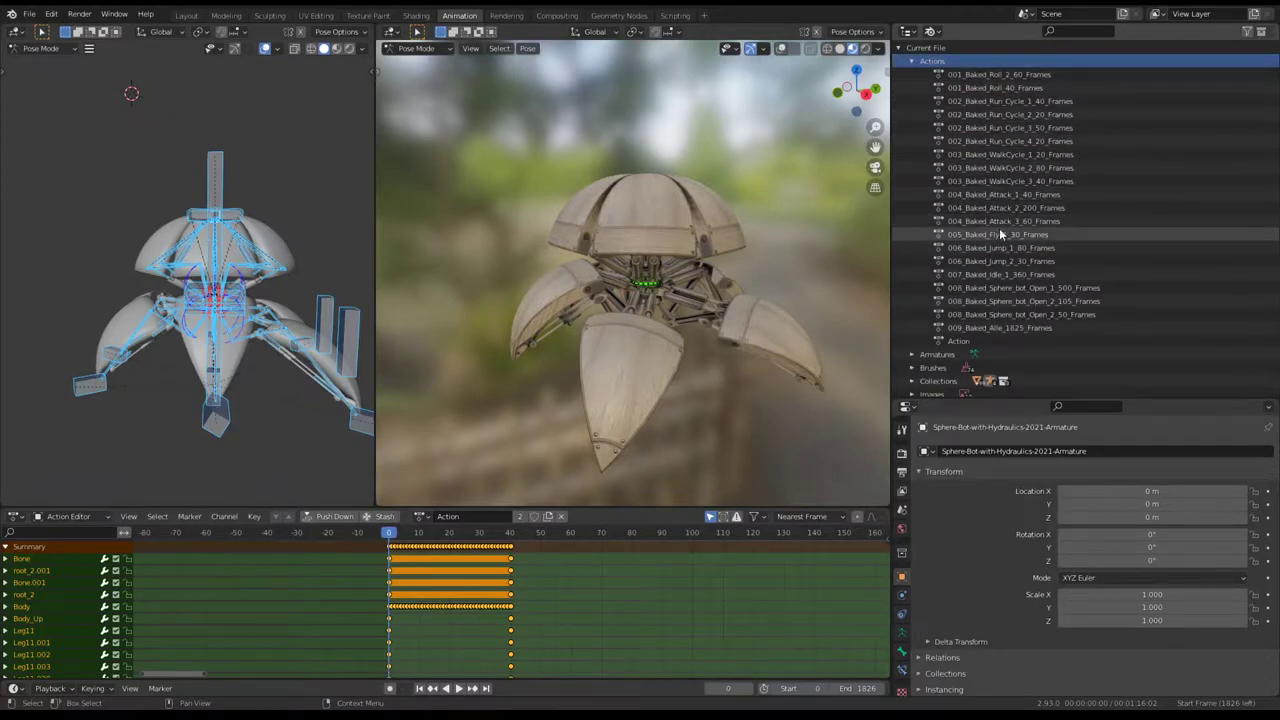
key(ctrl+v)
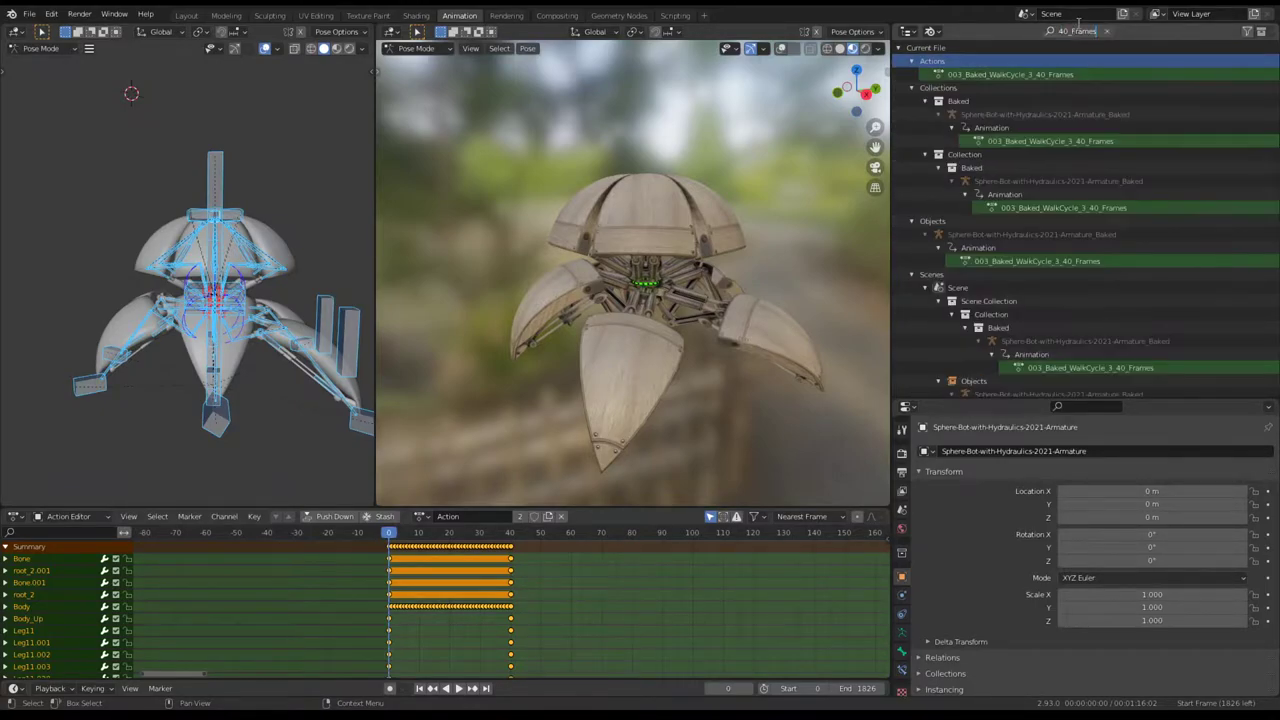
key(Escape)
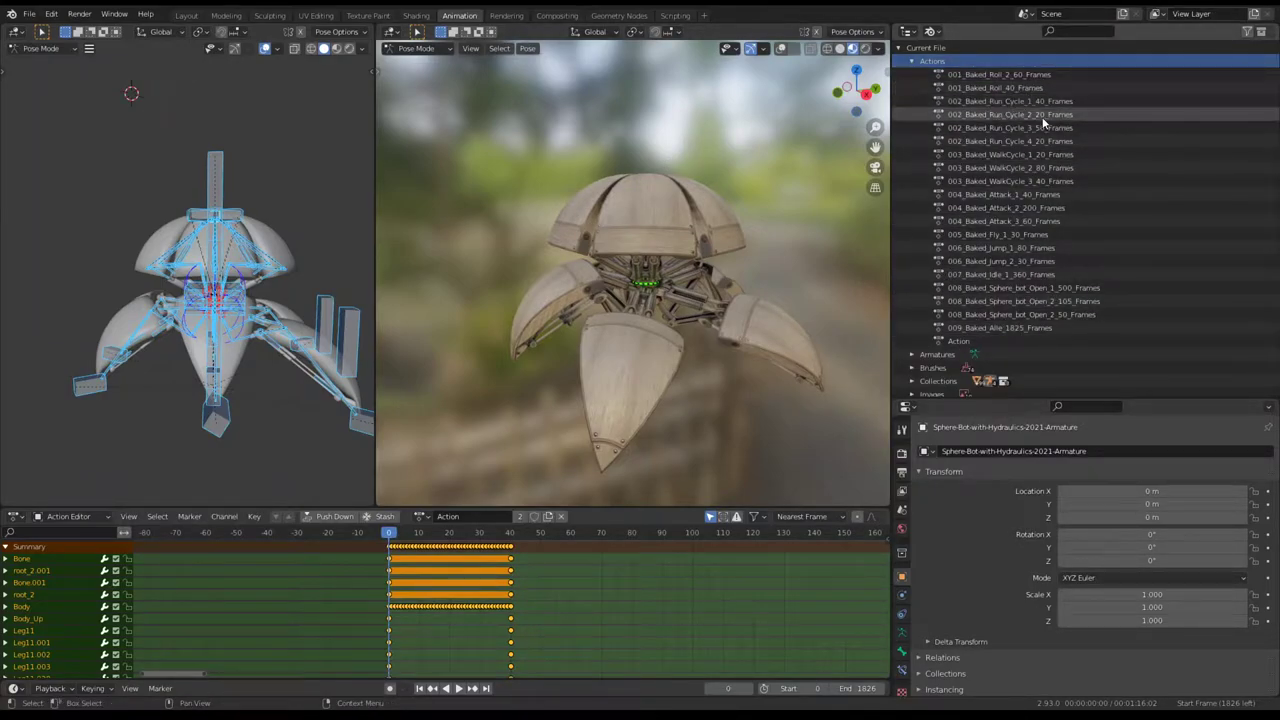
Delete the old 003_Baked_WalkCycle_3_40_Frames action and give the new baked action that name.
right_click(999, 180)
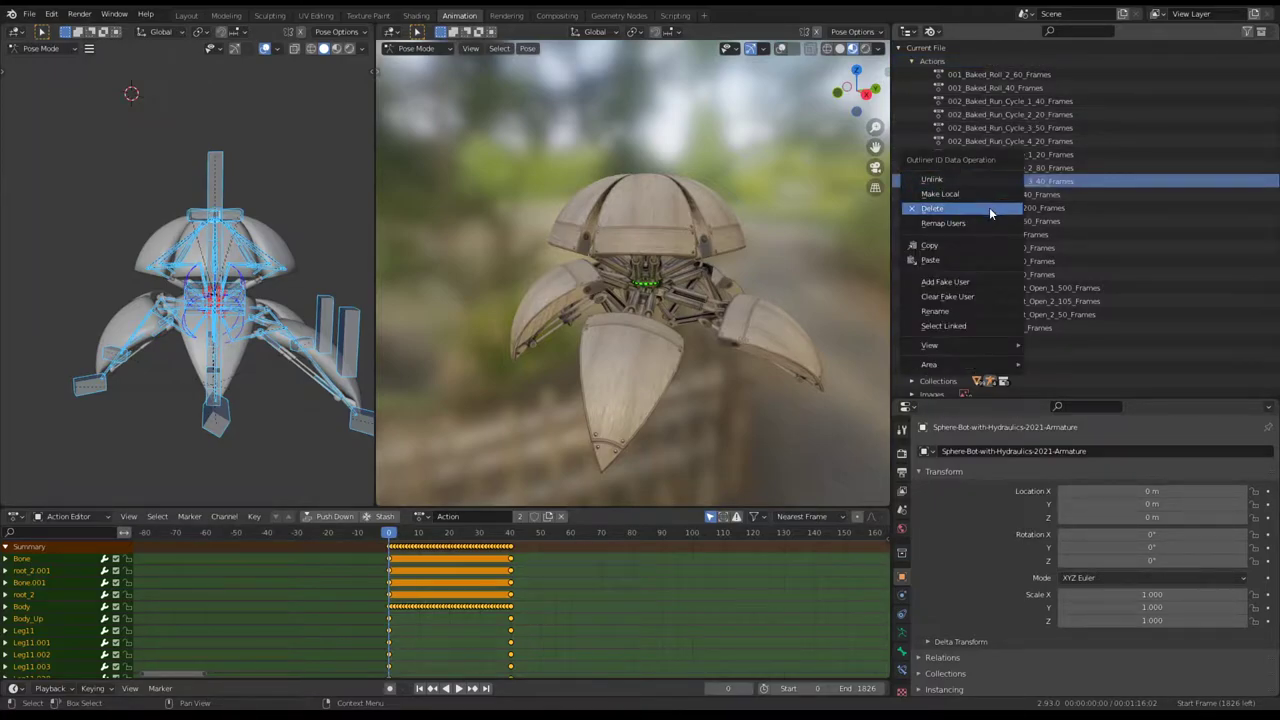
click(989, 207)
scroll(1000, 250, down, 3)
double_click(958, 211)
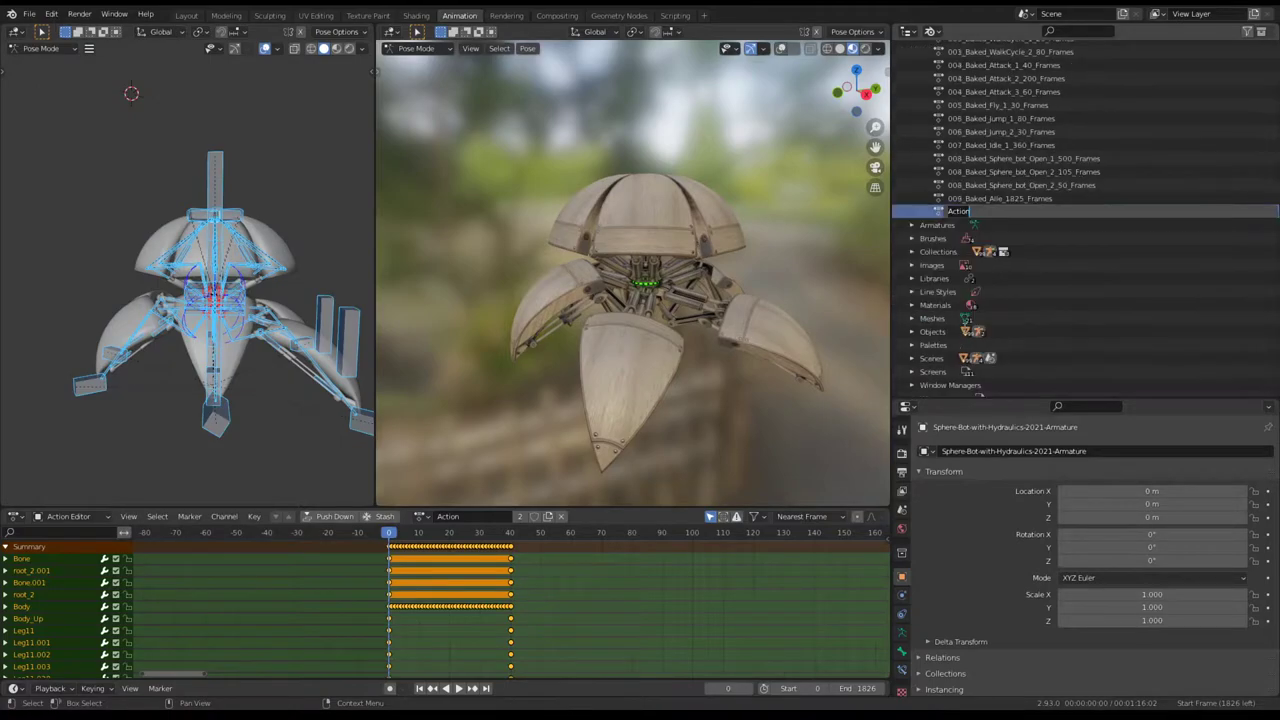
scroll(1037, 160, up, 3)
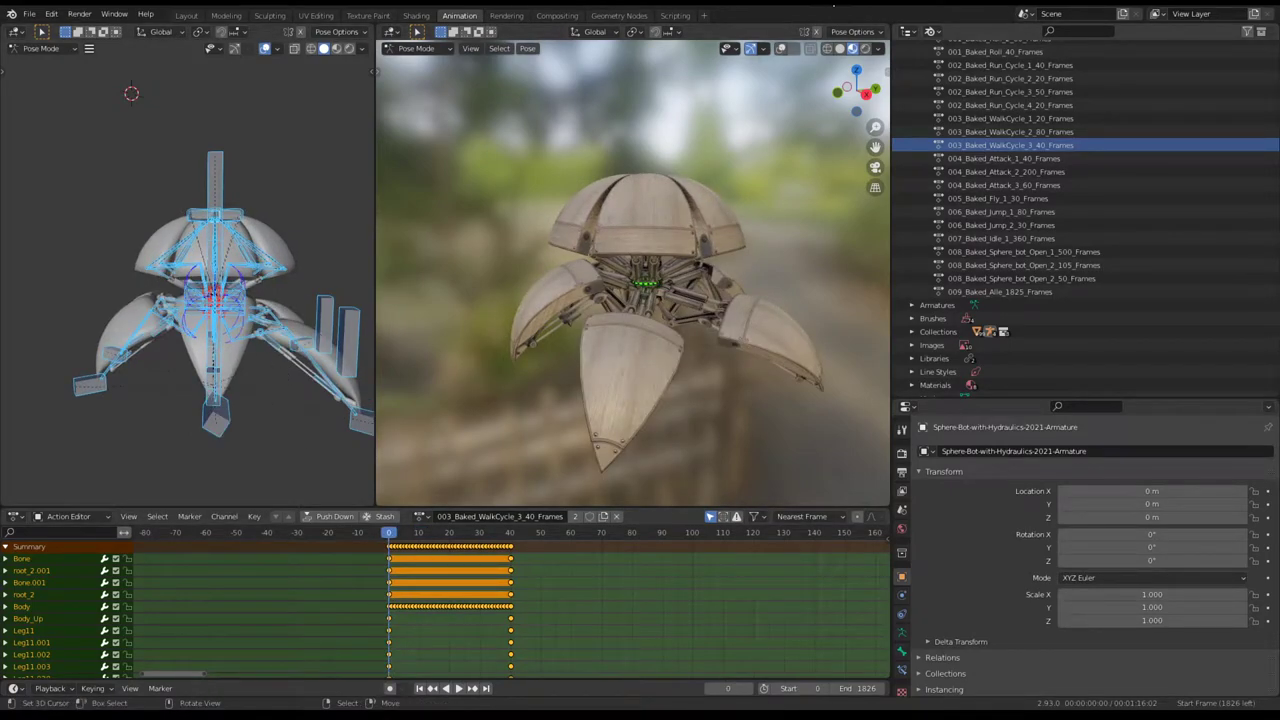
Exclude IK Backup, include Baked, and put the baked armature into Pose Mode.
click(931, 31)
click(960, 63)
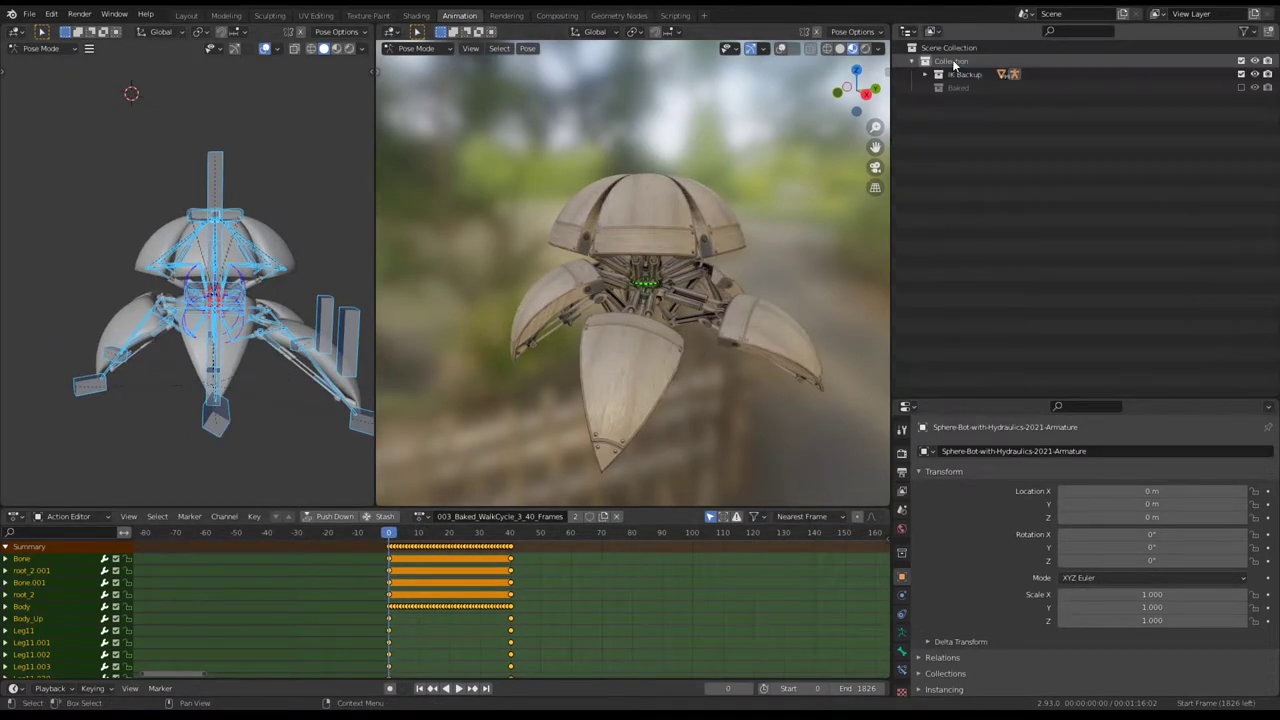
click(1241, 74)
click(1241, 87)
click(963, 114)
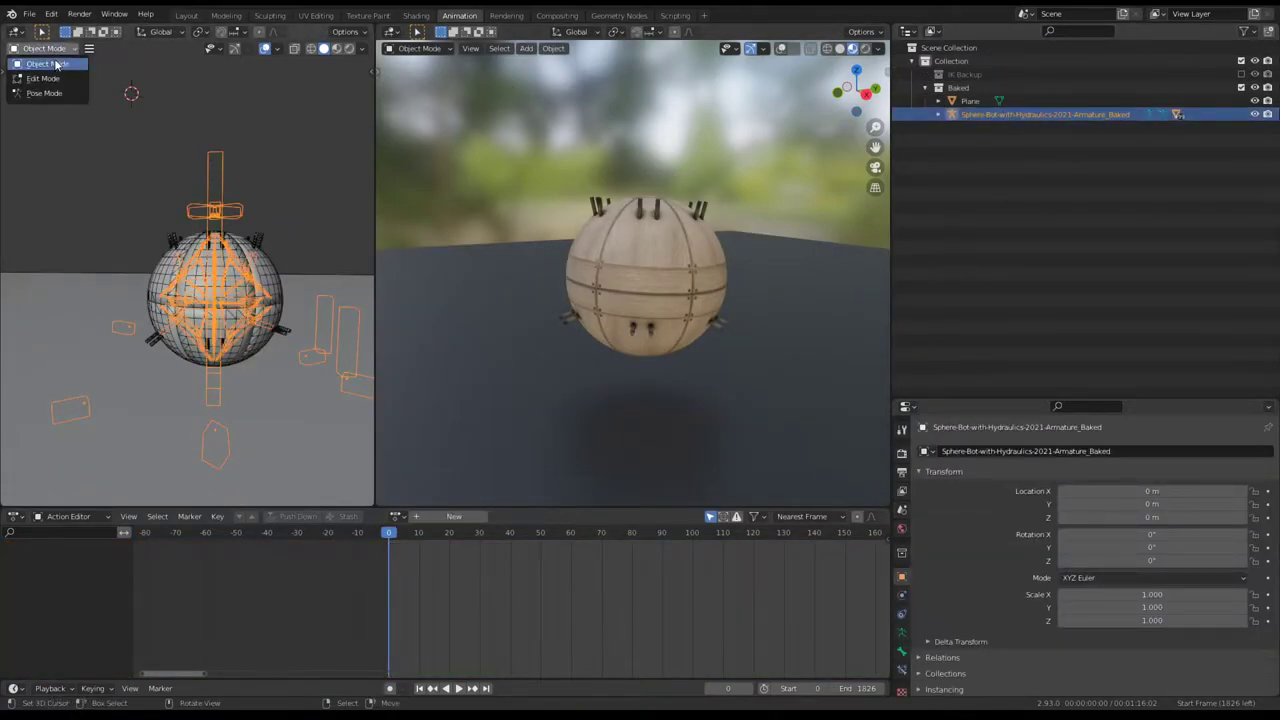
click(45, 93)
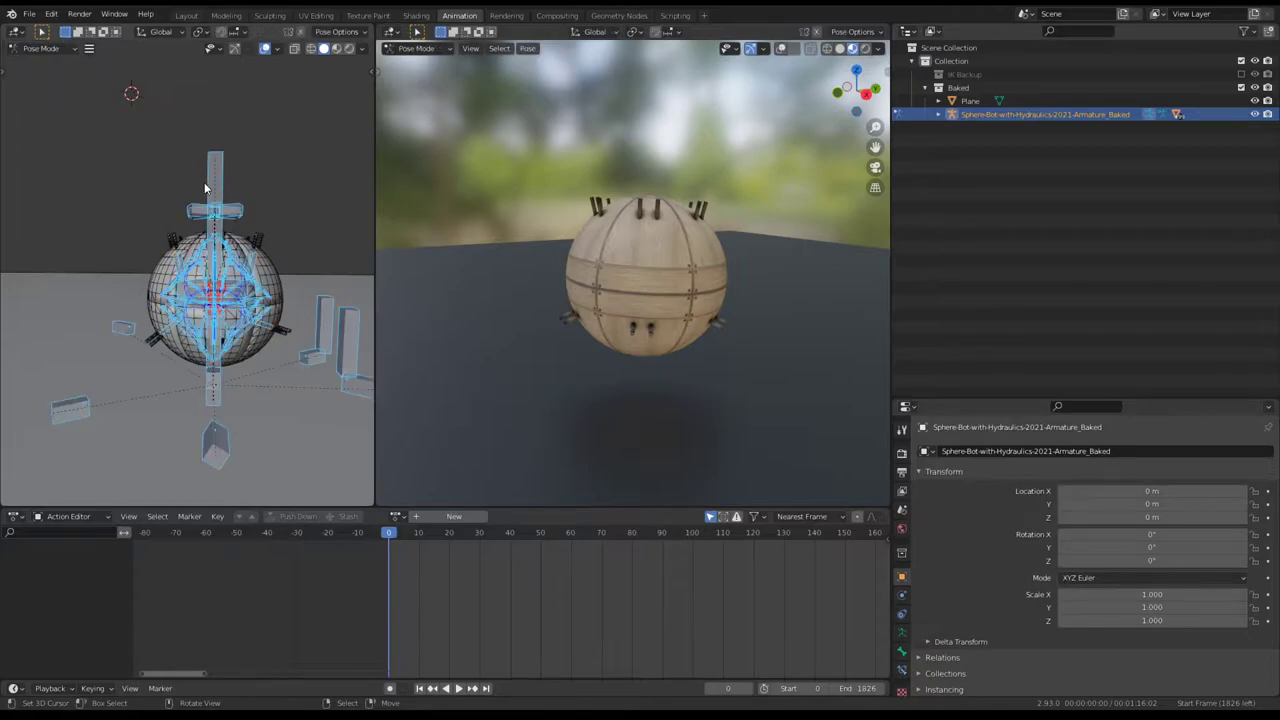
Assign 003_Baked_WalkCycle_3_40_Frames to the baked armature and start playback.
click(397, 516)
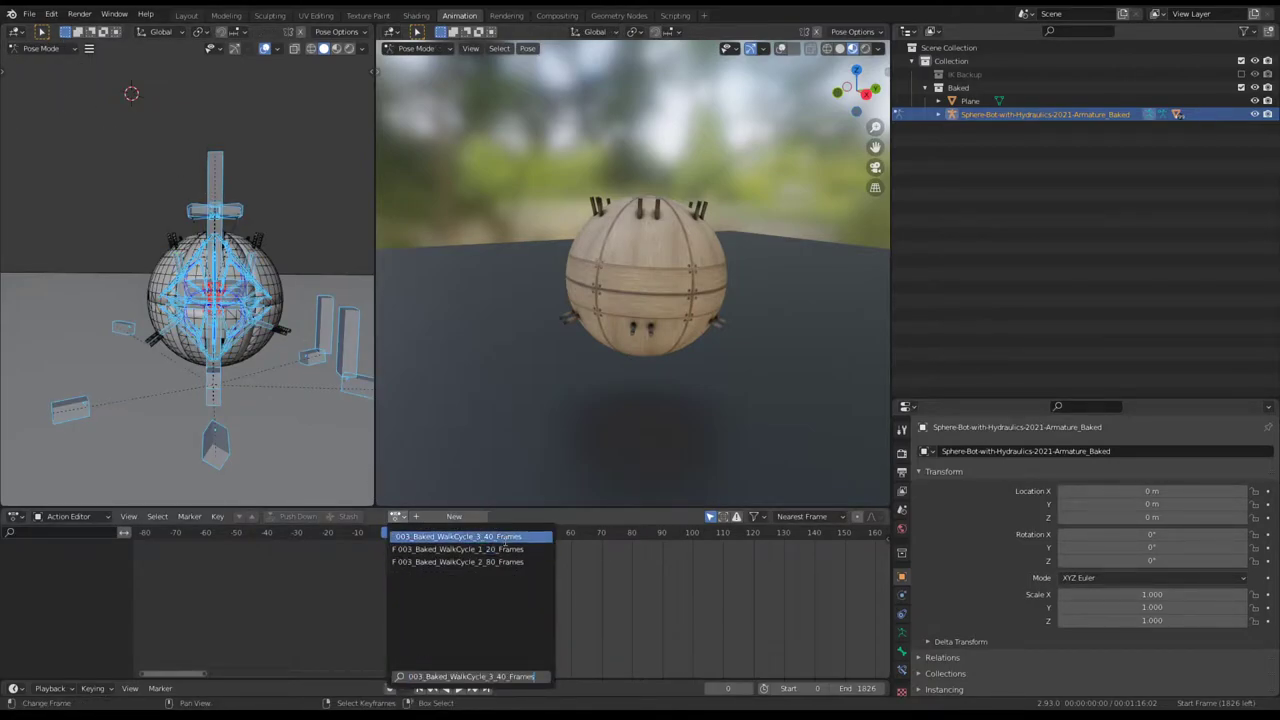
key(Return)
key(space)
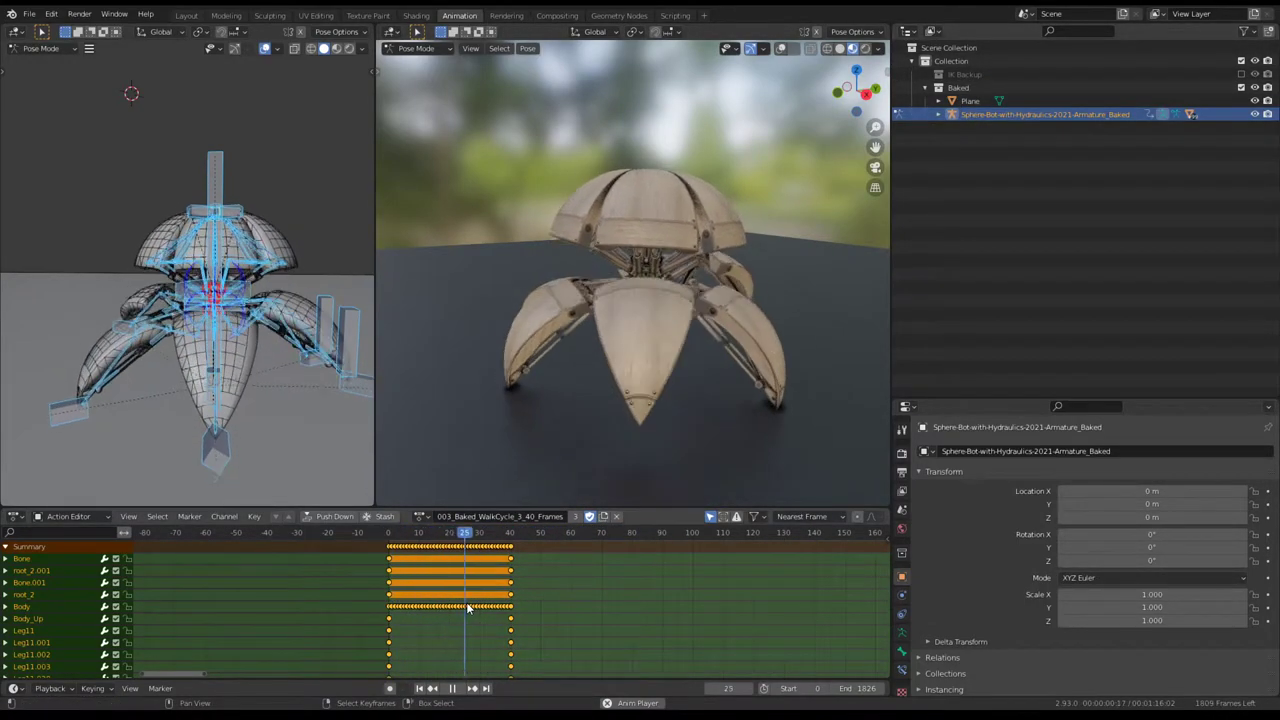
Make the walk cycle cyclic, then assign 004_Baked_Attack_1_40_Frames from the action list.
key(shift+e)
click(455, 633)
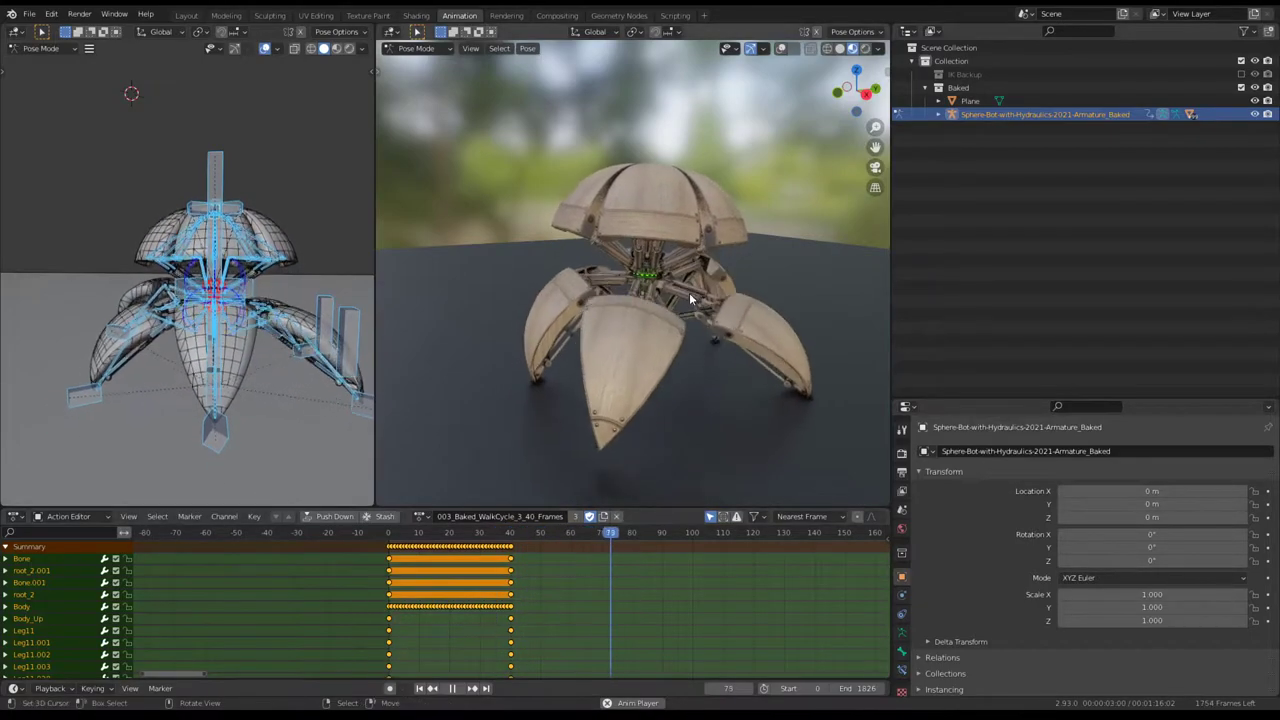
click(932, 31)
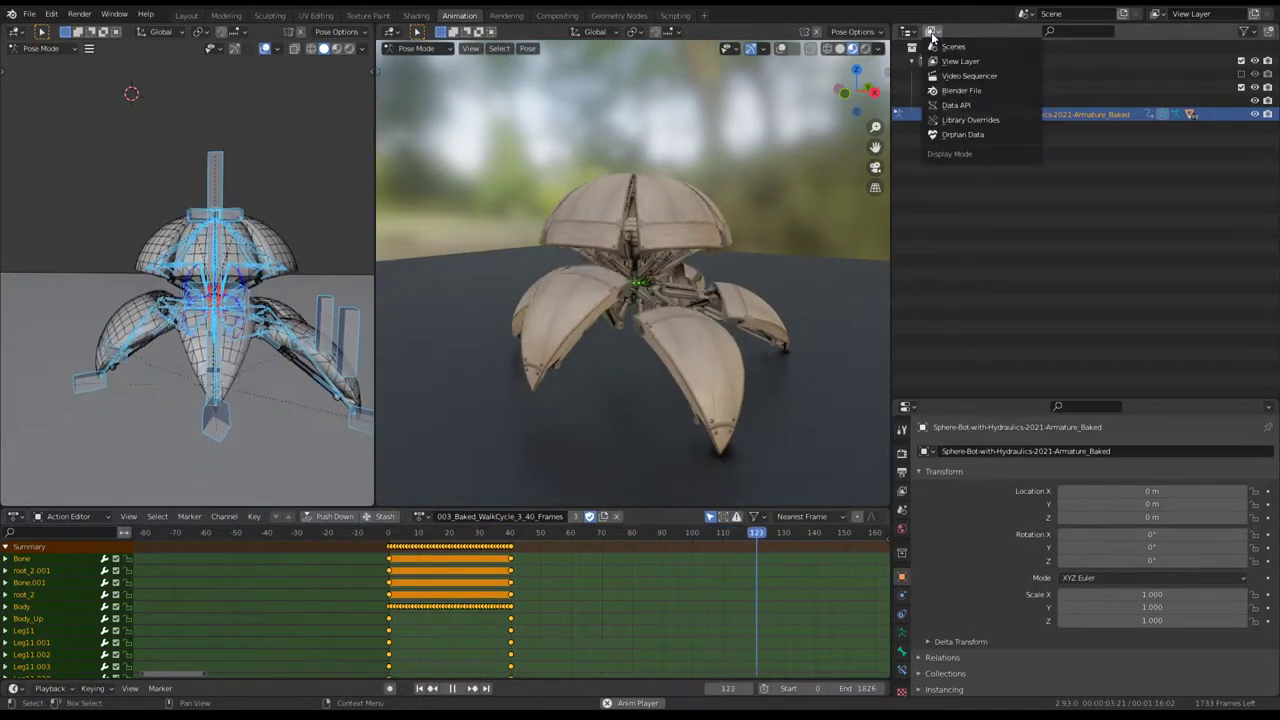
click(962, 90)
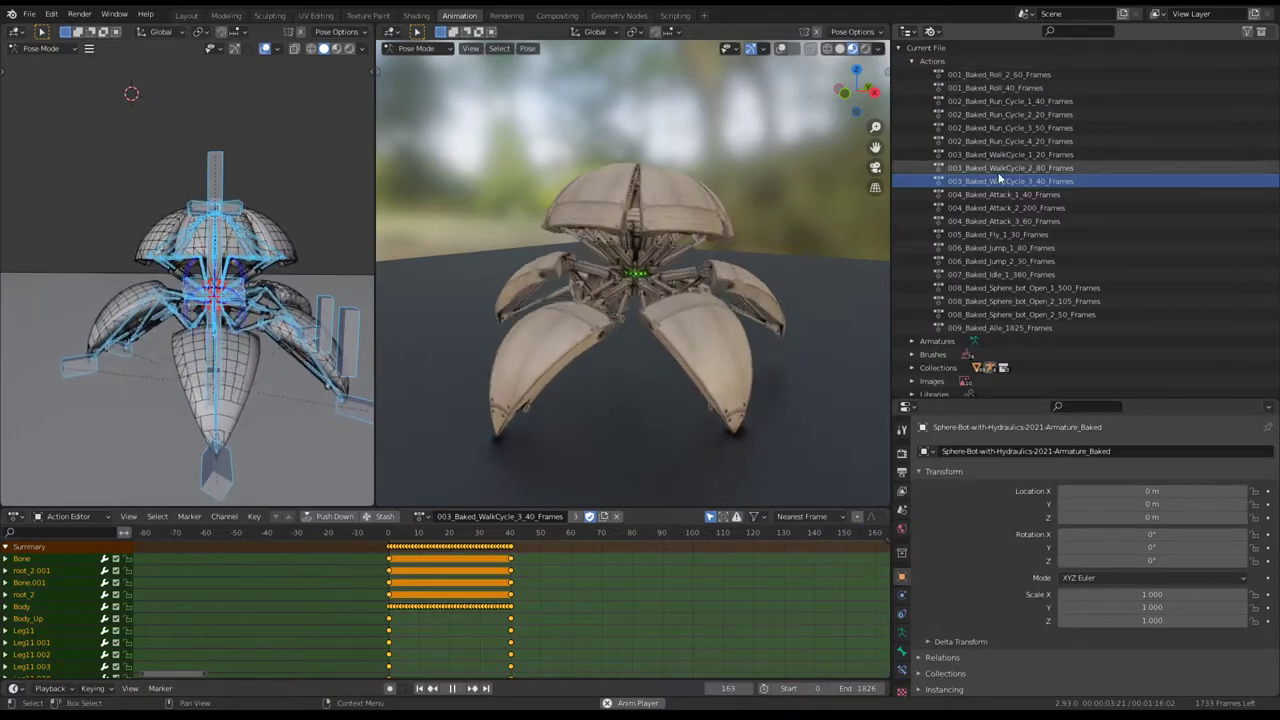
click(424, 516)
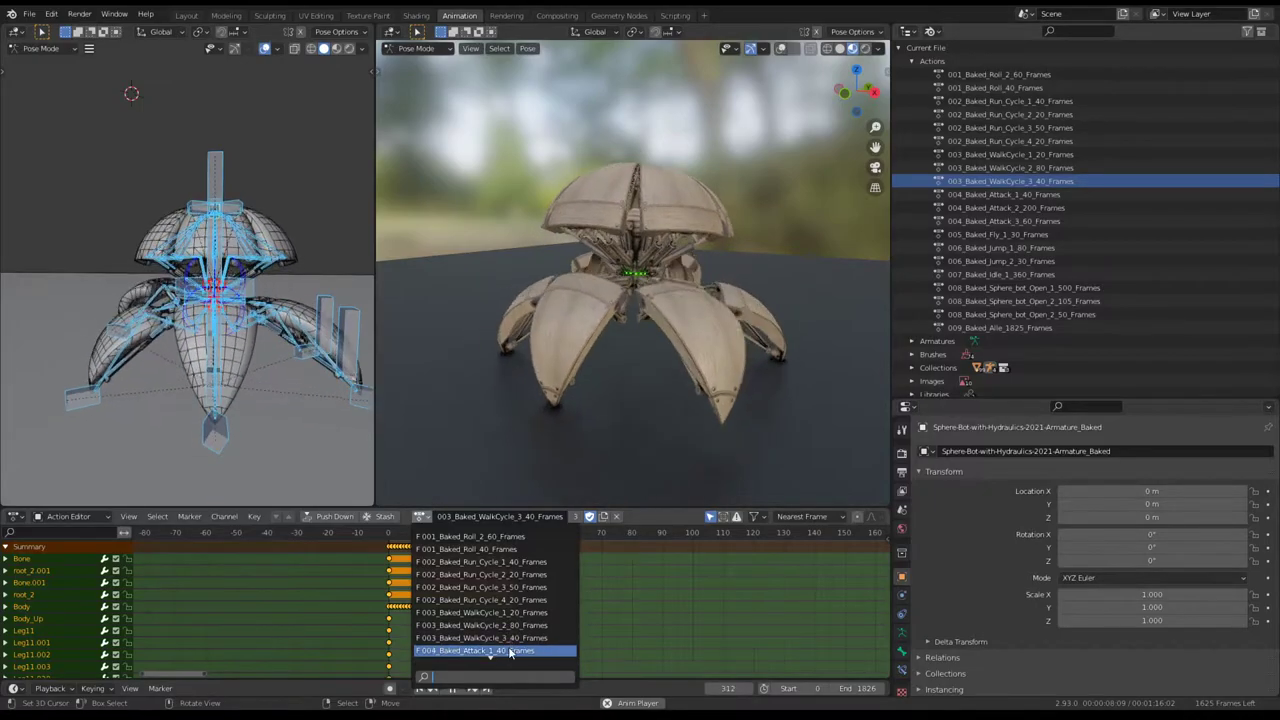
click(470, 650)
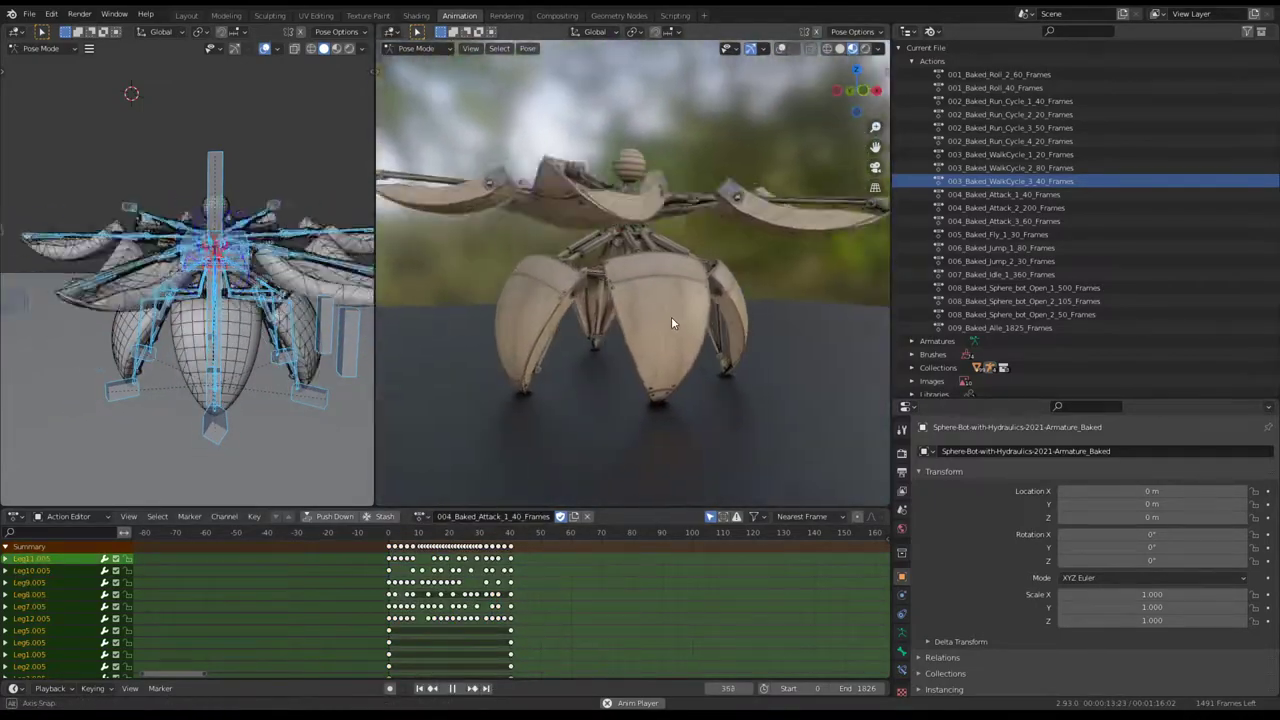
Rewind to the start and set all 004_Baked_Attack_1_40_Frames keyframes to Make Cyclic, orbiting to check.
key(shift+Left)
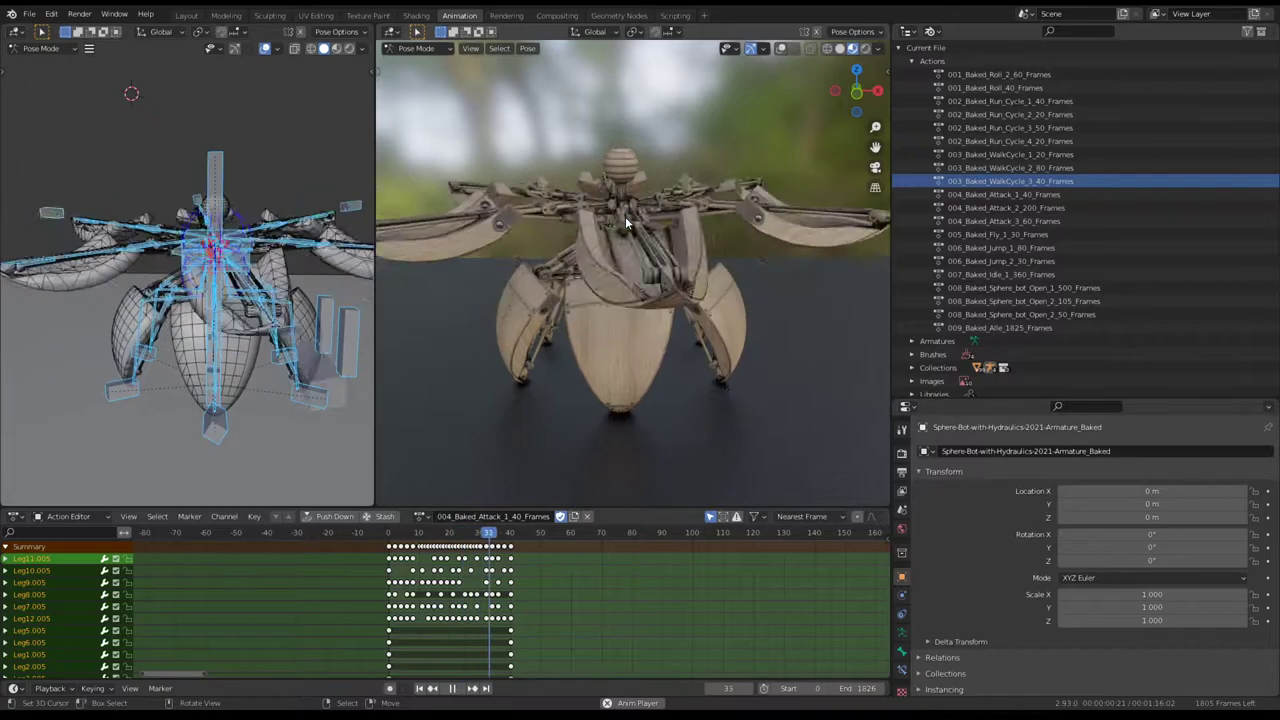
key(a)
key(shift+e)
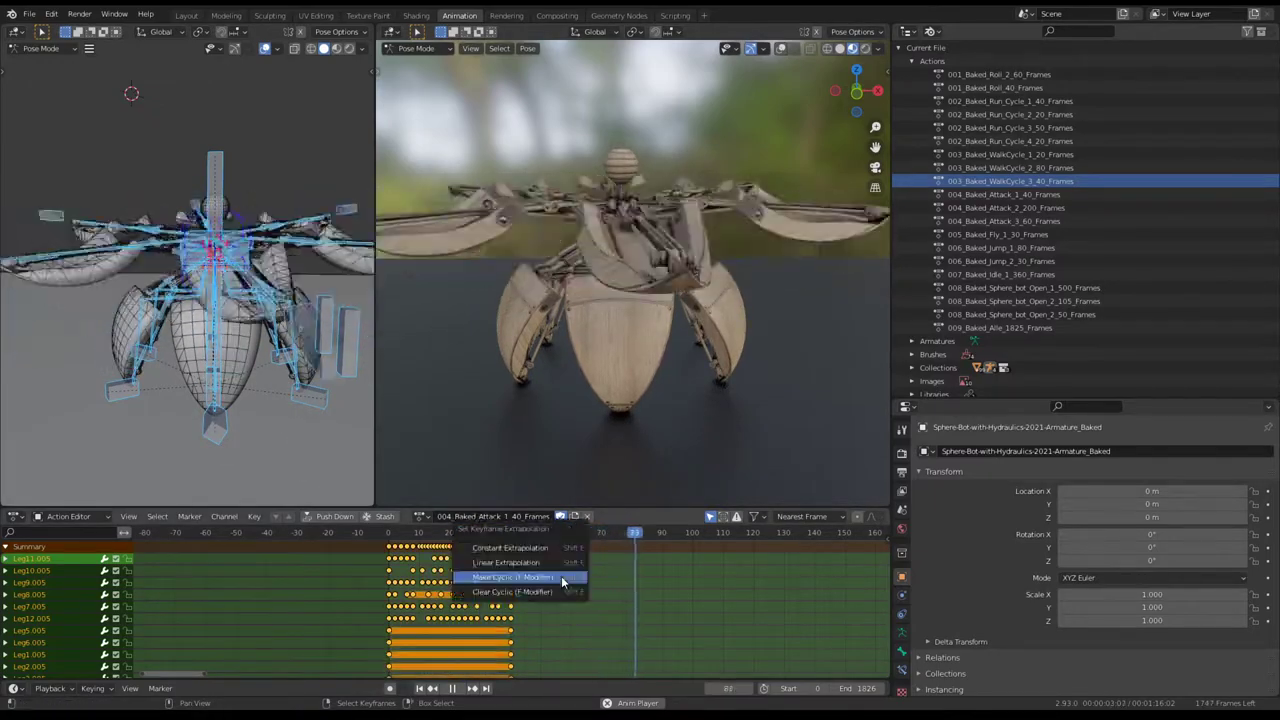
click(562, 578)
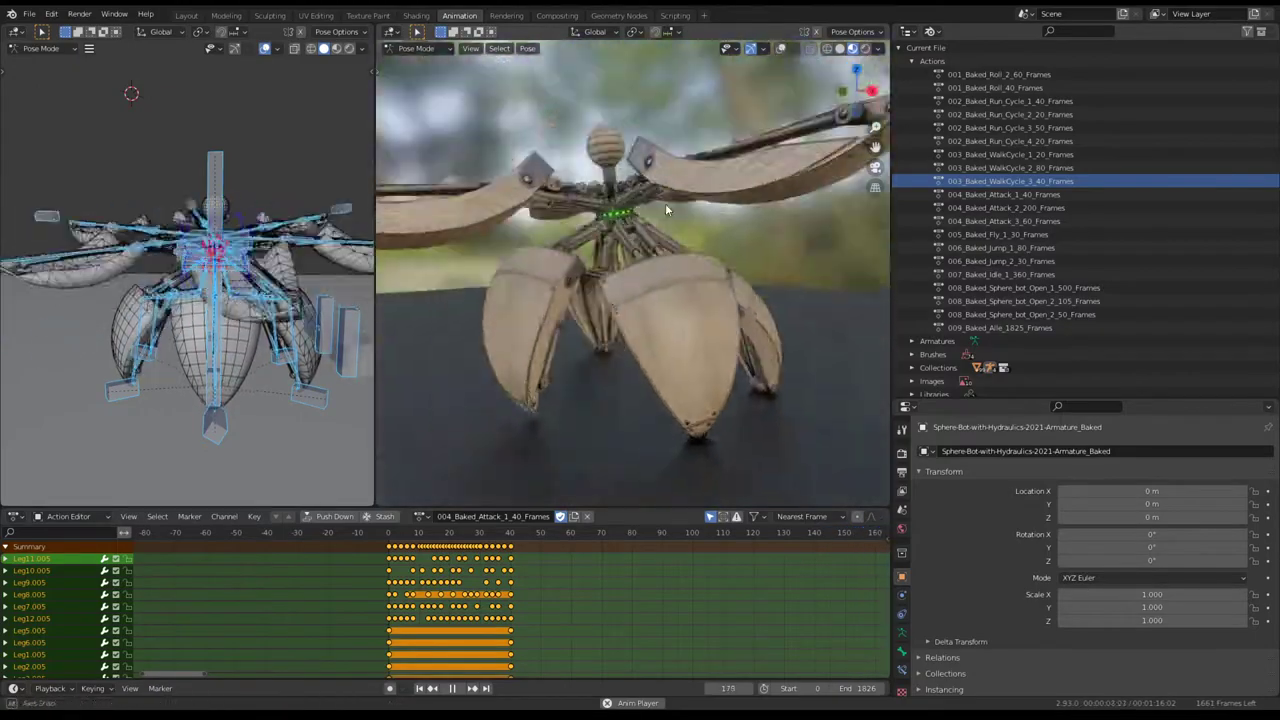
middle_drag(348, 190, 275, 234)
scroll(289, 232, down, 3)
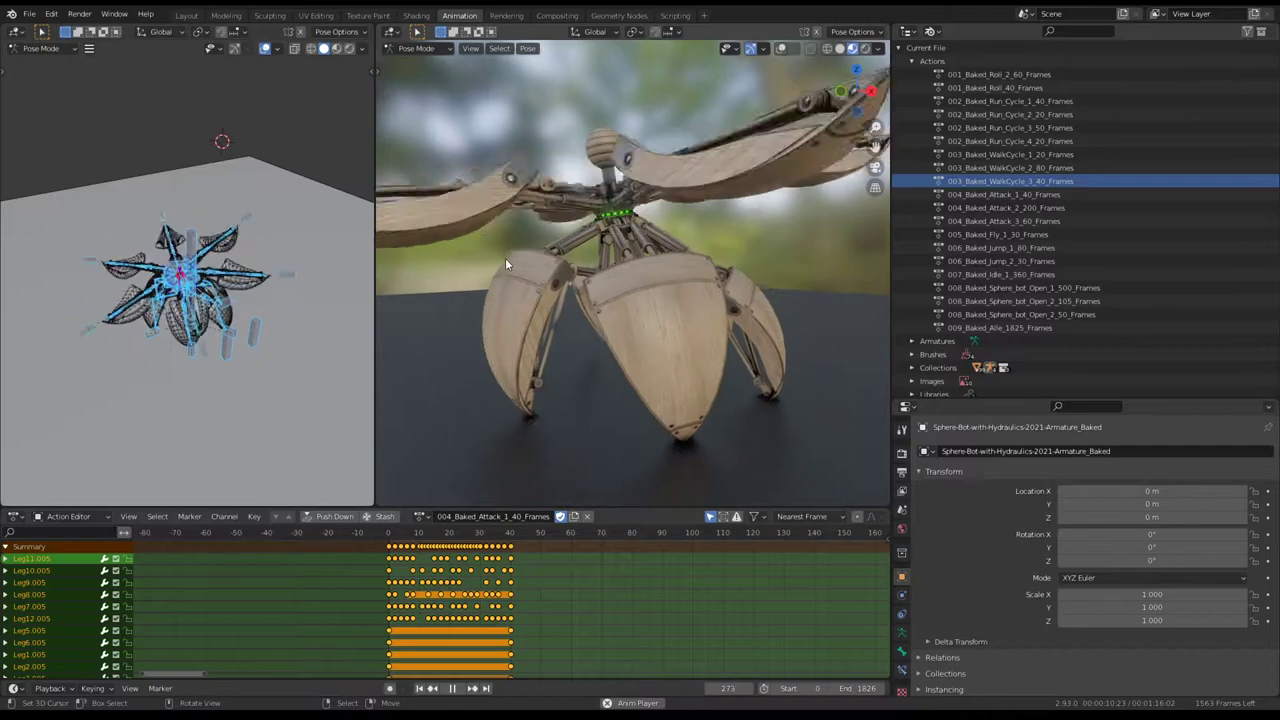
middle_drag(565, 258, 530, 252)
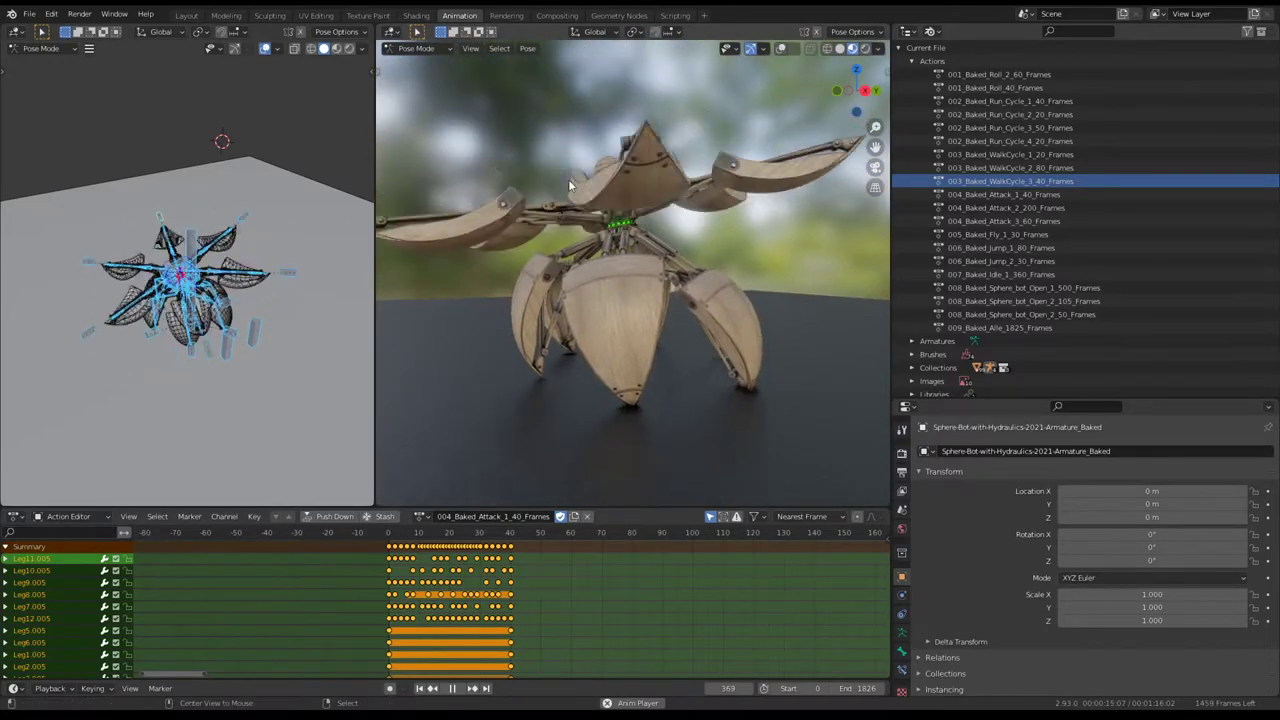
mouse_move(290, 250)
middle_down()
mouse_move(217, 255)
mouse_move(193, 335)
middle_up()
Select several of the robot's foot bones, cancel a trial move, and clear the selection.
click(250, 322)
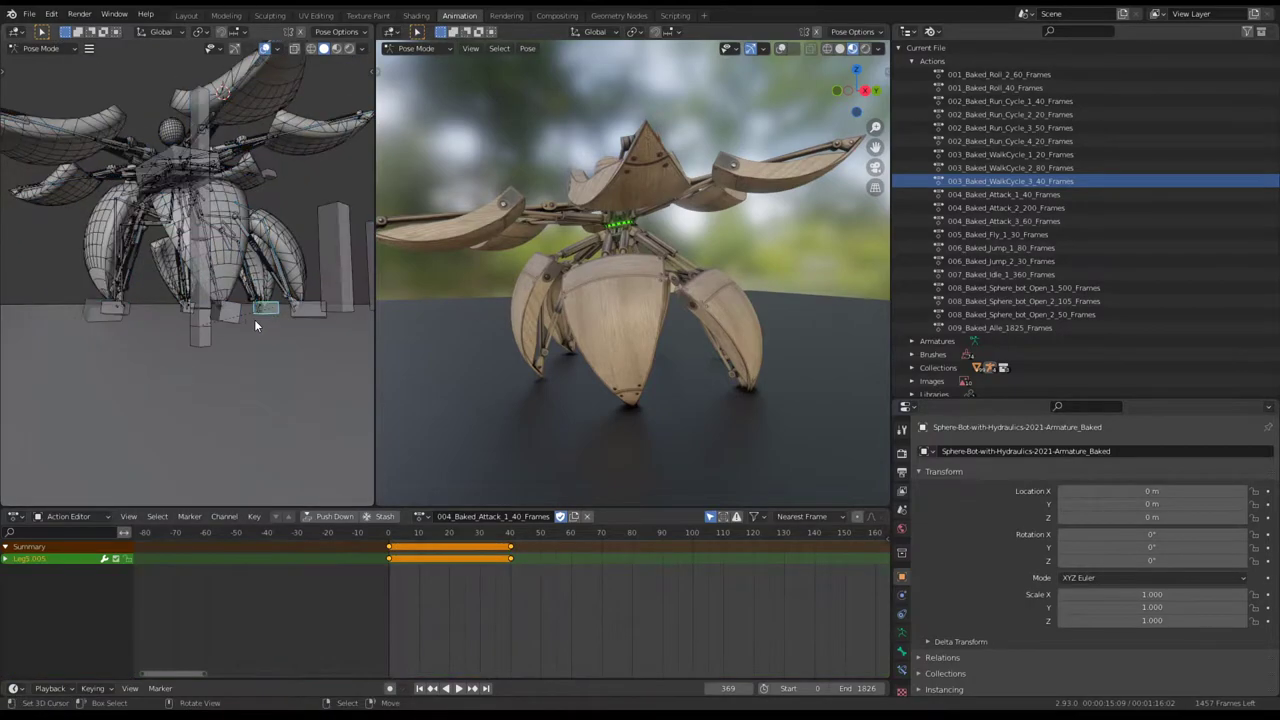
shift+click(294, 321)
shift+click(261, 310)
middle_drag(261, 310, 177, 300)
shift+click(172, 300)
shift+click(112, 315)
shift+click(146, 333)
key(g)
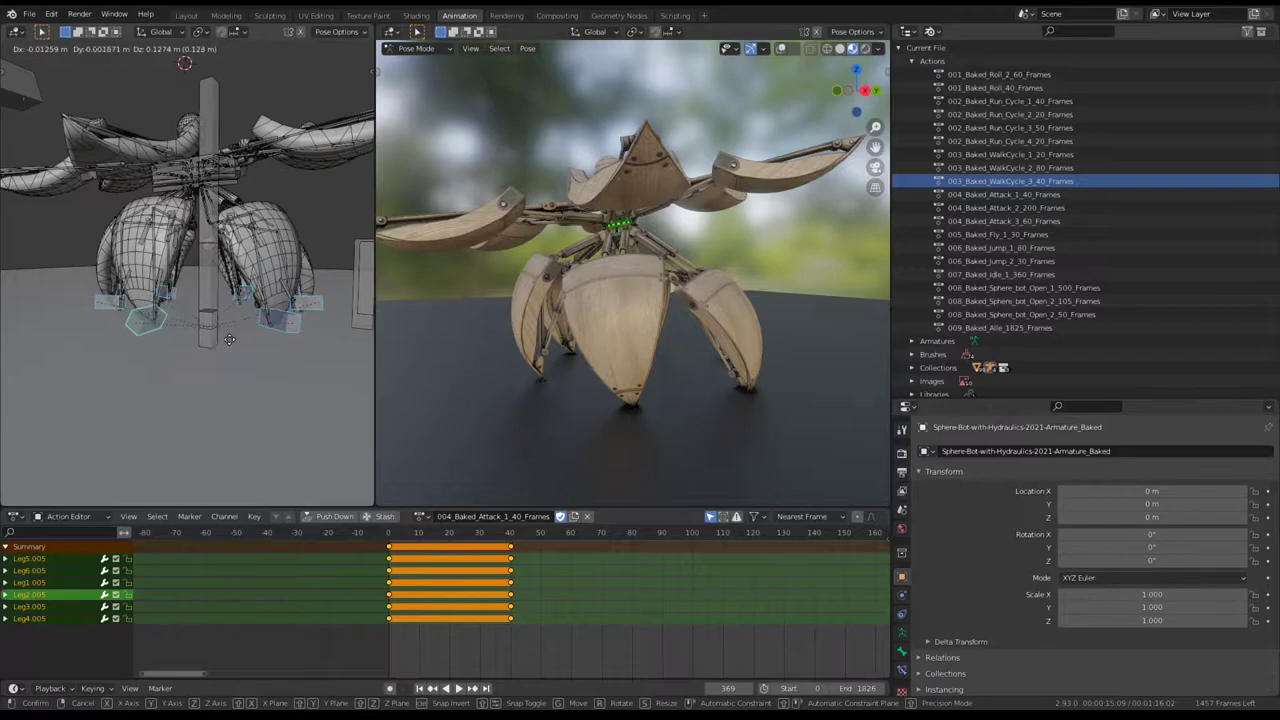
key(Escape)
scroll(240, 308, up, 1)
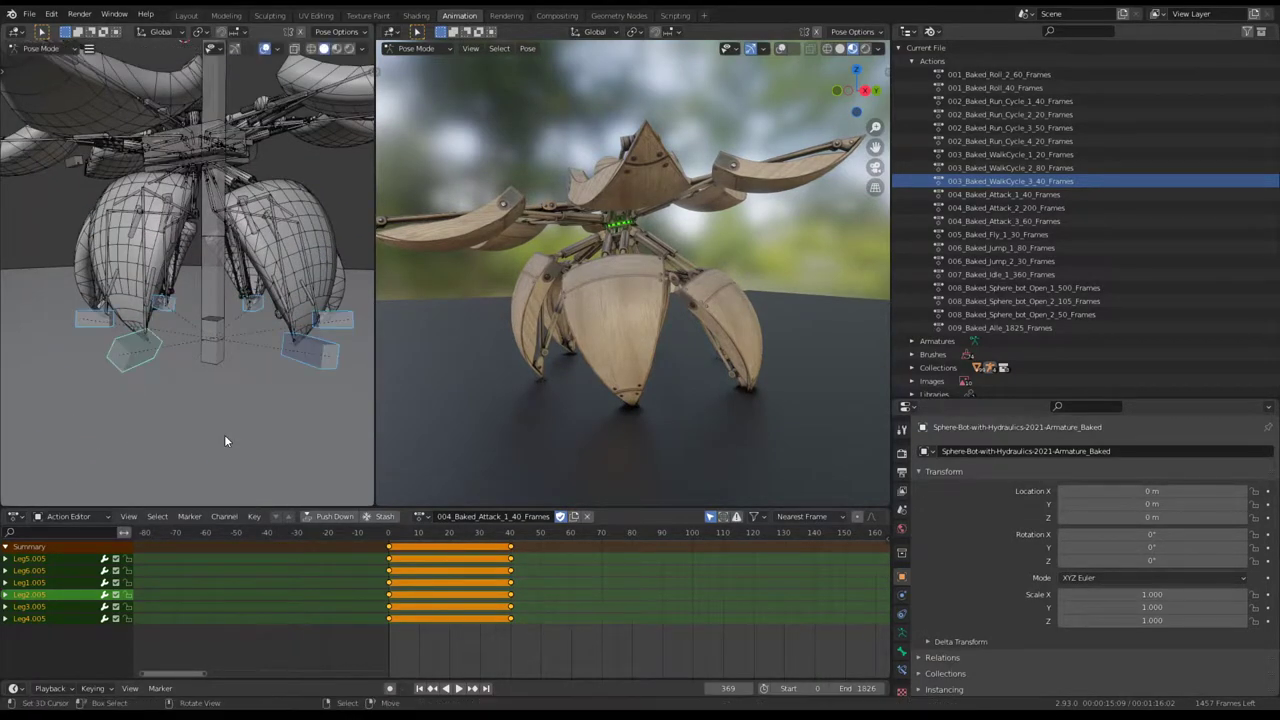
click(268, 365)
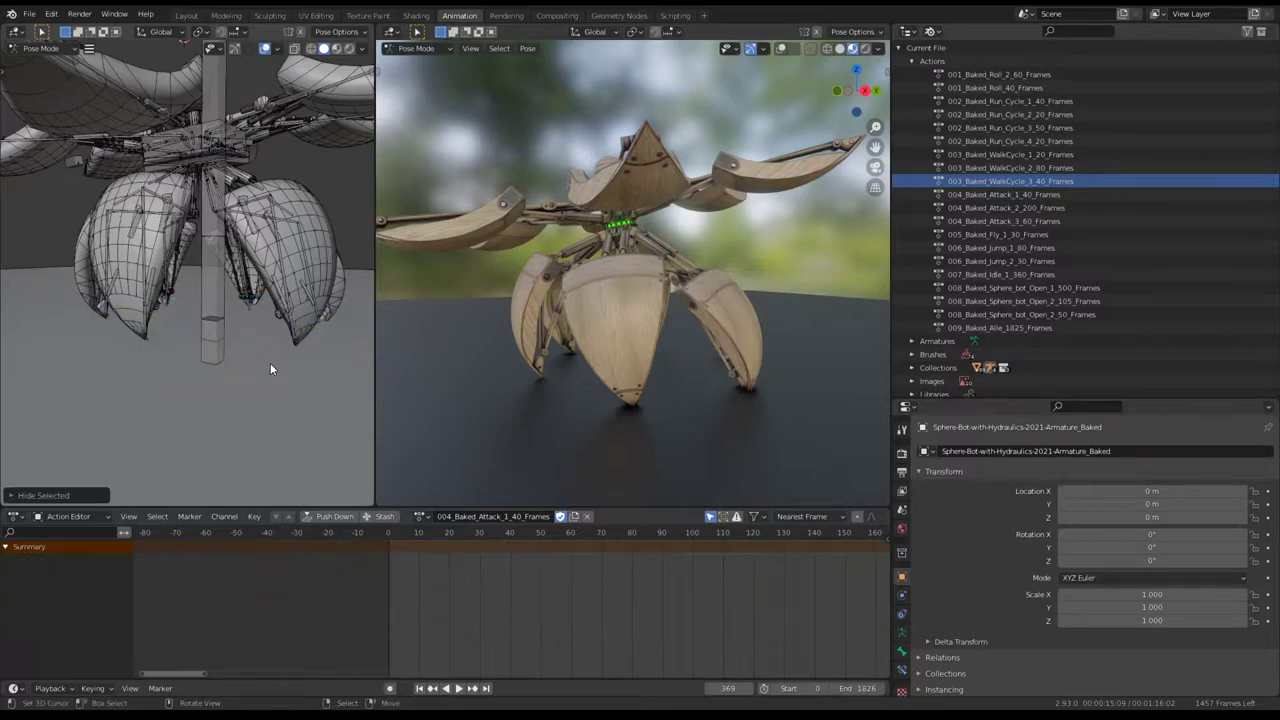
key(a)
Select the Leg1 to Leg5.004 leg bones and start, then end, a move on them.
click(297, 342)
mouse_move(297, 342)
middle_down()
mouse_move(254, 339)
mouse_move(298, 338)
mouse_move(258, 316)
middle_up()
shift+click(329, 336)
mouse_move(329, 336)
middle_down()
mouse_move(254, 329)
mouse_move(321, 350)
mouse_move(246, 345)
mouse_move(196, 368)
mouse_move(260, 325)
mouse_move(288, 326)
mouse_move(191, 316)
mouse_move(292, 347)
mouse_move(211, 331)
mouse_move(320, 247)
mouse_move(197, 258)
mouse_move(141, 307)
mouse_move(175, 293)
mouse_move(195, 324)
middle_up()
shift+click(234, 331)
shift+click(230, 346)
shift+click(249, 343)
shift+click(141, 307)
key(g)
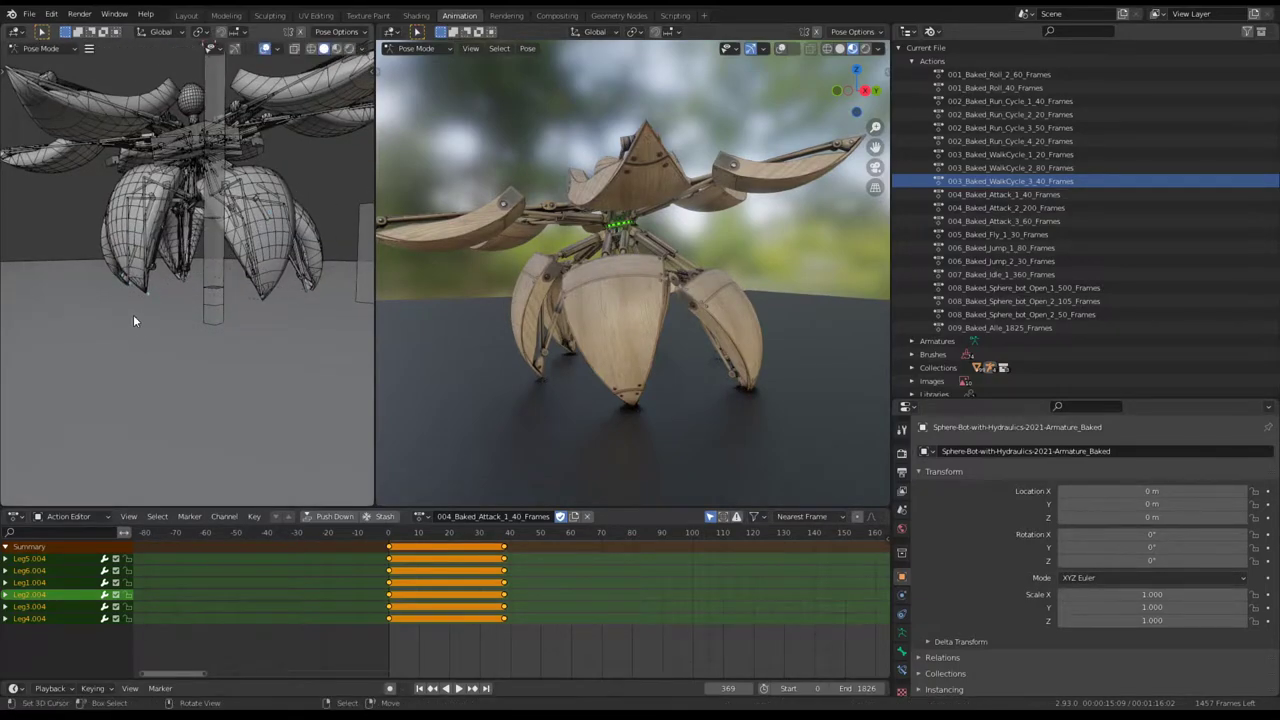
click(210, 310)
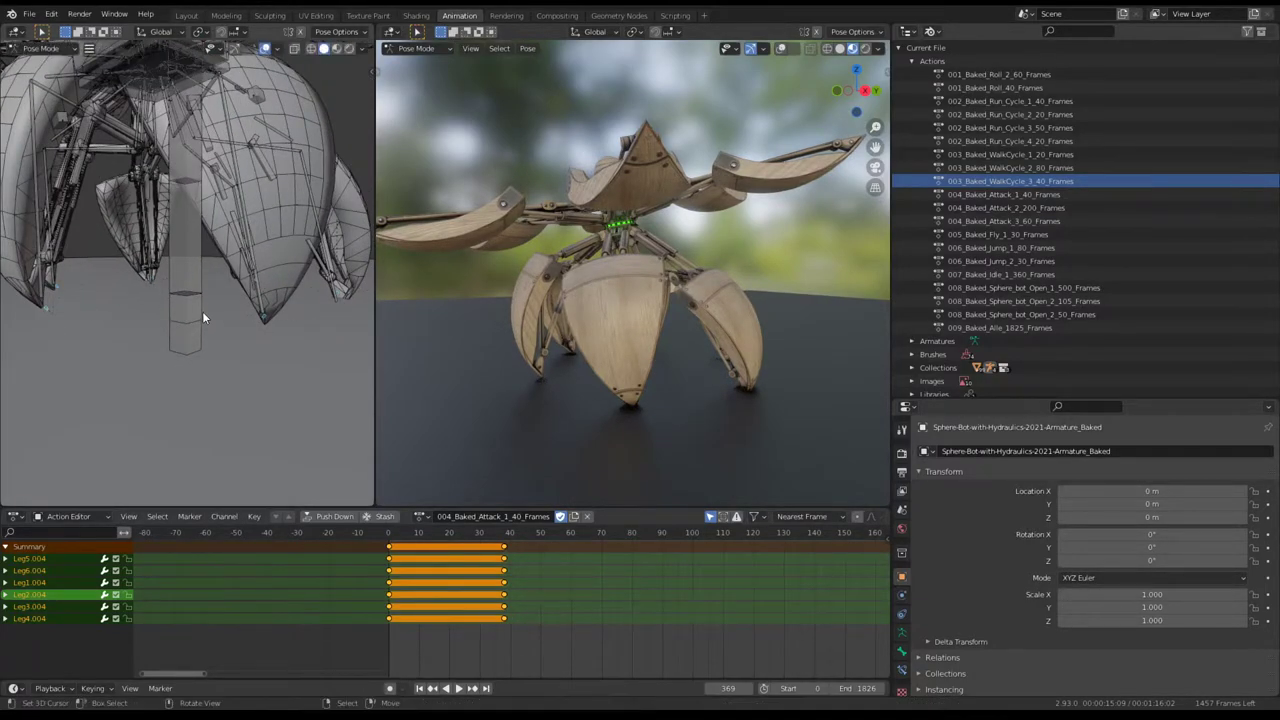
Play the 004_Baked_Attack_1_40_Frames action, orbiting the left view and leaving the WalkCycle name unchanged.
key(space)
middle_drag(294, 261, 185, 225)
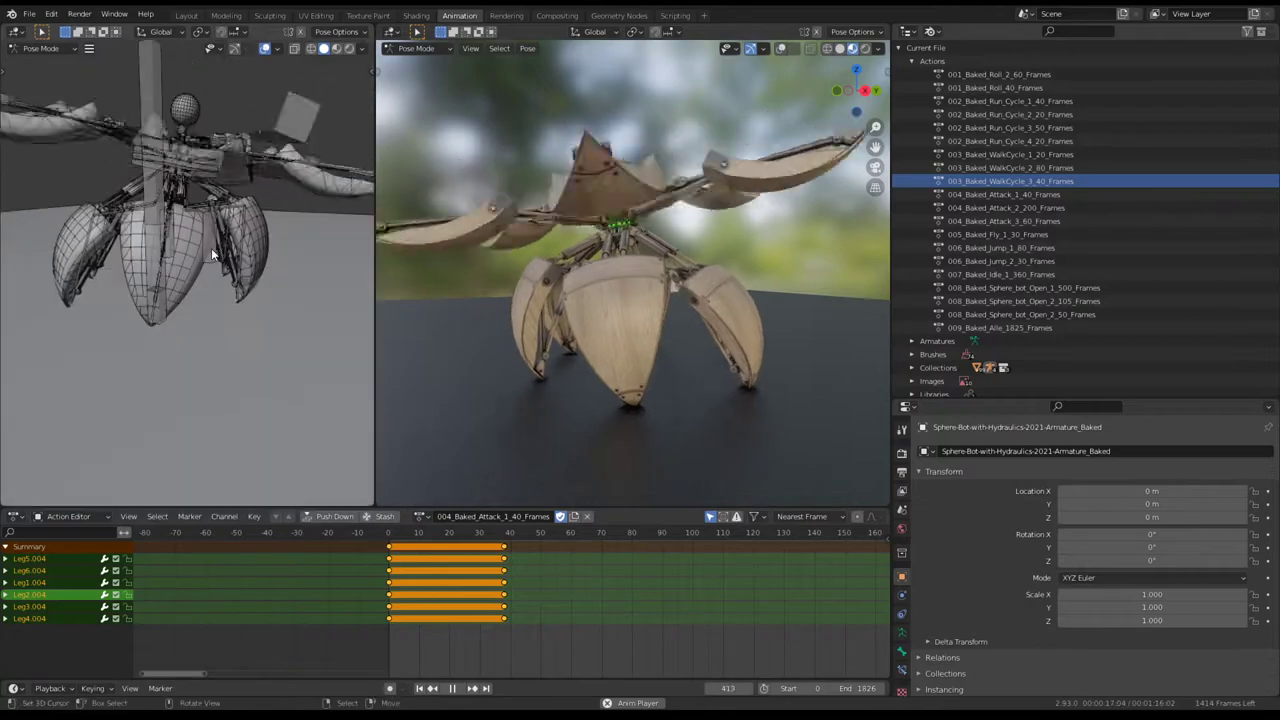
scroll(185, 225, down, 5)
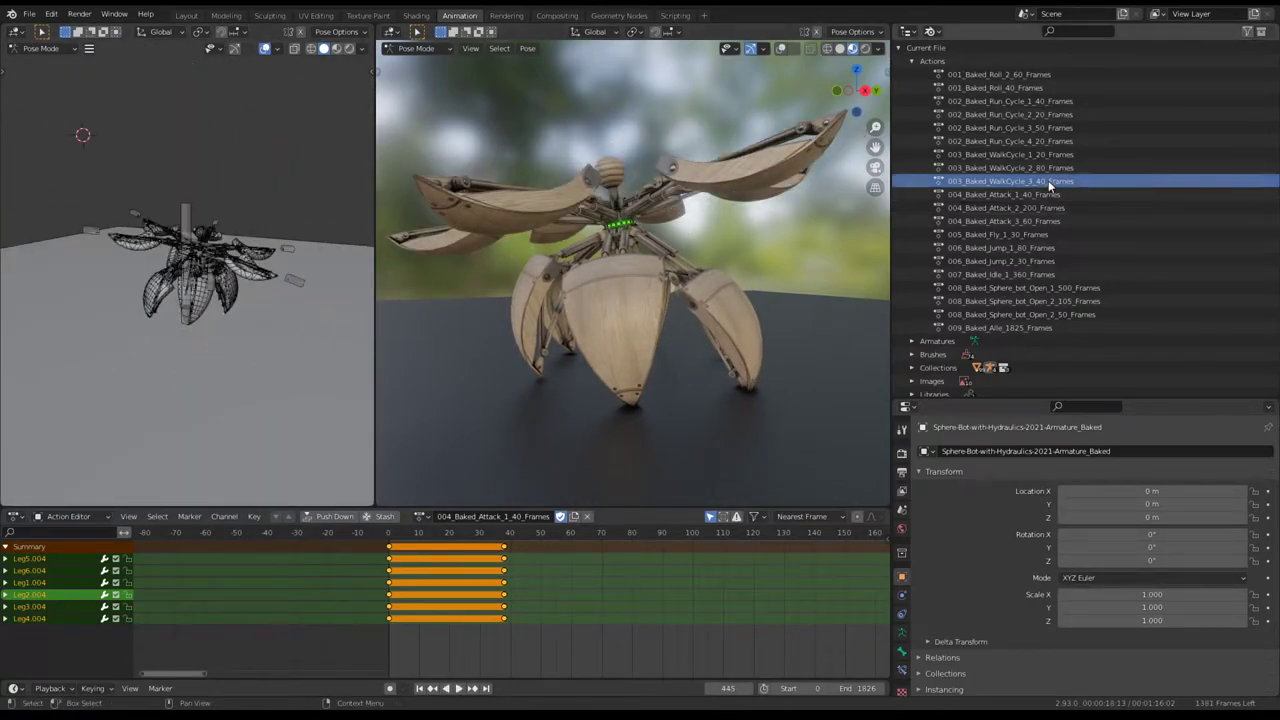
key(Return)
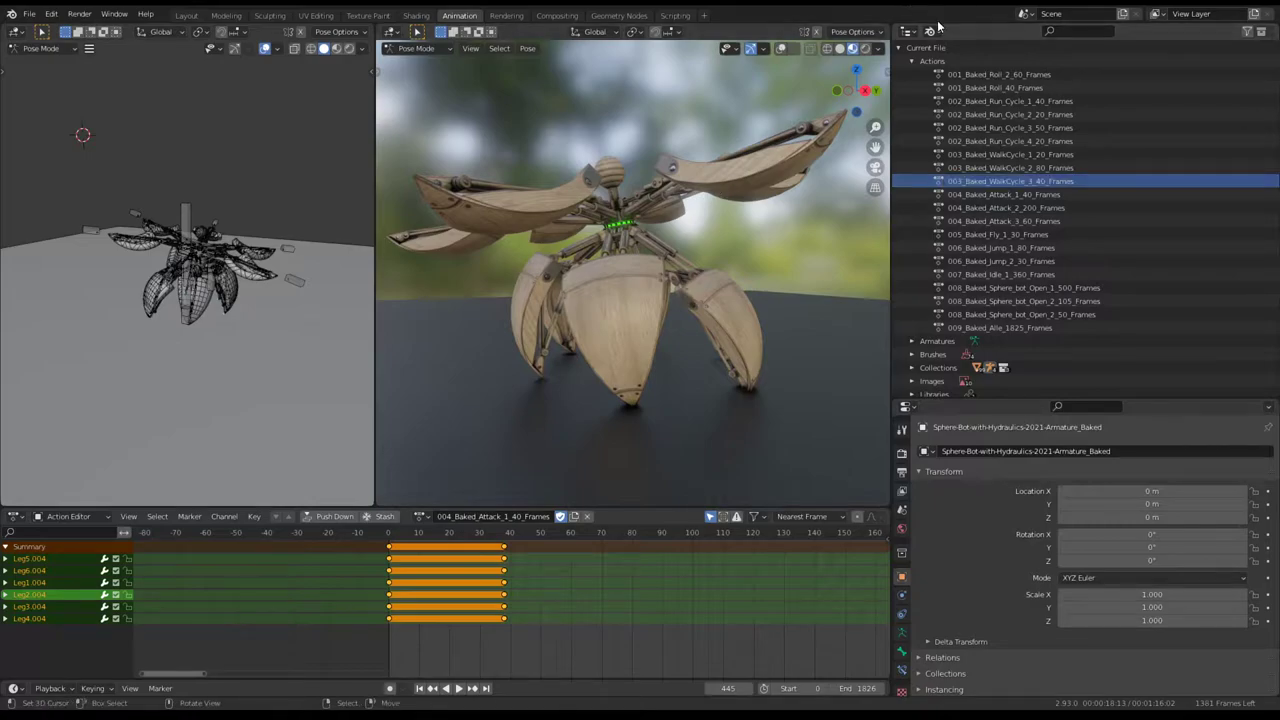
Show View Layer, exclude Baked, include IK Backup, and put its armature in Pose Mode.
click(932, 31)
click(955, 63)
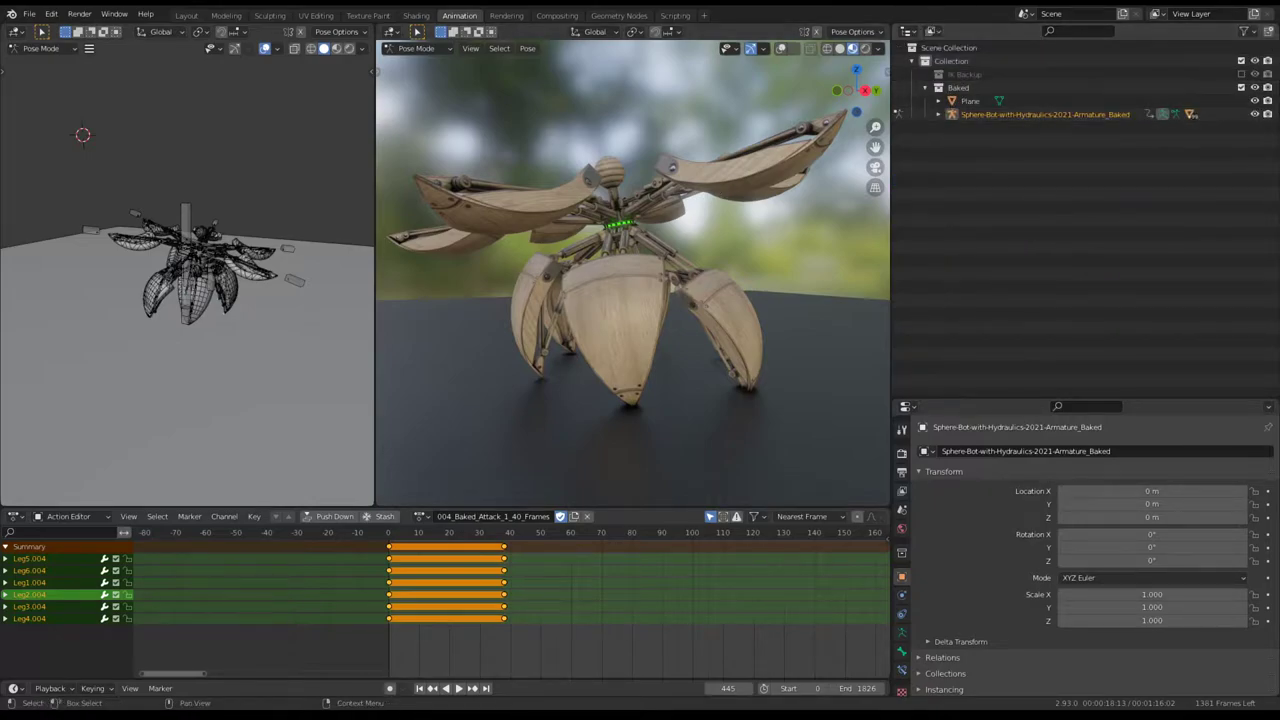
click(1241, 87)
click(1241, 74)
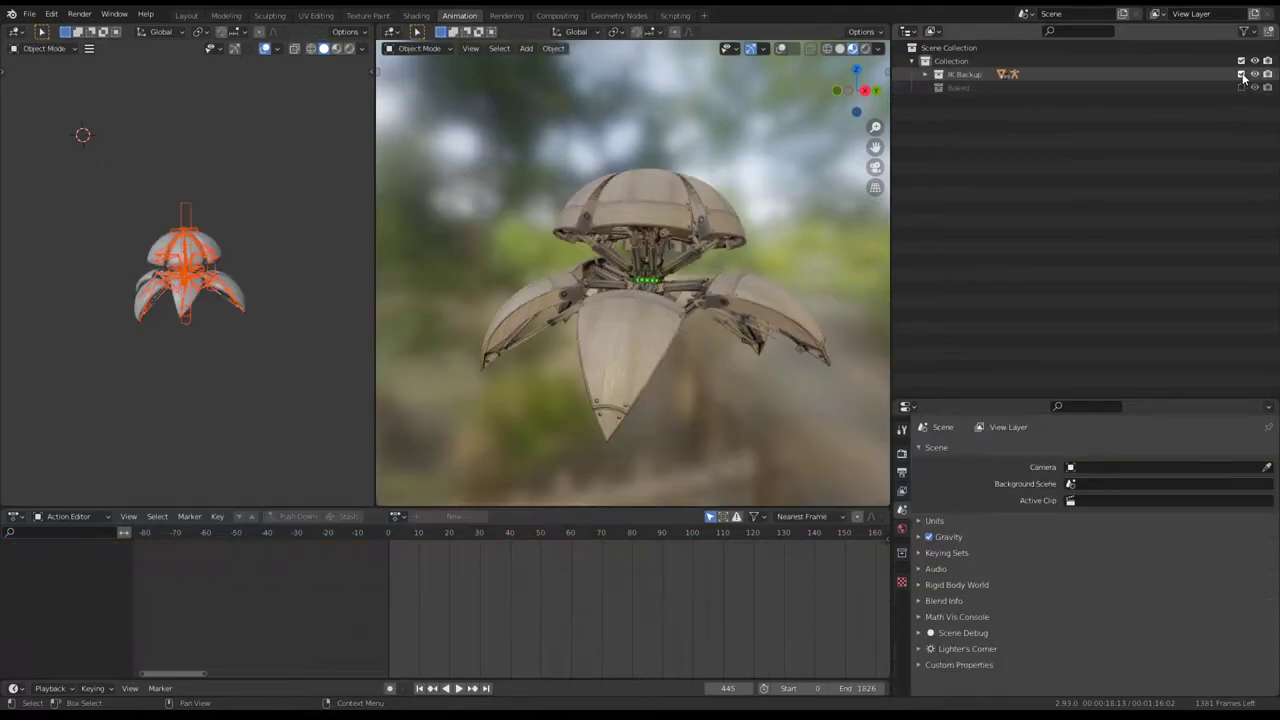
scroll(299, 244, up, 3)
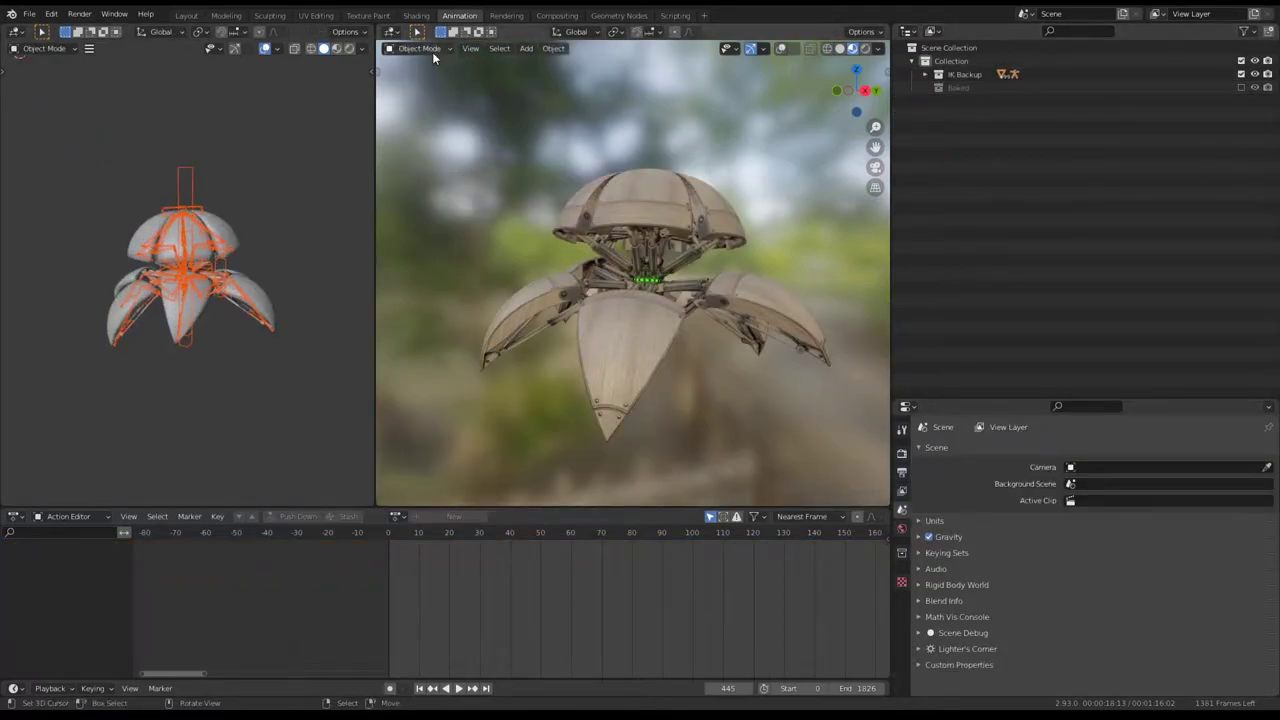
click(183, 176)
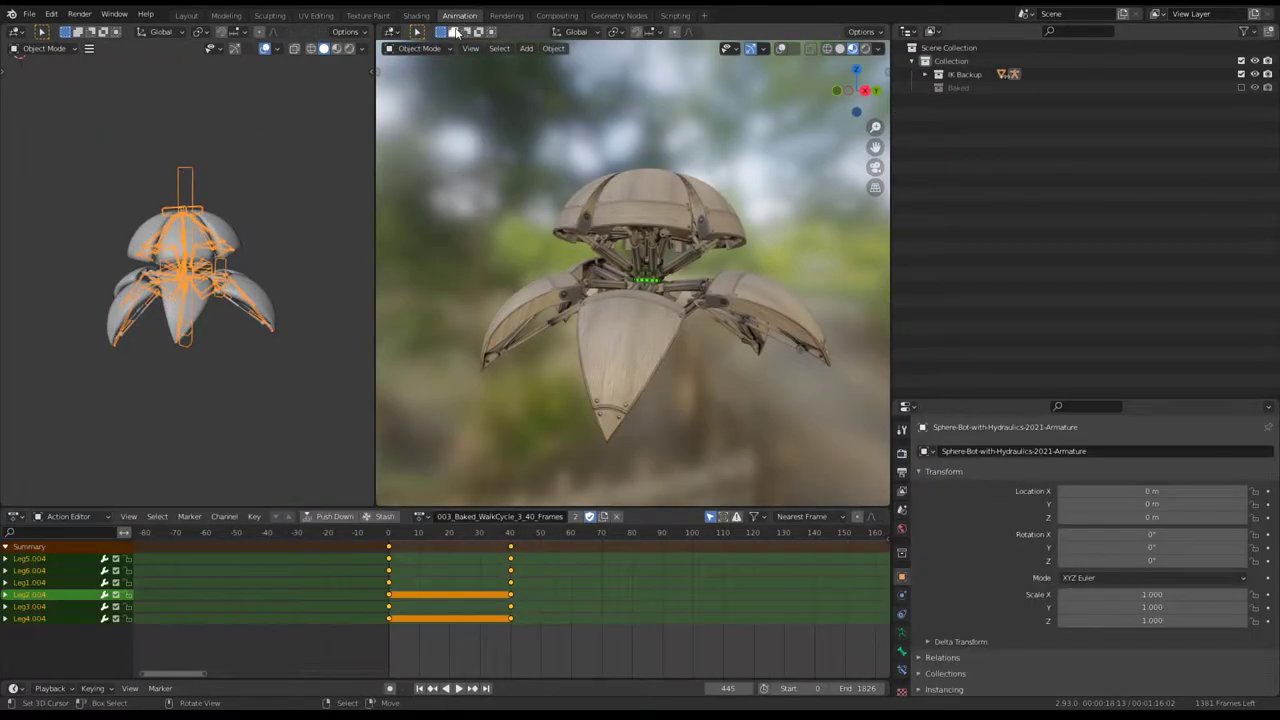
click(418, 48)
click(420, 84)
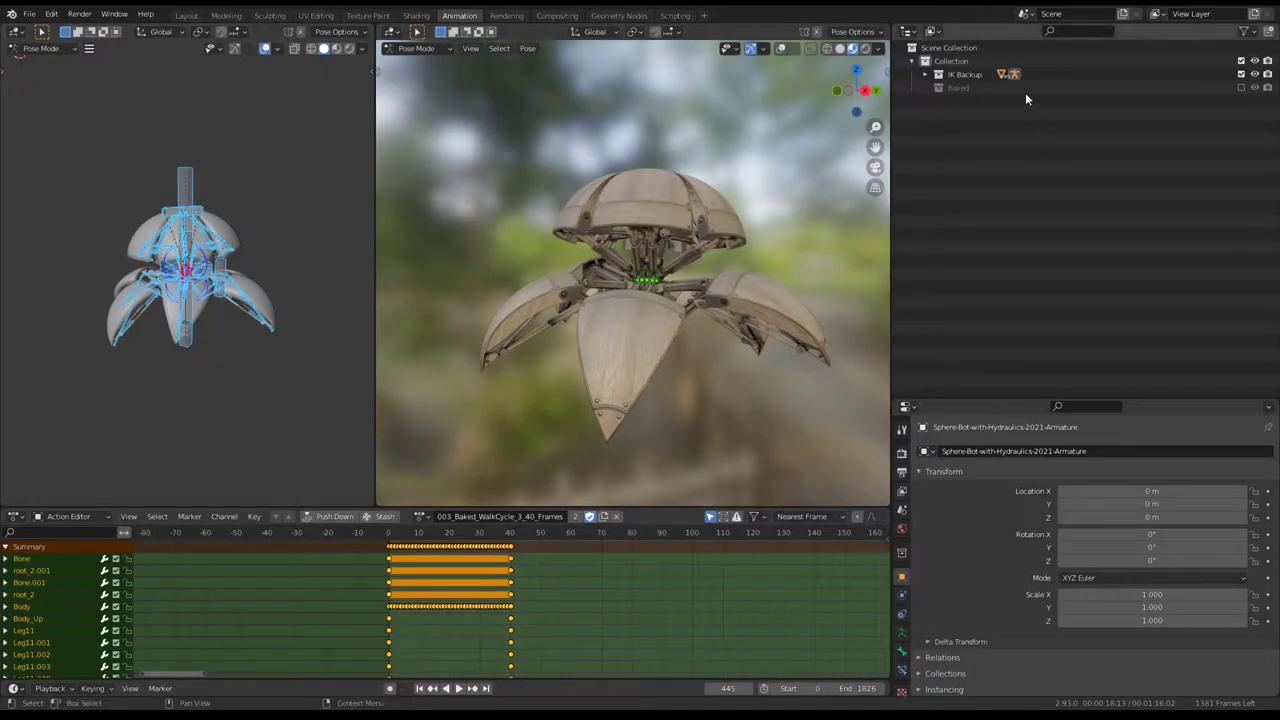
Assign 003_Baked_WalkCycle_3_40_Frames, then 004_Baked_Attack_1_40_Frames, to the armature and play it.
click(420, 517)
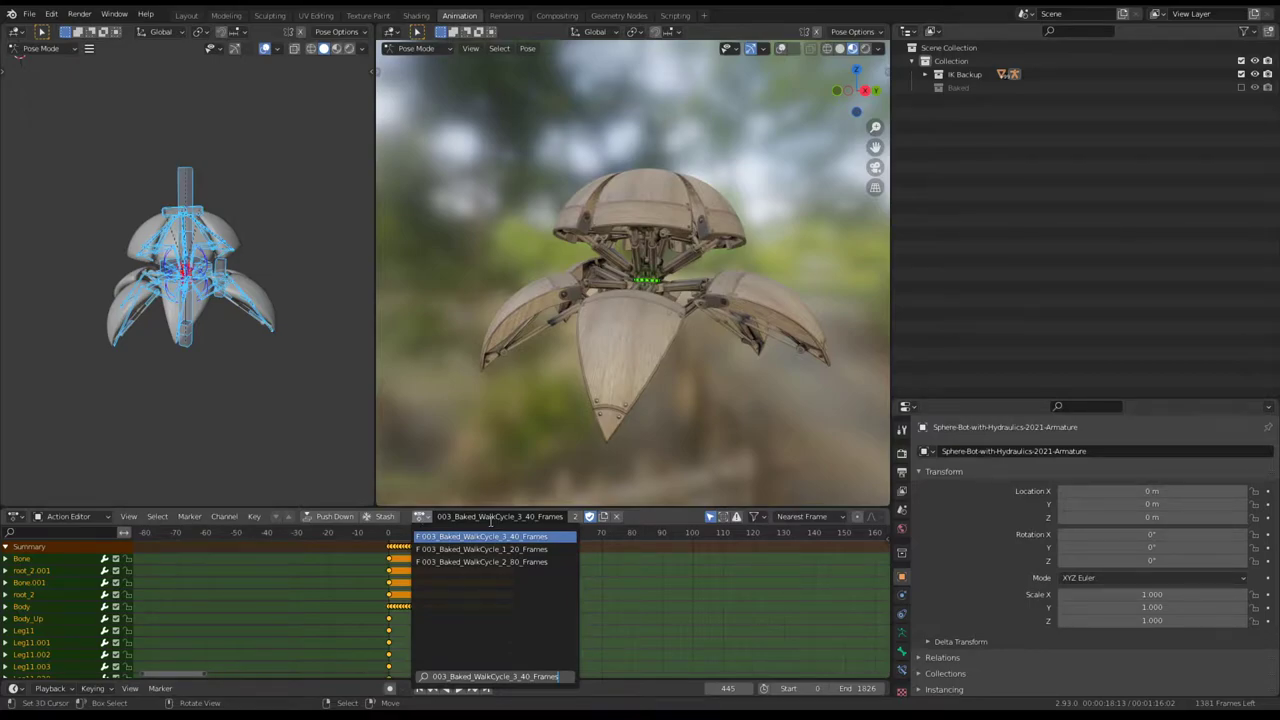
key(Return)
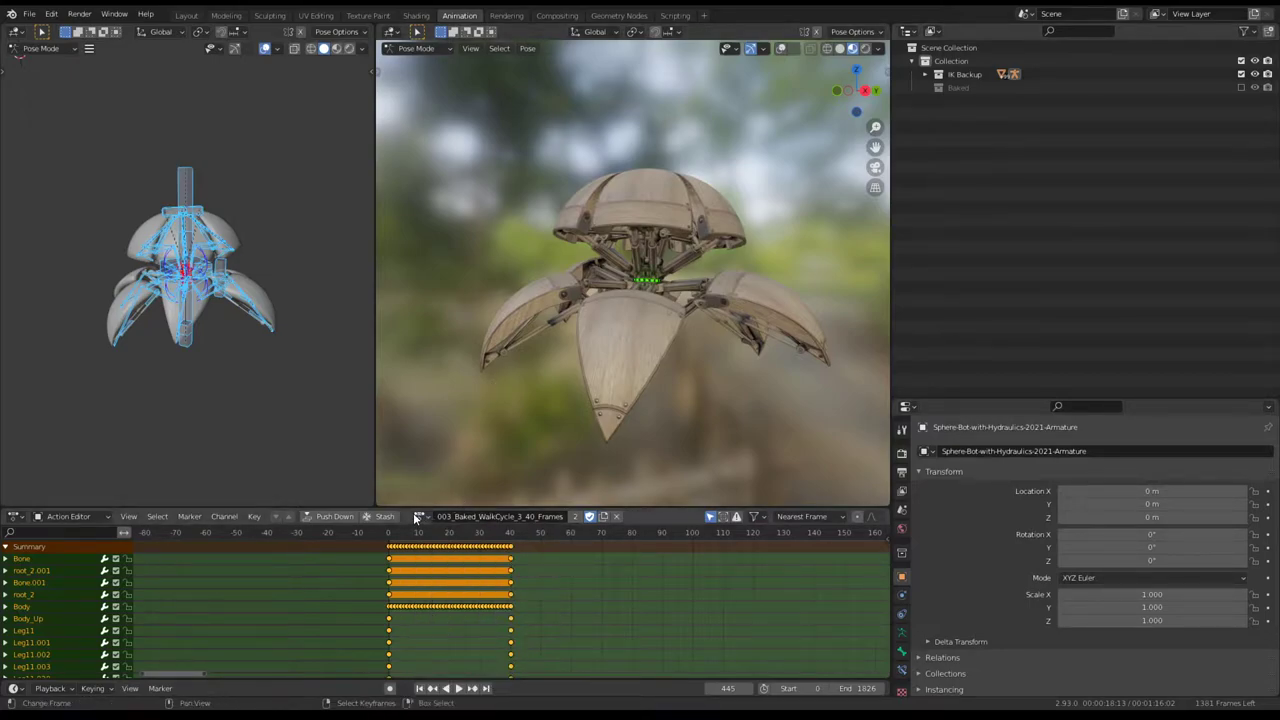
click(415, 517)
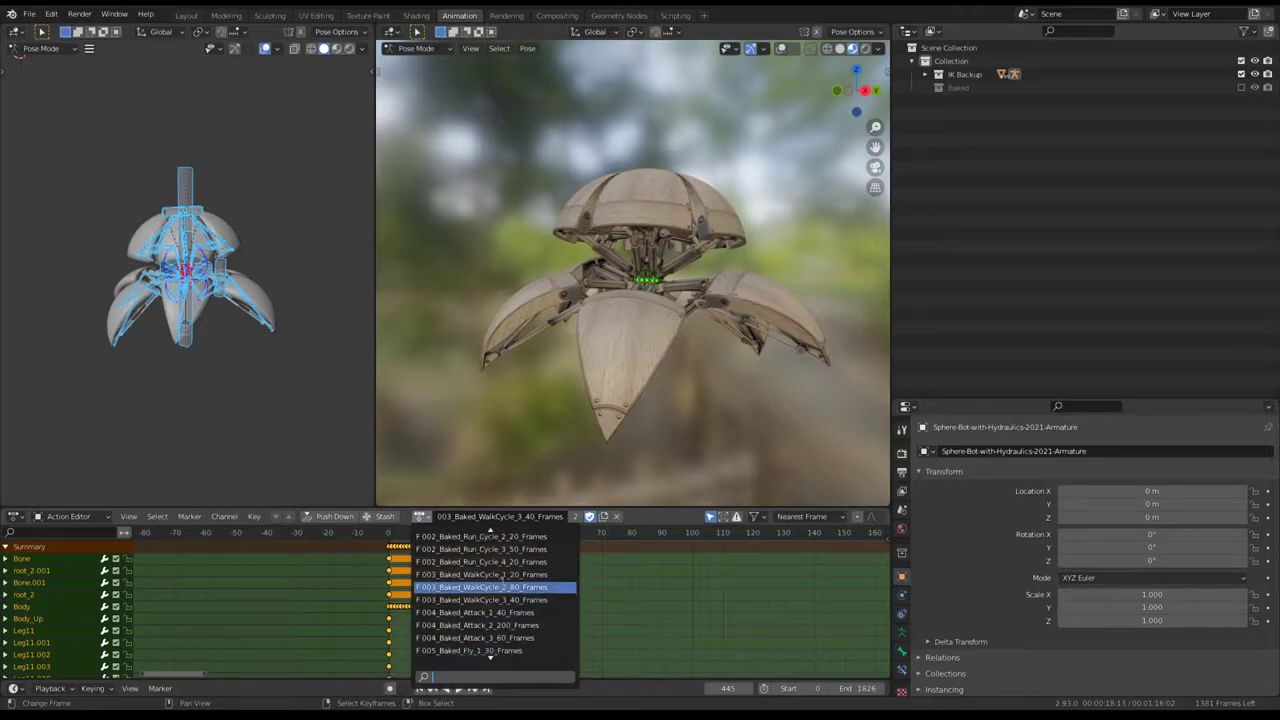
key(Down)
key(Return)
key(shift+Left)
key(space)
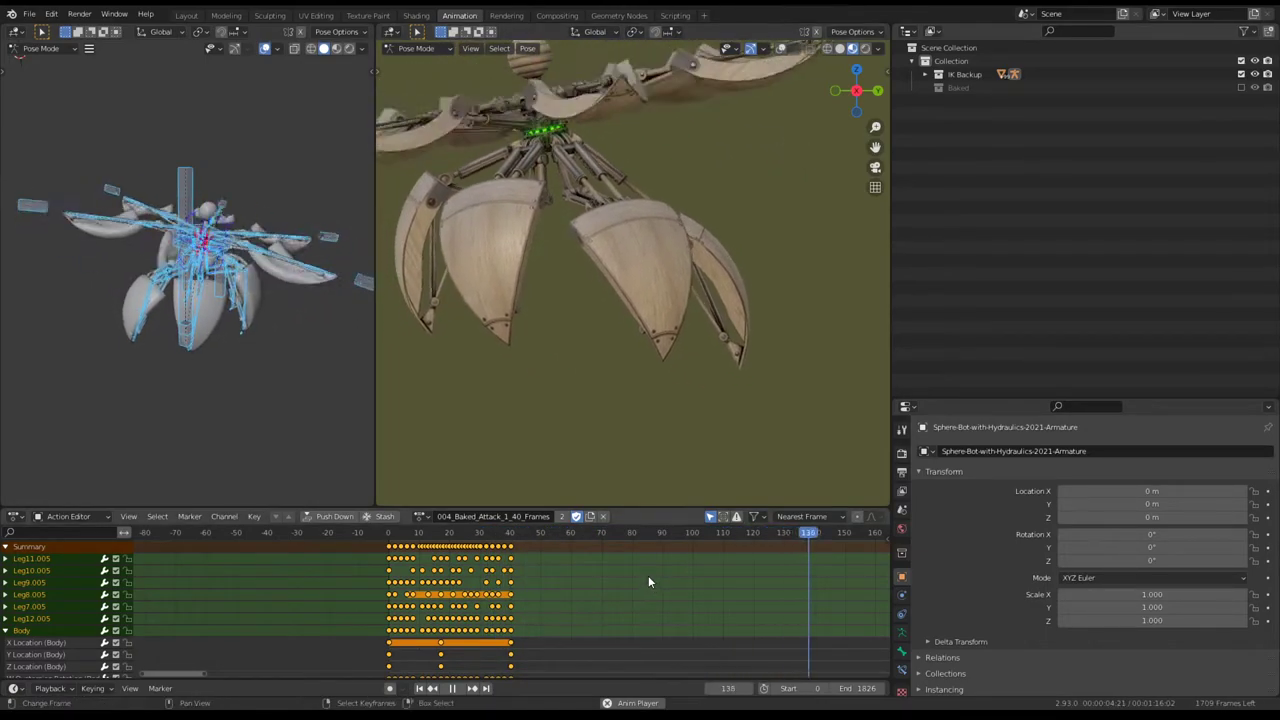
Replay the attack from the start, reveal hidden bones with Alt+H, and zoom in on a leg.
key(shift+Left)
key(space)
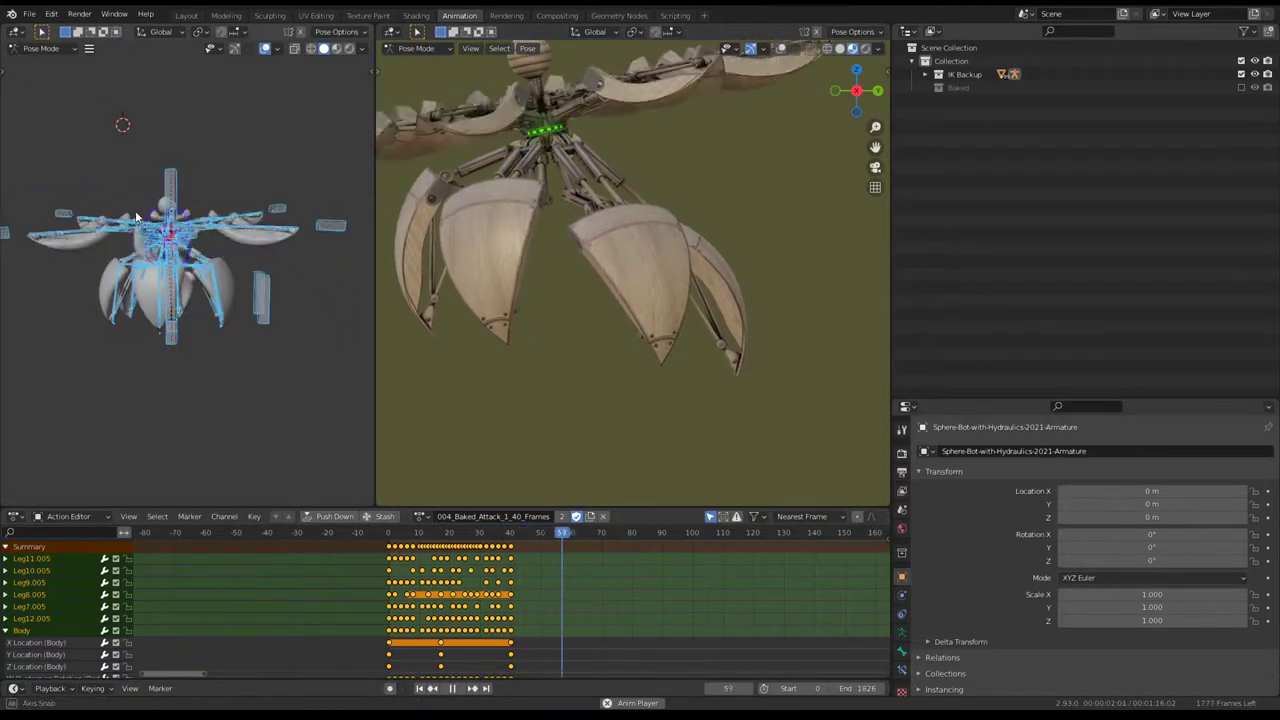
key(alt+h)
scroll(295, 370, up, 3)
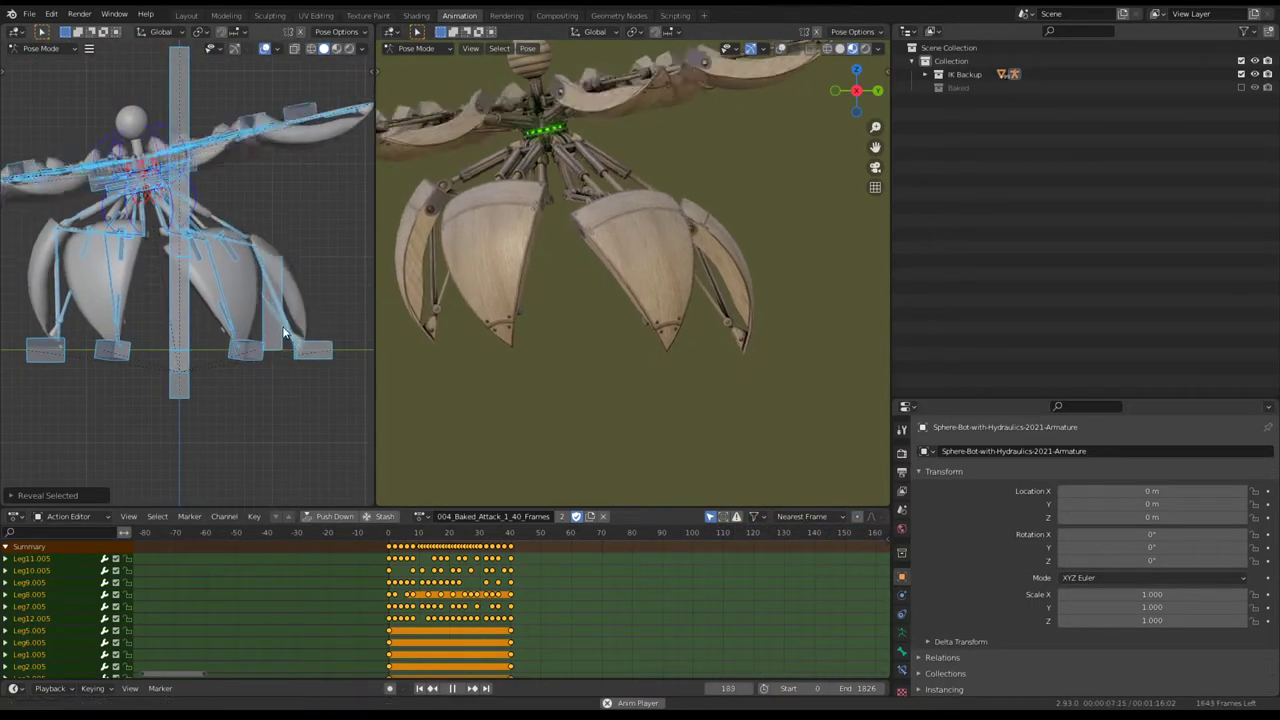
scroll(193, 276, up, 5)
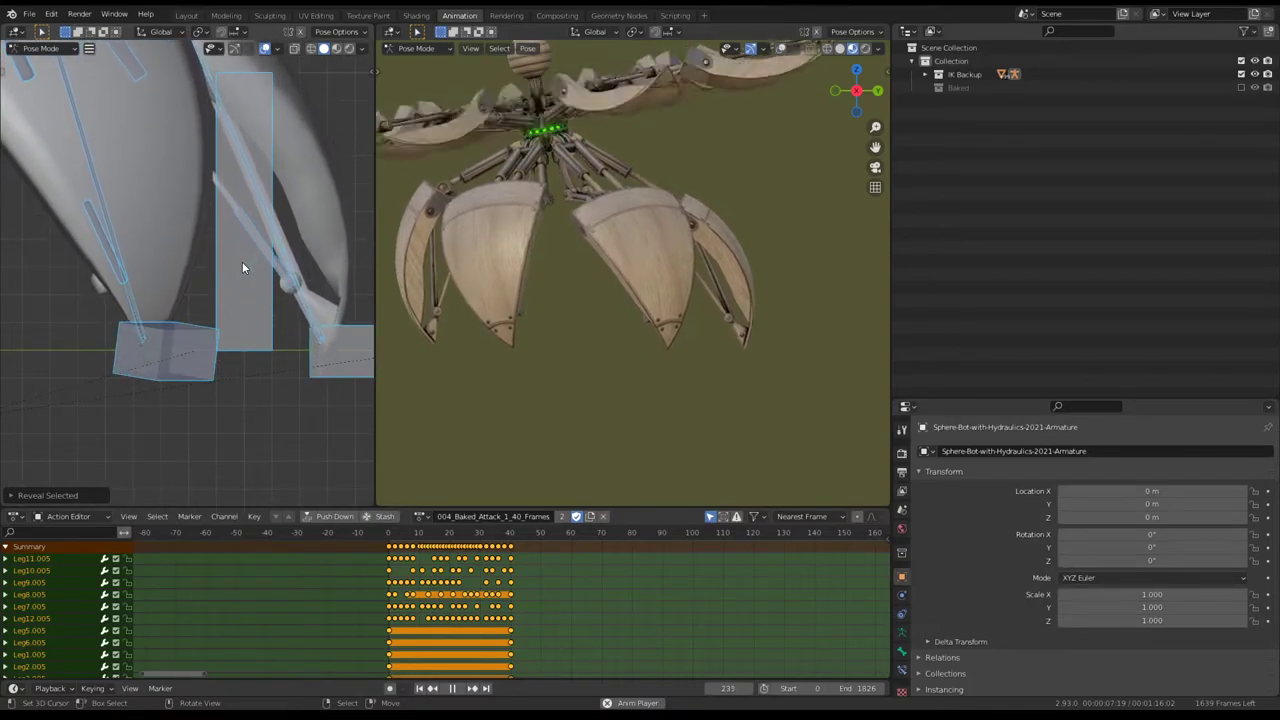
key(shift+Left)
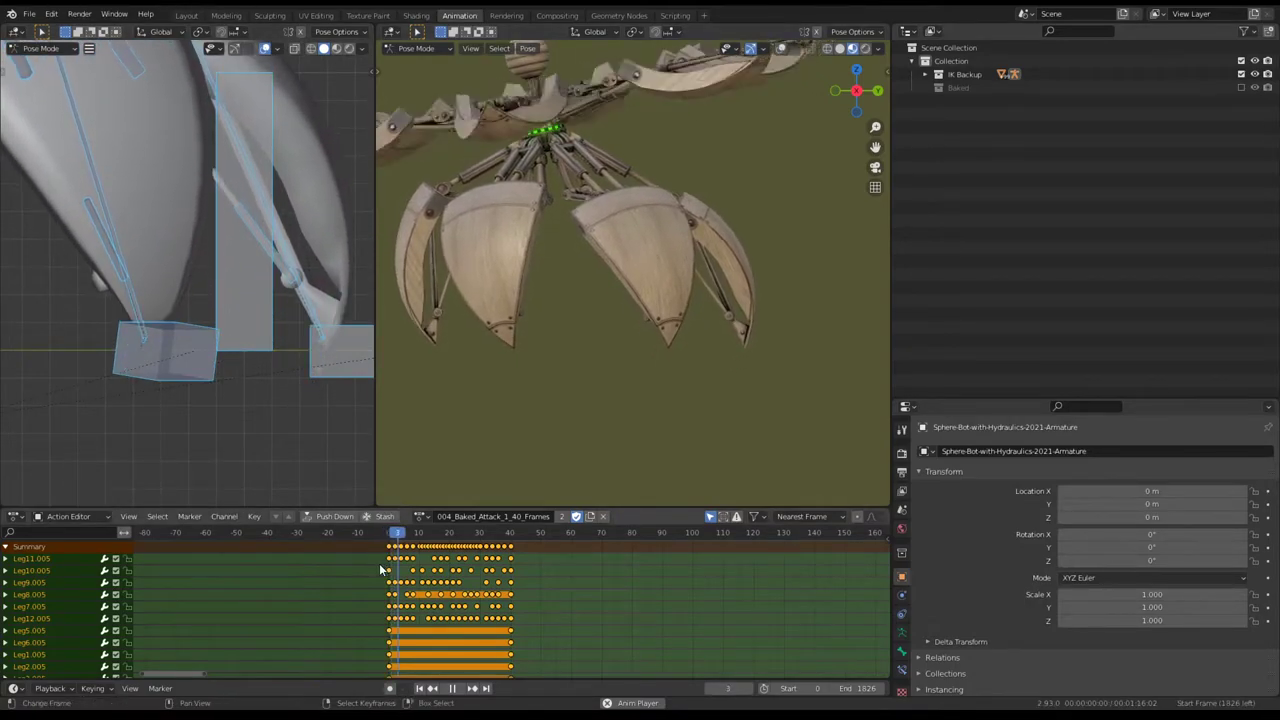
scroll(300, 310, down, 4)
scroll(305, 290, down, 3)
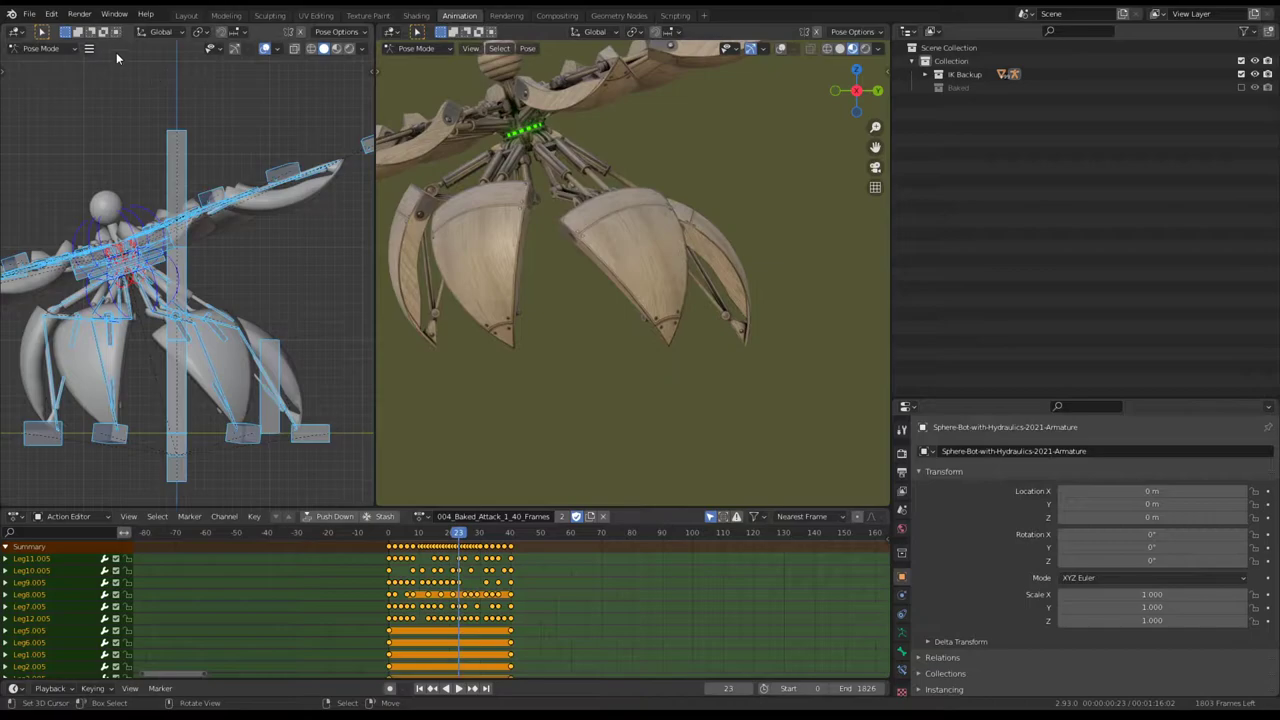
Select the Leg5.005 bone, expand IK Backup, and play the attack until stopping at frame 138.
click(310, 433)
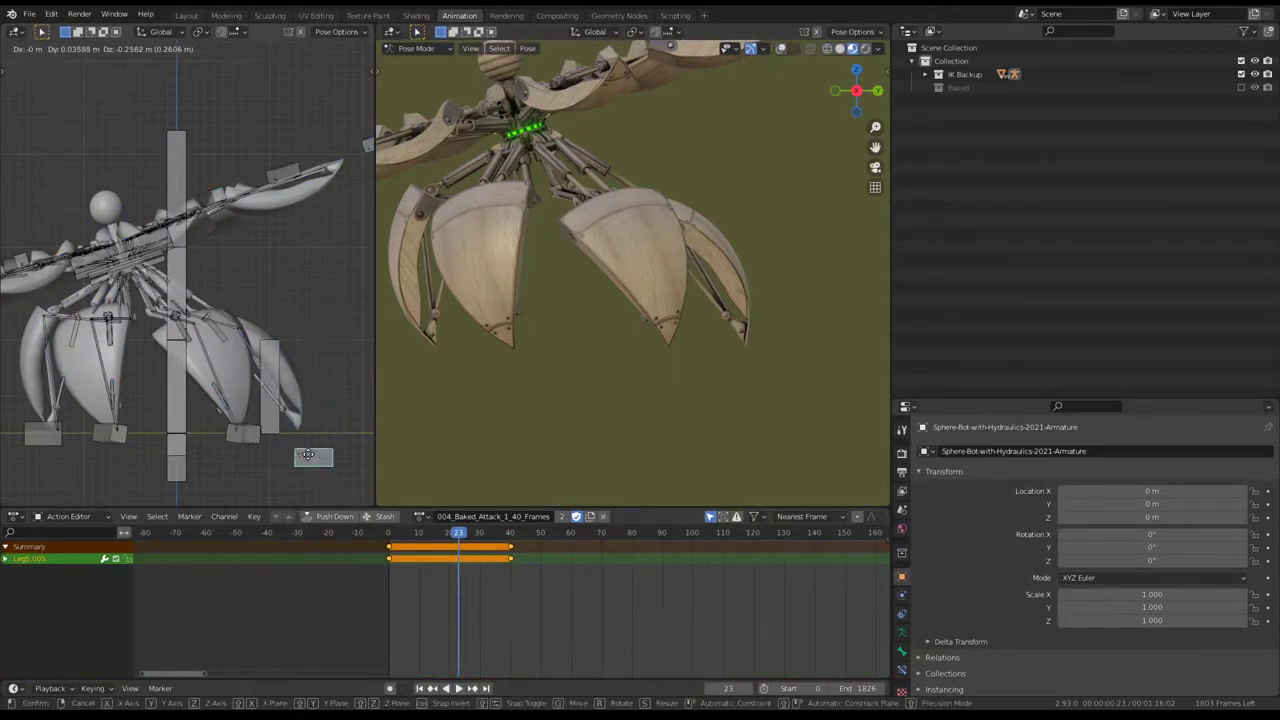
click(925, 74)
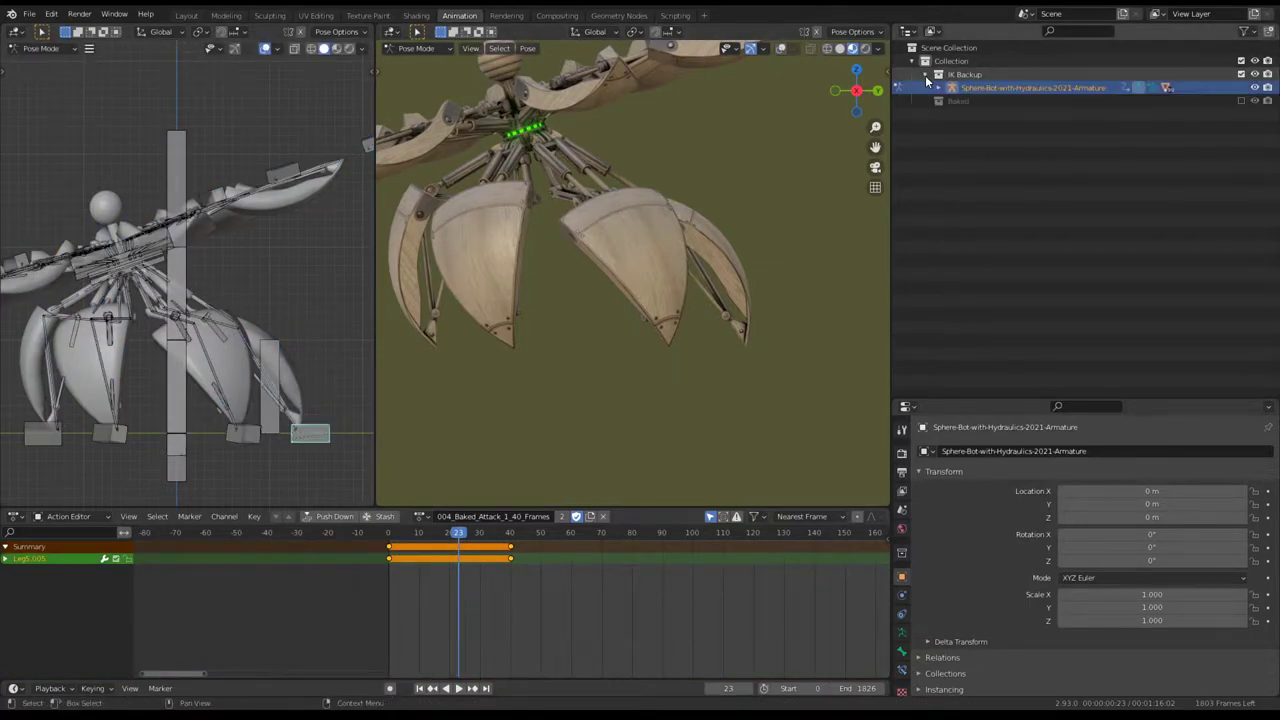
key(space)
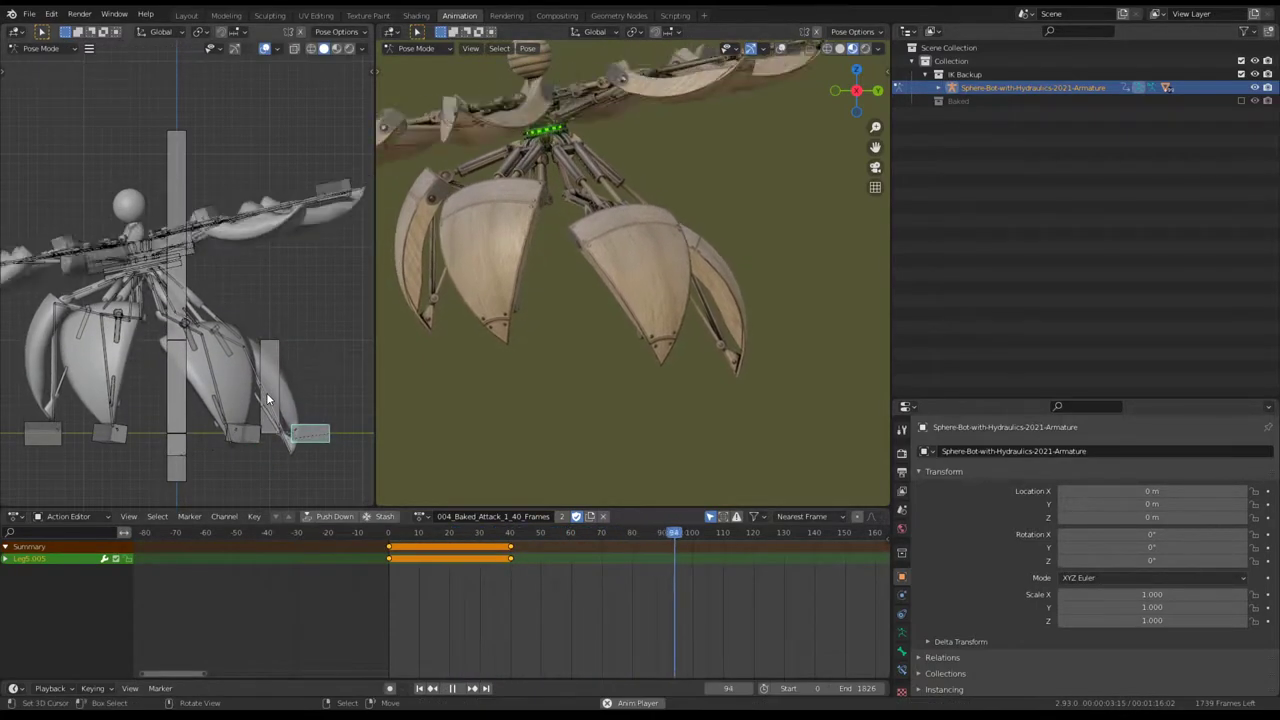
mouse_move(268, 386)
middle_down()
mouse_move(242, 351)
mouse_move(312, 374)
middle_up()
key(space)
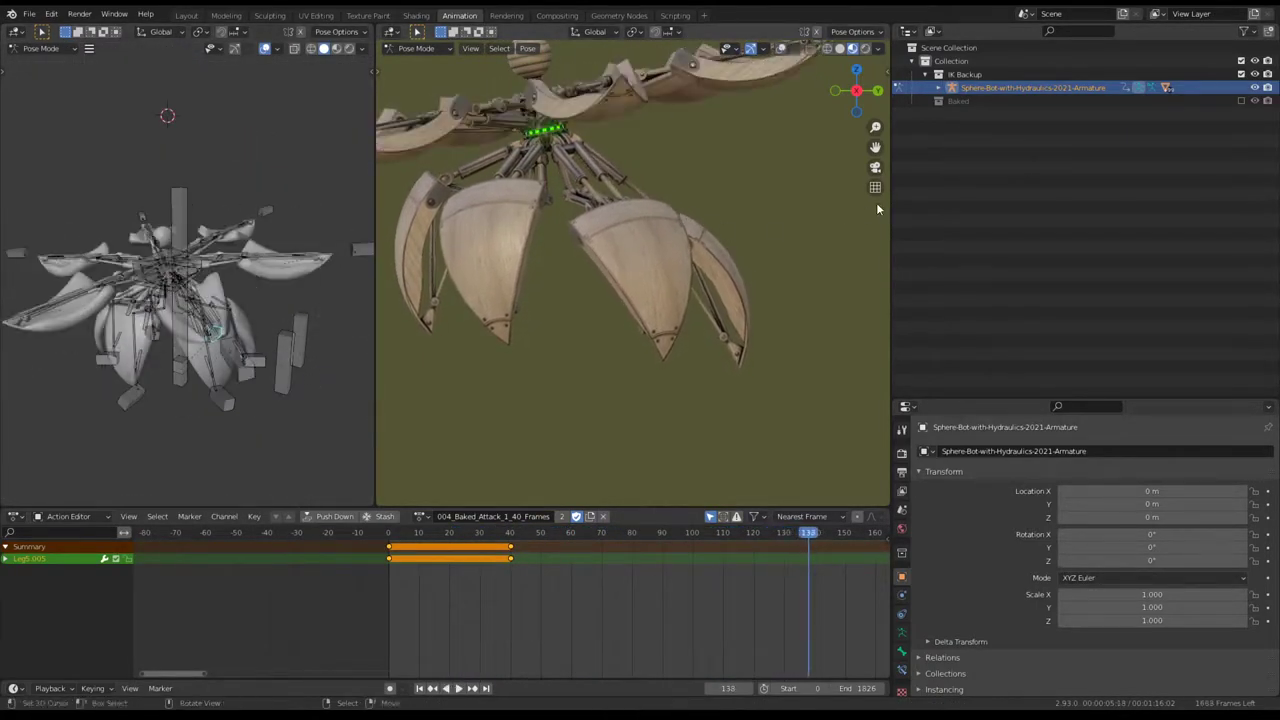
click(964, 102)
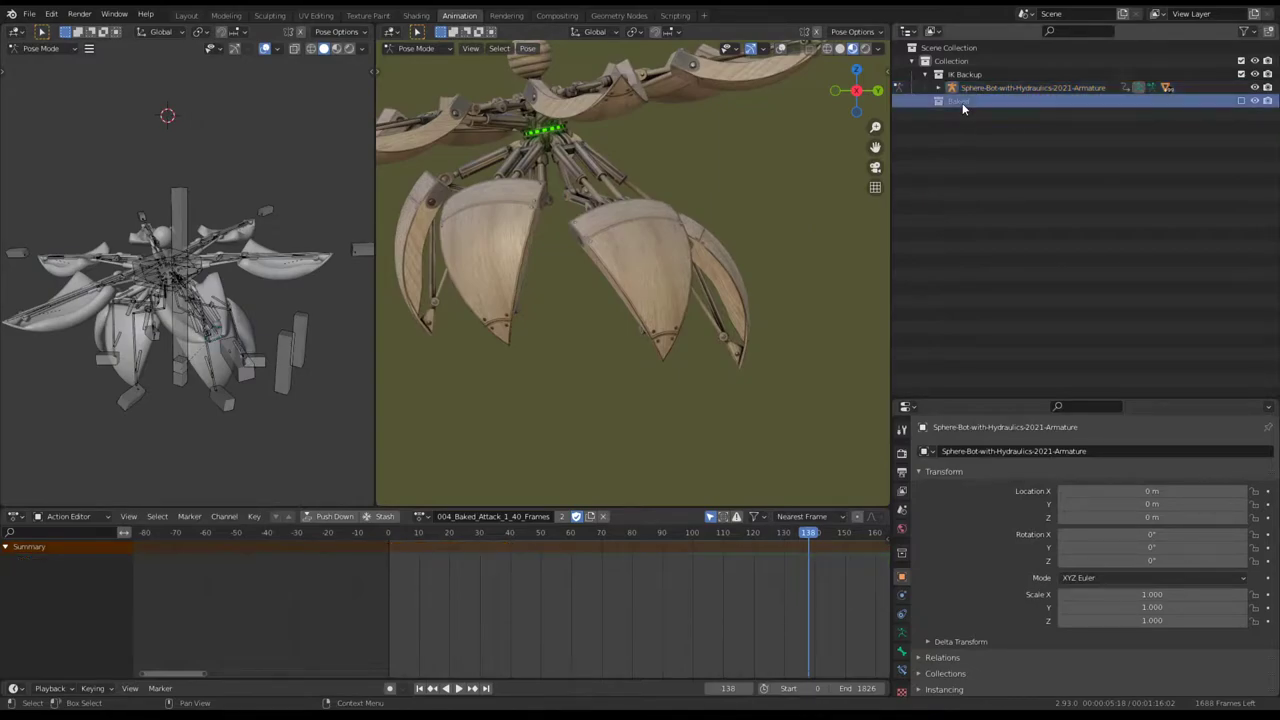
click(1241, 100)
click(1241, 74)
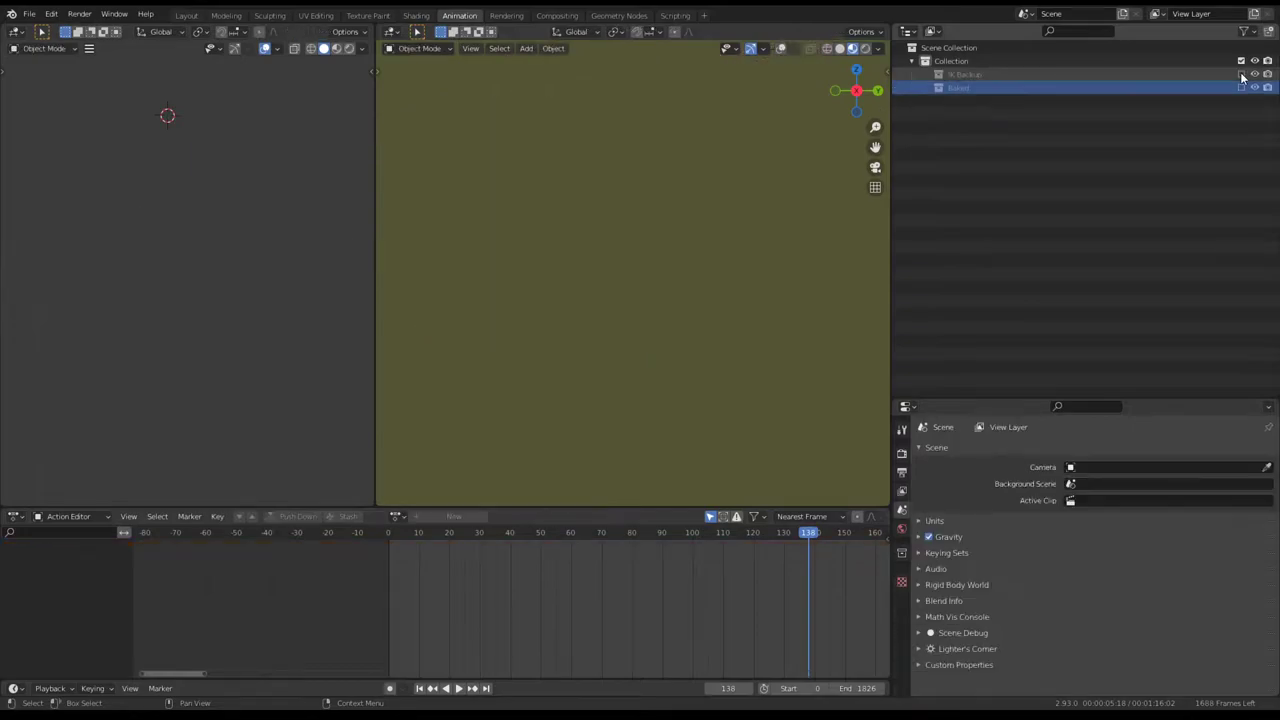
click(1241, 87)
click(1046, 104)
click(1043, 115)
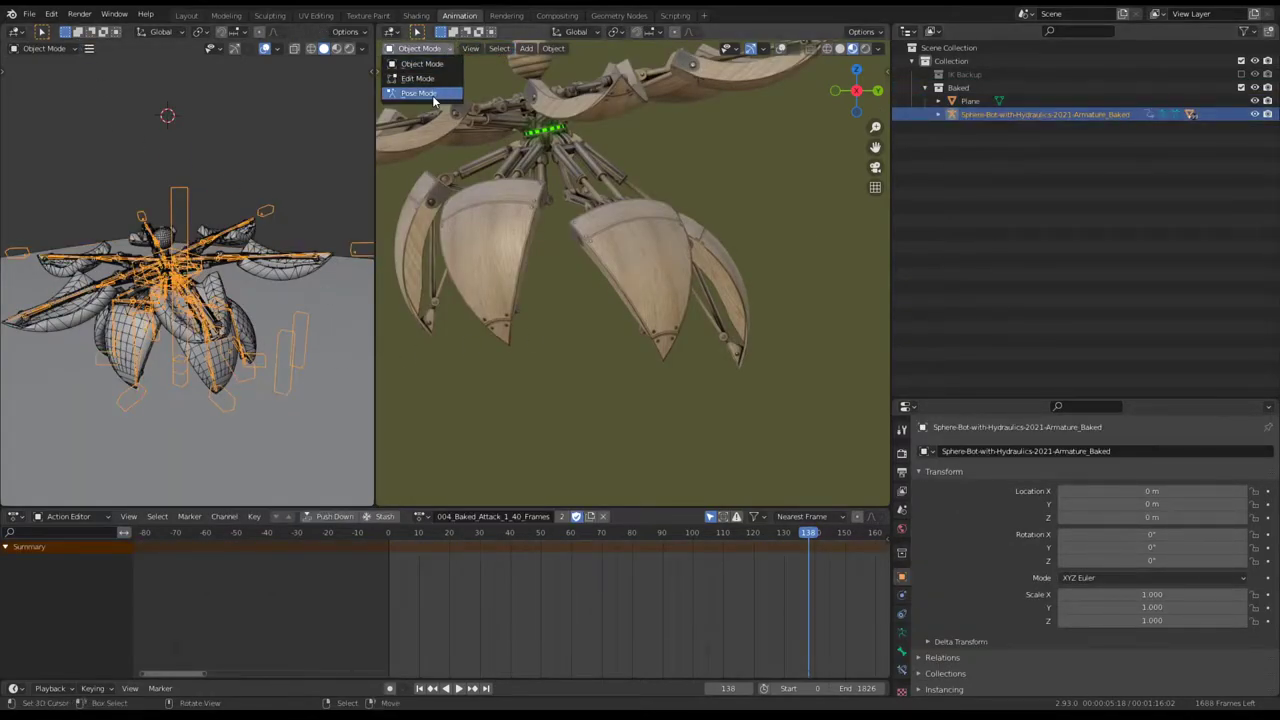
click(420, 93)
click(289, 352)
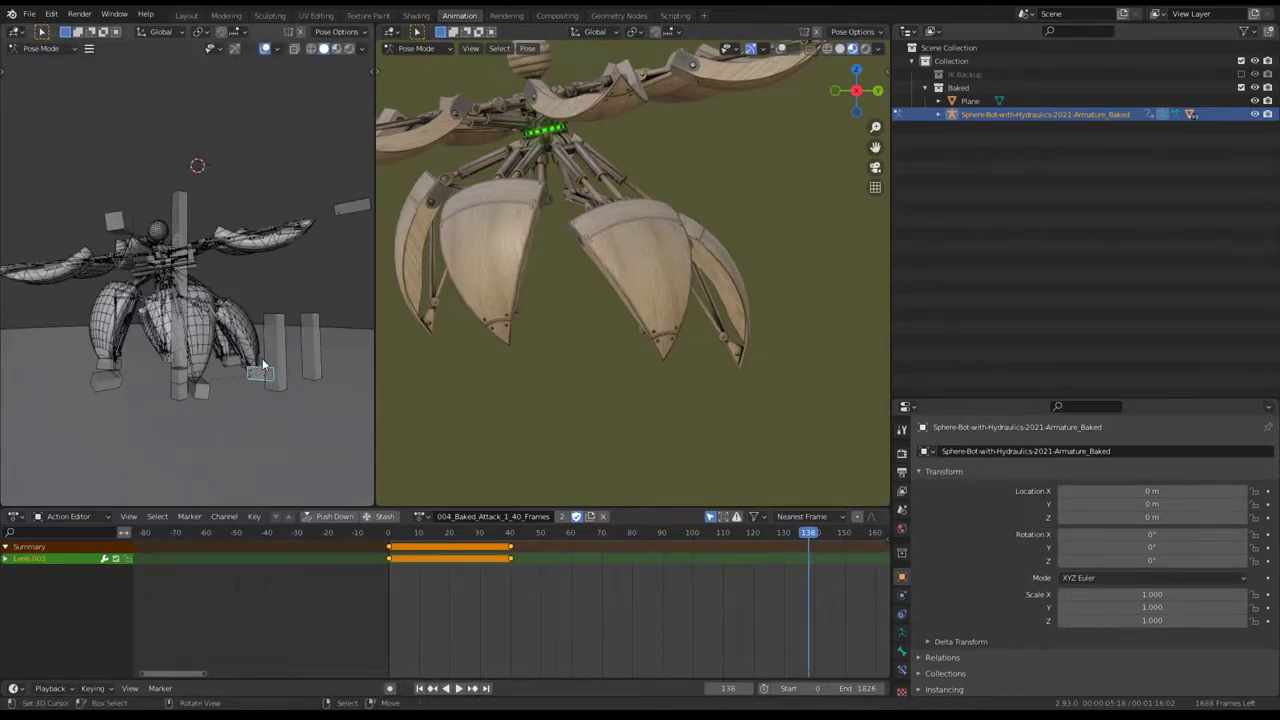
click(963, 76)
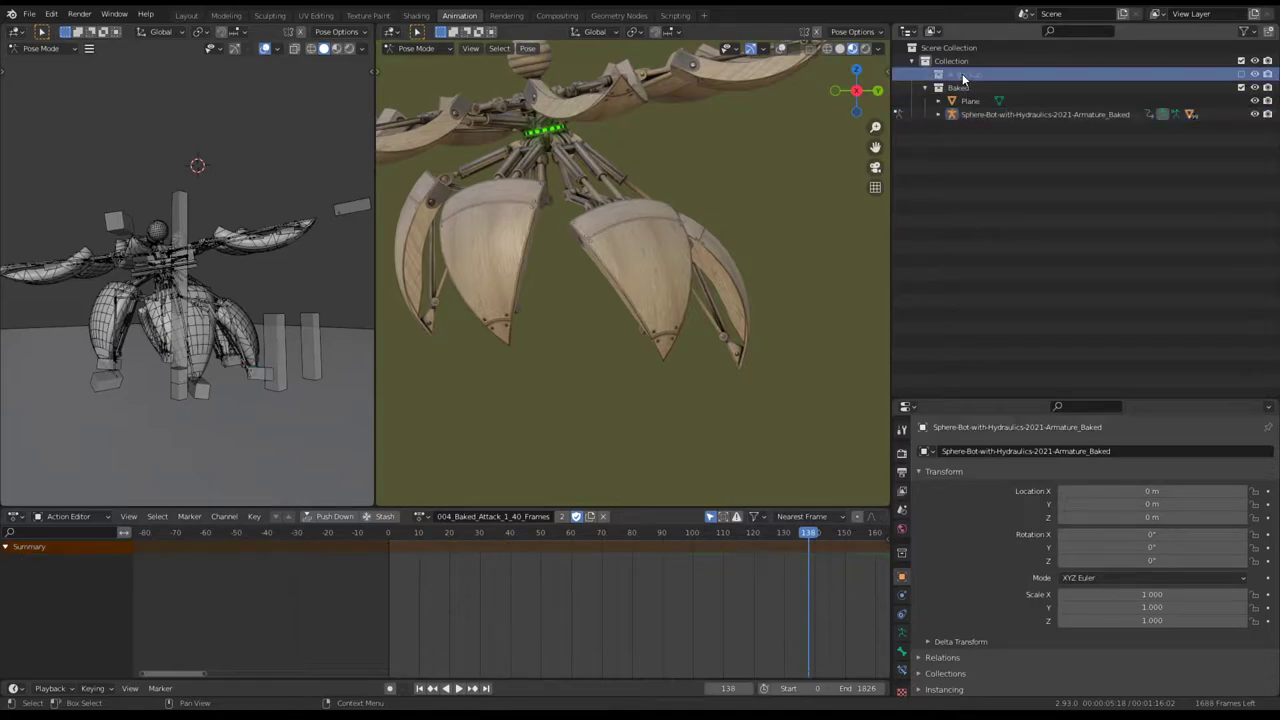
click(1242, 75)
click(1047, 89)
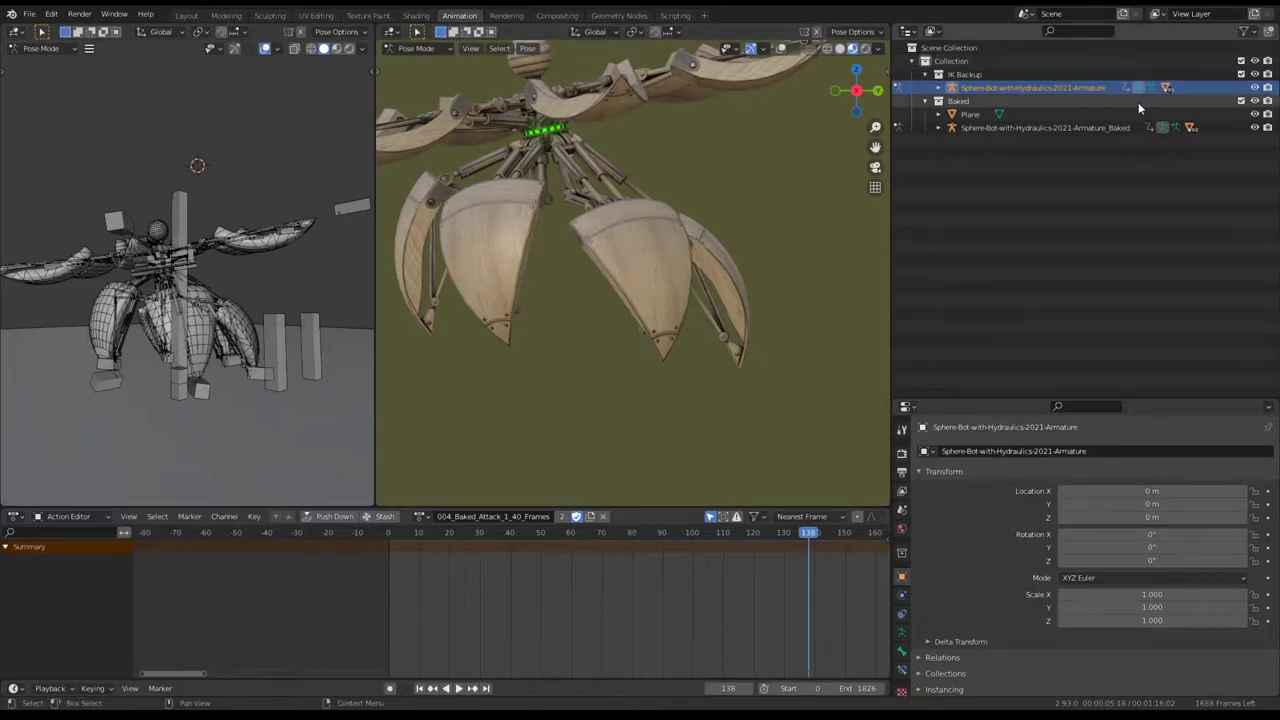
click(1241, 101)
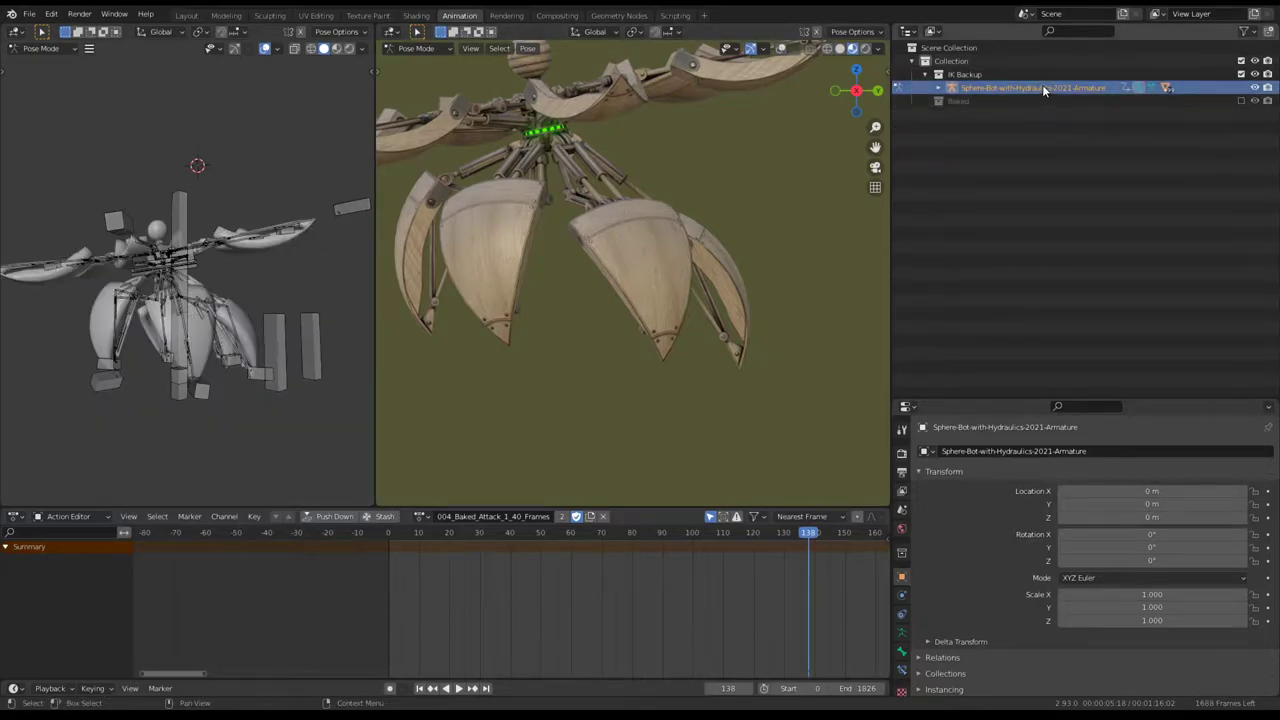
click(271, 330)
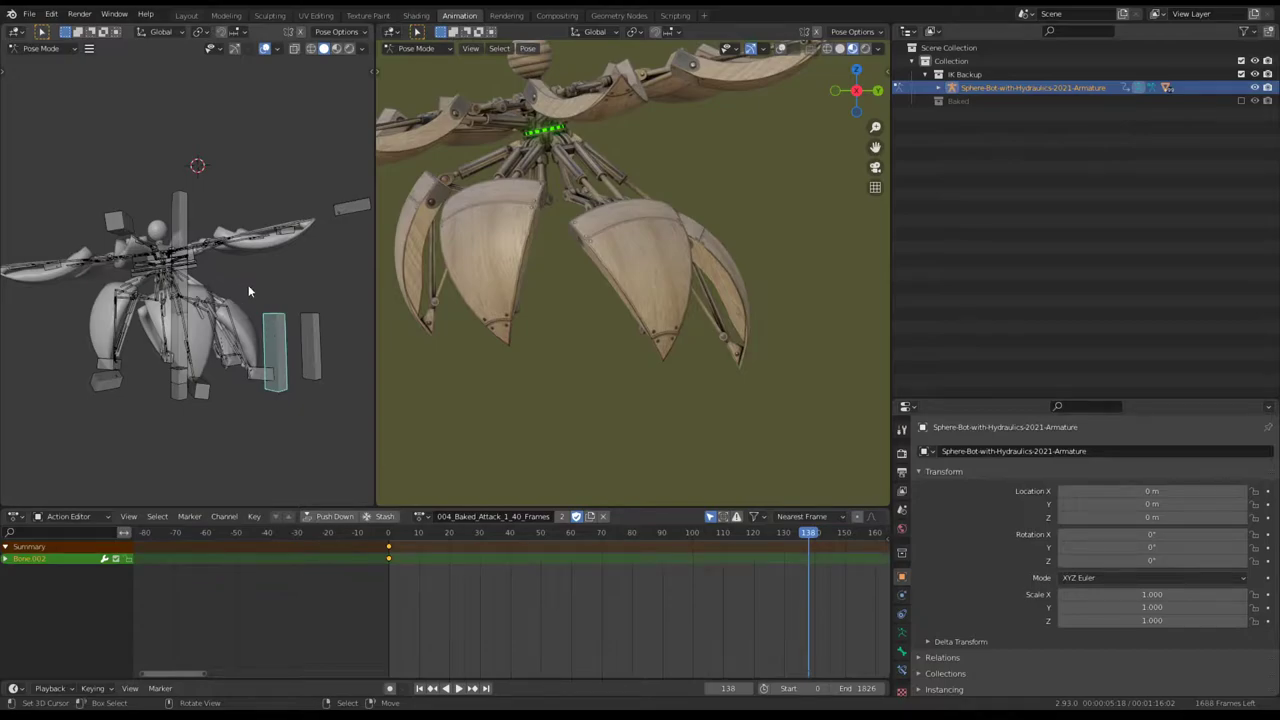
Select the root_2.001 bone, cancel a trial move, then select the Leg1.005 bone.
click(172, 372)
key(g)
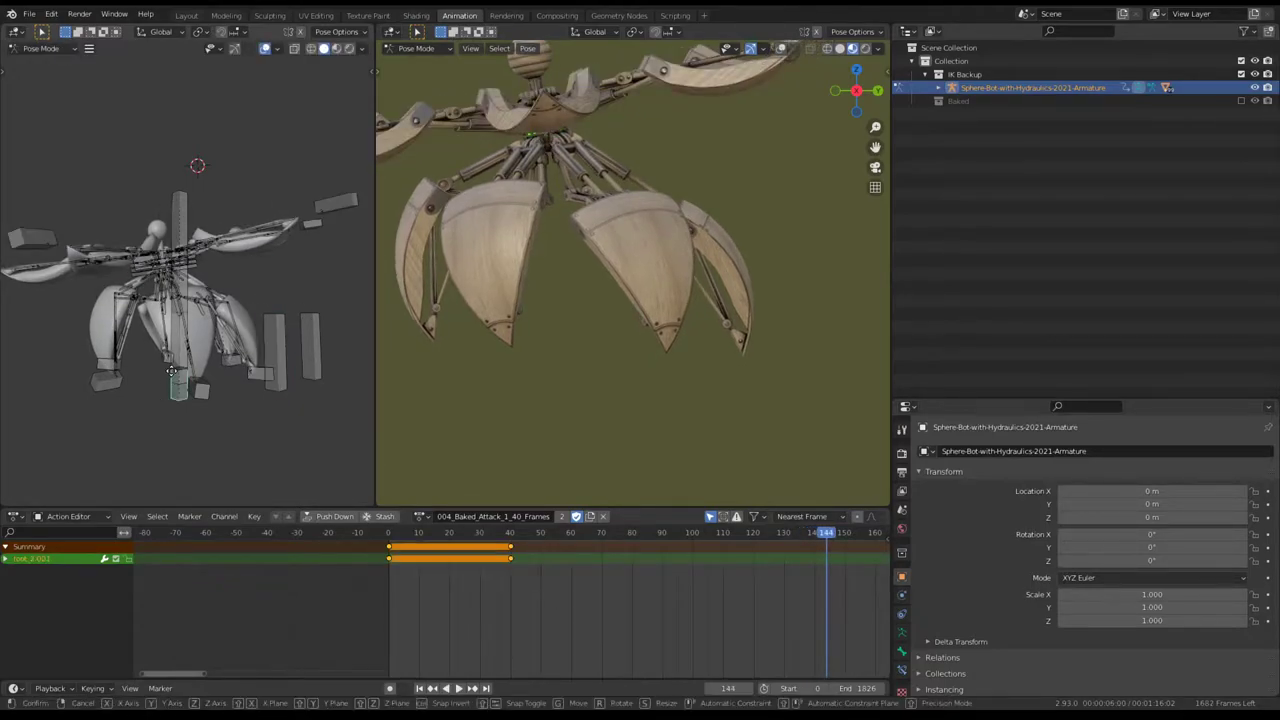
key(Escape)
mouse_move(172, 372)
middle_down()
mouse_move(235, 332)
mouse_move(230, 260)
middle_up()
click(274, 390)
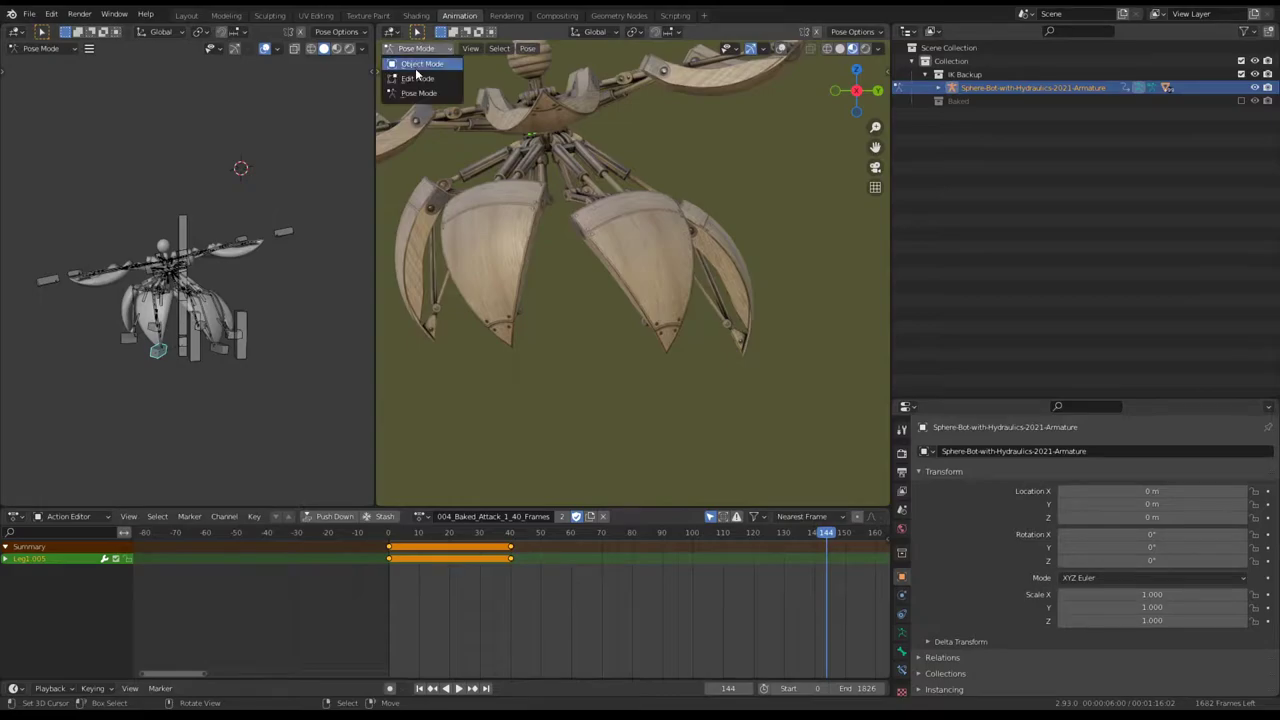
In Object Mode with material preview and overlays on, select all 123 rig objects and delete them.
click(416, 70)
scroll(643, 139, down, 2)
key(z)
mouse_move(725, 211)
middle_down()
mouse_move(660, 238)
mouse_move(700, 220)
middle_up()
click(785, 49)
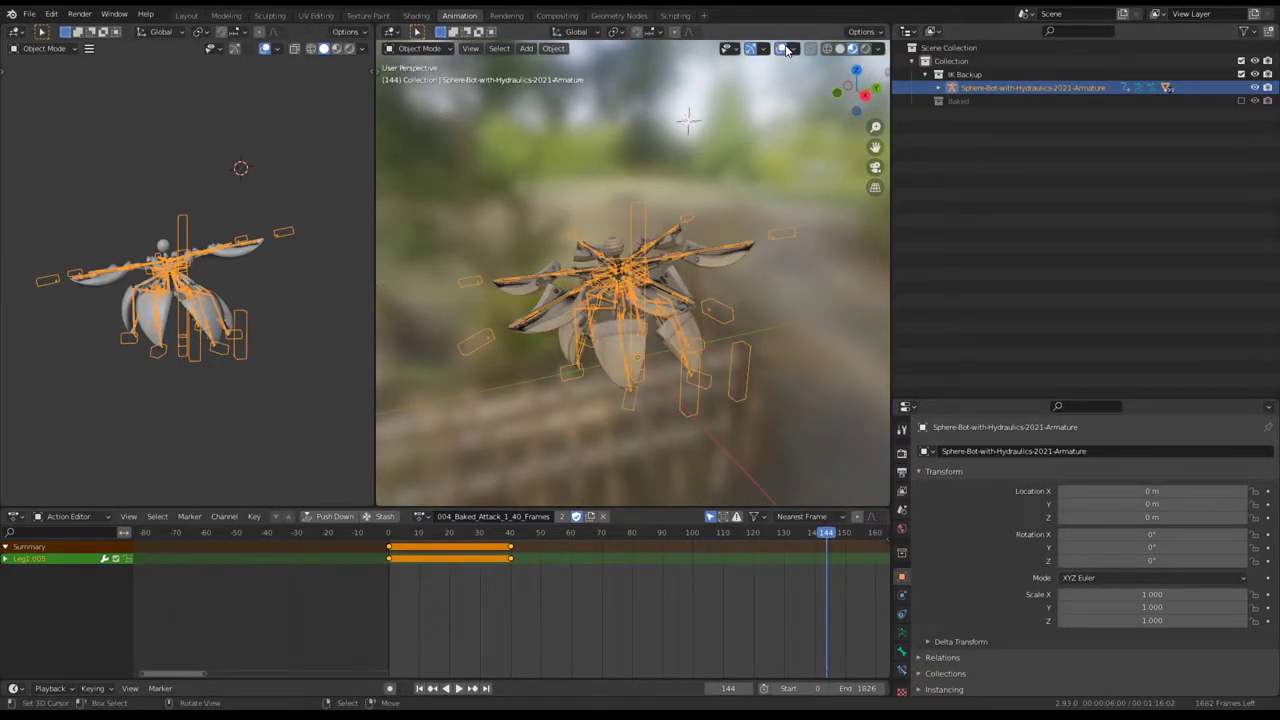
key(a)
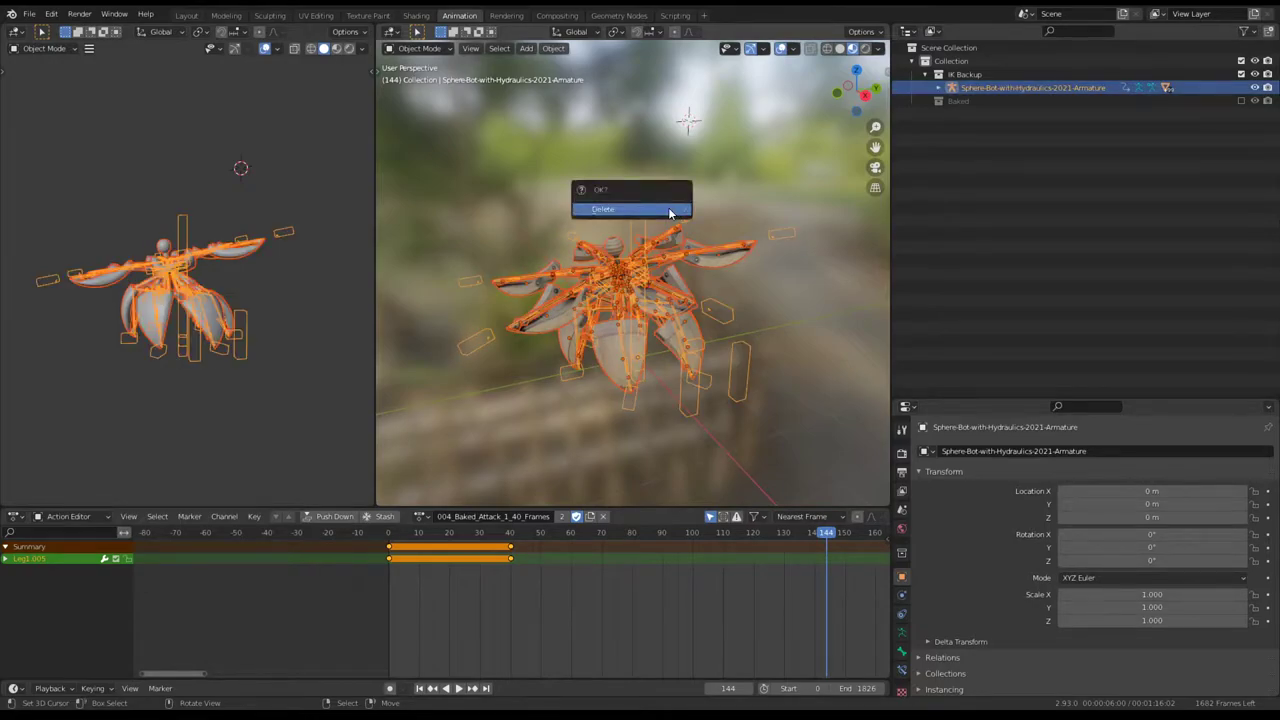
click(669, 210)
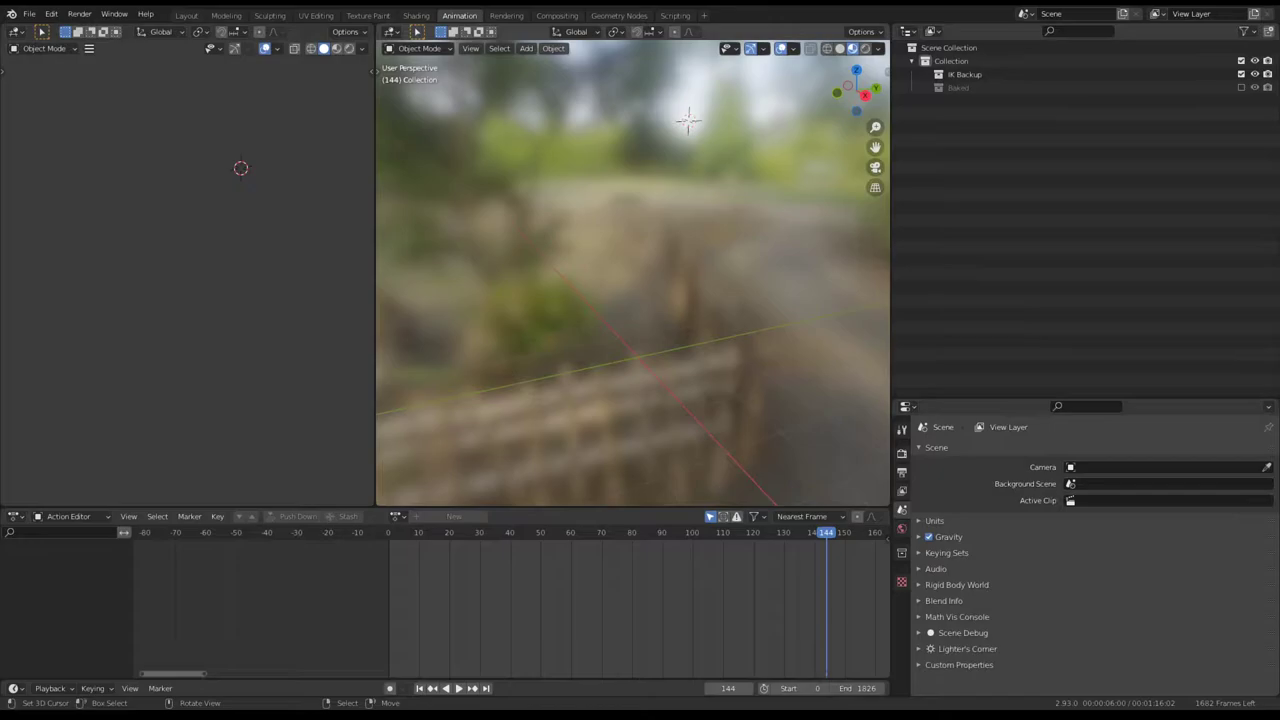
Paste the copied rig into the IK Backup collection and briefly play it from the right view.
click(940, 74)
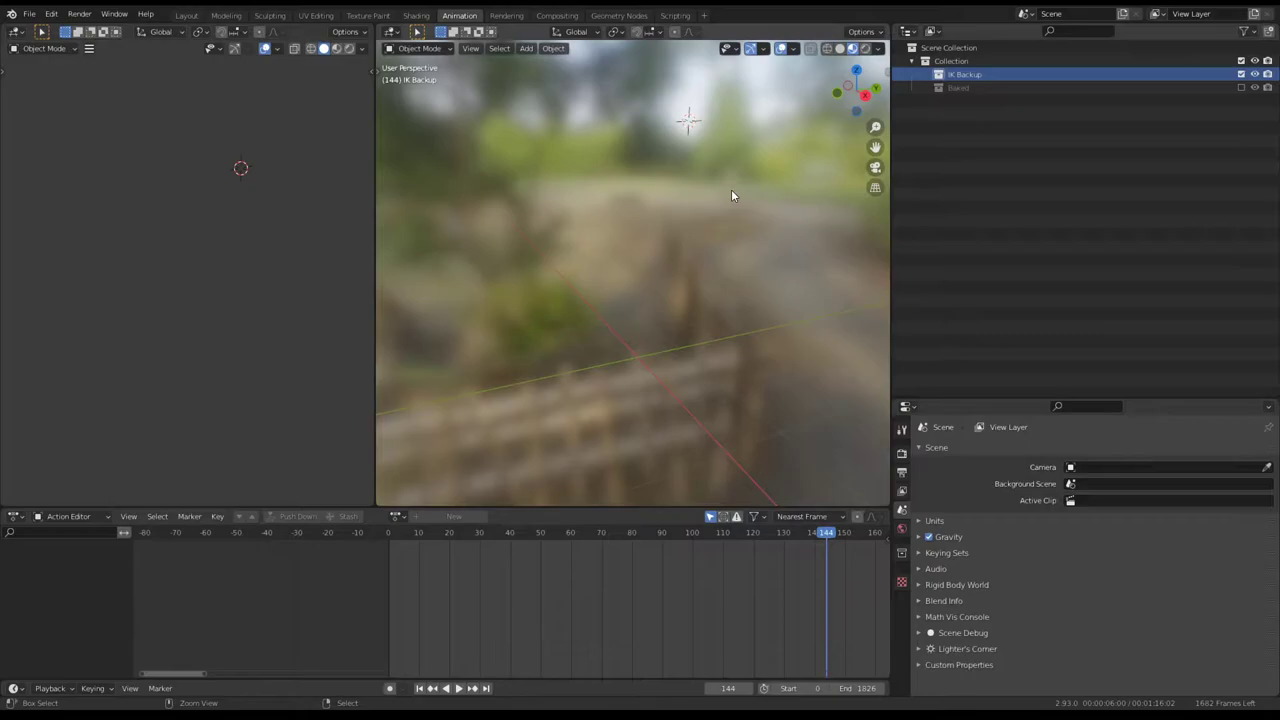
key(ctrl+v)
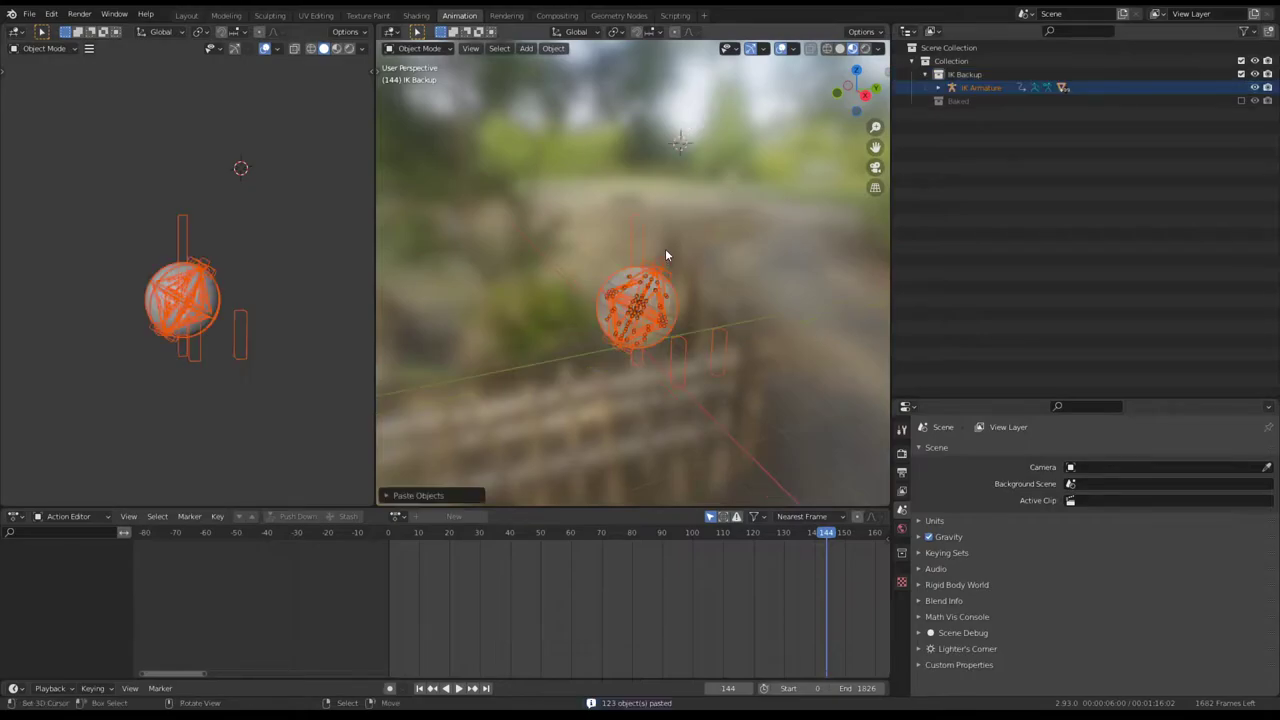
key(space)
key(Escape)
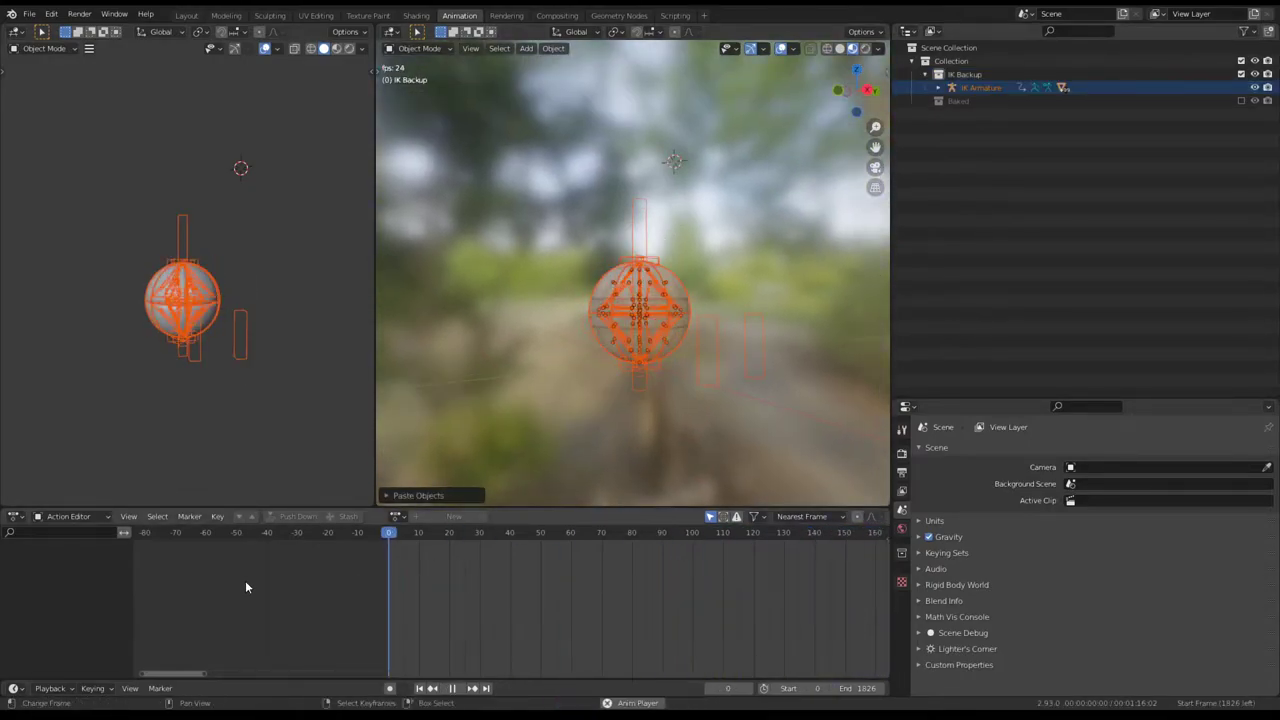
key(KP_3)
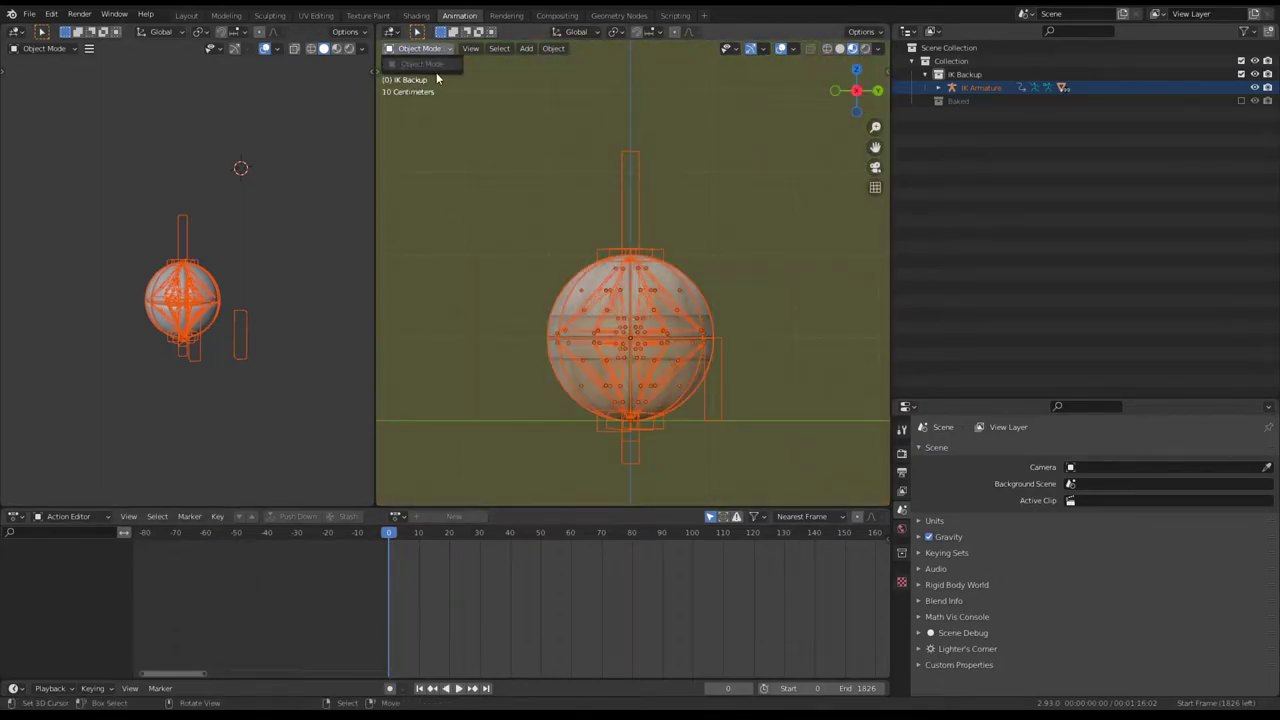
Put the pasted armature in Pose Mode and preview its animation, stopping back at frame 0.
click(627, 197)
click(420, 48)
click(420, 80)
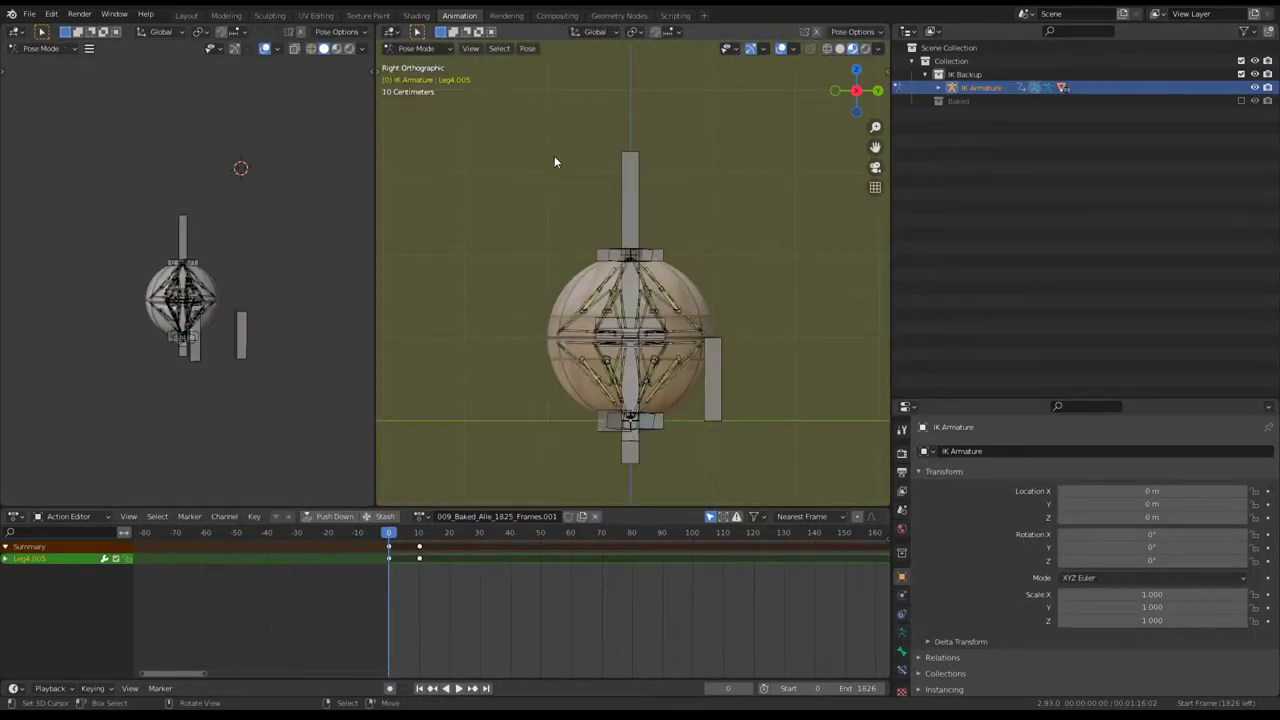
scroll(77, 322, up, 2)
middle_drag(788, 273, 706, 208)
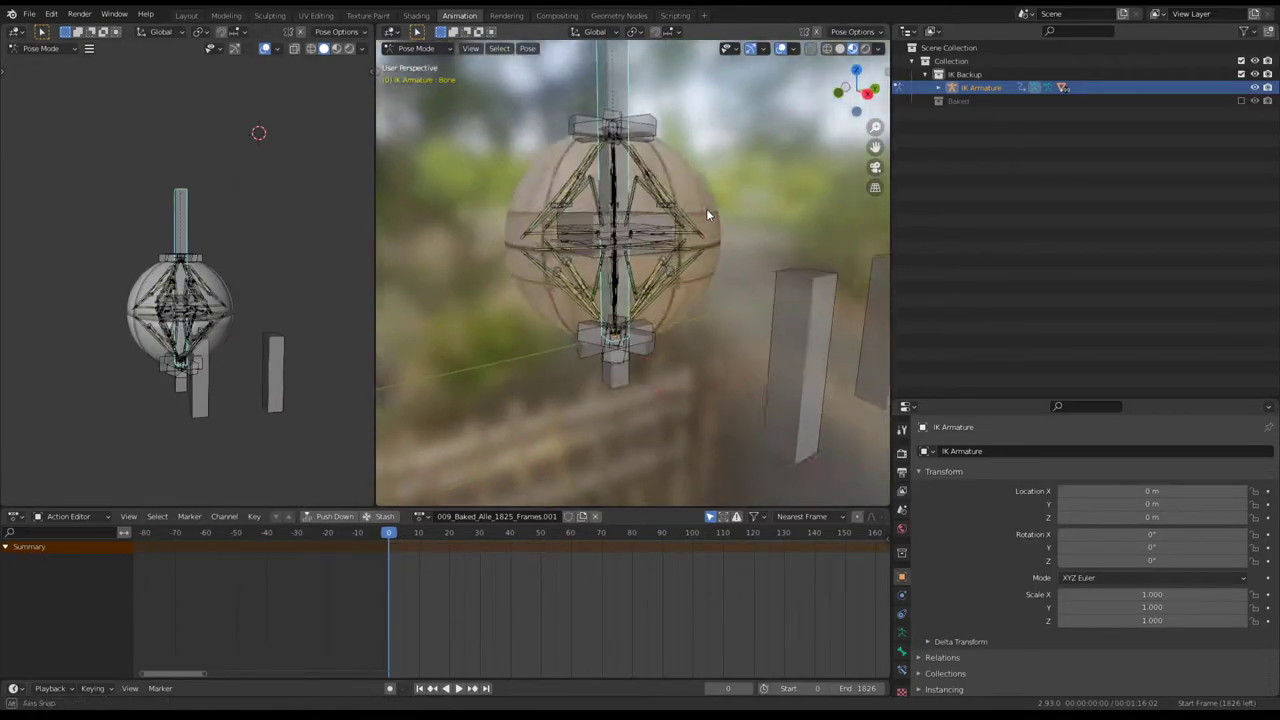
key(space)
key(Escape)
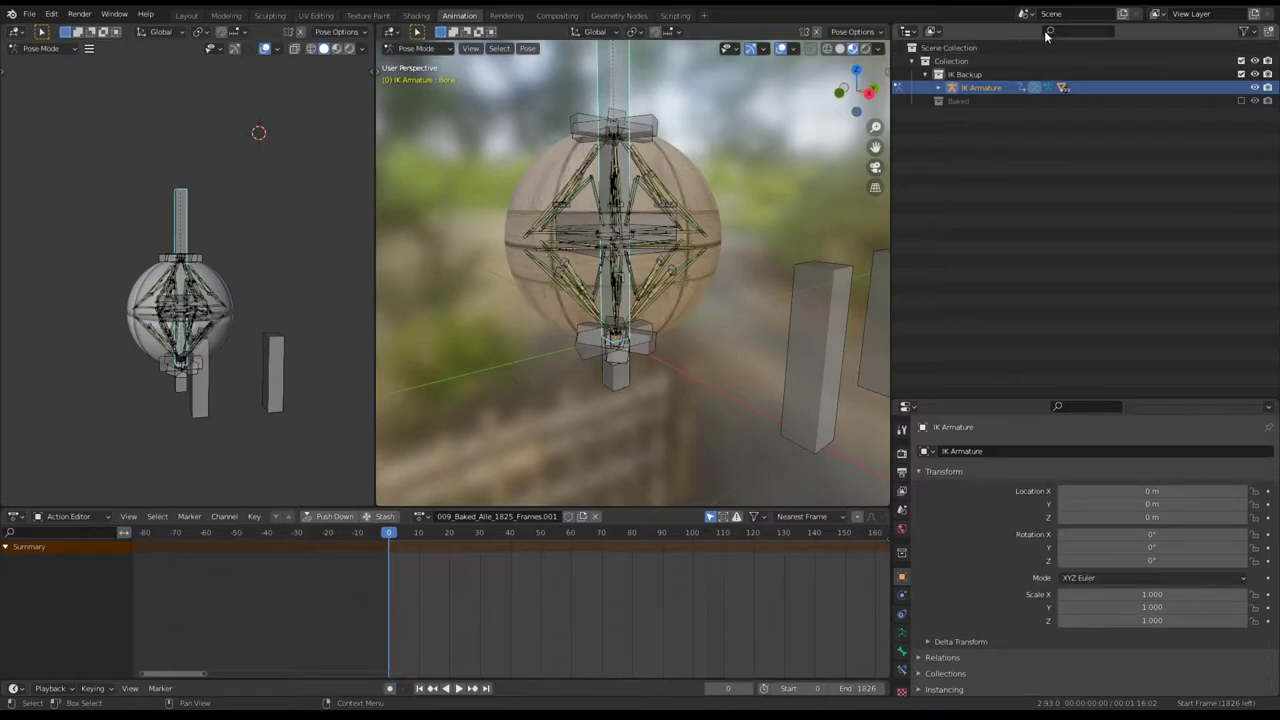
Delete the 009_Baked_Alle_1825_Frames.001 action from the Blender File list, then stop playback at frame 0.
click(931, 33)
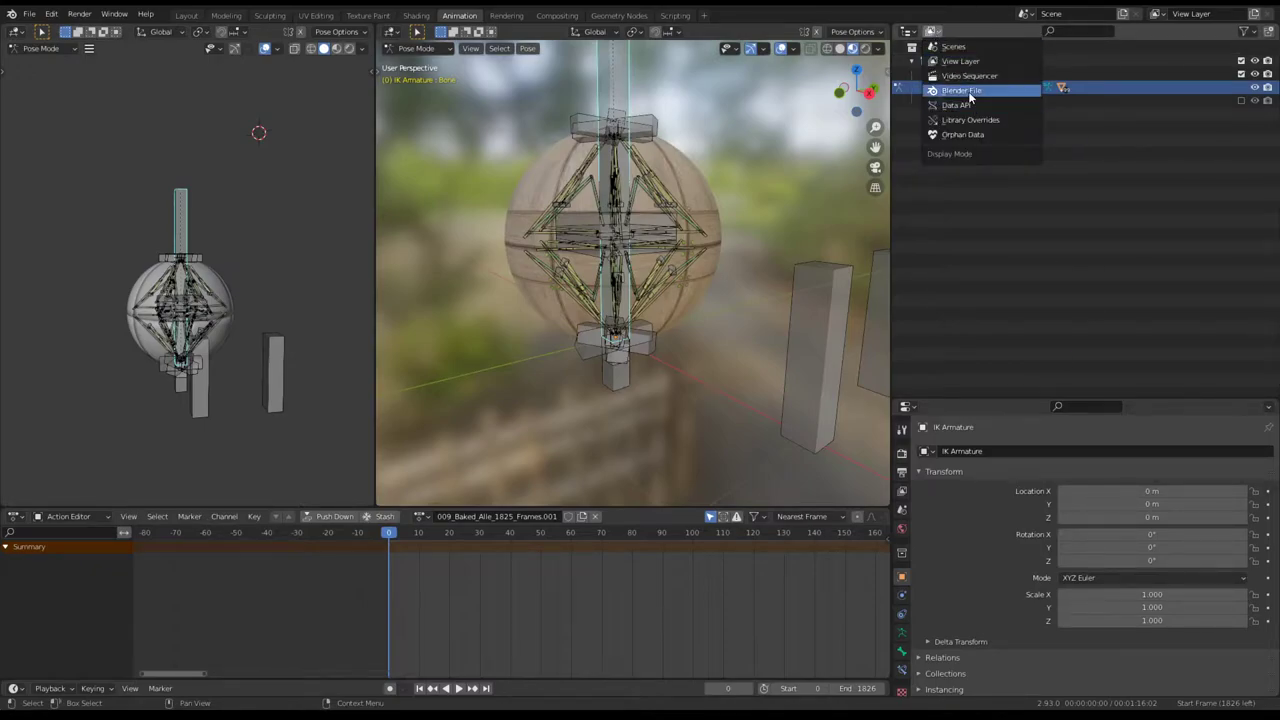
click(969, 93)
right_click(1040, 341)
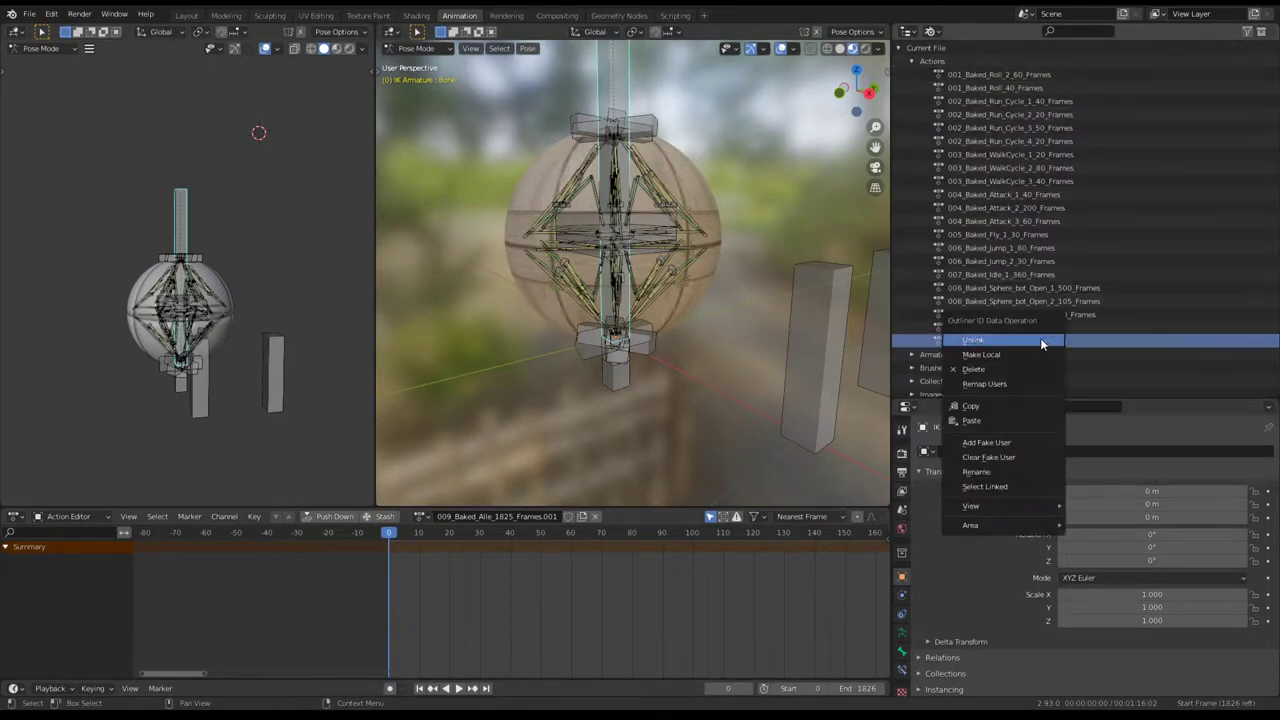
click(1038, 368)
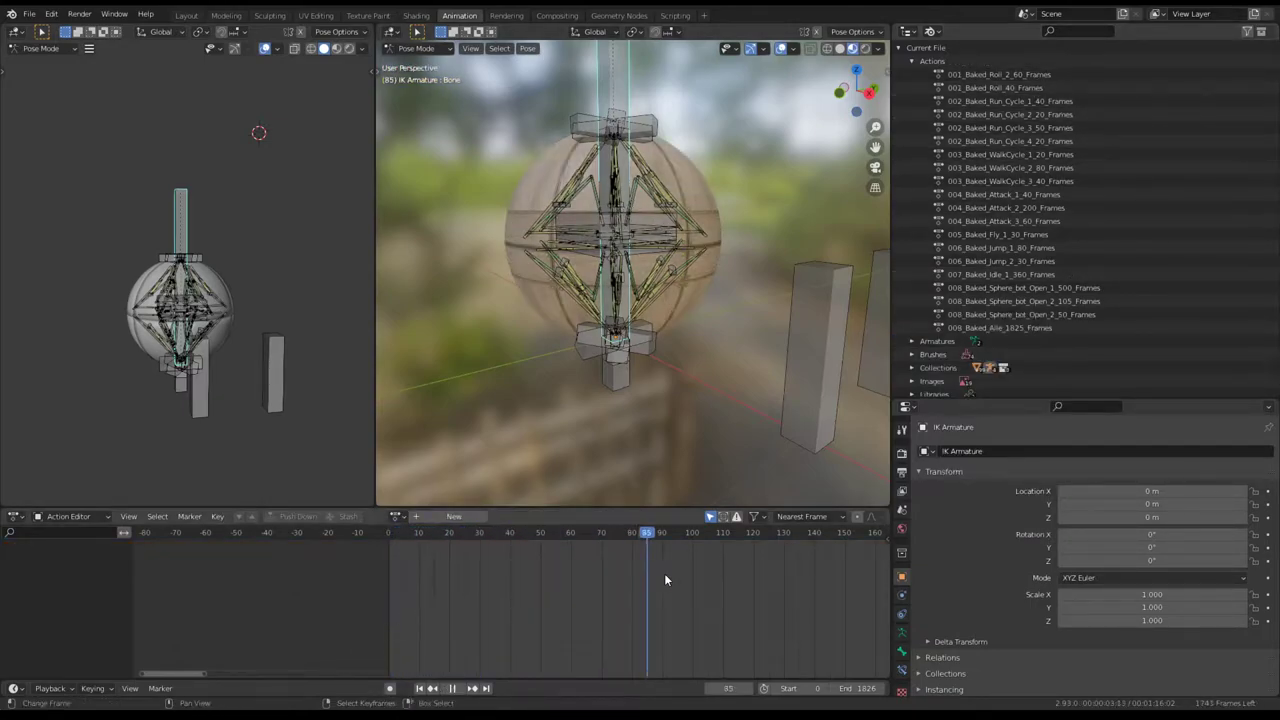
mouse_move(484, 270)
middle_down()
mouse_move(451, 240)
mouse_move(485, 242)
middle_up()
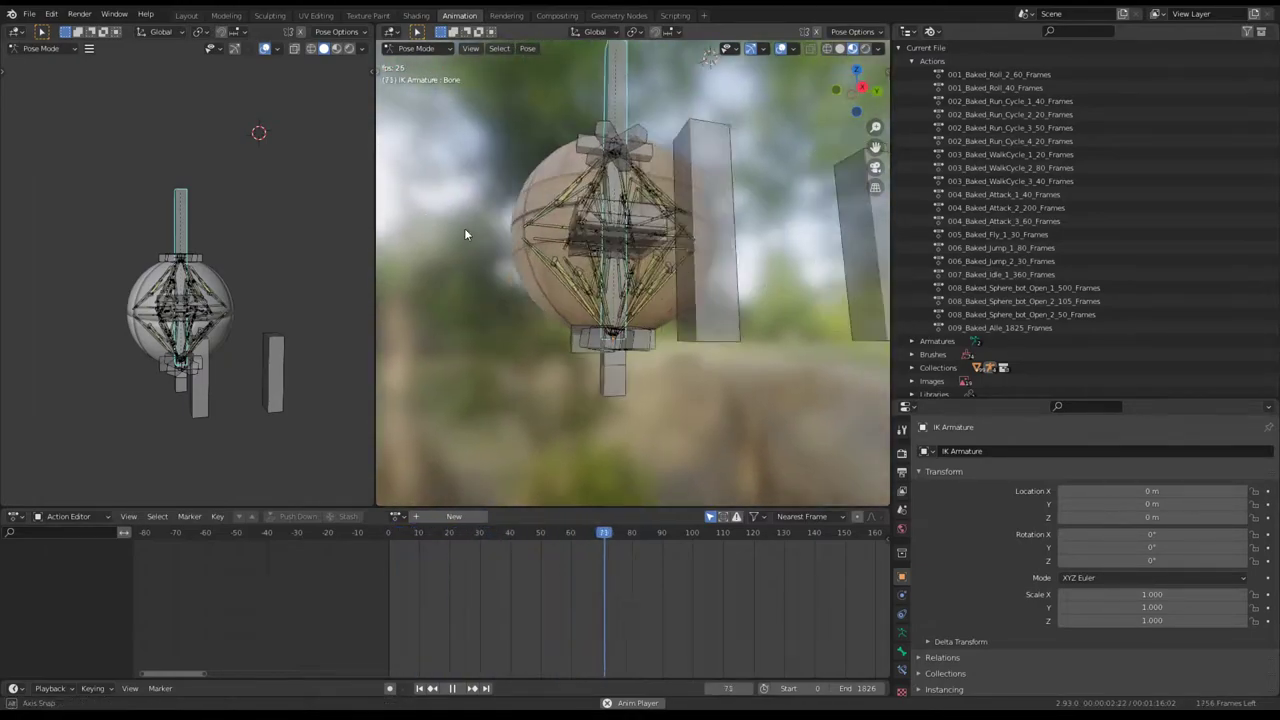
key(space)
key(Escape)
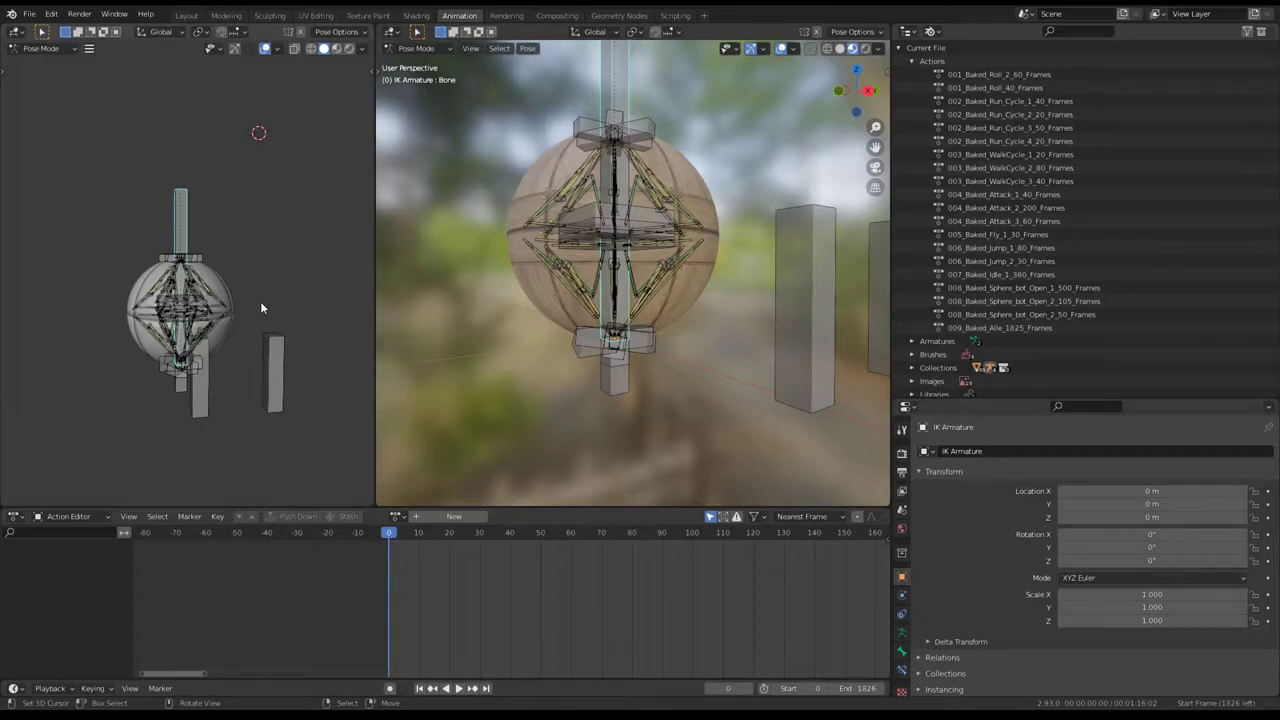
Return the armature to Object Mode and move the IK rig up and to the right.
scroll(723, 151, down, 2)
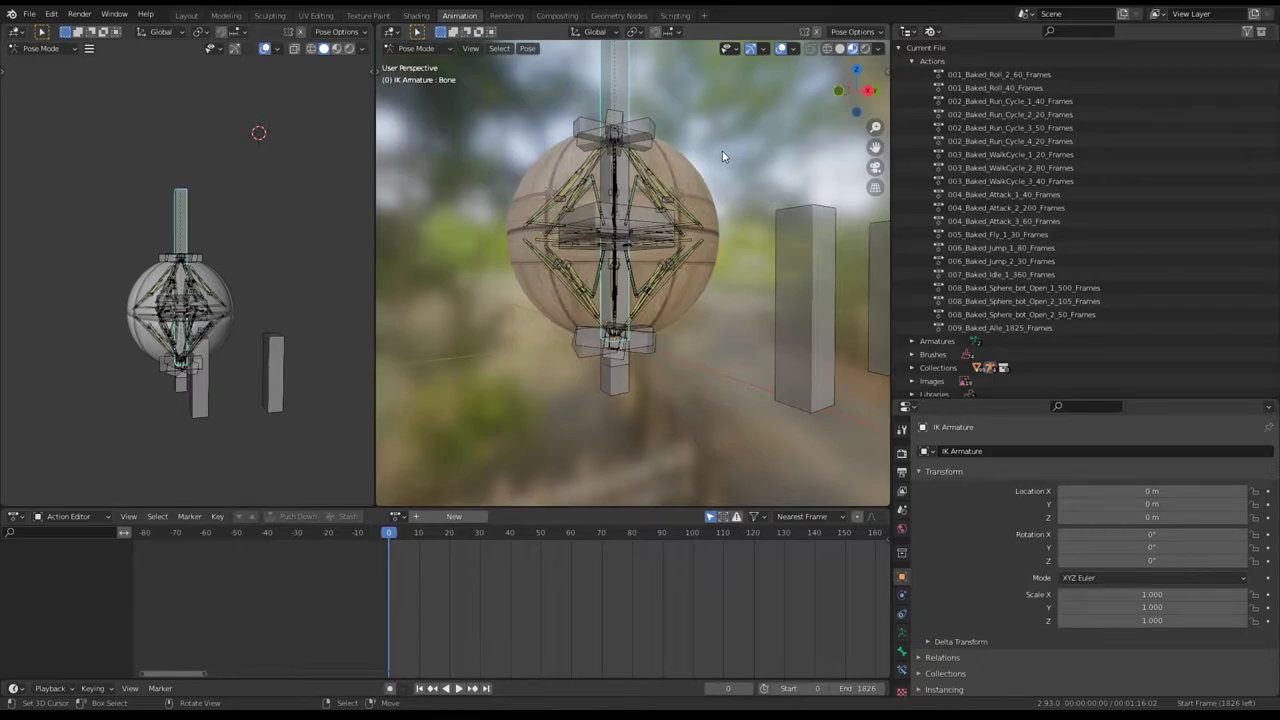
scroll(722, 151, down, 2)
middle_drag(722, 151, 718, 150)
click(415, 48)
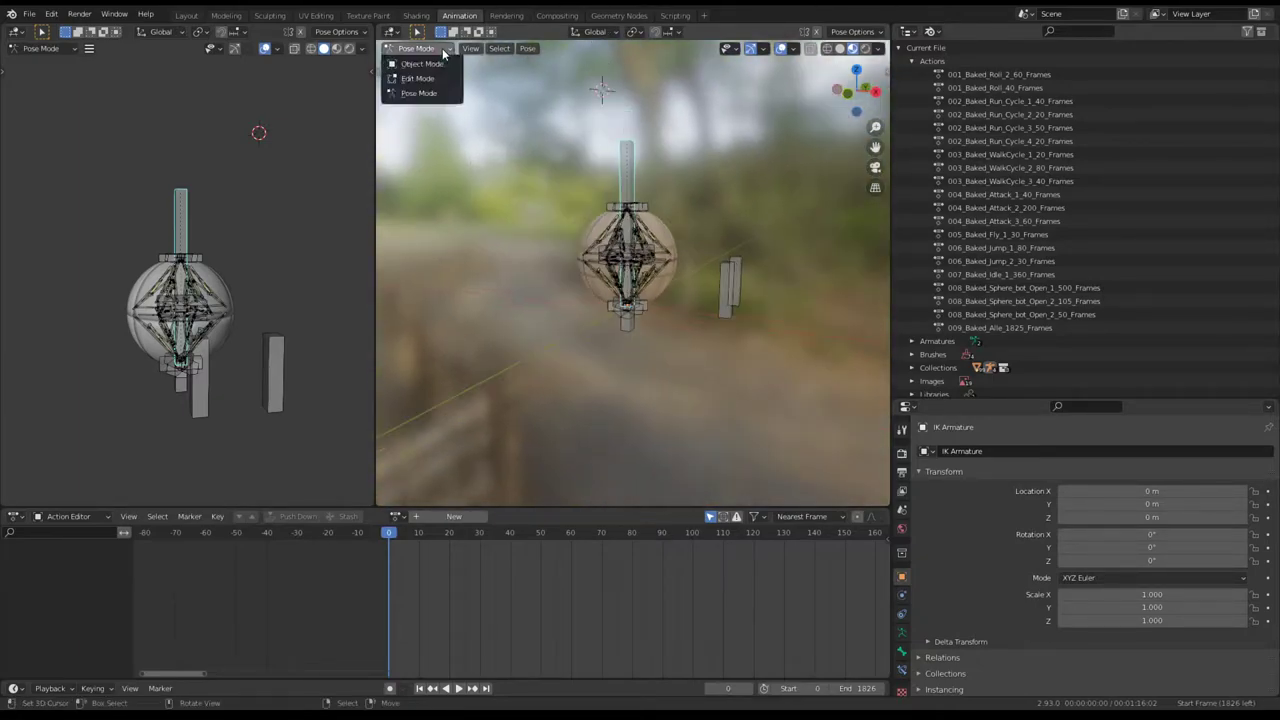
click(420, 63)
key(g)
click(769, 250)
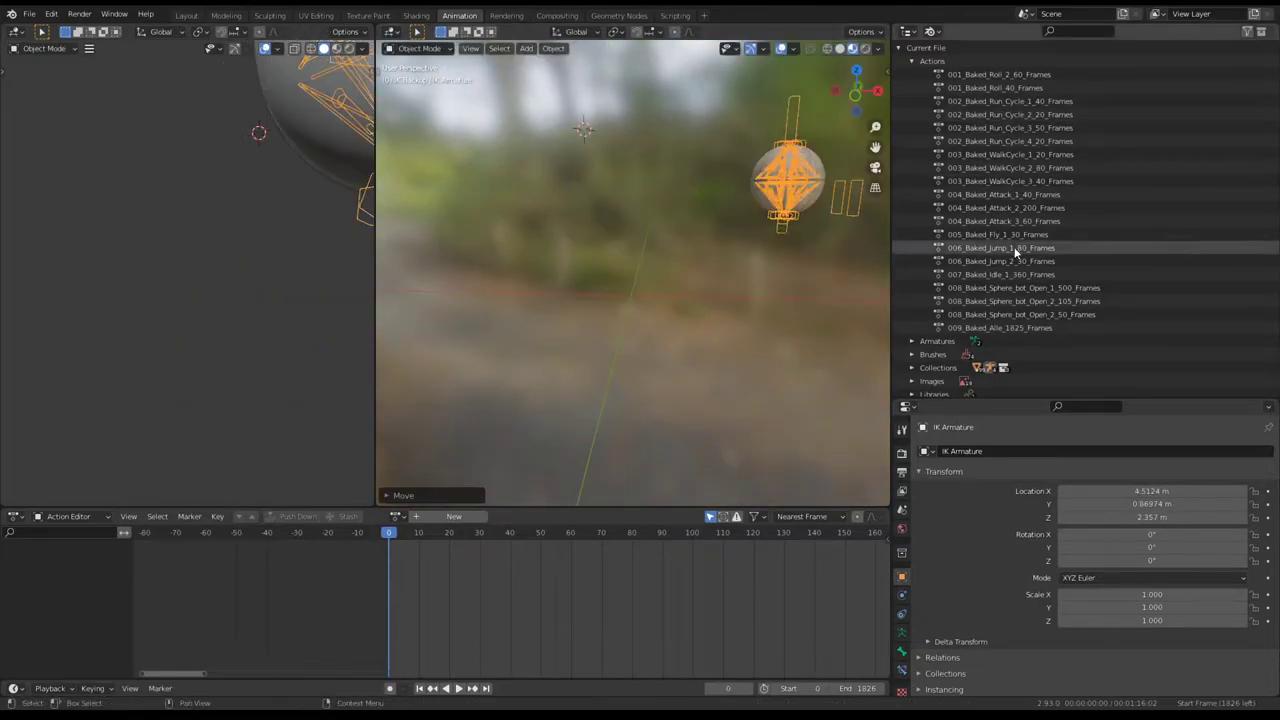
Switch the Outliner back to View Layer and include the Baked collection.
click(930, 31)
click(960, 76)
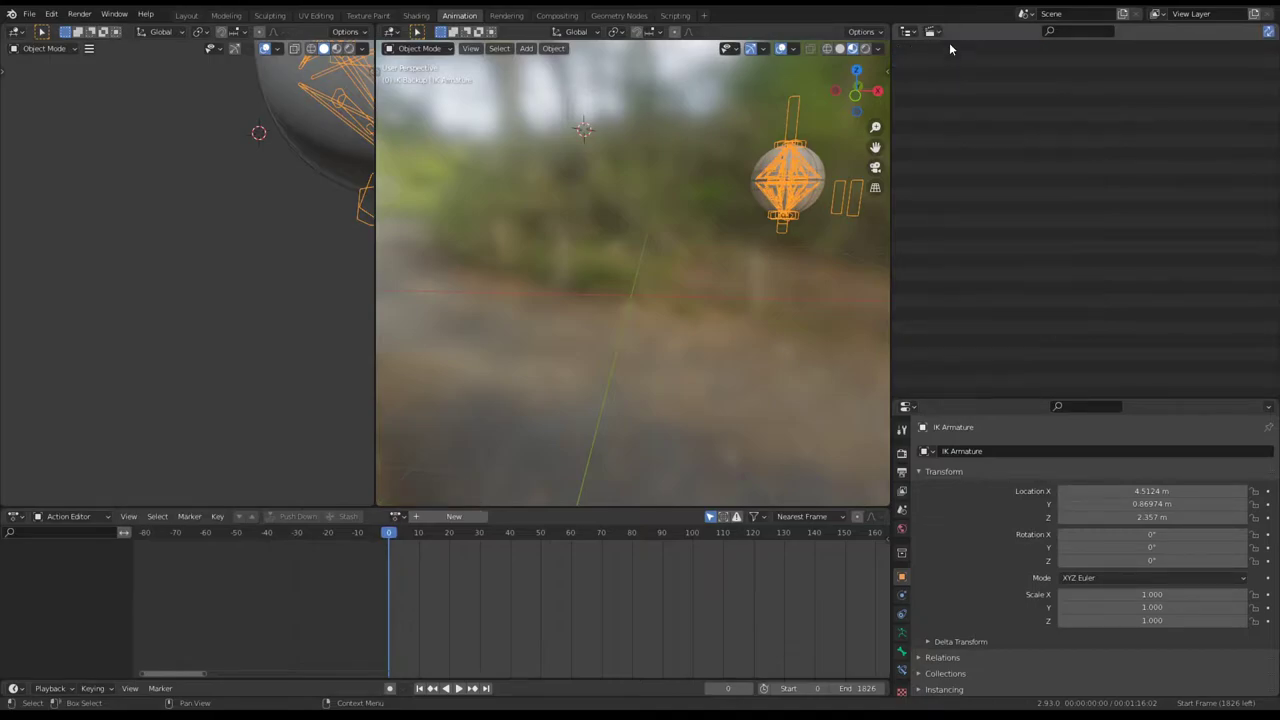
click(932, 31)
click(958, 61)
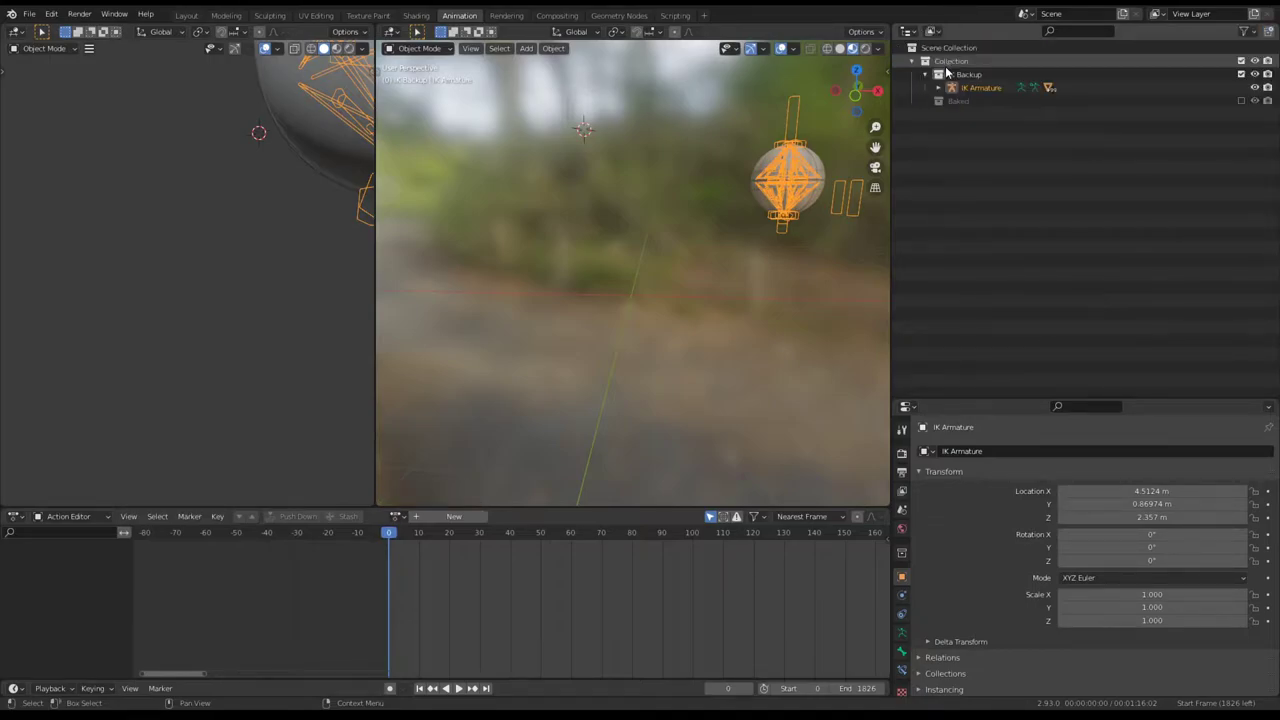
click(1242, 101)
Give all objects sharing Sphere_Leg_2.072's material the Sphere_Leg_2.006 material via Link Materials.
click(760, 111)
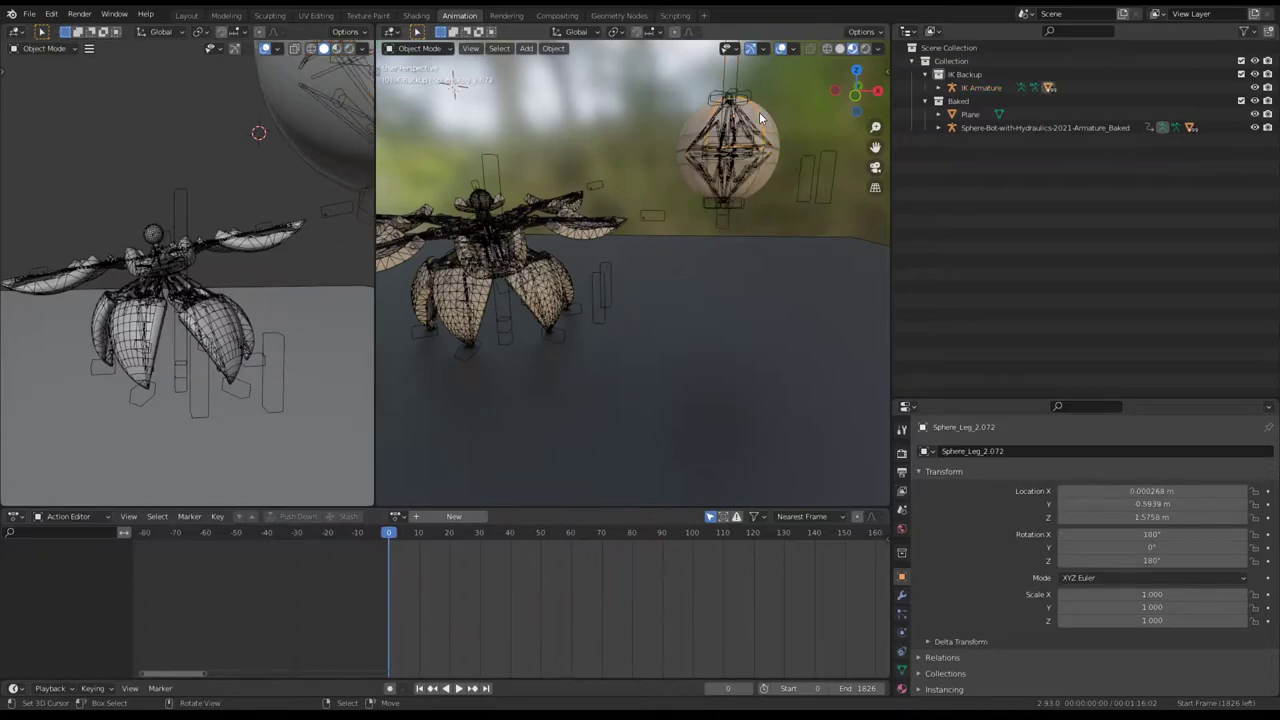
key(shift+l)
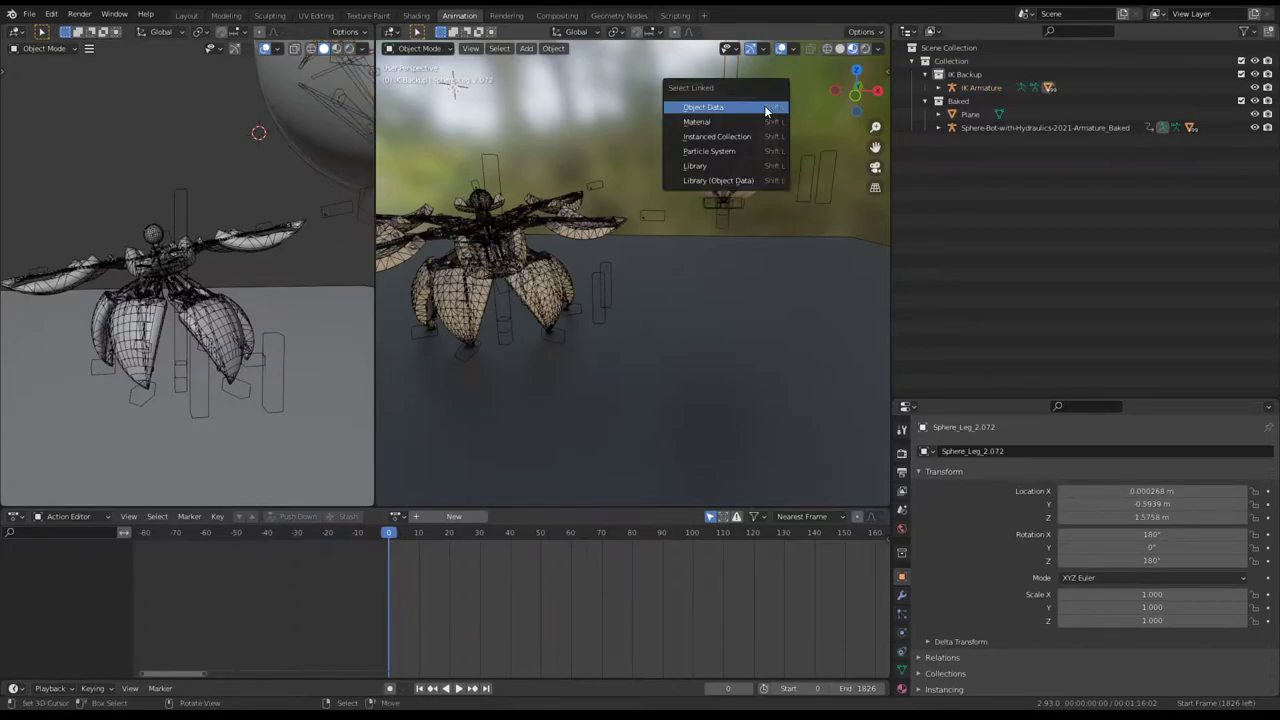
click(737, 125)
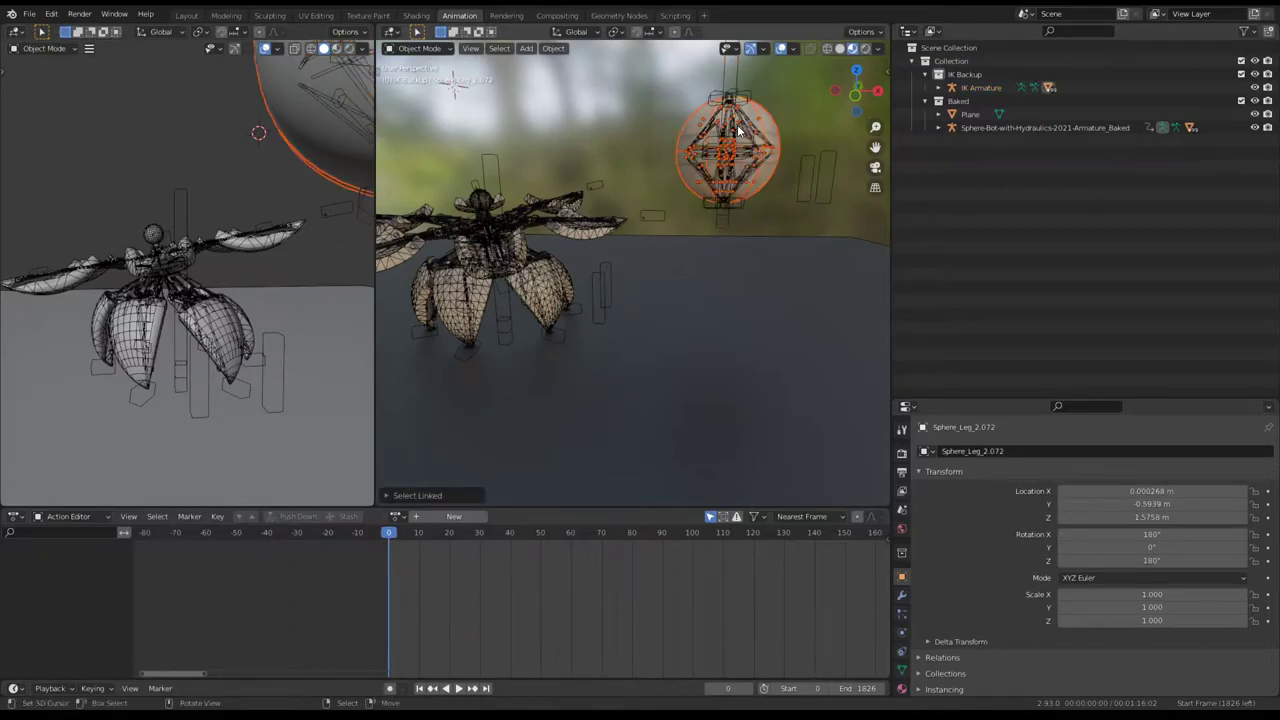
shift+click(595, 232)
key(ctrl+l)
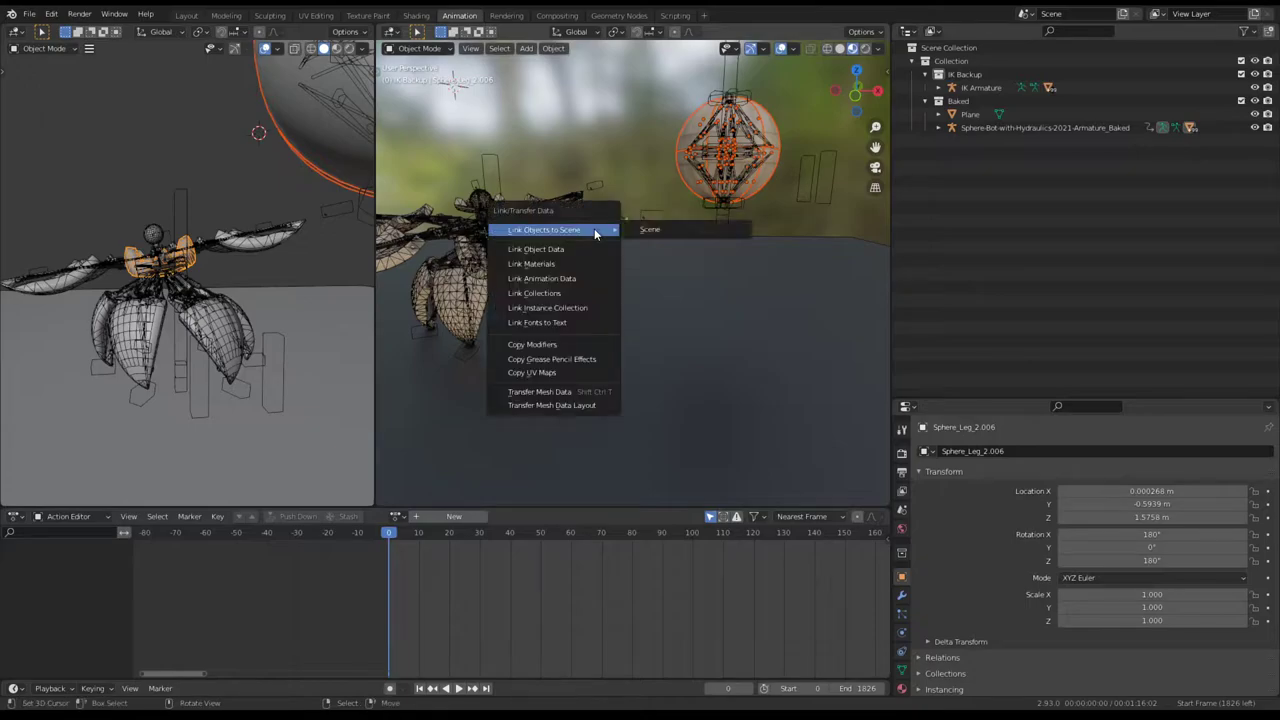
click(568, 263)
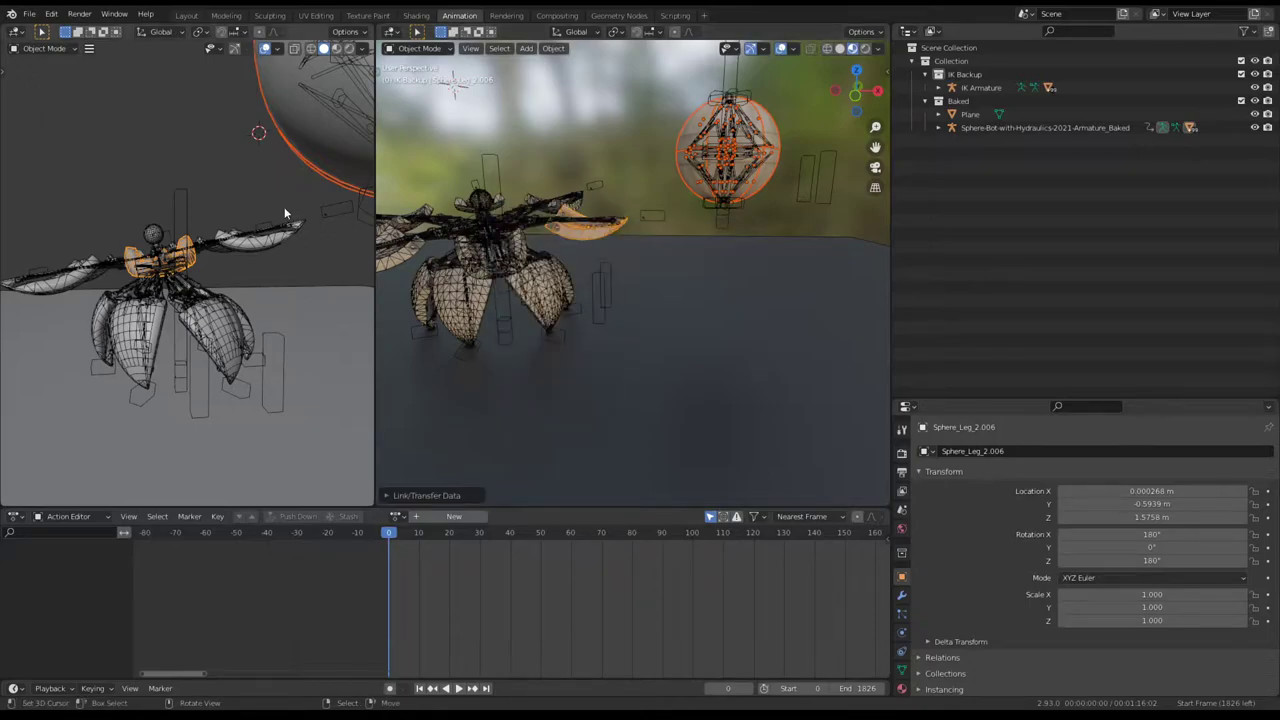
Play the animation, pause it at frame 76, and select the IK Armature.
middle_drag(172, 223, 250, 215)
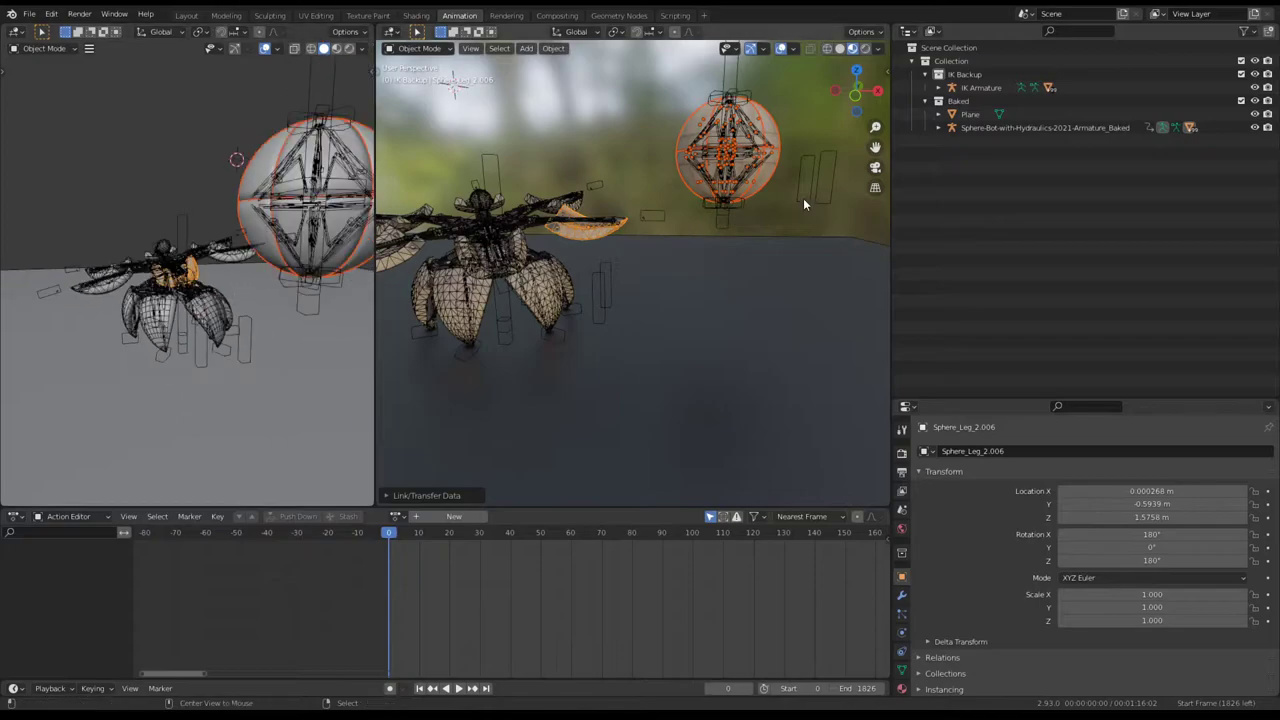
key(space)
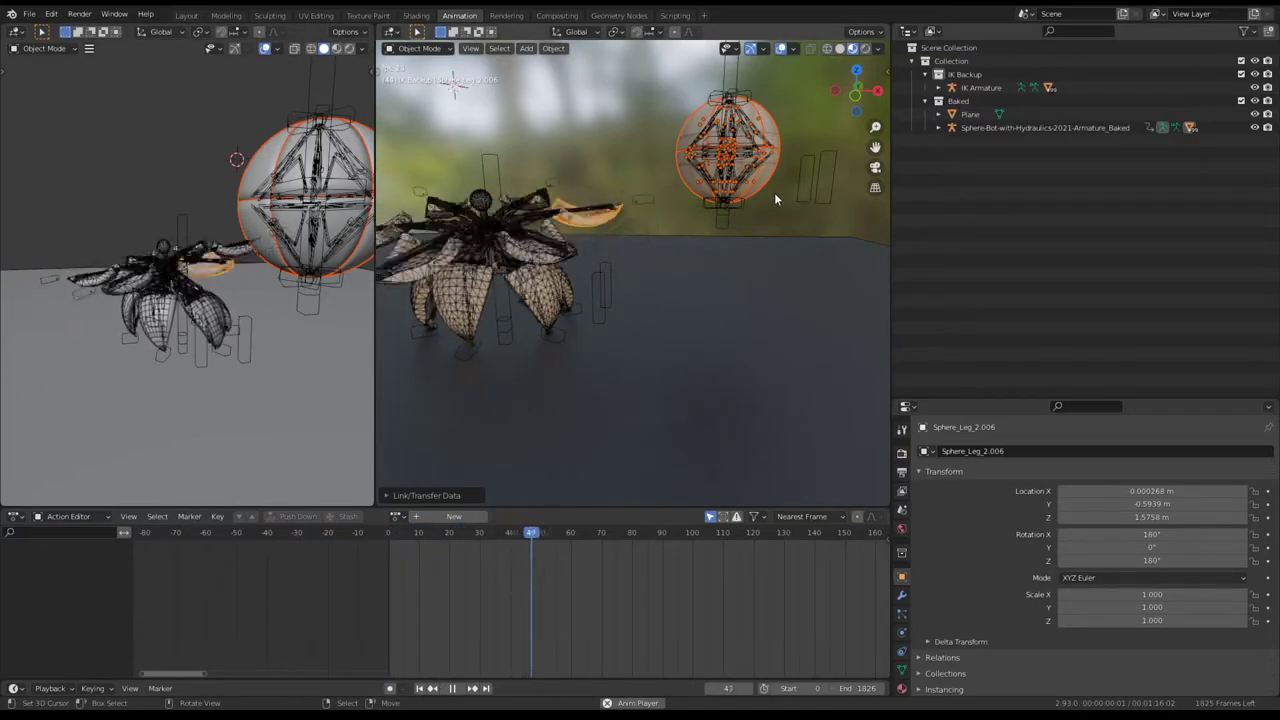
key(space)
click(810, 192)
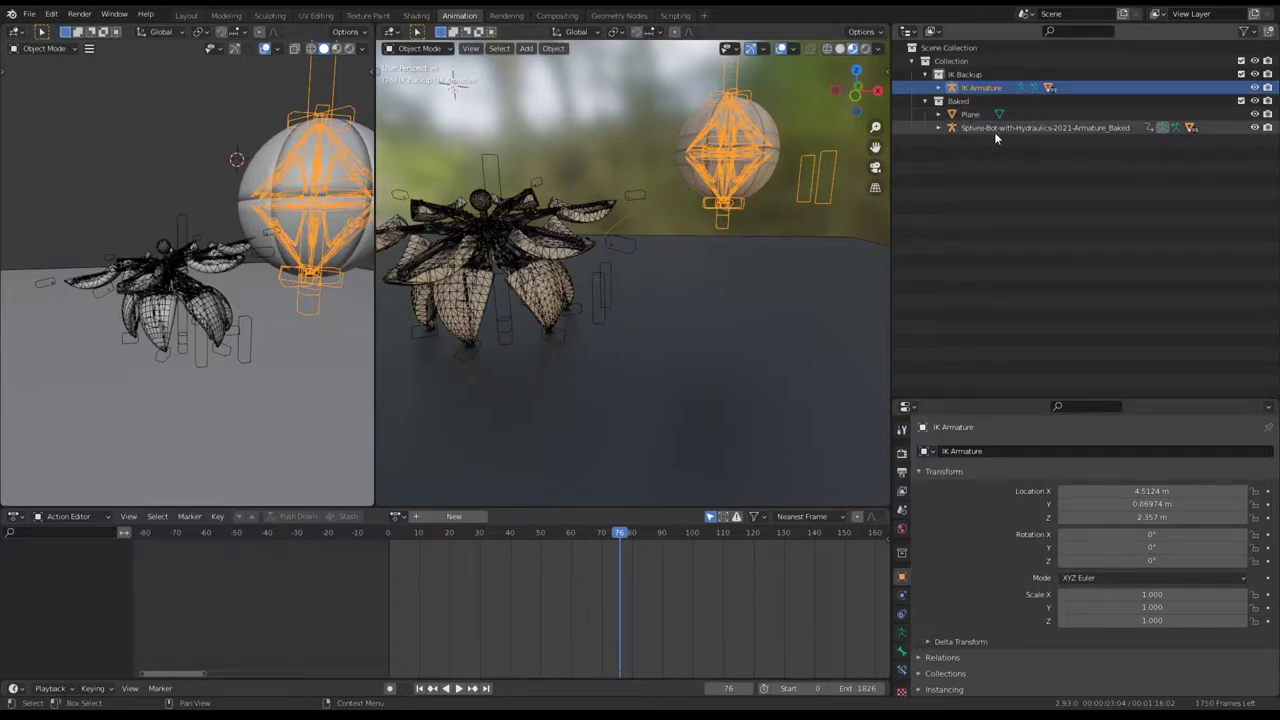
Exclude the Baked collection, select the IK Armature and clear its location.
click(1241, 74)
click(1241, 74)
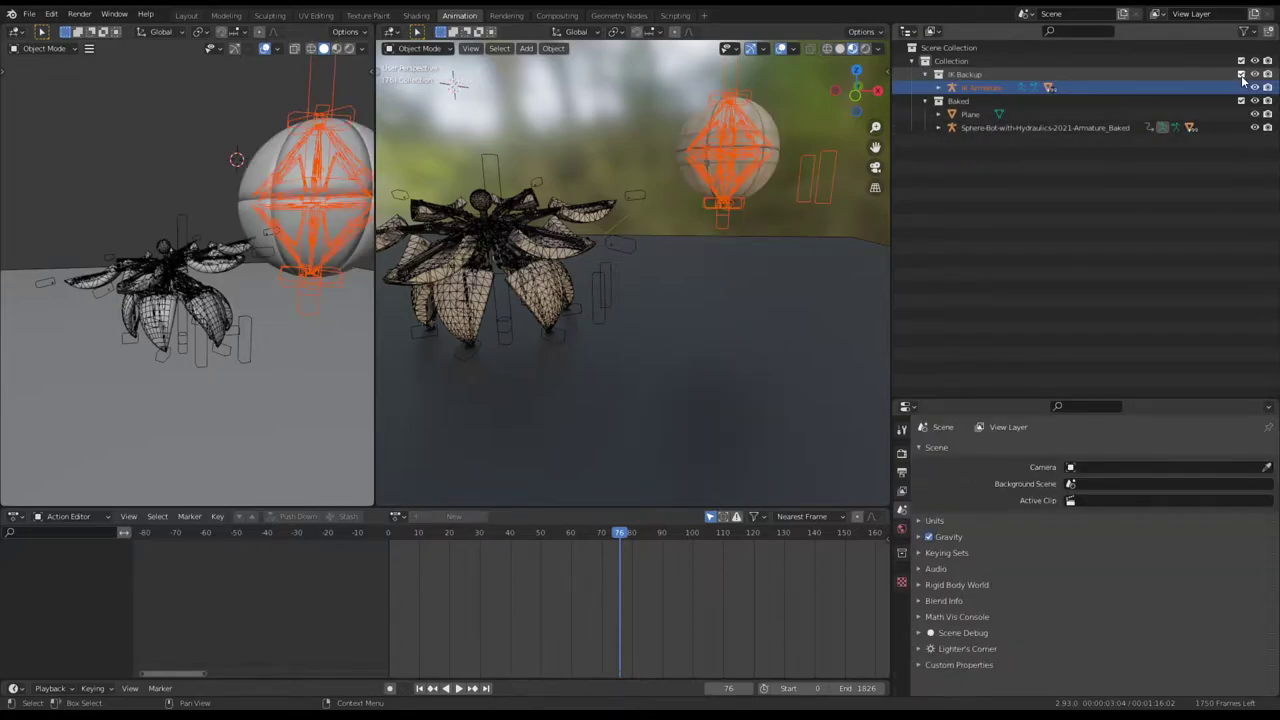
click(1241, 100)
click(734, 223)
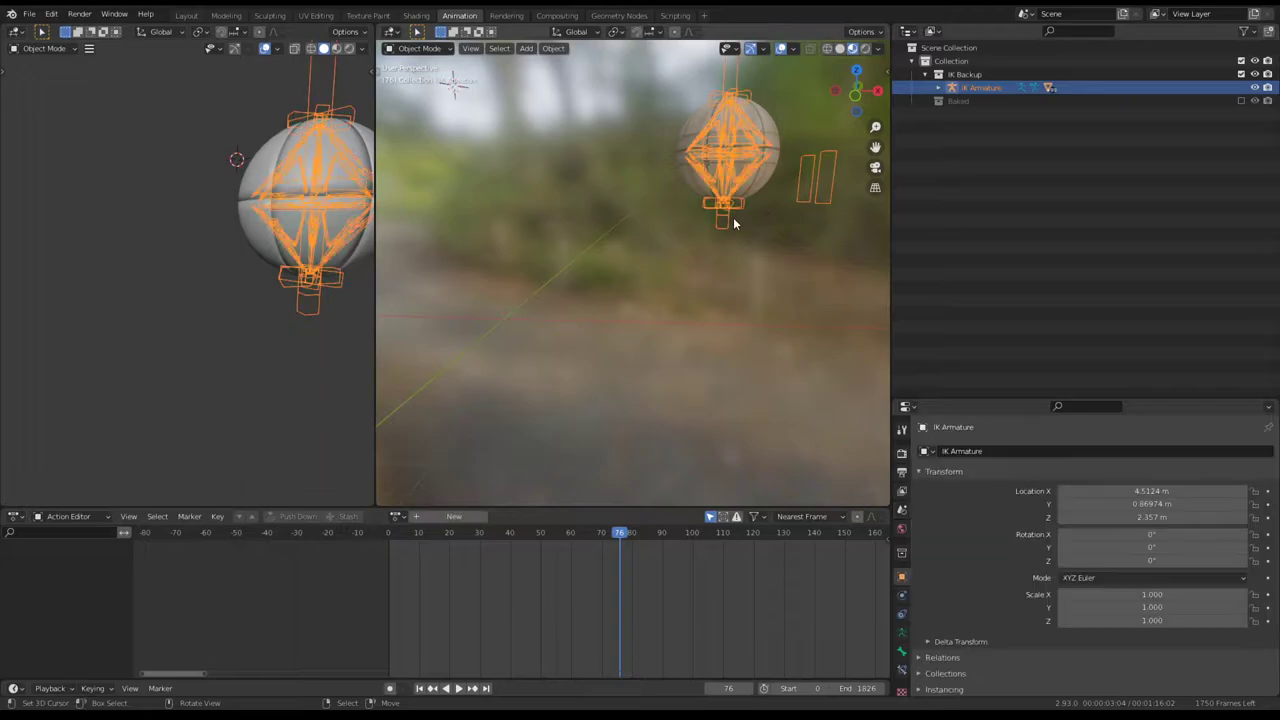
key(alt+g)
middle_drag(658, 244, 639, 216)
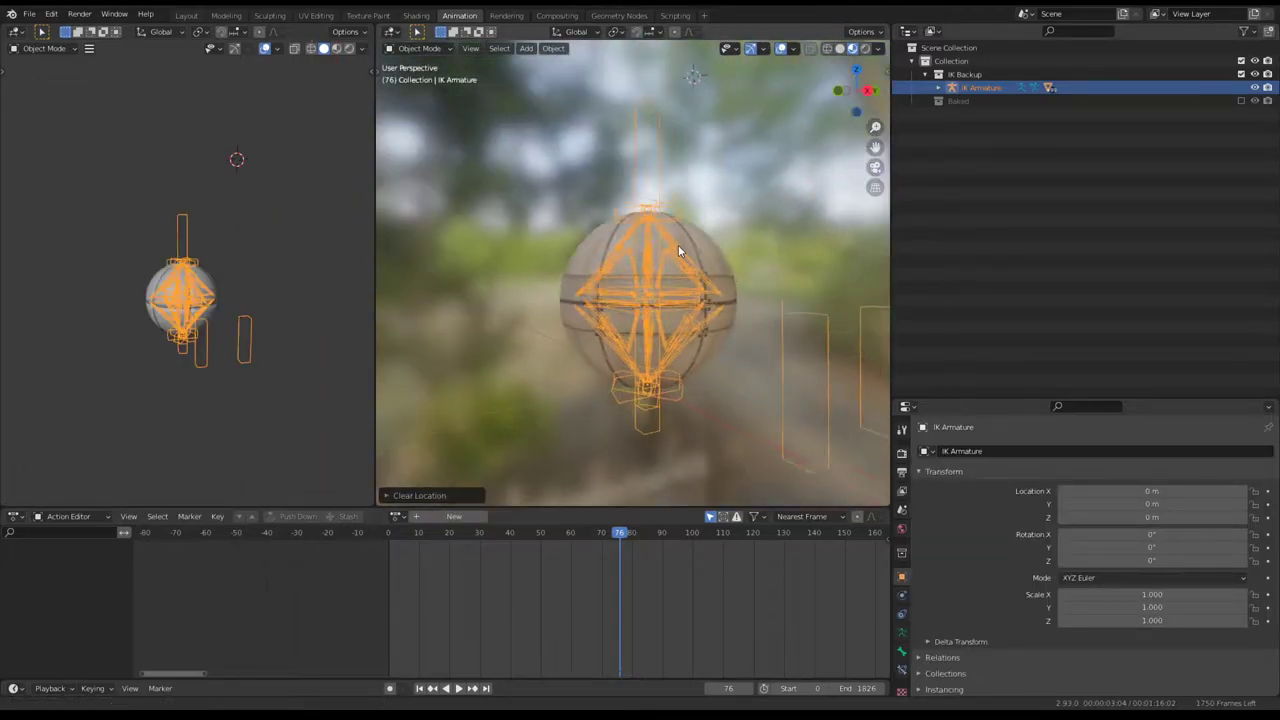
key(space)
key(space)
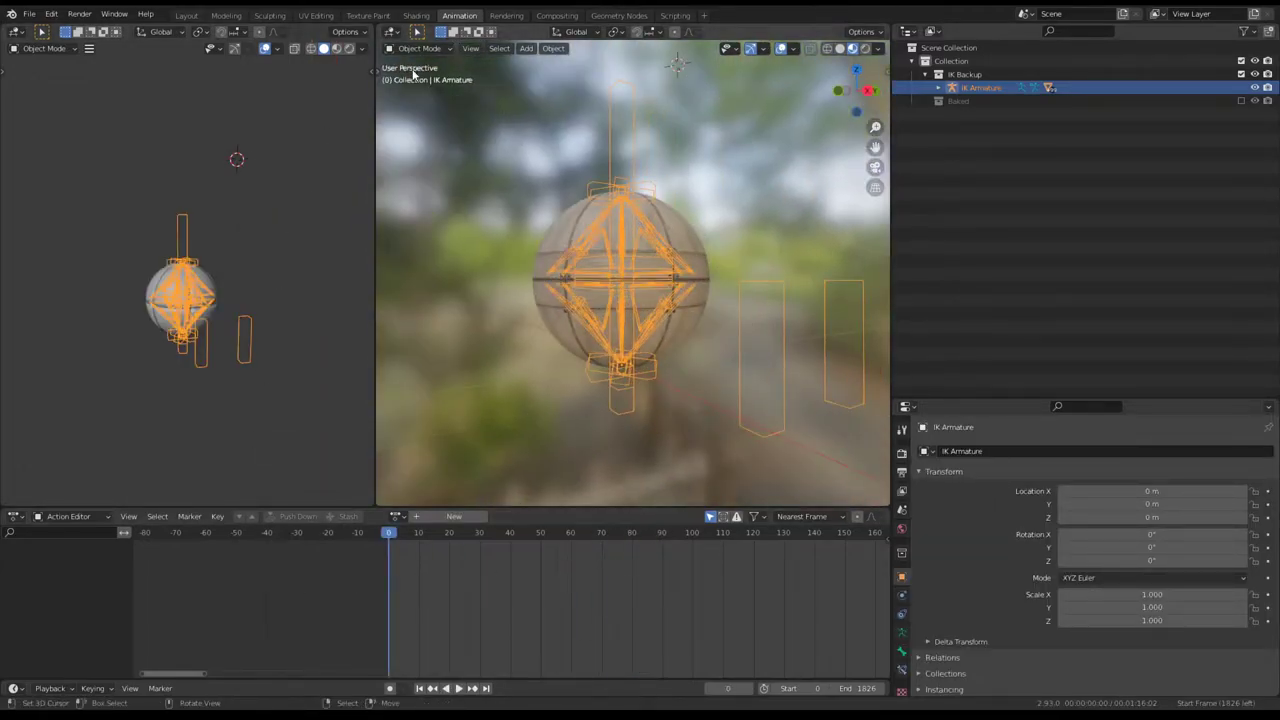
In Pose Mode, assign 004_Baked_Attack_1_40_Frames to the IK Armature and play it.
click(420, 93)
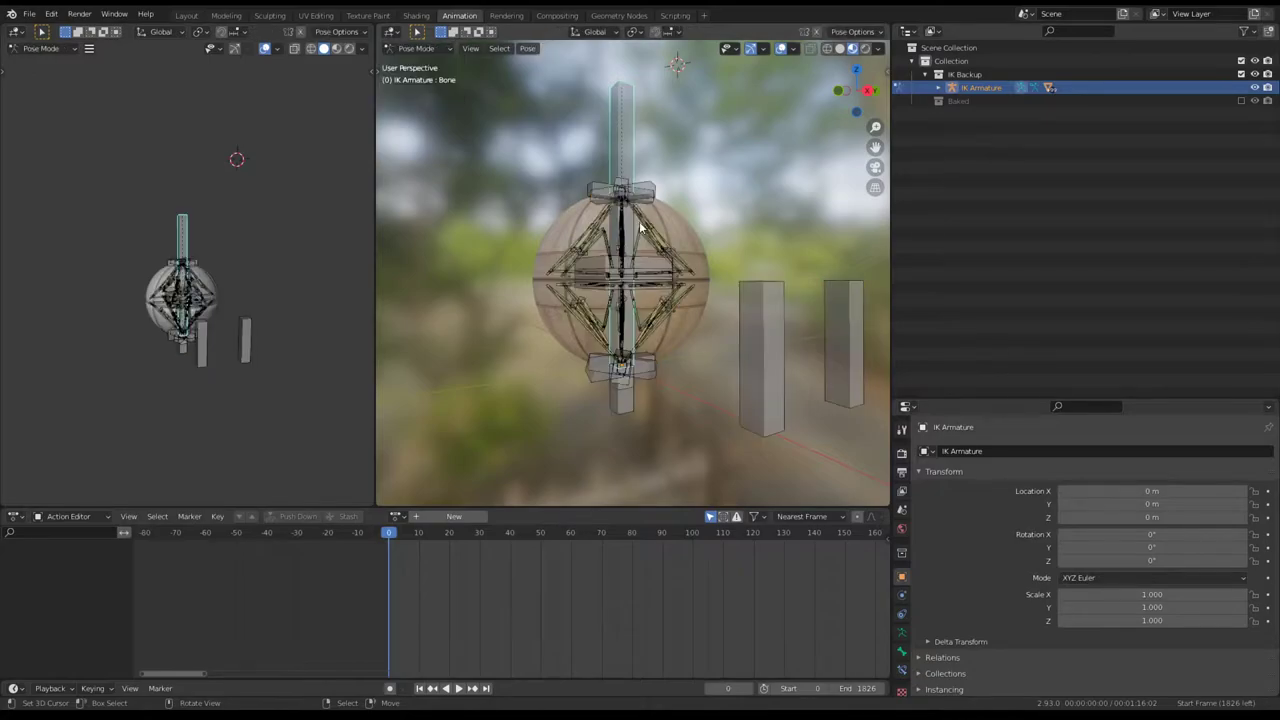
click(657, 366)
middle_drag(659, 332, 672, 352)
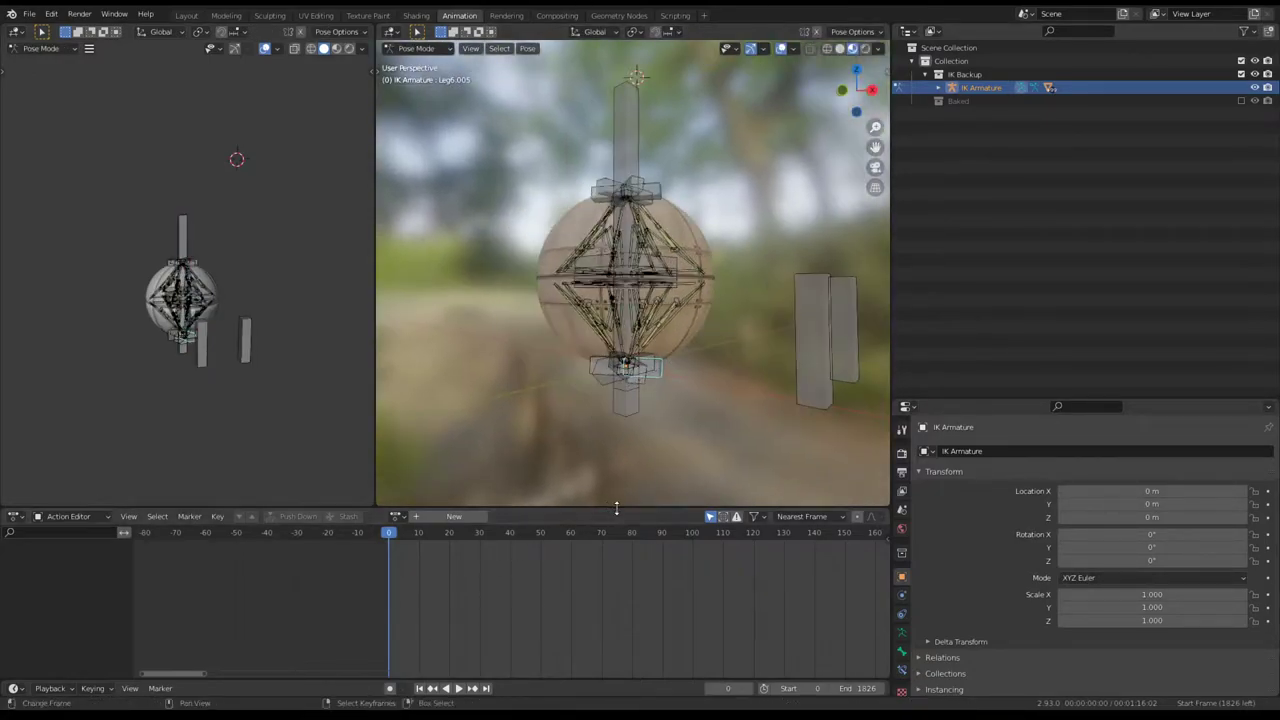
click(399, 520)
scroll(437, 582, down, 3)
scroll(437, 582, down, 5)
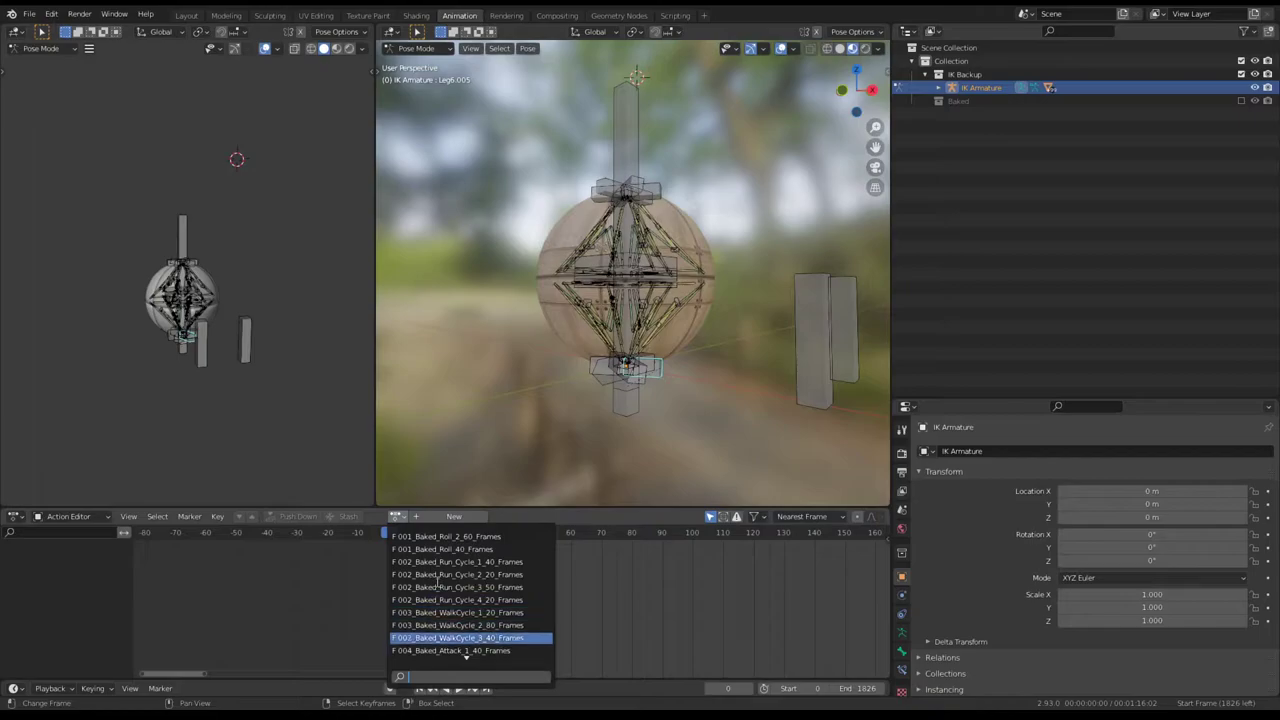
scroll(437, 582, down, 2)
click(470, 599)
key(space)
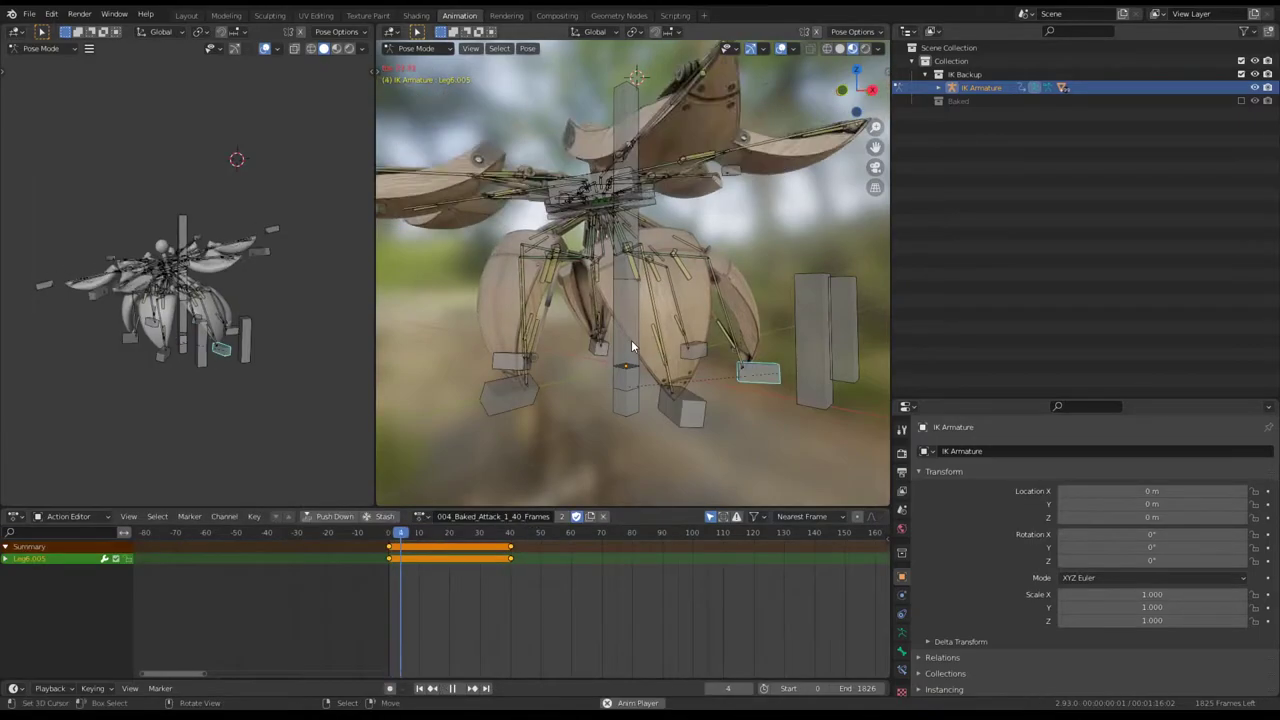
Enable the Baked collection and compare both robots in material preview from several views.
key(KP_3)
scroll(631, 337, up, 2)
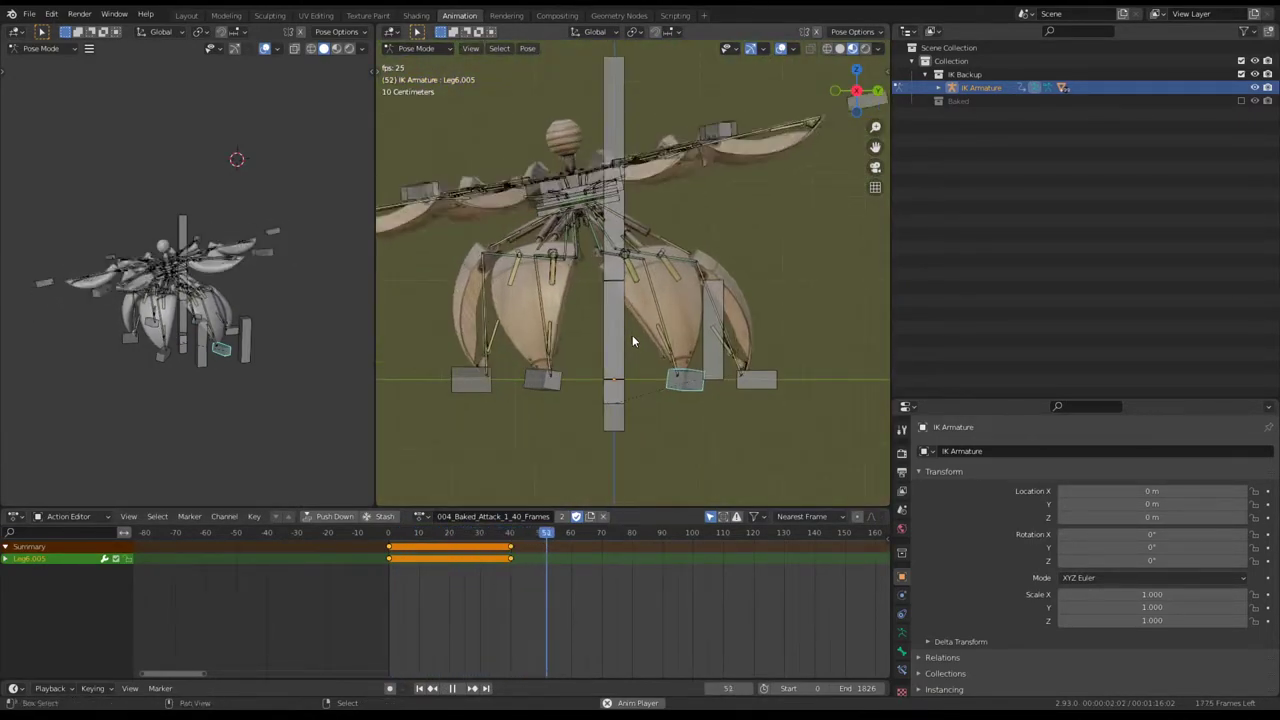
scroll(723, 367, up, 3)
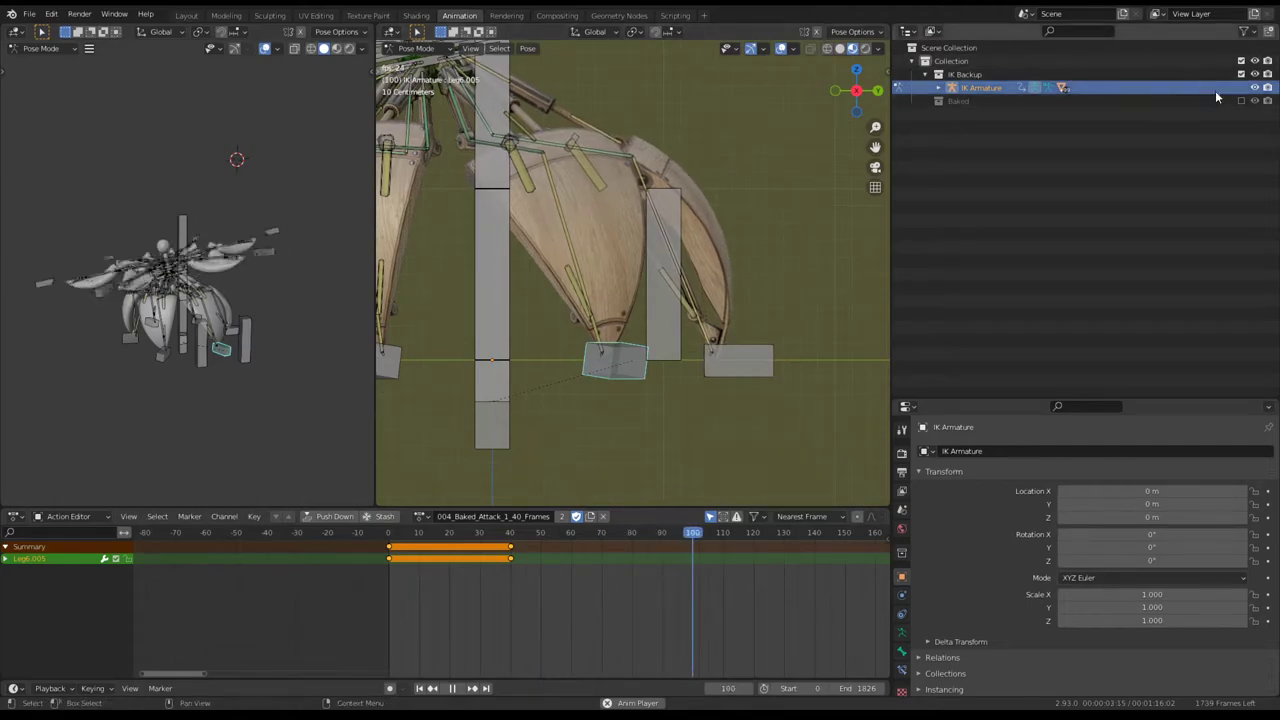
click(1241, 101)
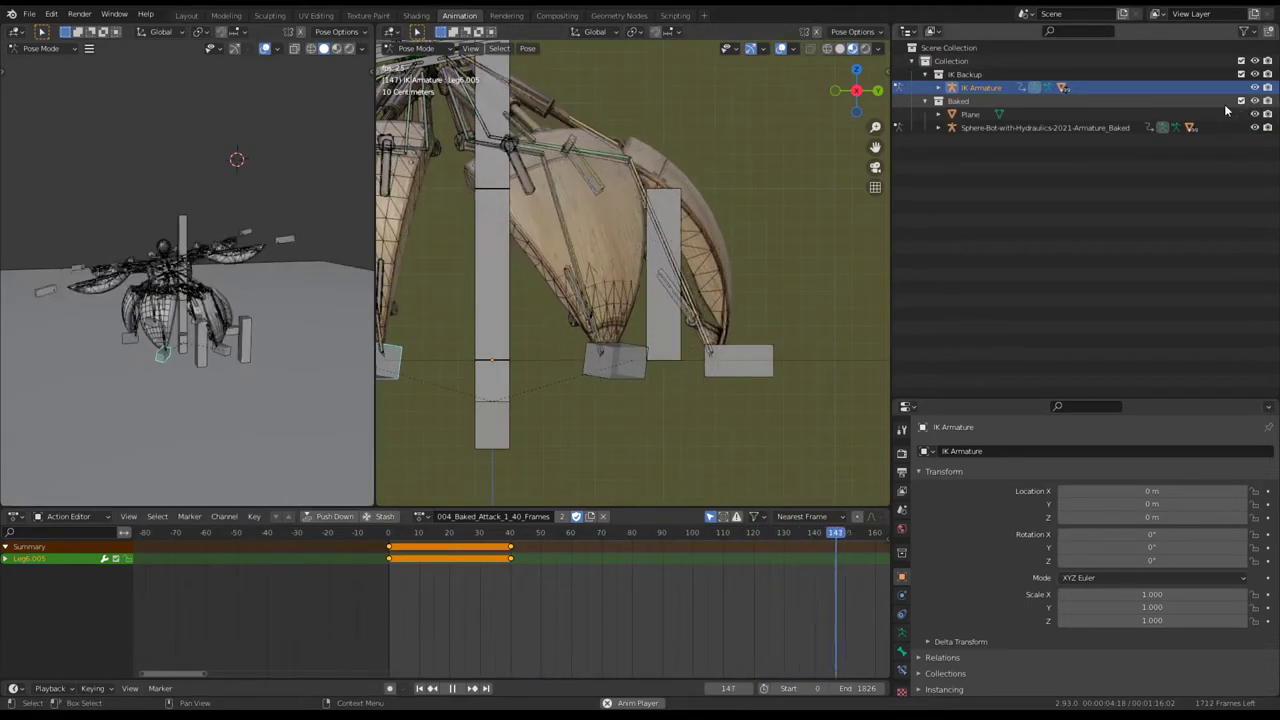
key(z)
middle_drag(692, 252, 624, 312)
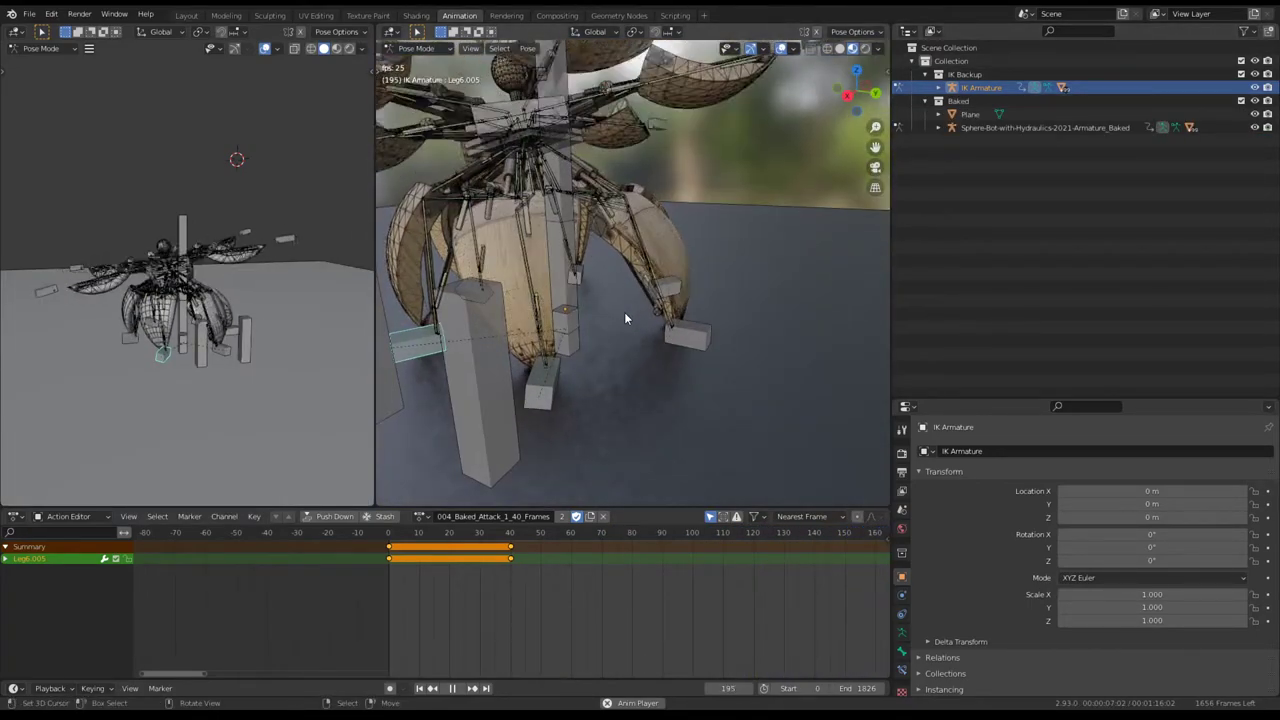
key(KP_1)
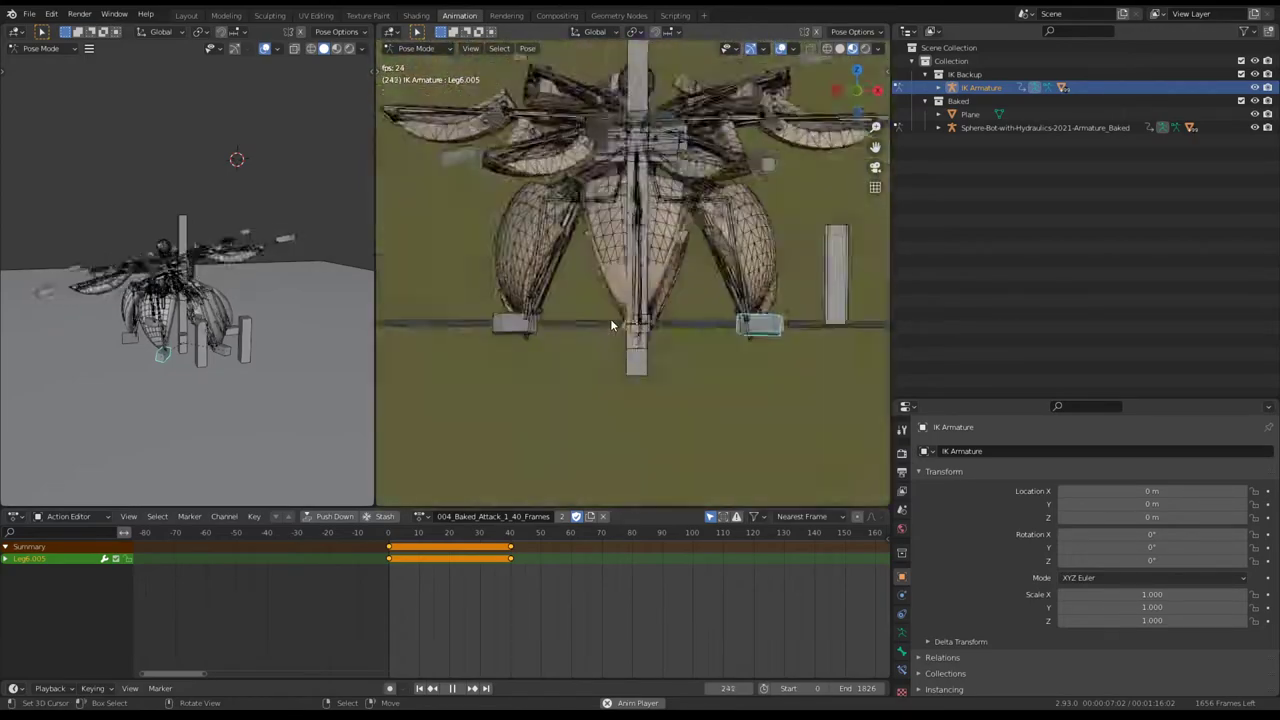
alt+middle_drag(610, 318, 536, 290)
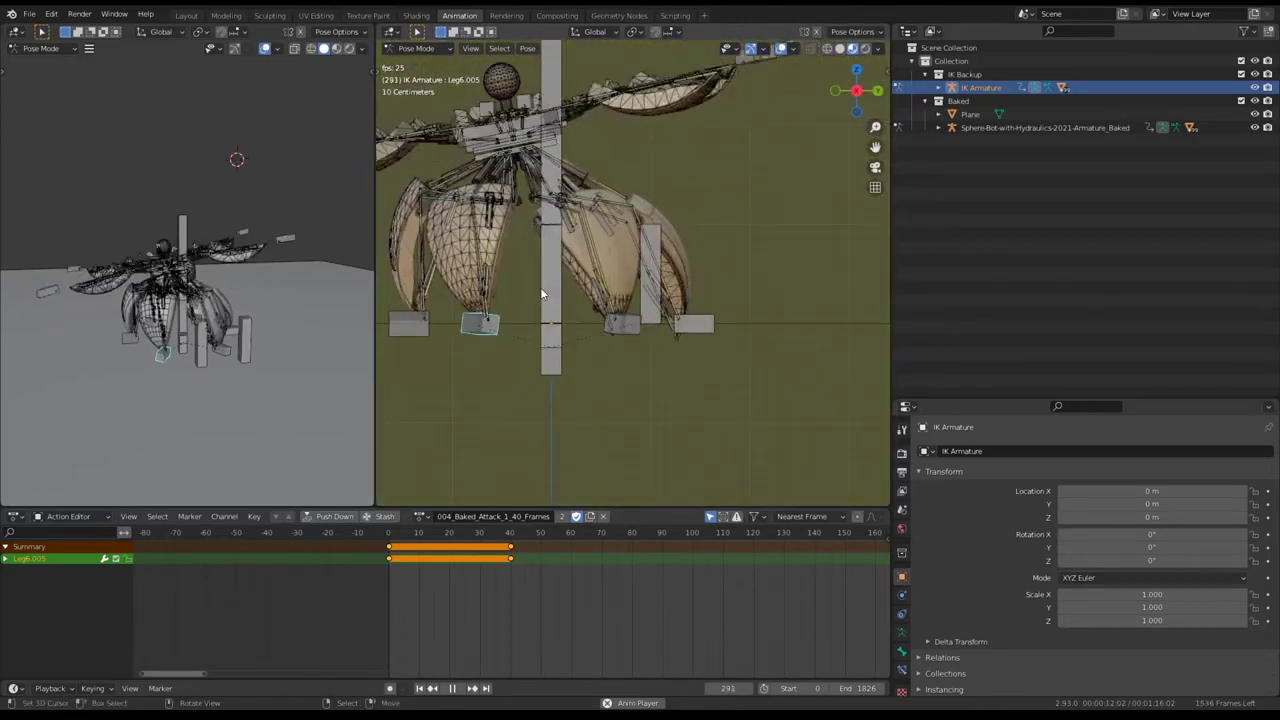
Stop playback and exclude the Baked collection again.
key(Escape)
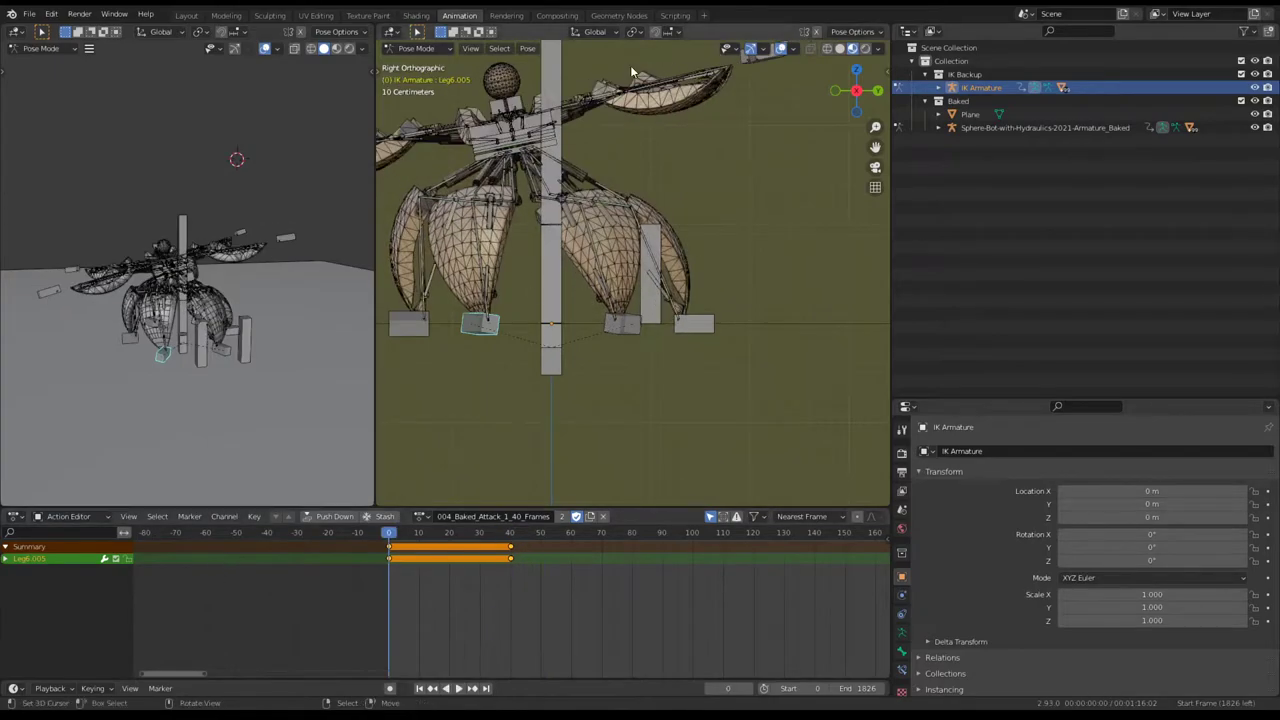
click(1241, 101)
middle_drag(428, 219, 597, 84)
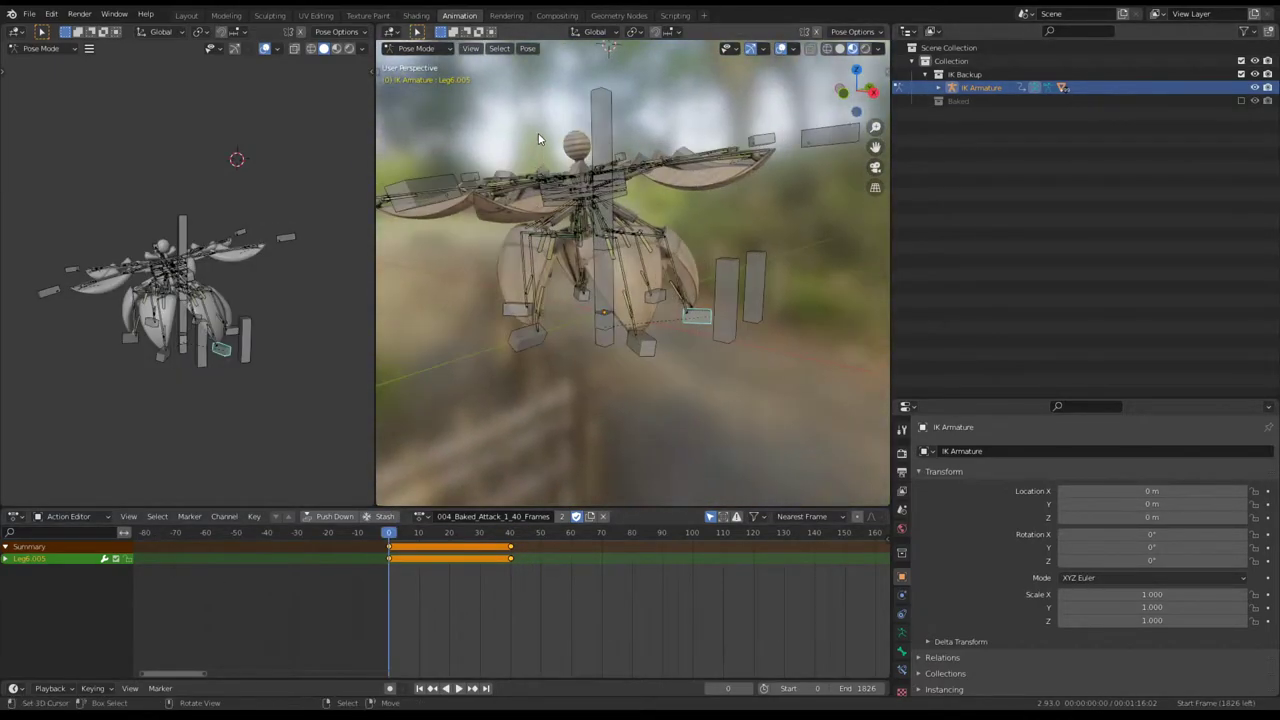
scroll(620, 126, down, 5)
Return to Object Mode and duplicate the IK Armature as IK Armature.001, shifted sideways.
key(ctrl+Tab)
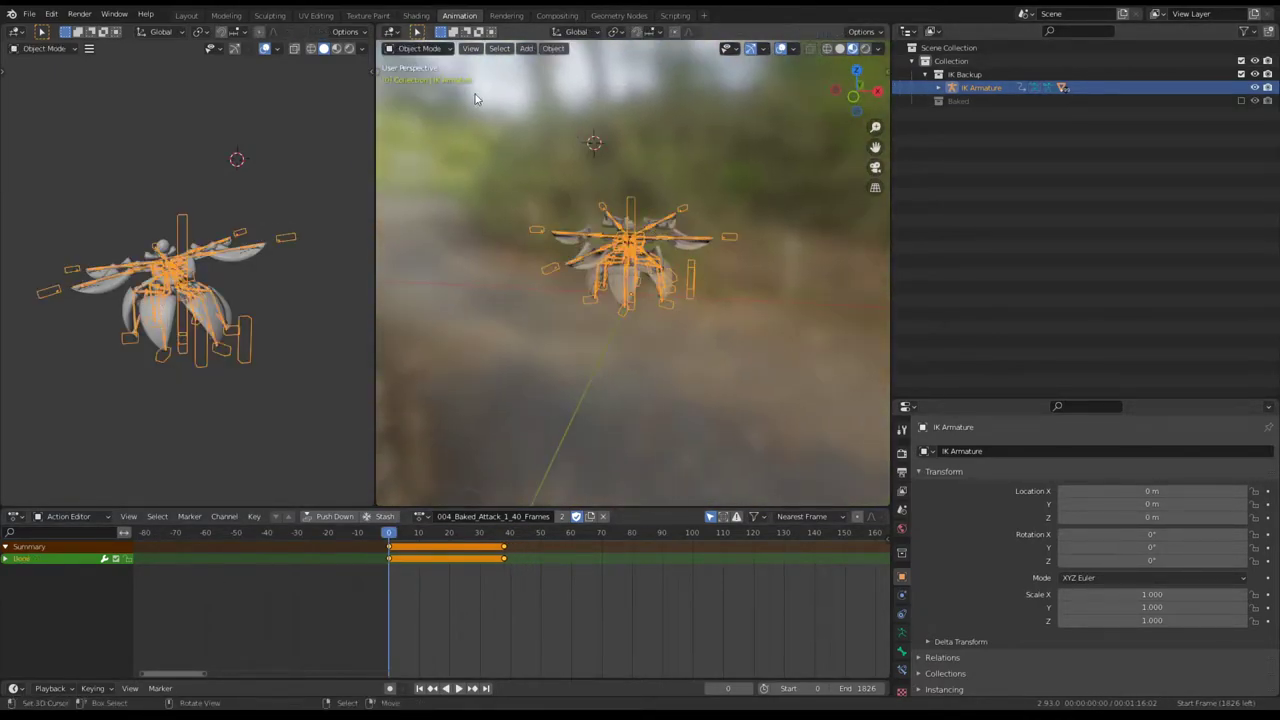
key(KP_Decimal)
key(KP_1)
key(shift+d)
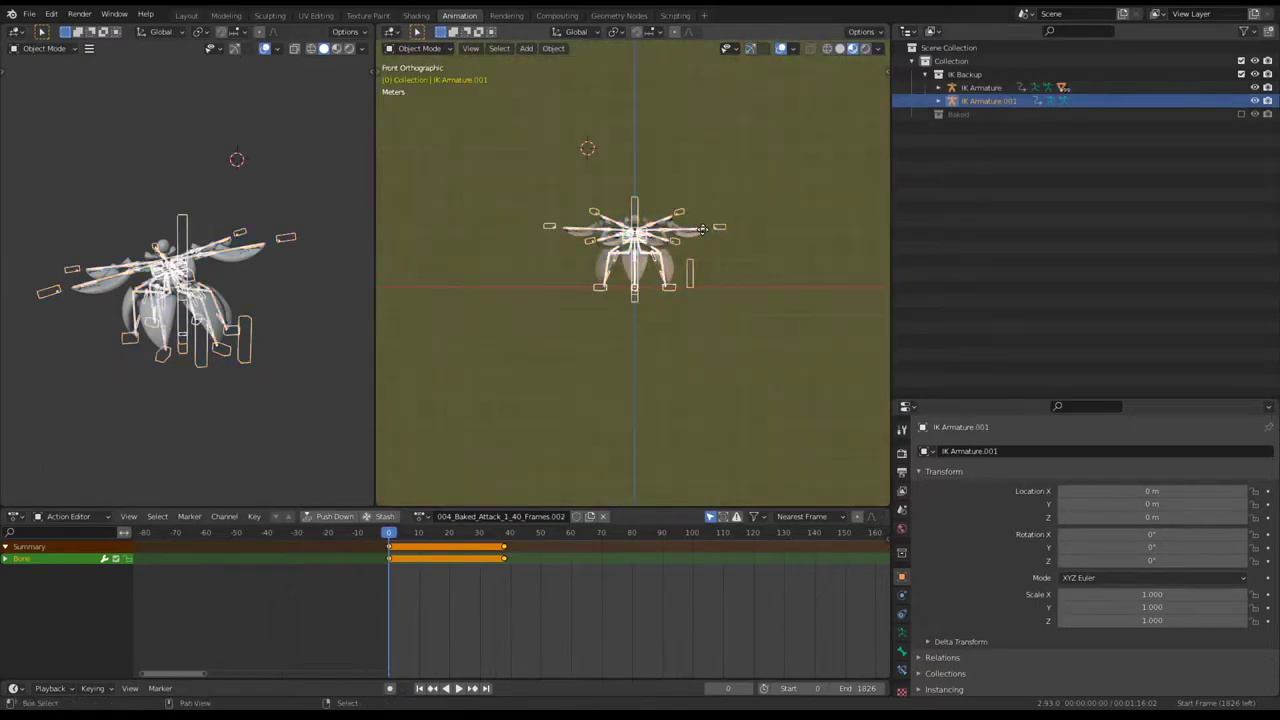
click(496, 231)
key(KP_Decimal)
Search 'bake' to bring up the Bake Action settings for the duplicate.
right_click(700, 237)
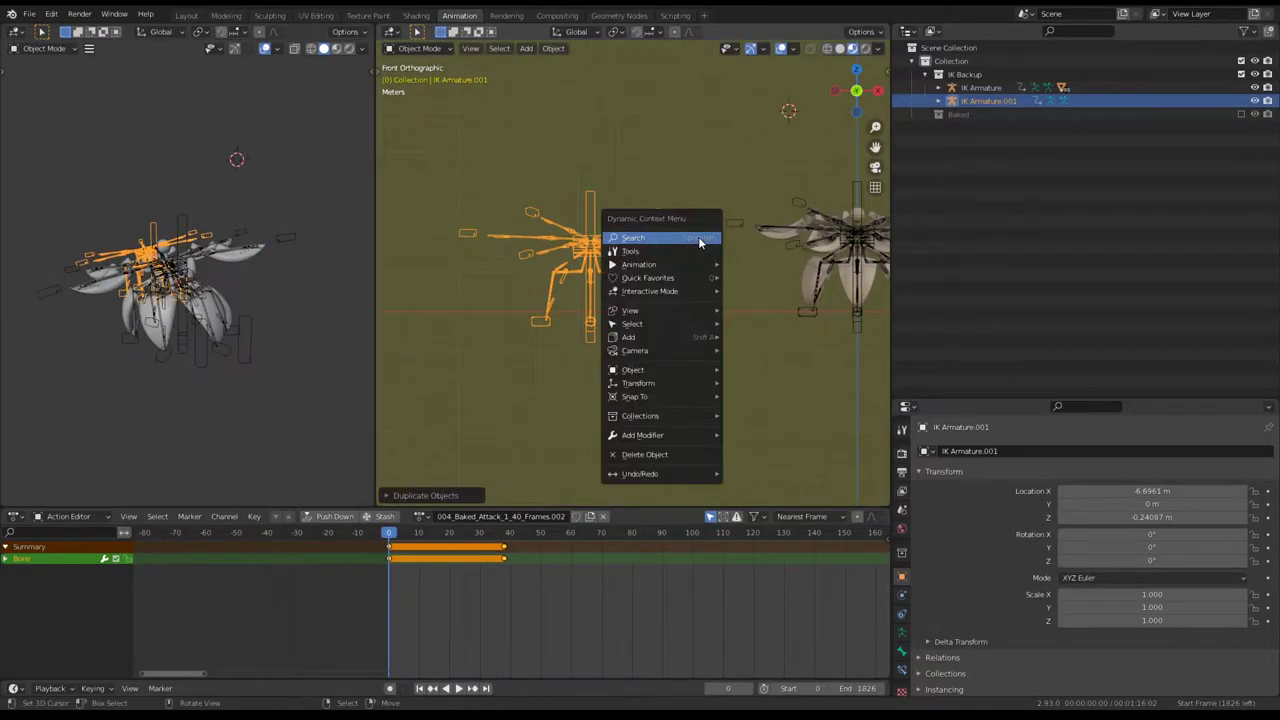
key(F3)
text(bake)
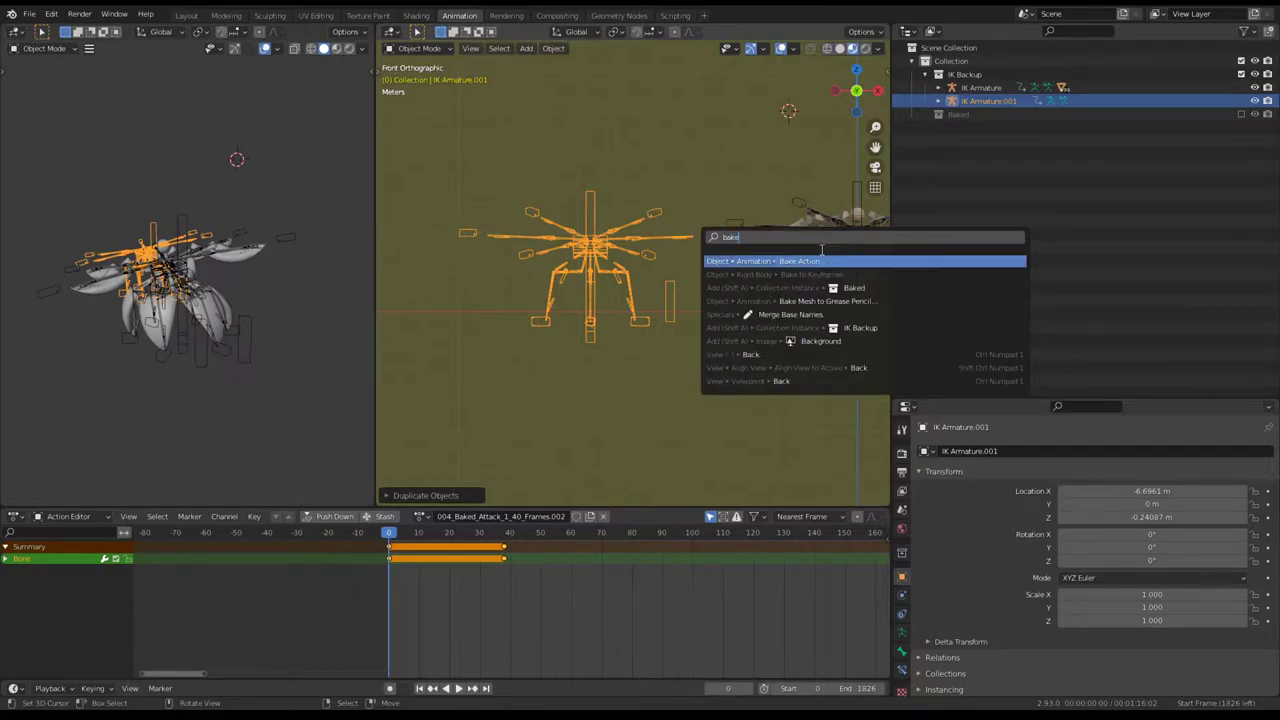
key(Return)
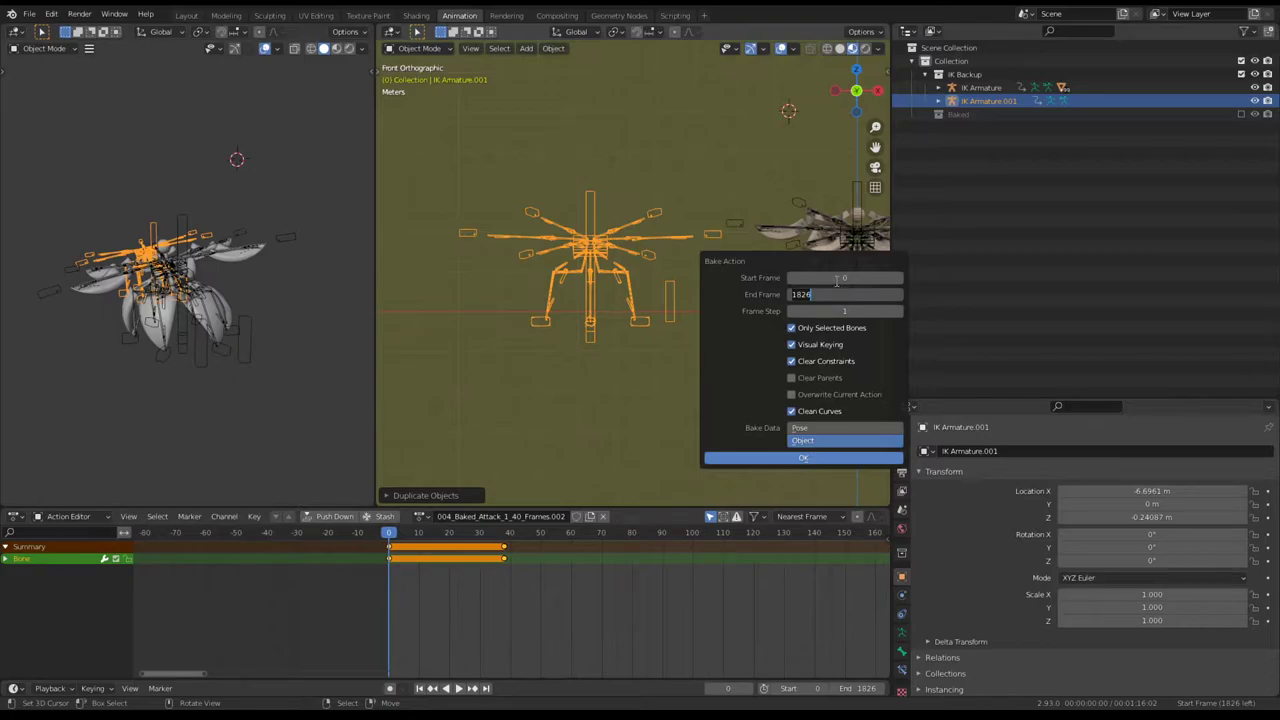
Switch the duplicate armature into Pose Mode and select all its bones.
key(space)
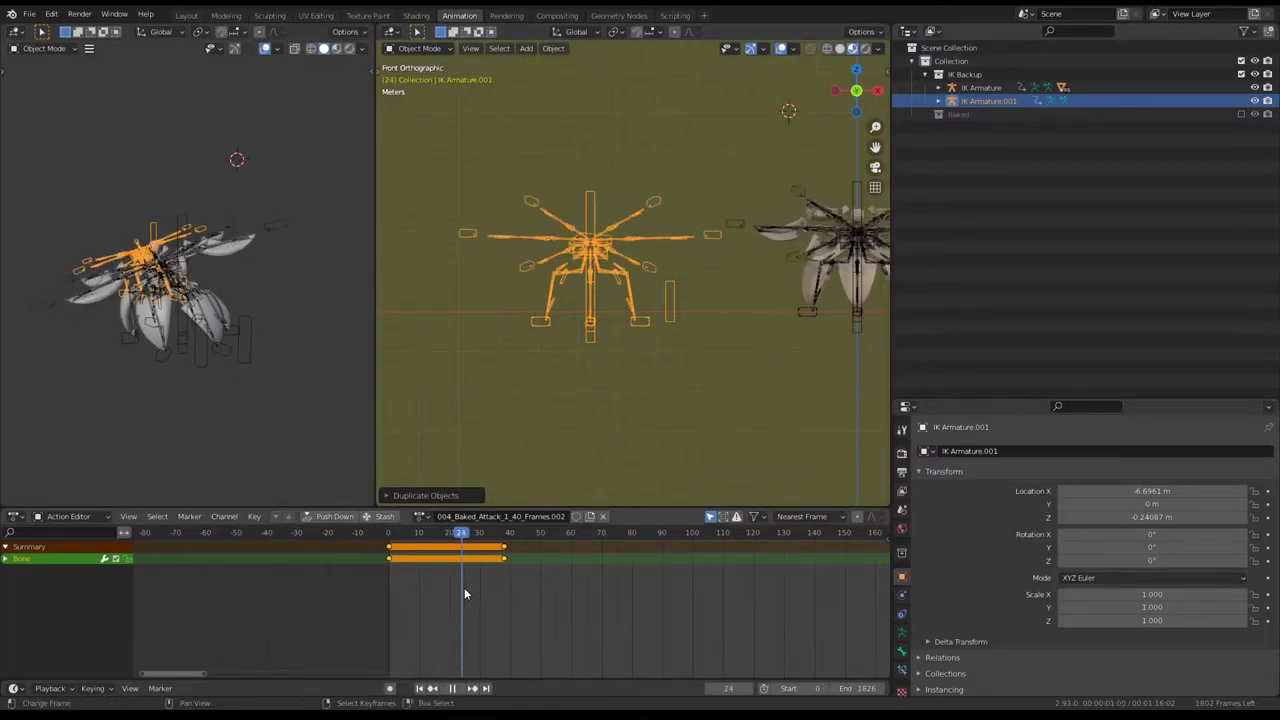
key(space)
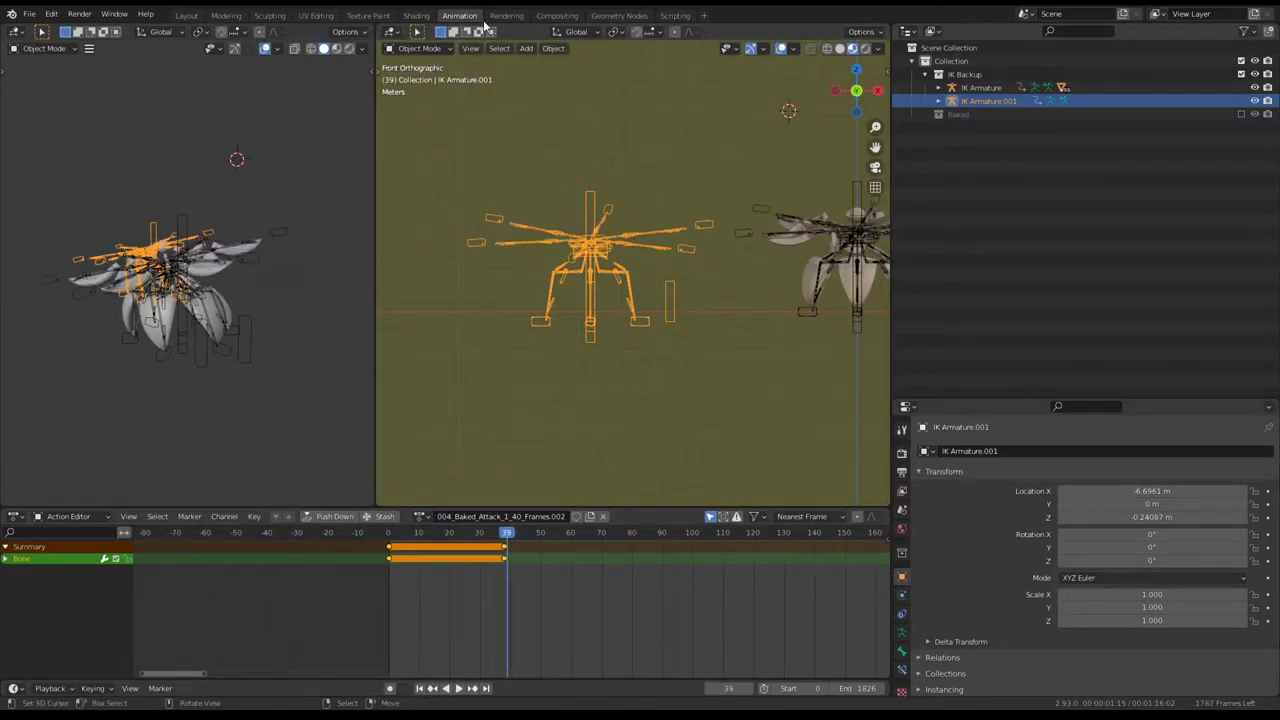
click(430, 49)
click(420, 92)
key(a)
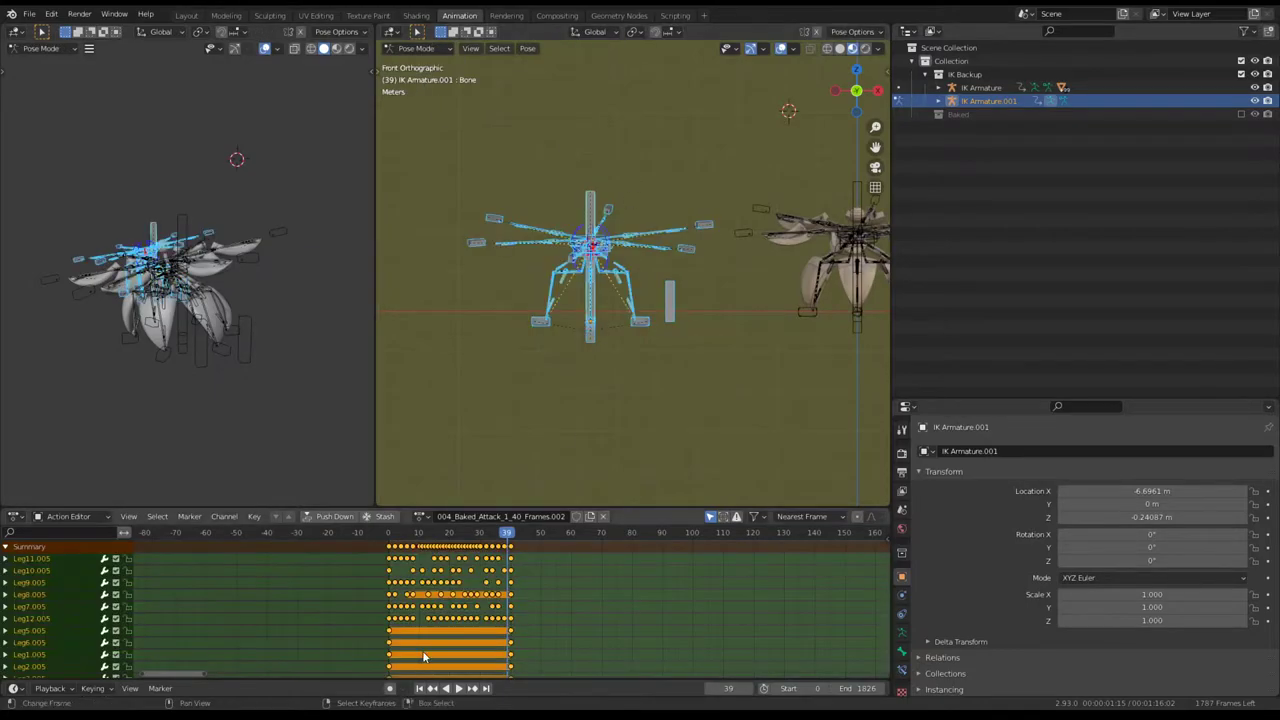
scroll(514, 571, up, 2)
scroll(514, 571, up, 1)
key(space)
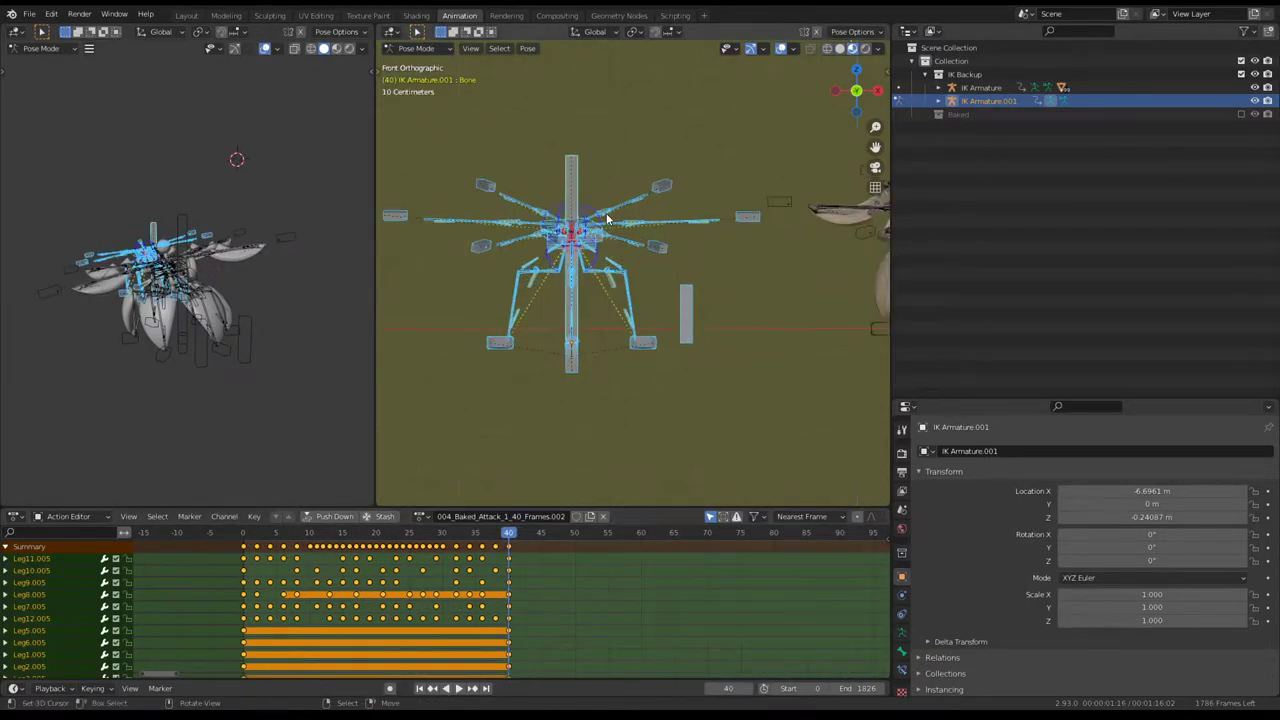
key(space)
Run Bake Action on the pose over frames 0–40 into a new action.
key(F3)
key(Return)
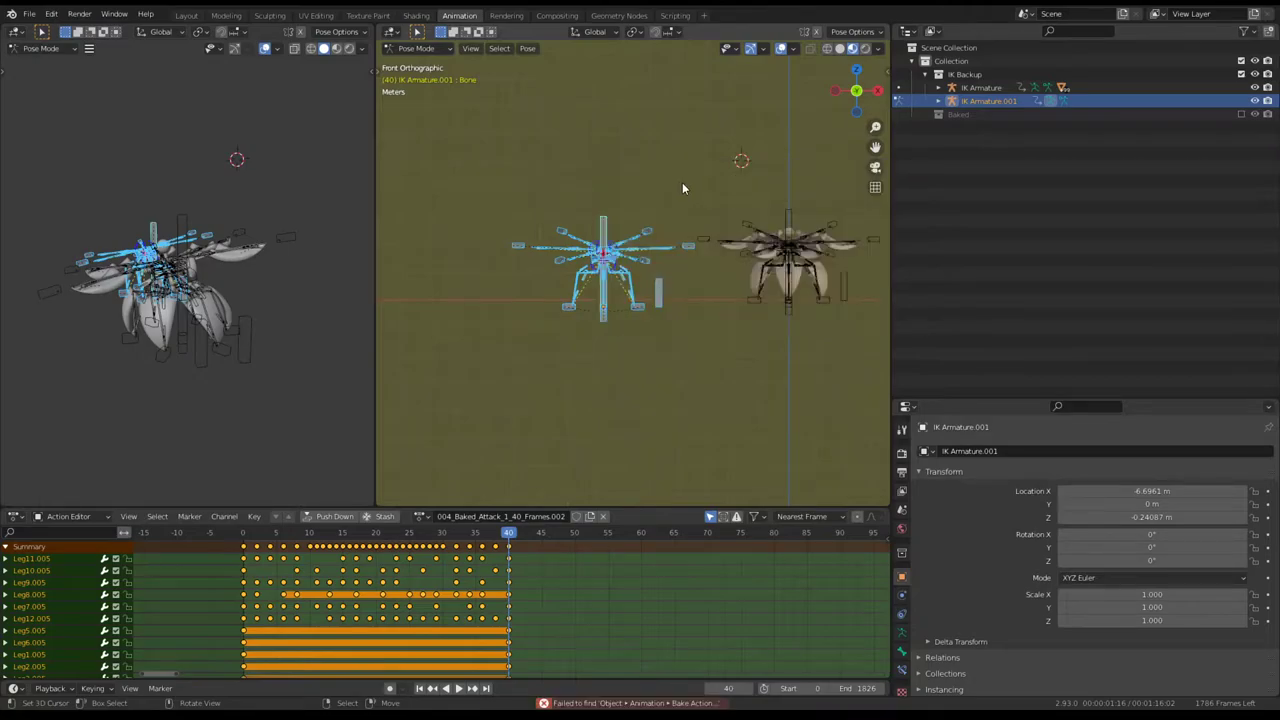
right_click(680, 177)
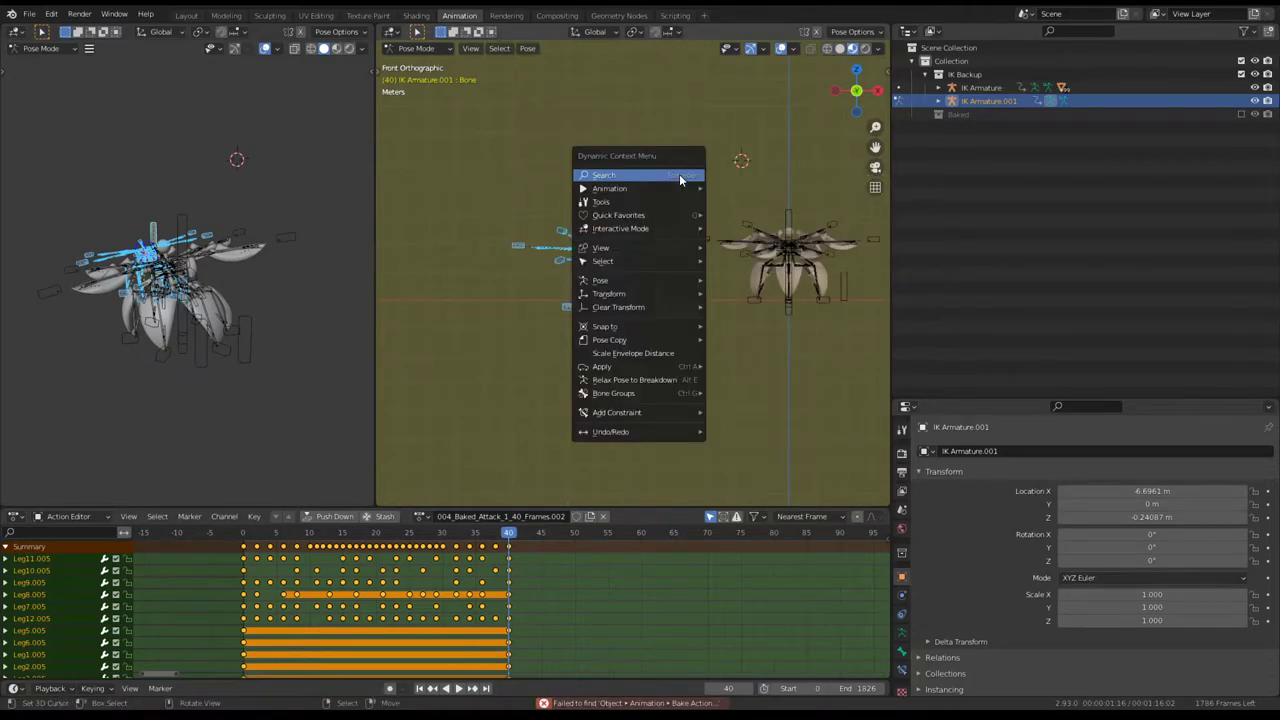
key(F3)
text(ake)
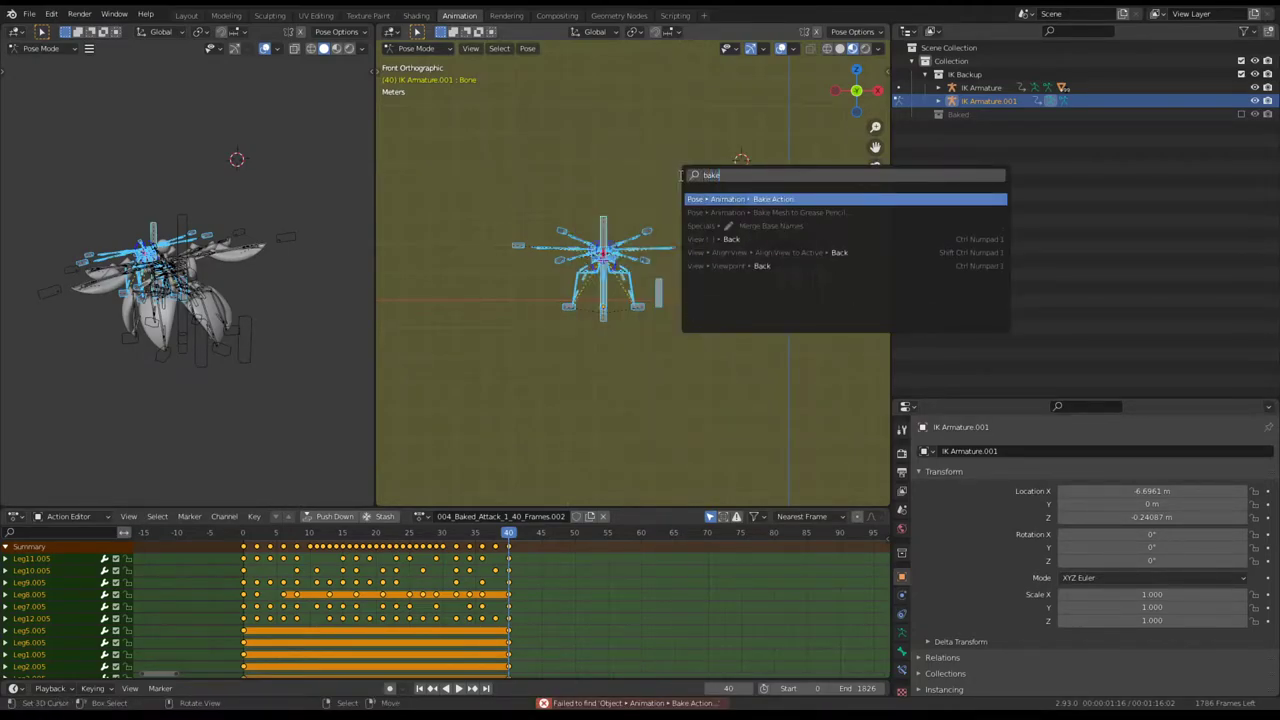
key(Return)
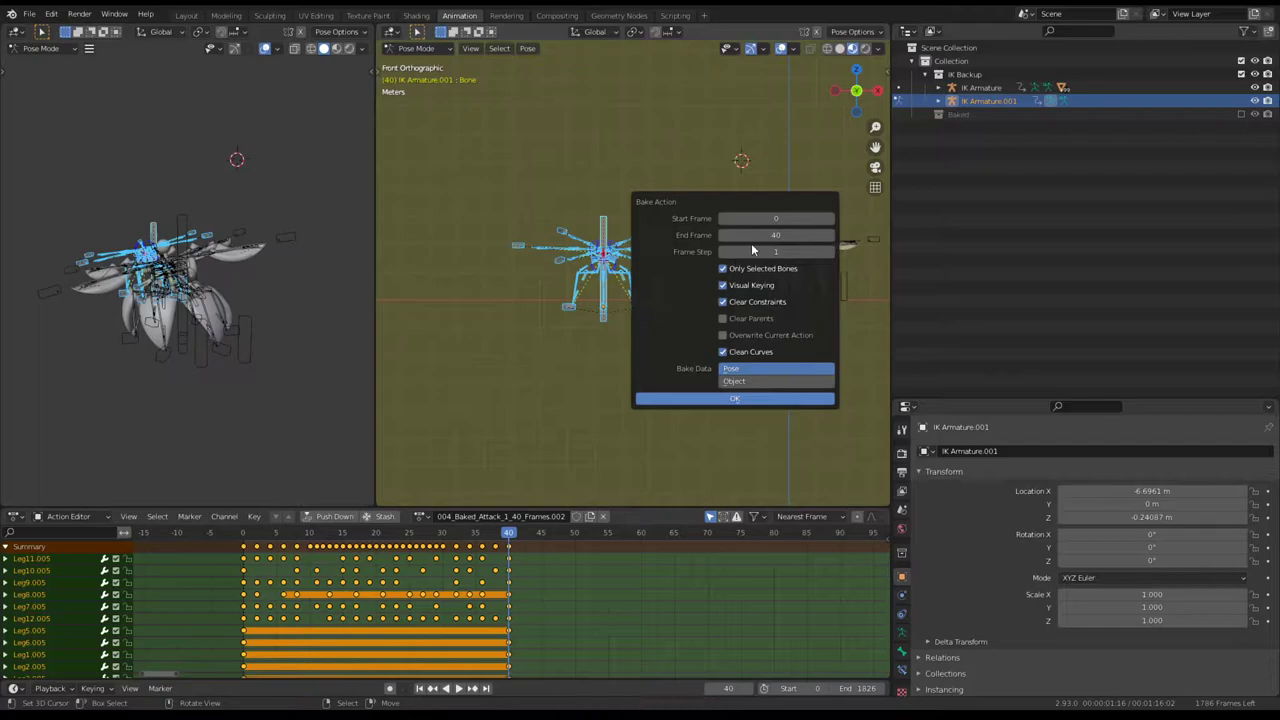
click(745, 398)
Return to Object Mode and delete the duplicate IK Armature.001.
middle_drag(745, 398, 671, 252)
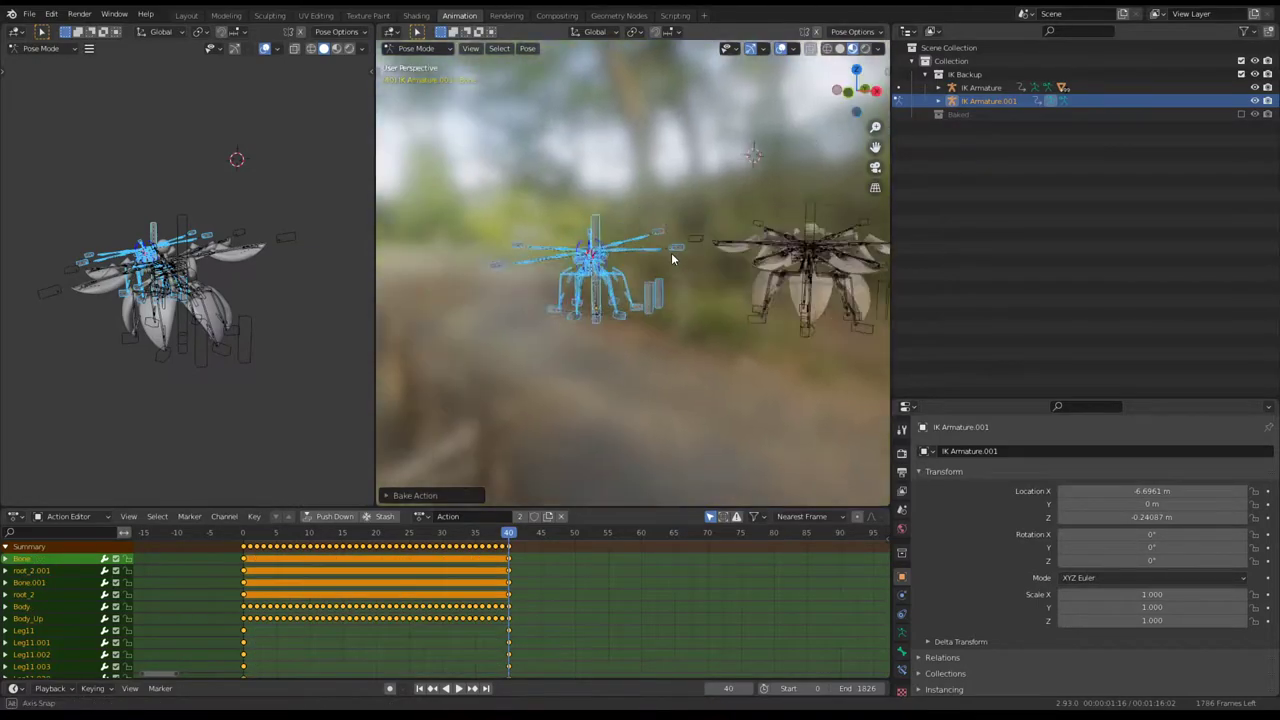
click(415, 48)
click(420, 60)
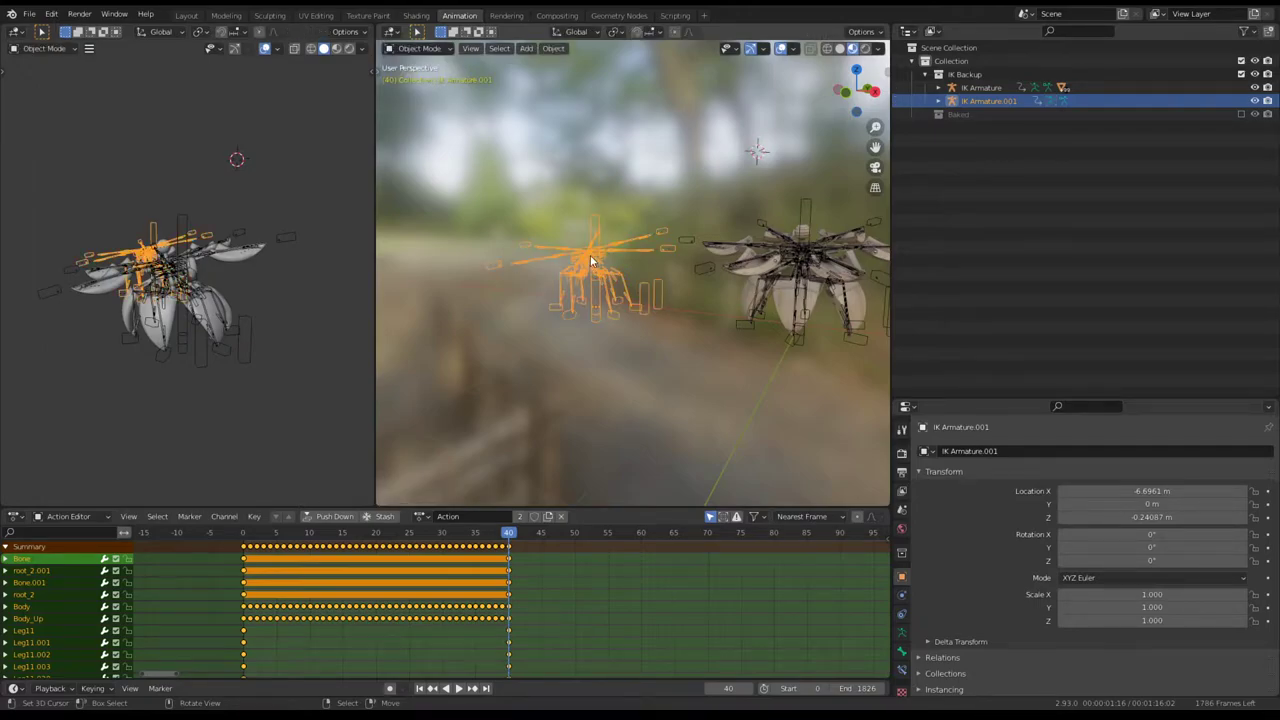
key(Delete)
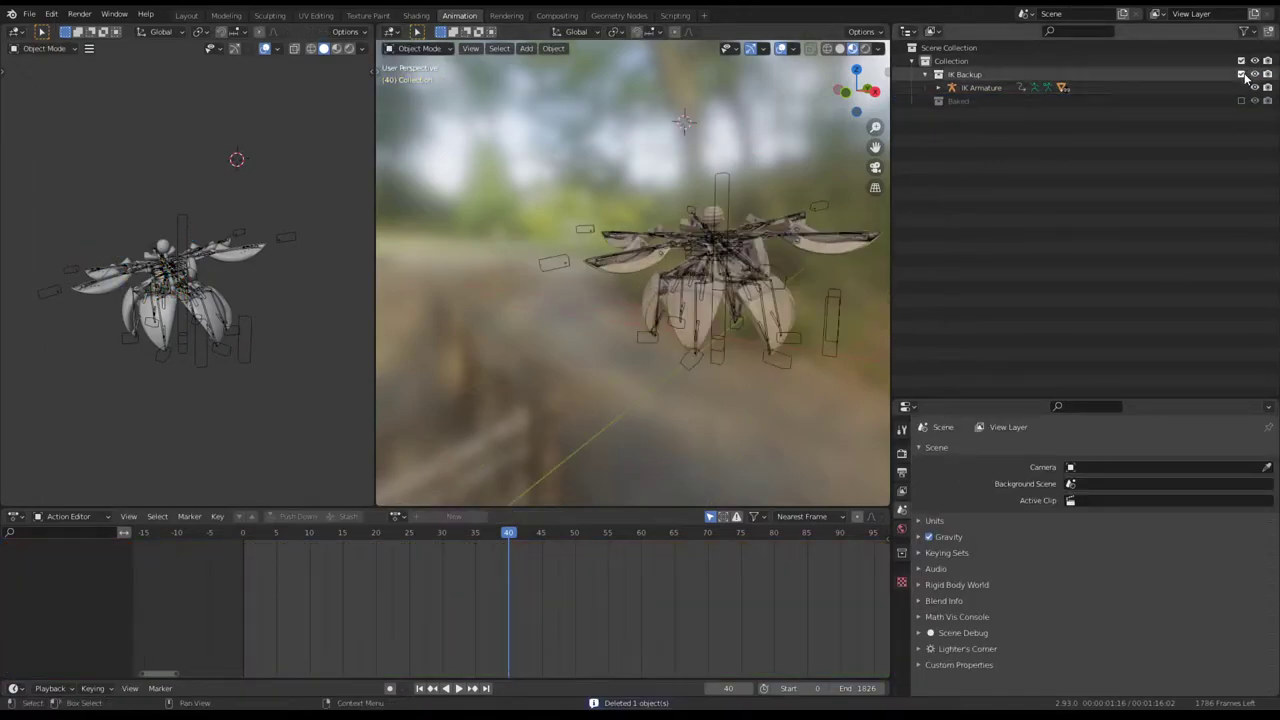
Exclude IK Backup, enable Baked, and select the baked robot's armature.
click(1241, 74)
click(1241, 101)
scroll(721, 248, up, 4)
scroll(810, 274, down, 2)
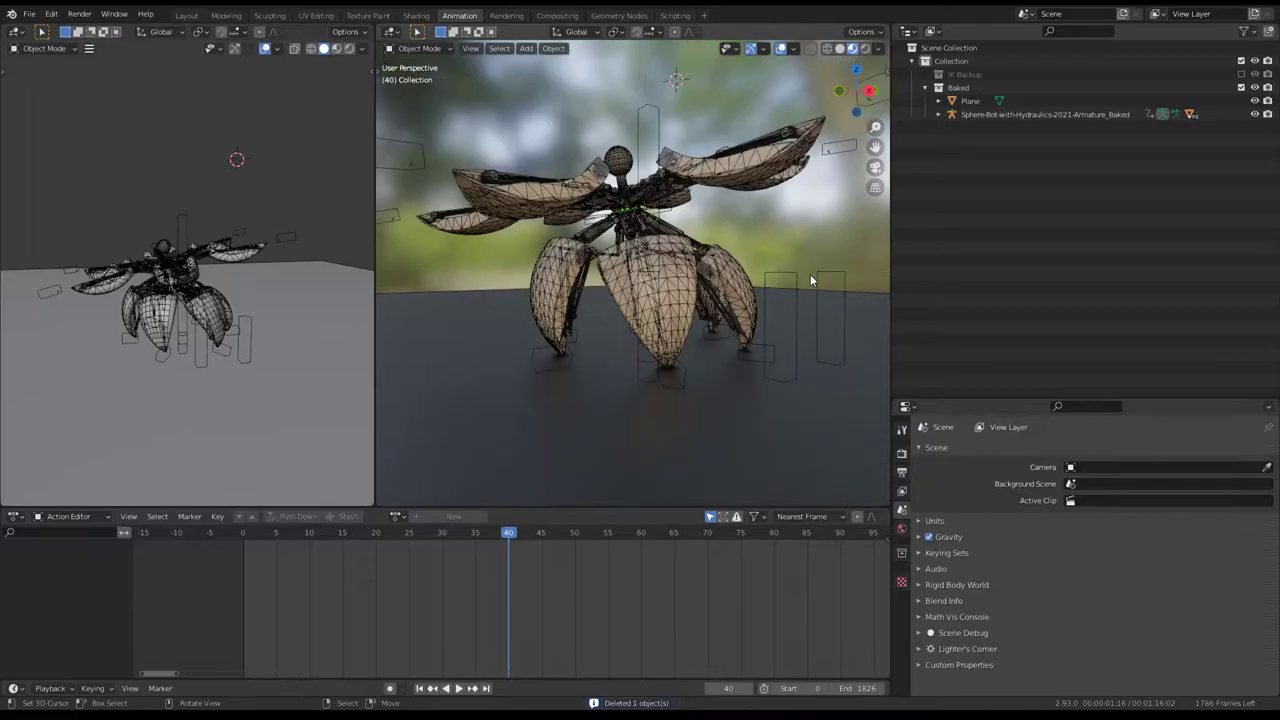
click(810, 280)
key(shift+Left)
key(space)
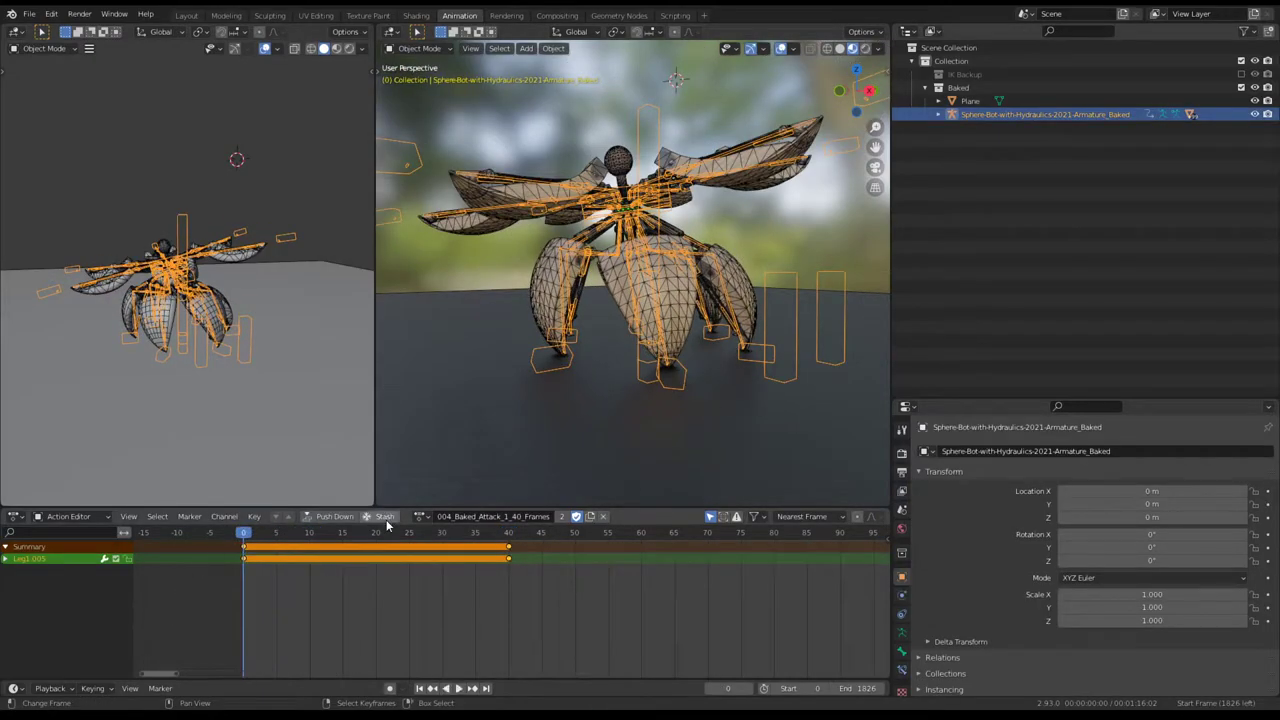
Assign the plain Action to the baked armature and play it in Right Ortho view.
click(421, 516)
click(421, 516)
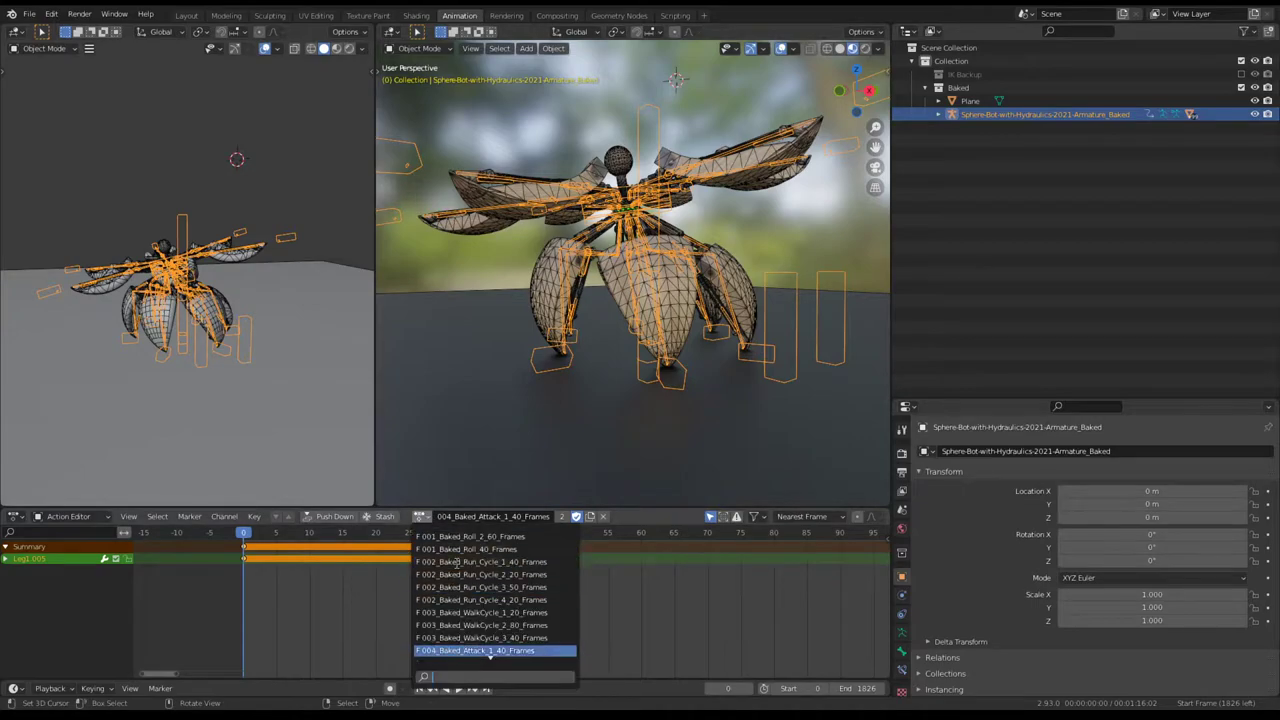
click(450, 650)
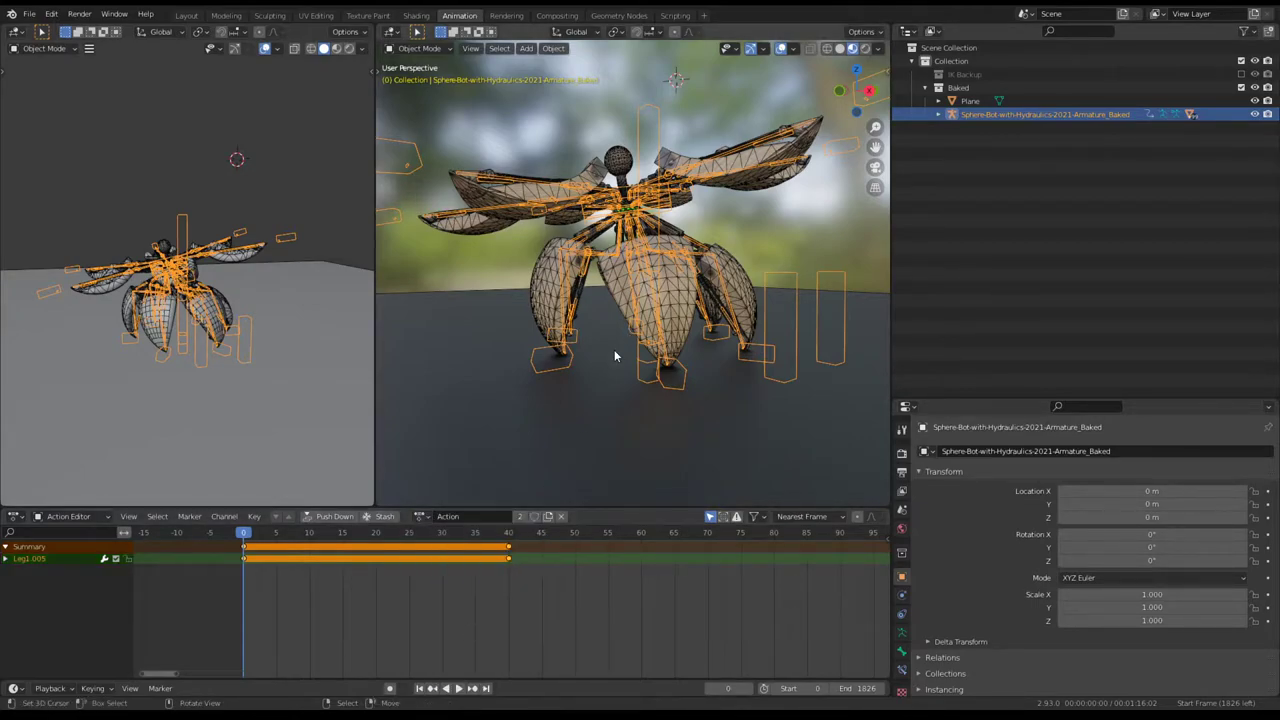
key(KP_1)
key(KP_3)
scroll(600, 340, up, 4)
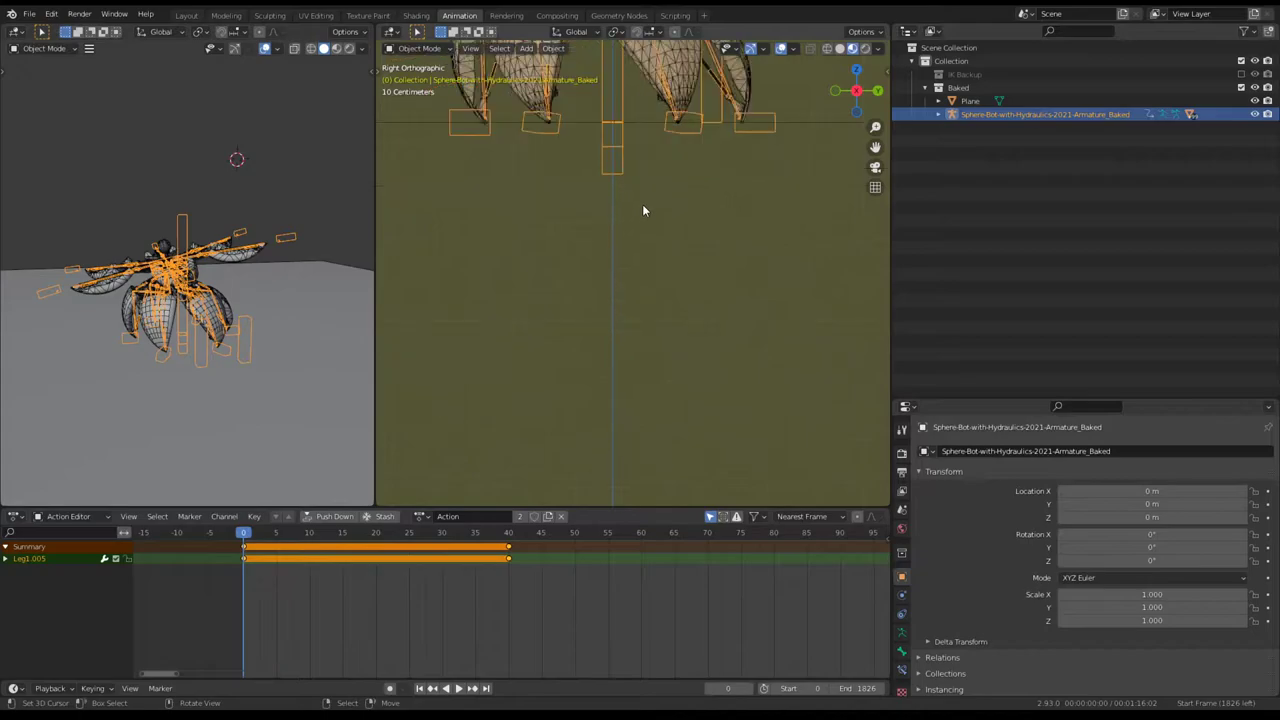
scroll(634, 358, up, 4)
key(space)
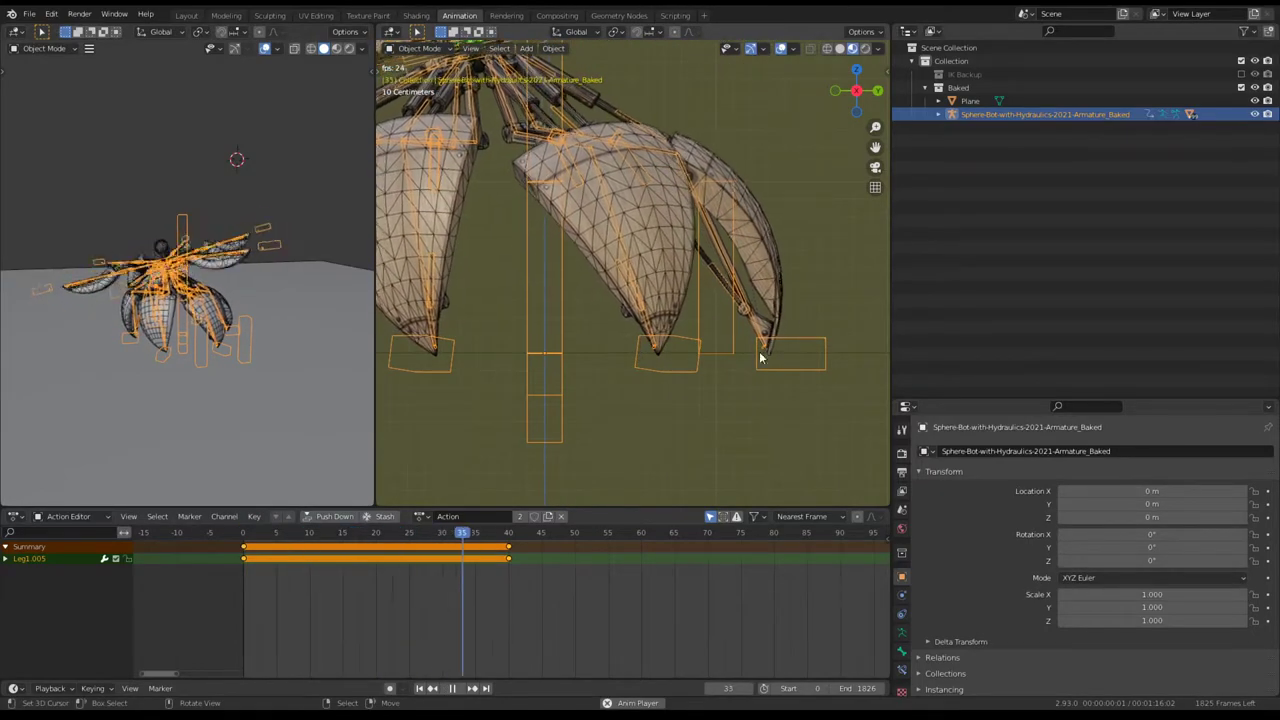
Assign 004_Baked_Attack_1_40_Frames back to the baked robot armature.
click(419, 517)
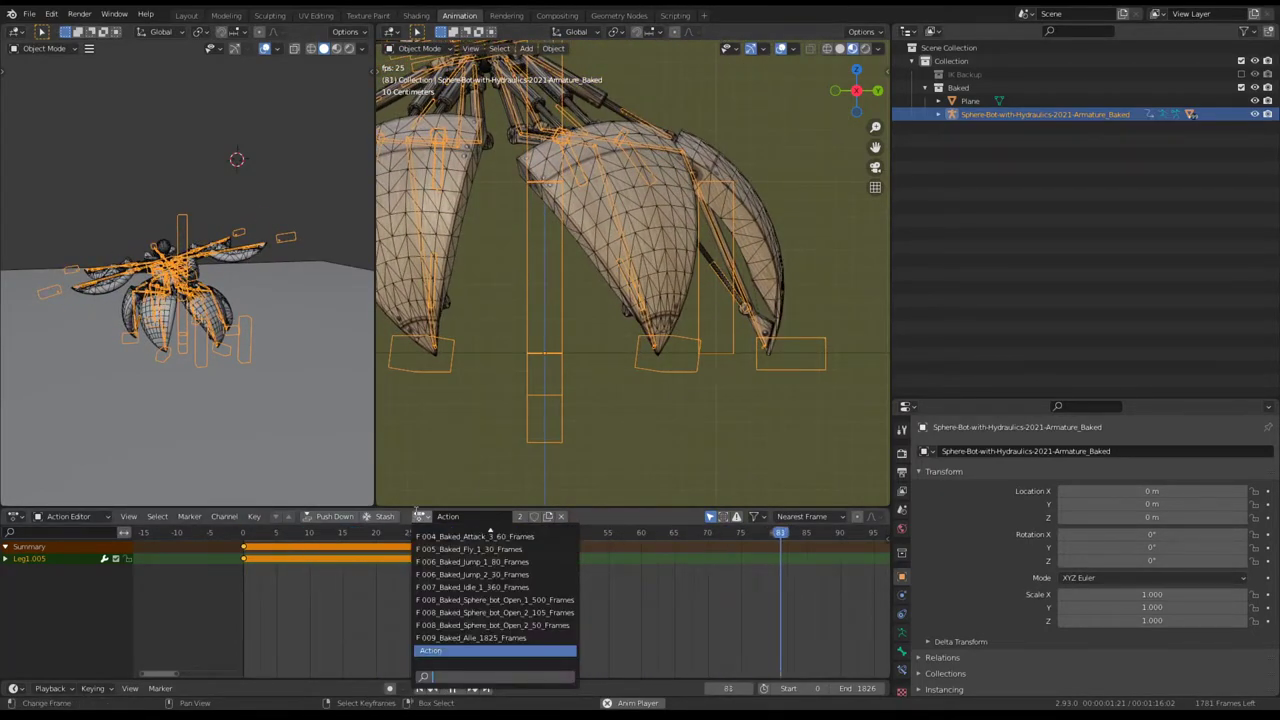
scroll(462, 572, up, 5)
scroll(462, 572, up, 5)
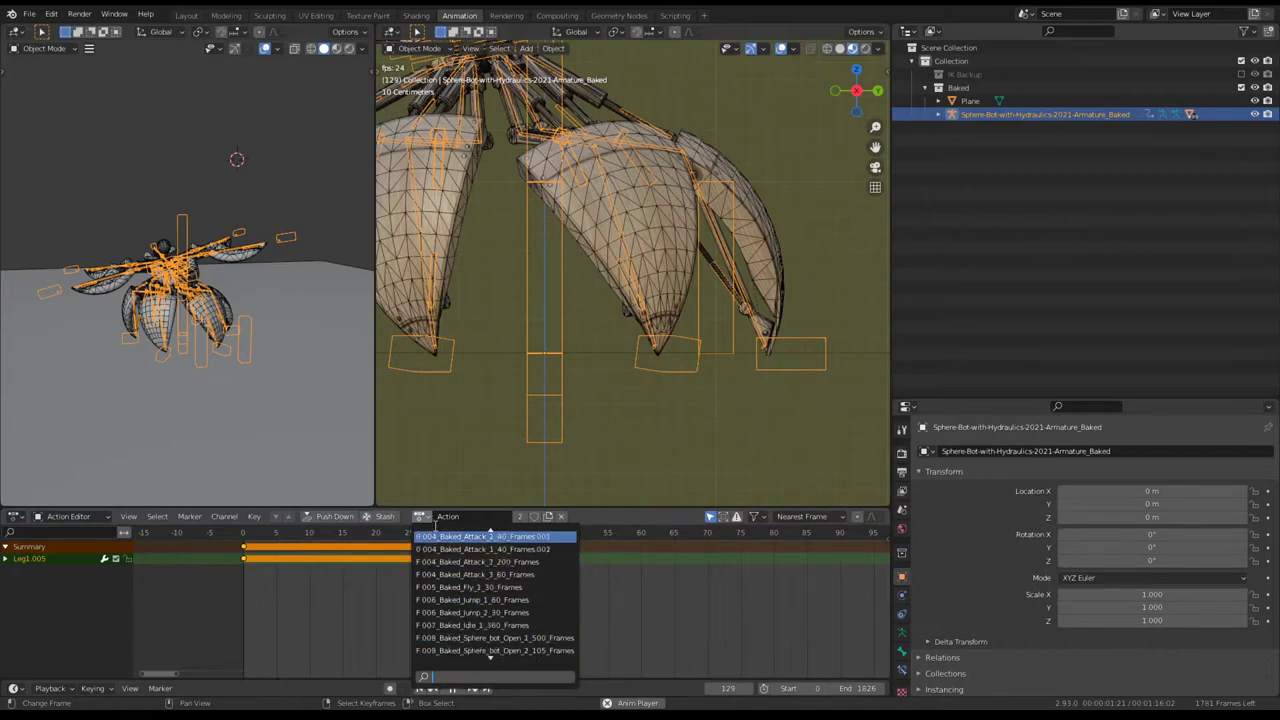
scroll(462, 572, up, 4)
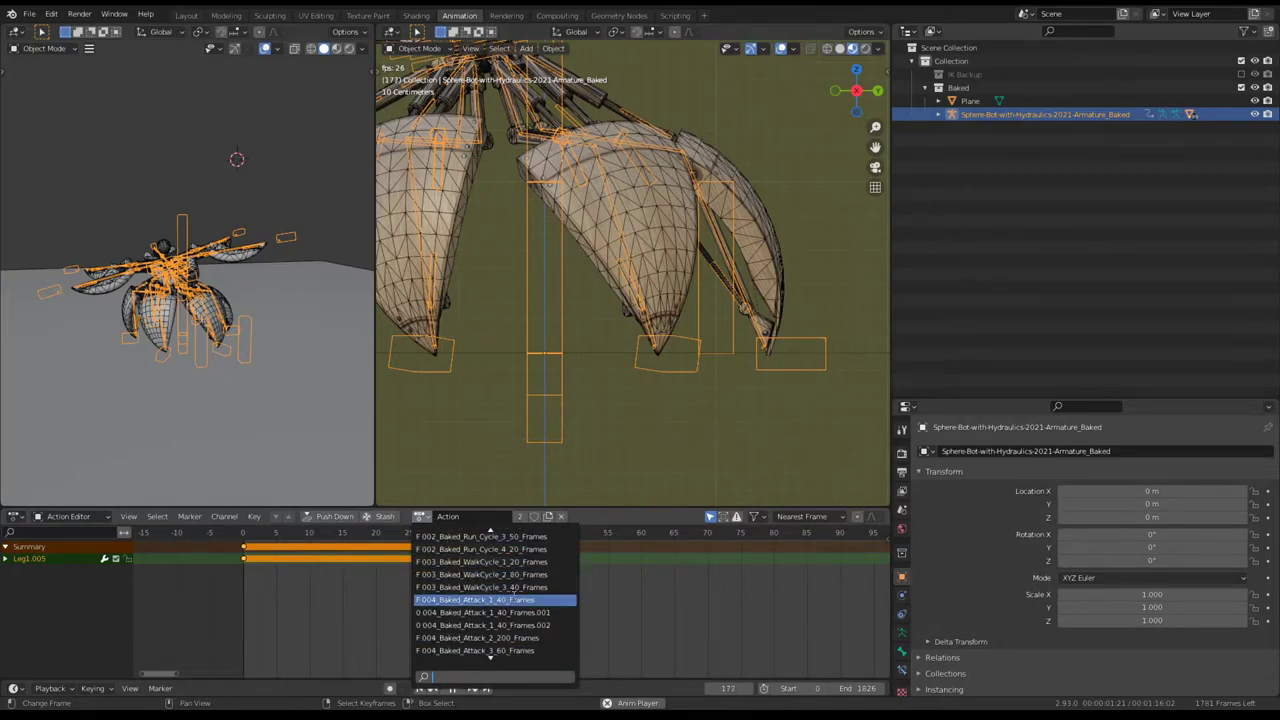
click(514, 599)
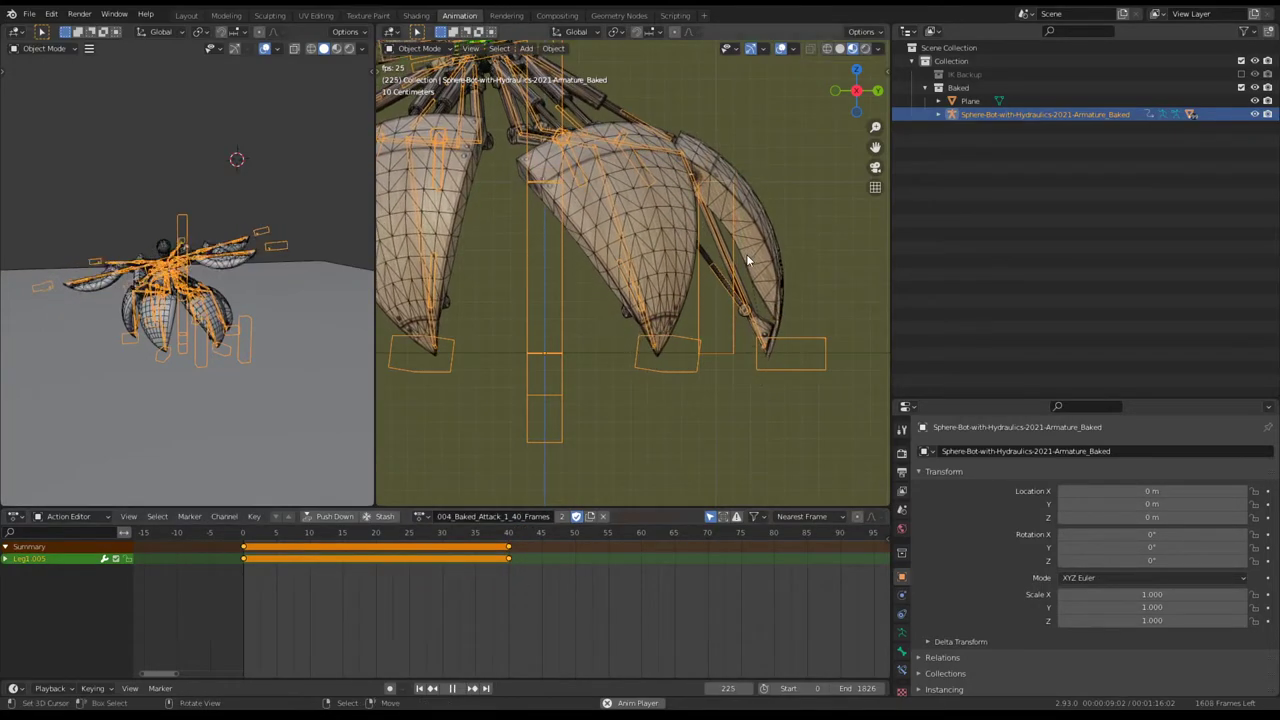
click(934, 31)
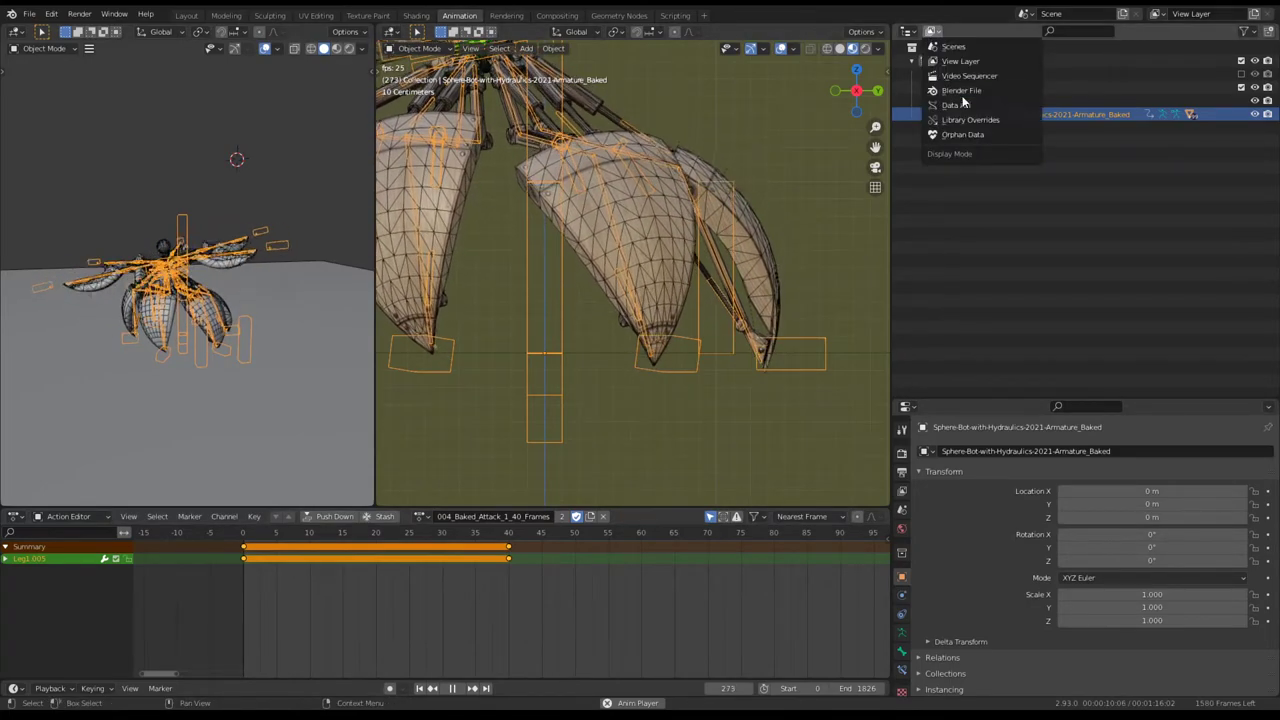
In the Outliner's Blender File view, delete the old 004_Baked_Attack_1_40_Frames and rename Action to it.
click(961, 90)
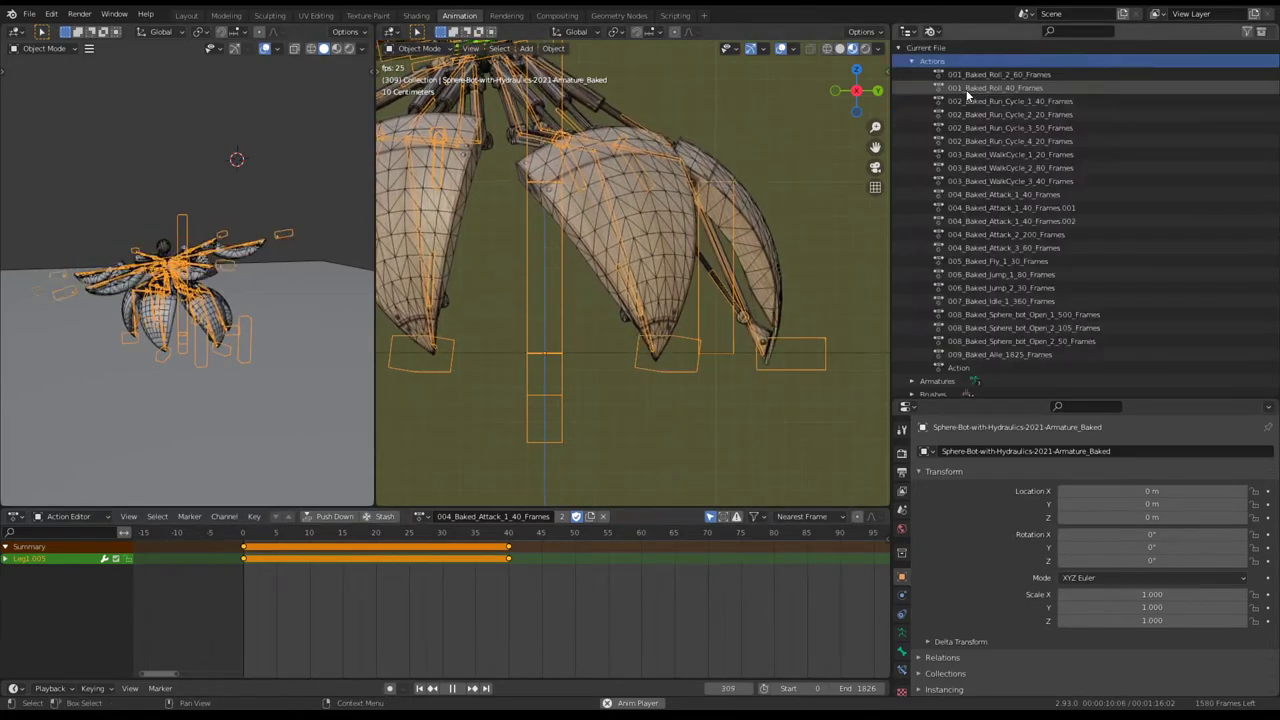
click(1026, 194)
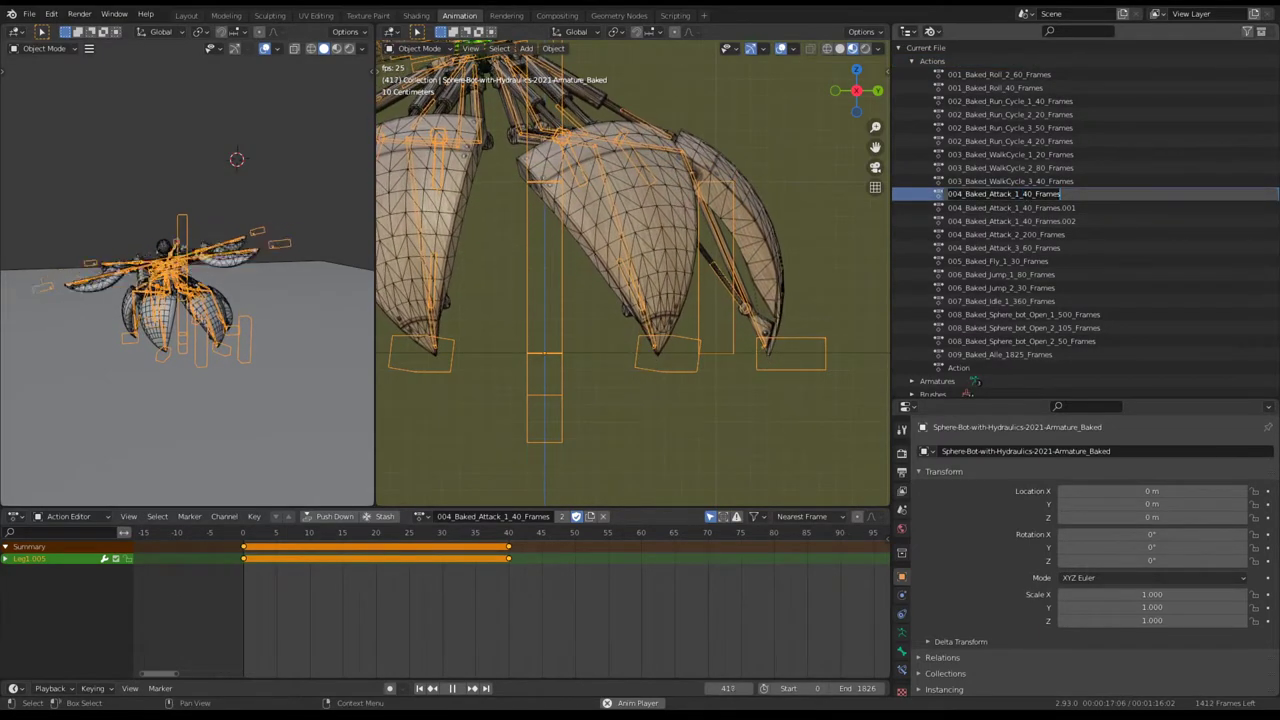
right_click(1032, 192)
click(1032, 191)
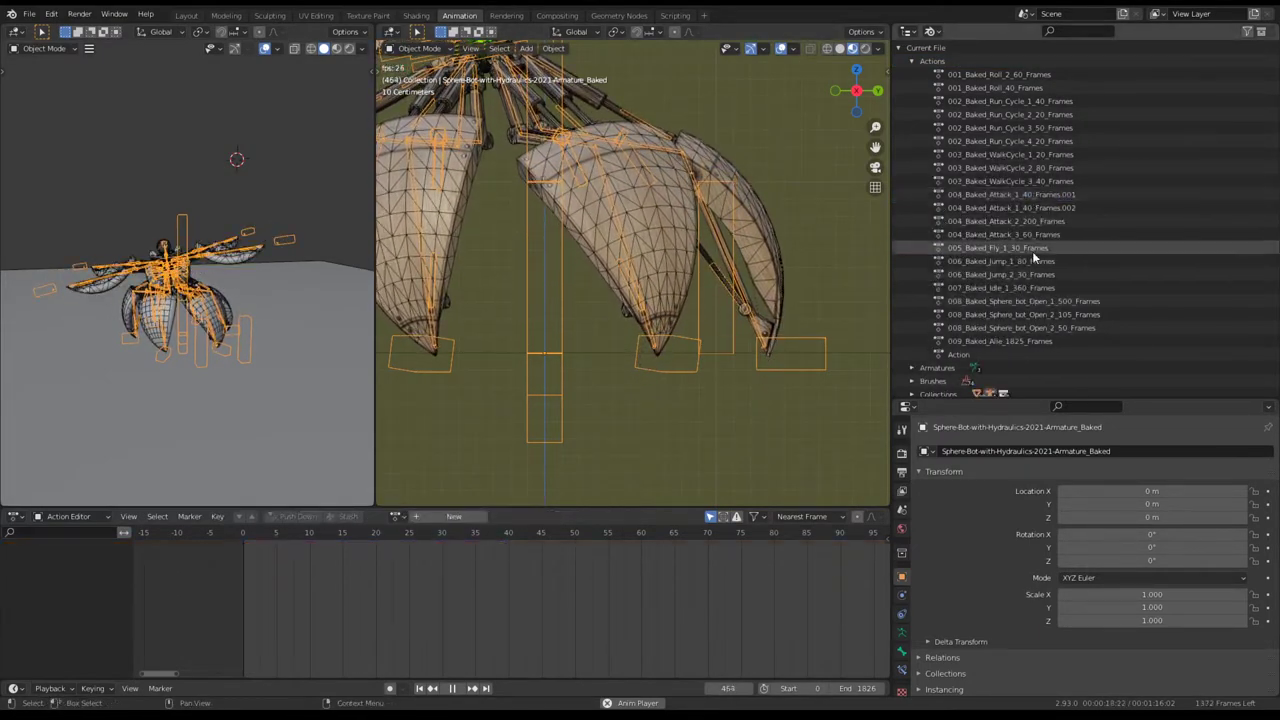
double_click(960, 354)
key(Return)
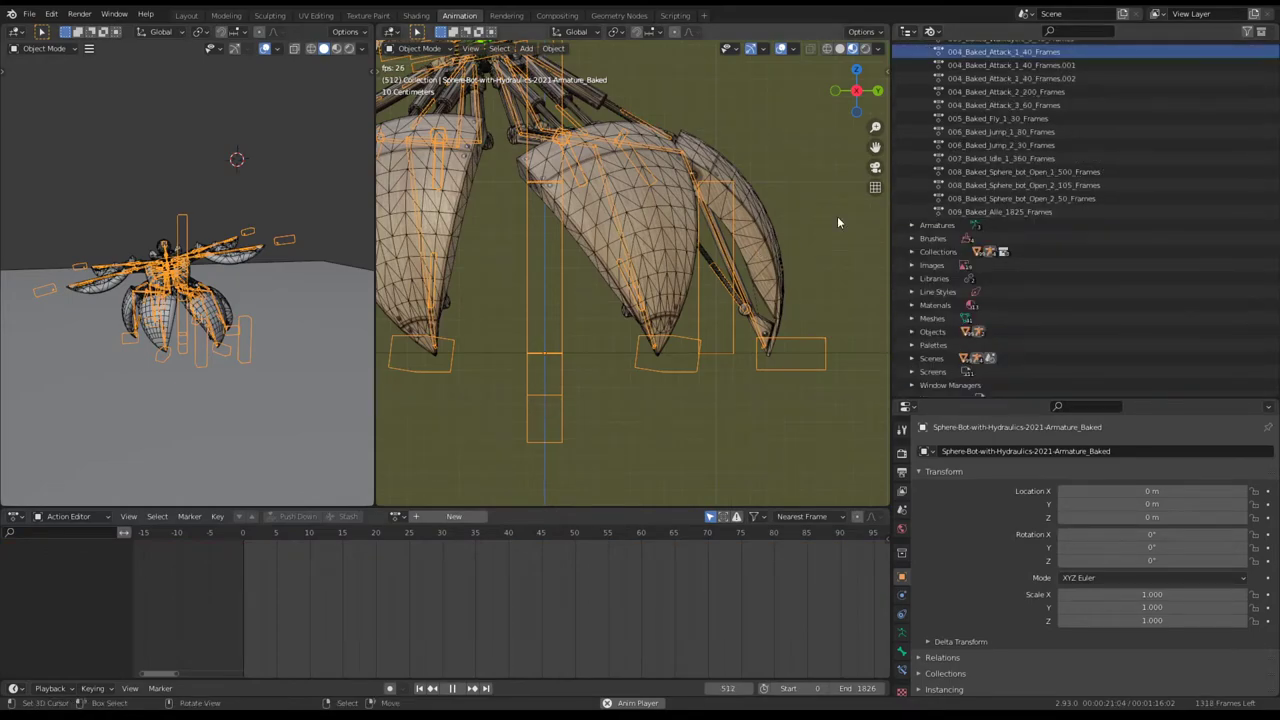
Assign the renamed 004_Baked_Attack_1_40_Frames action to the baked armature.
click(397, 516)
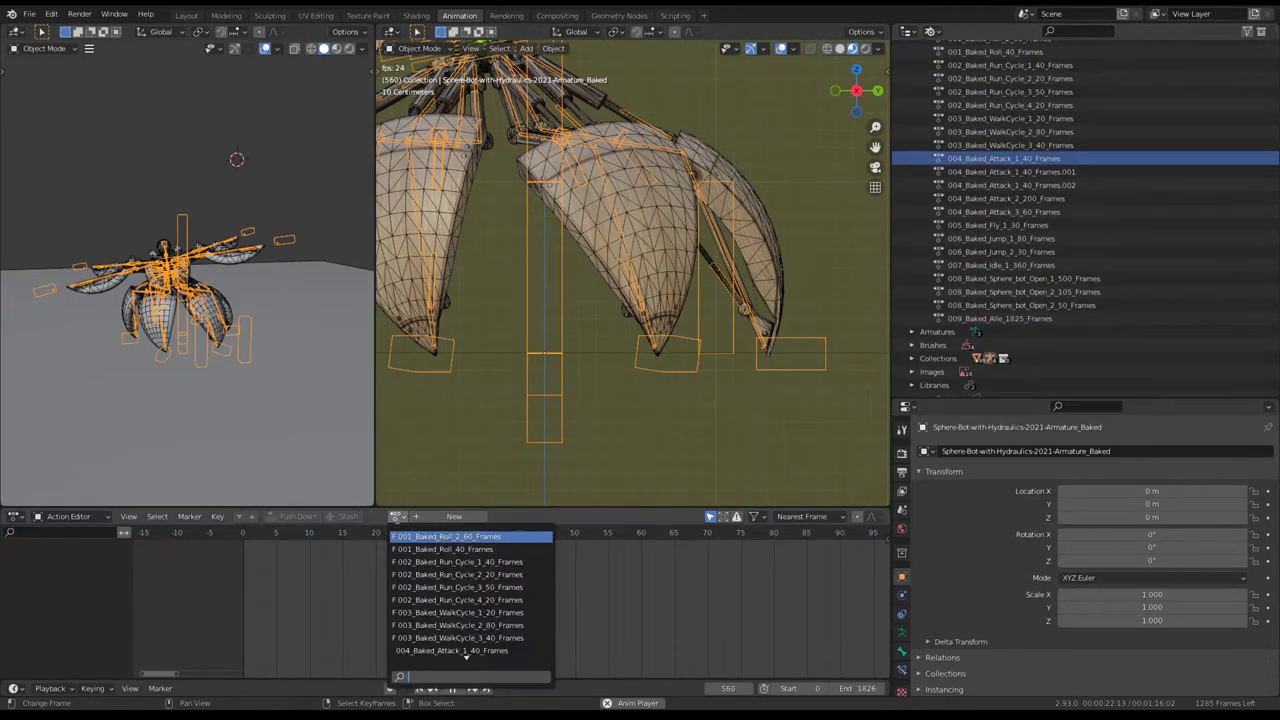
key(Down)
key(Down)
key(Down)
key(Down)
key(Down)
key(Down)
key(Down)
key(Down)
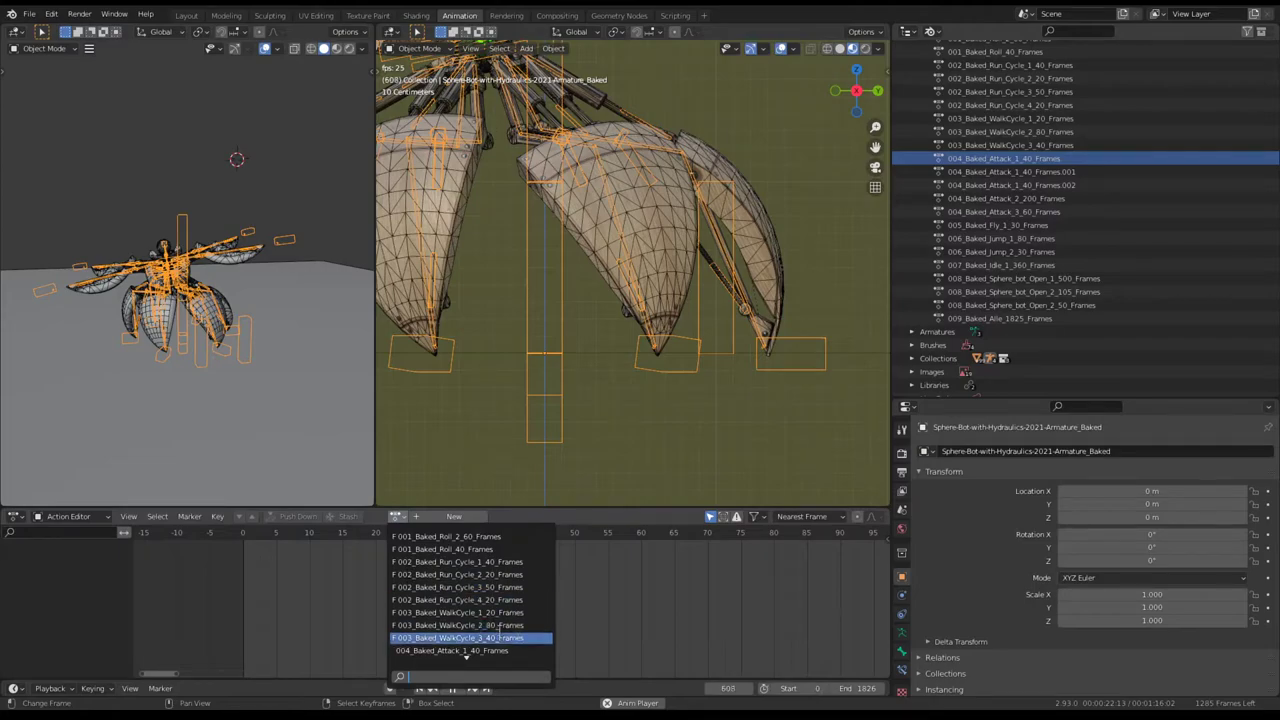
key(Down)
click(466, 650)
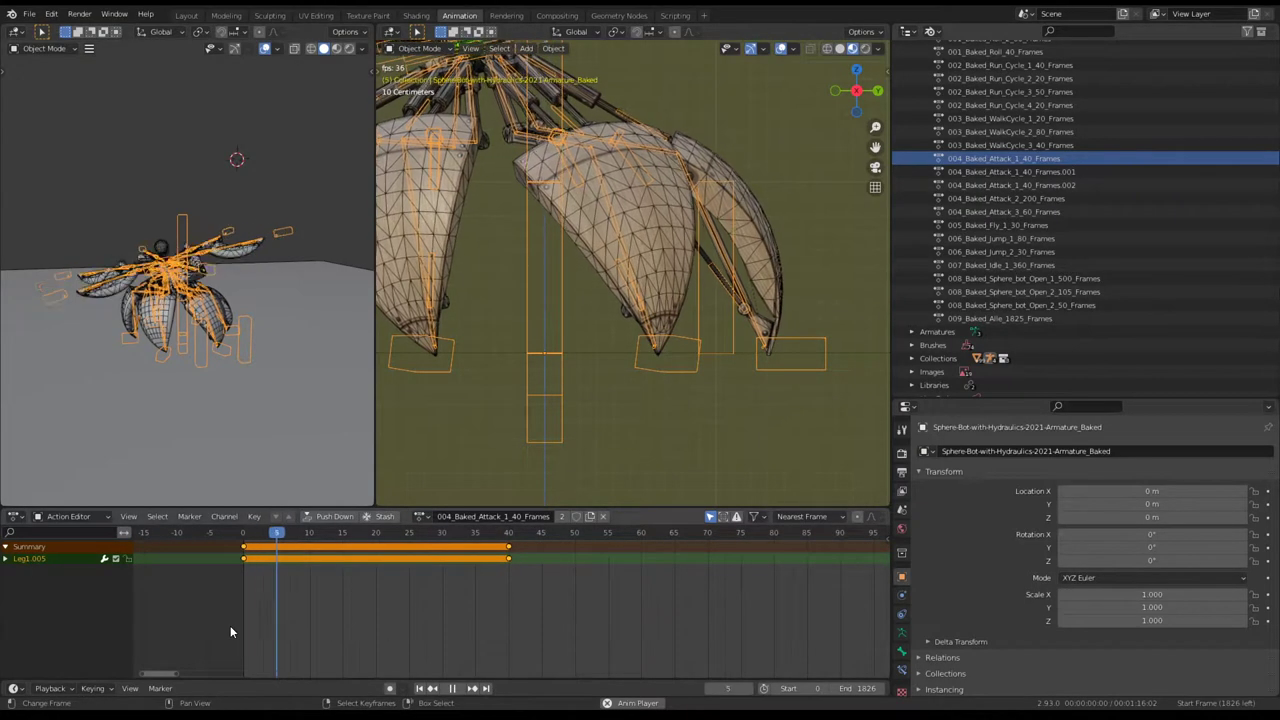
Switch to Material Preview and hide overlays to view the clean robot.
click(852, 48)
middle_drag(566, 188, 700, 150)
scroll(700, 150, down, 4)
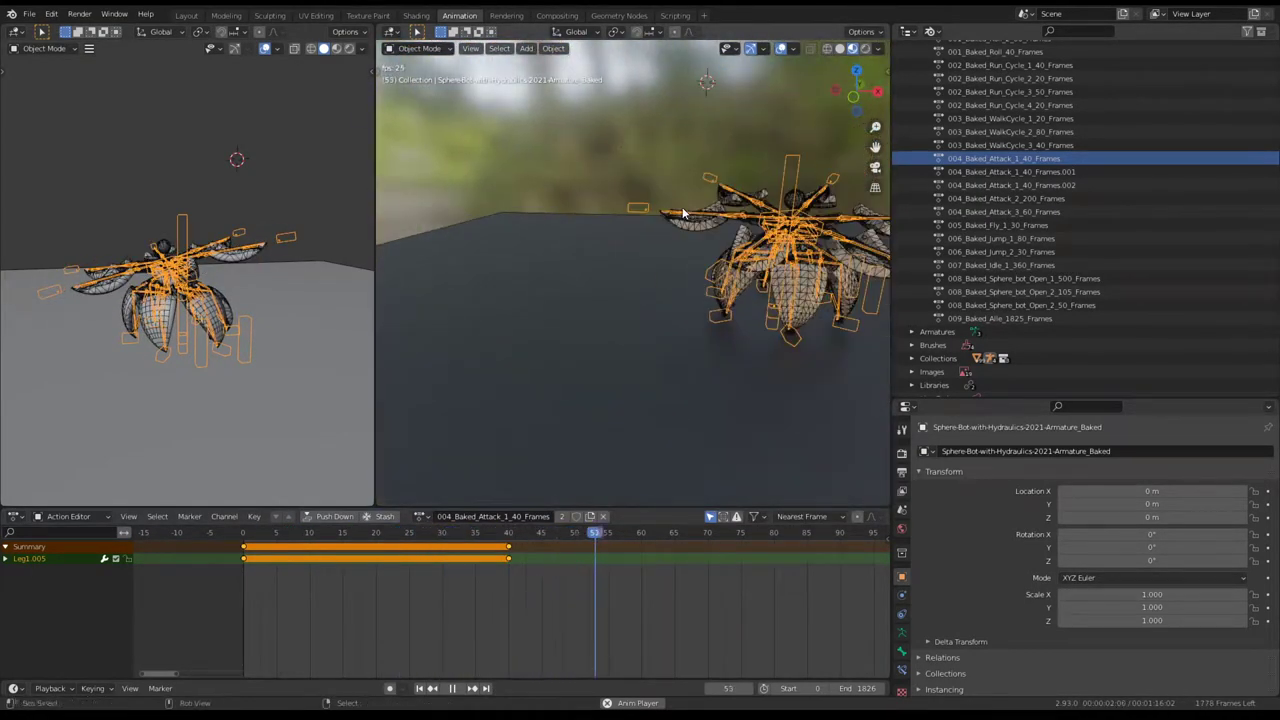
click(781, 48)
scroll(697, 238, up, 3)
middle_drag(697, 238, 682, 211)
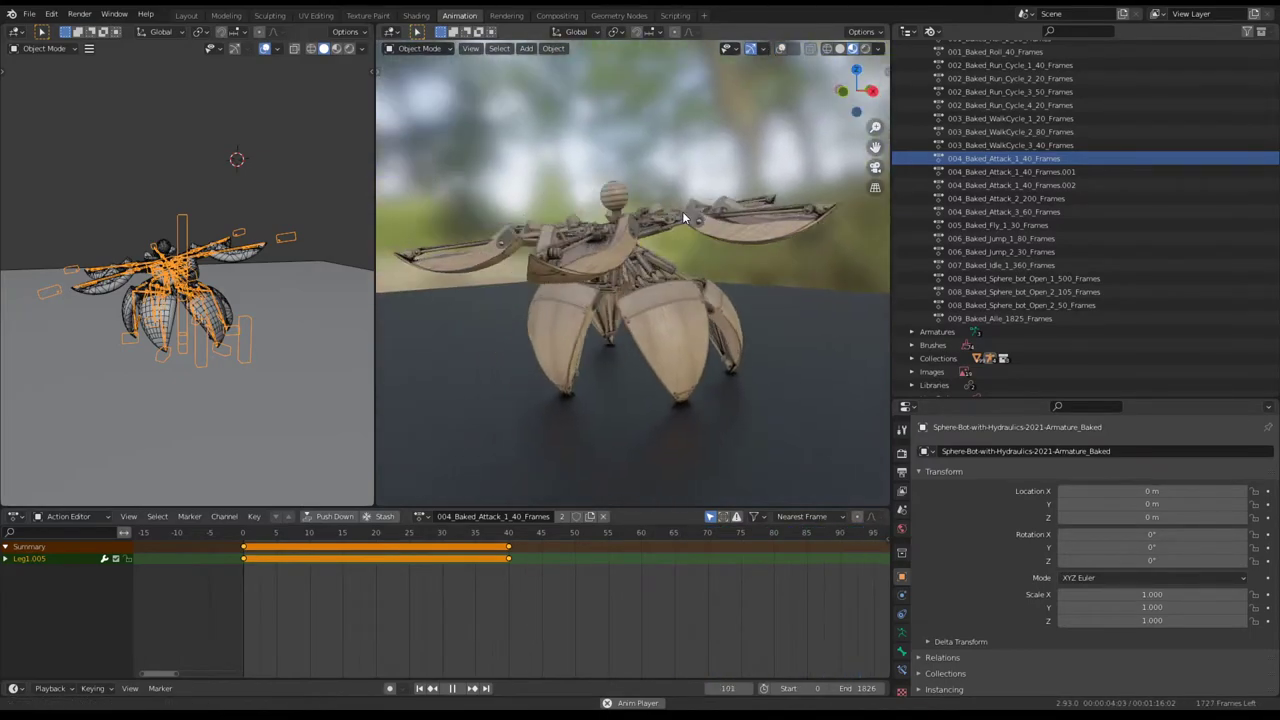
scroll(129, 87, up, 3)
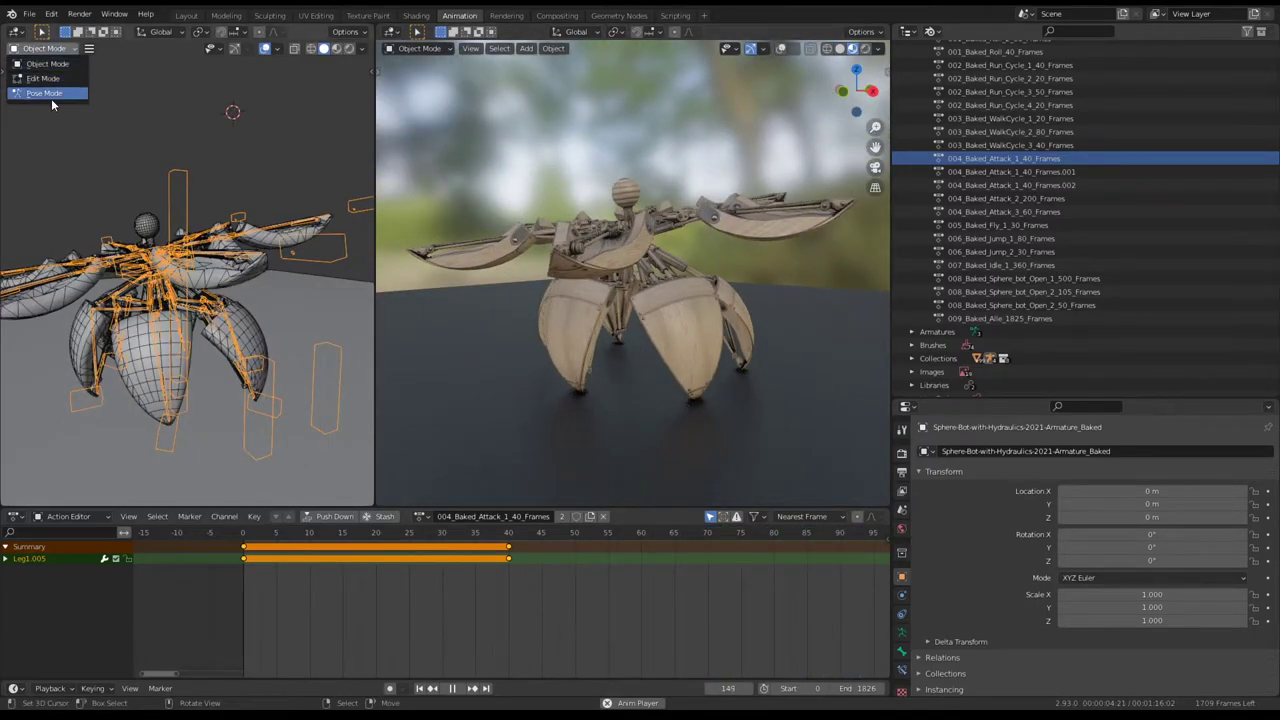
Select all bones in Pose Mode and apply Make Cyclic (F-Modifier) to the attack keyframes.
click(51, 93)
key(a)
click(228, 601)
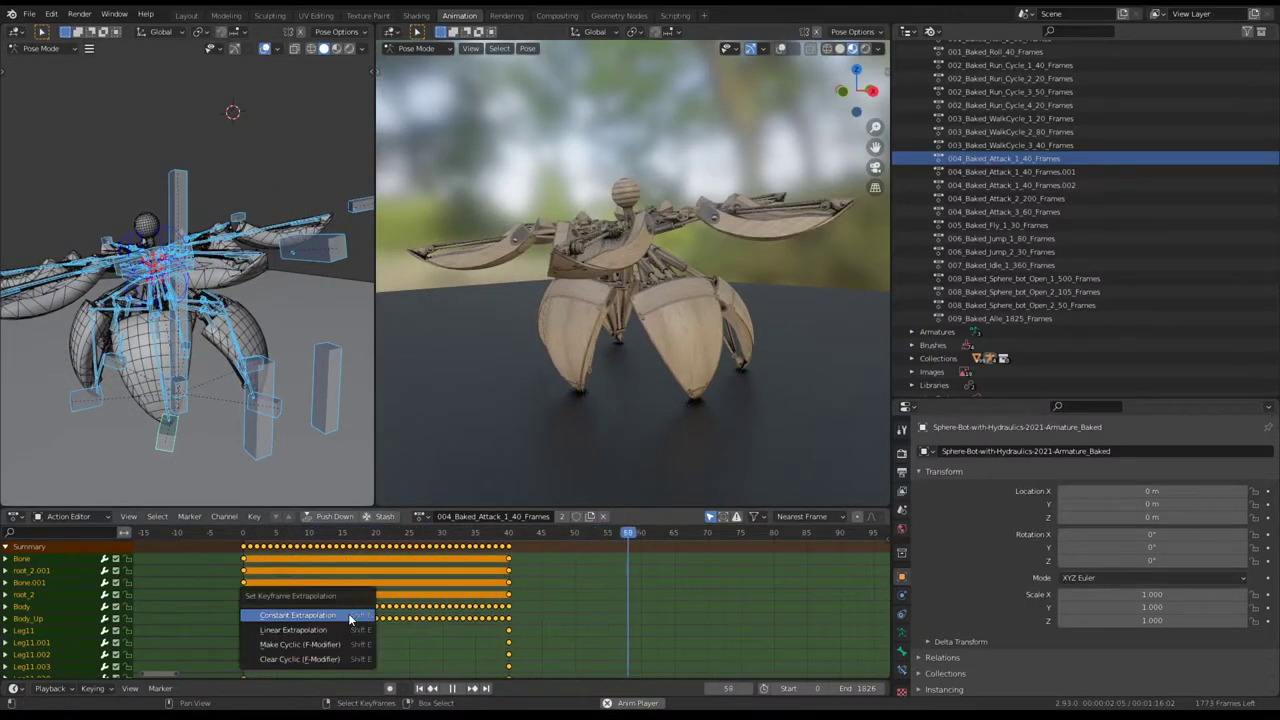
click(323, 650)
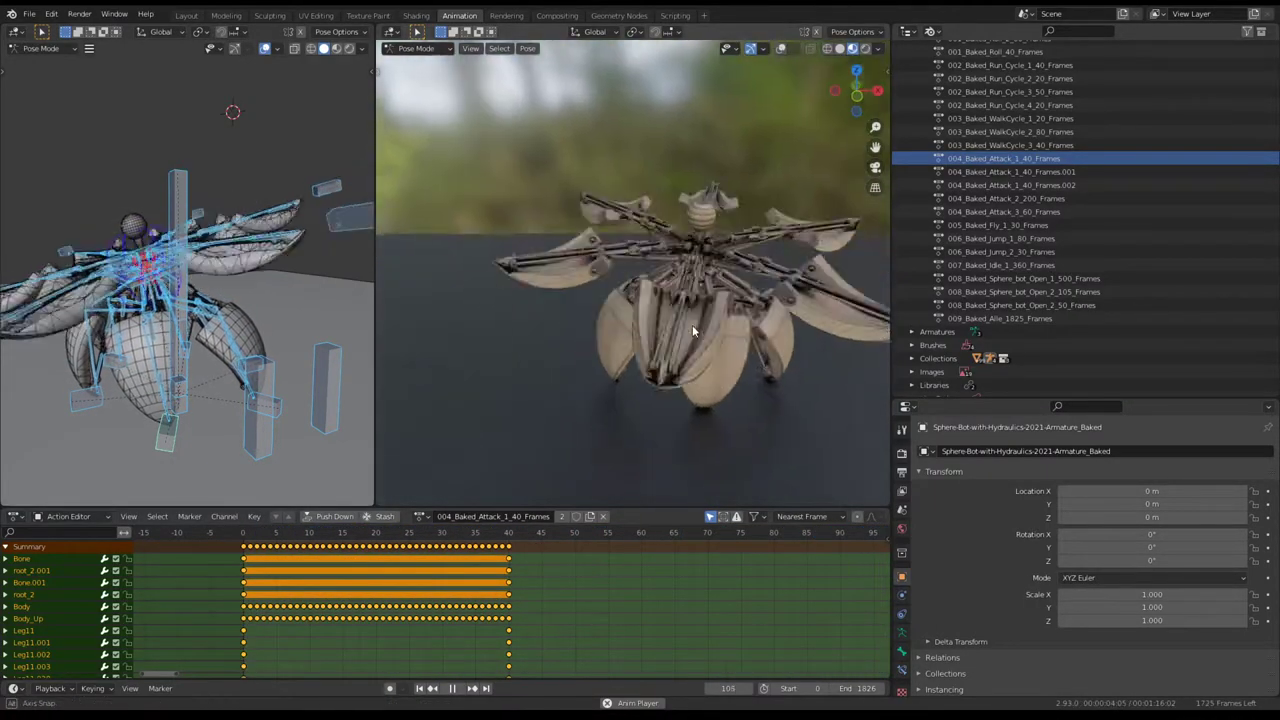
mouse_move(617, 282)
middle_down()
mouse_move(646, 372)
mouse_move(571, 339)
mouse_move(662, 330)
mouse_move(616, 286)
mouse_move(494, 295)
middle_up()
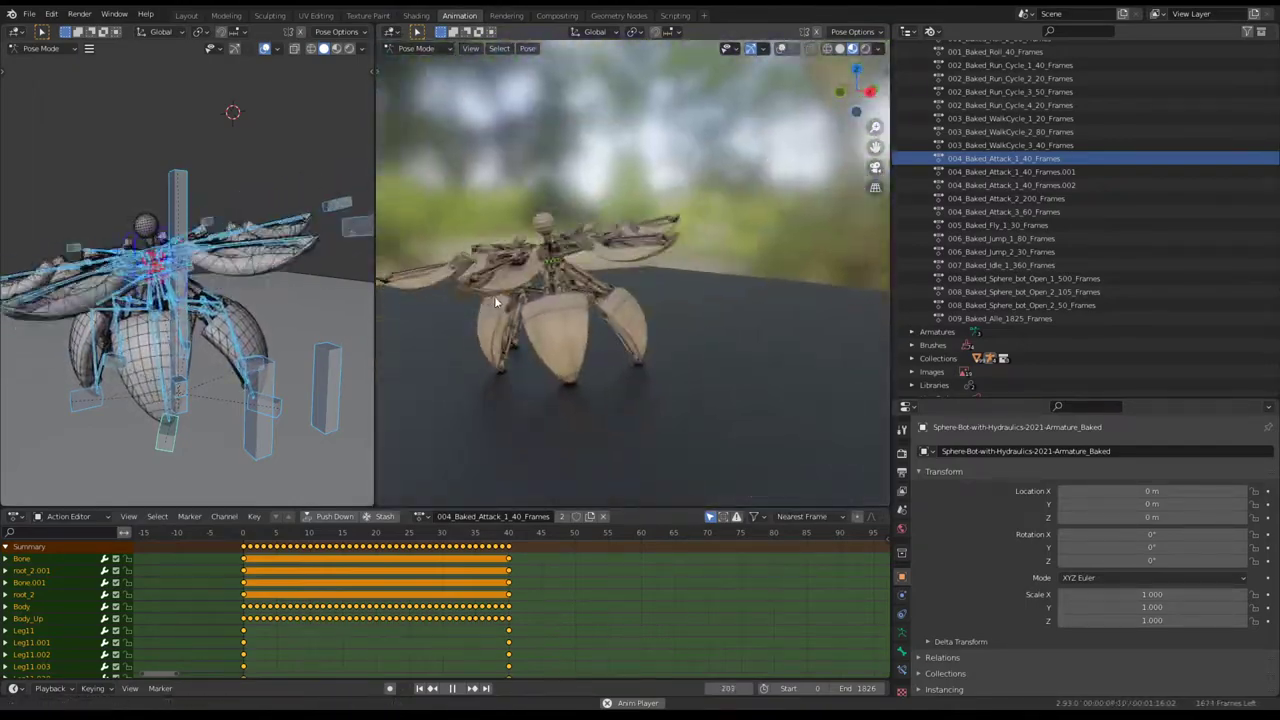
Select the 004_Baked_Attack_1_40_Frames .001 and .002 duplicates in the Outliner and delete them.
scroll(1000, 148, up, 3)
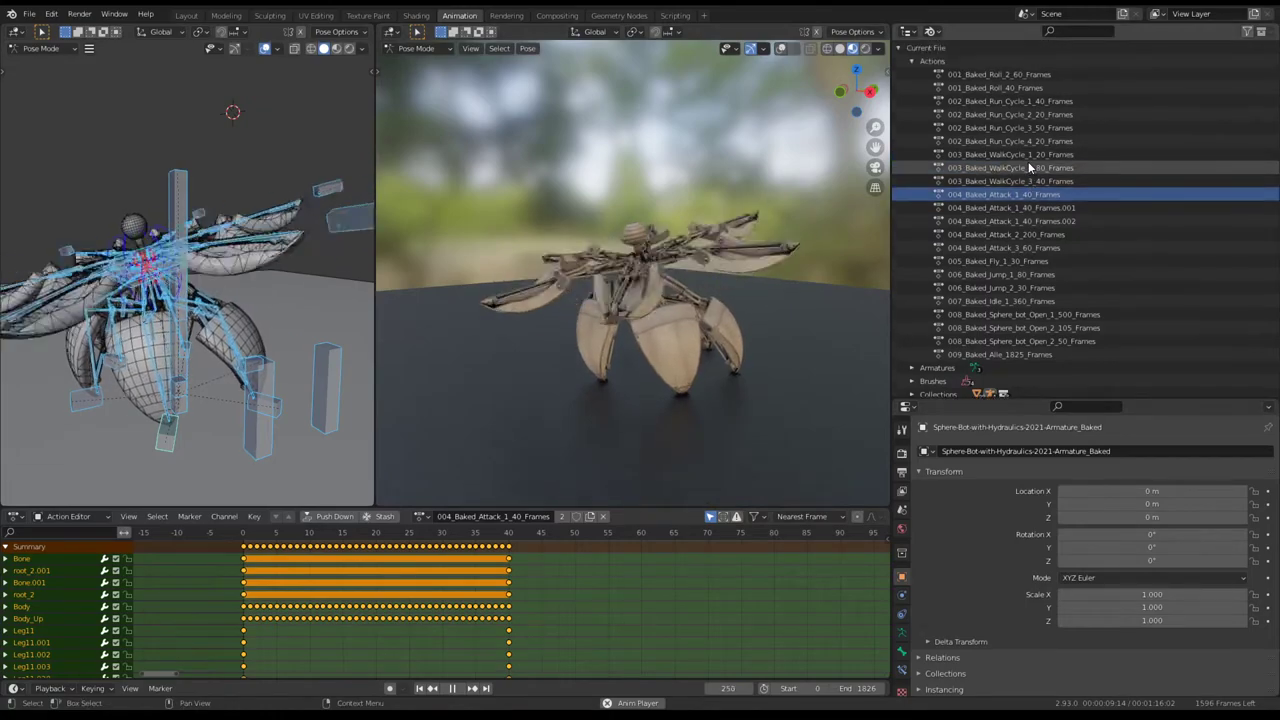
click(422, 516)
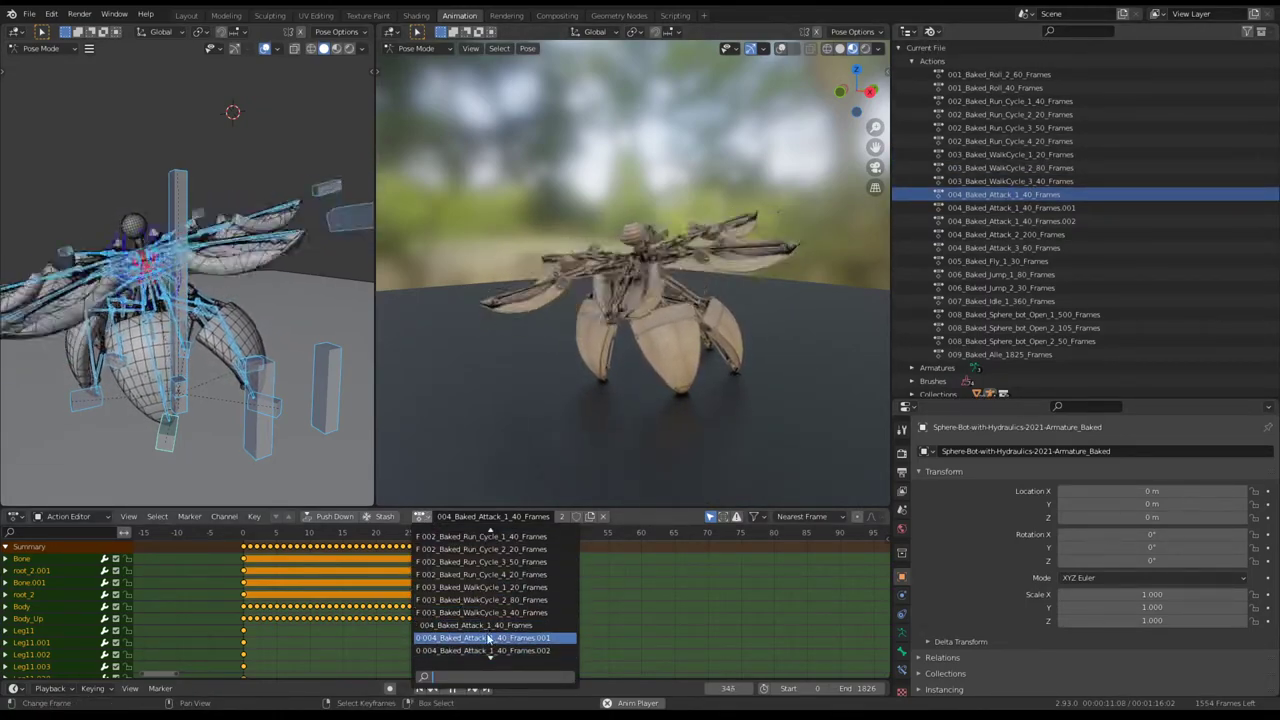
click(482, 637)
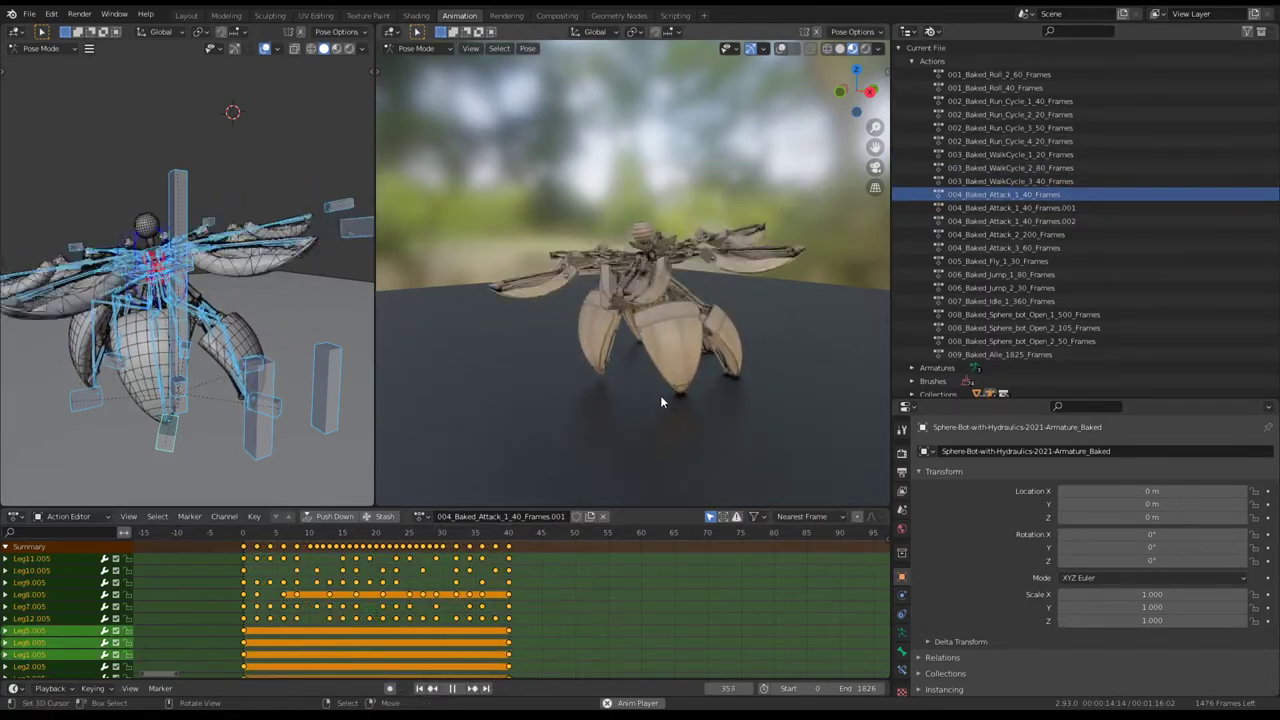
click(1040, 207)
right_click(1041, 220)
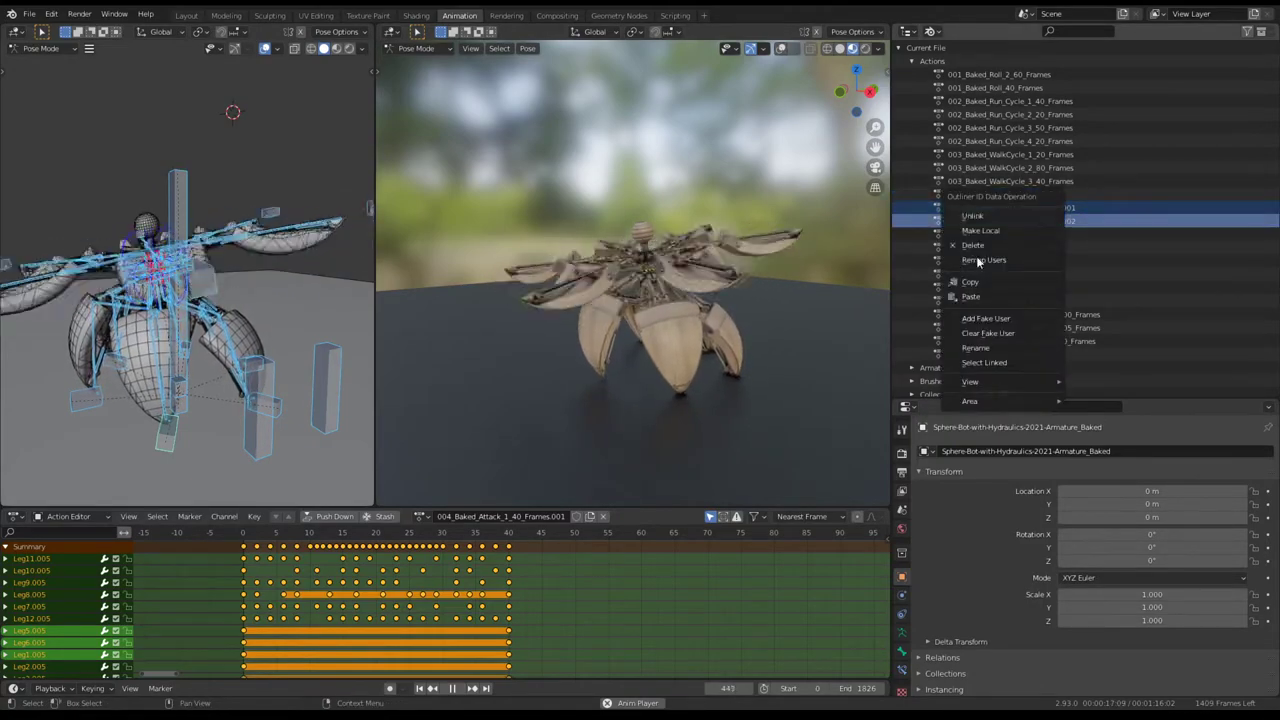
right_click(1017, 214)
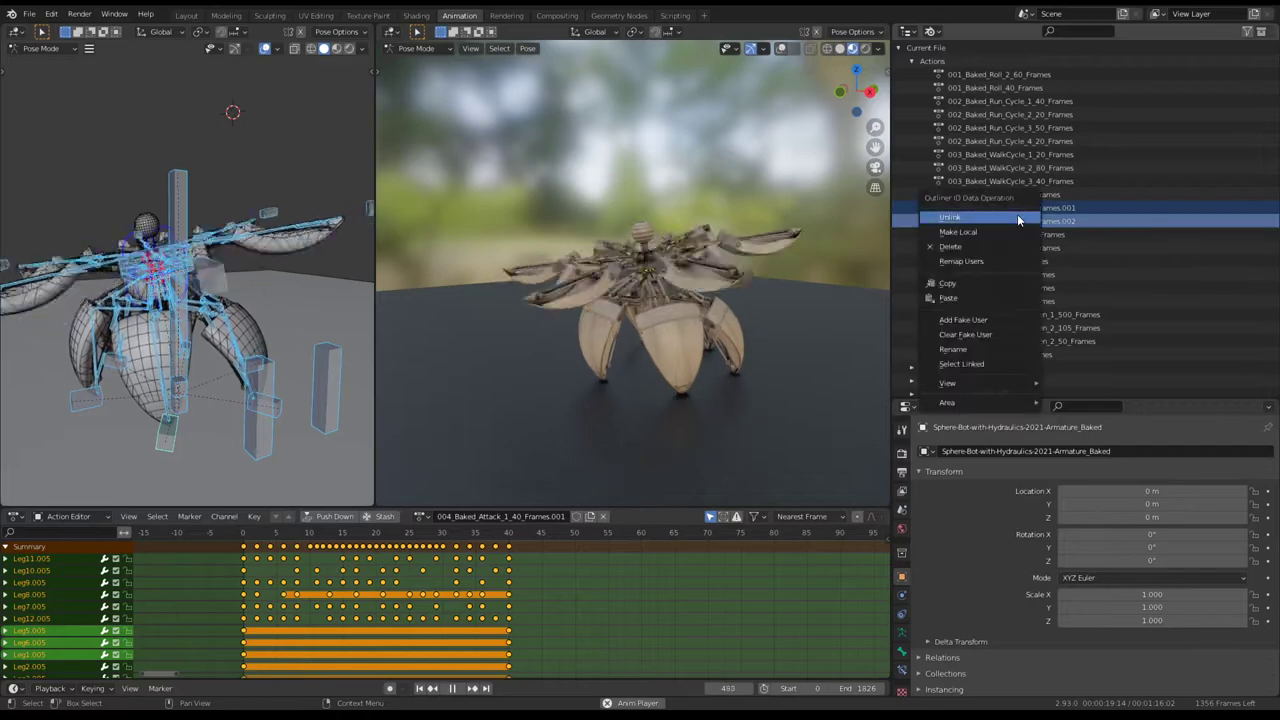
click(998, 267)
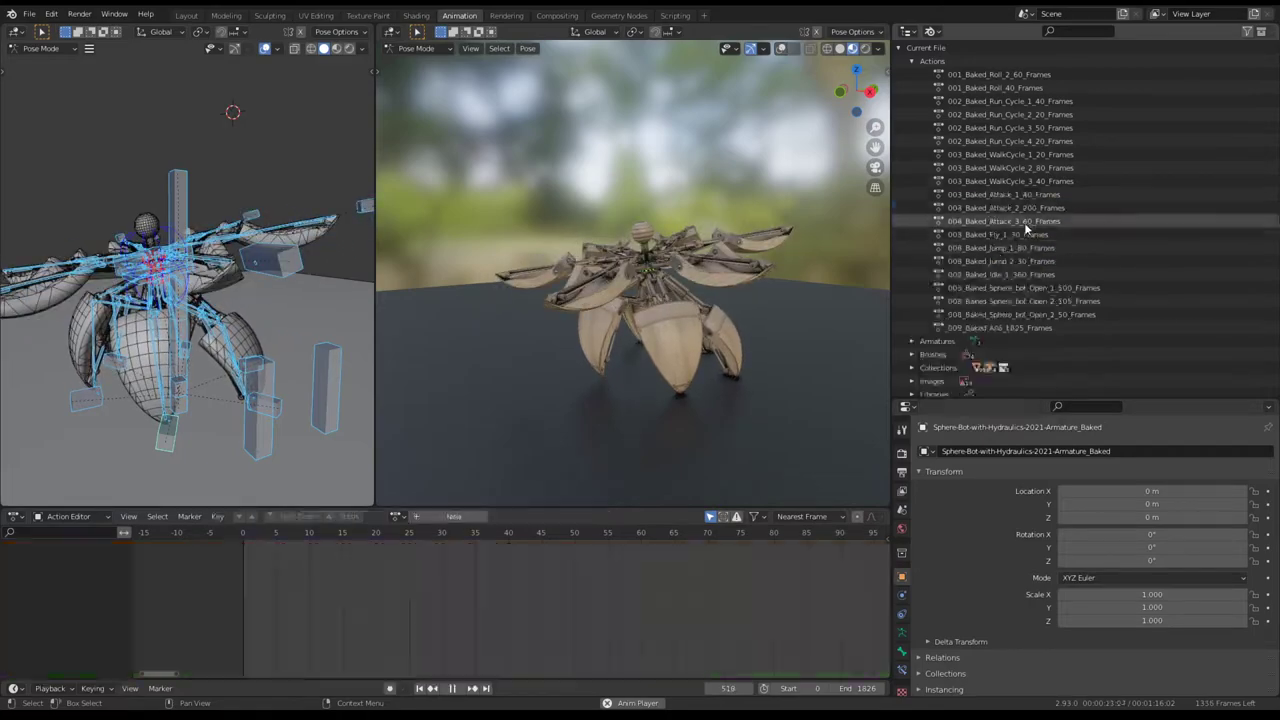
Assign 004_Baked_Attack_2_200_Frames to the rig and restart playback.
click(397, 517)
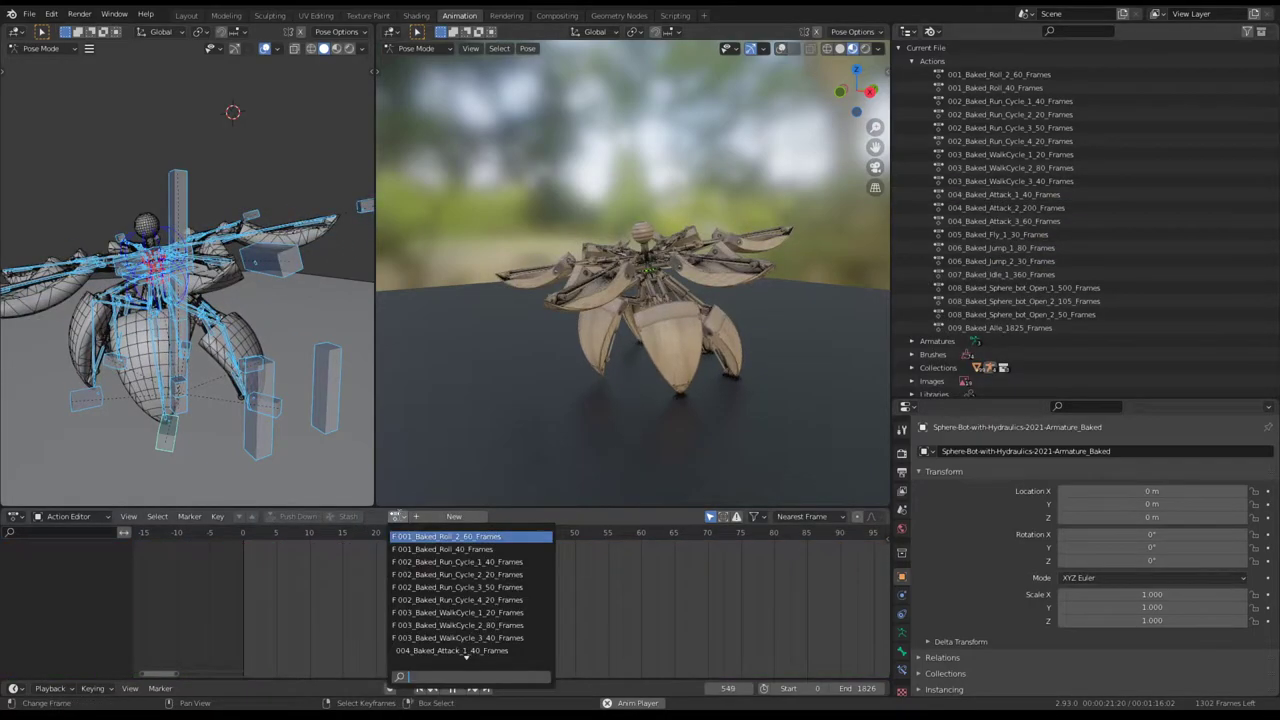
click(479, 624)
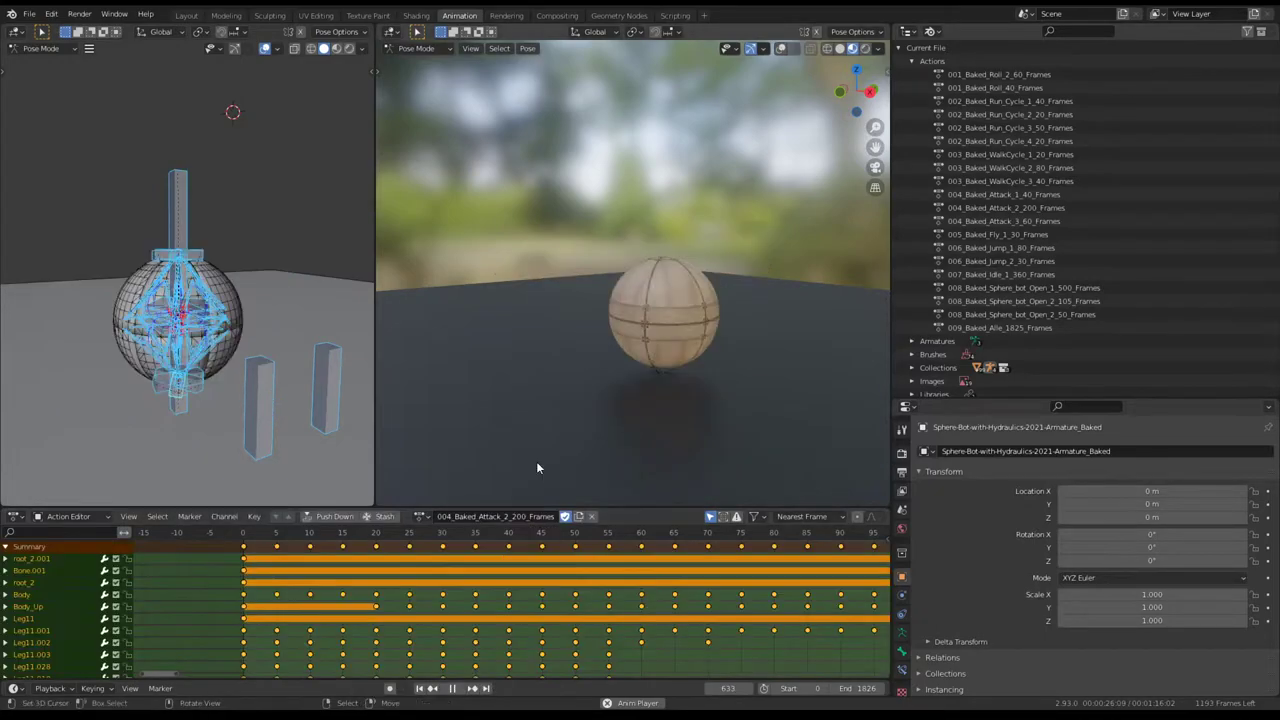
click(420, 688)
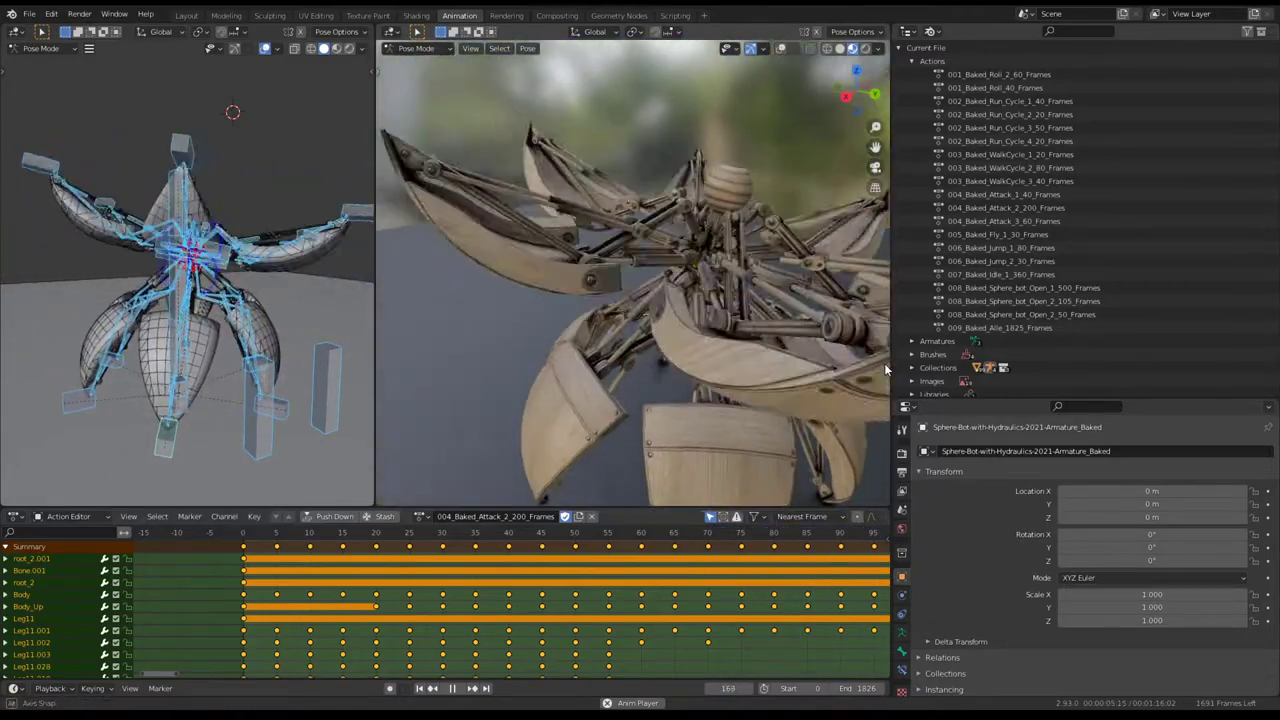
Assign 004_Baked_Attack_3_60_Frames and orbit around the robot during playback.
click(421, 516)
click(475, 549)
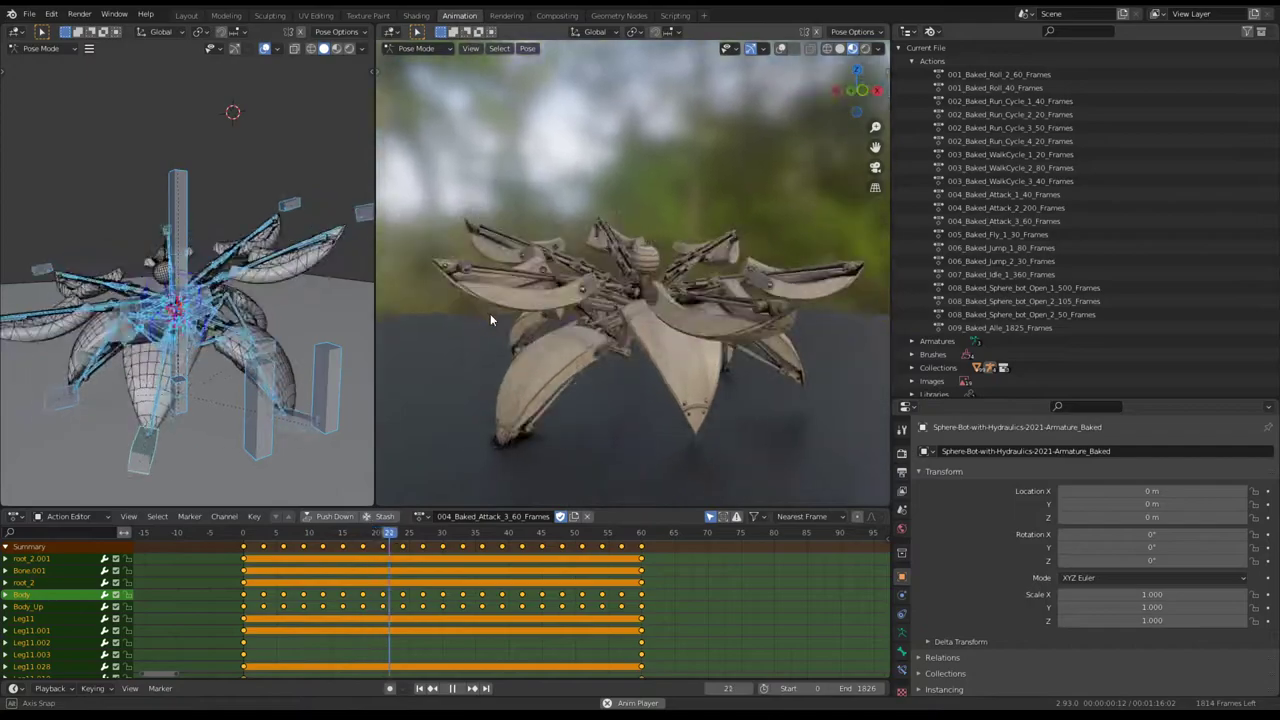
middle_drag(805, 288, 884, 318)
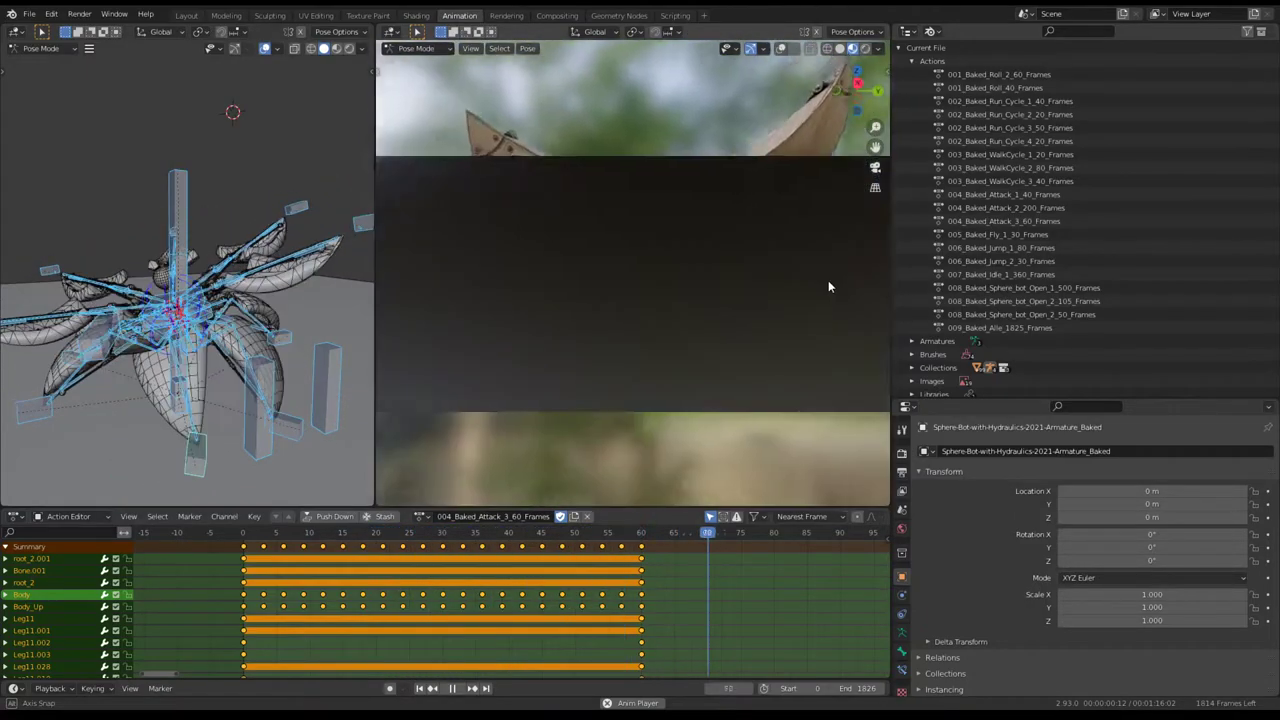
key(ctrl+e)
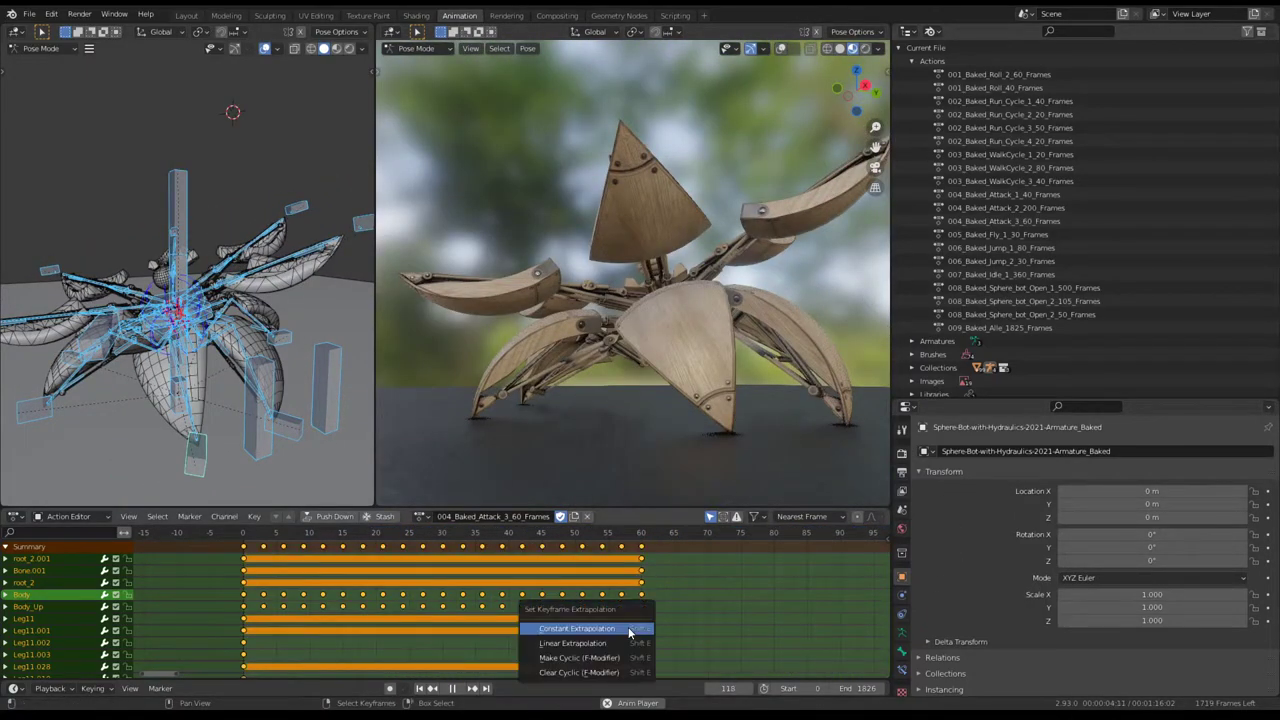
mouse_move(611, 321)
middle_down()
mouse_move(725, 368)
mouse_move(531, 425)
mouse_move(631, 346)
middle_up()
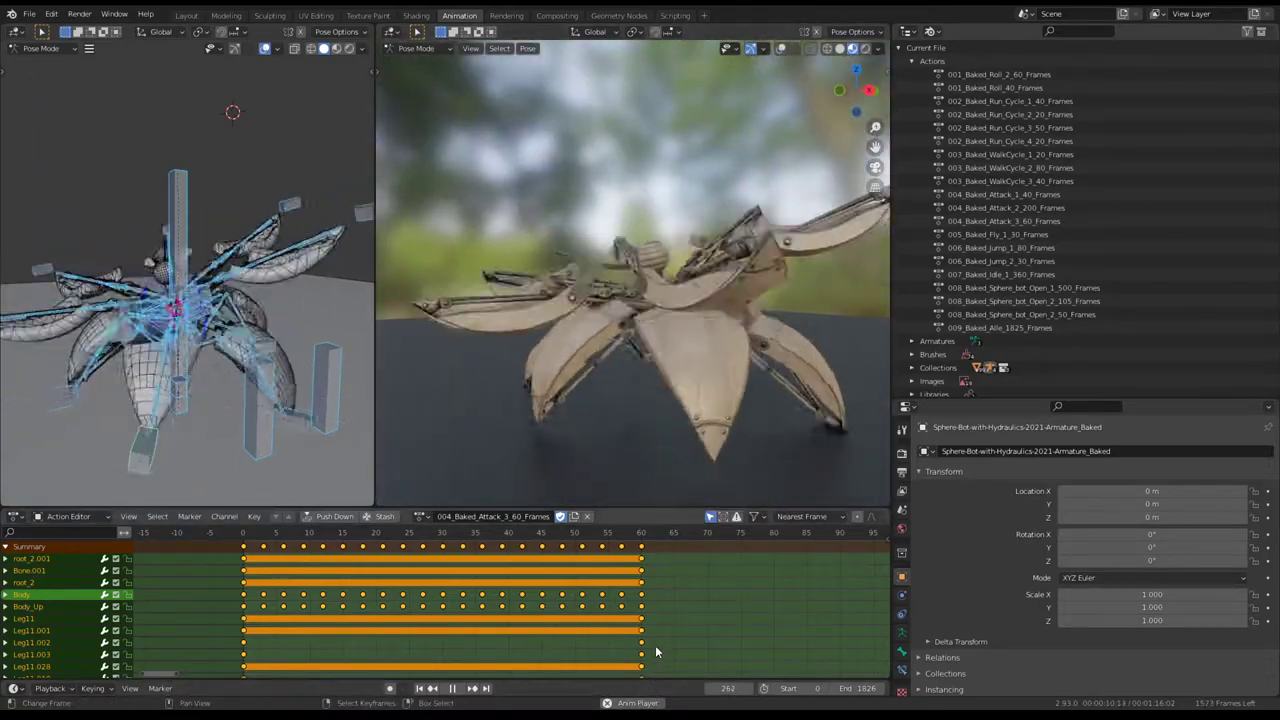
scroll(655, 645, down, 4)
click(420, 516)
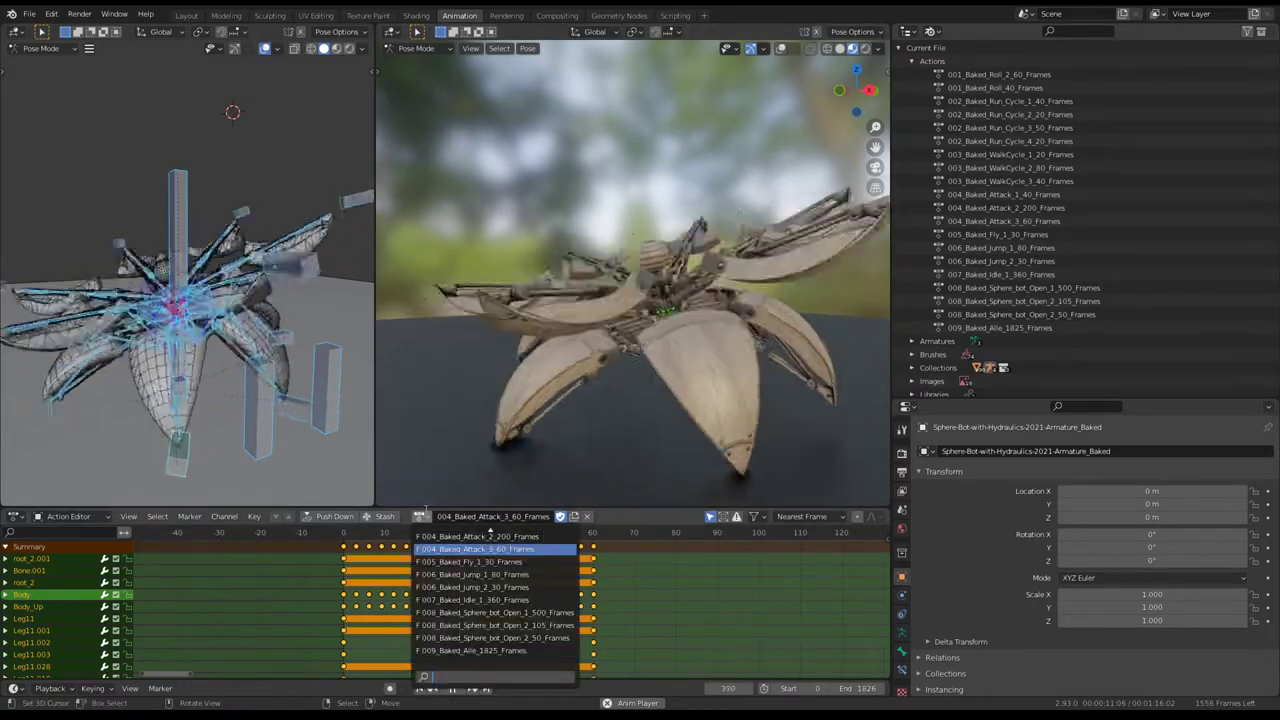
Assign 004_Baked_Attack_2_200_Frames, restart it, and scrub and orbit to inspect the motion.
click(478, 536)
scroll(573, 650, down, 3)
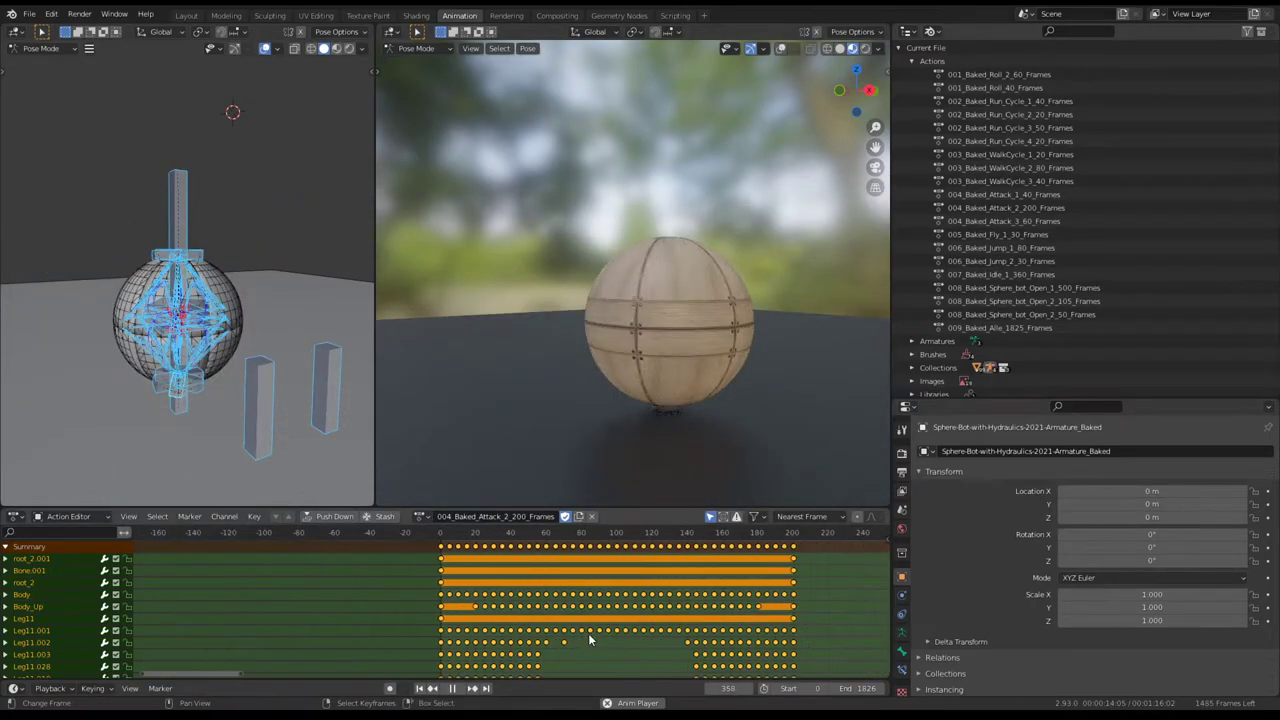
scroll(500, 635, down, 3)
key(shift+Left)
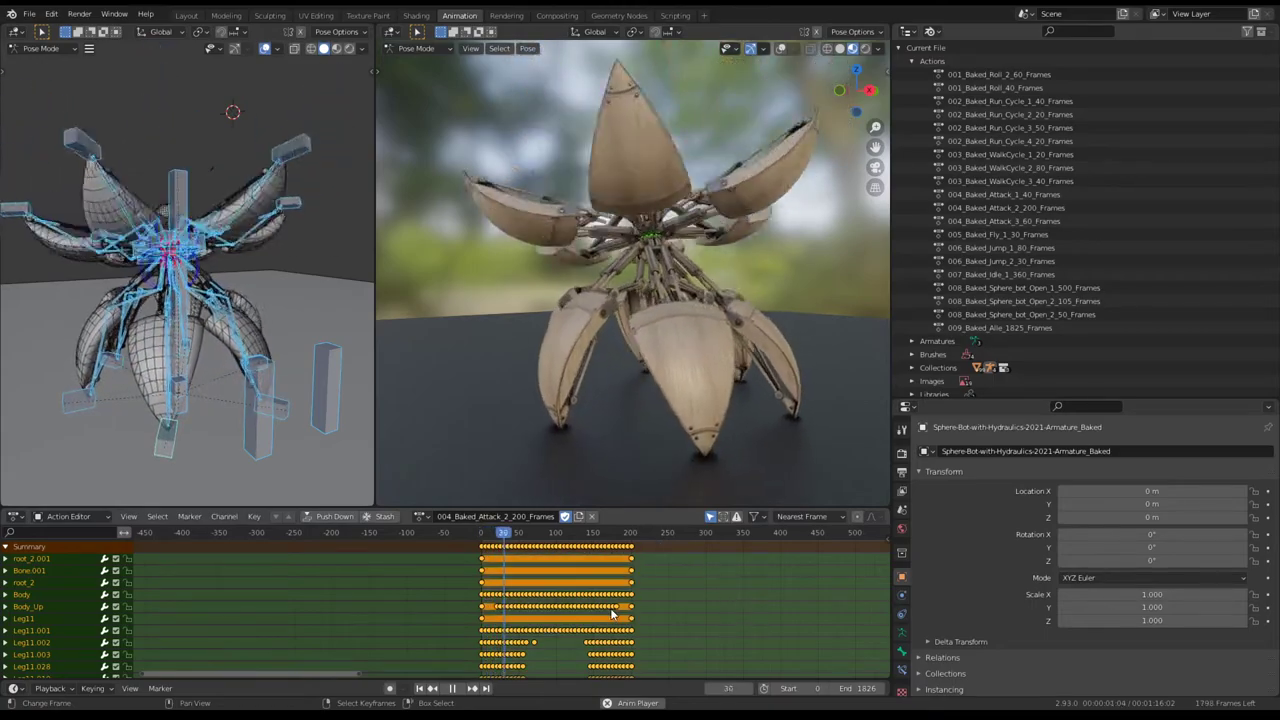
drag(609, 606, 663, 604)
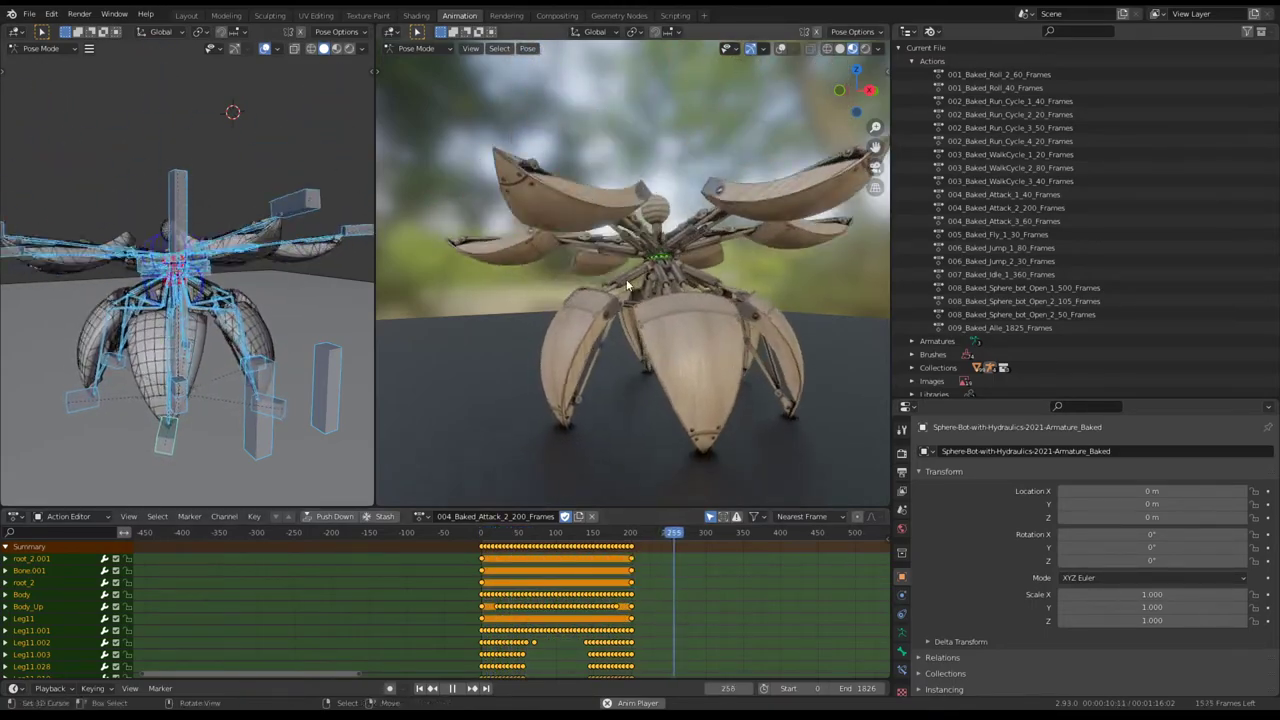
scroll(683, 320, up, 3)
scroll(652, 289, up, 3)
mouse_move(700, 295)
middle_down()
mouse_move(740, 240)
mouse_move(688, 257)
middle_up()
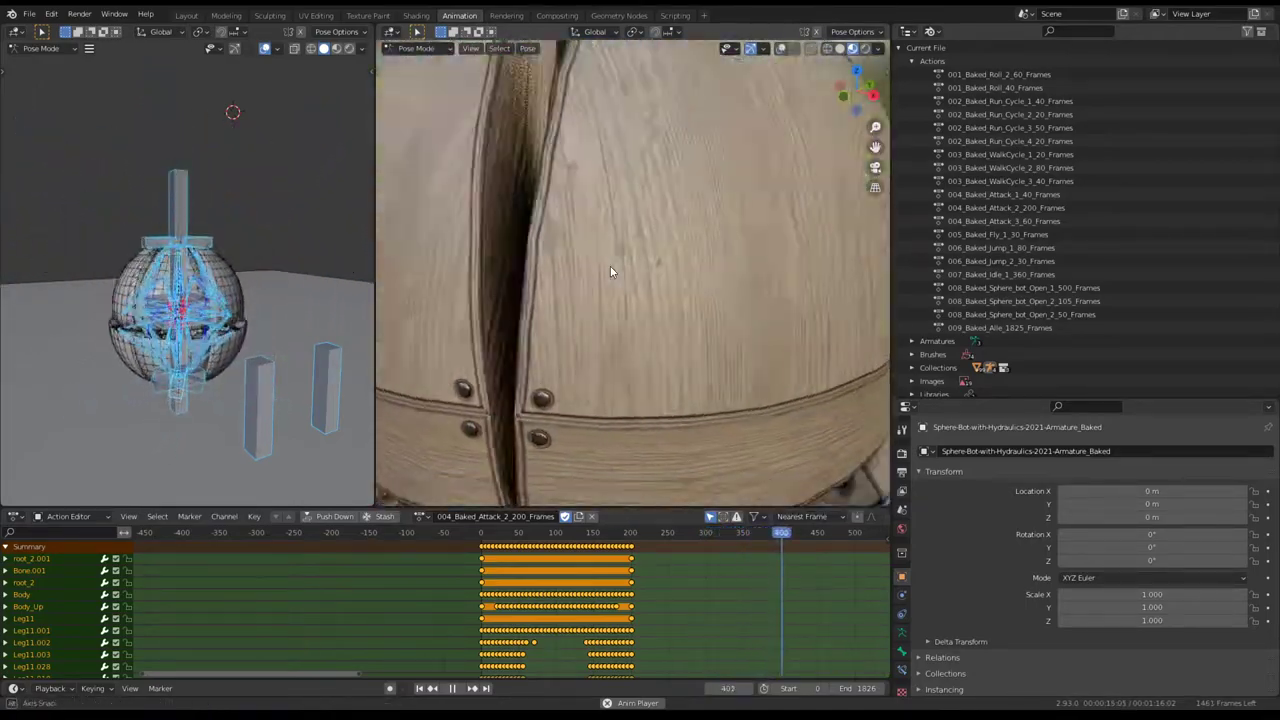
scroll(608, 271, down, 10)
middle_drag(665, 335, 724, 294)
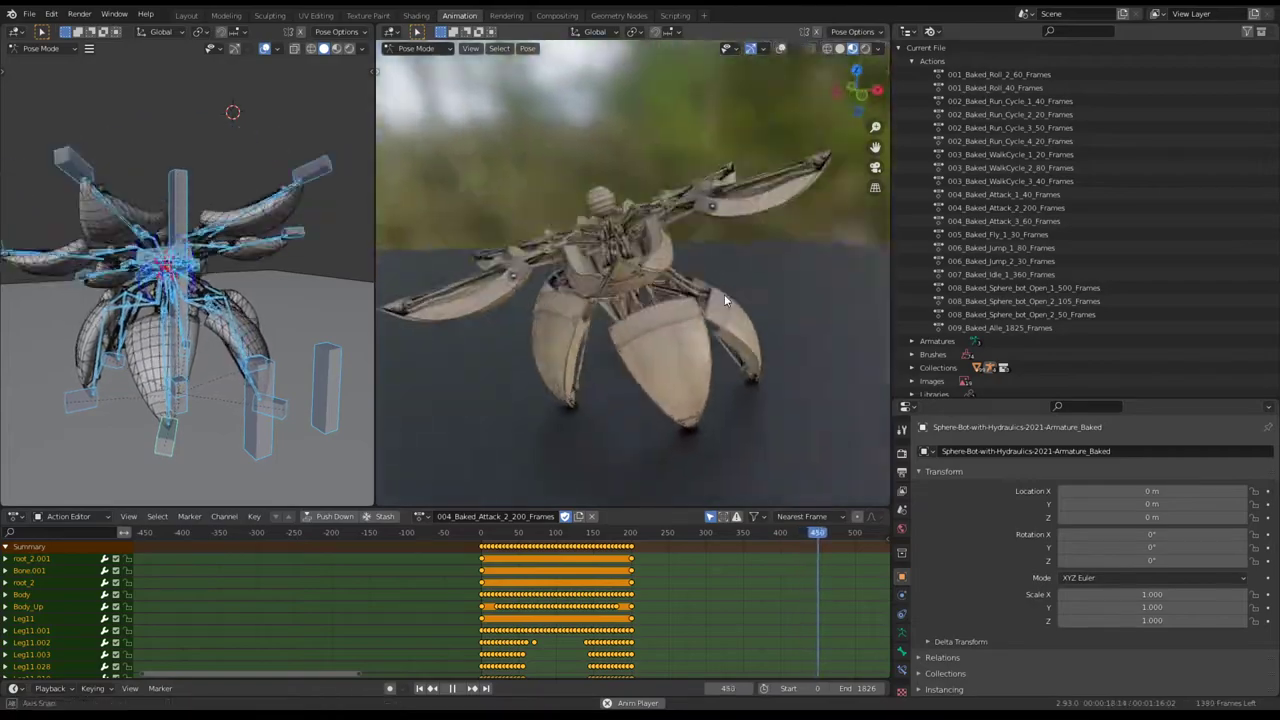
Try the 006_Baked_Jump_2_30_Frames action on the rig.
click(420, 516)
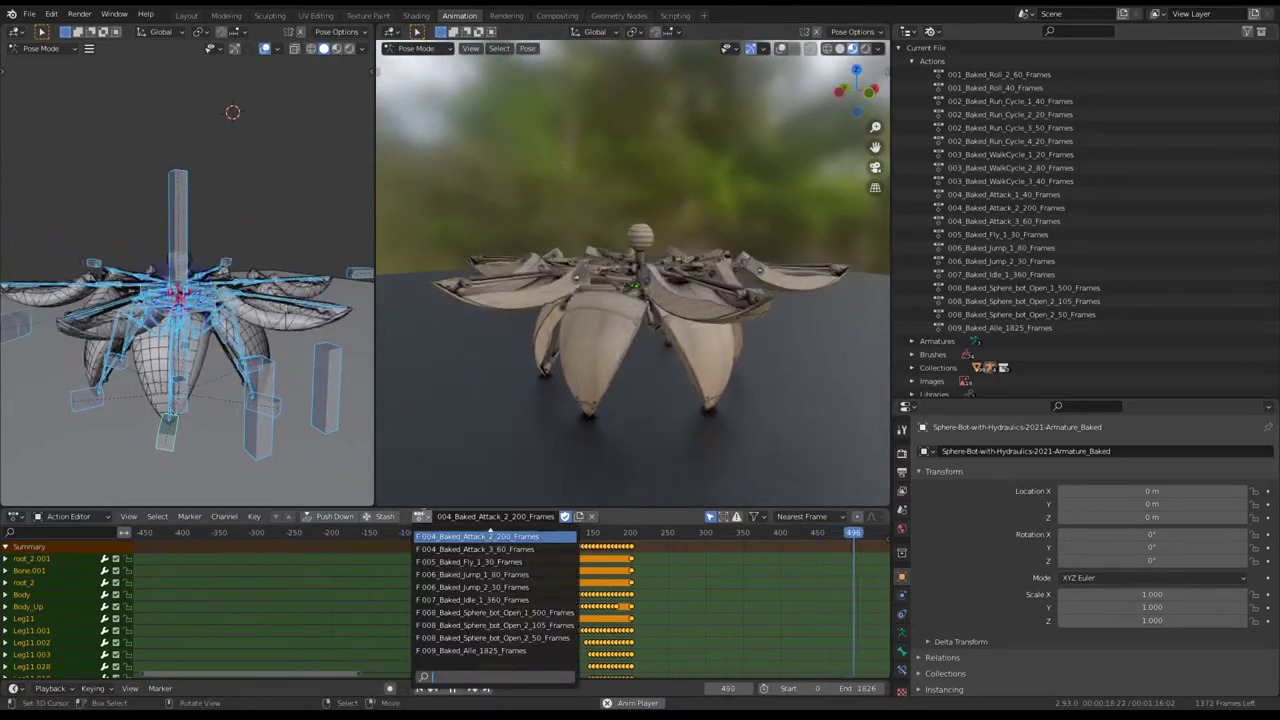
click(462, 587)
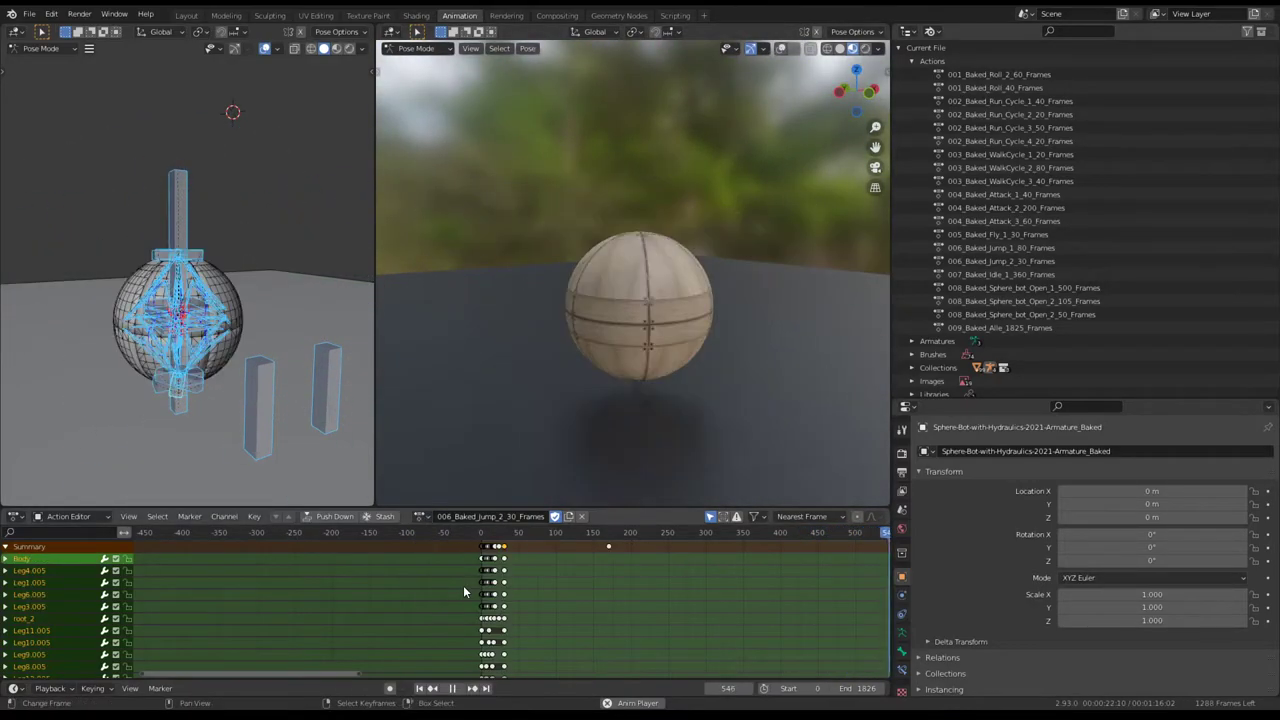
click(420, 516)
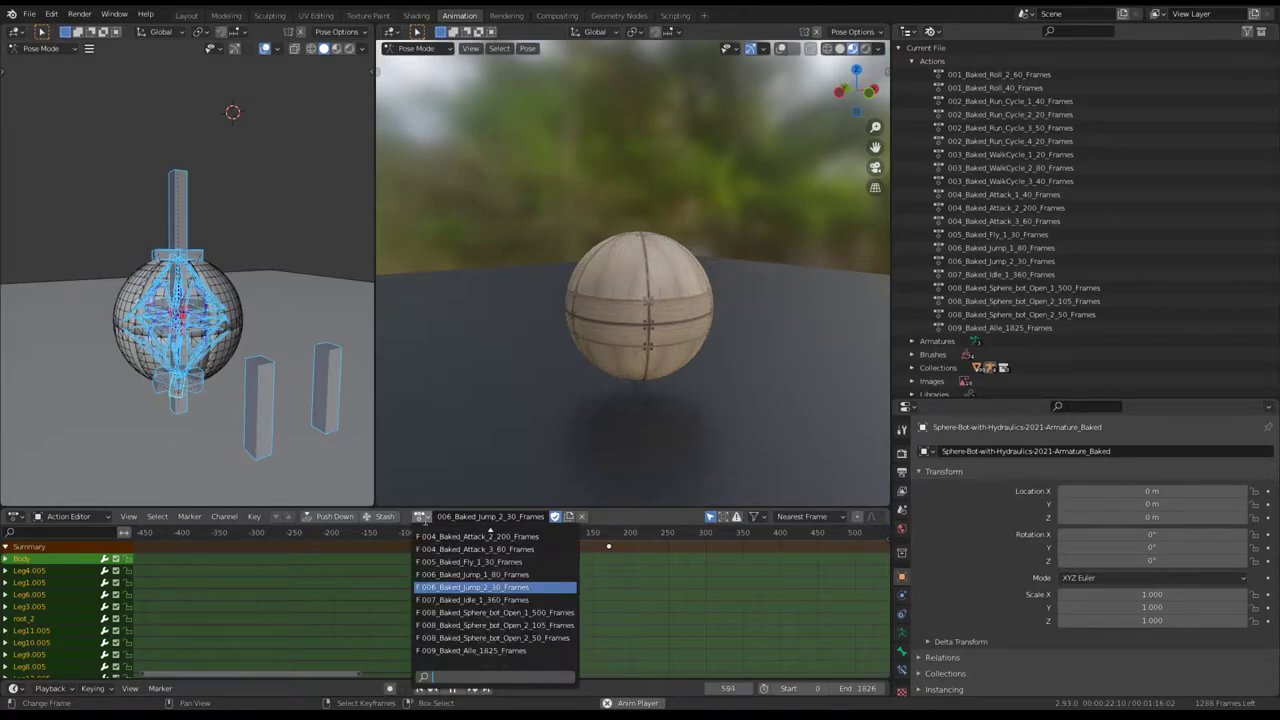
click(436, 587)
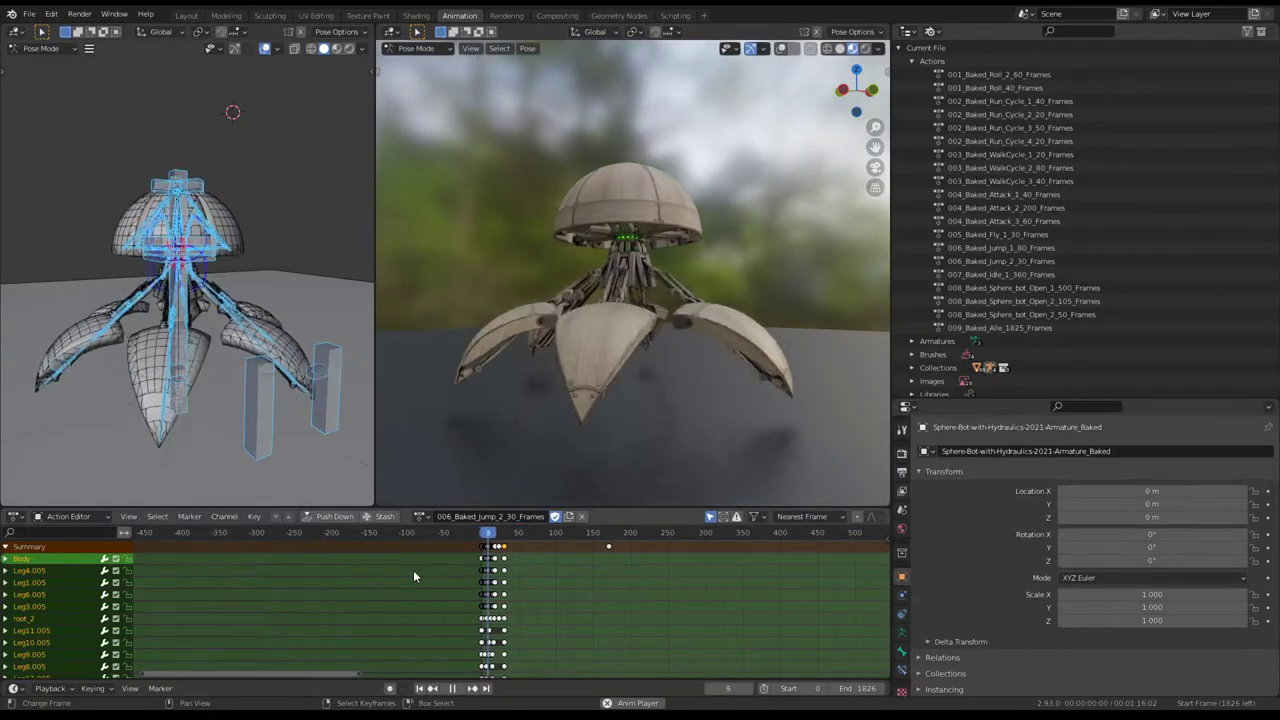
Assign 006_Baked_Jump_1_80_Frames, select all its keyframes and replay from the start.
click(420, 516)
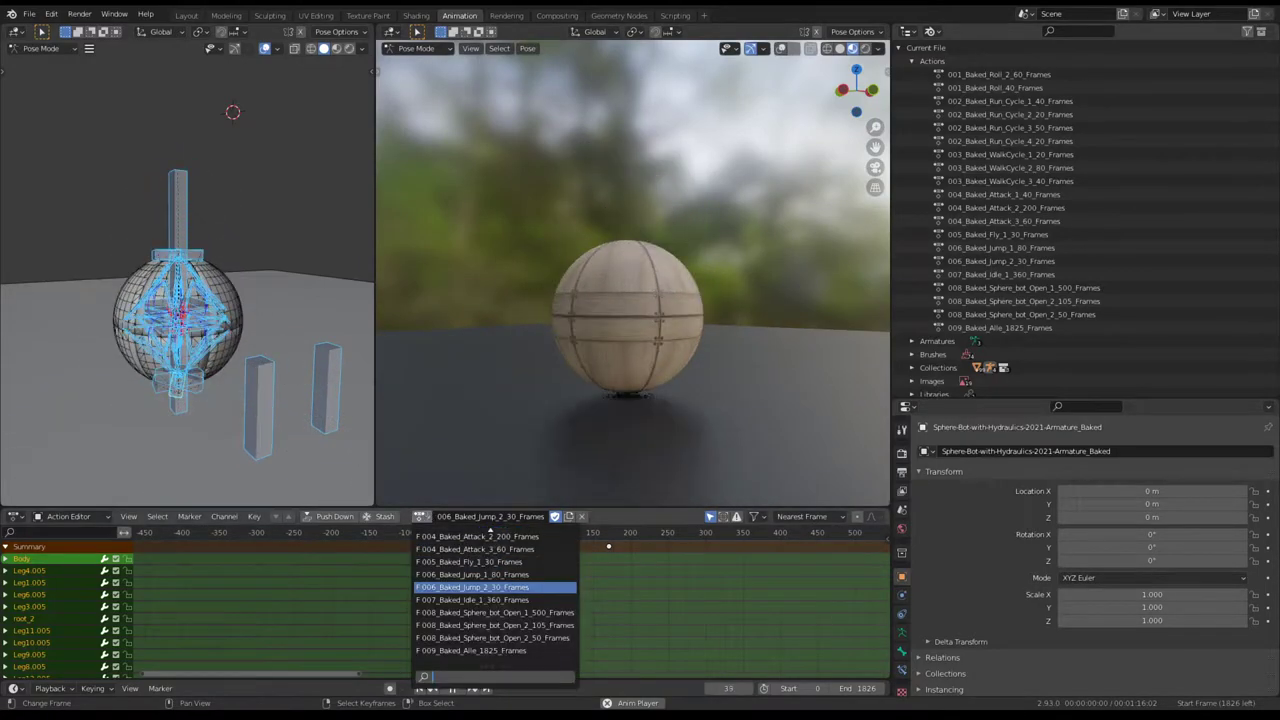
click(458, 574)
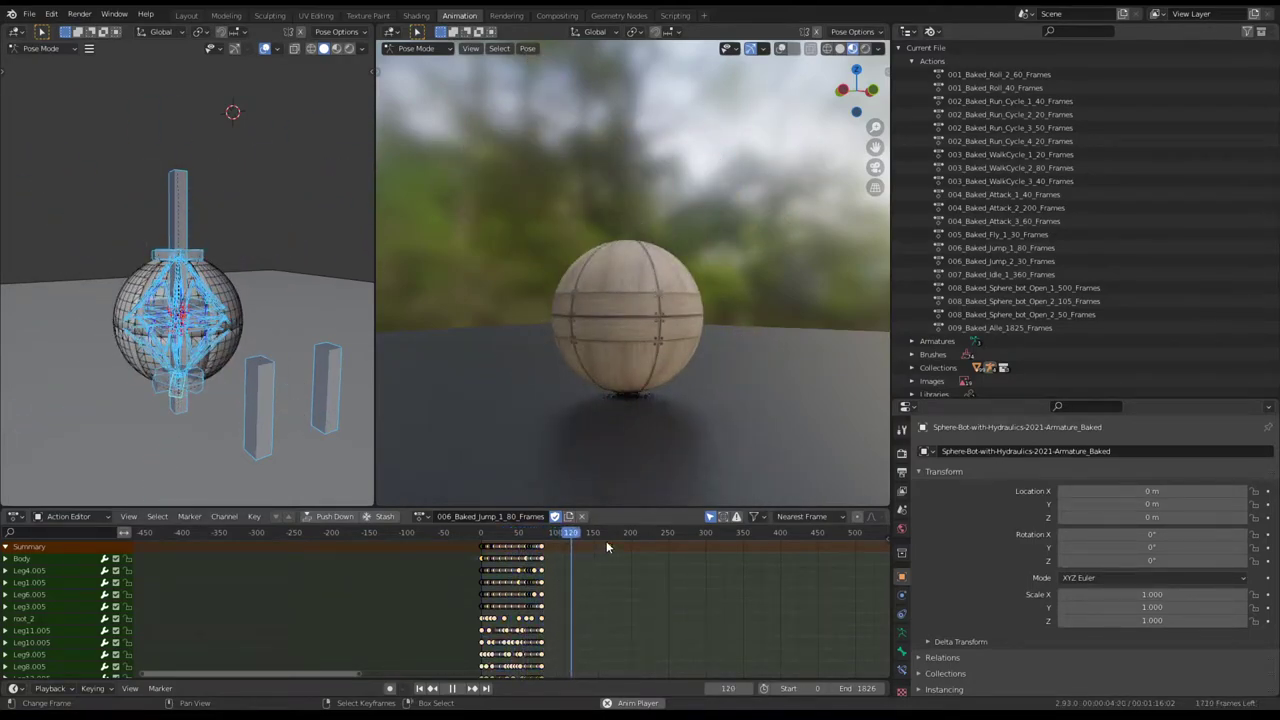
key(x)
key(Escape)
key(a)
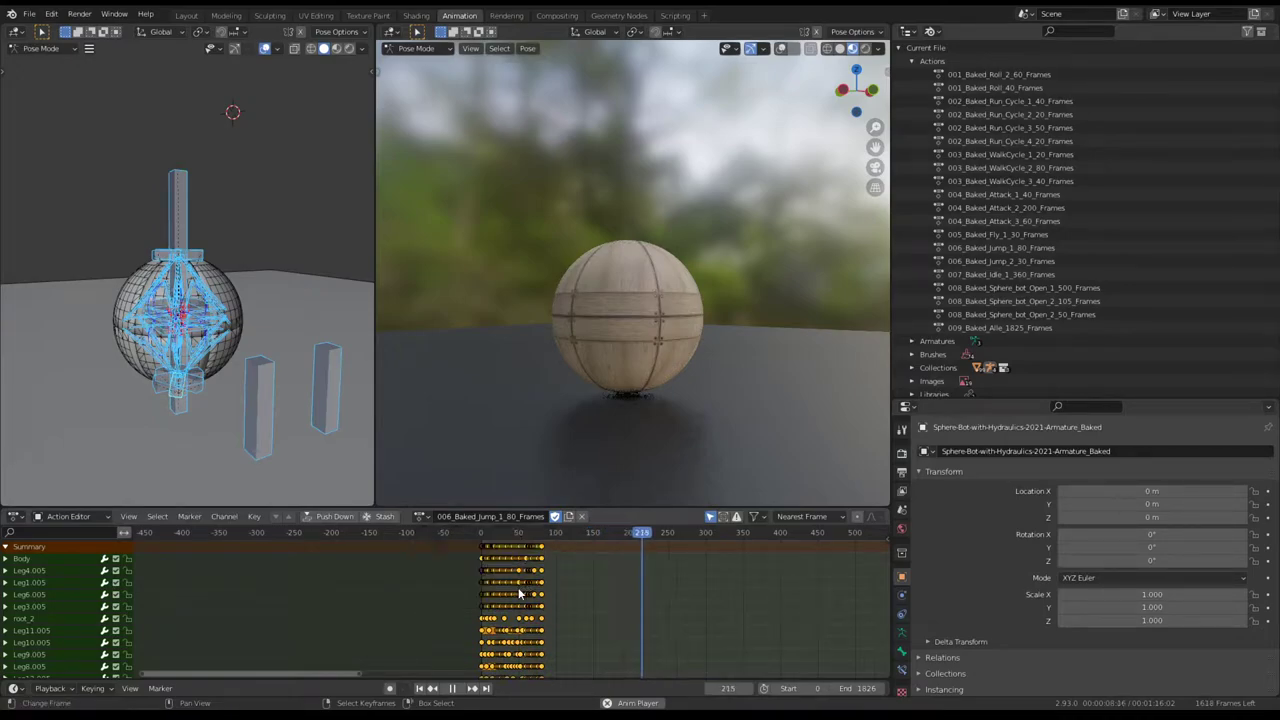
key(shift+Left)
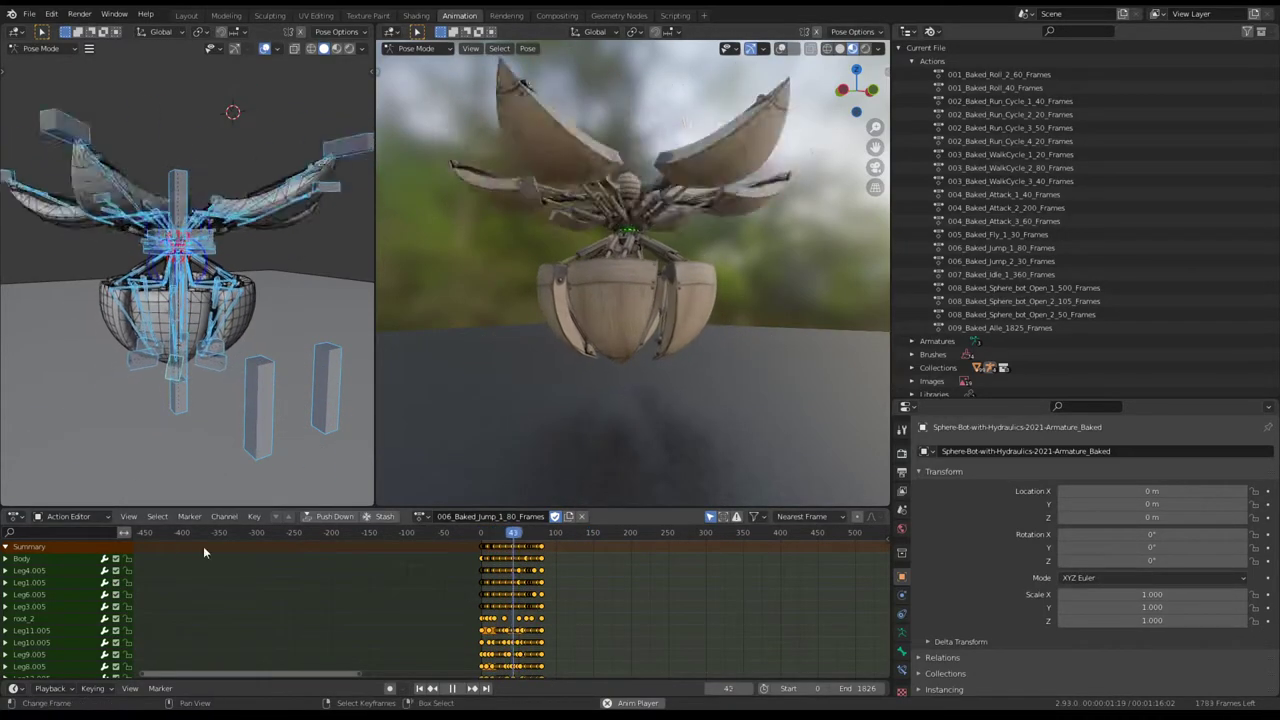
Show the 006_Baked_Jump_1_80_Frames curves in the Graph Editor, framing them all.
click(20, 33)
click(17, 33)
click(17, 33)
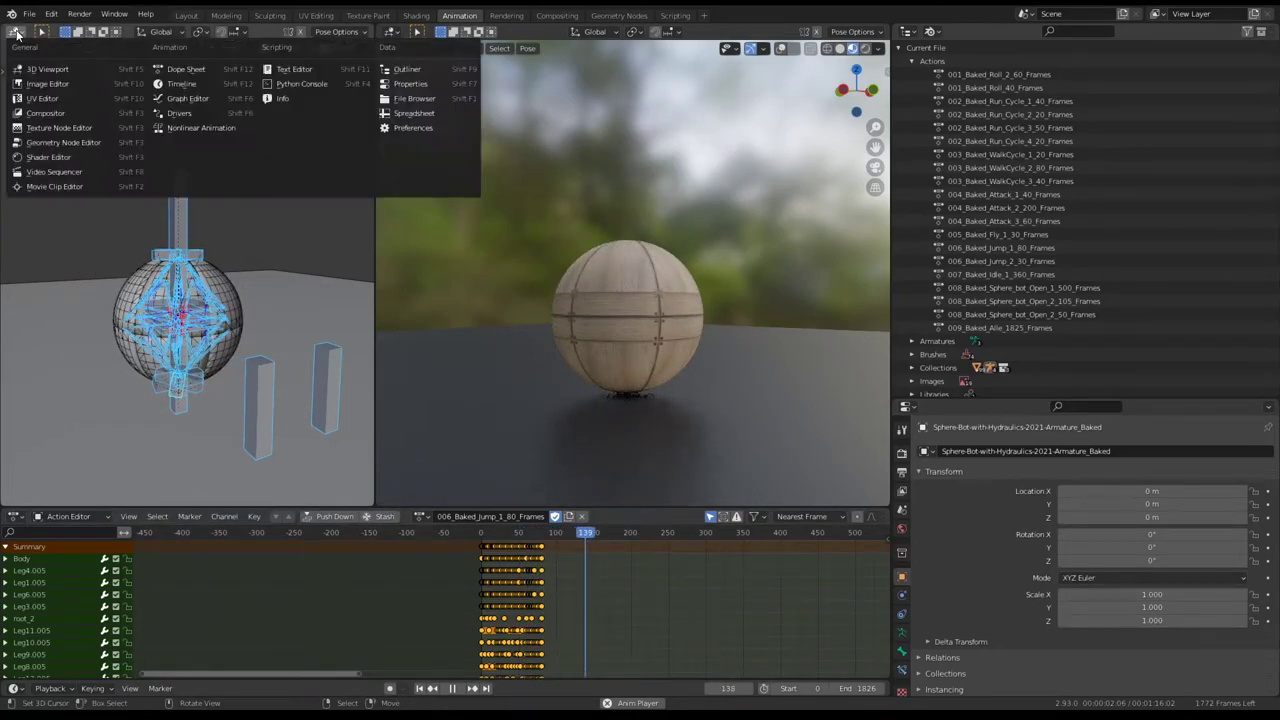
click(197, 96)
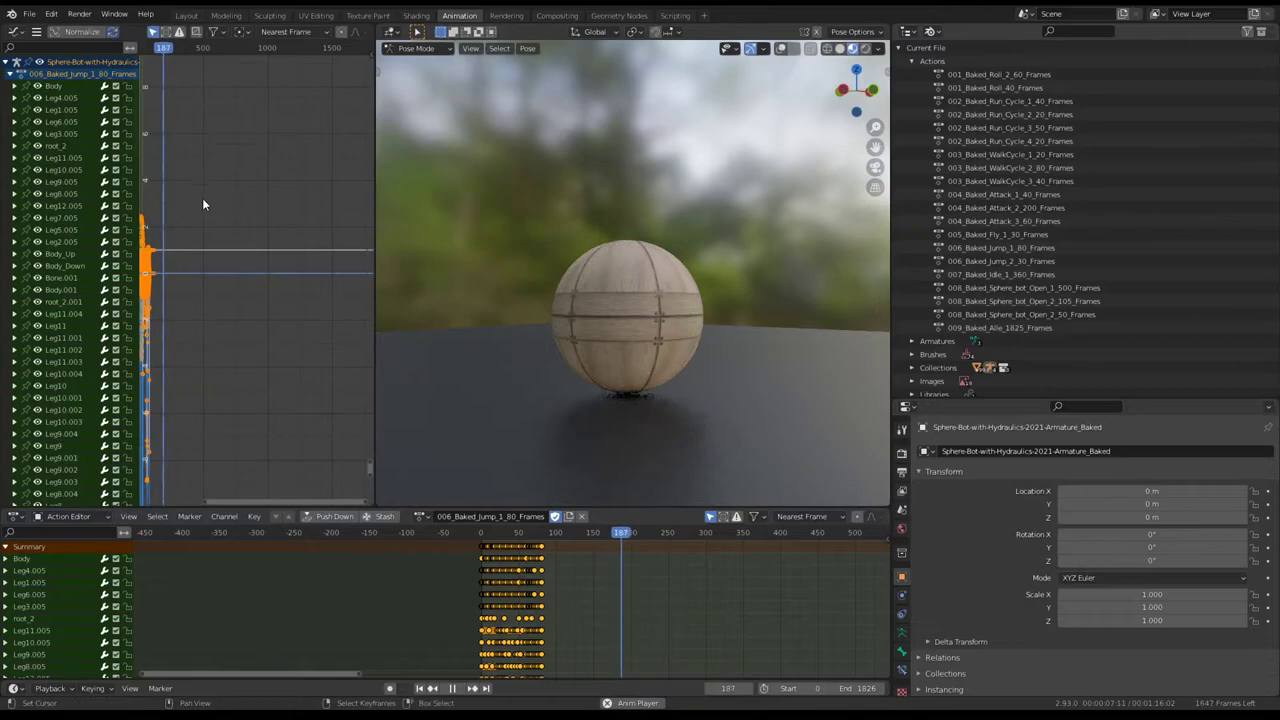
key(Home)
Apply Make Cyclic (F-Modifier) to the curves, then restore the 3D Viewport.
key(shift+e)
click(254, 249)
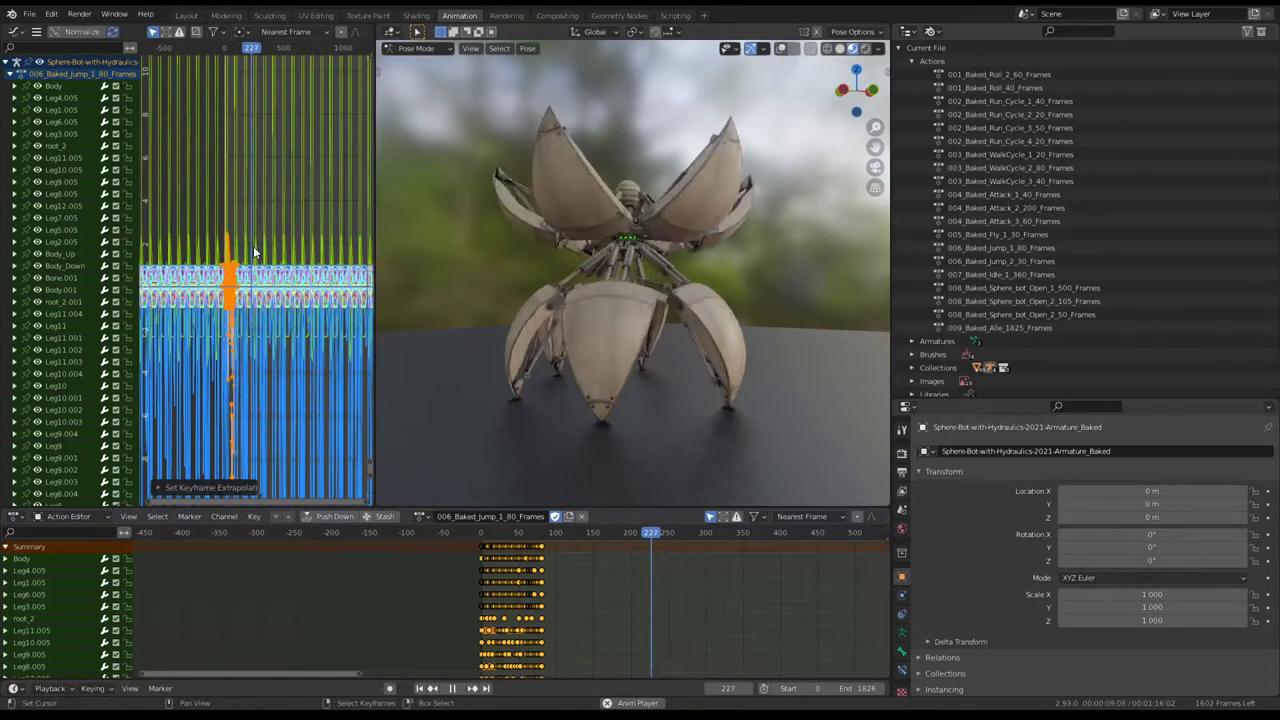
scroll(280, 268, down, 3)
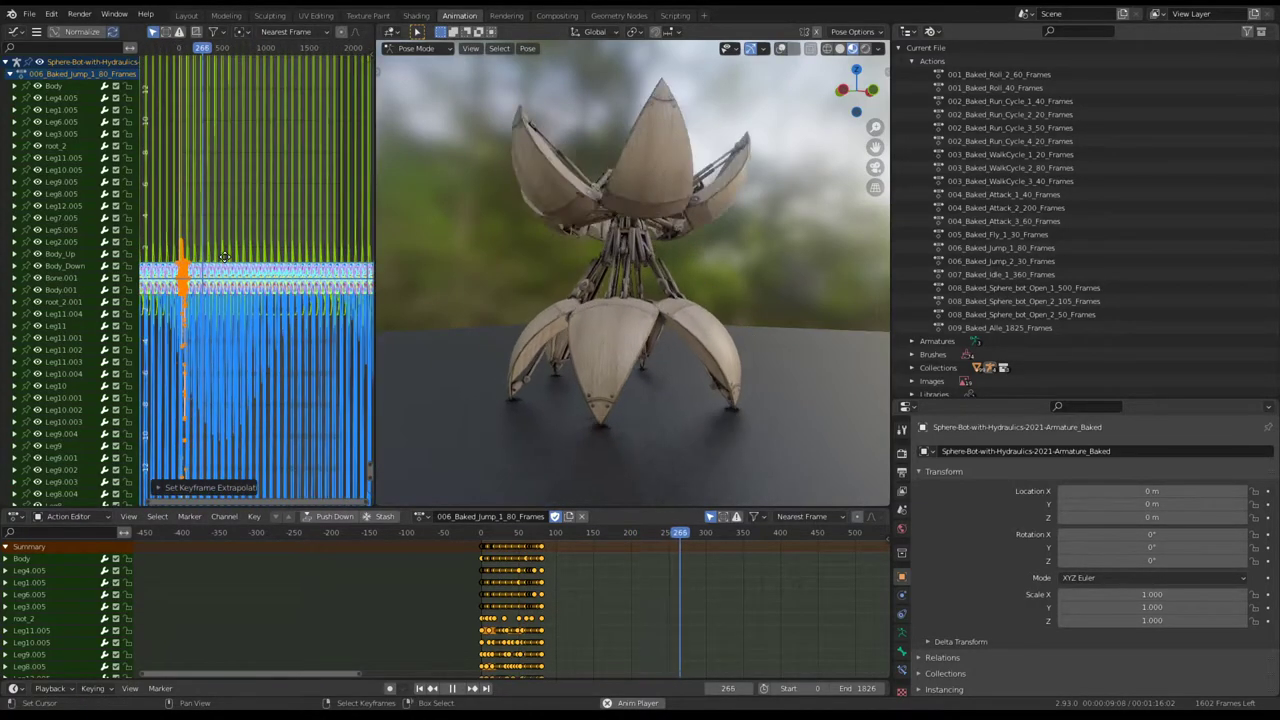
click(16, 31)
click(45, 69)
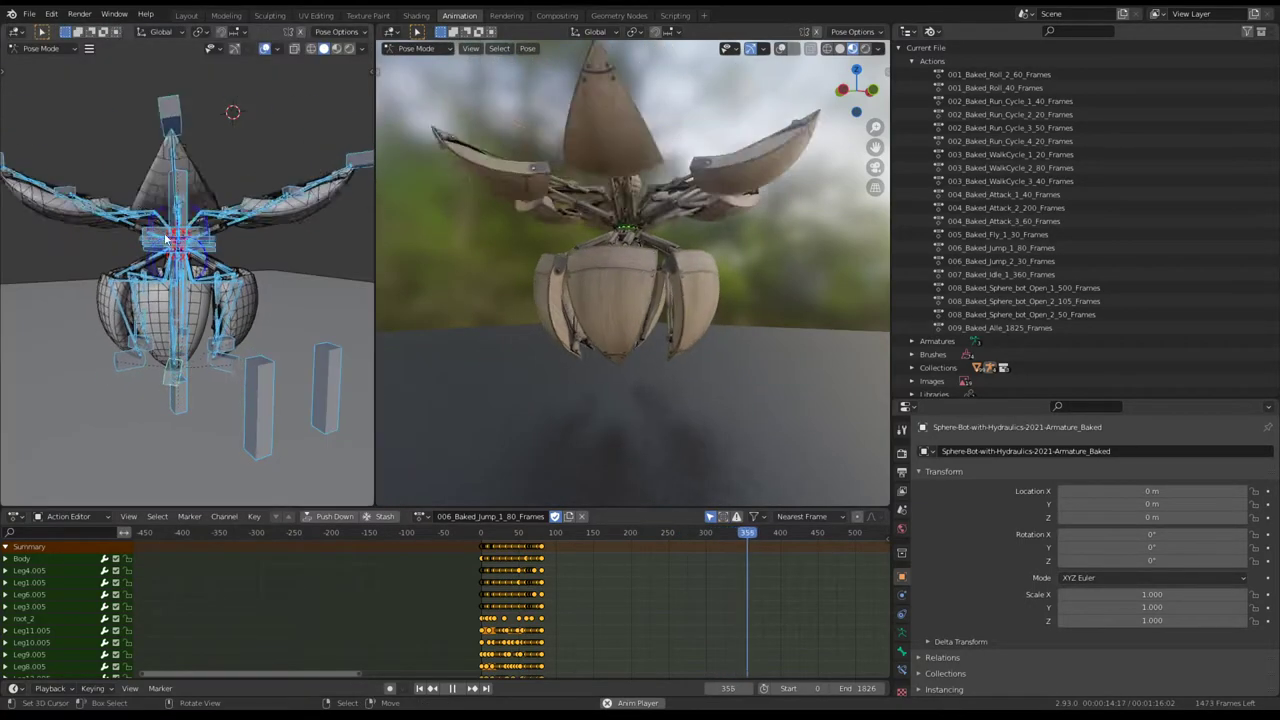
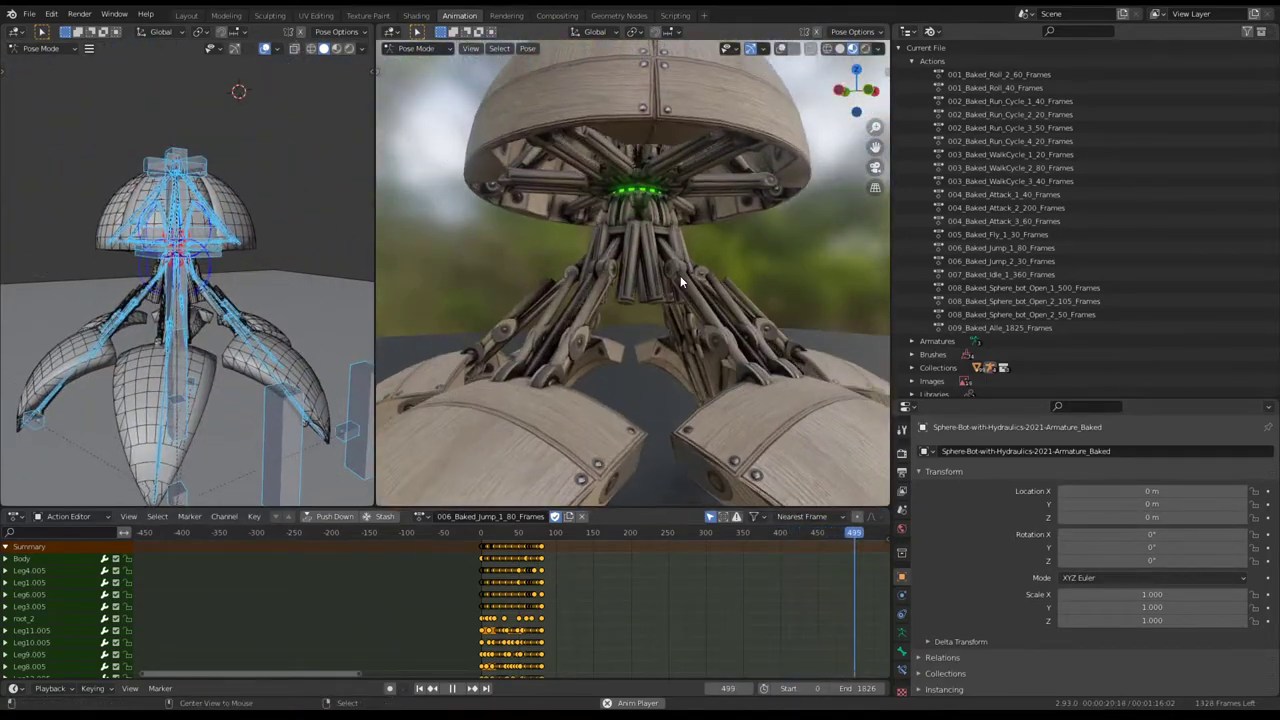
Watch the 006_Baked_Jump_1_80_Frames animation from several angles and stop playback at frame 184.
mouse_move(680, 276)
middle_down()
mouse_move(629, 286)
mouse_move(736, 295)
mouse_move(614, 244)
middle_up()
scroll(636, 284, down, 4)
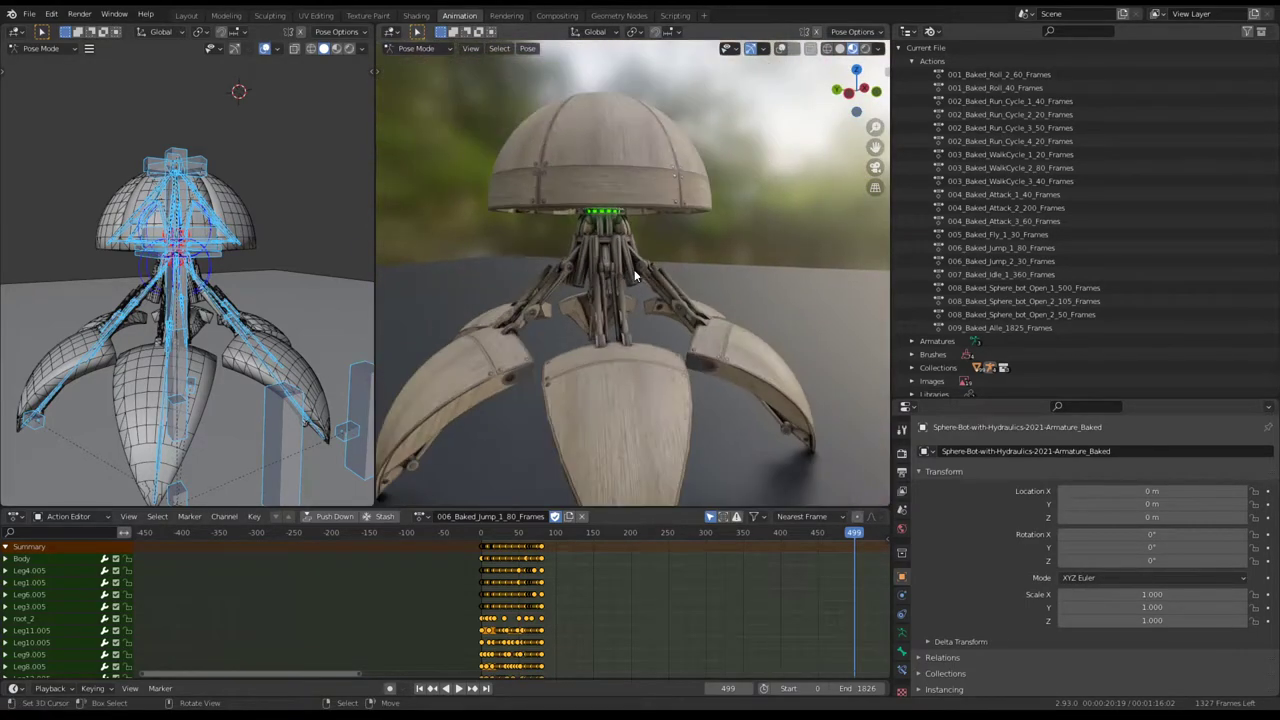
scroll(632, 266, up, 5)
mouse_move(657, 611)
mouse_down()
mouse_move(592, 577)
mouse_move(626, 570)
mouse_move(619, 579)
mouse_up()
key(space)
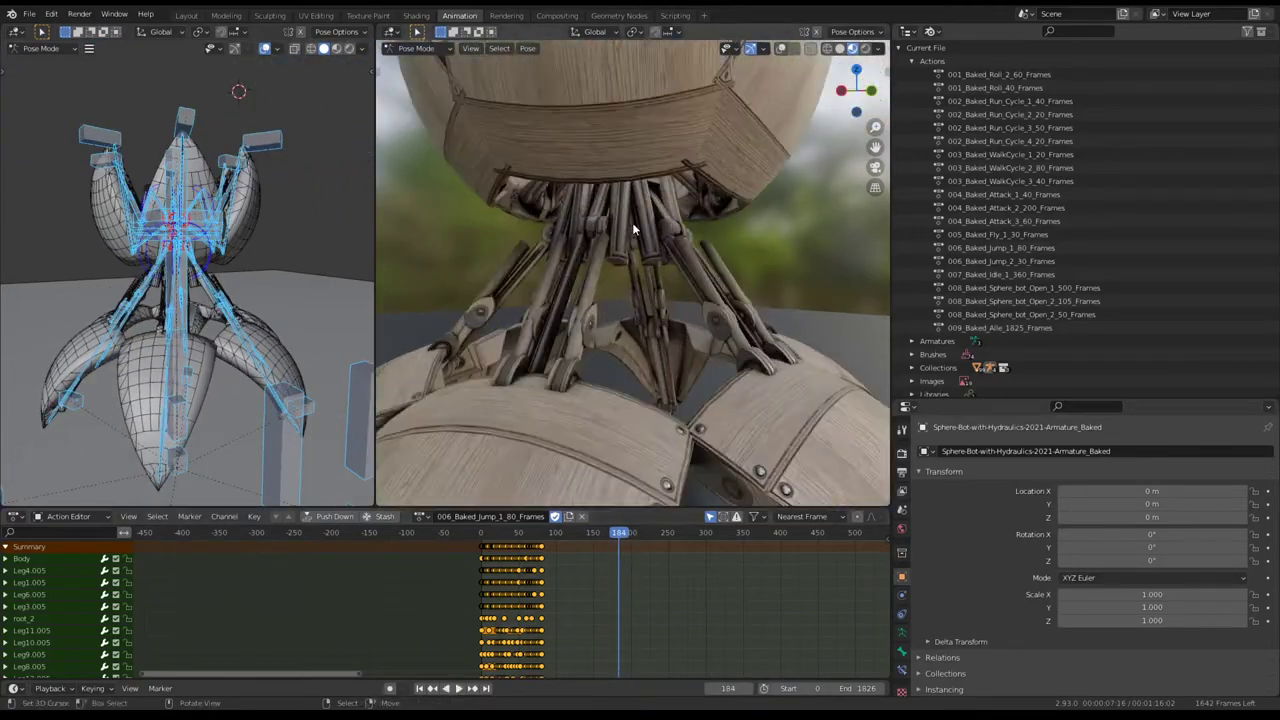
mouse_move(632, 222)
middle_down()
mouse_move(652, 246)
mouse_move(516, 338)
mouse_move(440, 199)
mouse_move(608, 243)
mouse_move(680, 230)
mouse_move(760, 160)
middle_up()
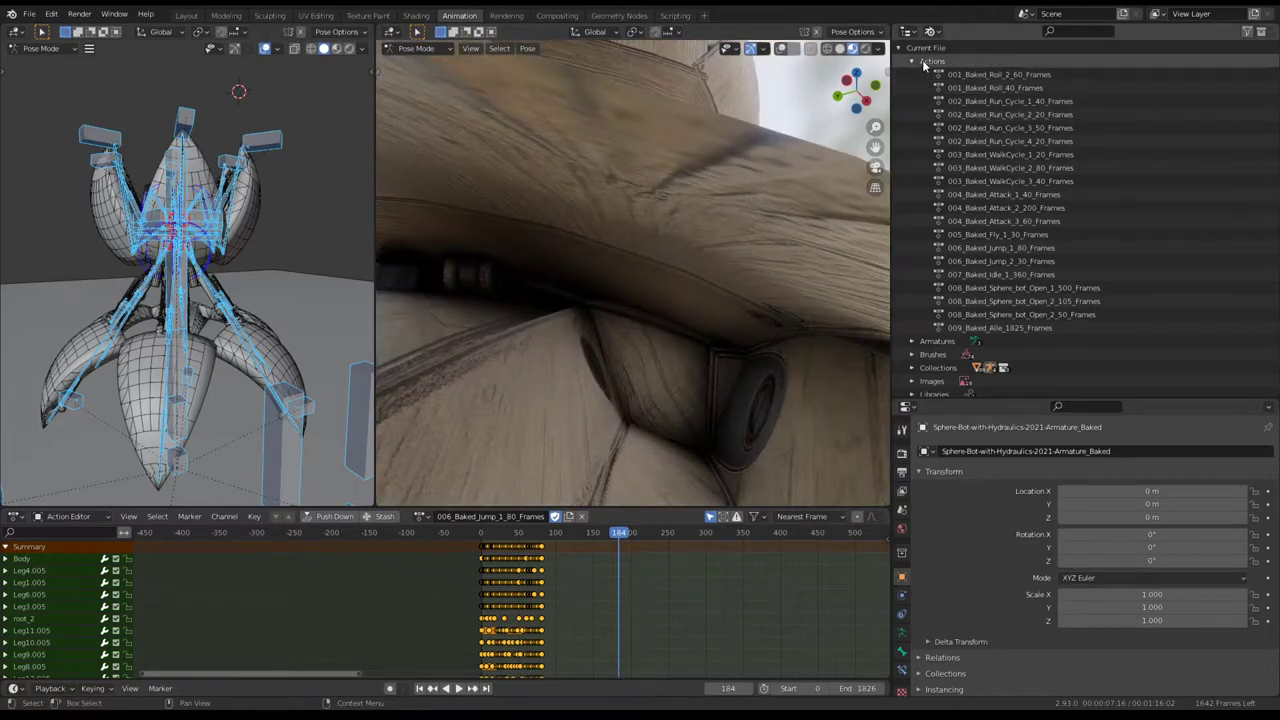
With the Outliner on View Layer, exclude Baked, include IK Backup and select IK Armature.
click(957, 64)
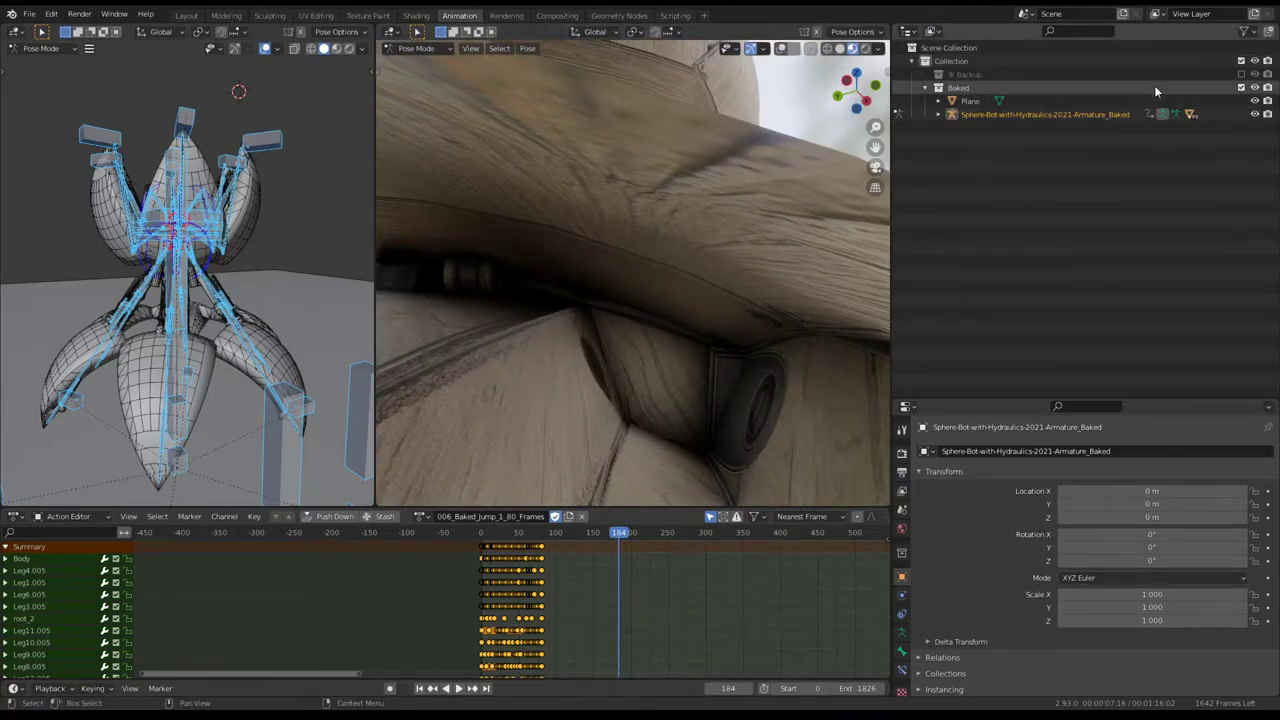
click(1241, 88)
click(1241, 74)
scroll(601, 222, down, 3)
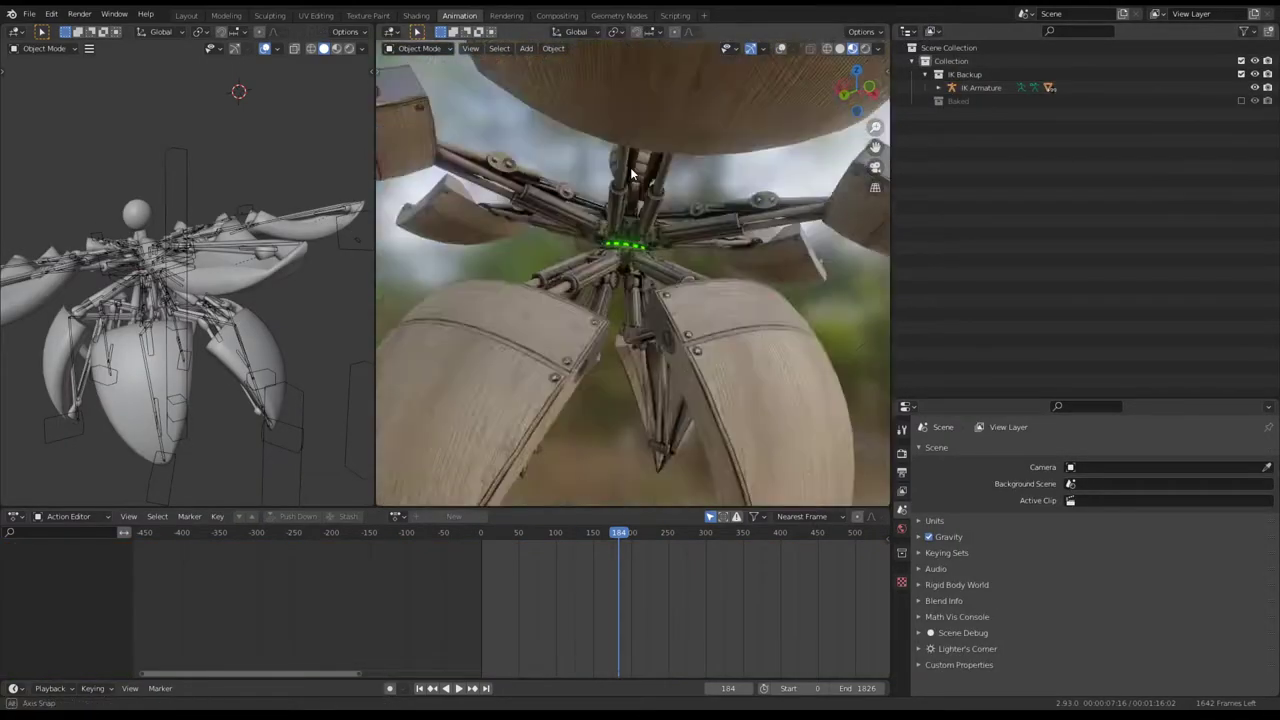
scroll(601, 222, down, 2)
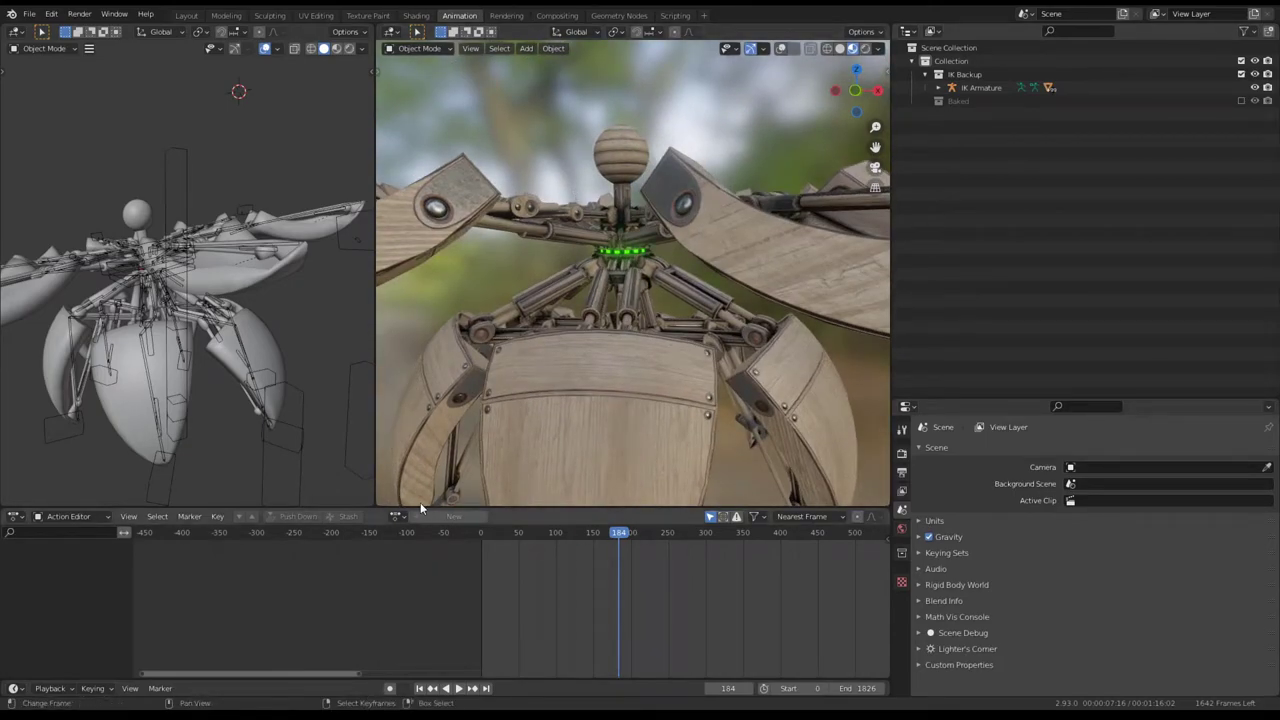
click(156, 165)
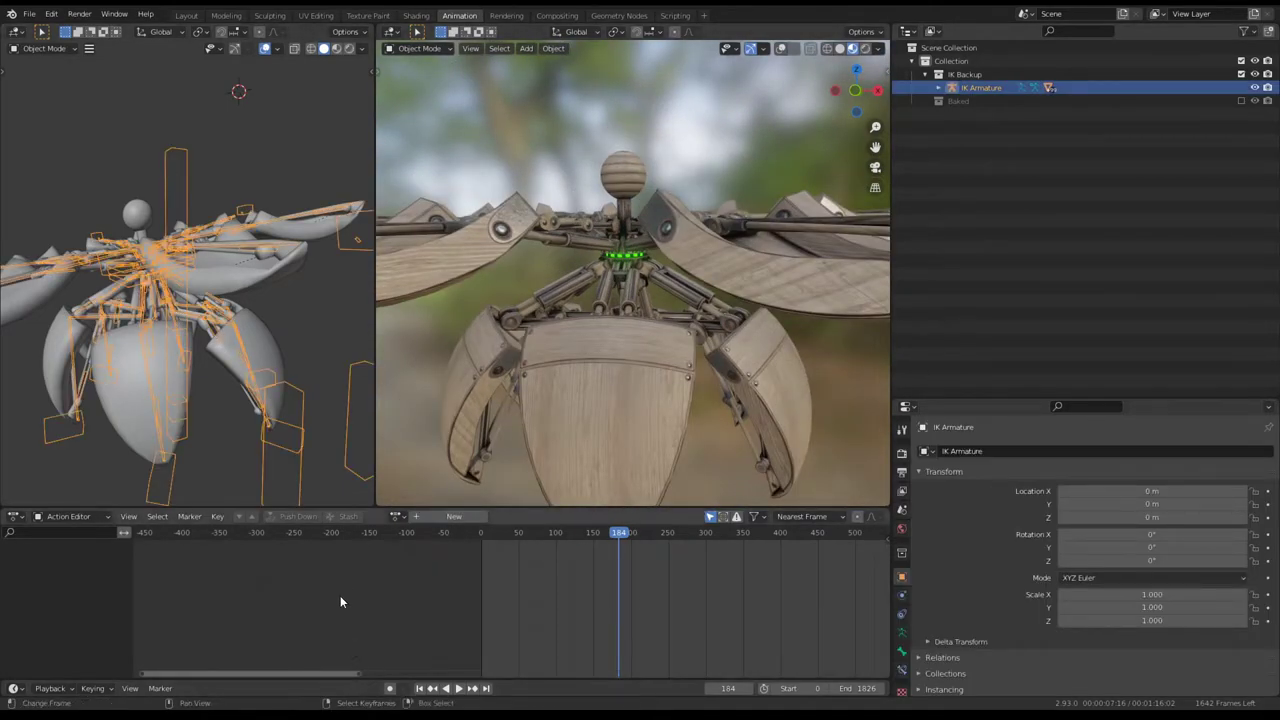
Try the 005_Baked_Fly_1_30_Frames action on the IK Armature and play it briefly.
click(399, 515)
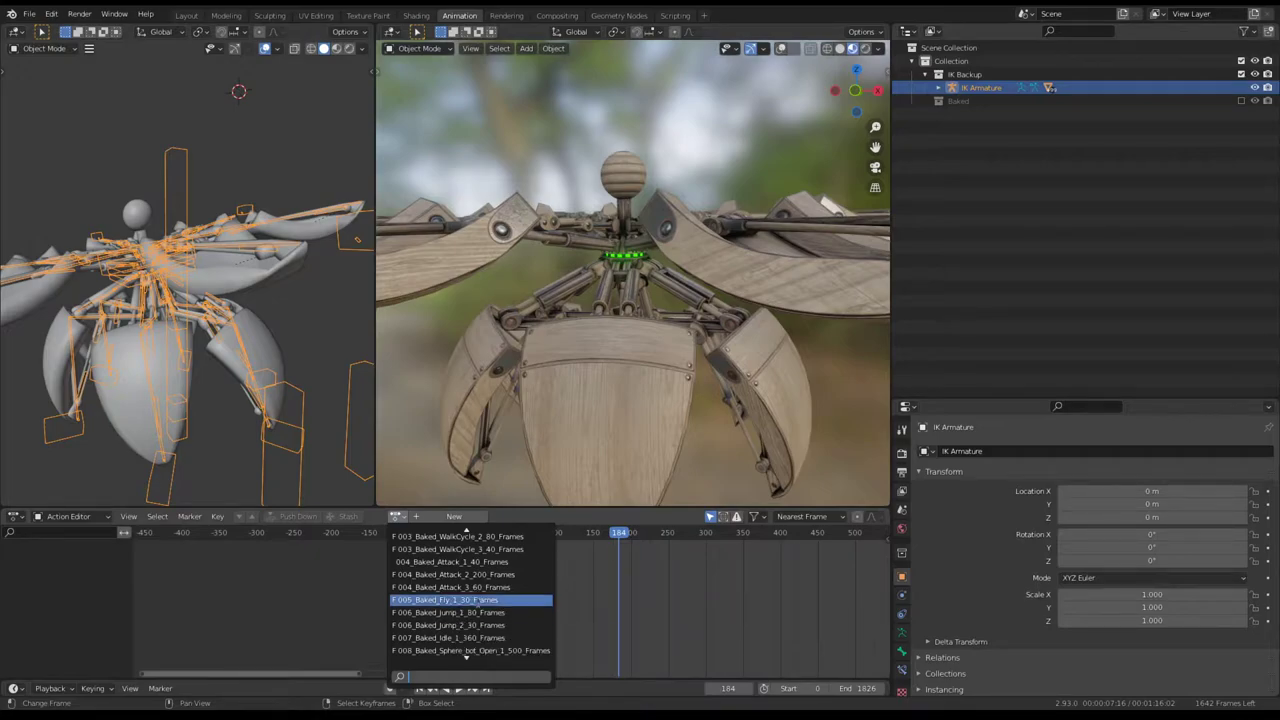
click(477, 598)
click(486, 572)
key(space)
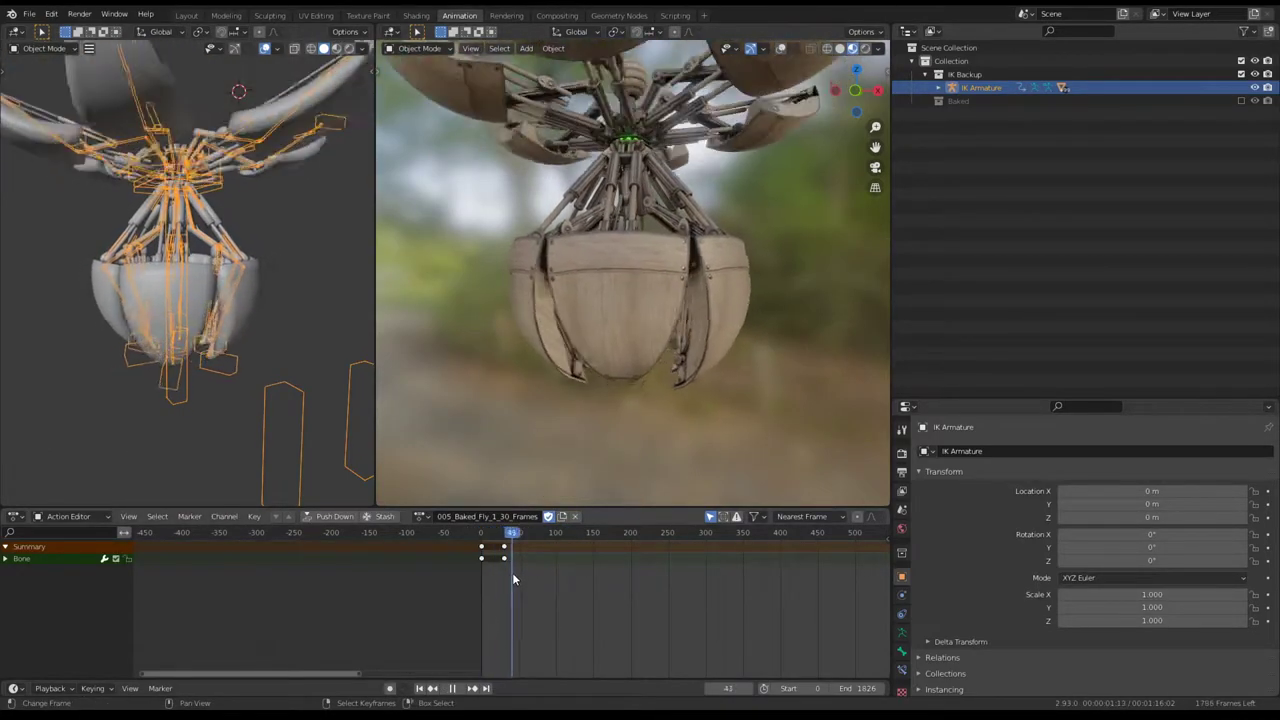
key(Escape)
Switch the IK Armature to the 006_Baked_Jump_1_80_Frames action and play it.
click(420, 516)
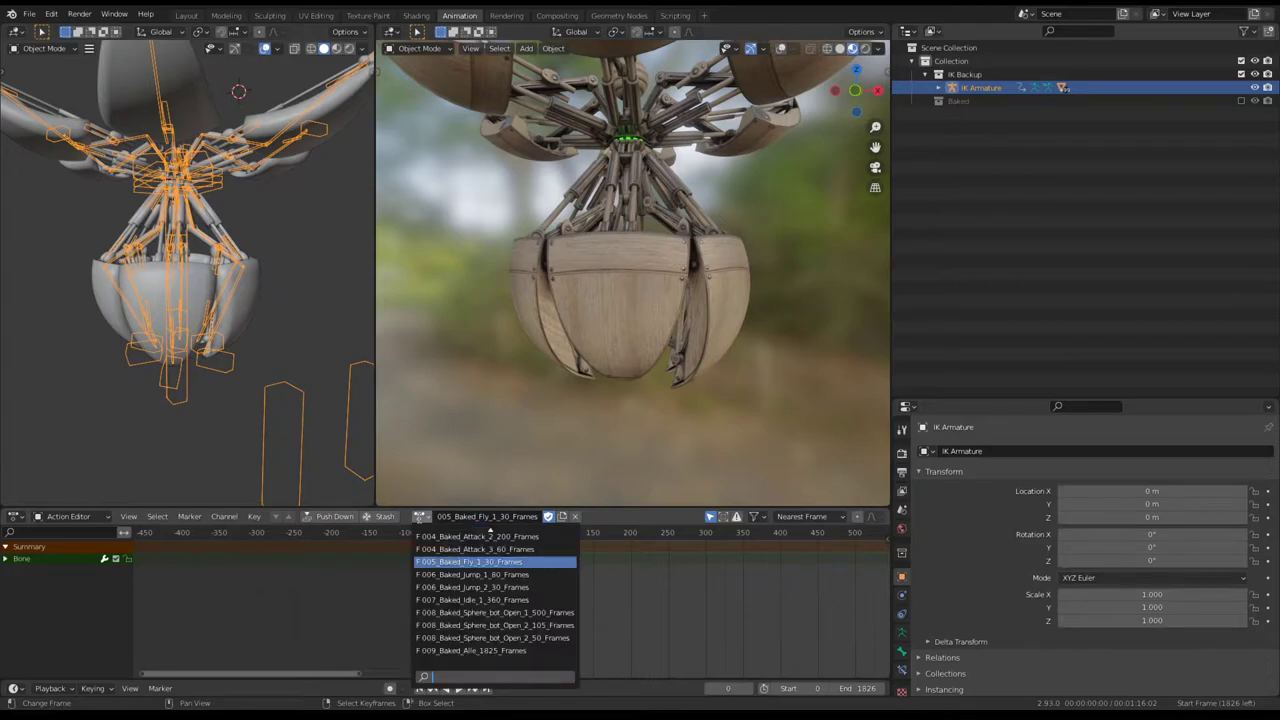
click(470, 574)
key(space)
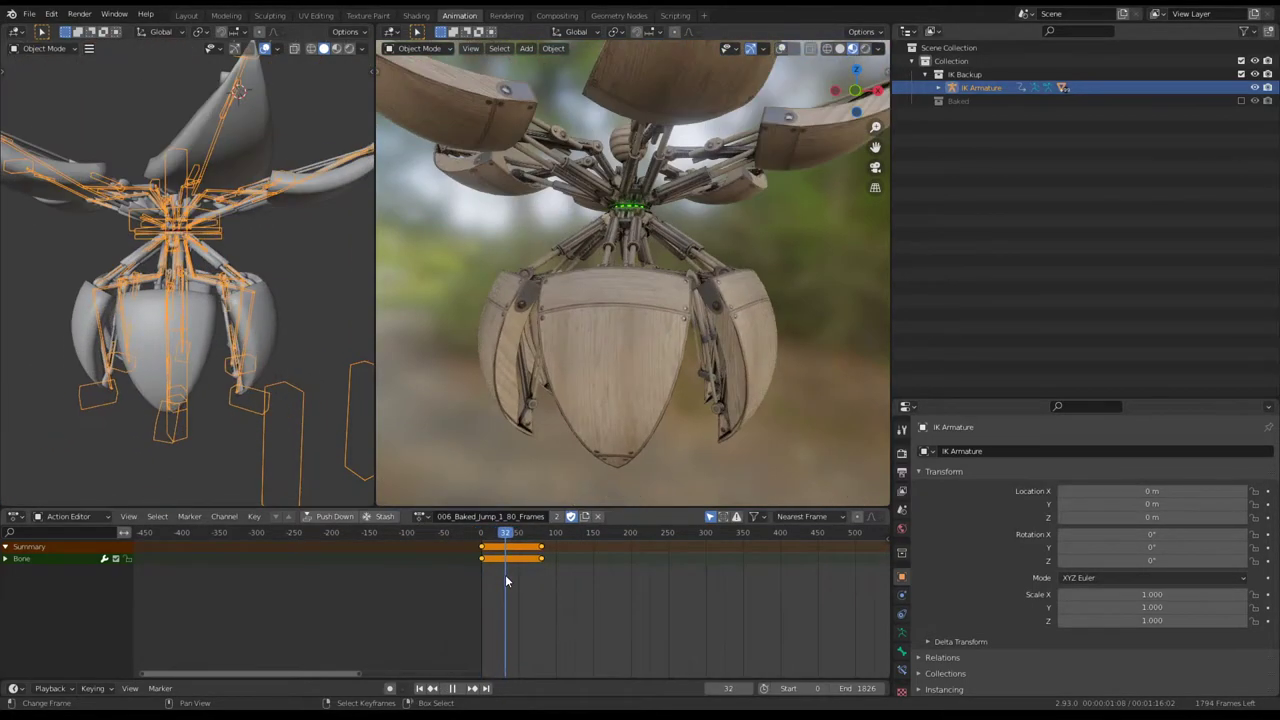
key(space)
scroll(552, 366, up, 5)
scroll(556, 348, up, 3)
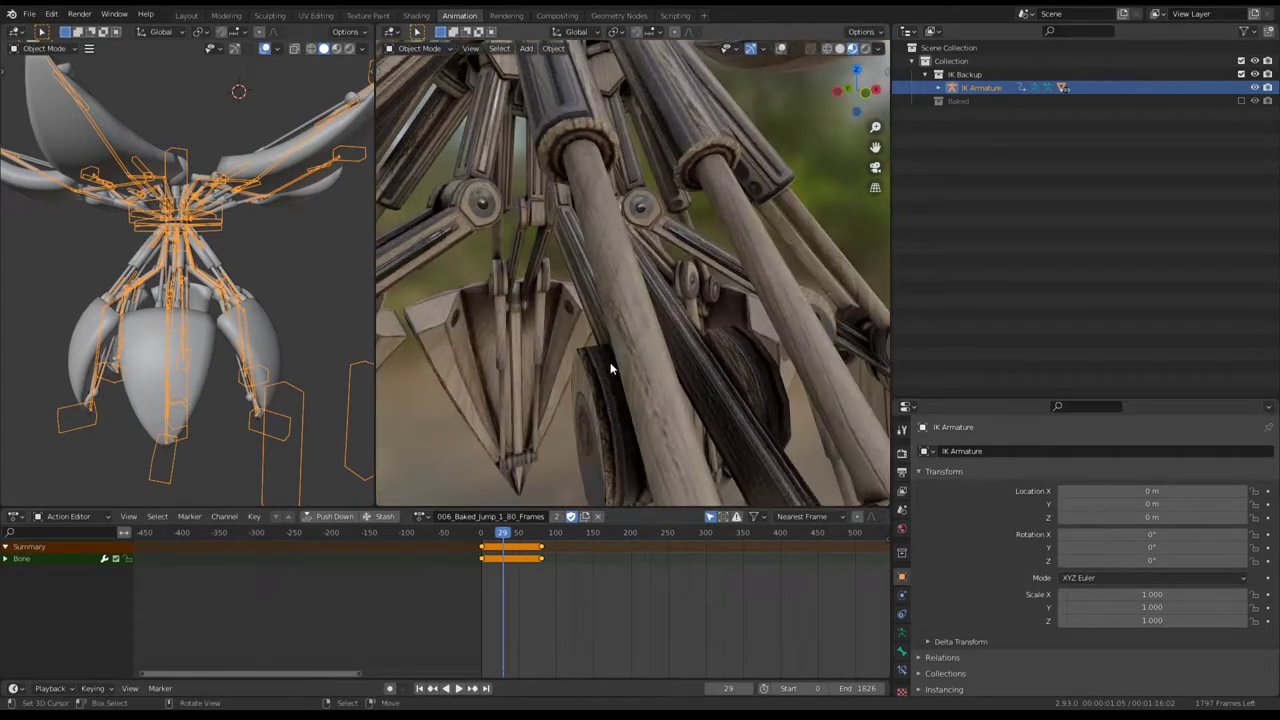
Include the Baked collection again and play both rigs side by side to compare.
click(1242, 102)
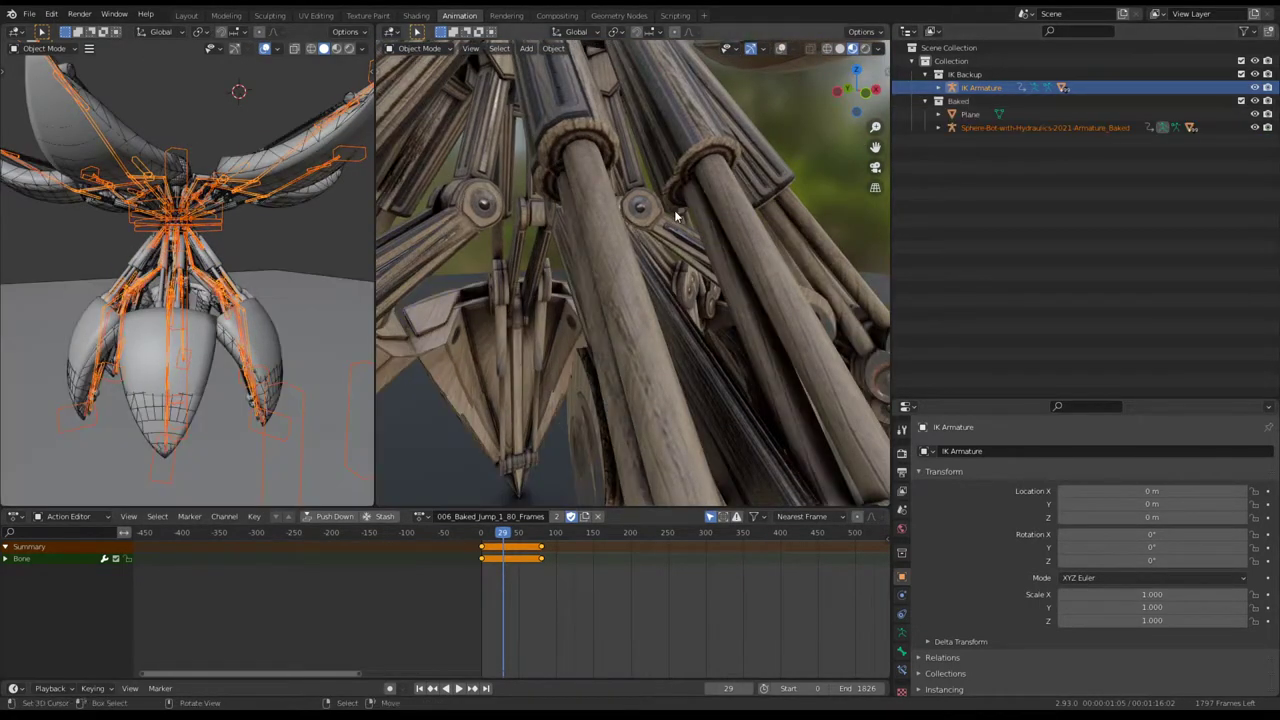
middle_drag(740, 250, 700, 204)
key(space)
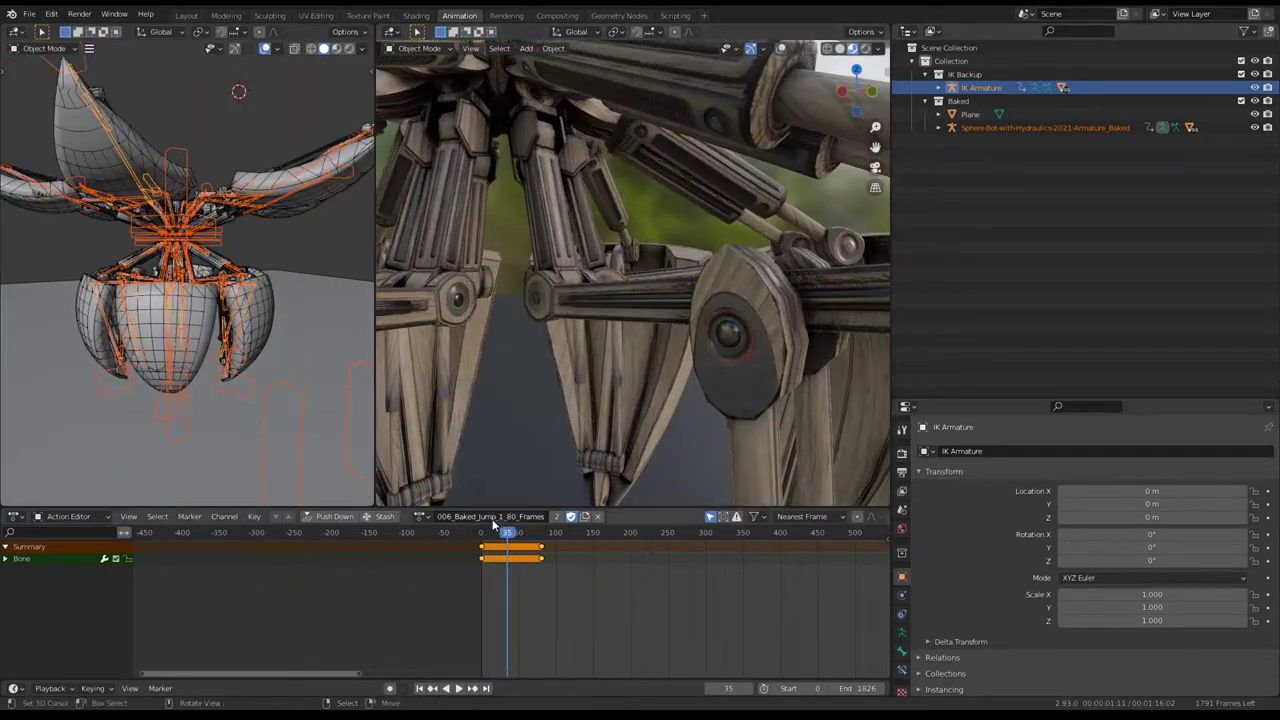
click(476, 572)
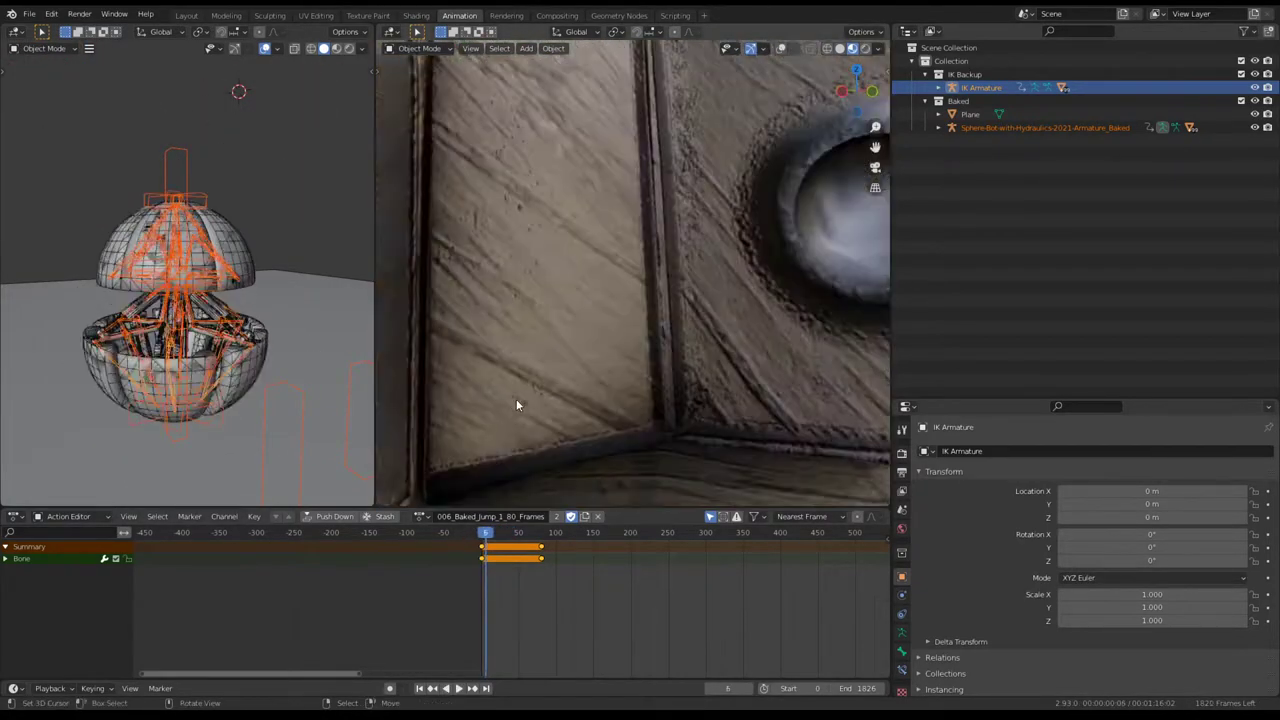
mouse_move(621, 274)
middle_down()
mouse_move(635, 175)
mouse_move(638, 224)
mouse_move(556, 297)
mouse_move(470, 298)
mouse_move(691, 252)
middle_up()
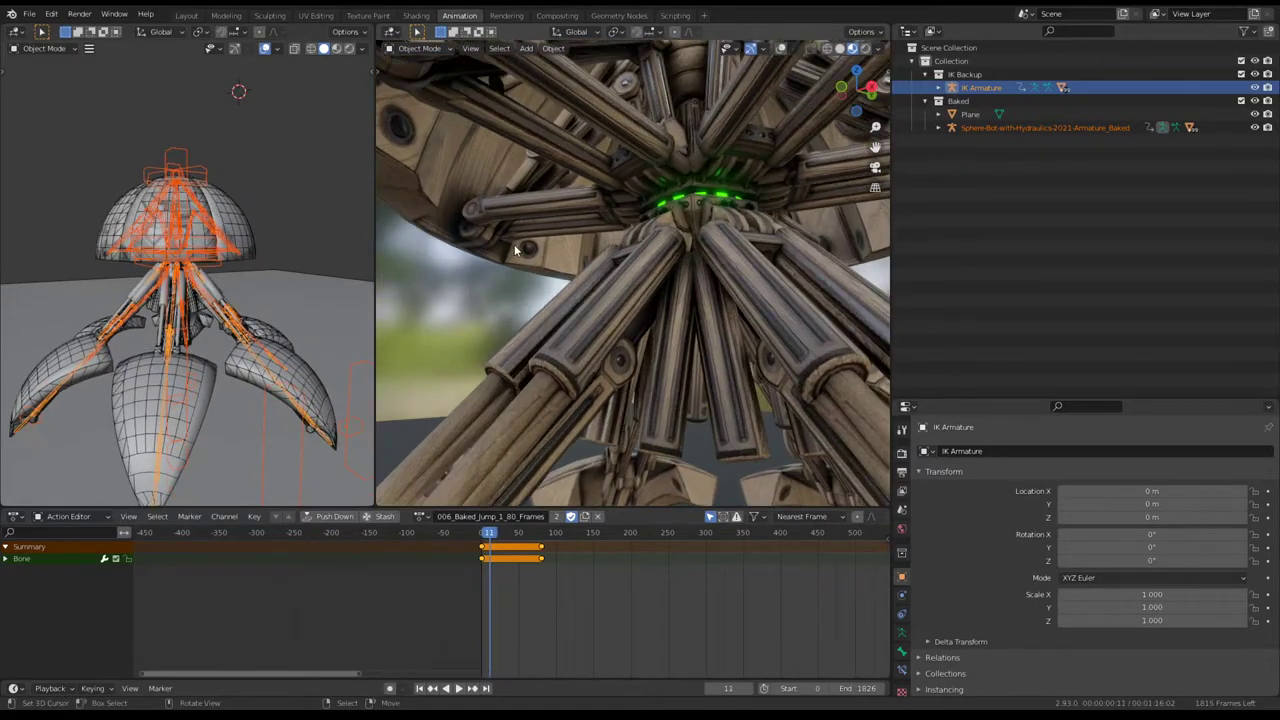
Exclude Baked again, put the IK Armature in Pose Mode, select all bones and play the jump.
click(1241, 101)
middle_drag(707, 238, 651, 254)
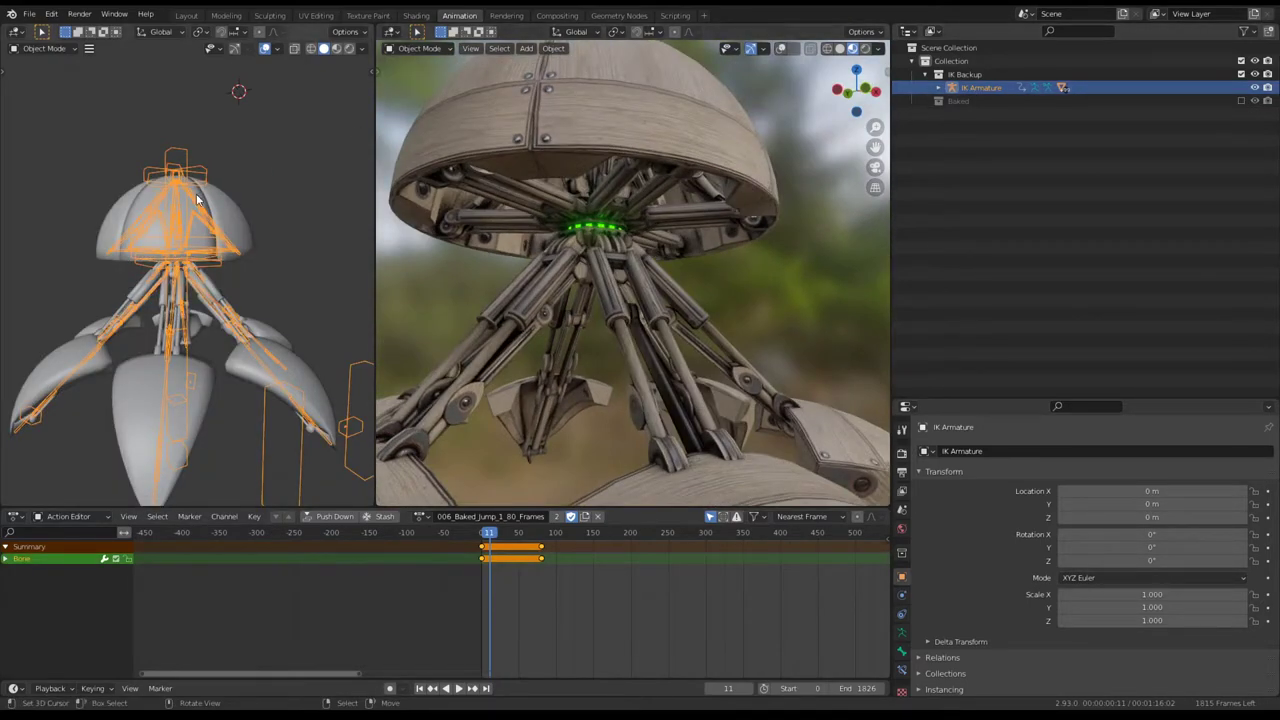
click(44, 94)
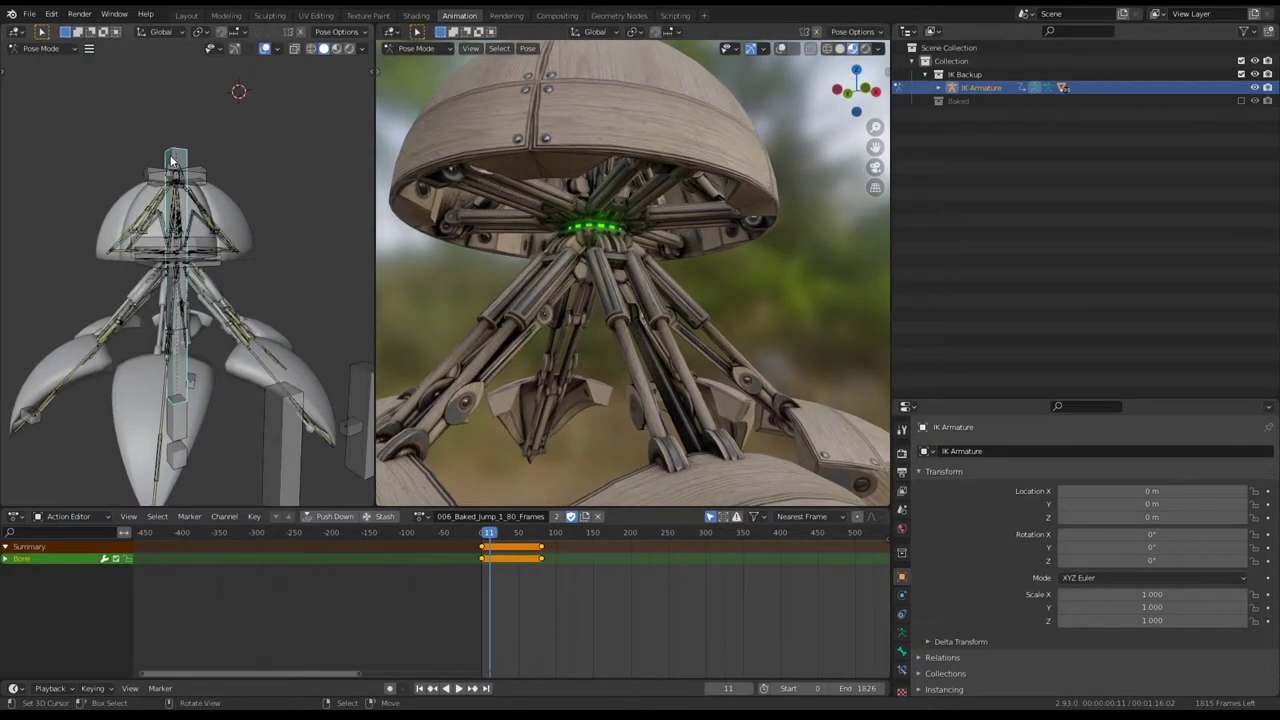
key(a)
scroll(486, 572, up, 3)
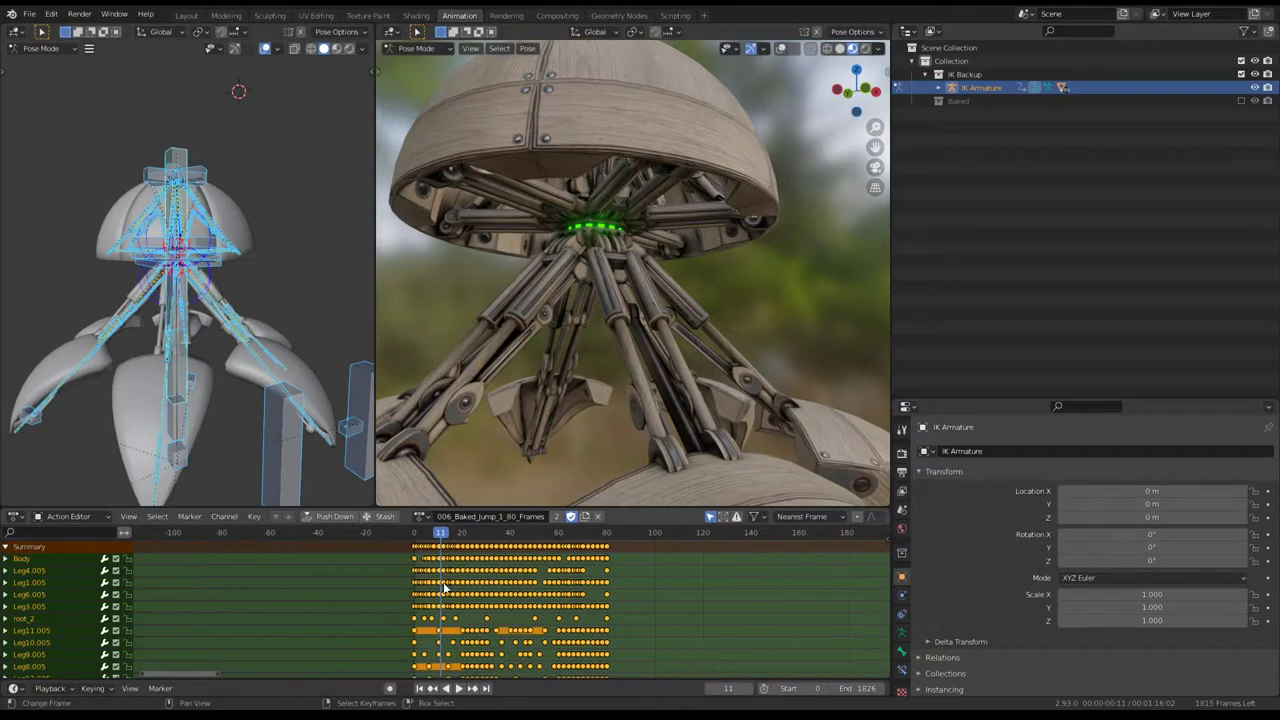
key(space)
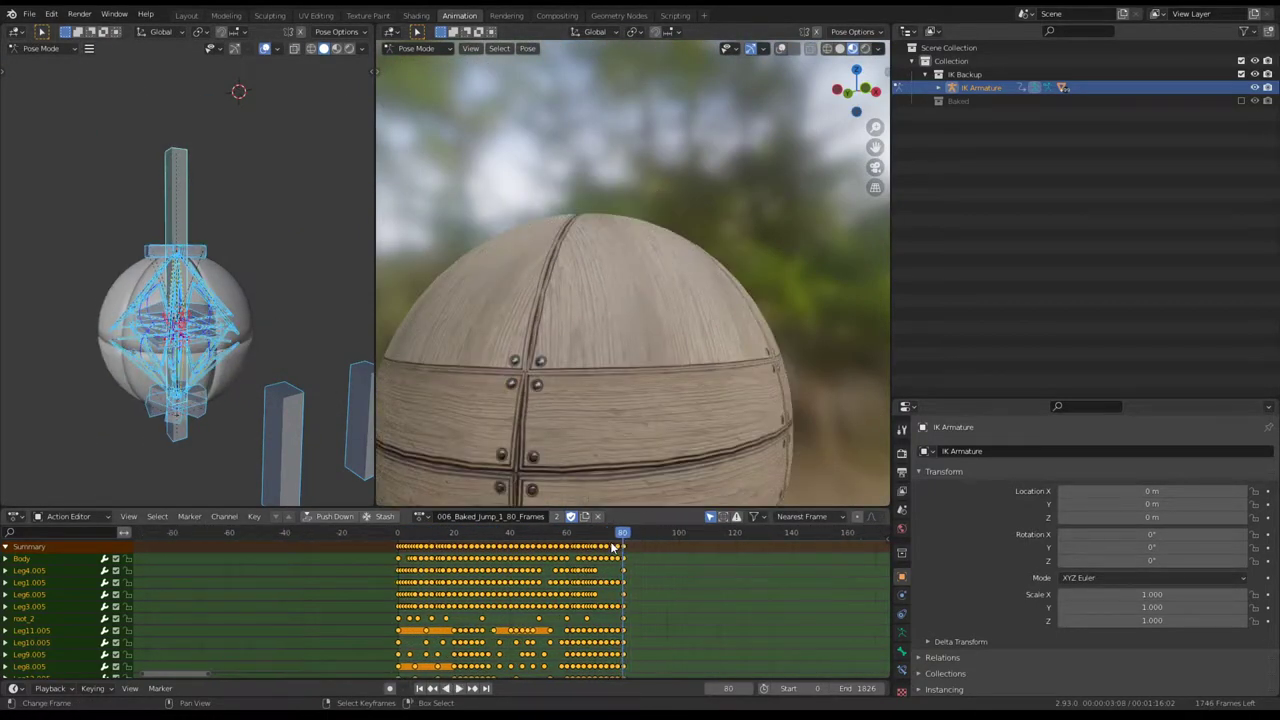
scroll(620, 550, up, 1)
scroll(341, 256, down, 2)
Run Bake Action over frames 0–80 with Visual Keying and Clear Constraints.
key(F3)
text(bake)
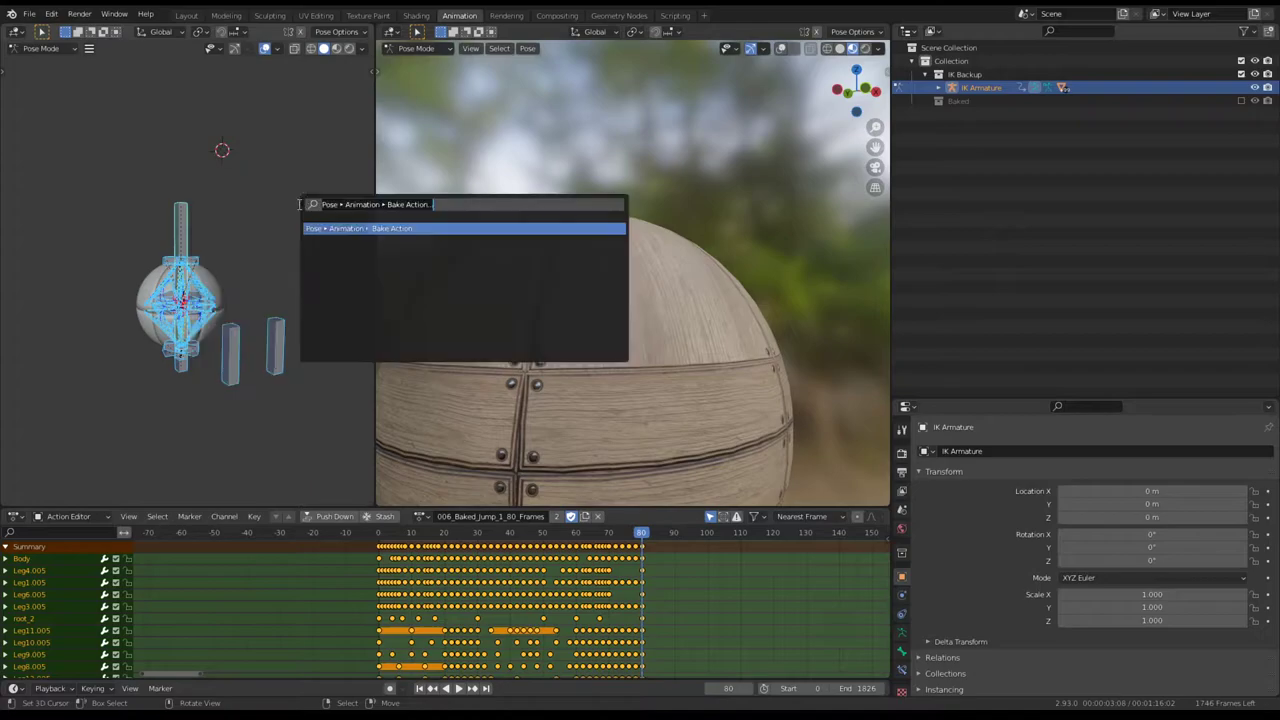
key(Return)
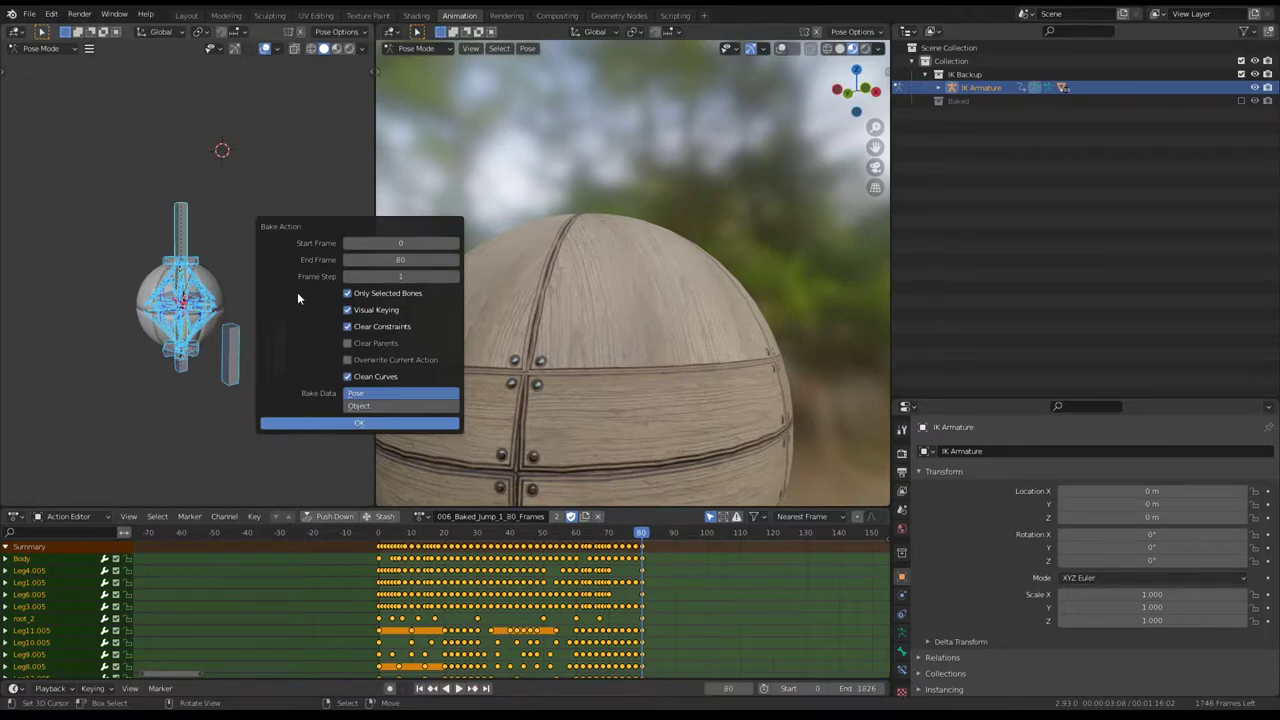
key(Return)
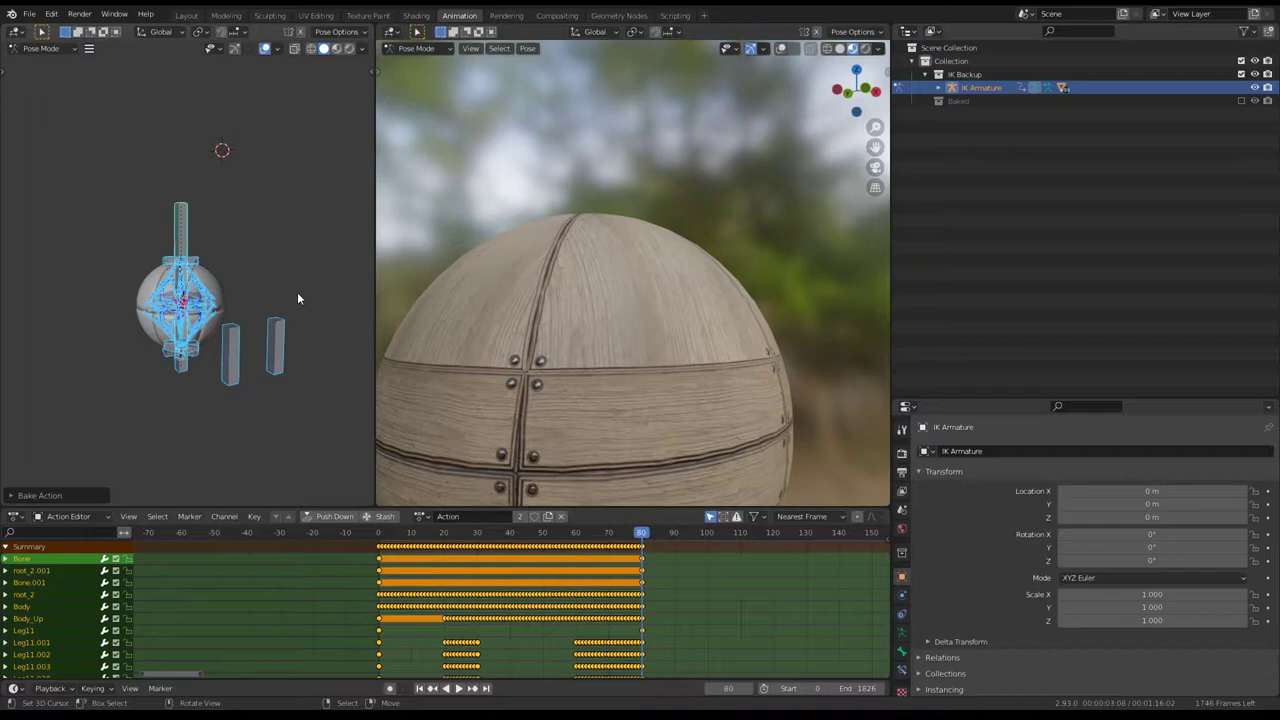
scroll(320, 284, down, 4)
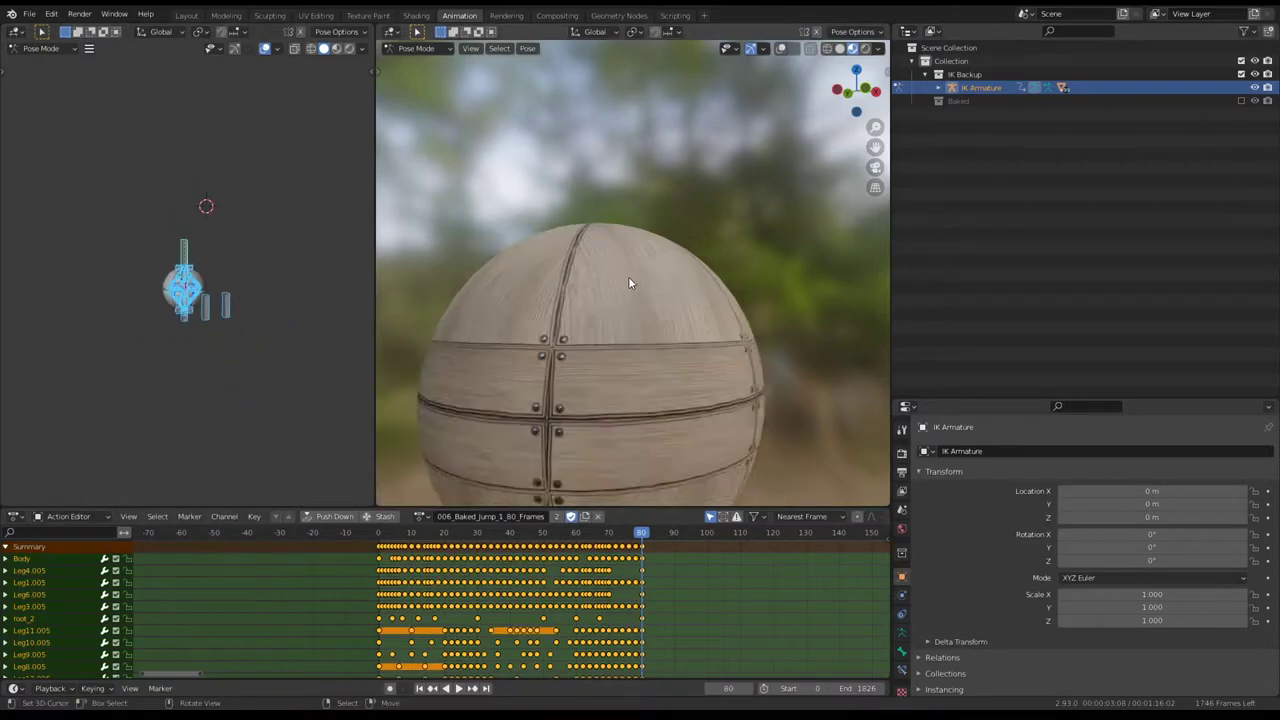
scroll(628, 276, down, 3)
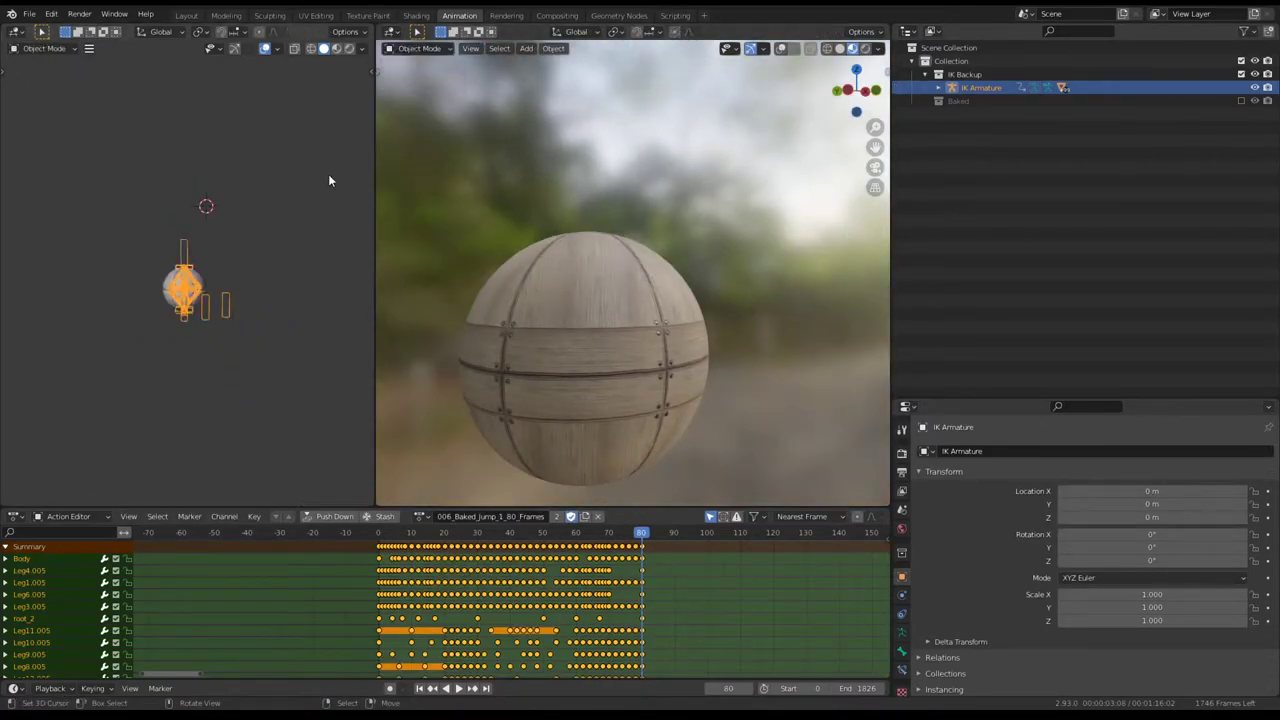
scroll(560, 247, down, 4)
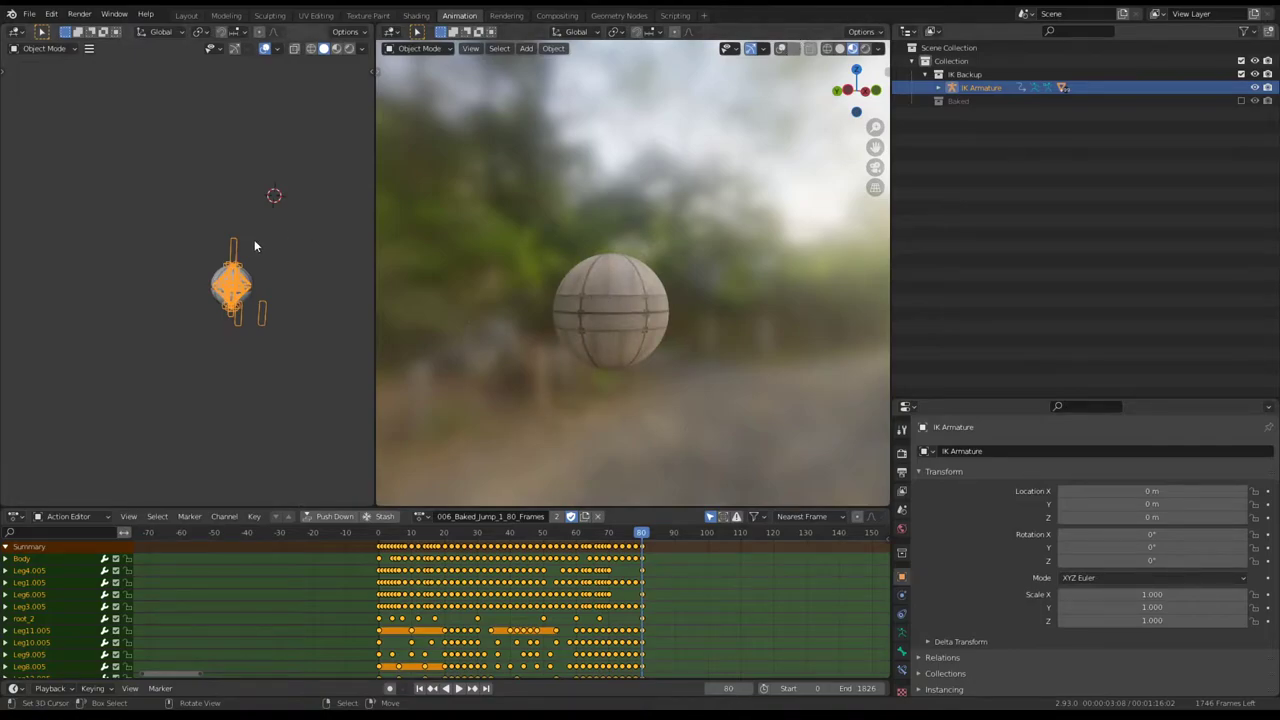
Duplicate the IK Armature, inspect a bone on the original in Edit Mode, then return to Object Mode.
key(shift+d)
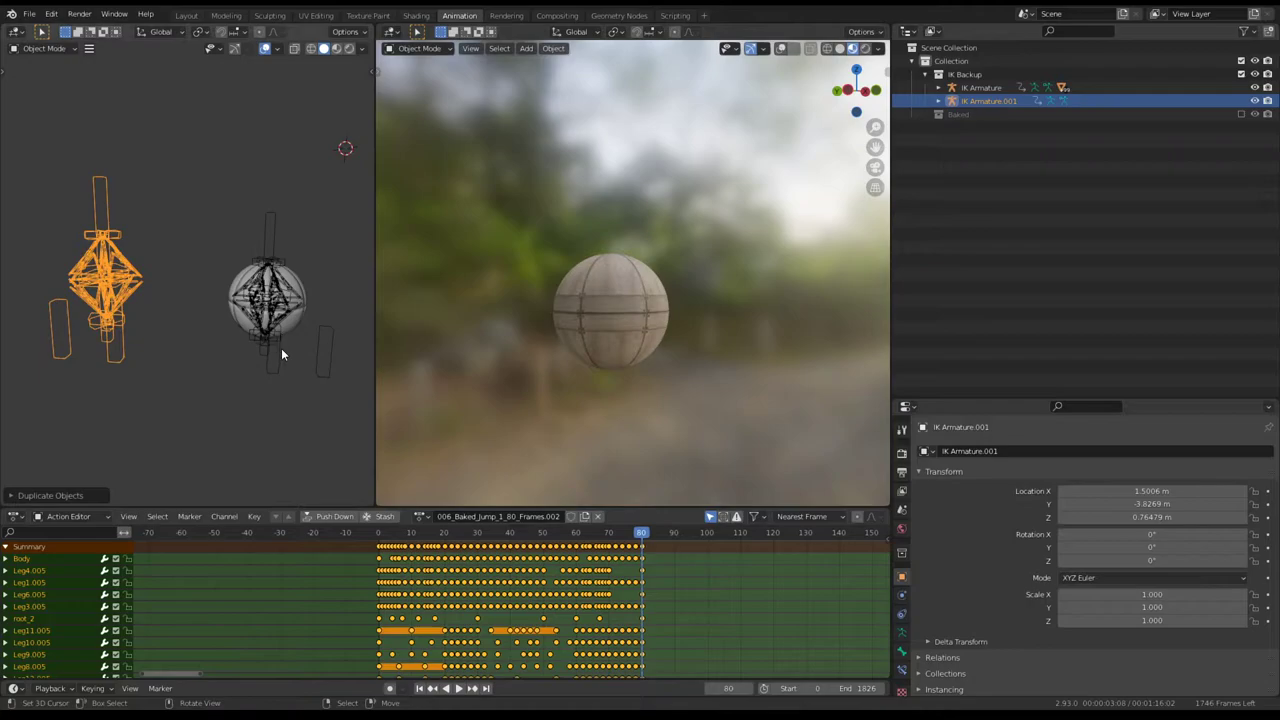
click(282, 354)
key(Tab)
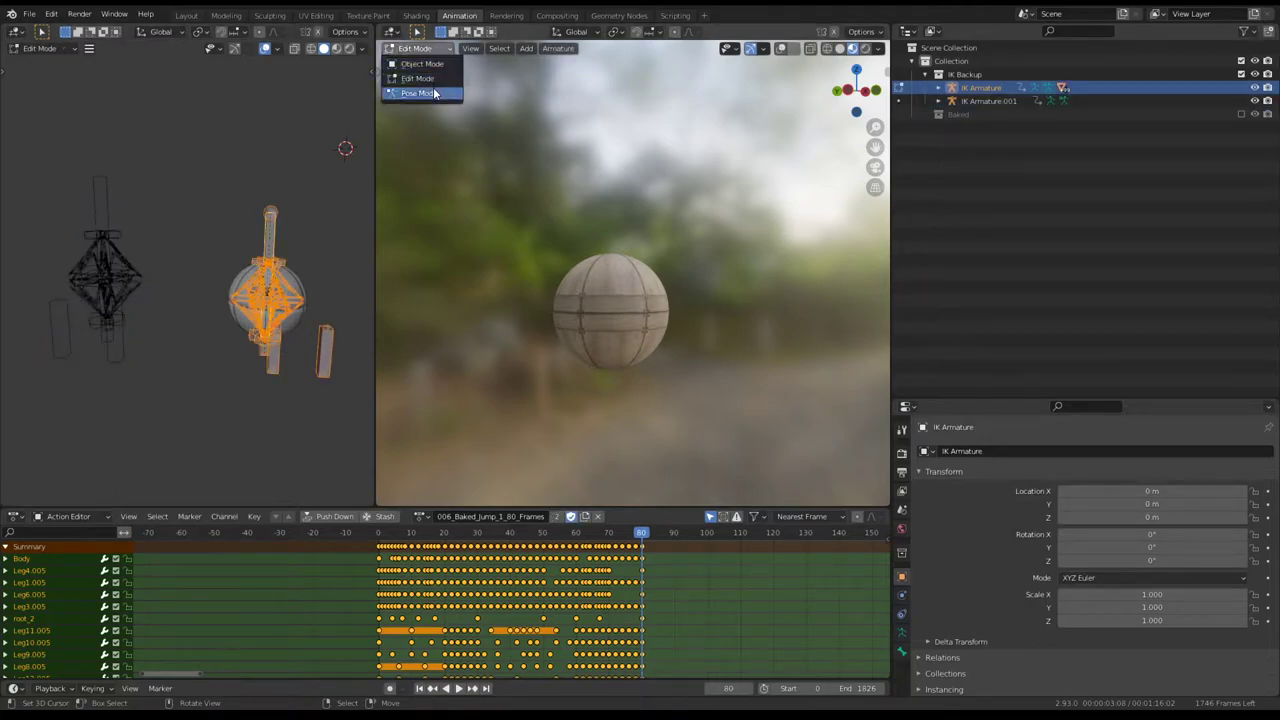
scroll(280, 362, up, 3)
click(320, 362)
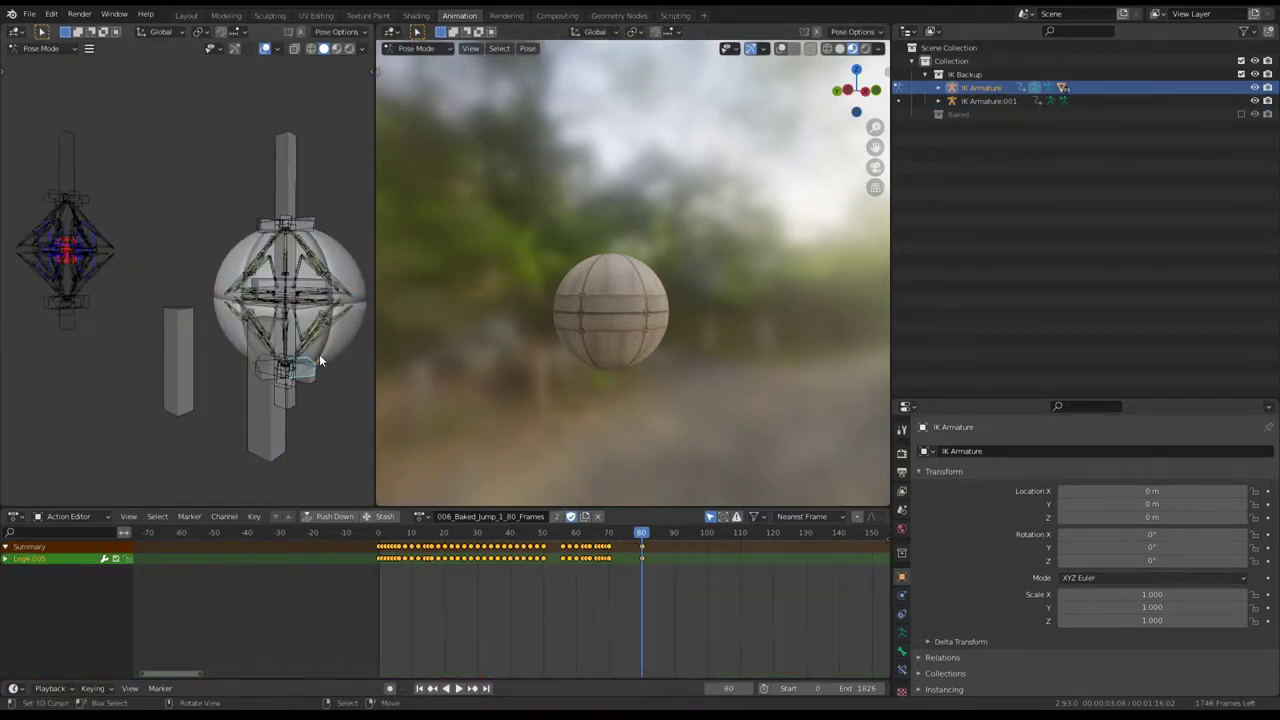
right_click(358, 365)
scroll(300, 200, down, 3)
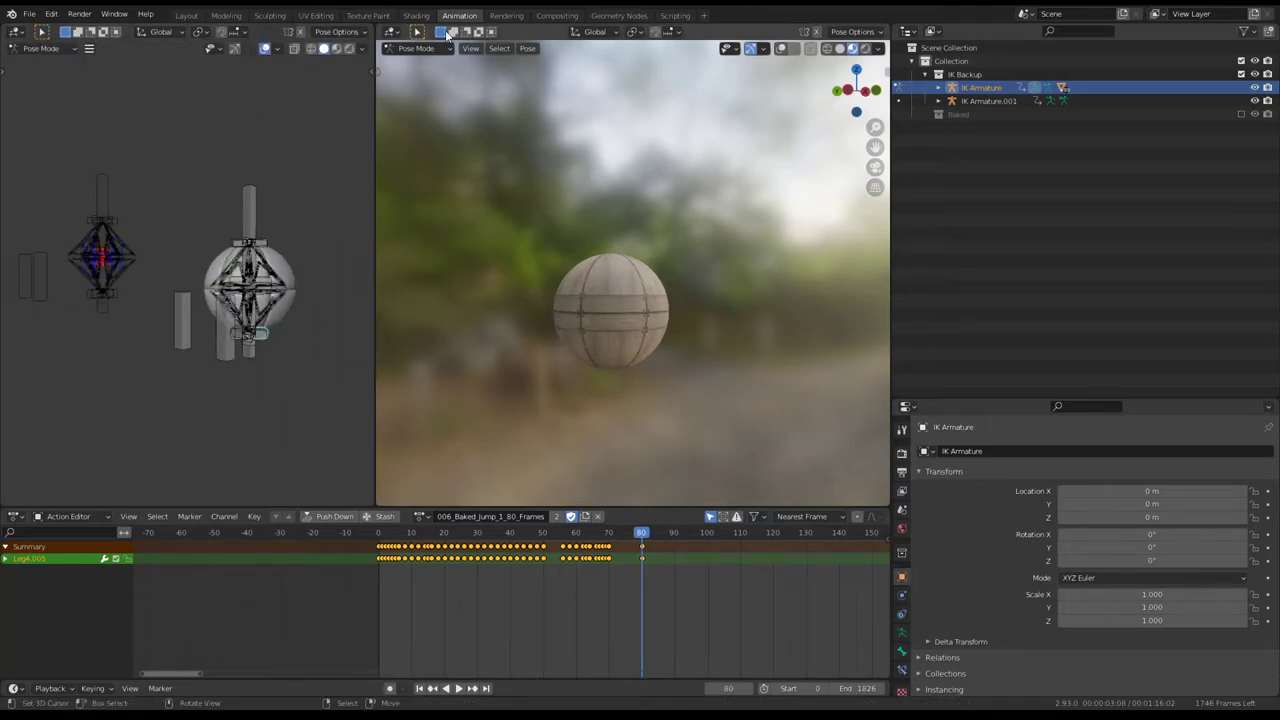
click(426, 63)
Bake IK Armature.001's pose animation into a new action and play it from the start.
click(101, 255)
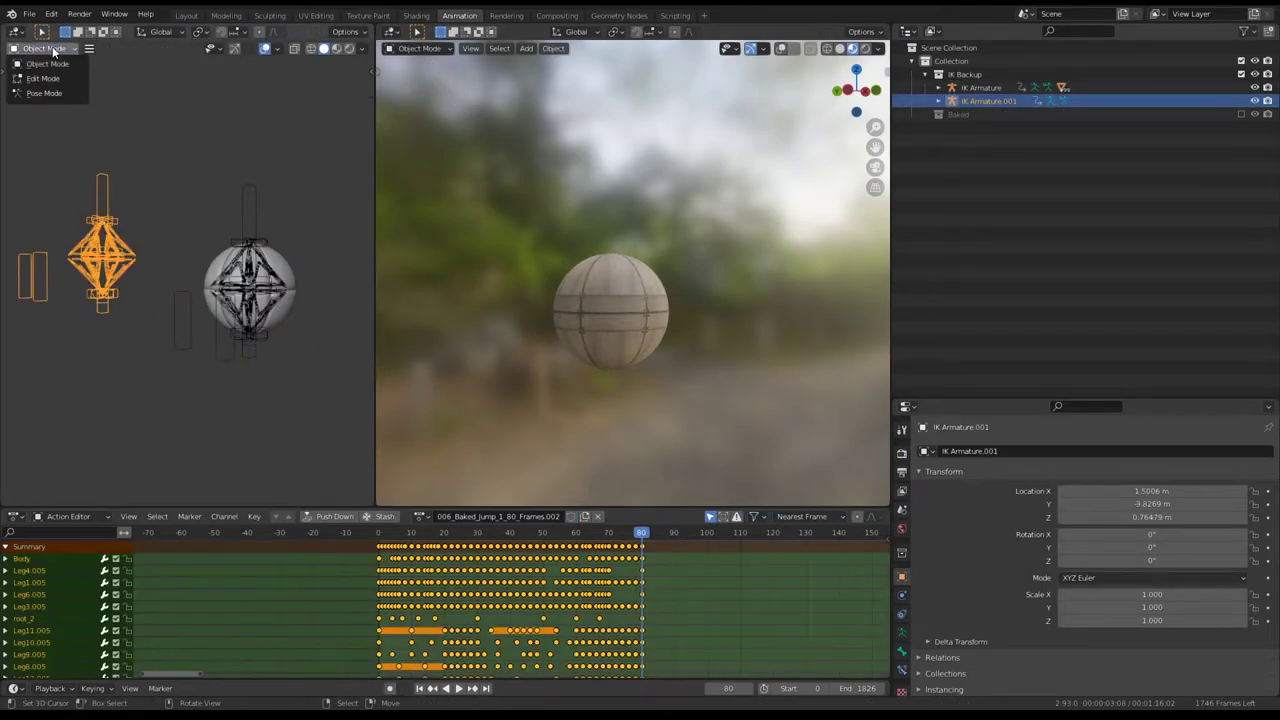
click(132, 137)
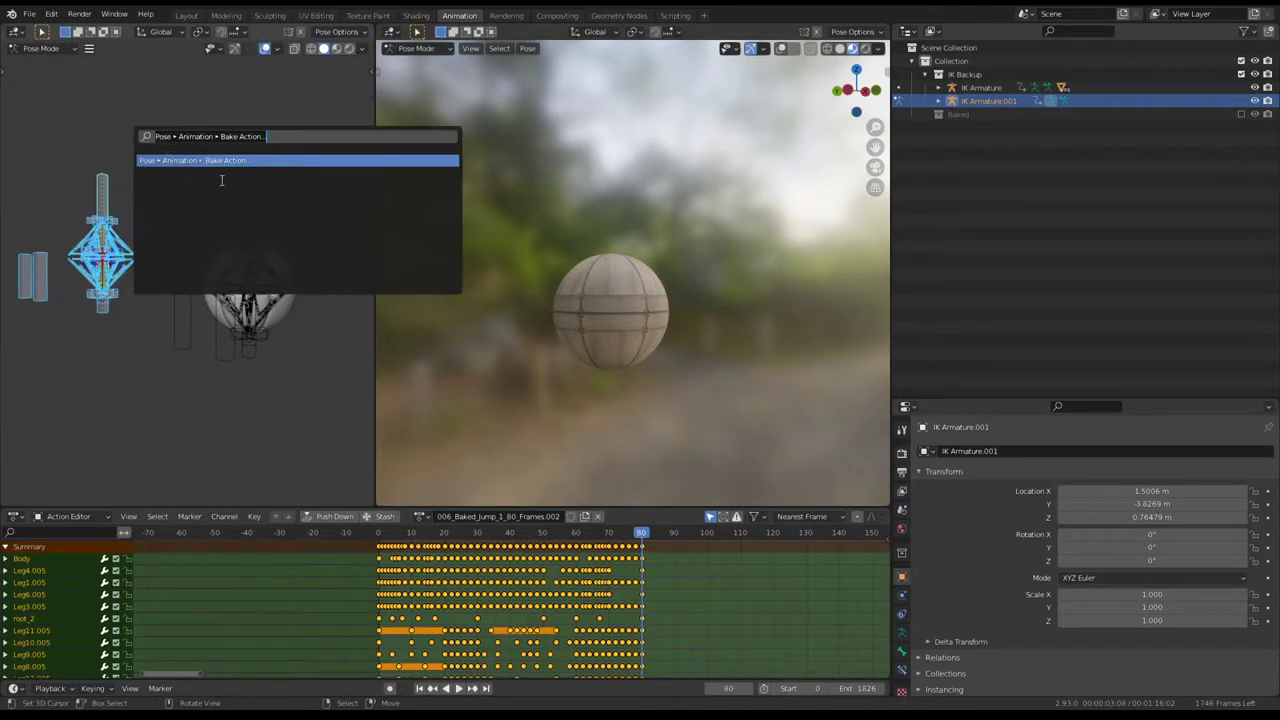
click(250, 158)
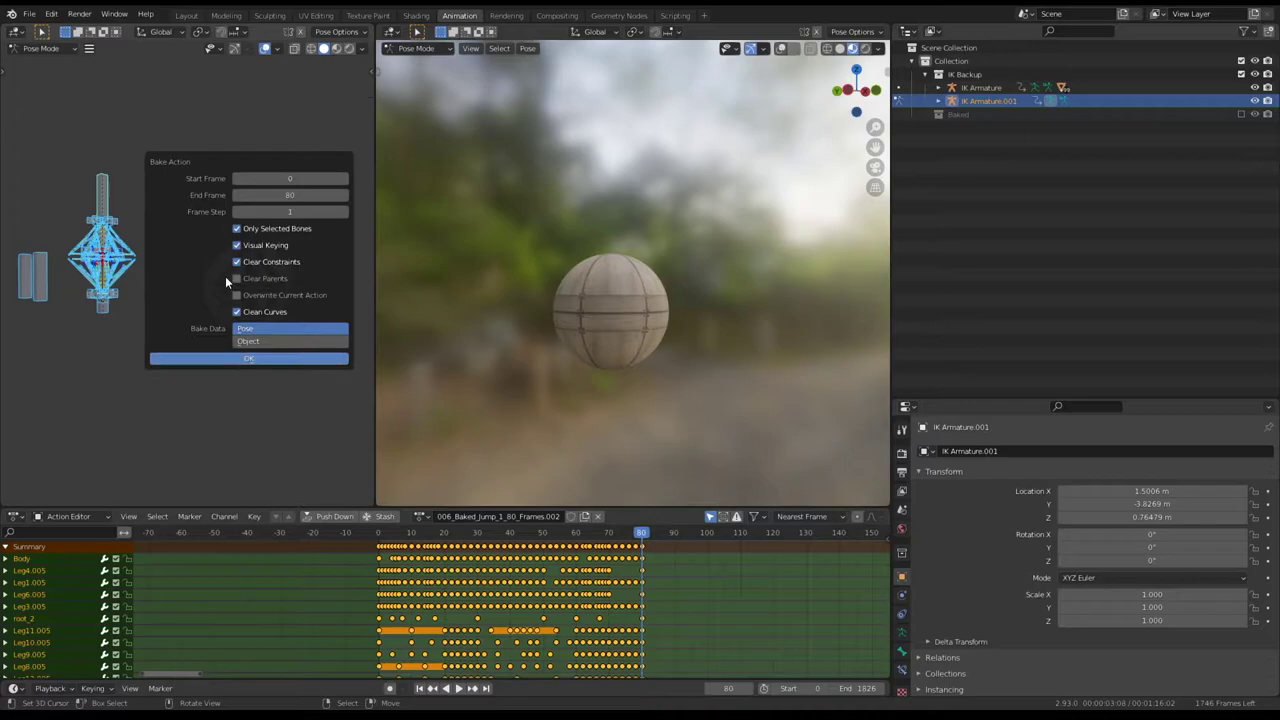
key(Return)
key(shift+Left)
key(space)
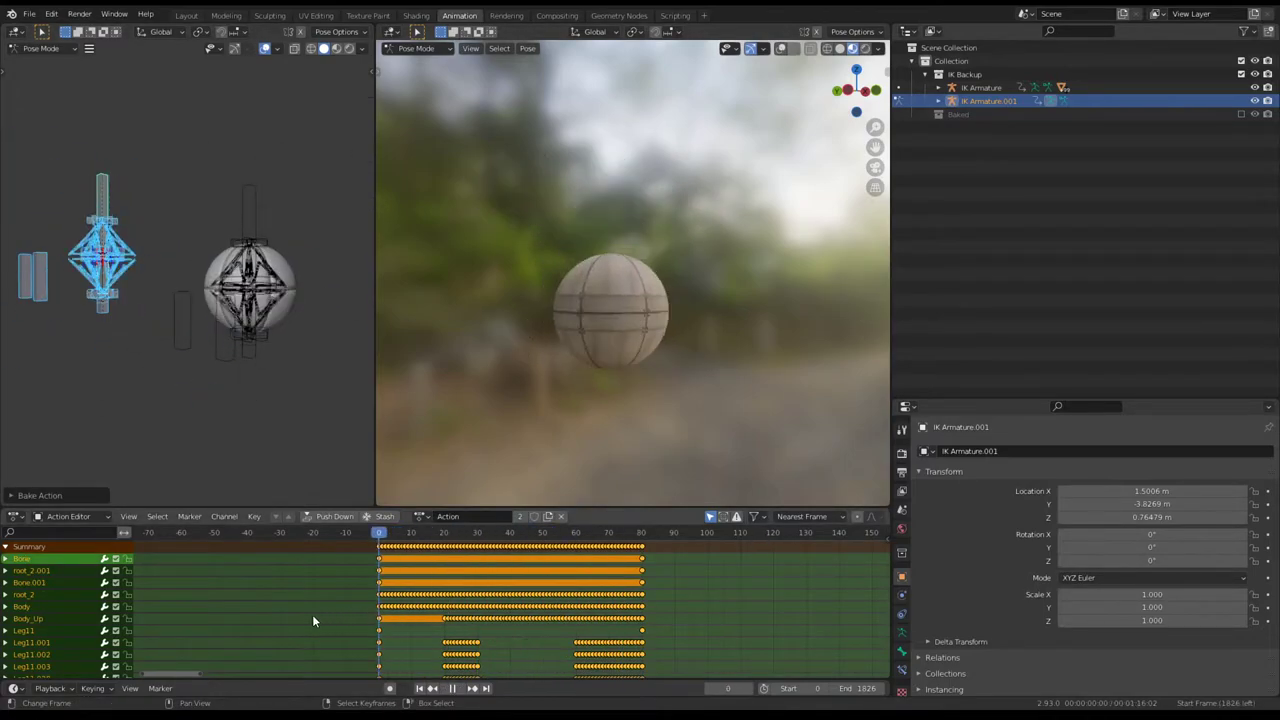
Delete the IK Armature.001 copy from Object Mode.
click(954, 114)
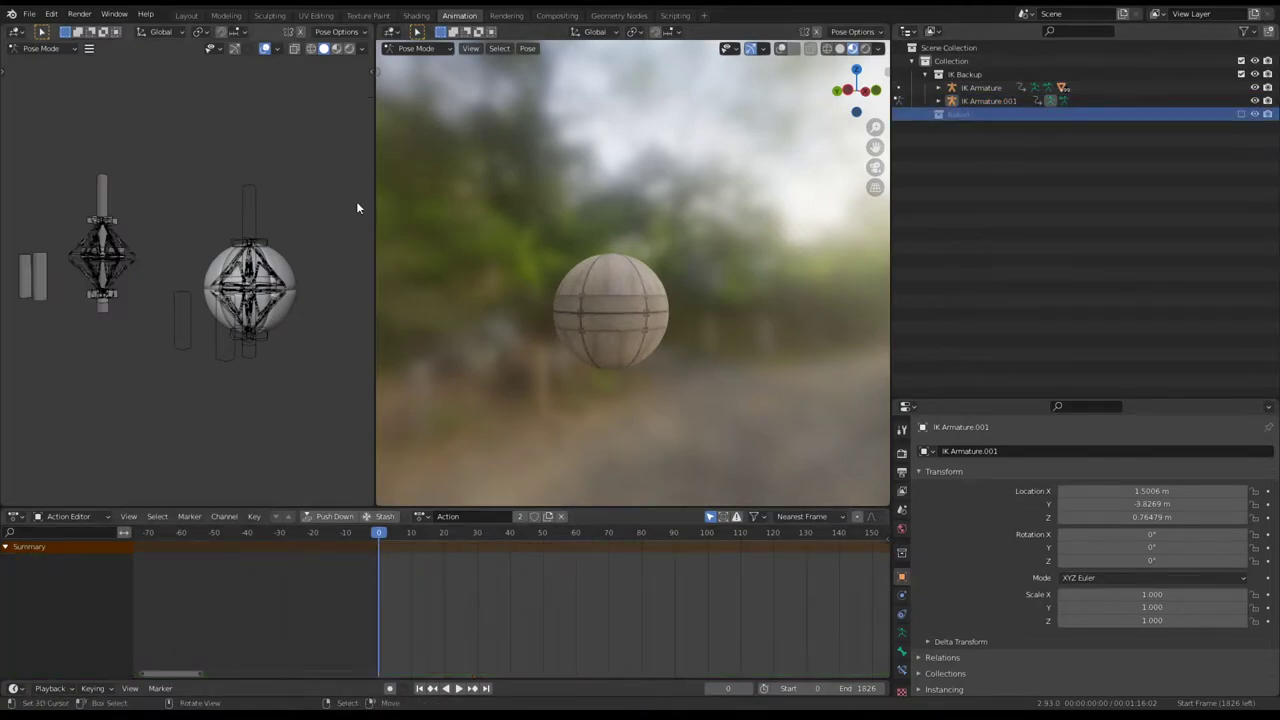
click(90, 234)
click(40, 48)
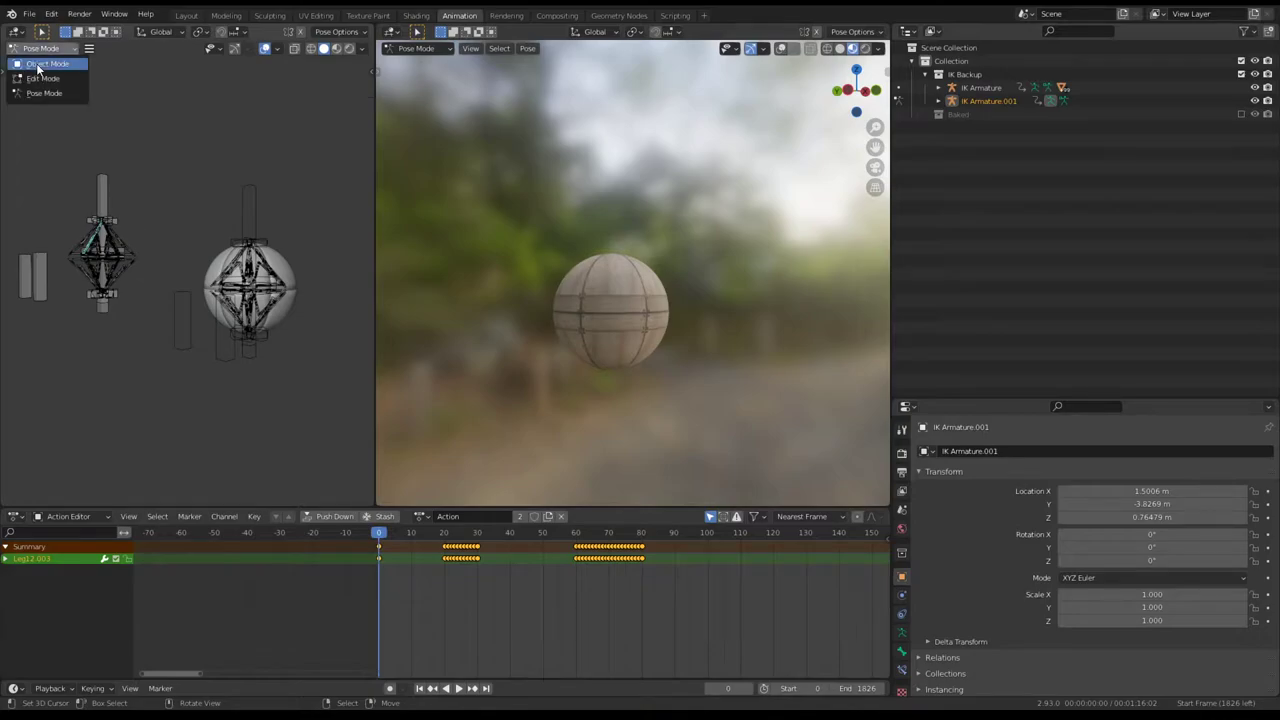
click(40, 60)
key(Delete)
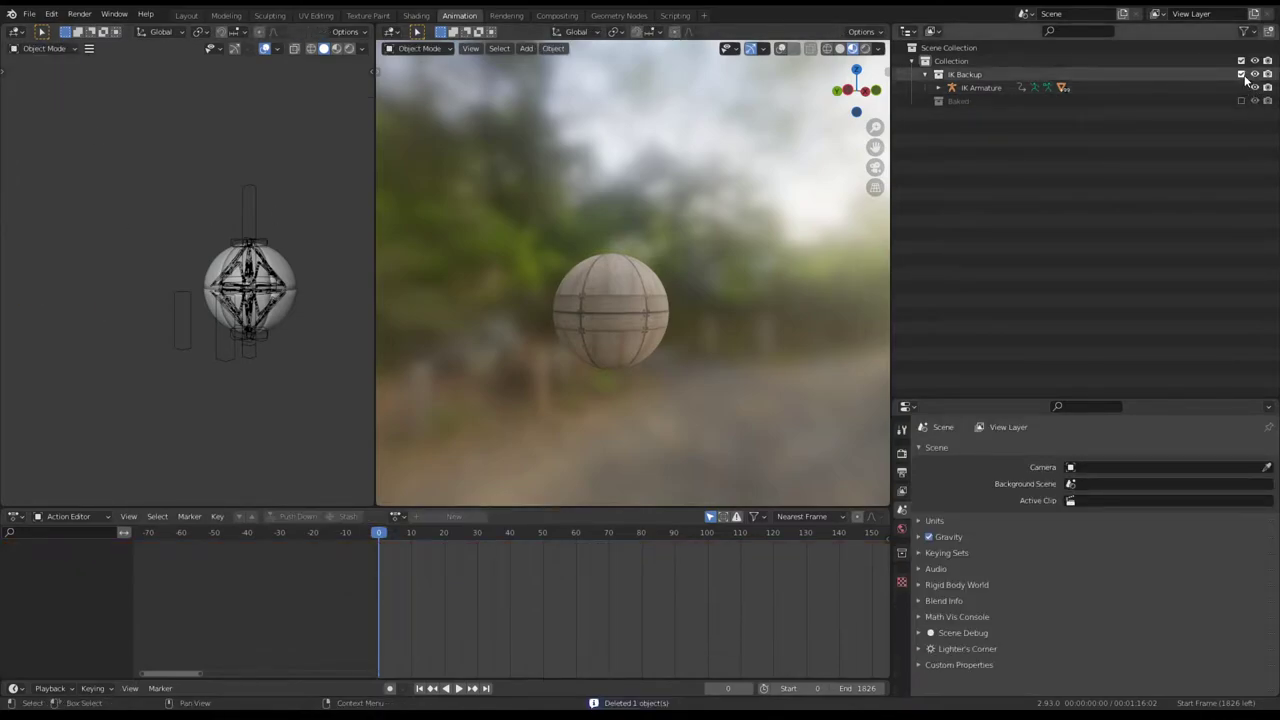
Swap IK Backup for the Baked collection, select the sphere-bot armature and play its animation.
click(1241, 74)
click(1241, 101)
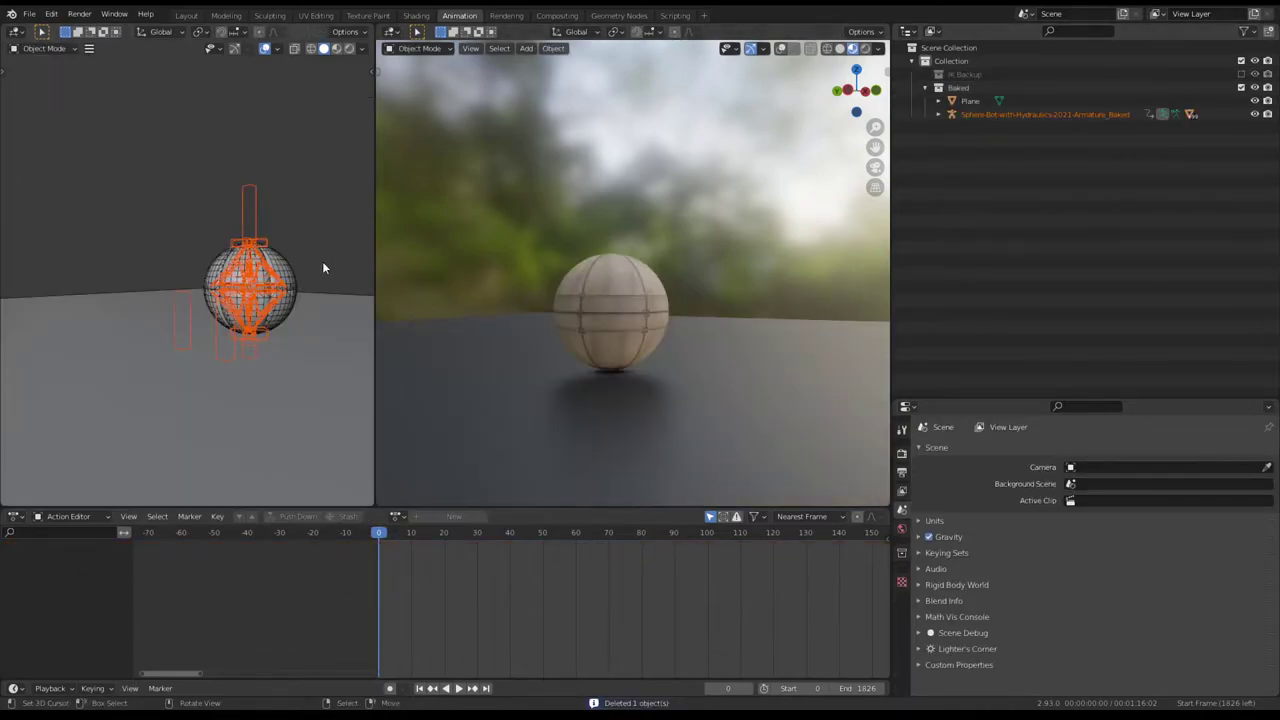
click(242, 201)
click(389, 532)
scroll(516, 540, up, 1)
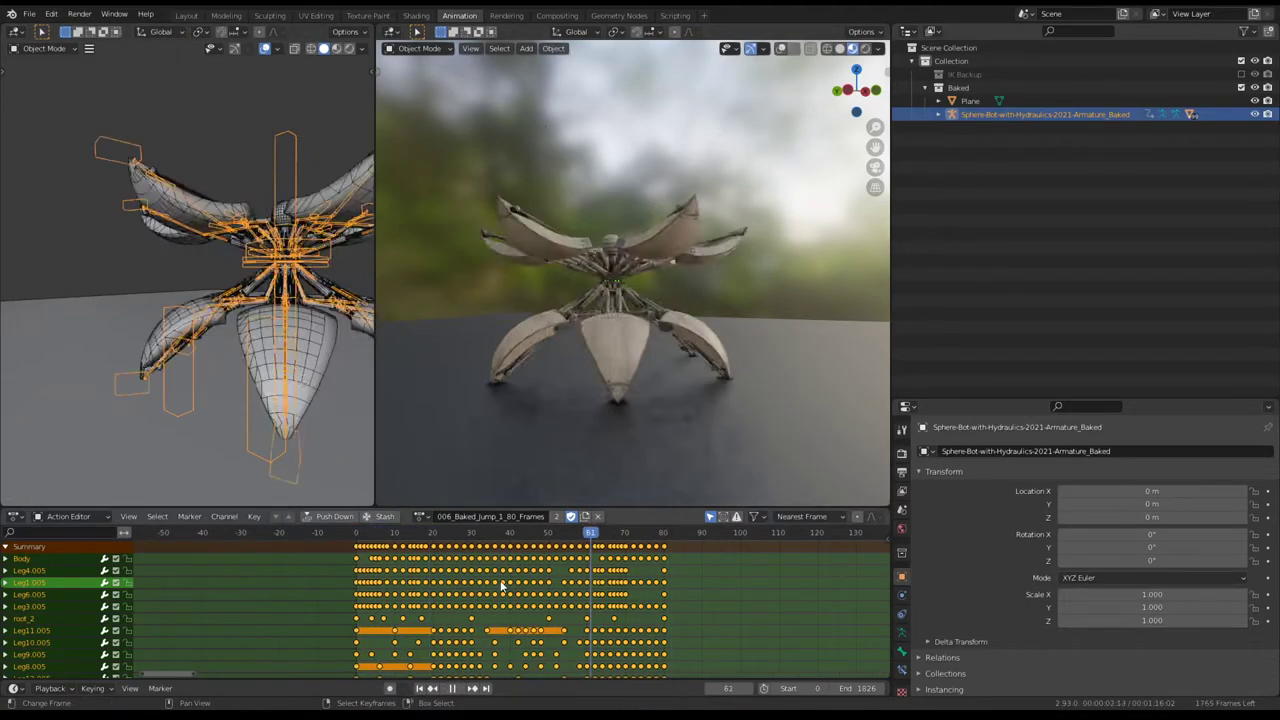
key(space)
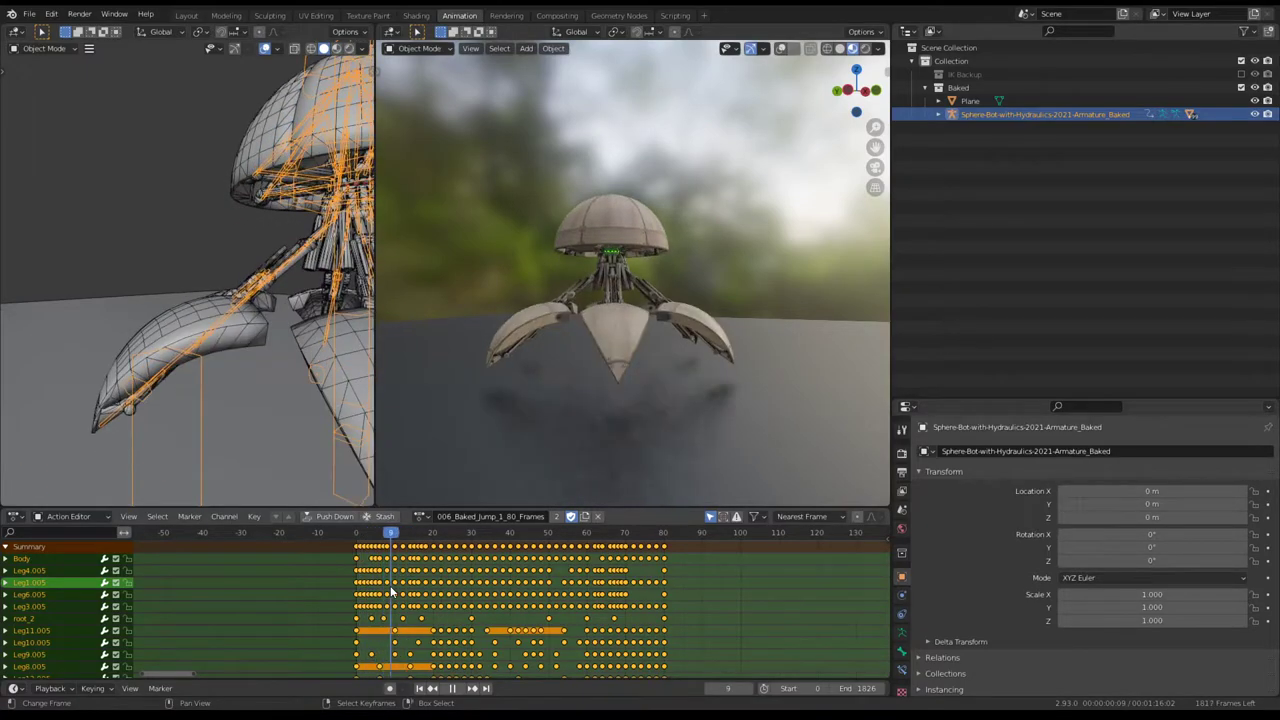
key(space)
scroll(721, 337, up, 3)
middle_drag(721, 337, 591, 327)
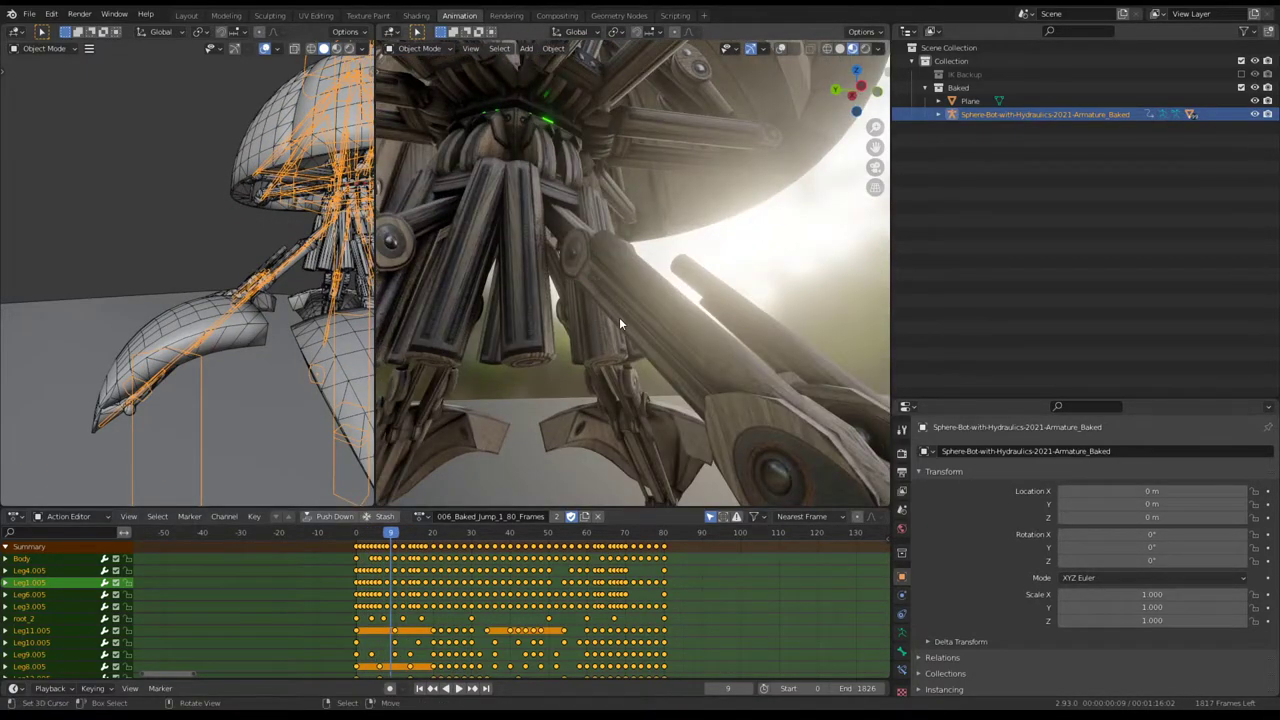
Assign the action named Action and play it forwards and backwards, stopping at the first frame.
click(424, 517)
click(456, 651)
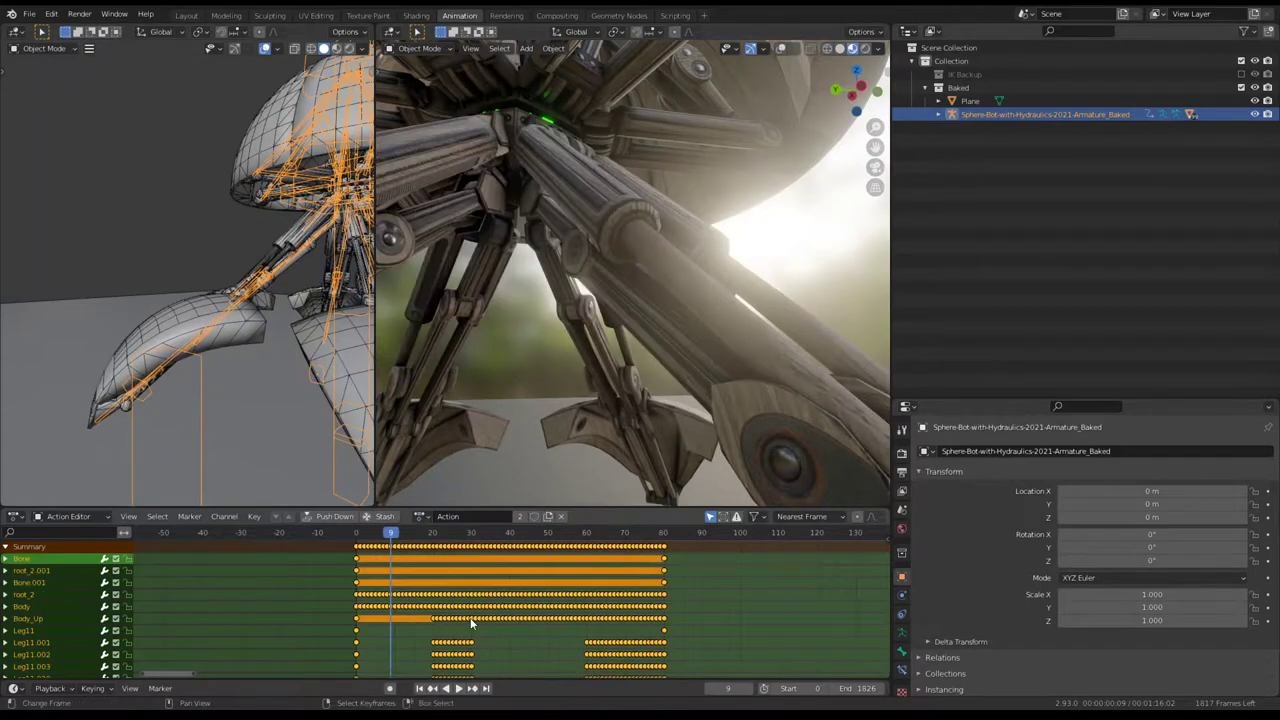
click(375, 585)
key(space)
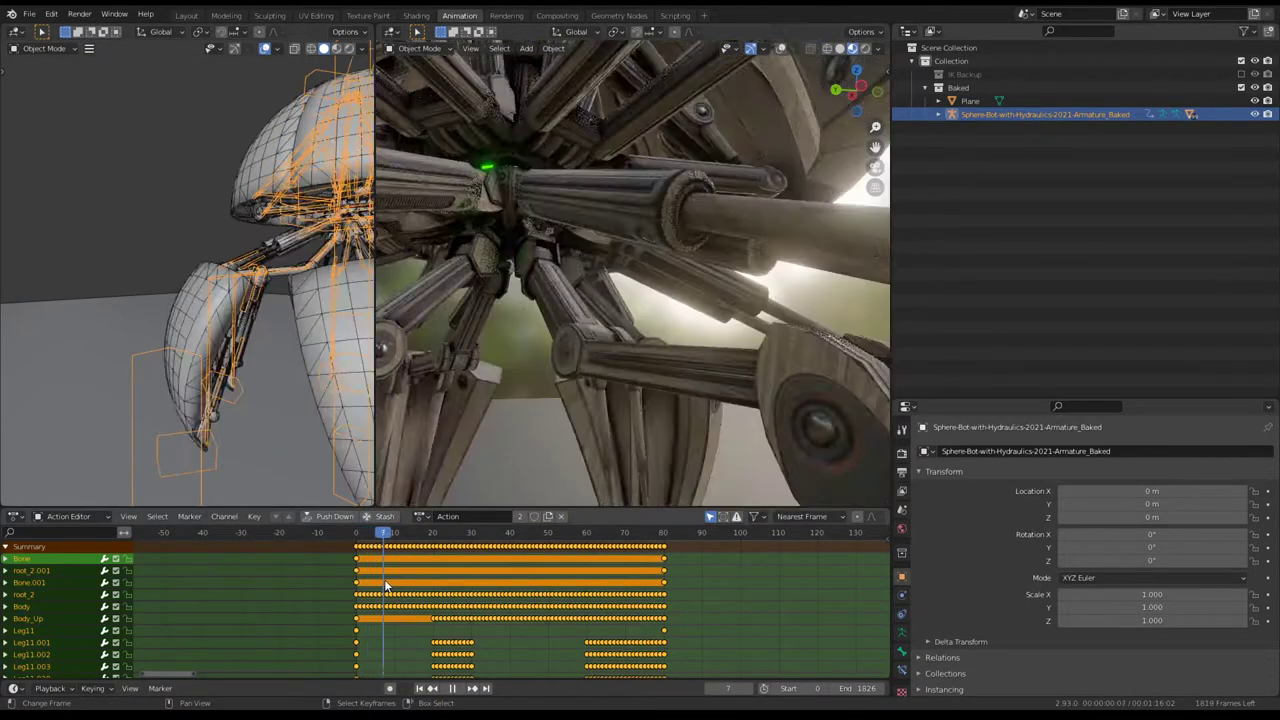
key(space)
middle_drag(586, 190, 562, 177)
key(space)
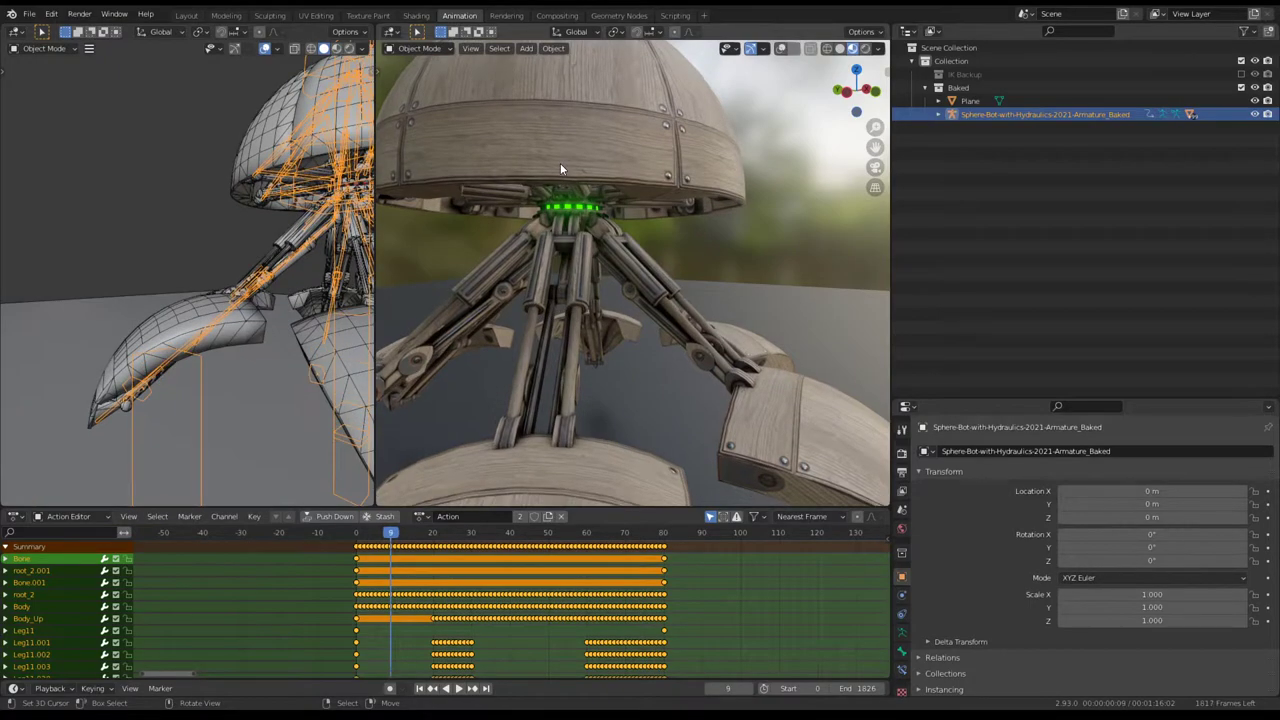
key(shift+ctrl+space)
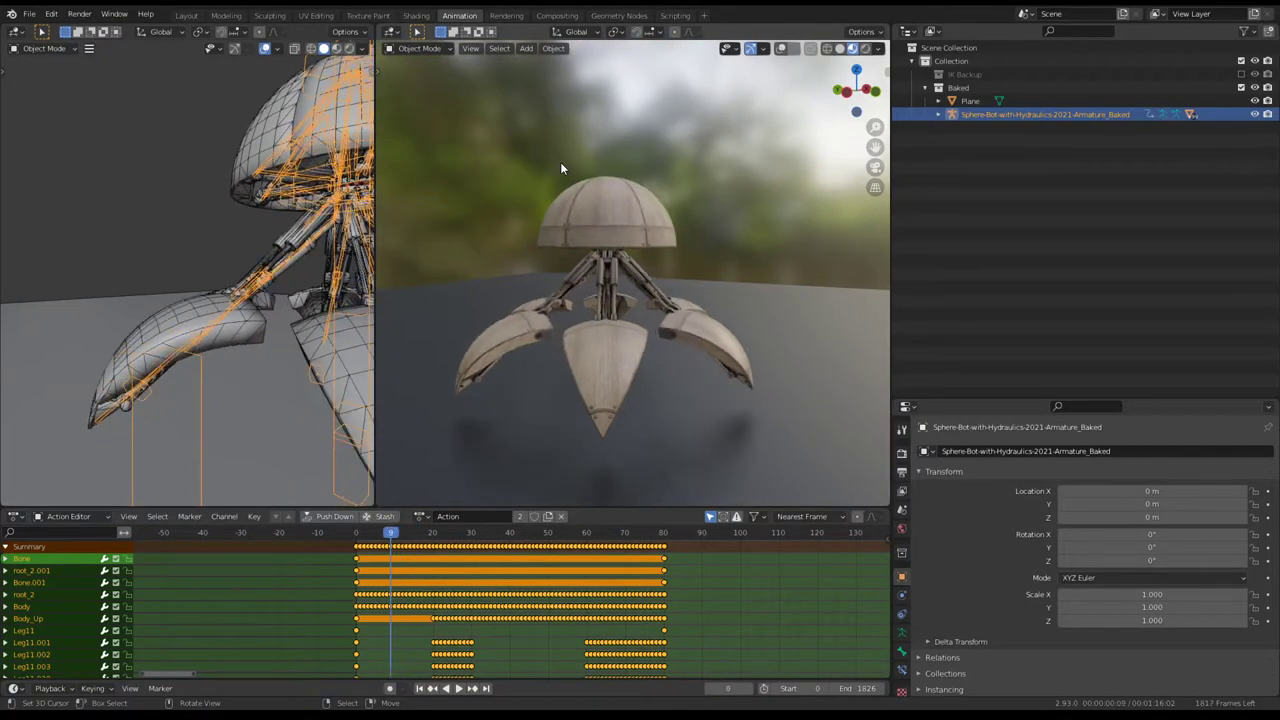
key(space)
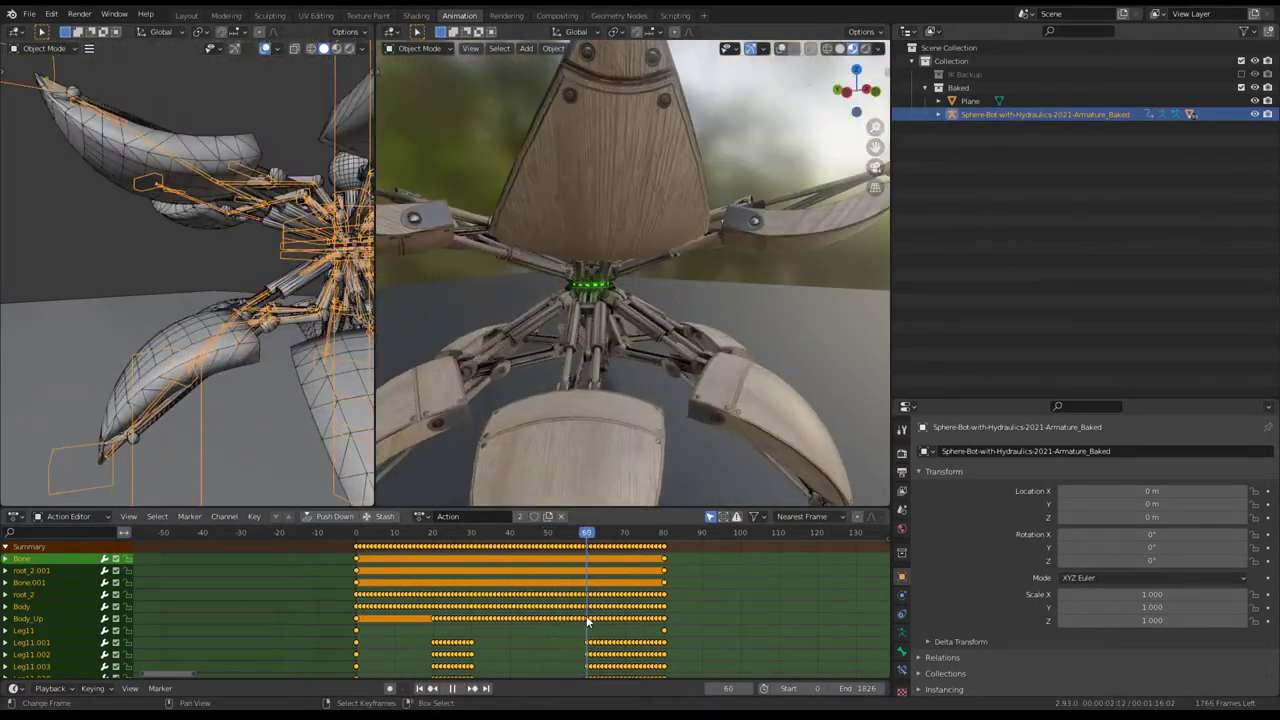
key(shift+Left)
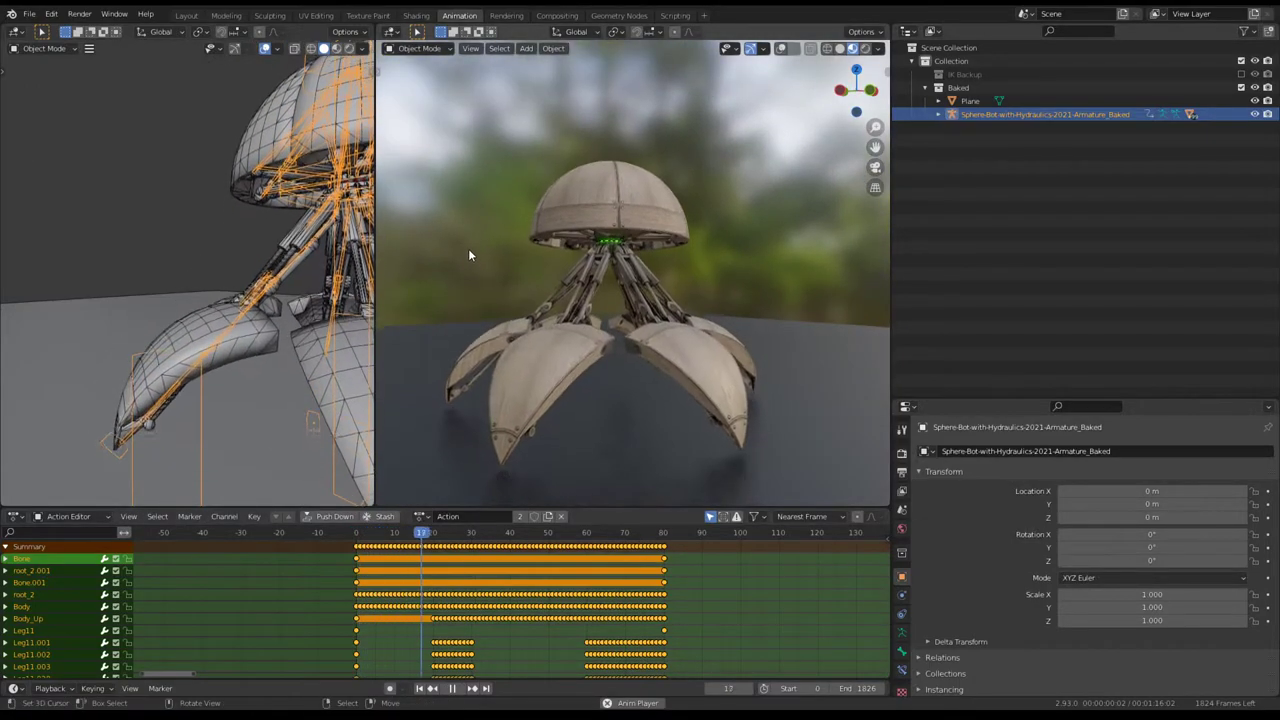
key(Escape)
Reassign 006_Baked_Jump_1_80_Frames to the armature and play it.
click(420, 516)
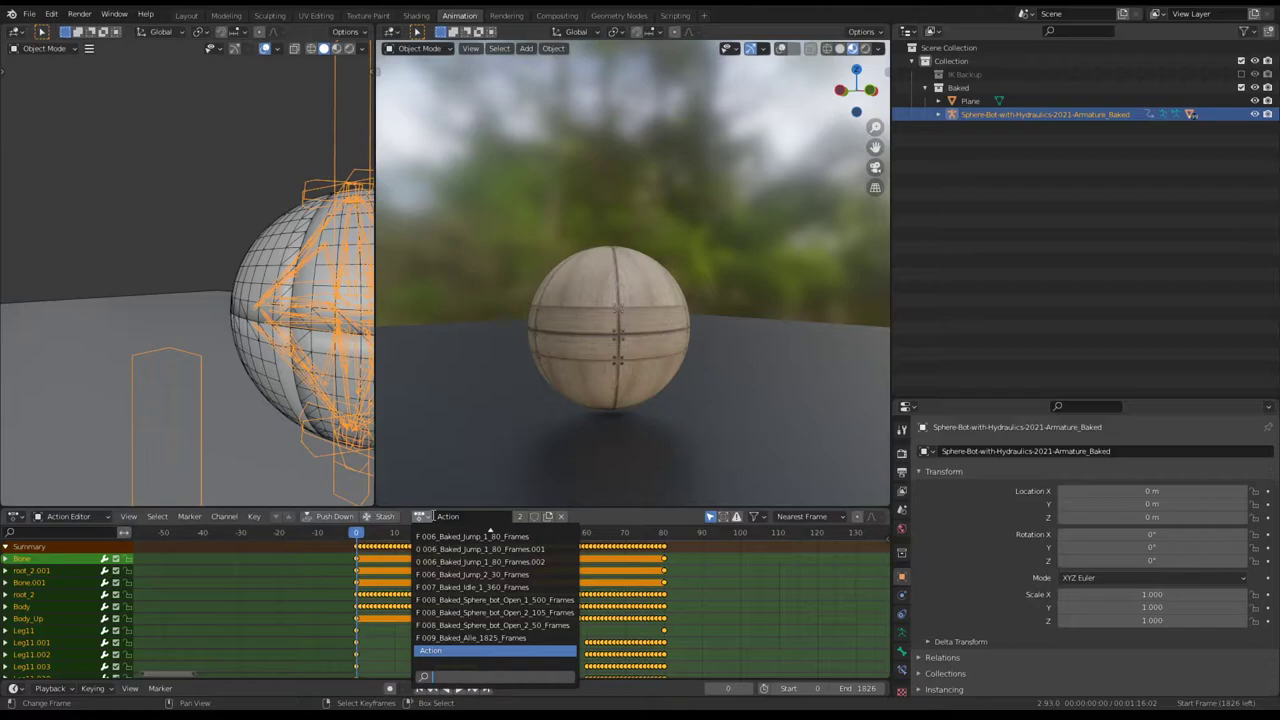
scroll(476, 587, up, 5)
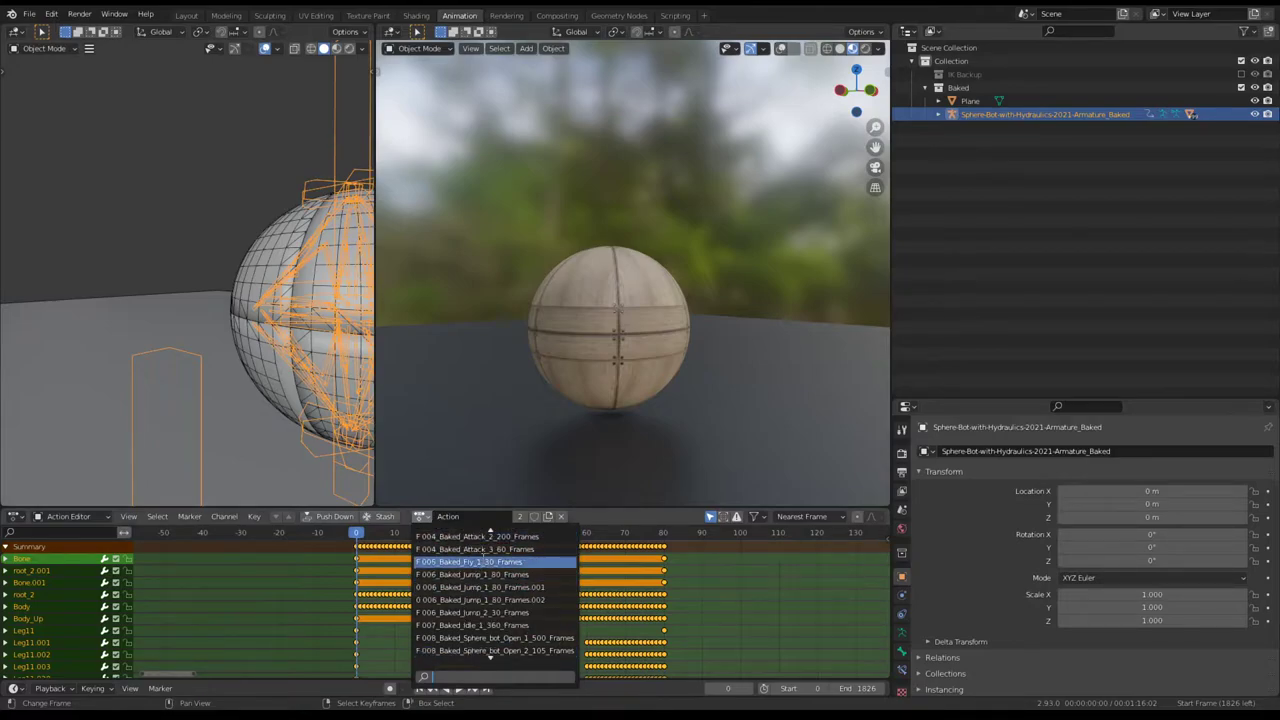
click(472, 574)
key(space)
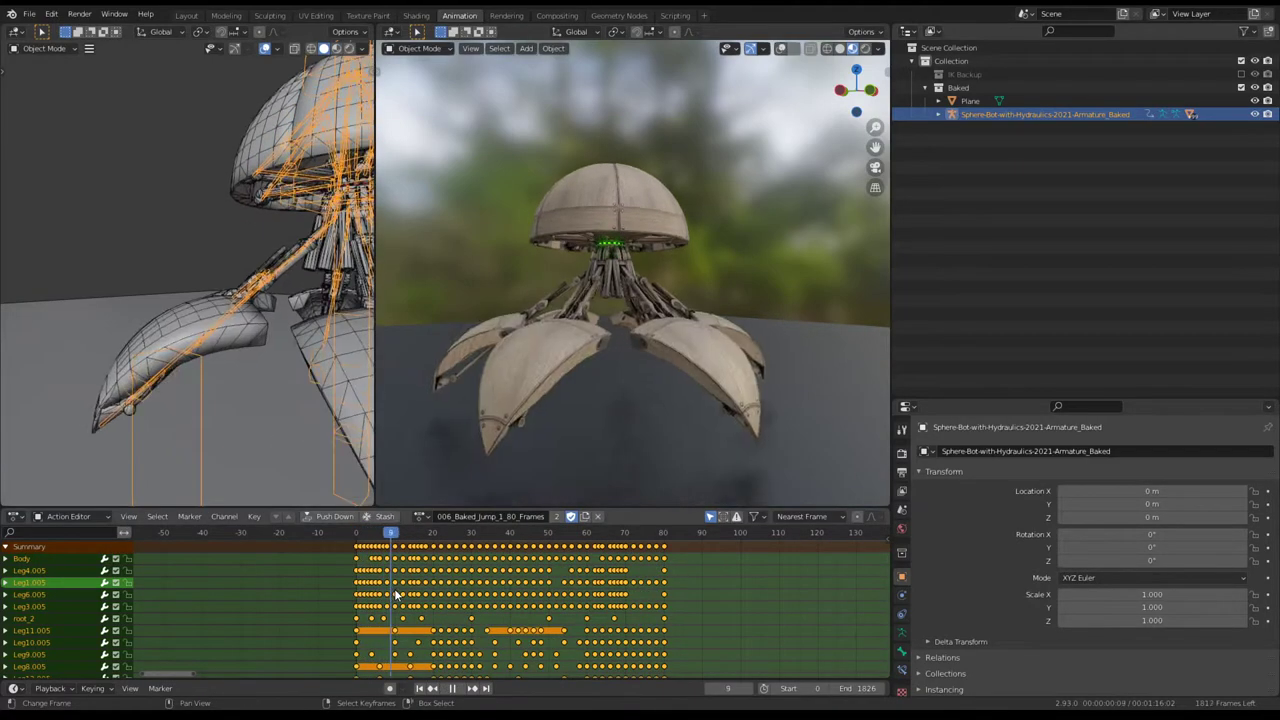
key(Escape)
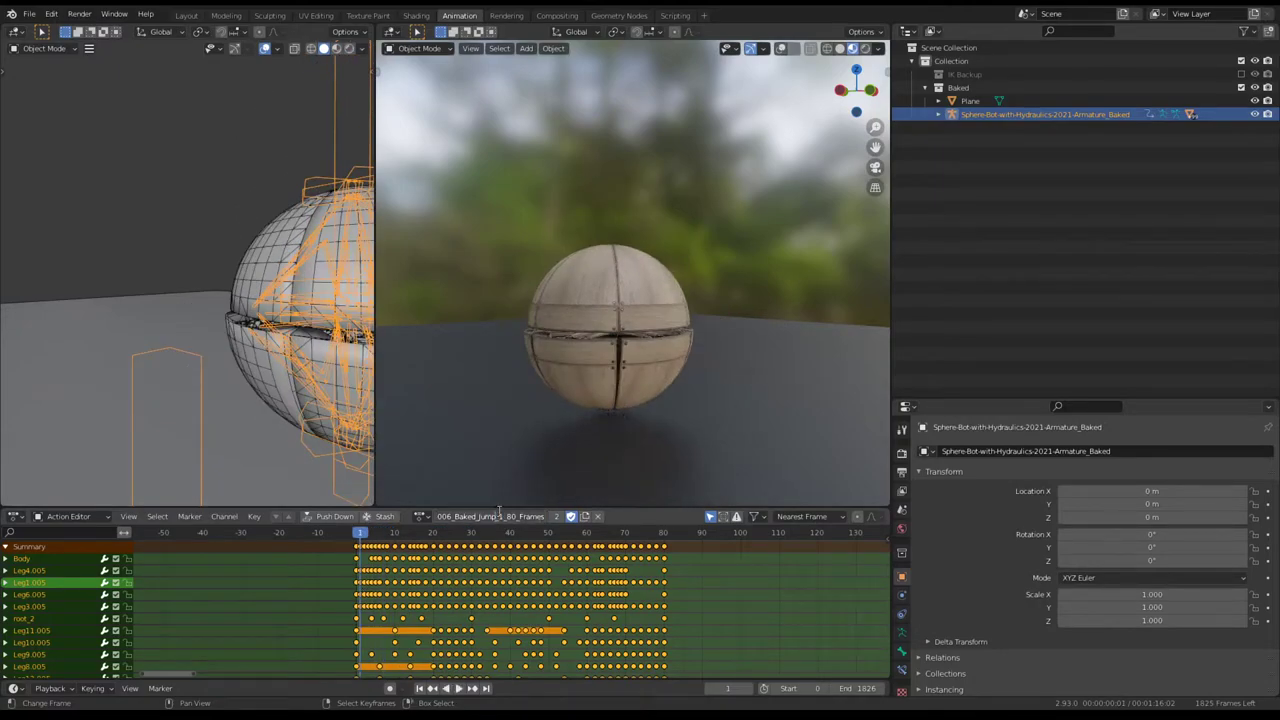
In the Blender File Outliner view, delete the 006_Baked_Jump_1_80_Frames .001 and .002 actions.
click(933, 31)
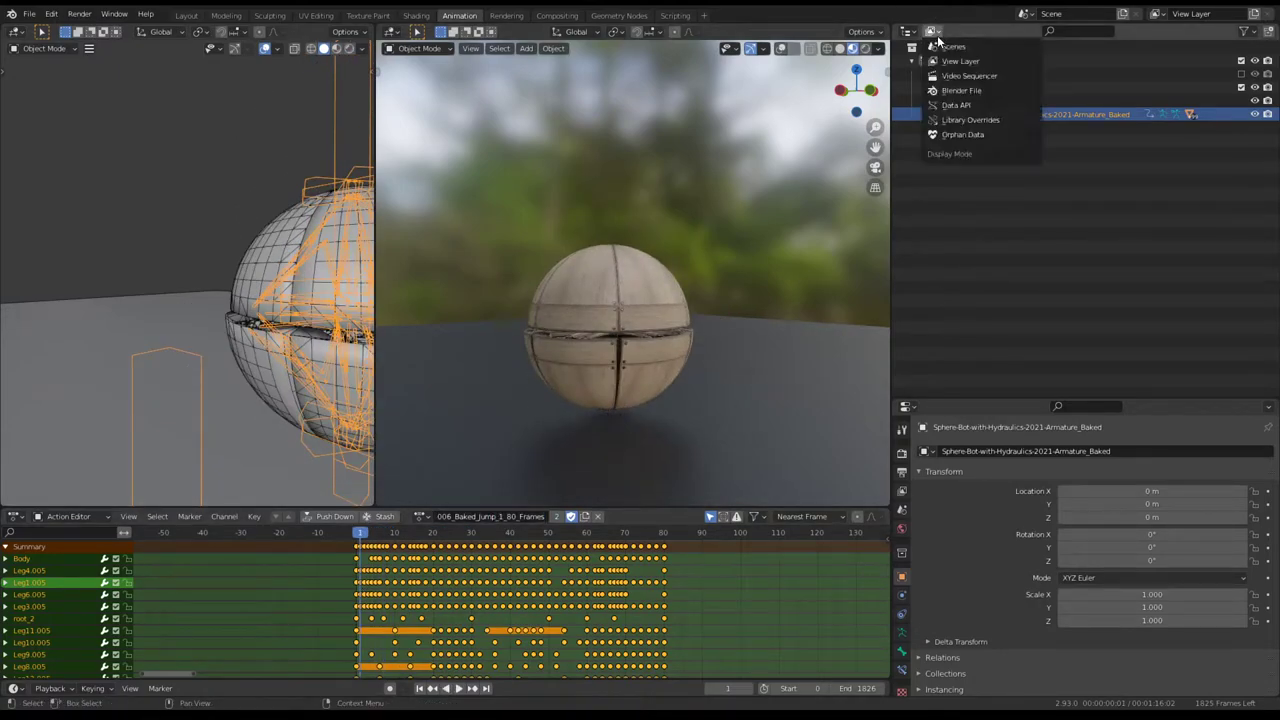
click(963, 91)
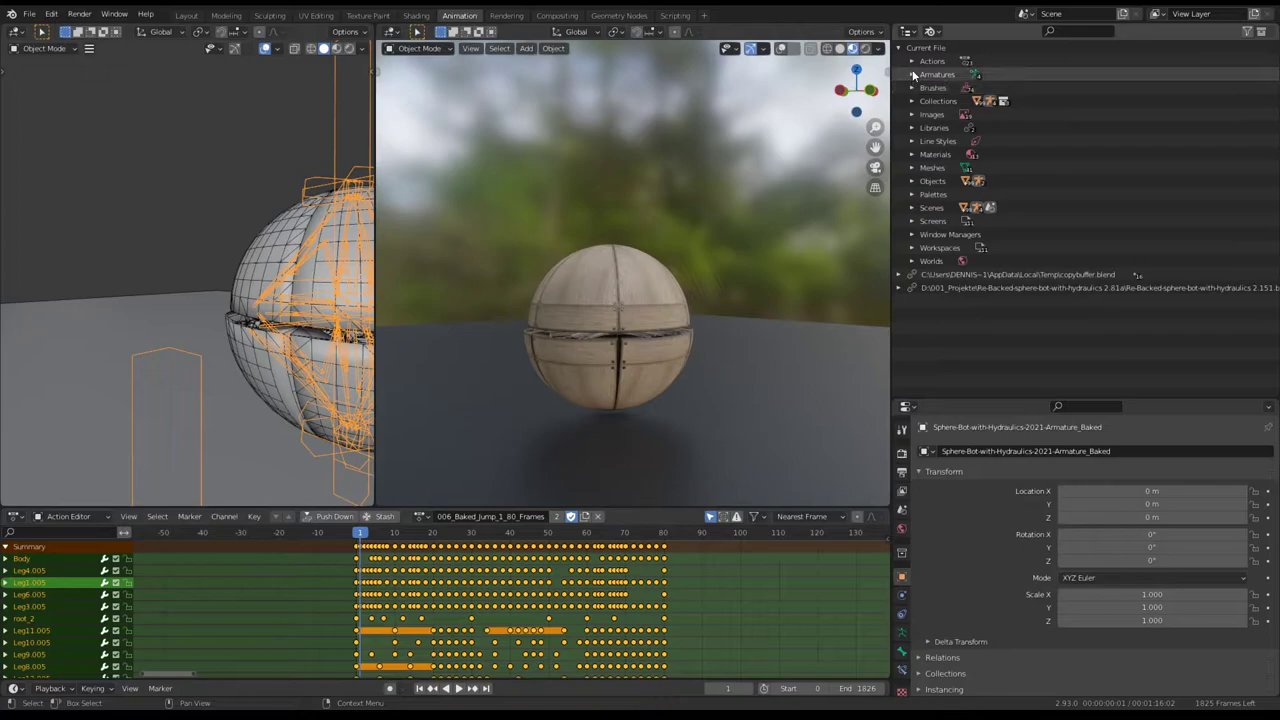
click(912, 63)
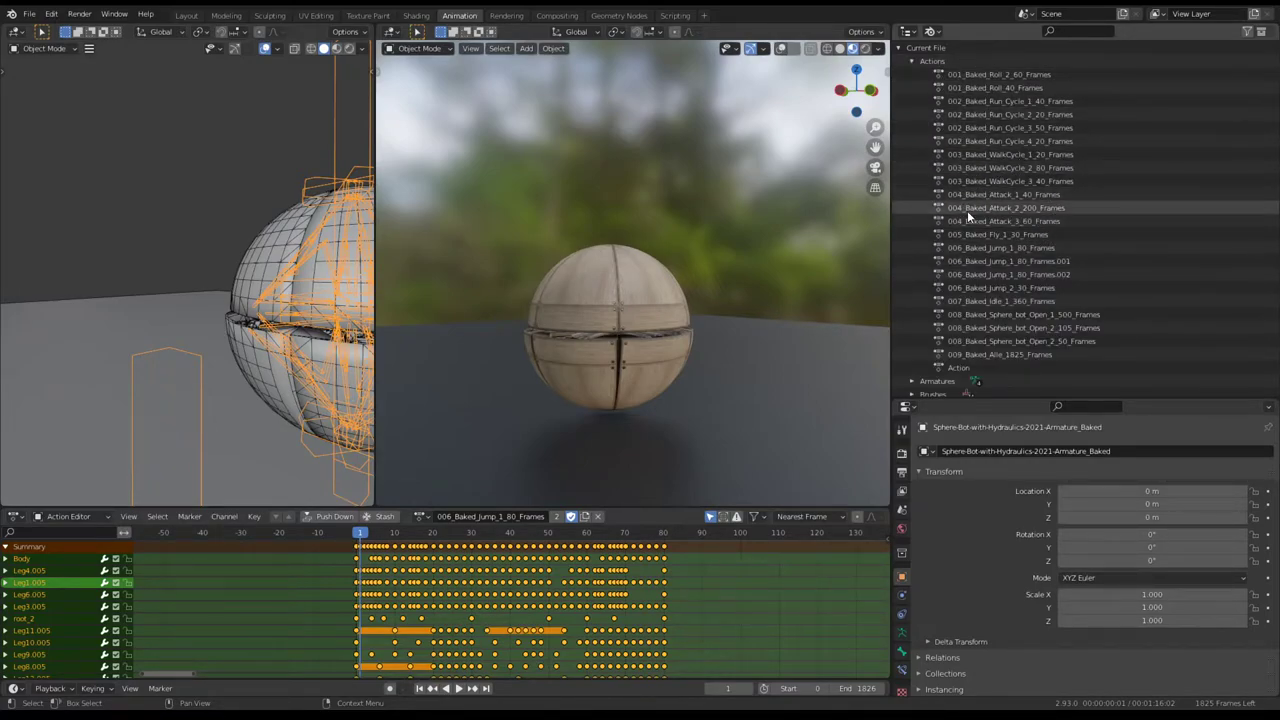
click(996, 247)
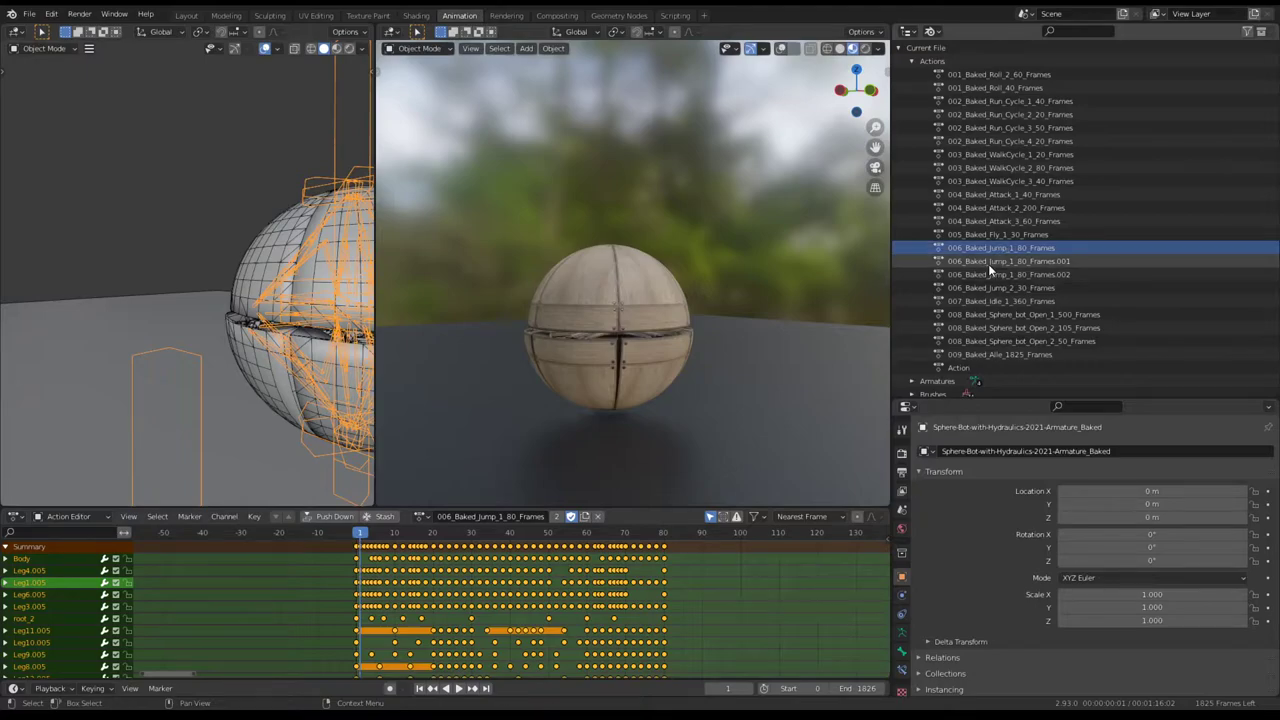
click(994, 274)
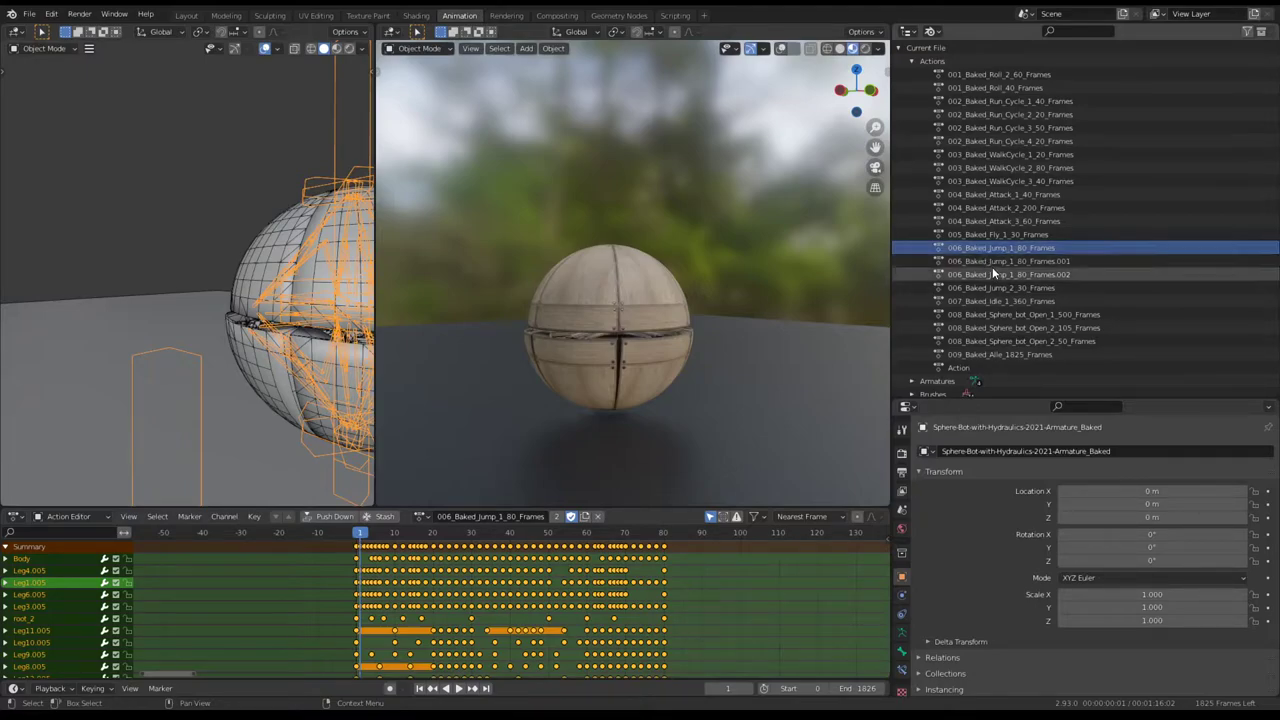
ctrl+click(1022, 262)
right_click(1034, 272)
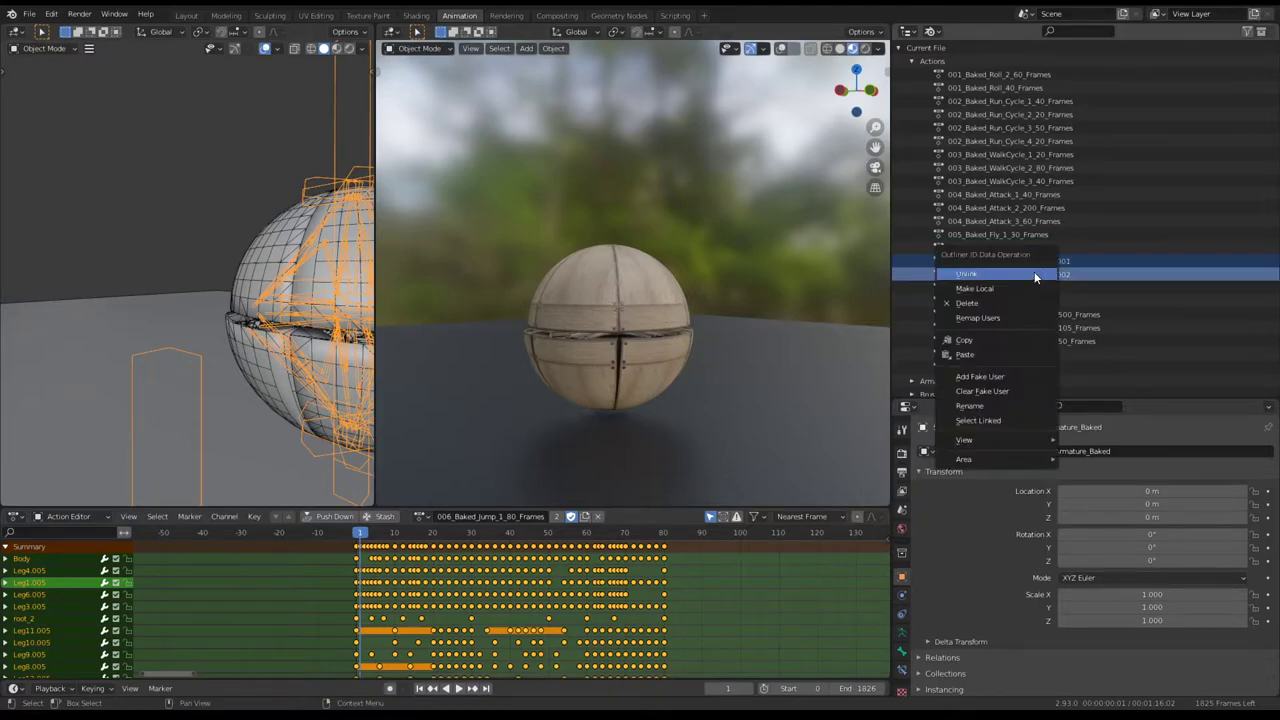
click(1010, 300)
Begin renaming the remaining 006_Baked_Jump_1_80_Frames action.
click(1004, 250)
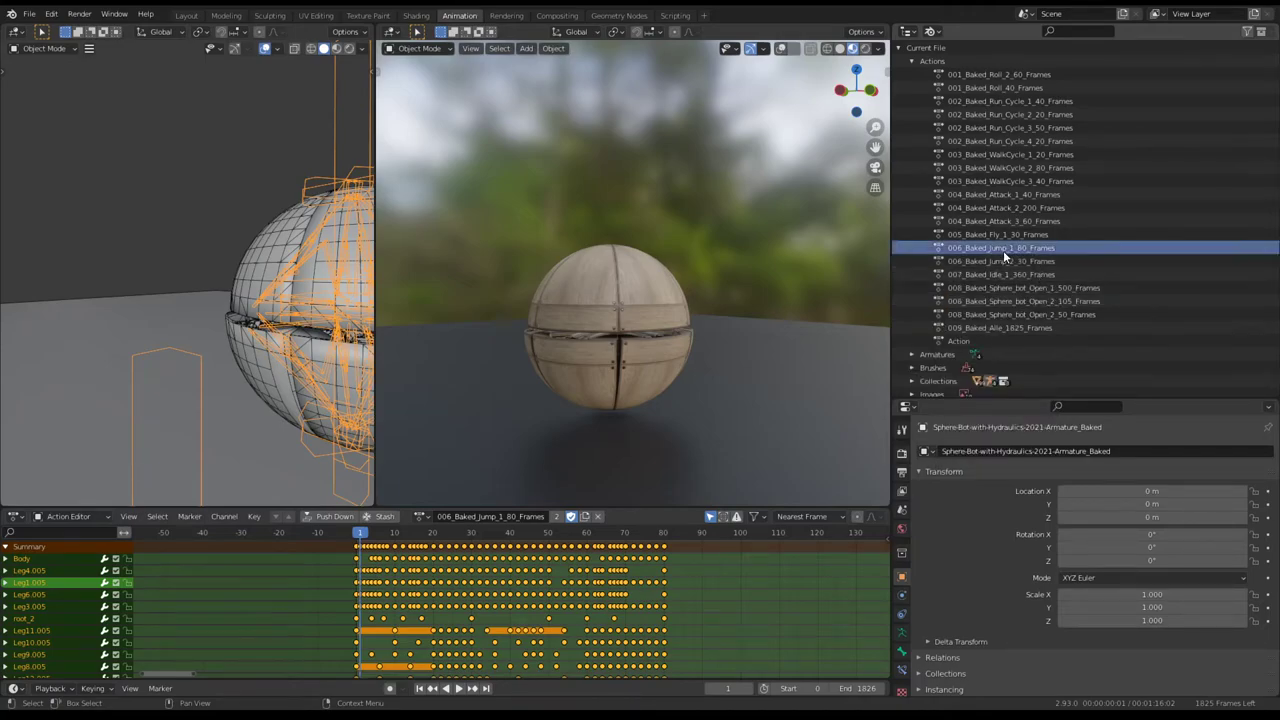
scroll(1003, 250, down, 1)
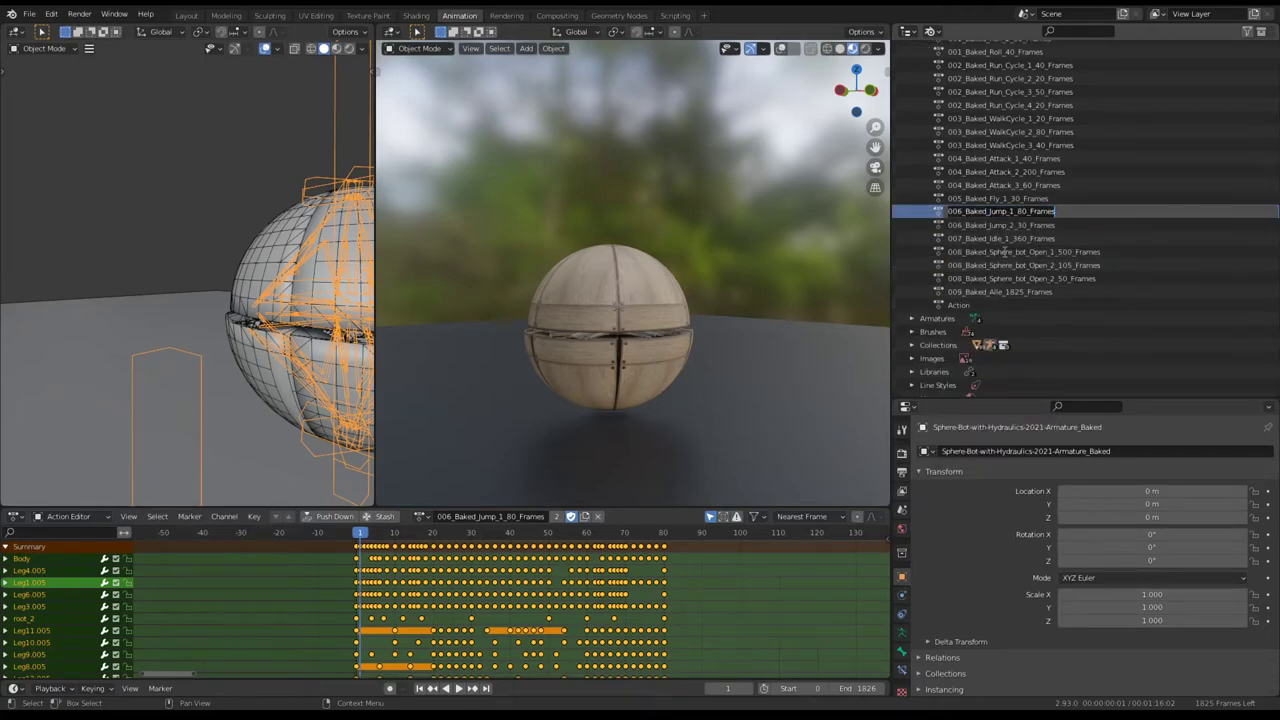
right_click(987, 216)
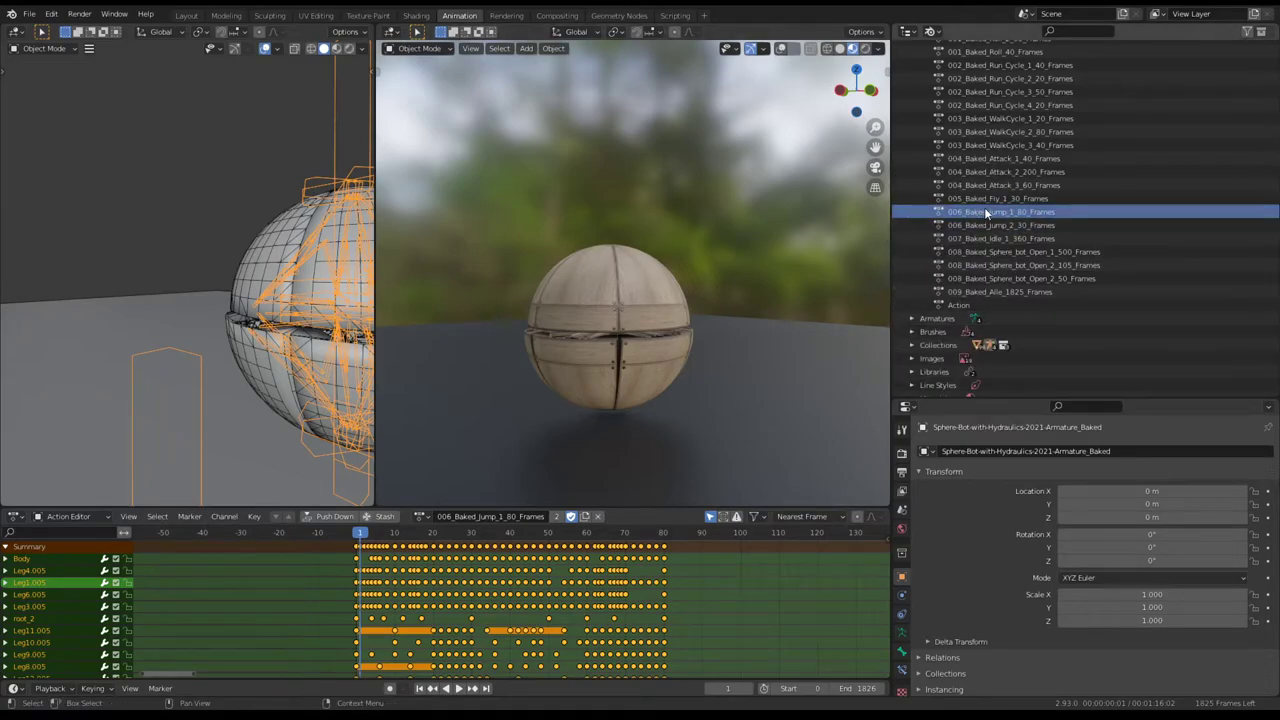
right_click(986, 214)
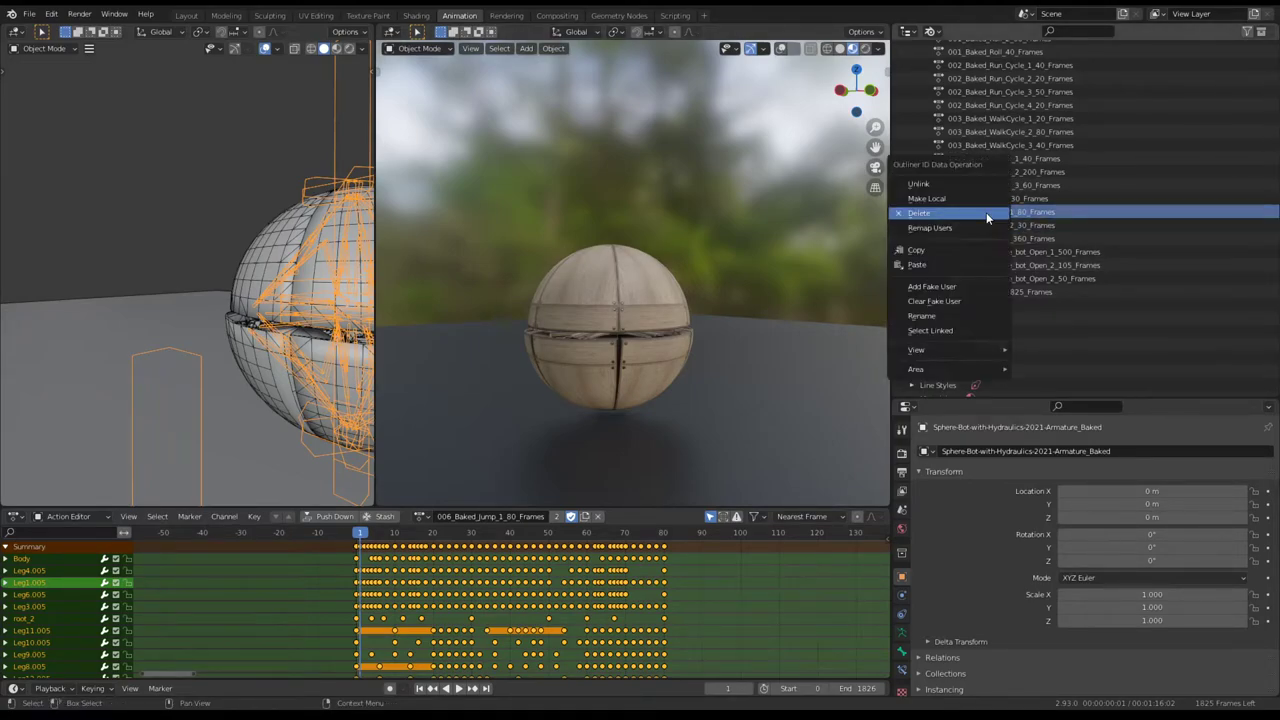
click(986, 212)
key(F2)
Confirm the name 006_Baked_Jump_1_30_Frames, then assign and play 004_Baked_Attack_1_40_Frames.
key(Return)
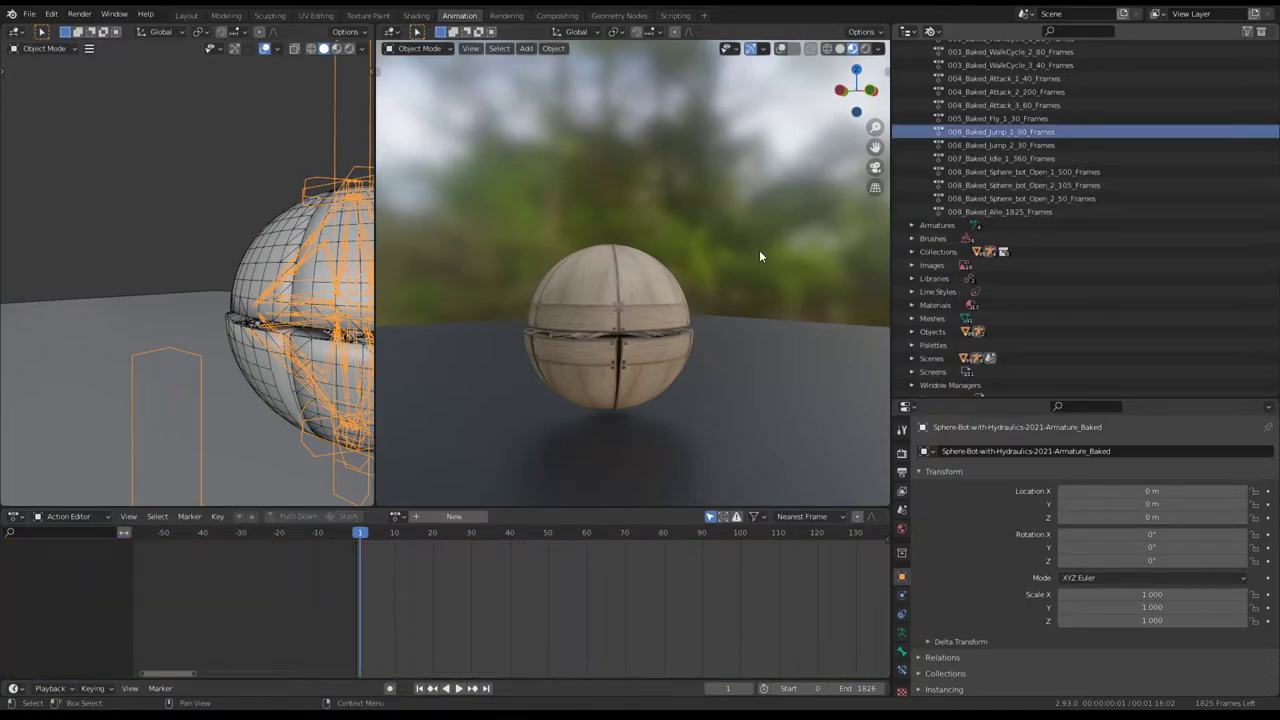
scroll(1042, 165, up, 5)
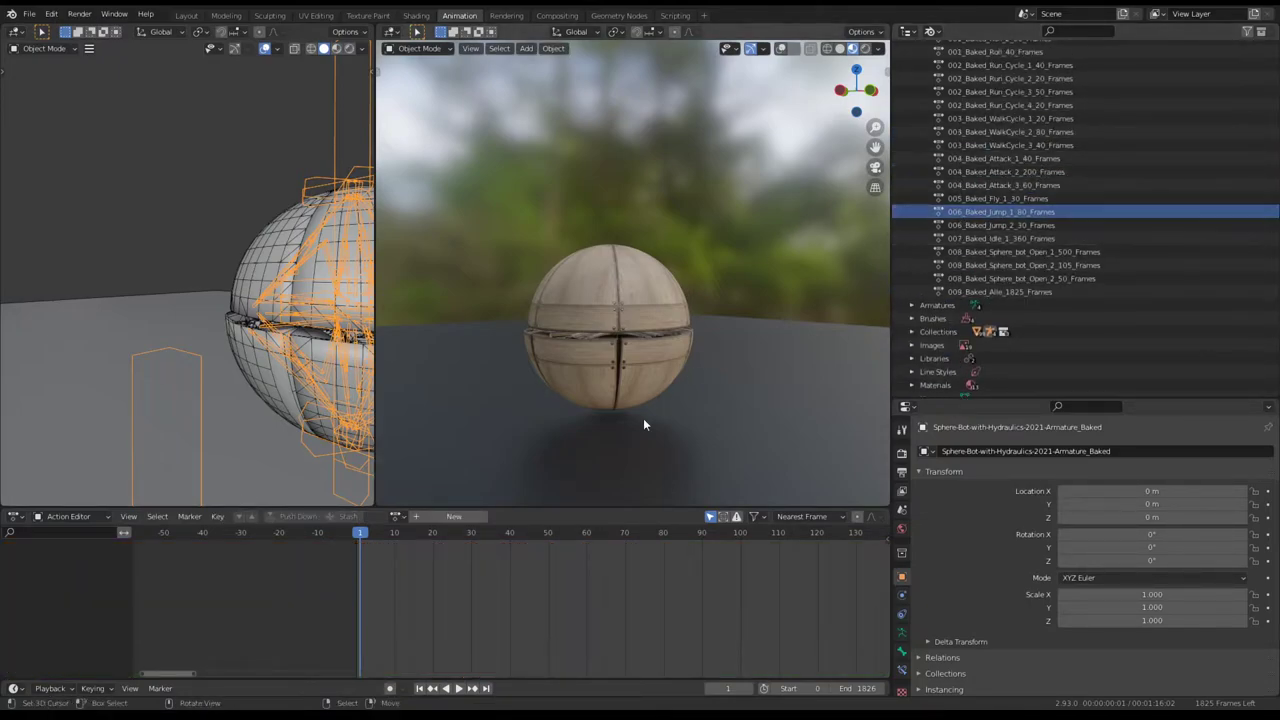
click(396, 516)
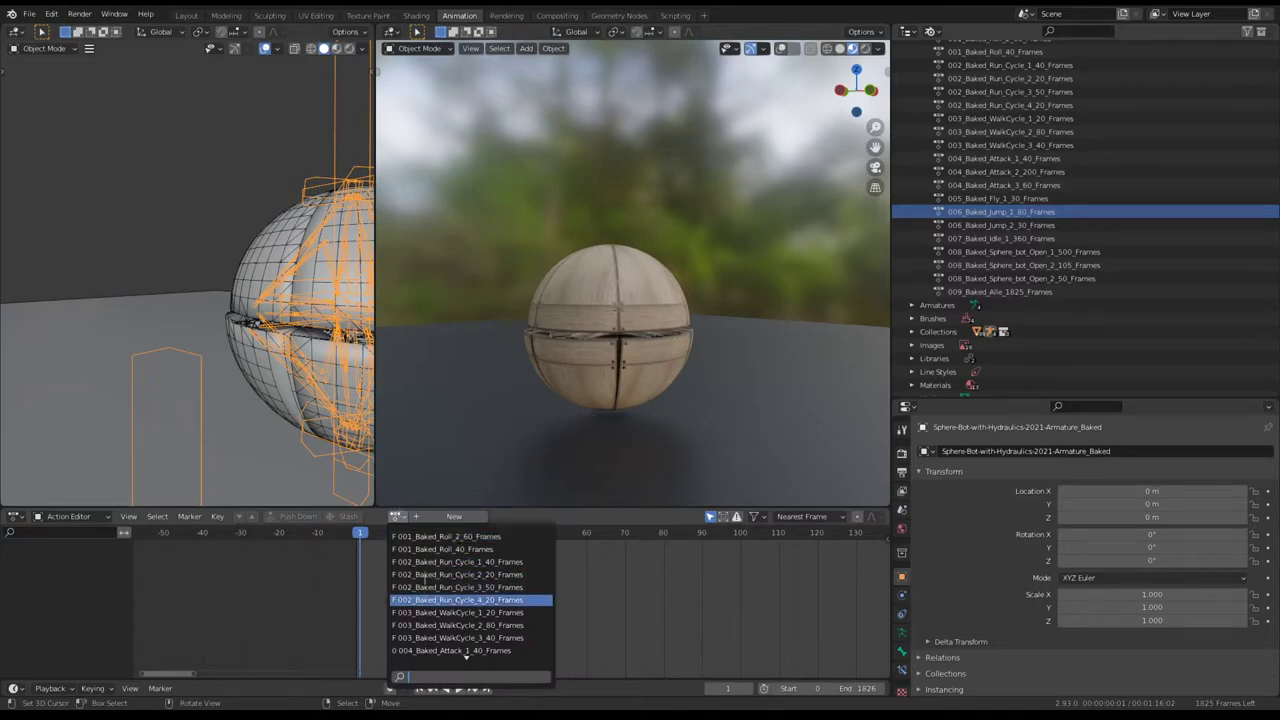
scroll(425, 578, down, 7)
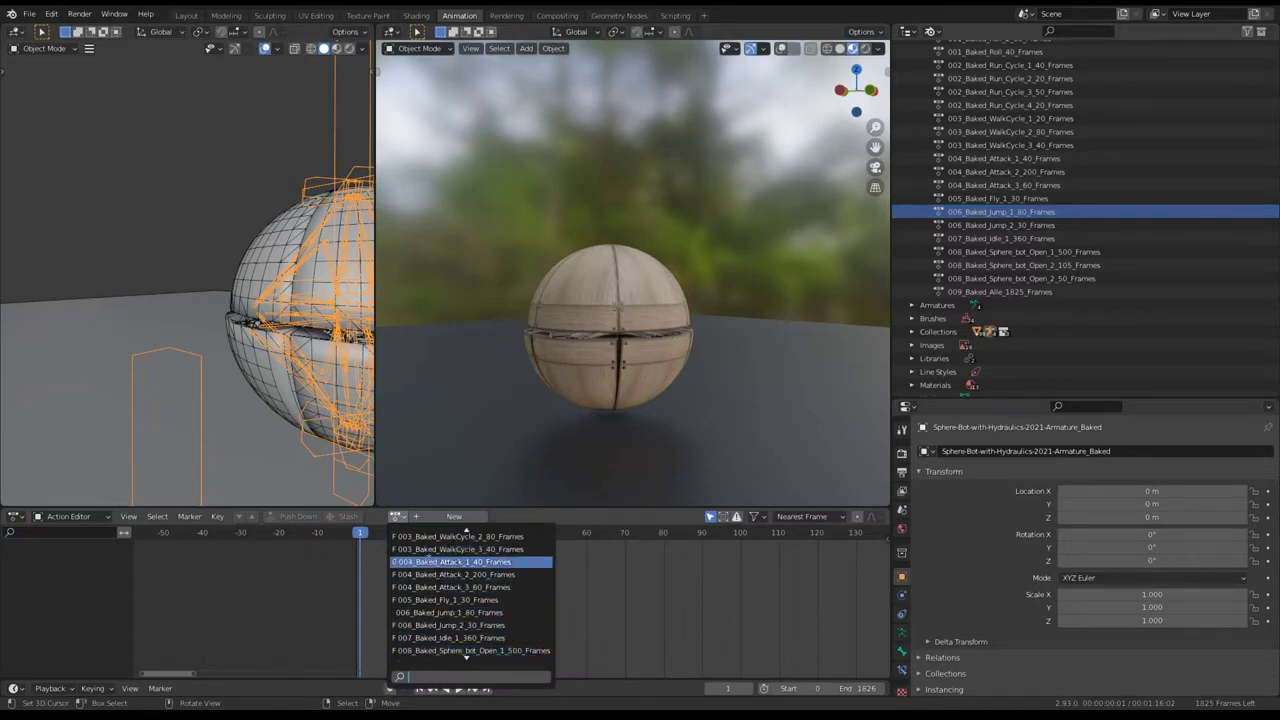
click(486, 562)
key(space)
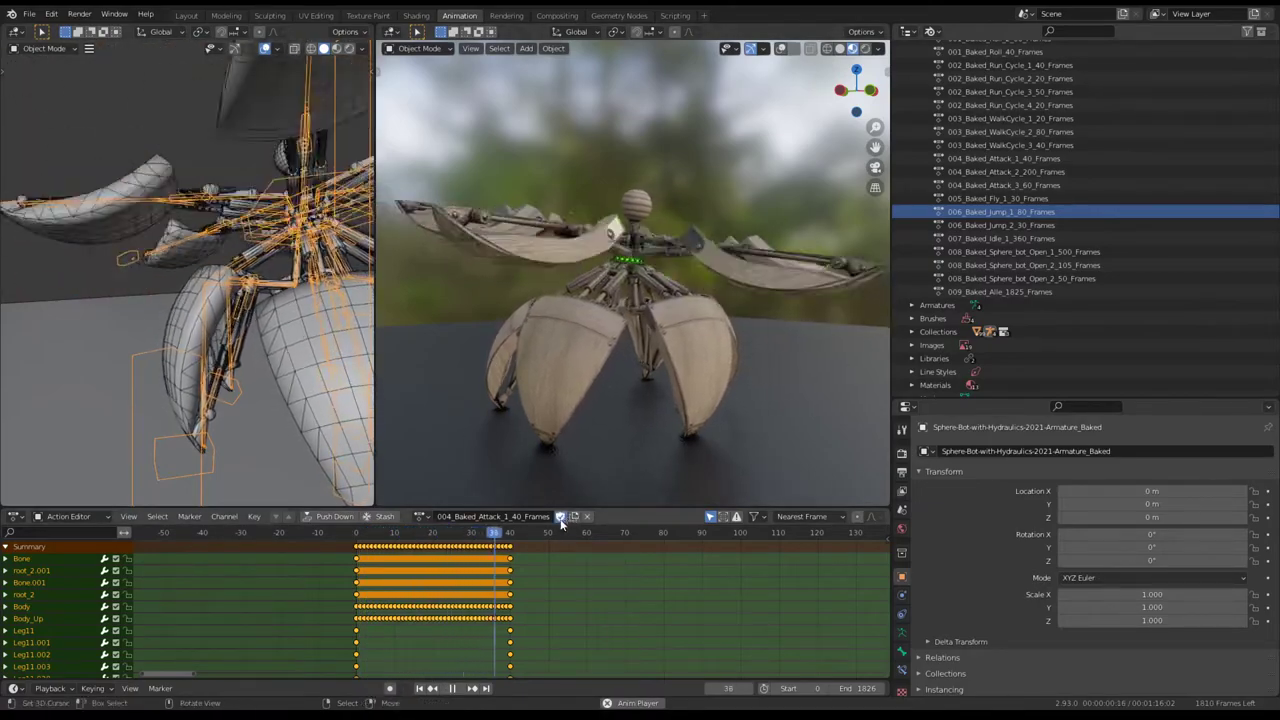
Assign 006_Baked_Jump_1_80_Frames and make its keyframes cyclic.
click(421, 516)
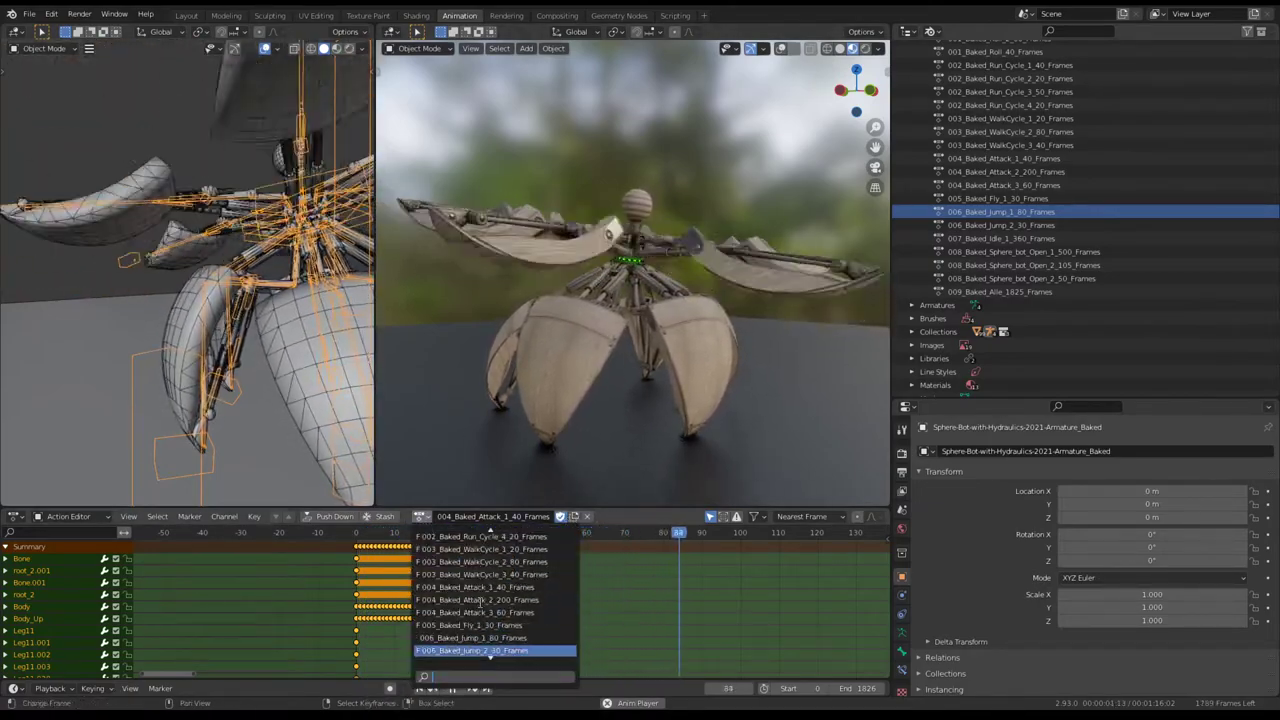
scroll(482, 600, down, 10)
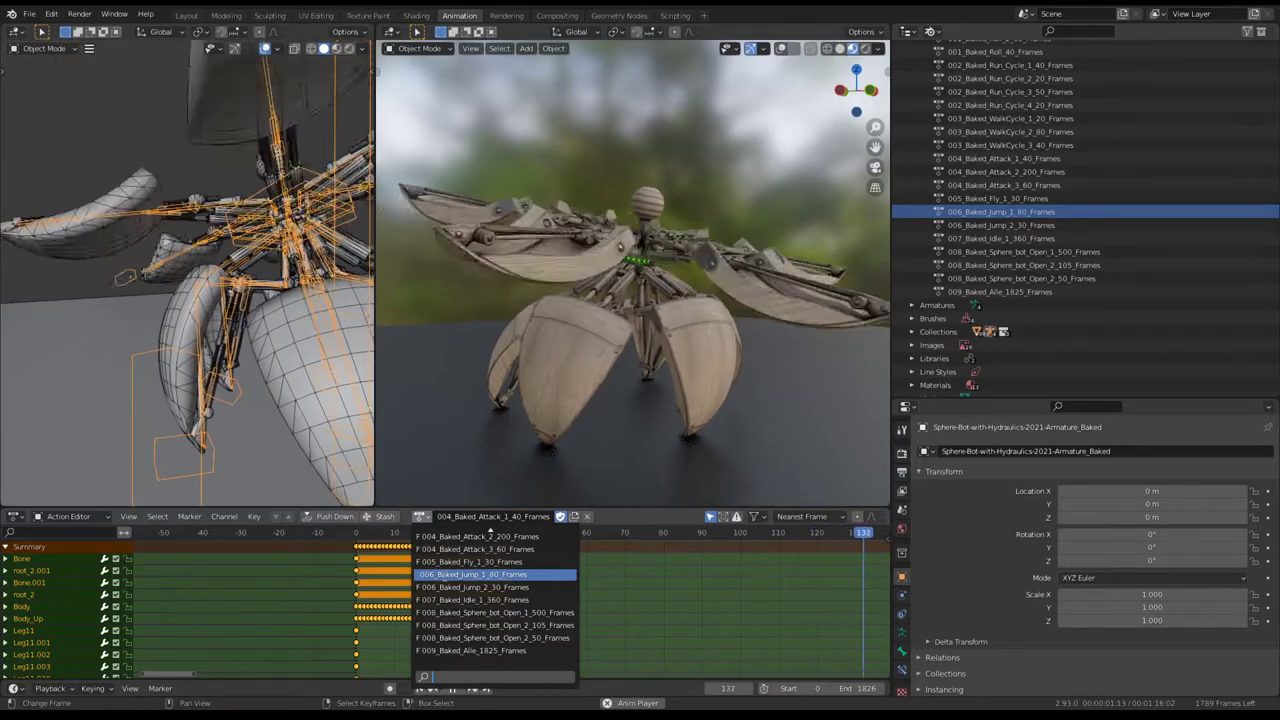
click(483, 575)
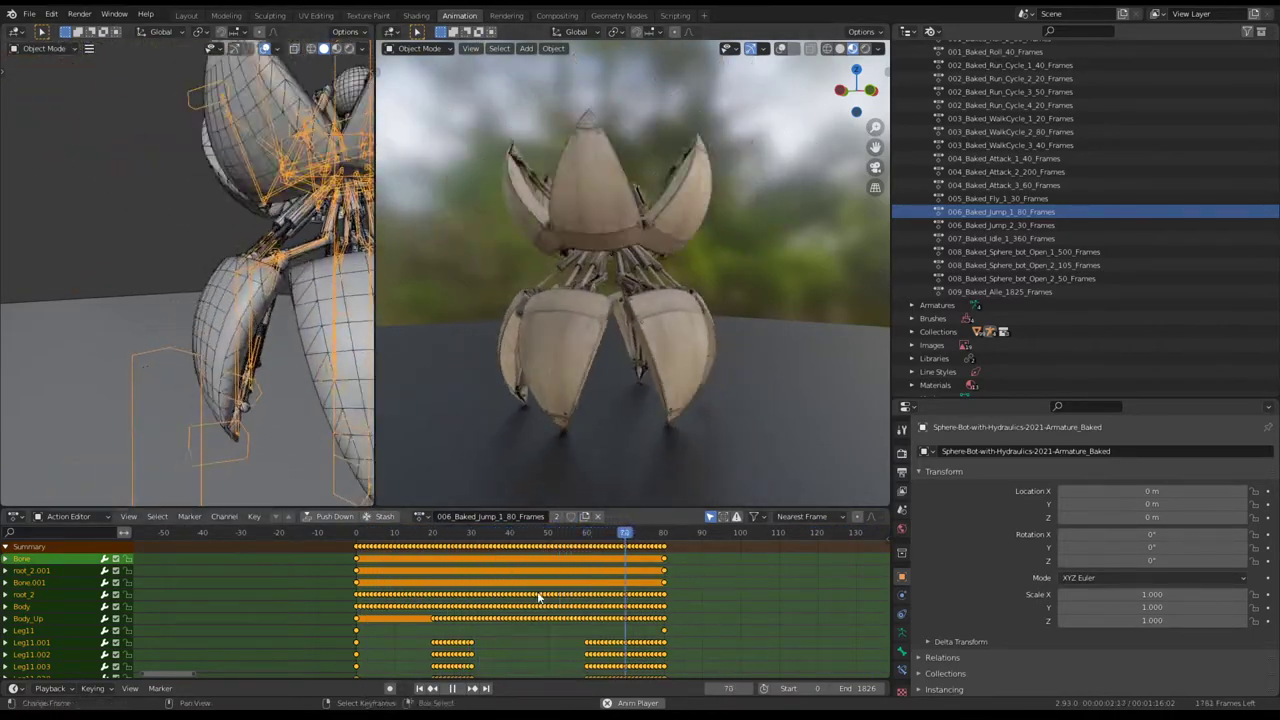
key(shift+e)
click(521, 622)
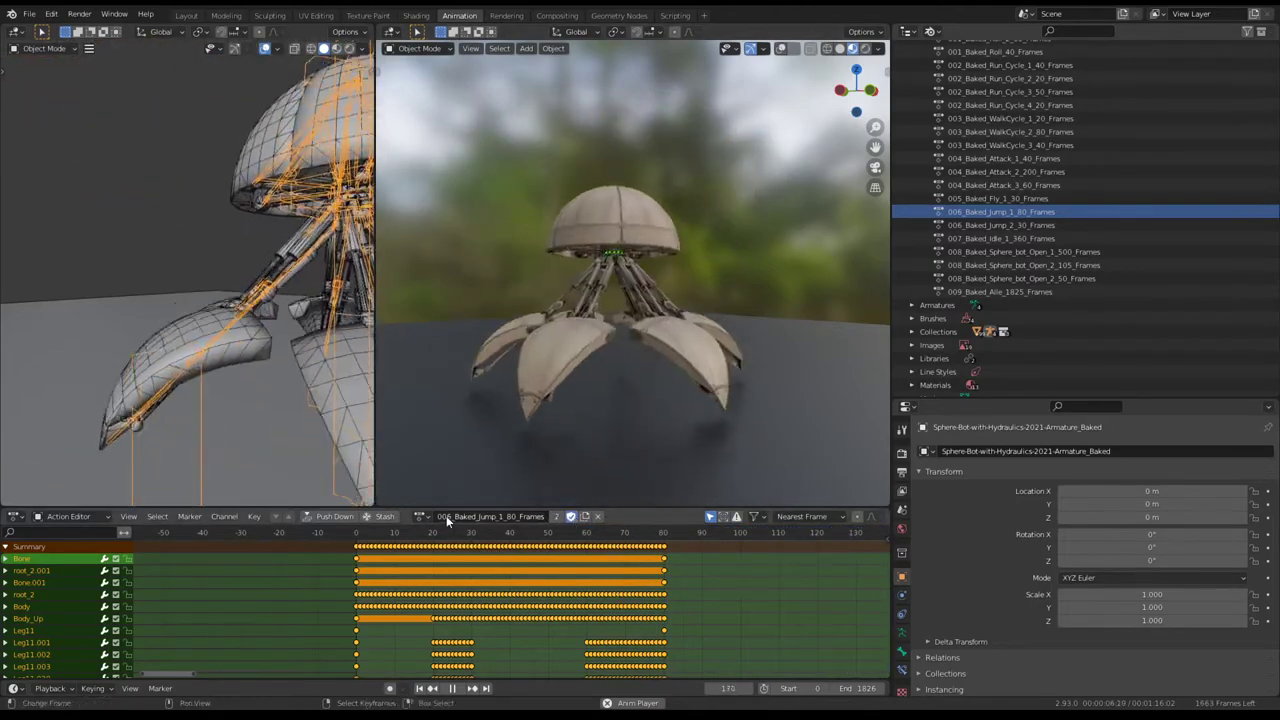
Assign 005_Baked_Fly_1_30_Frames and reframe the views around the flying robot.
click(421, 516)
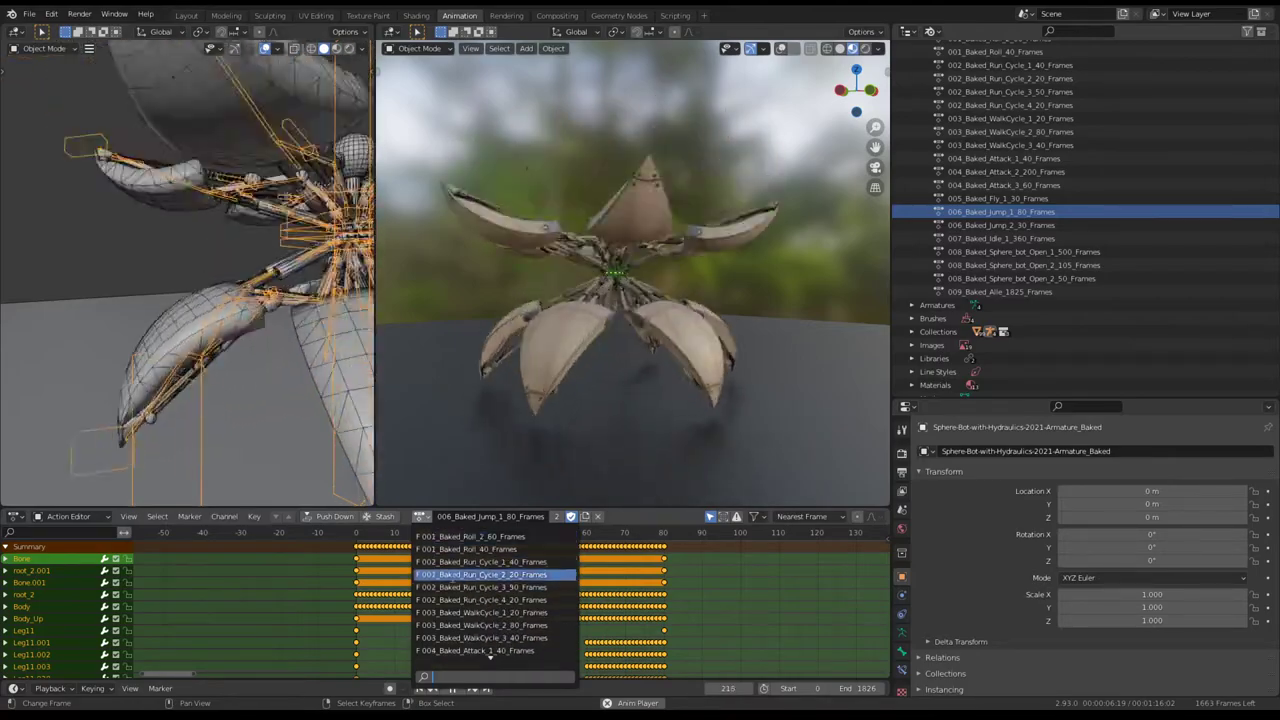
scroll(500, 590, down, 6)
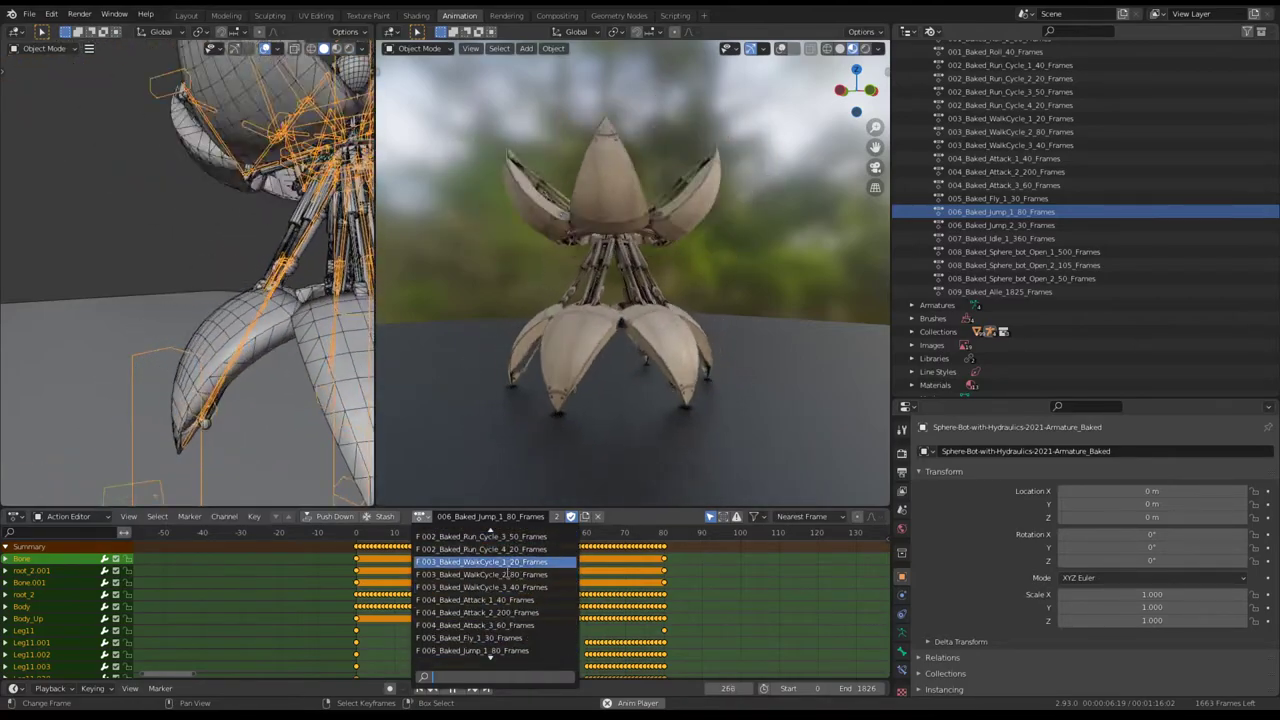
click(470, 625)
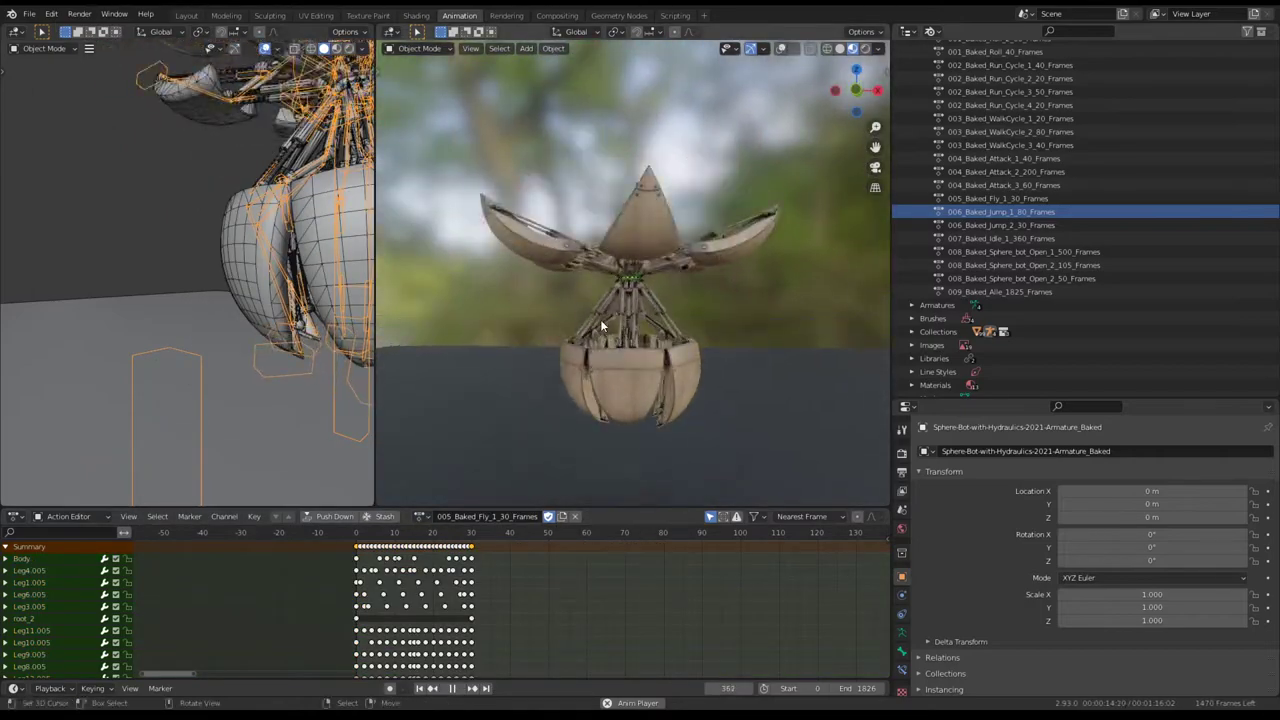
middle_drag(600, 319, 691, 366)
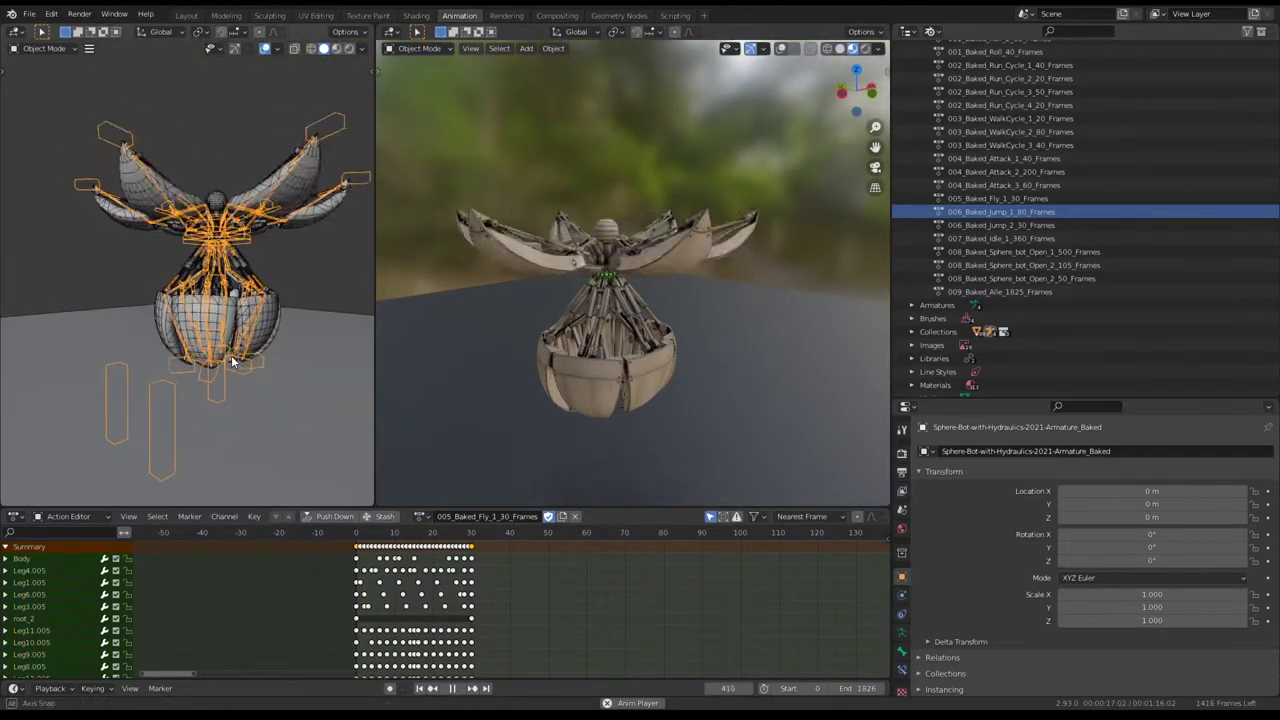
scroll(248, 285, up, 4)
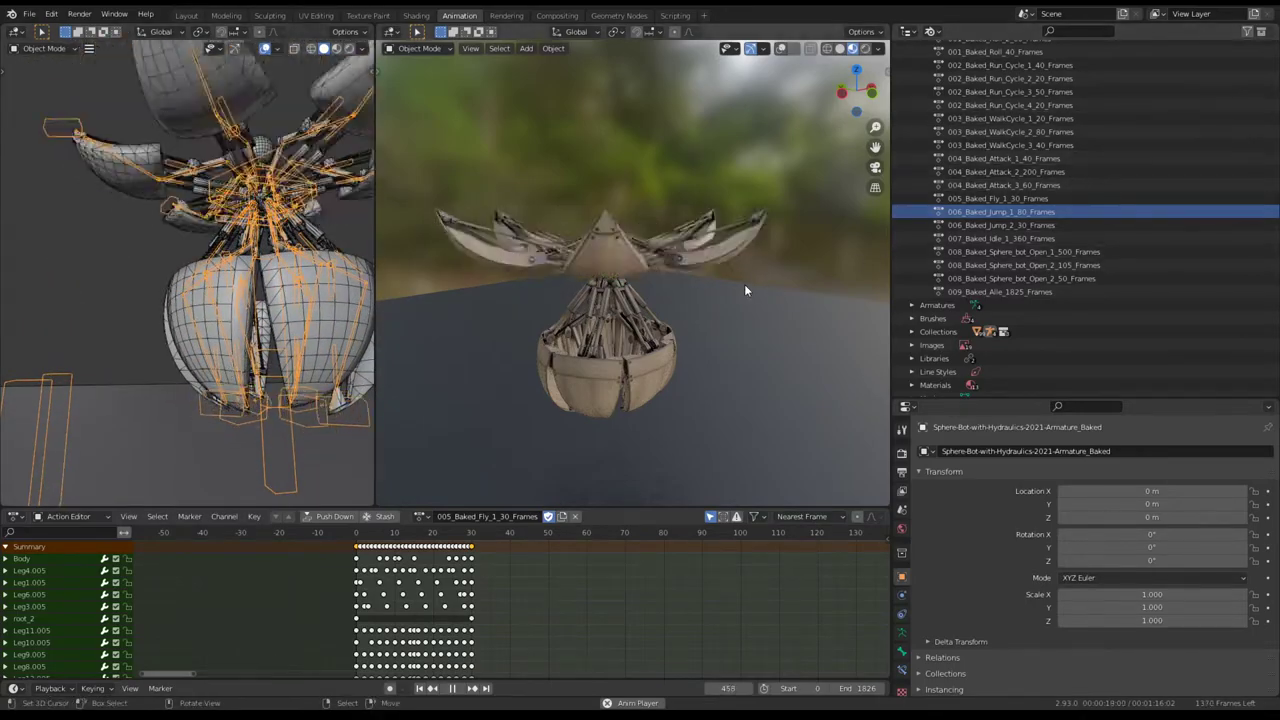
middle_drag(230, 330, 245, 320)
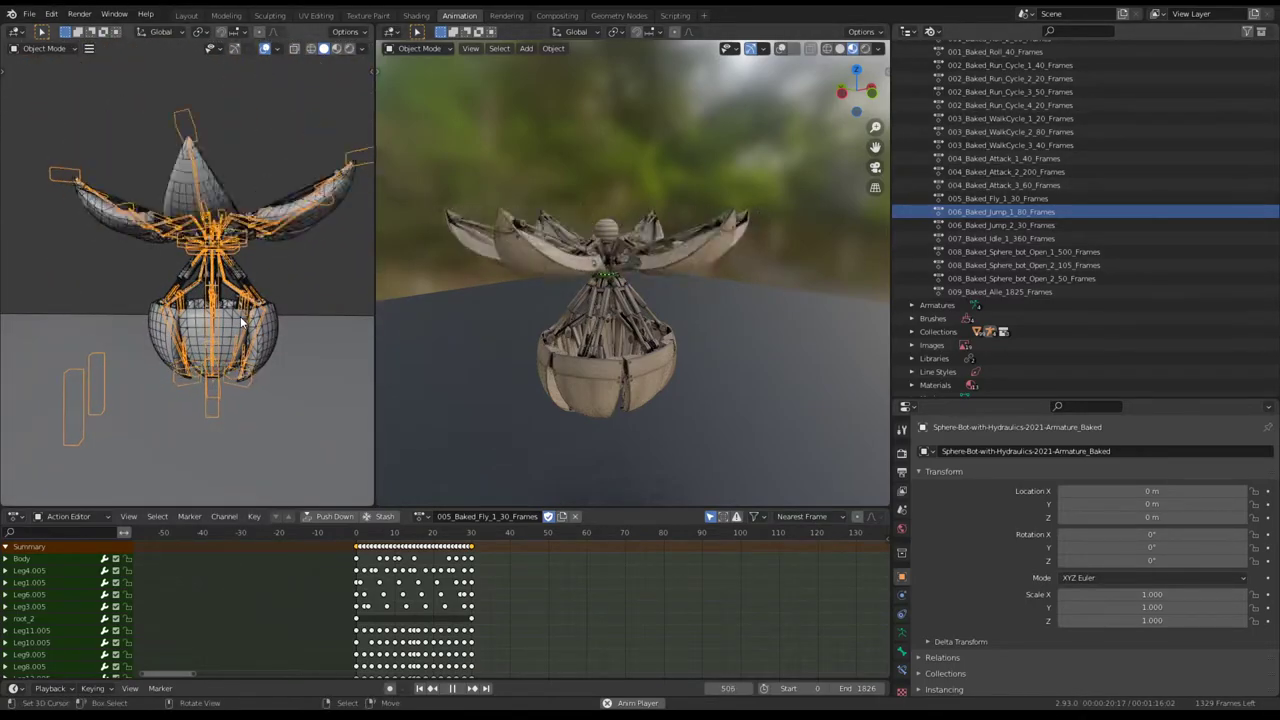
click(930, 31)
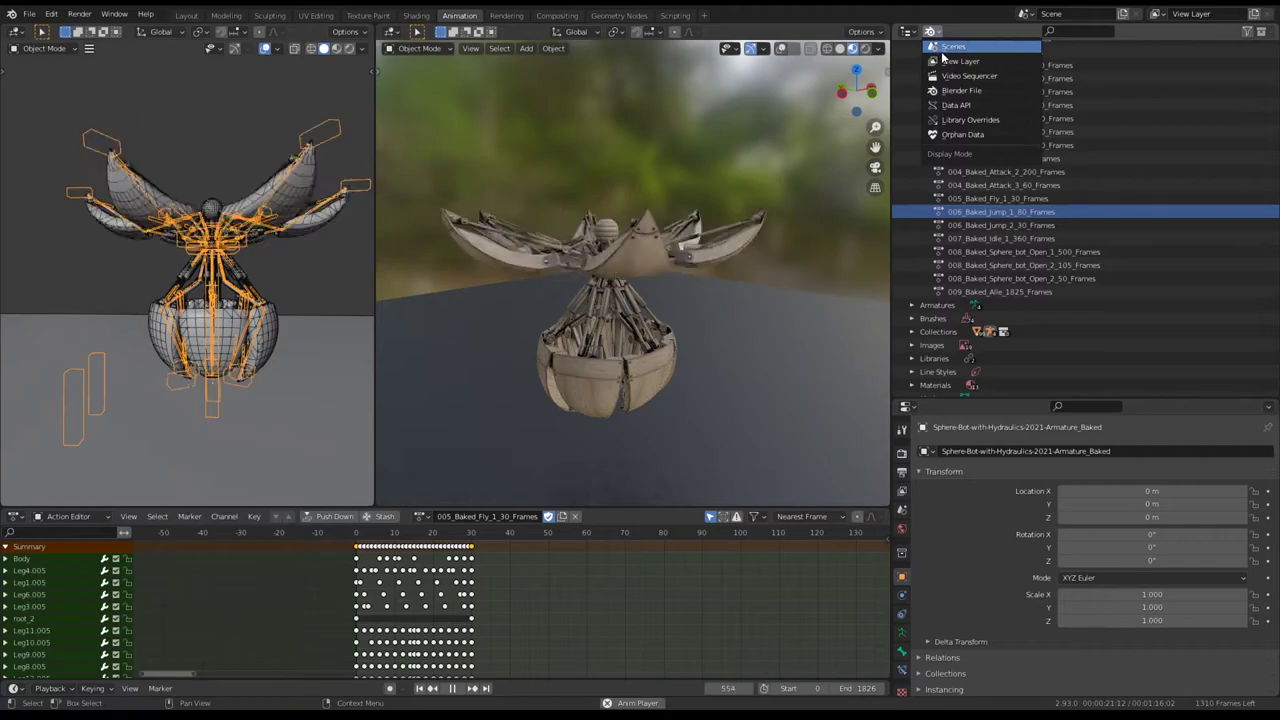
Exclude Baked, include IK Backup and give the IK Armature 005_Baked_Fly_1_30_Frames.
click(960, 61)
click(1241, 87)
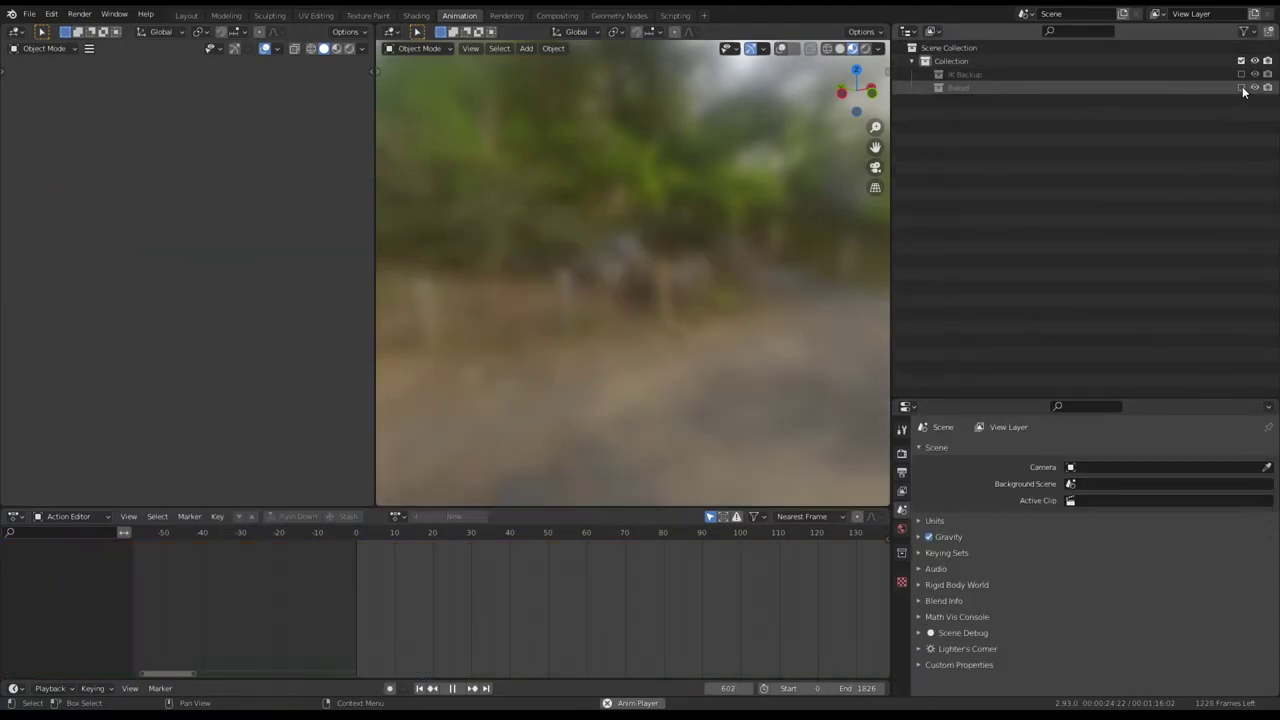
click(1241, 74)
click(396, 516)
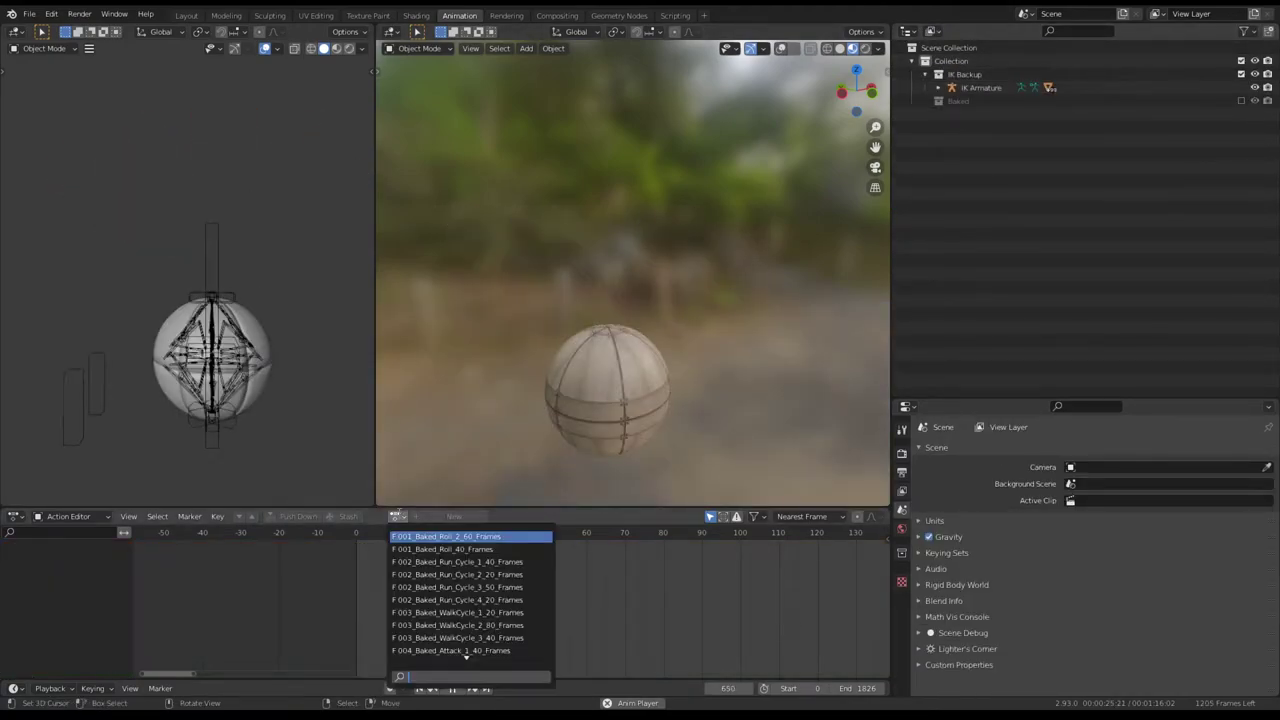
click(207, 238)
click(396, 516)
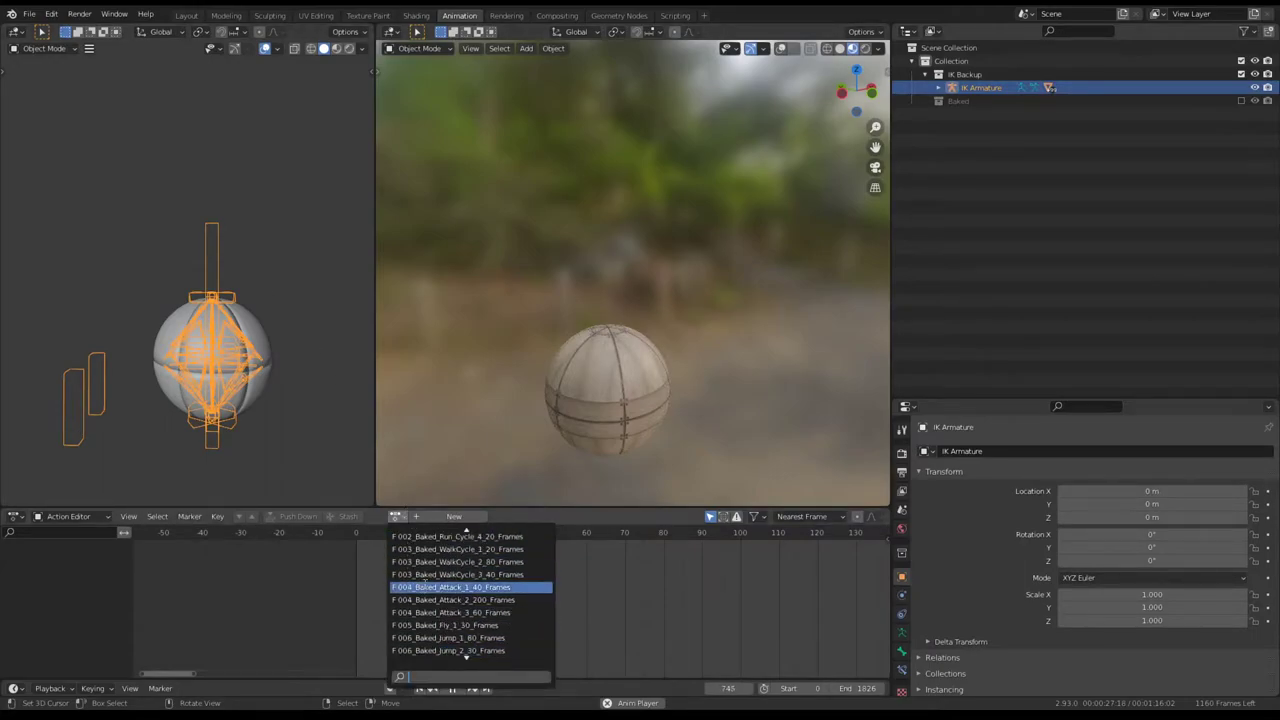
click(453, 624)
Briefly bring the Baked collection back to compare, then exclude it again.
mouse_move(649, 359)
middle_down()
mouse_move(617, 280)
mouse_move(538, 312)
middle_up()
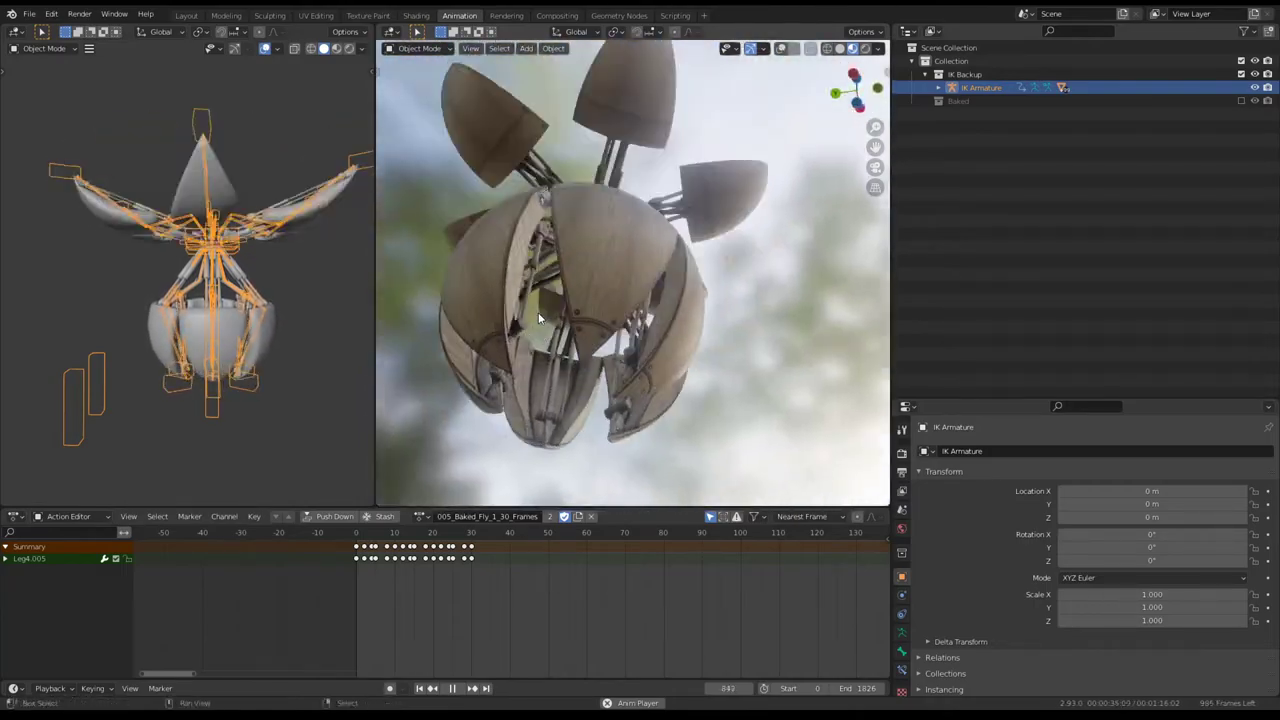
click(1241, 101)
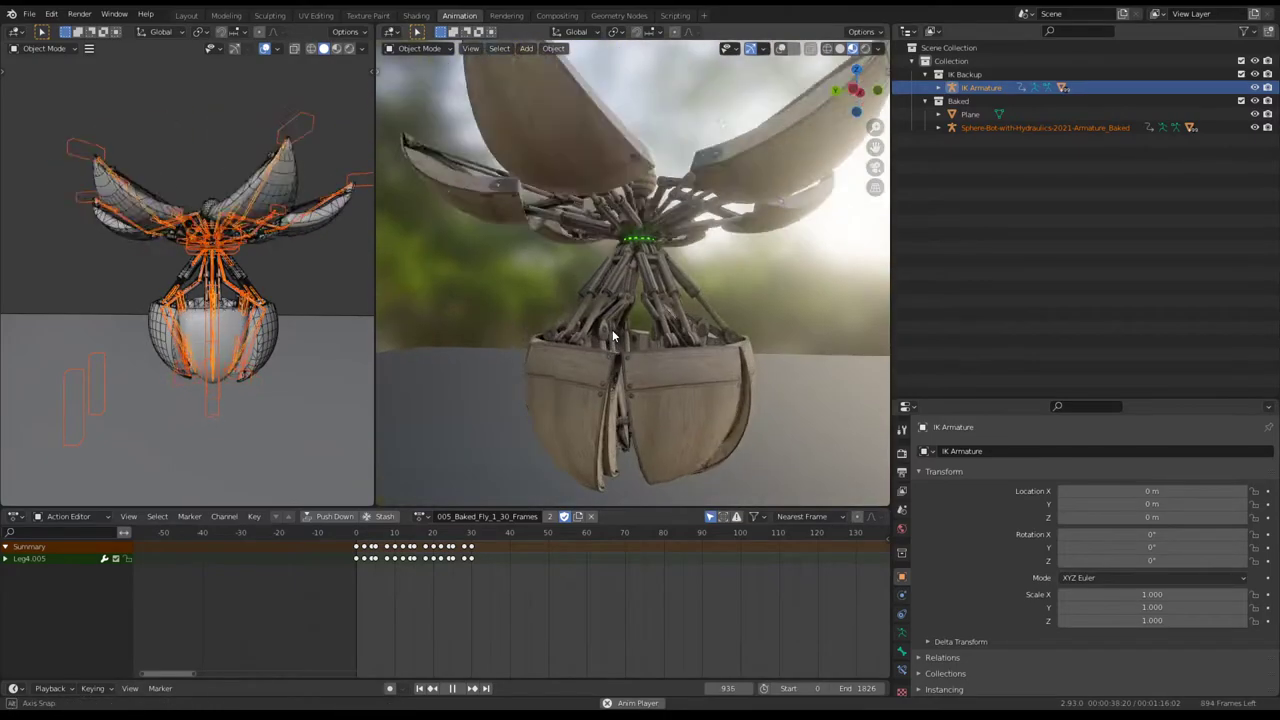
click(766, 337)
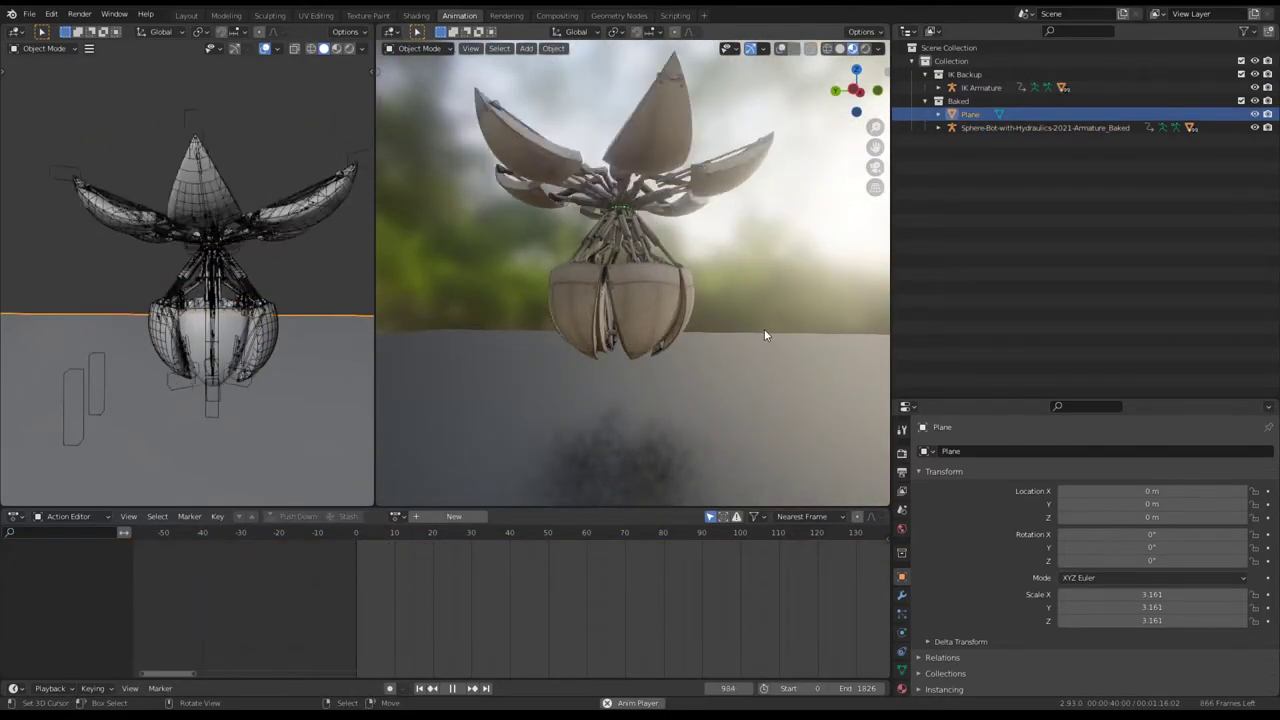
scroll(764, 329, up, 5)
middle_drag(694, 304, 694, 282)
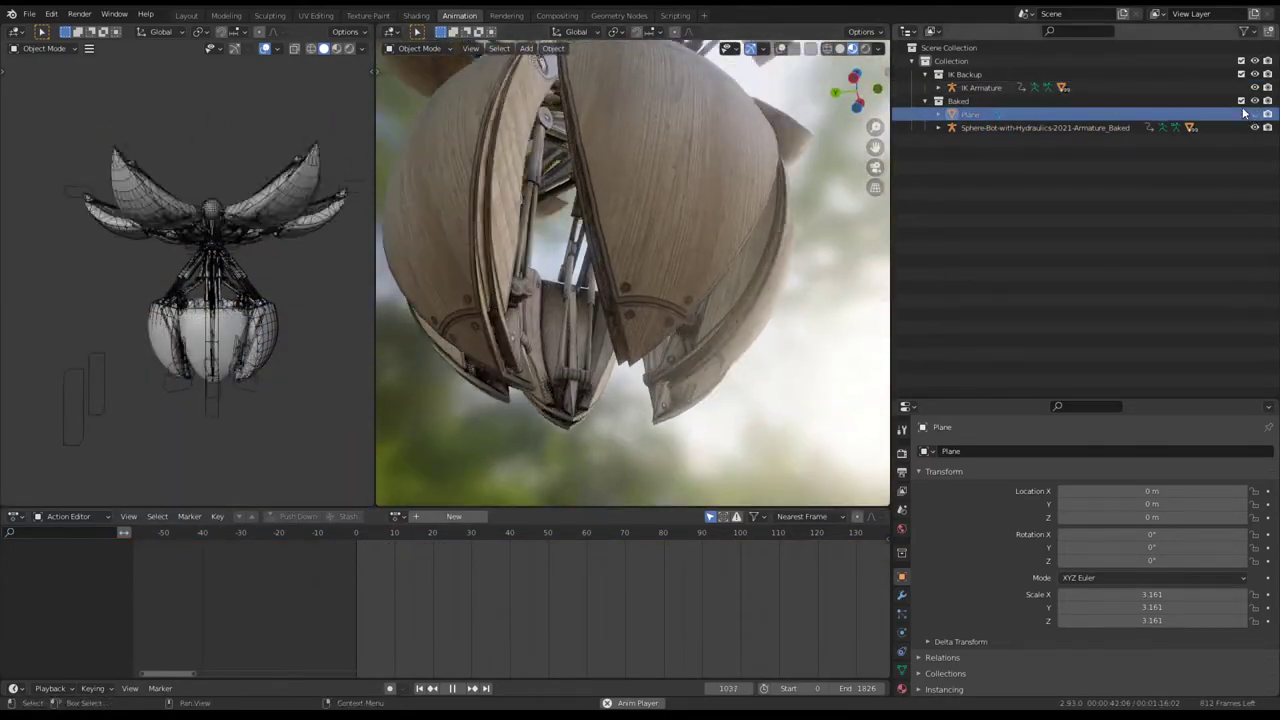
click(1241, 101)
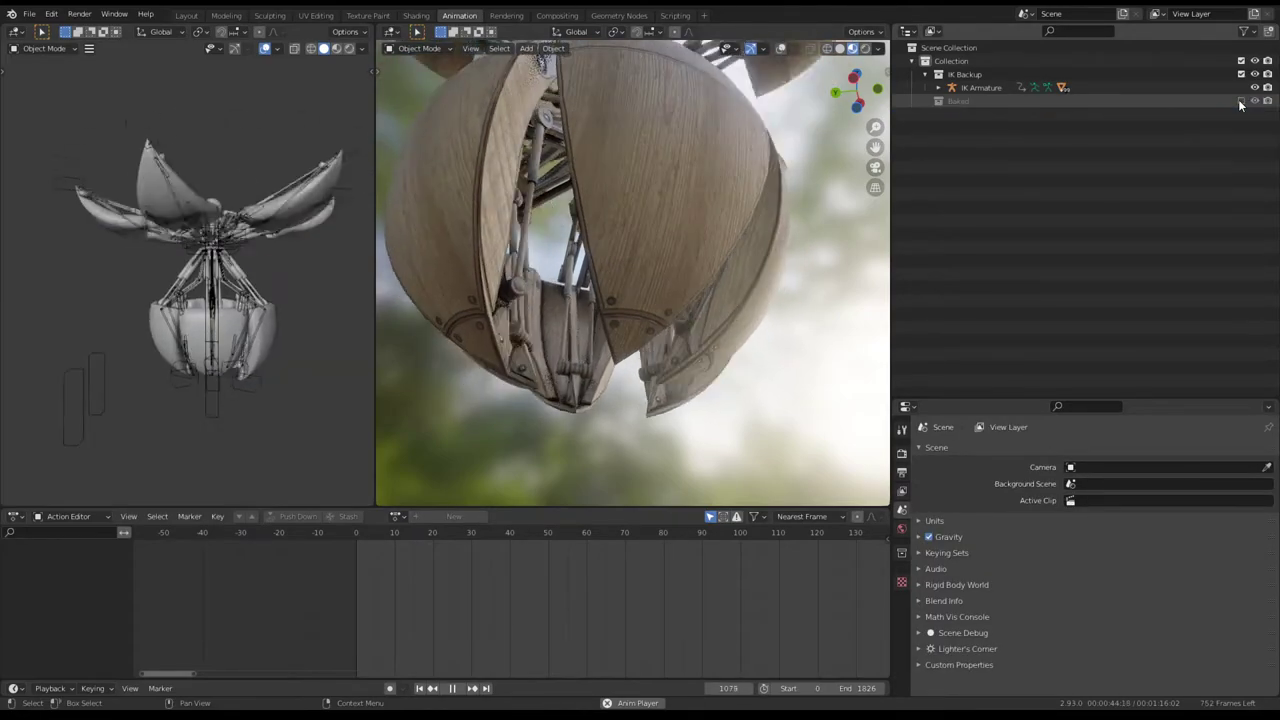
Pause playback, reselect the IK Armature and set the current frame to 30.
scroll(490, 204, down, 5)
key(space)
click(255, 310)
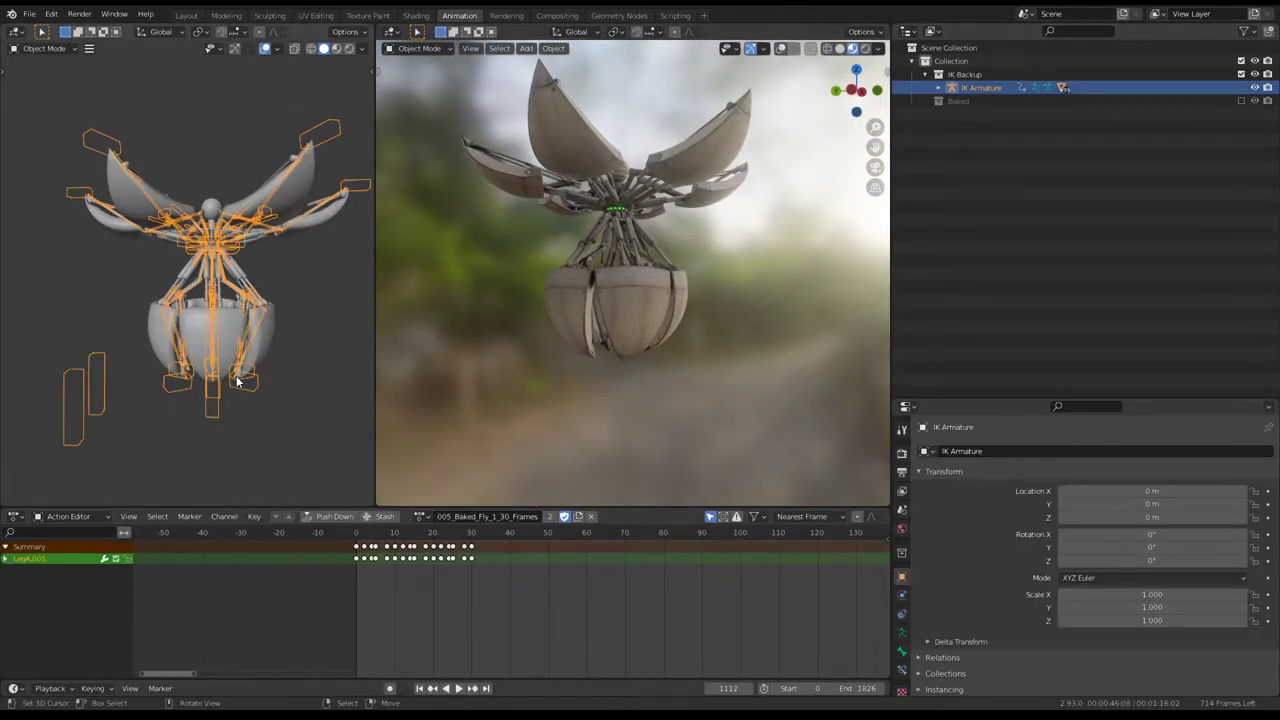
scroll(255, 310, down, 3)
click(457, 555)
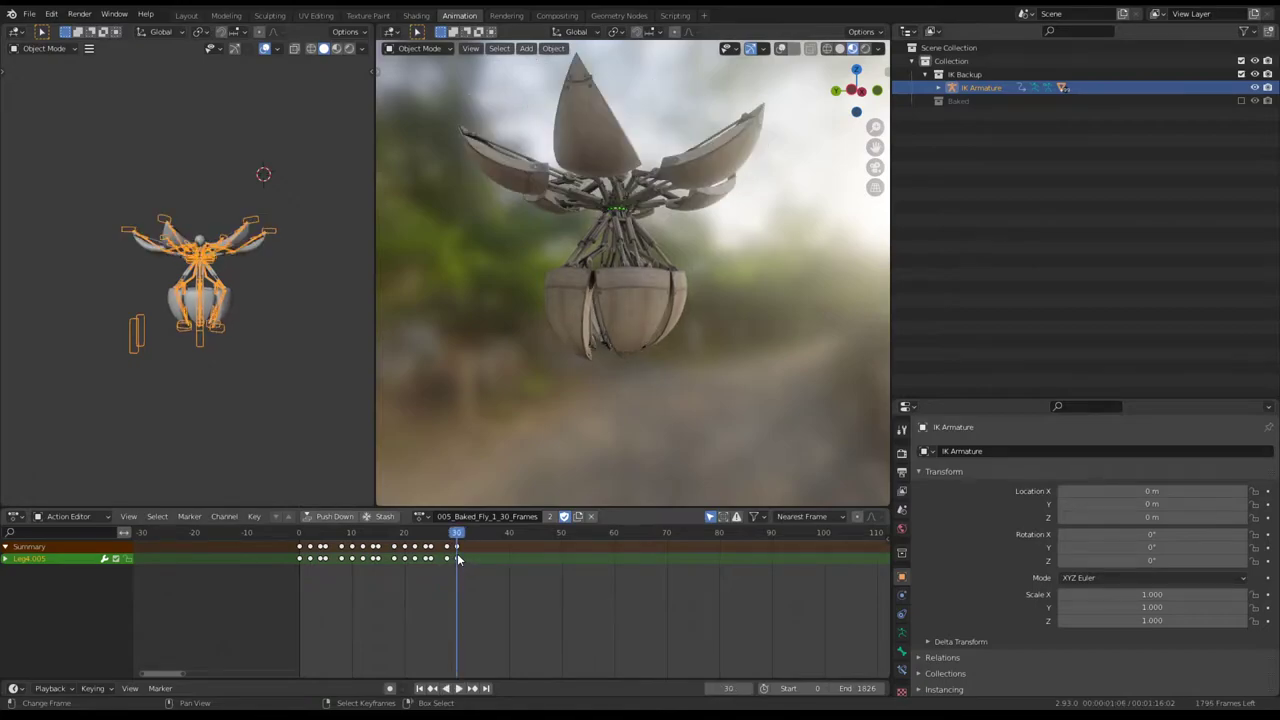
Duplicate the IK Armature beside the original and select all its bones in Pose Mode.
scroll(172, 310, down, 2)
key(shift+d)
click(133, 254)
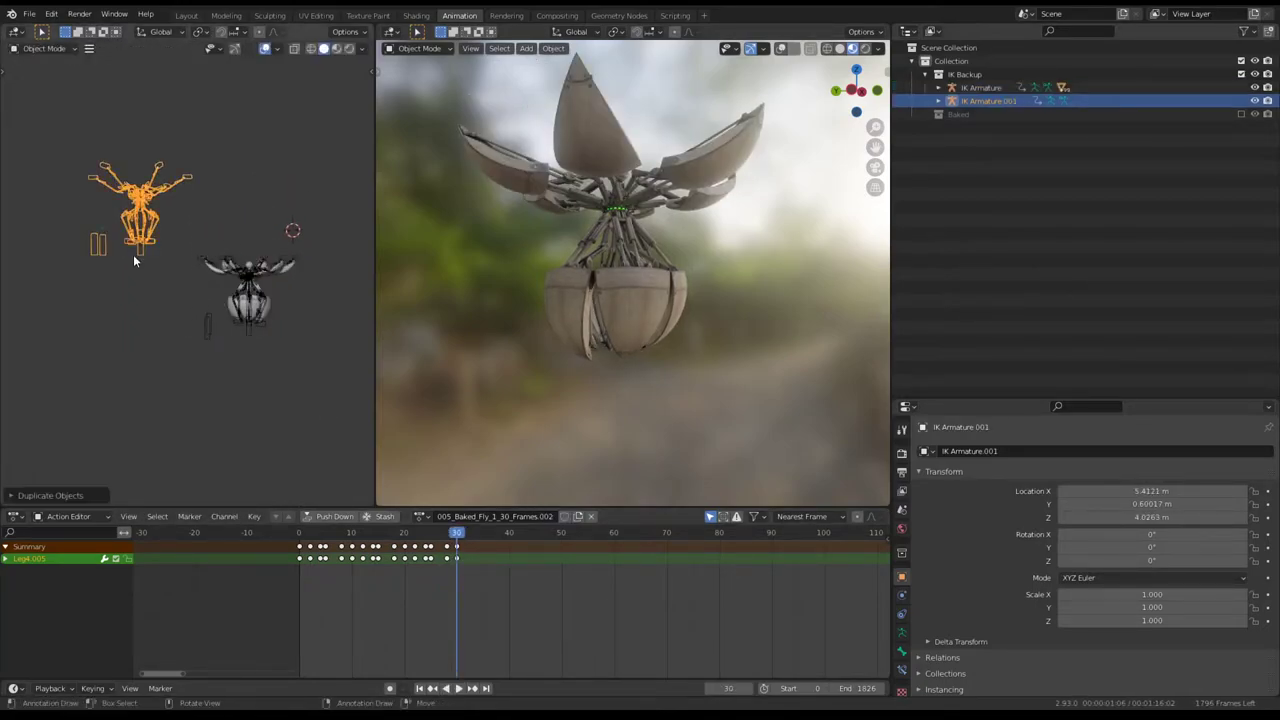
click(418, 48)
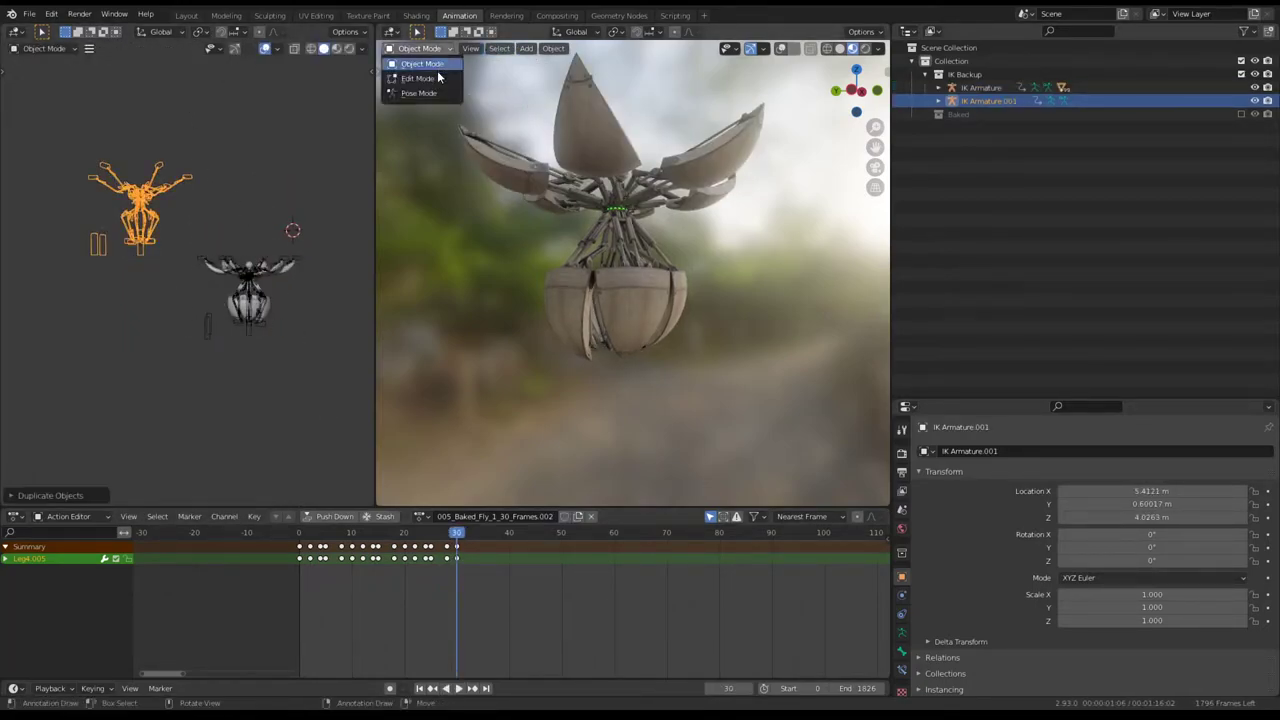
click(422, 93)
key(a)
Bake the pose animation for frames 0–30 into a new action and play it back.
right_click(206, 156)
click(207, 158)
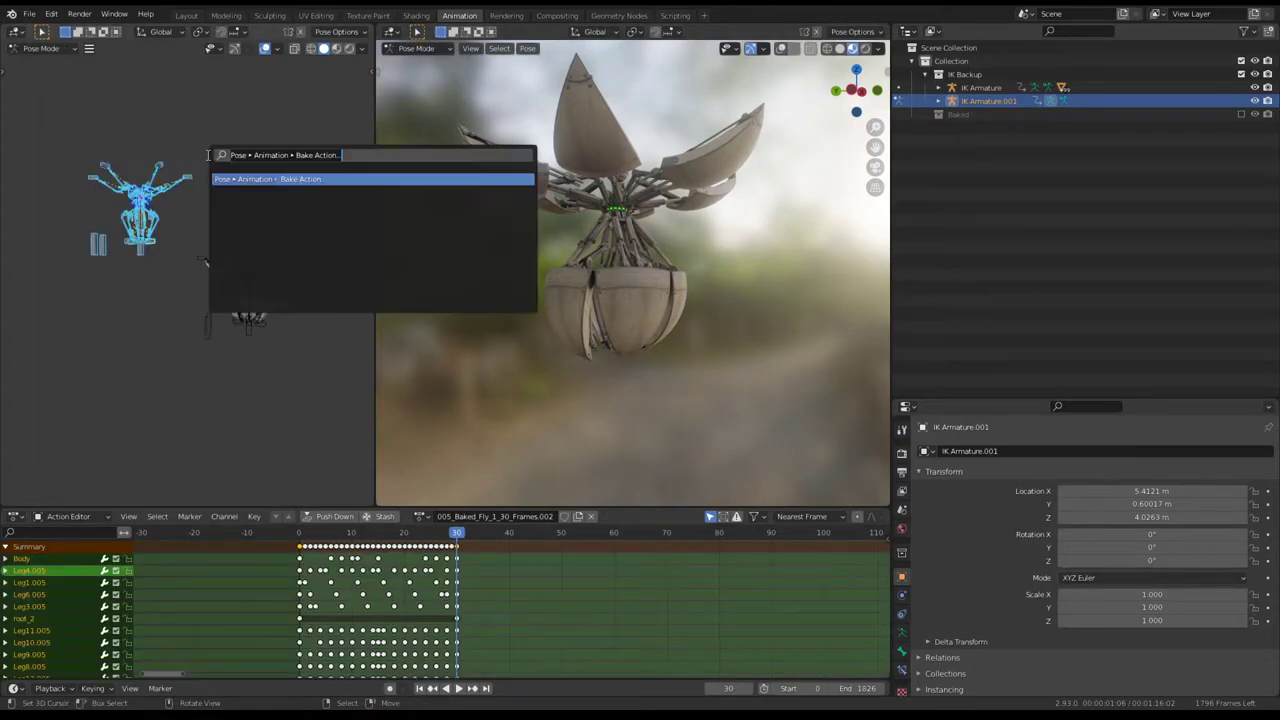
key(Return)
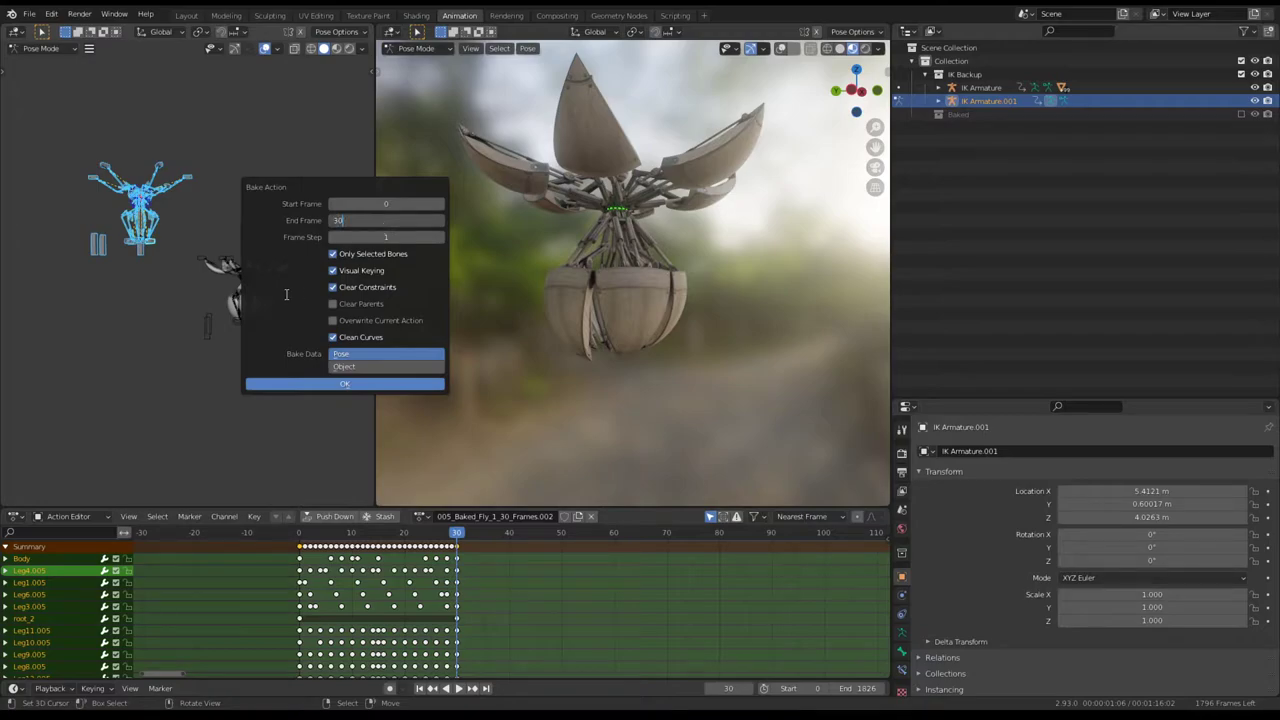
click(341, 382)
key(space)
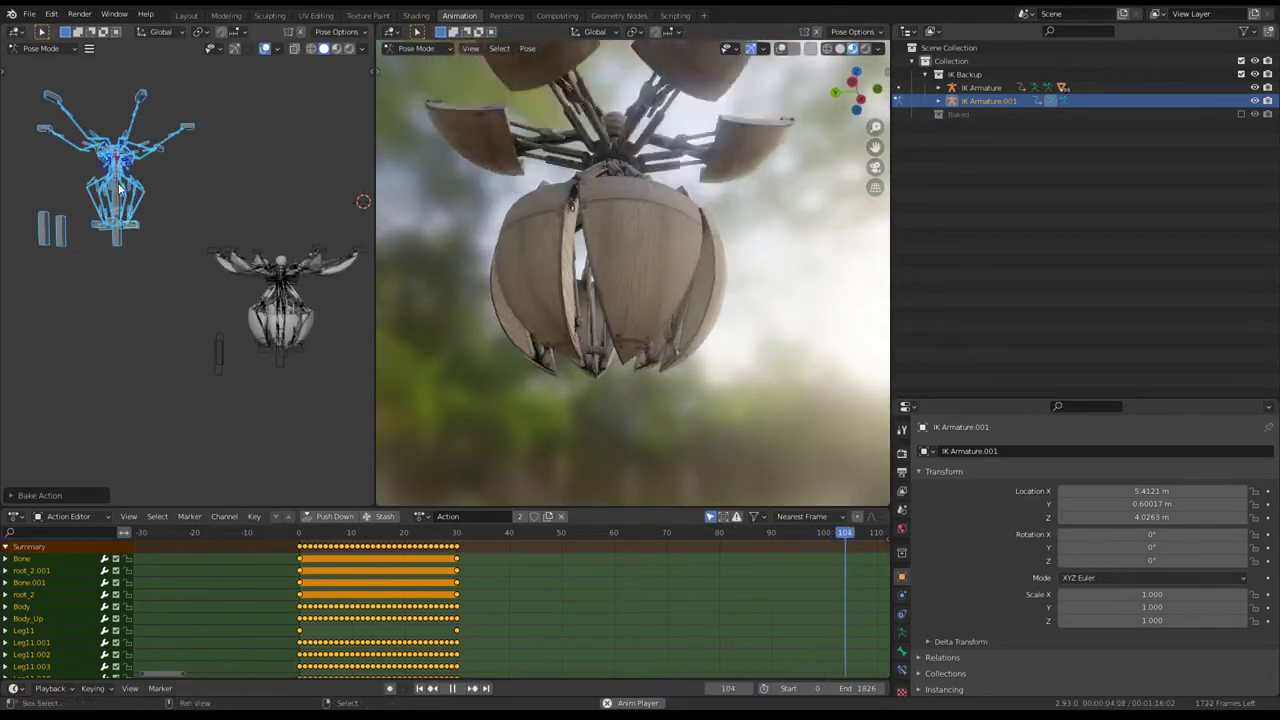
scroll(223, 397, up, 3)
key(shift+Left)
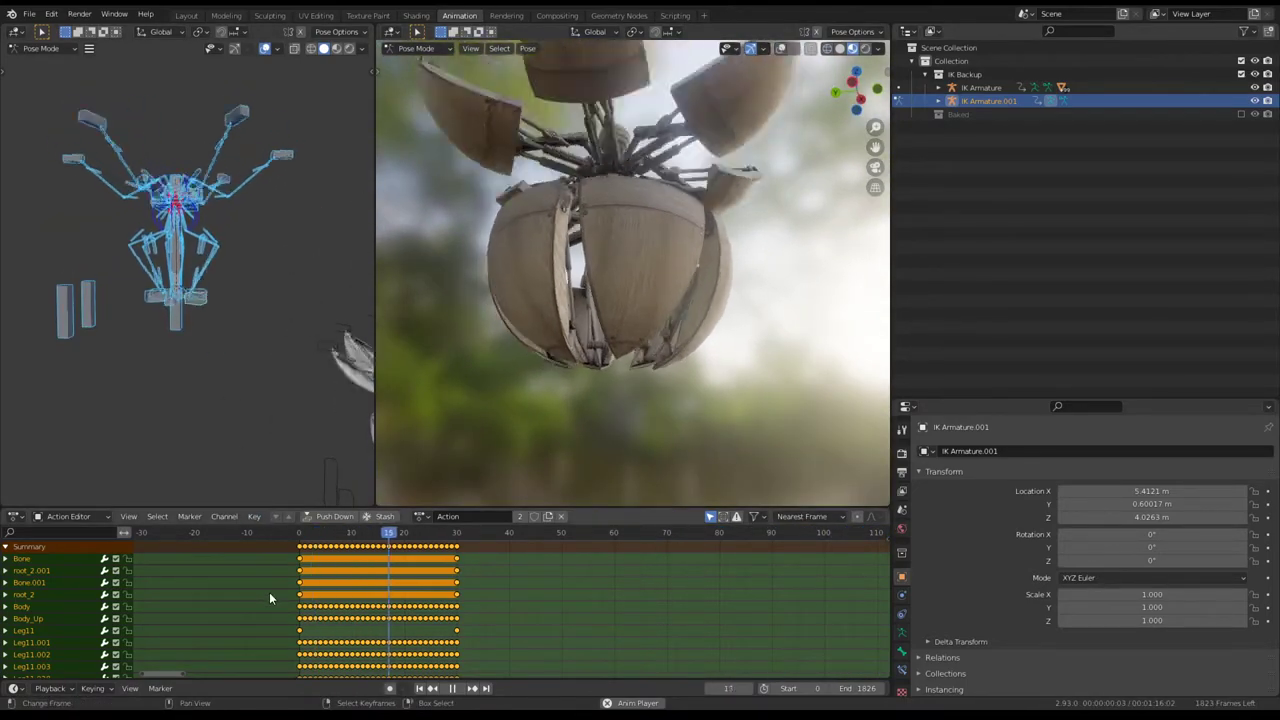
key(space)
key(shift+Left)
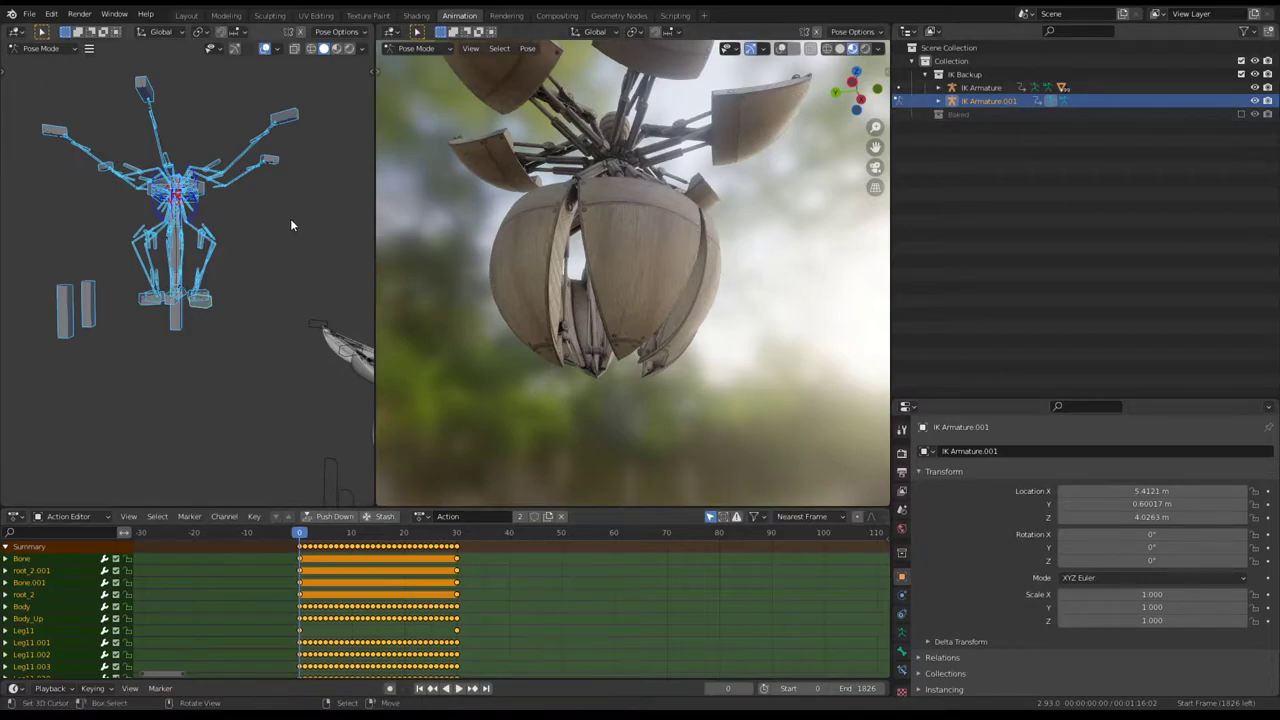
scroll(291, 225, down, 3)
Delete IK Armature.001, exclude IK Backup, show the Baked collection and play its fly action.
click(48, 63)
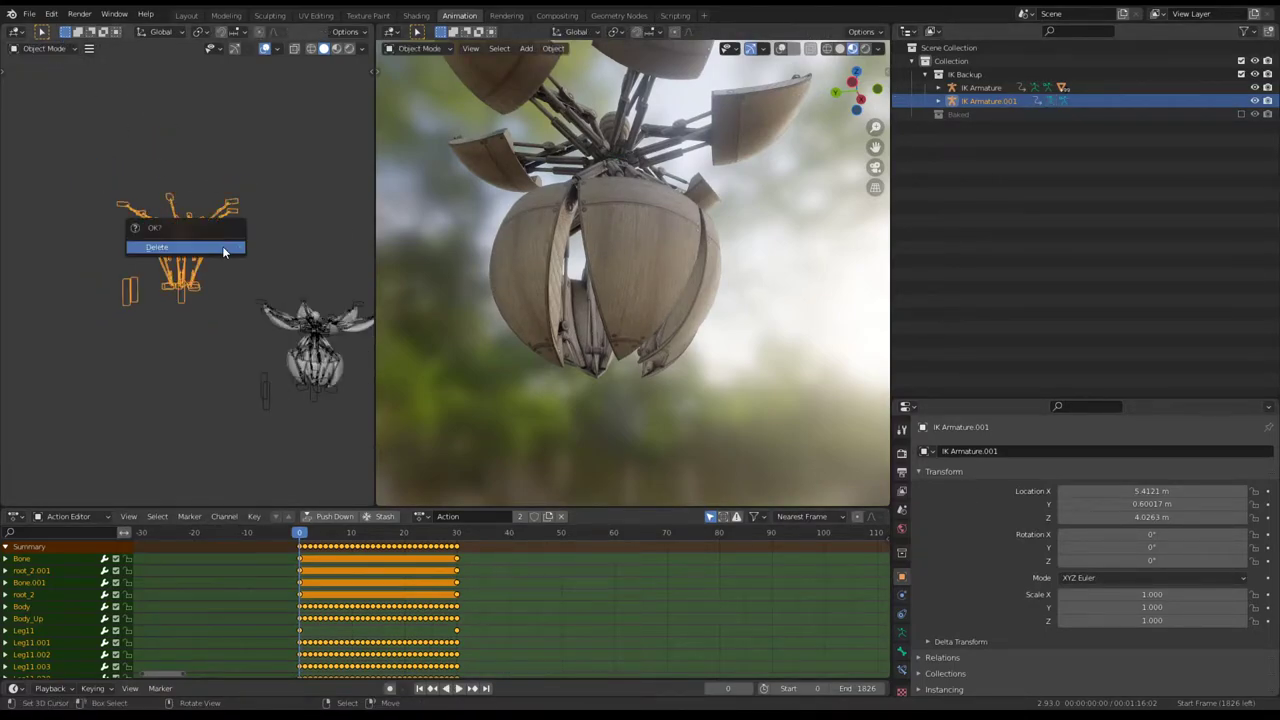
click(223, 252)
click(1241, 74)
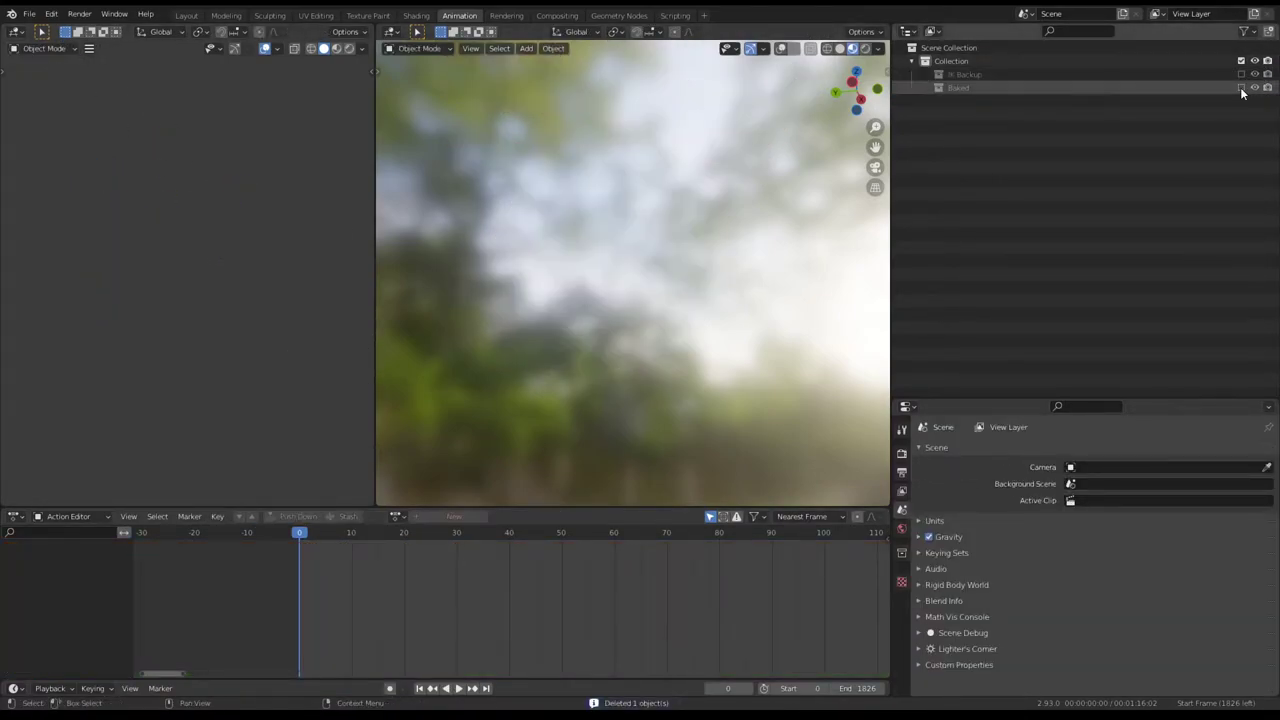
click(1241, 87)
click(294, 316)
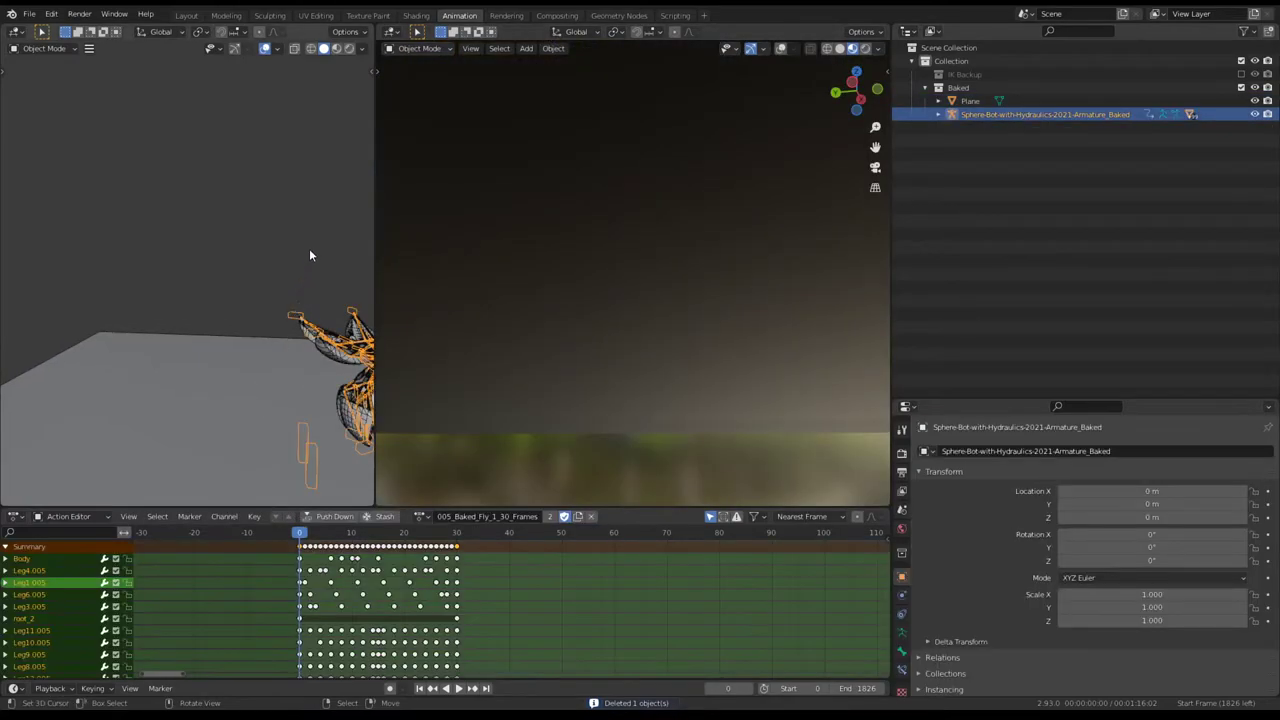
key(space)
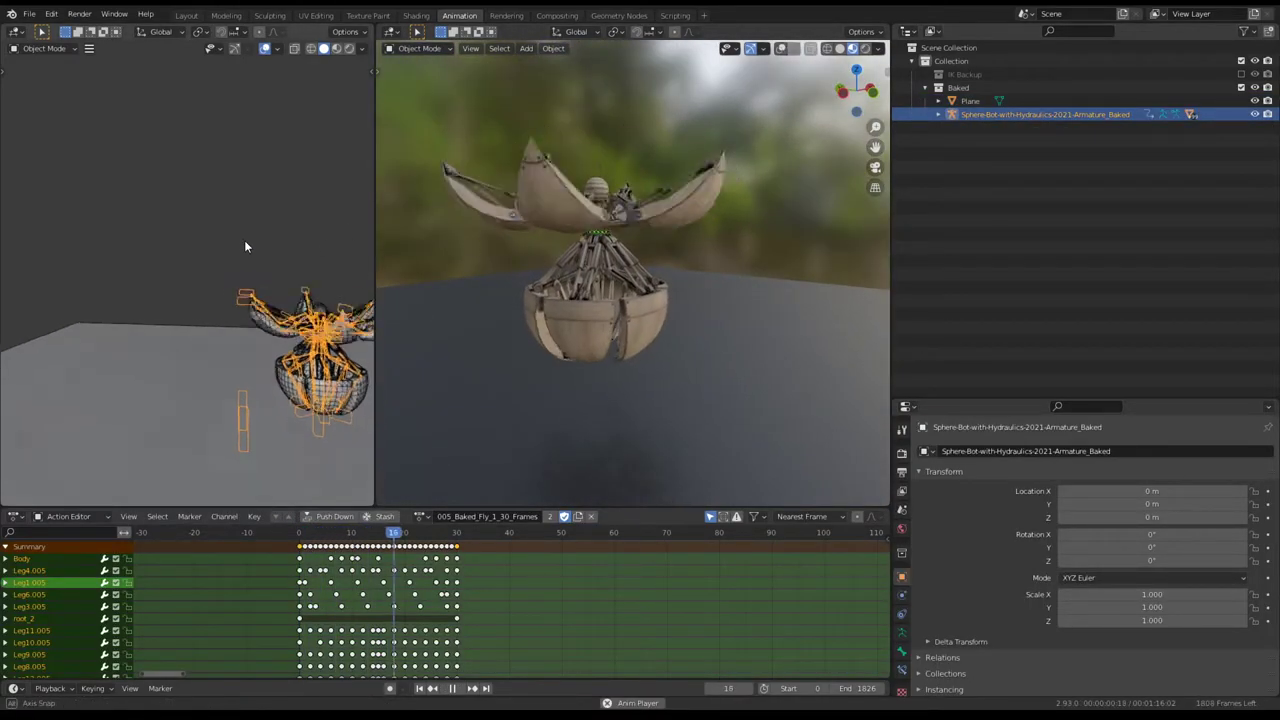
key(Escape)
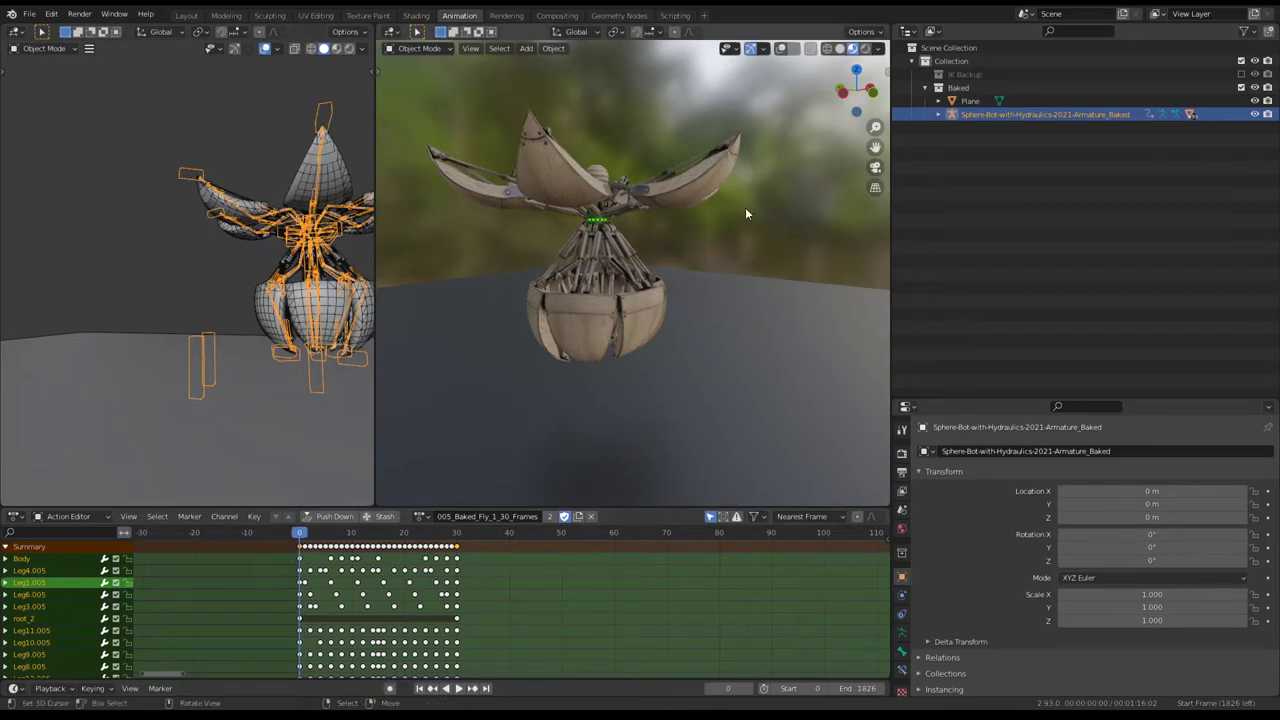
Show Blender File data in the Outliner and rename the 005_Baked_Fly_1_30_Frames.002 action.
click(940, 32)
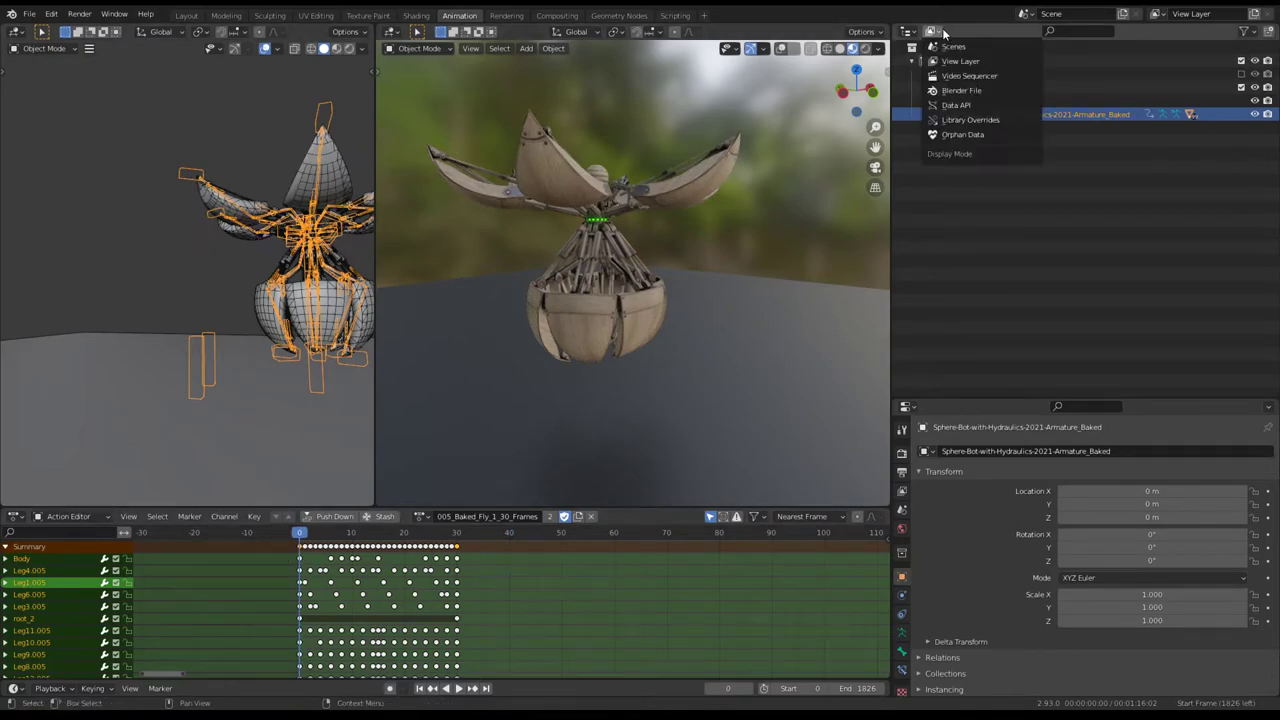
click(975, 90)
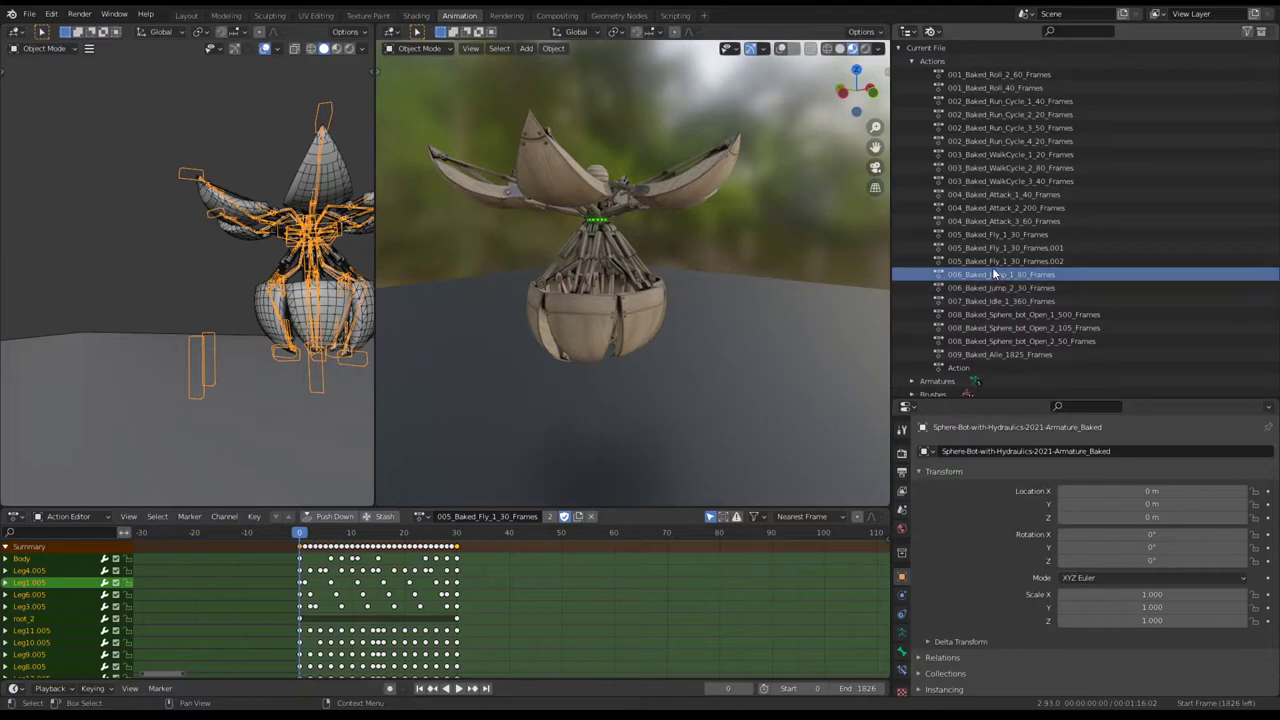
double_click(1030, 261)
scroll(1030, 230, down, 2)
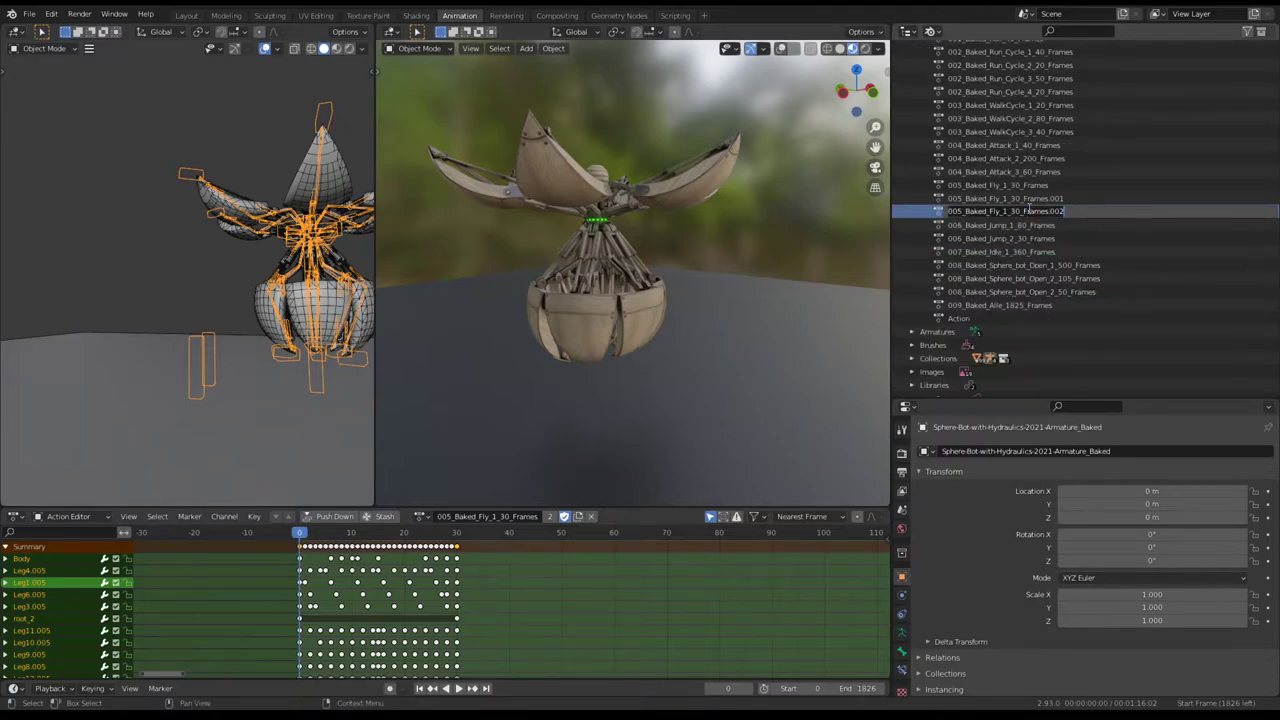
text(6)
key(Return)
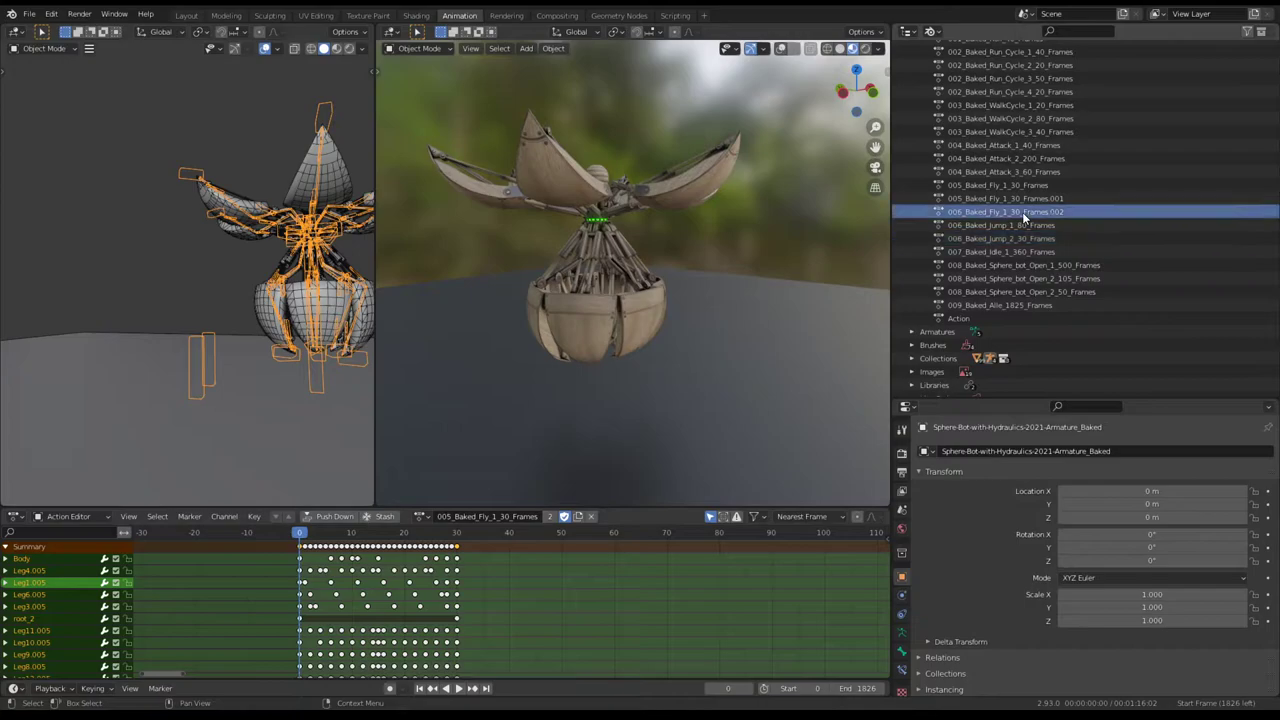
key(space)
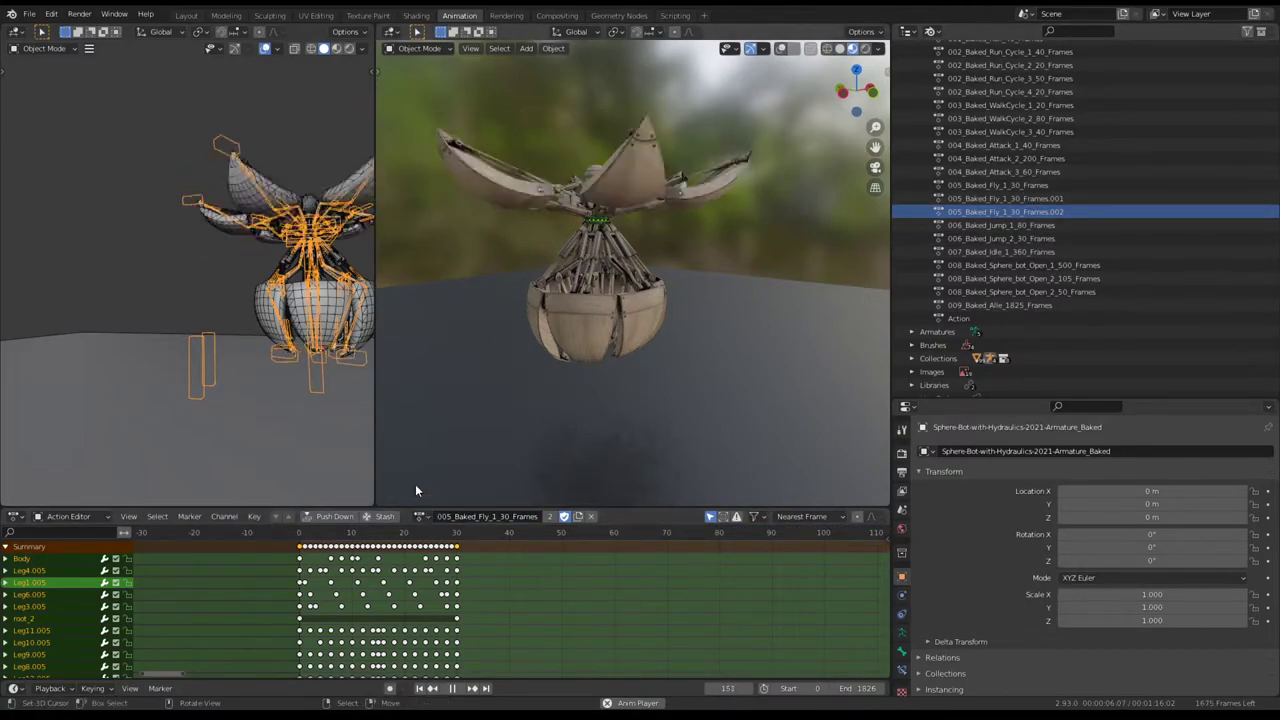
key(a)
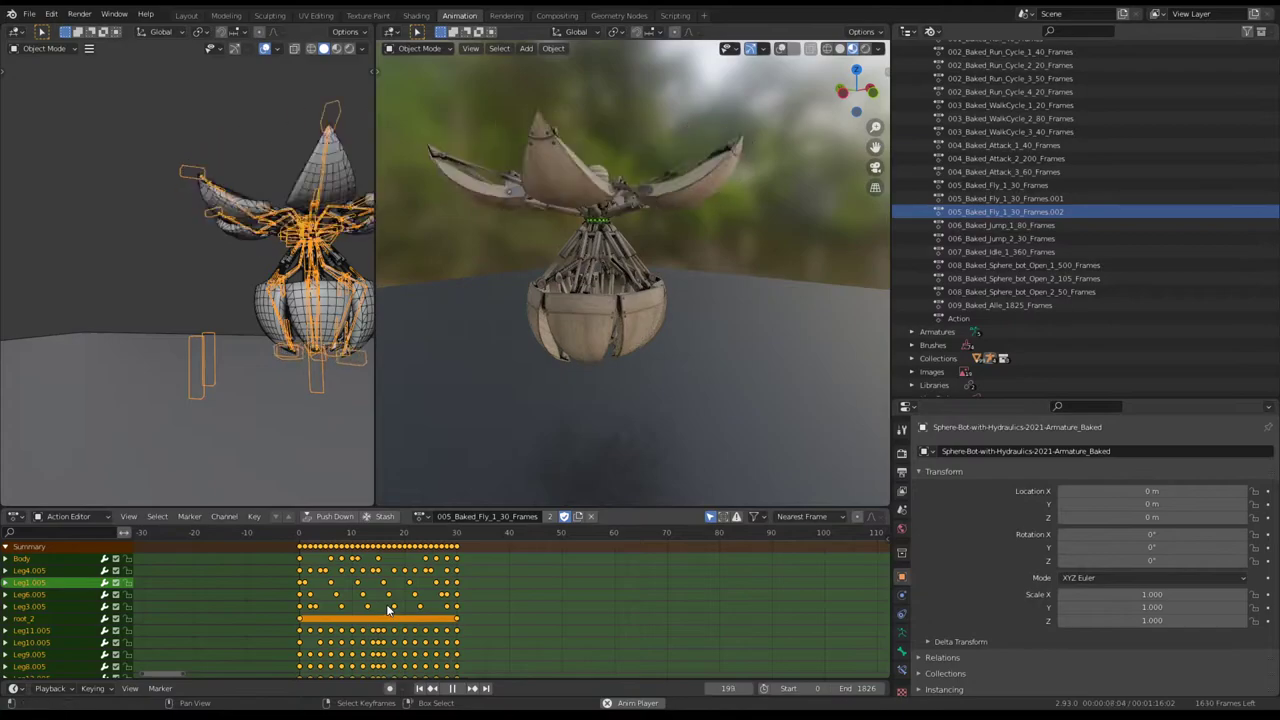
click(312, 619)
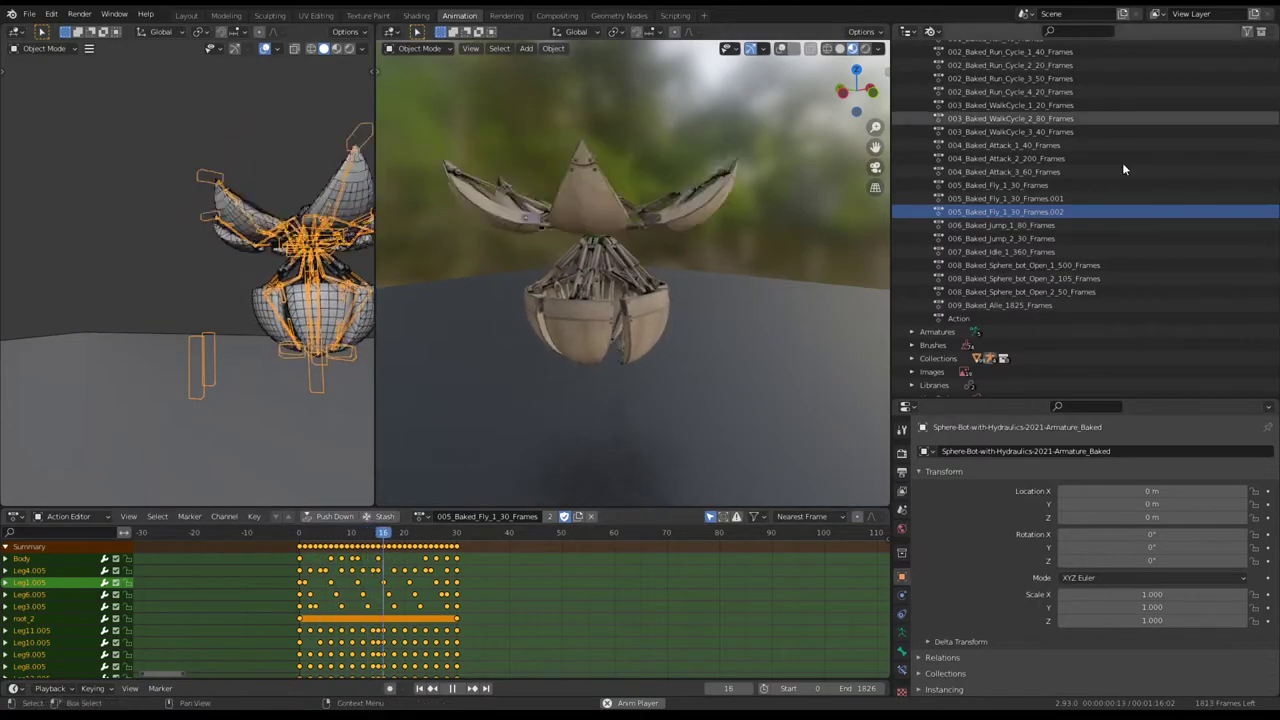
Delete the stray Action and the duplicate 005_Baked_Fly_1_30_Frames copies from the file.
right_click(953, 318)
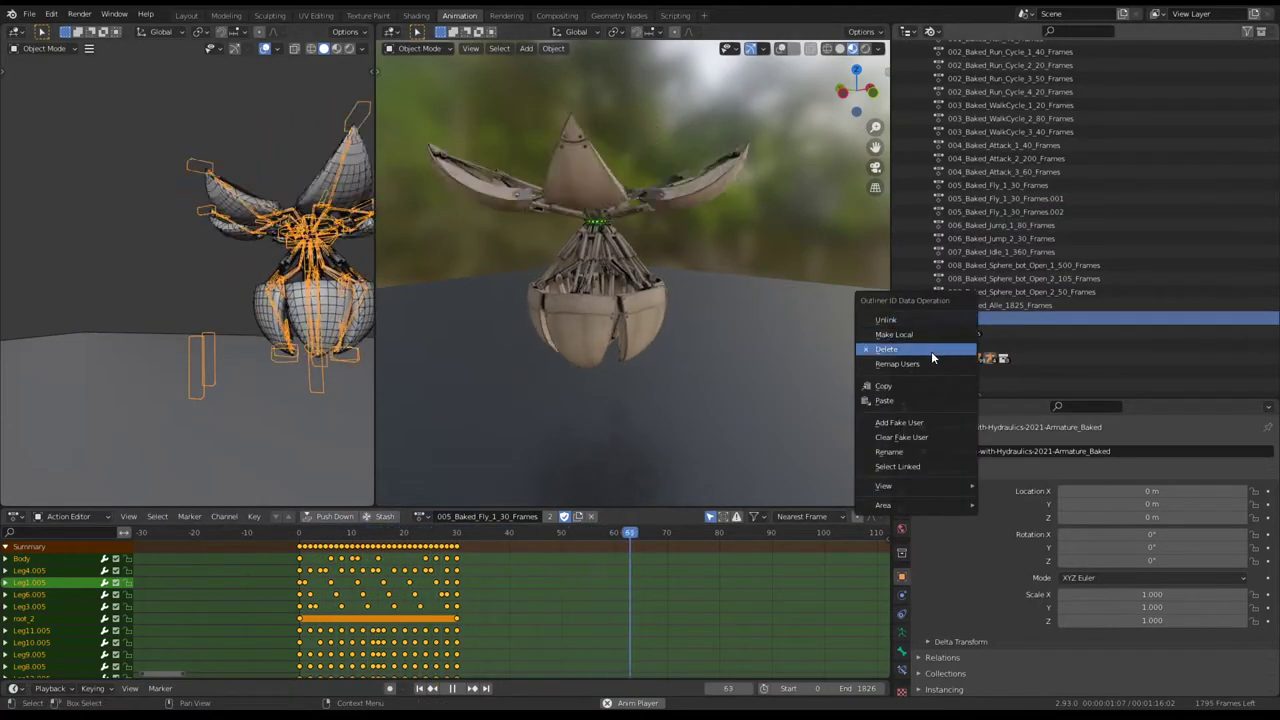
click(931, 349)
scroll(664, 269, up, 3)
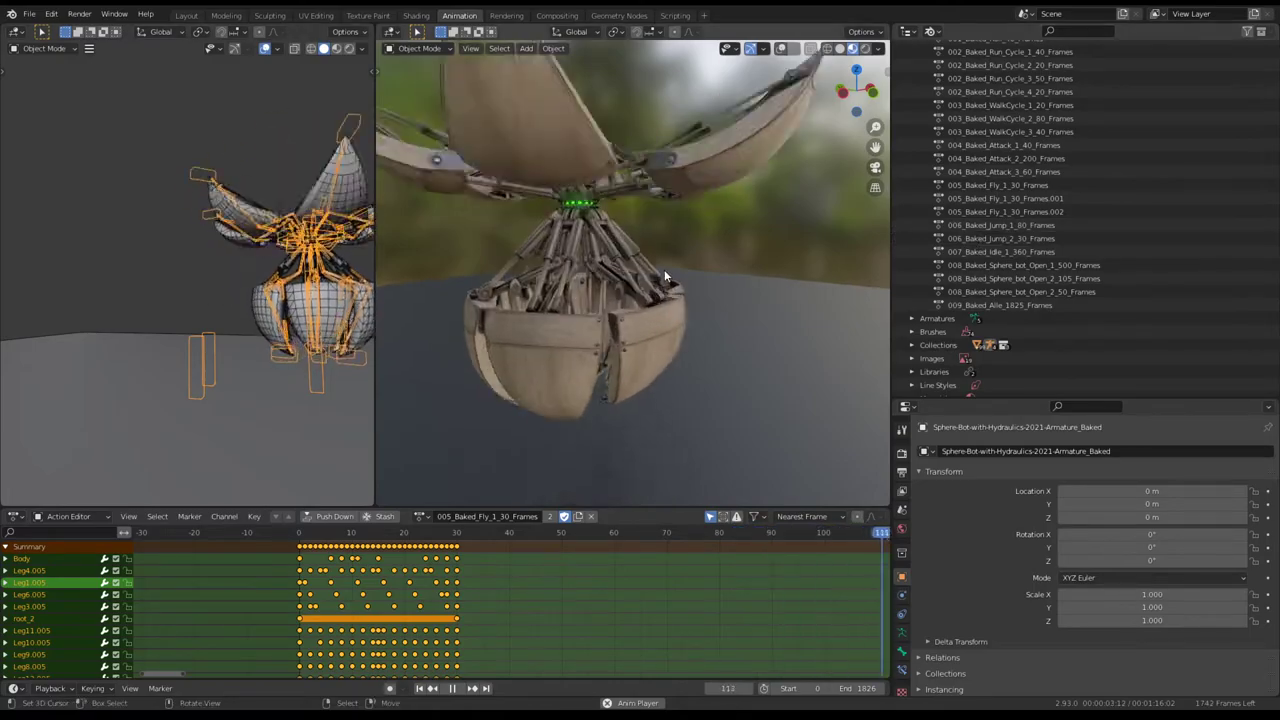
middle_drag(664, 269, 635, 257)
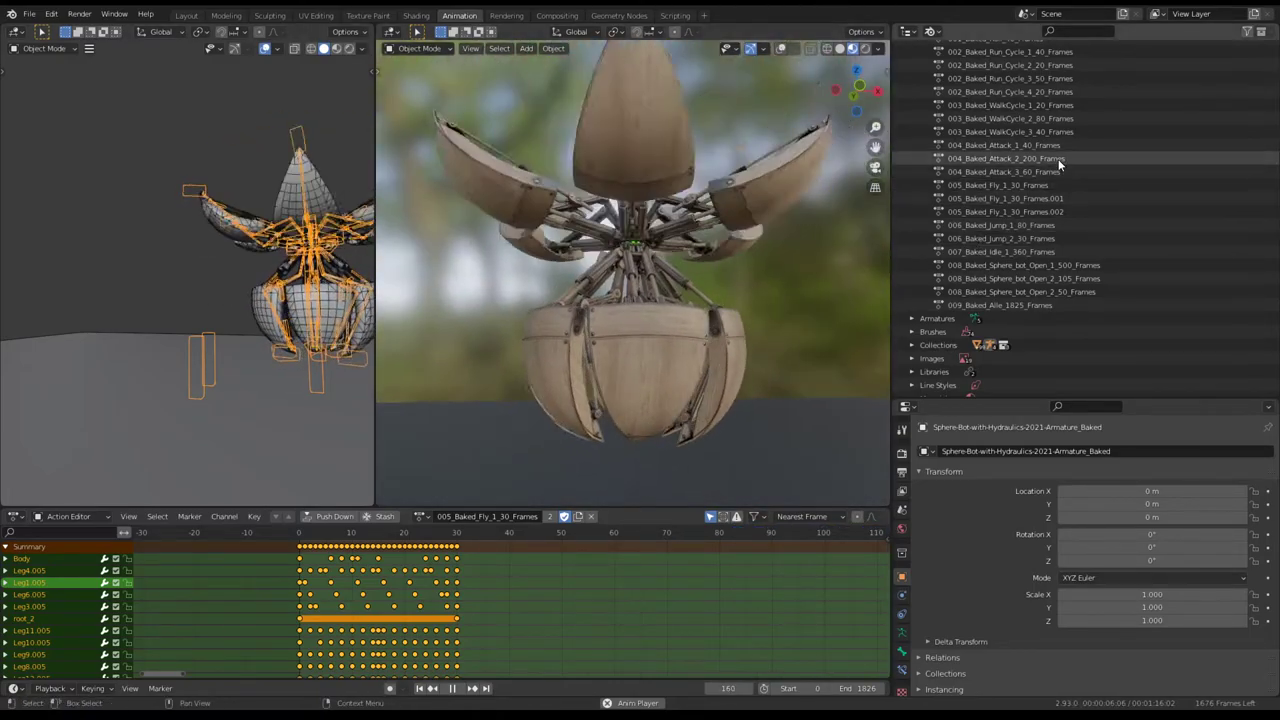
click(421, 517)
click(421, 519)
click(421, 517)
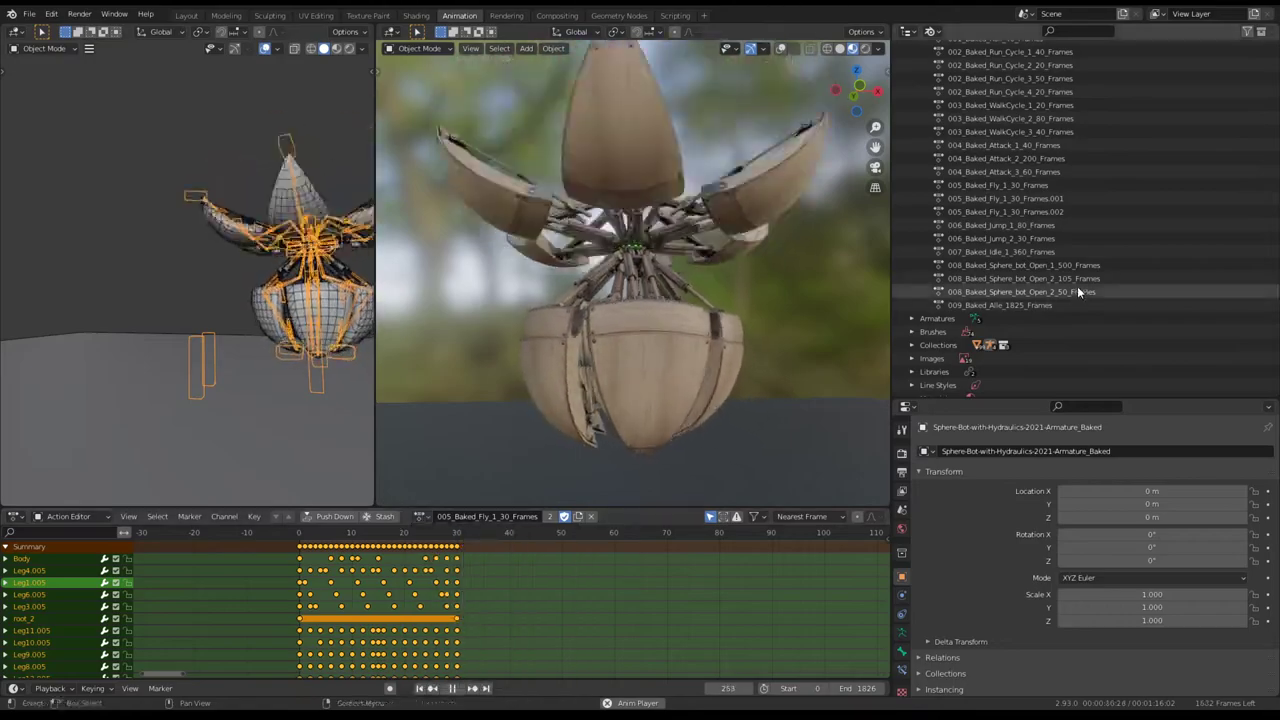
right_click(1043, 214)
click(1043, 214)
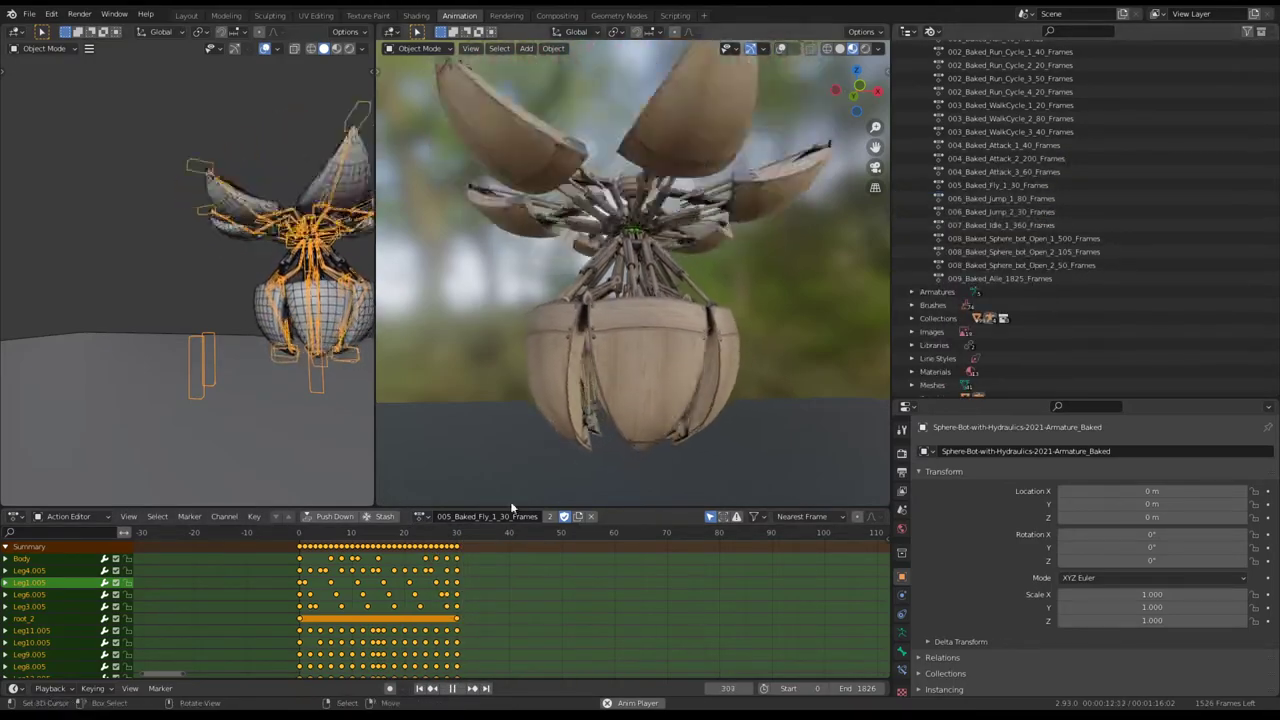
click(421, 520)
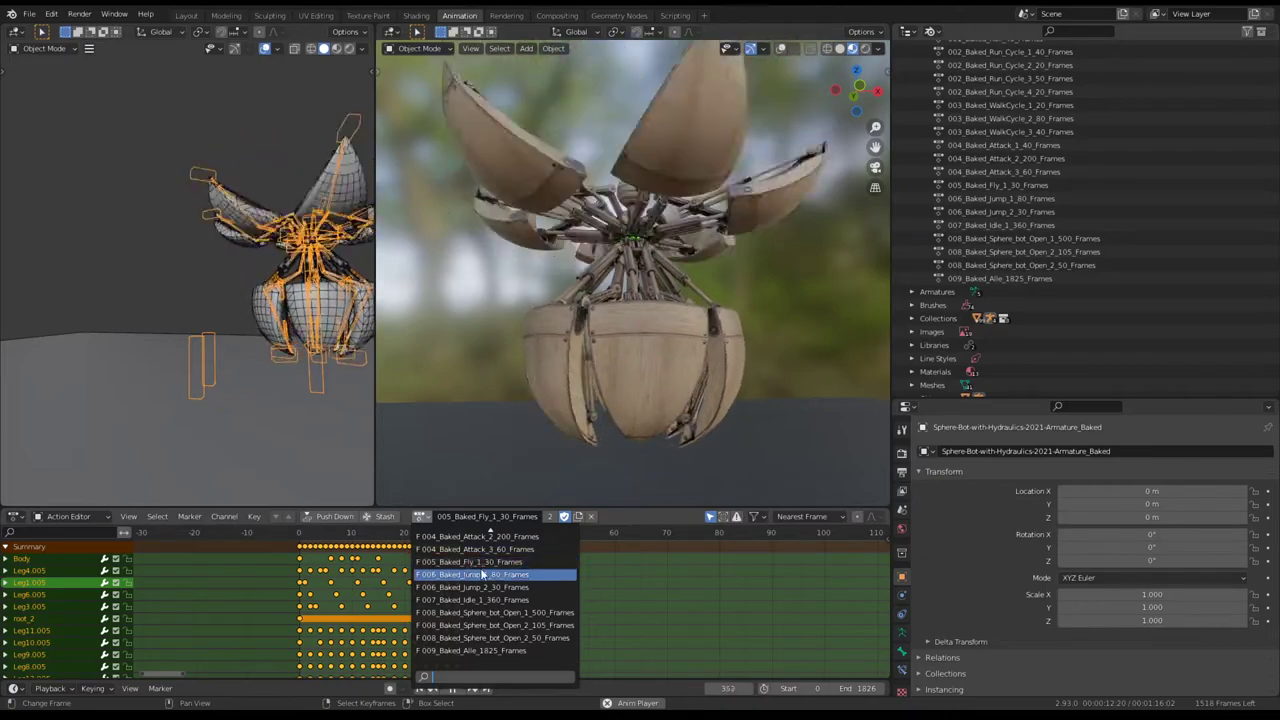
Assign the 006_Baked_Jump_2_30_Frames action to the sphere-bot and restart from the first frame.
click(470, 574)
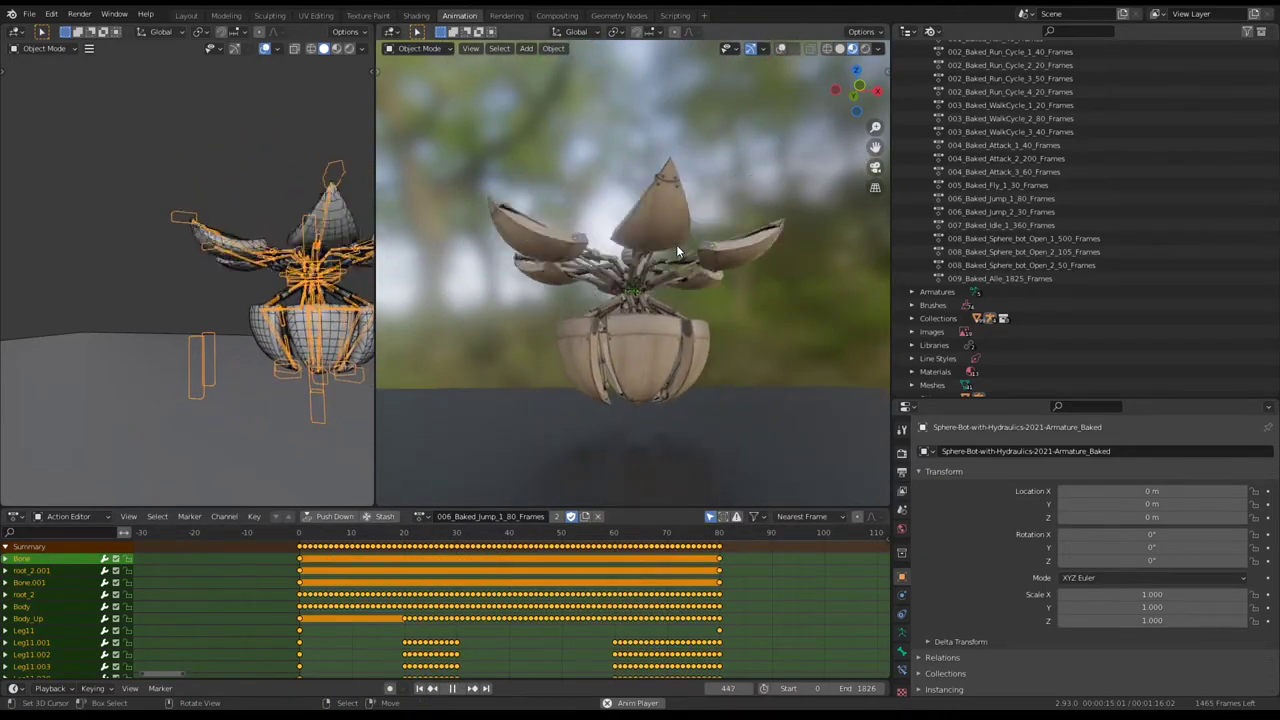
click(421, 516)
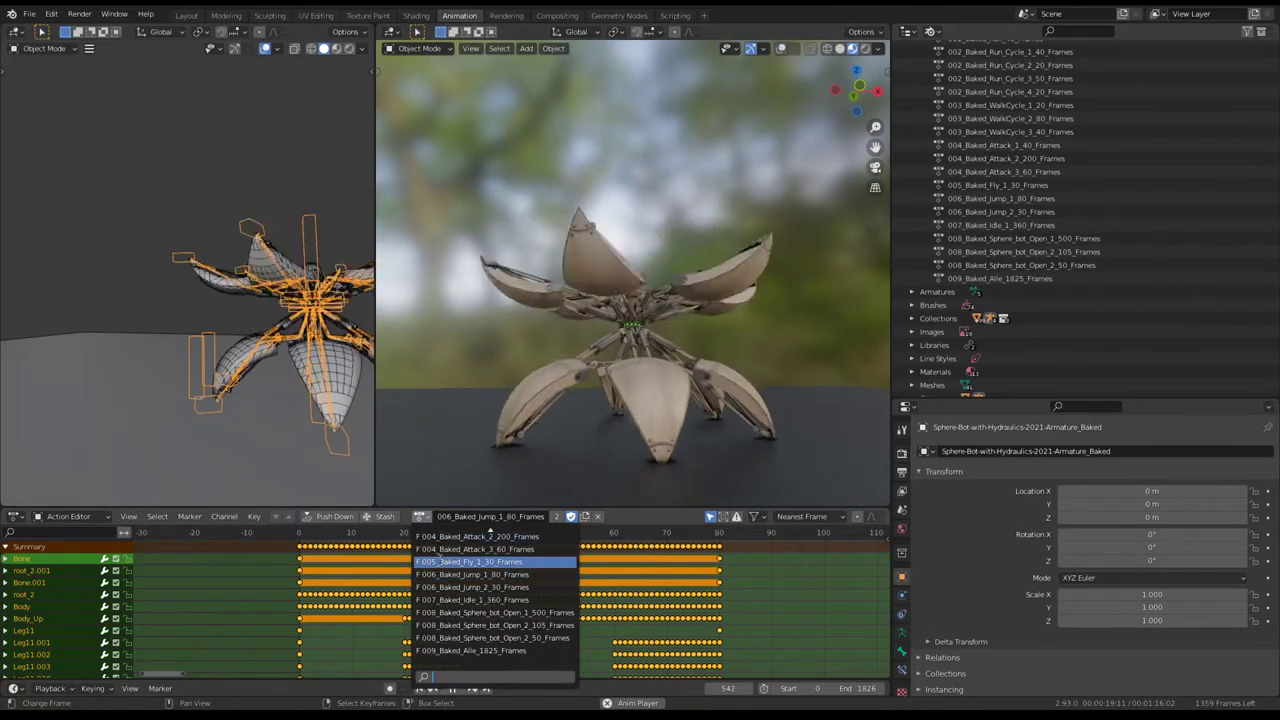
click(447, 588)
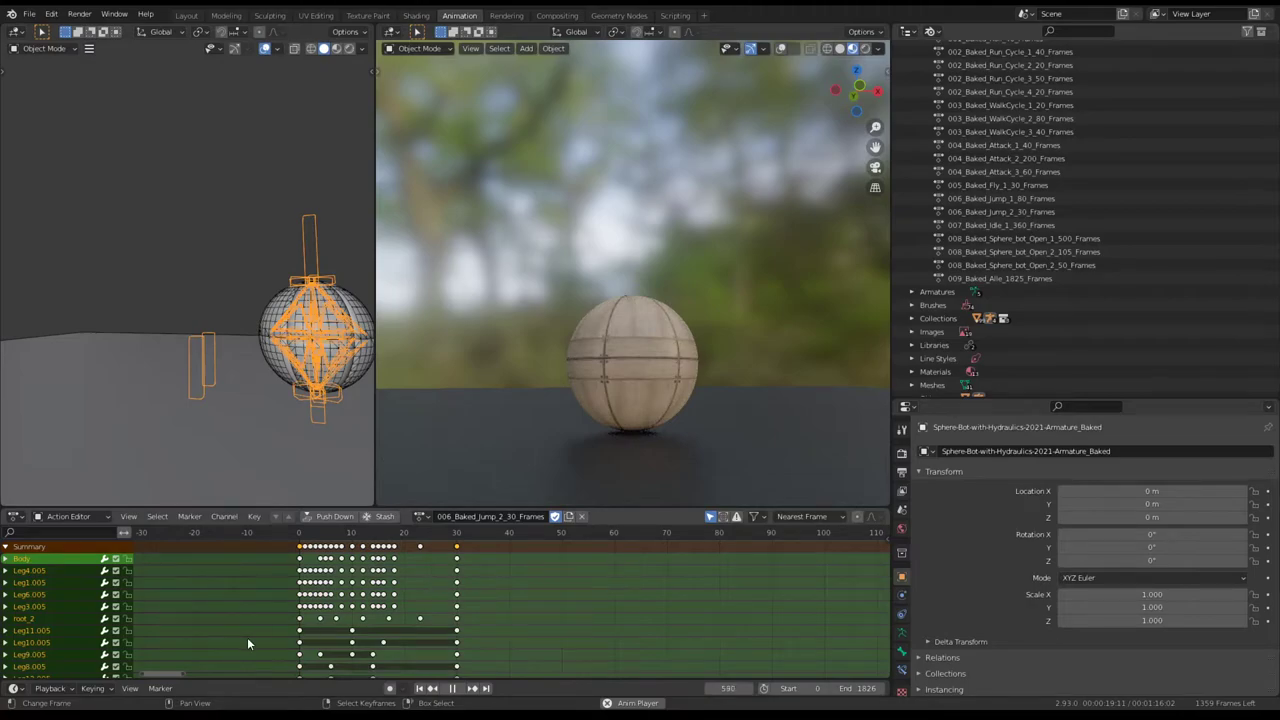
key(shift+Left)
Make the action's keyframes cyclic with Shift+E and orbit to inspect the robot's underside.
key(shift+e)
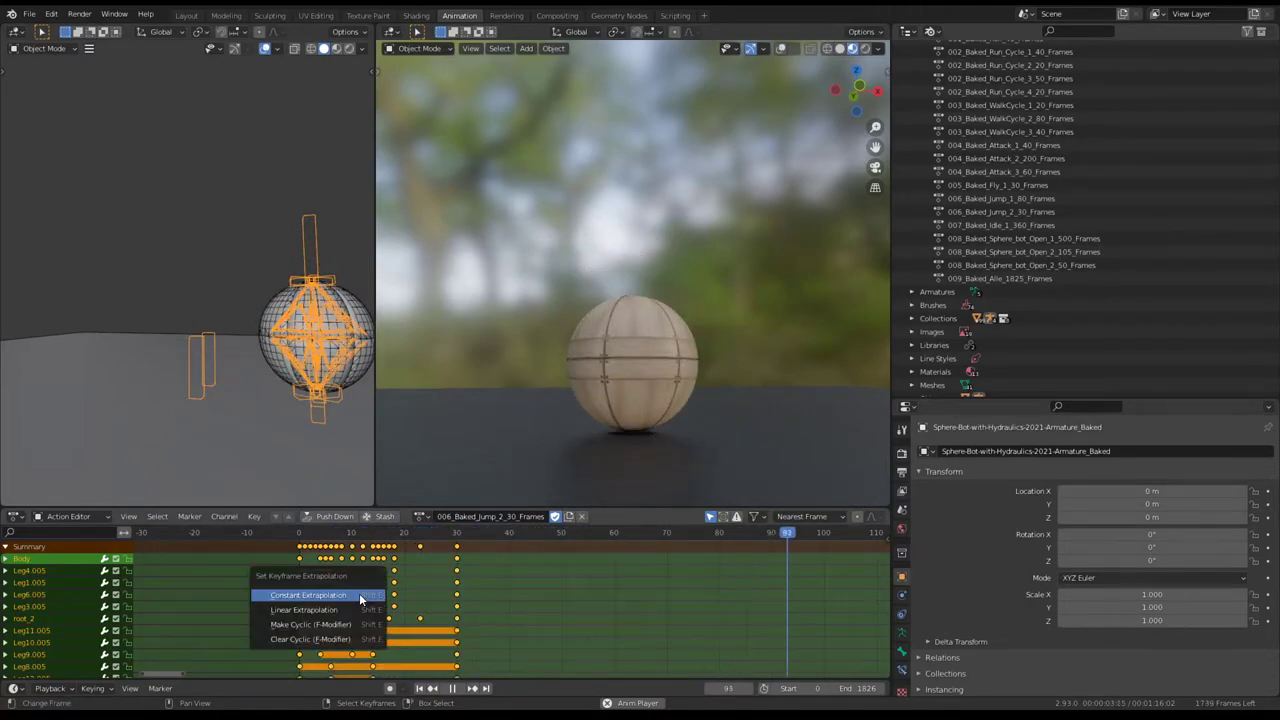
click(338, 623)
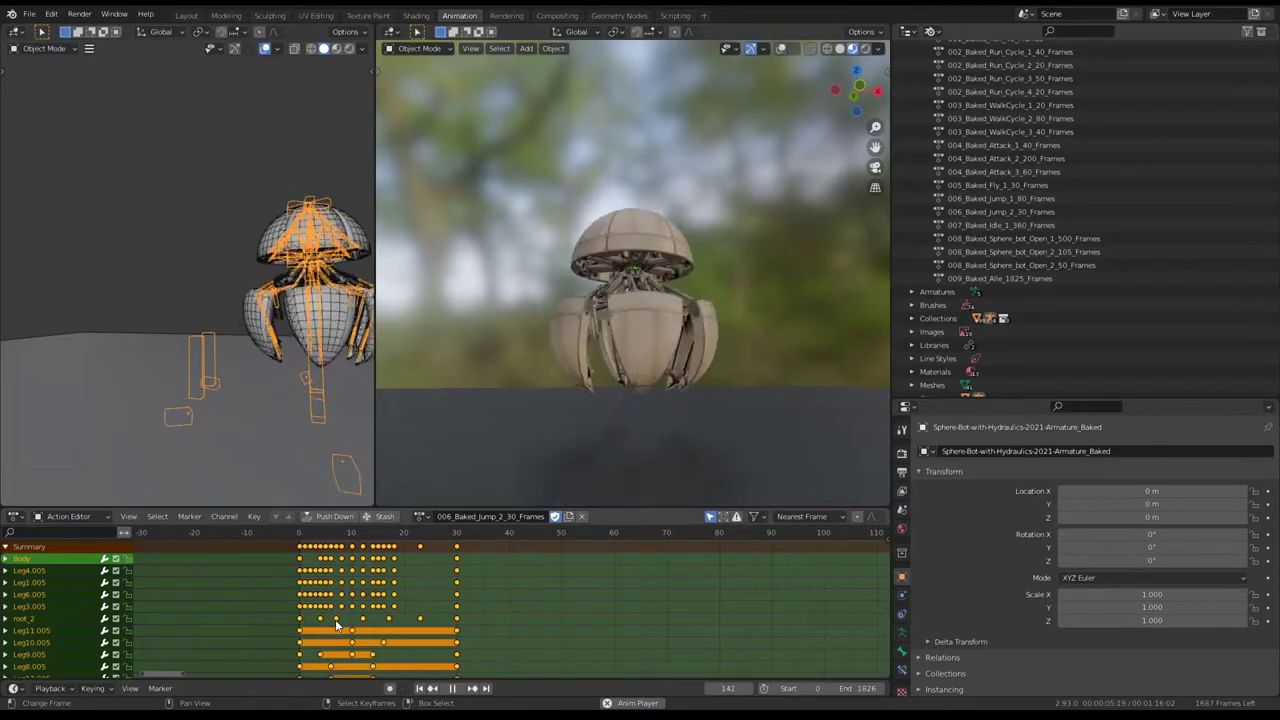
mouse_move(678, 282)
middle_down()
mouse_move(597, 356)
mouse_move(651, 361)
mouse_move(659, 276)
middle_up()
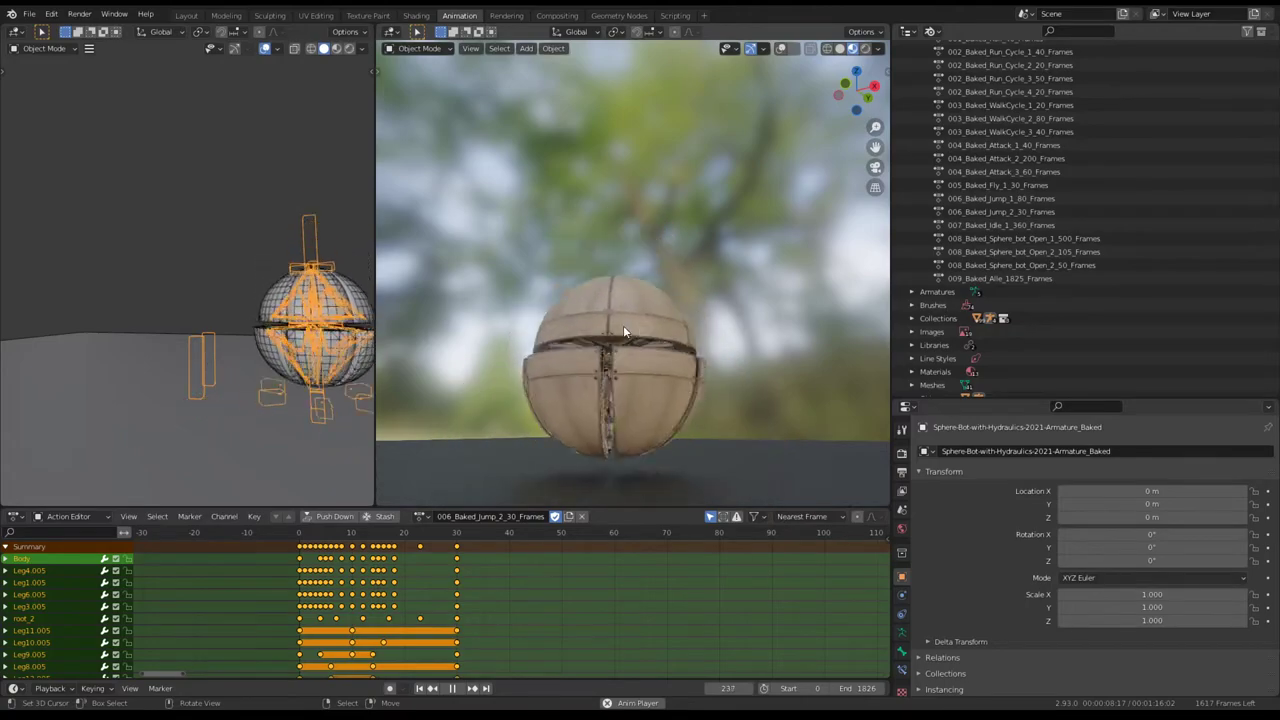
scroll(623, 325, up, 4)
scroll(605, 412, up, 3)
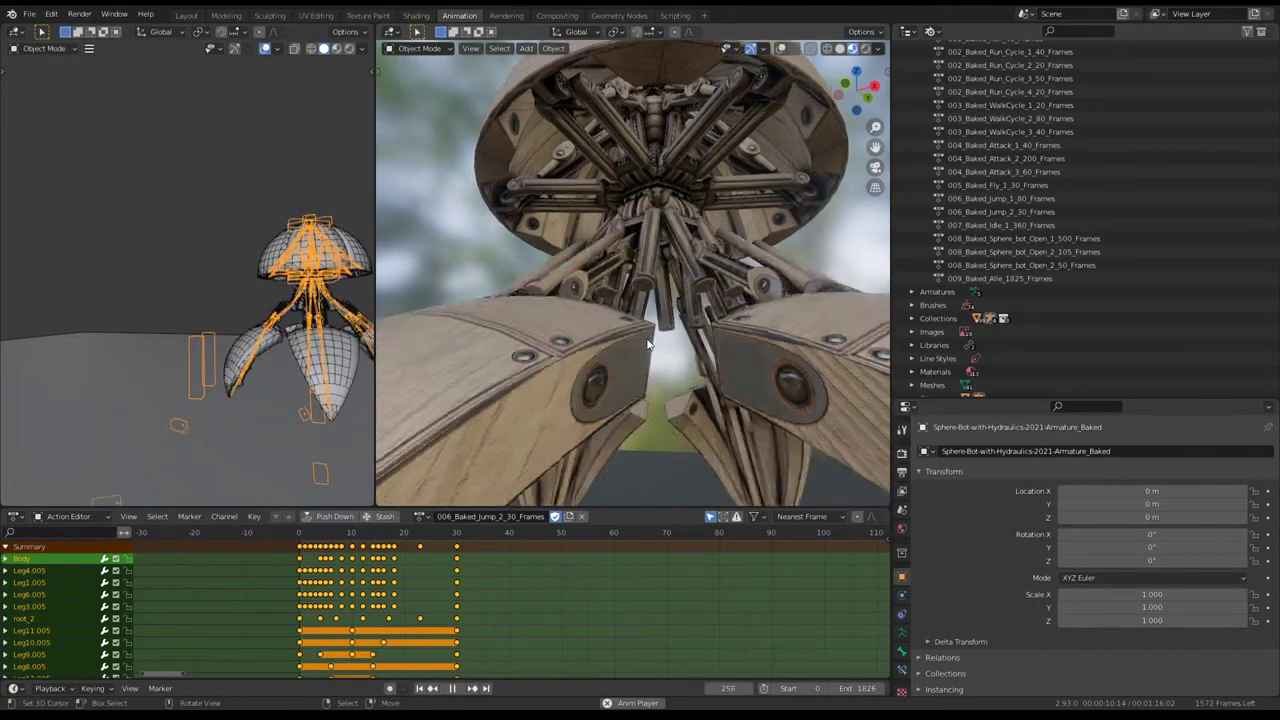
middle_drag(644, 334, 666, 288)
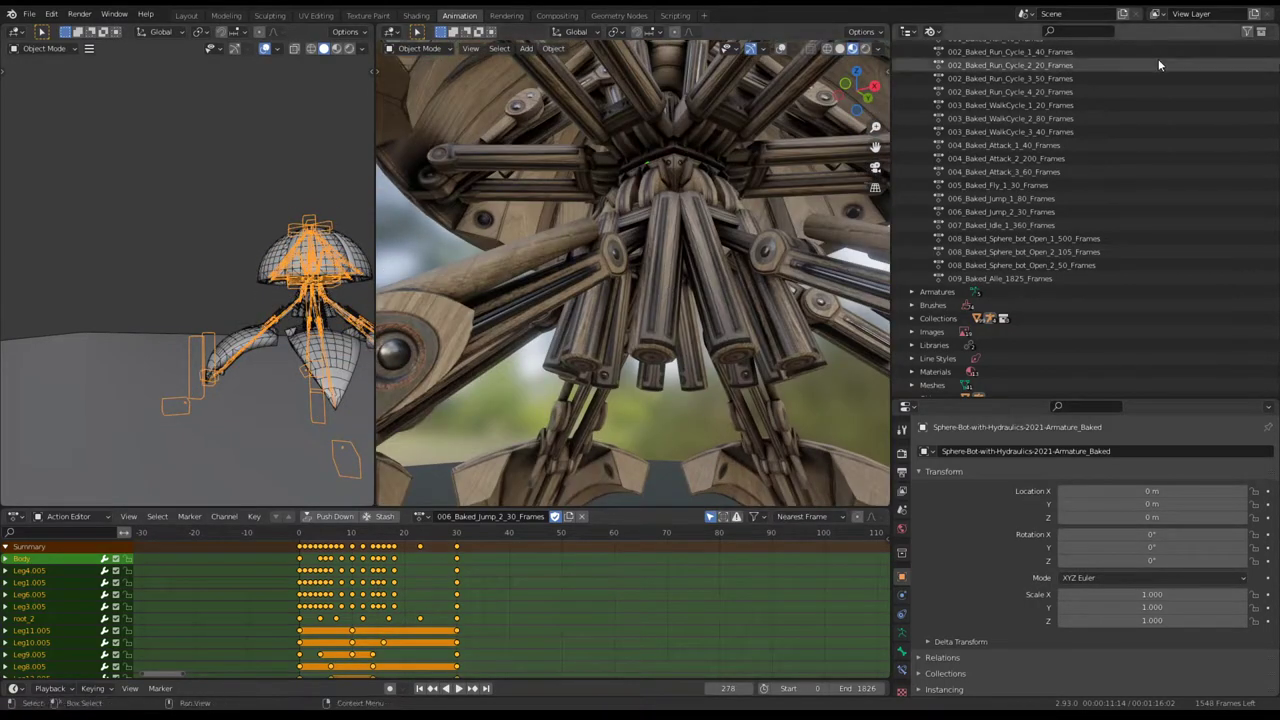
scroll(1061, 124, up, 2)
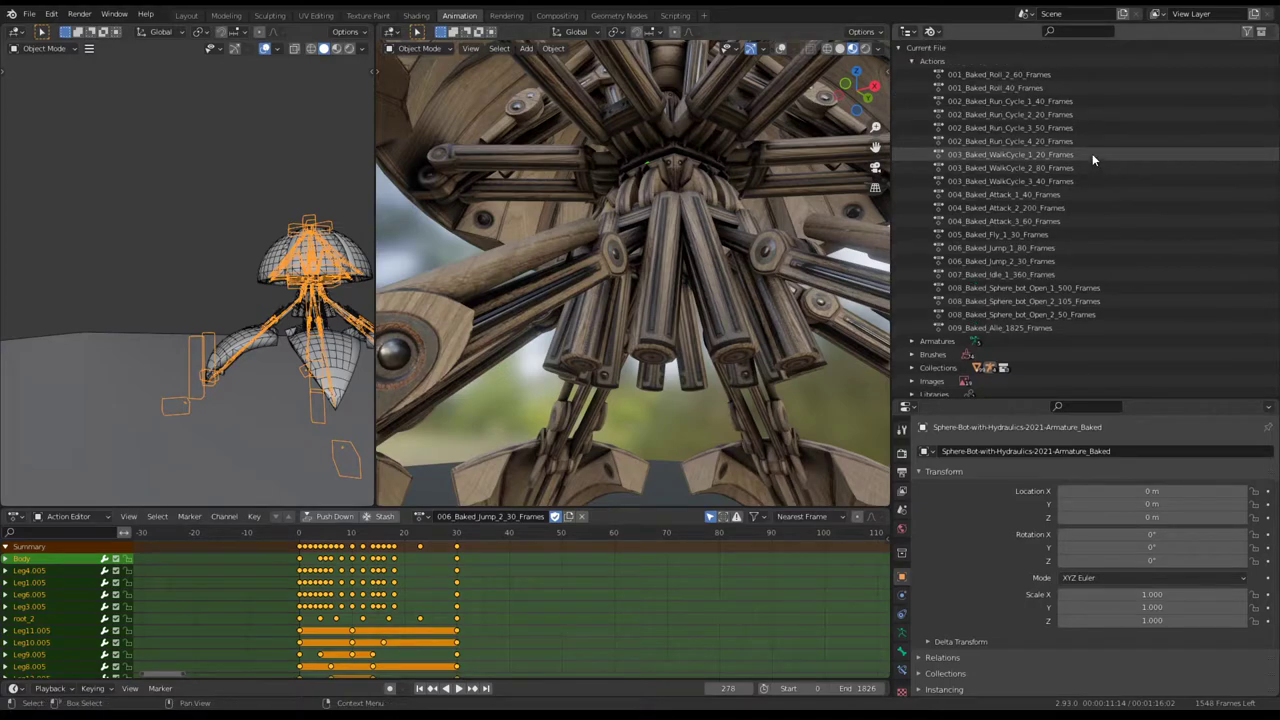
Return the Outliner to collections and assign 006_Baked_Jump_2_30_Frames to the IK Armature.
click(929, 31)
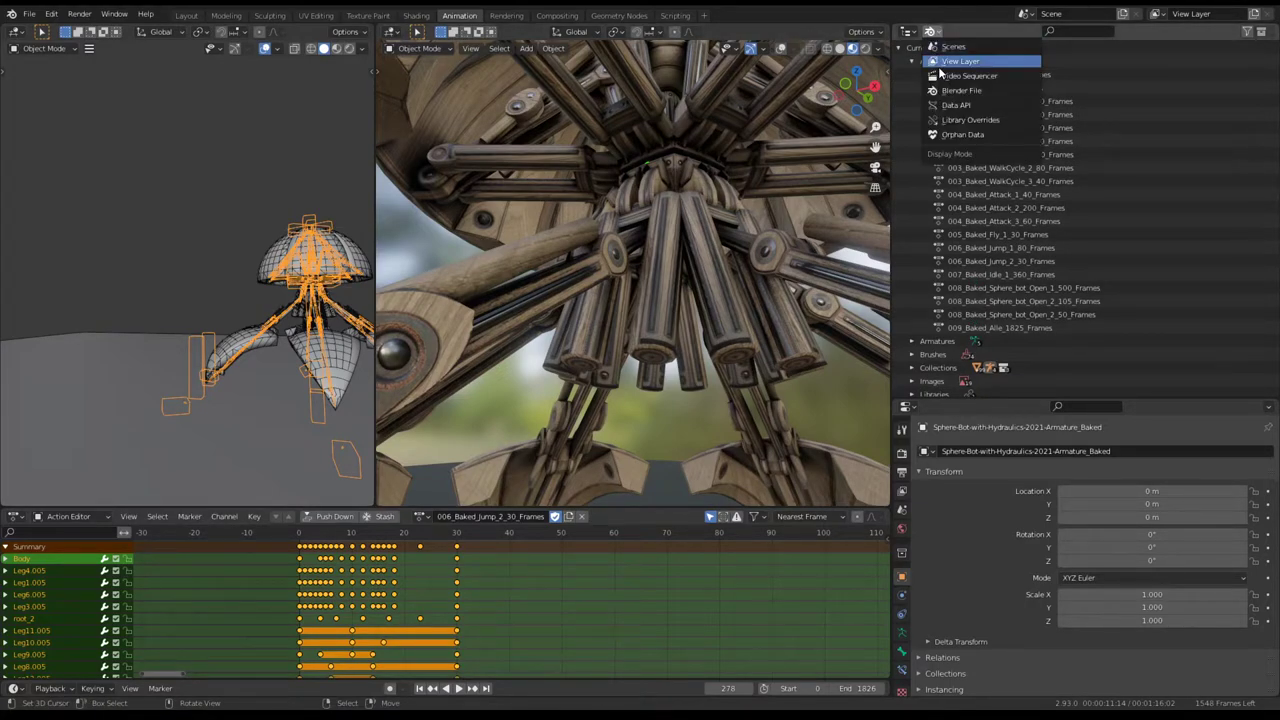
click(940, 64)
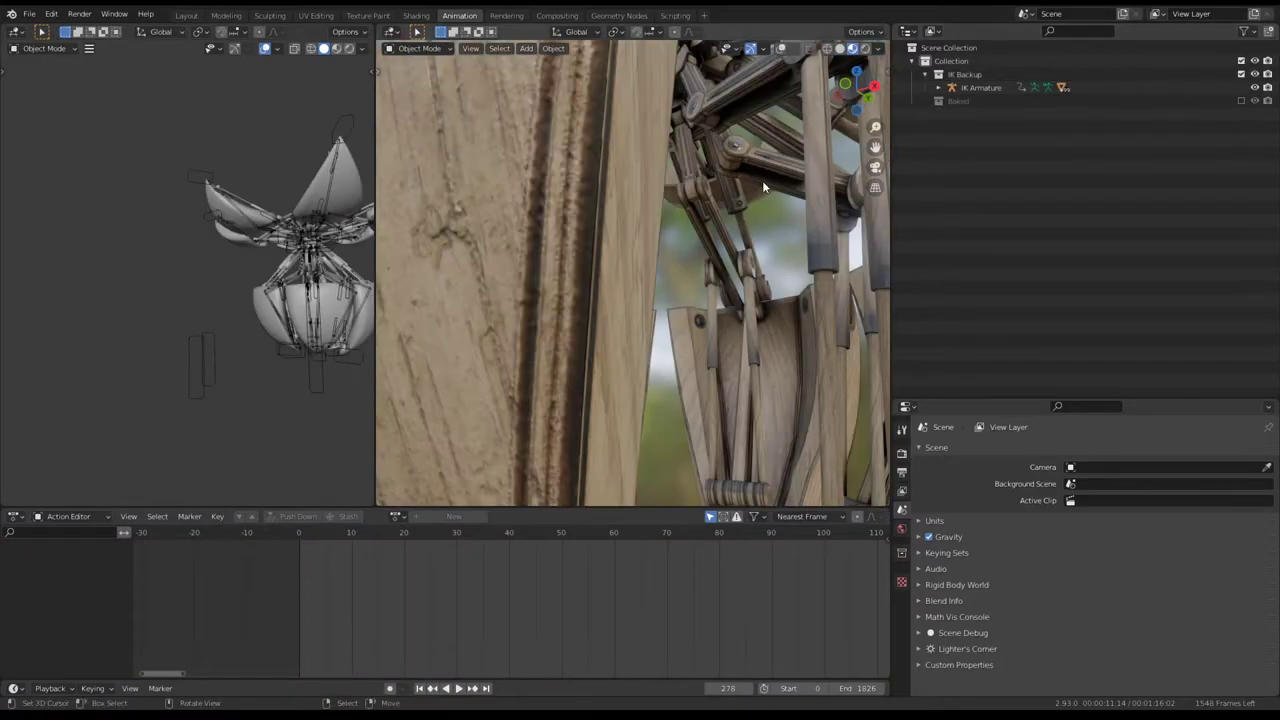
middle_drag(762, 186, 541, 503)
click(195, 389)
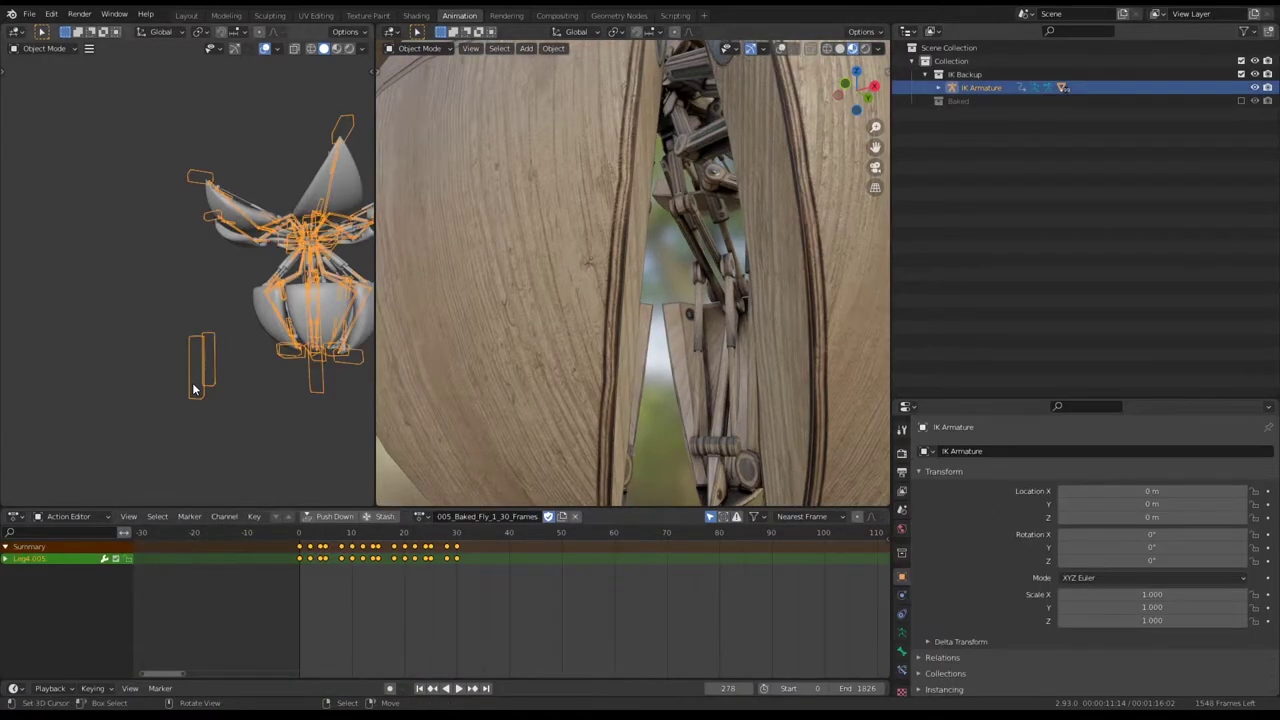
click(424, 516)
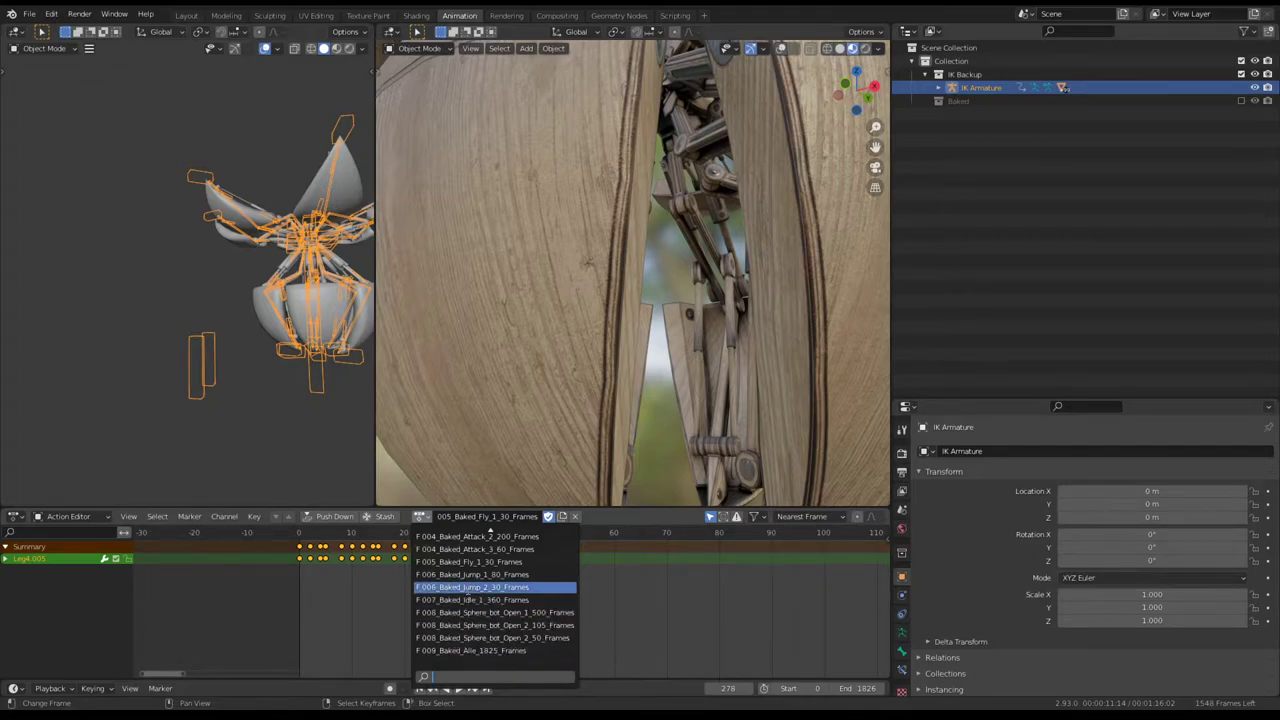
click(466, 588)
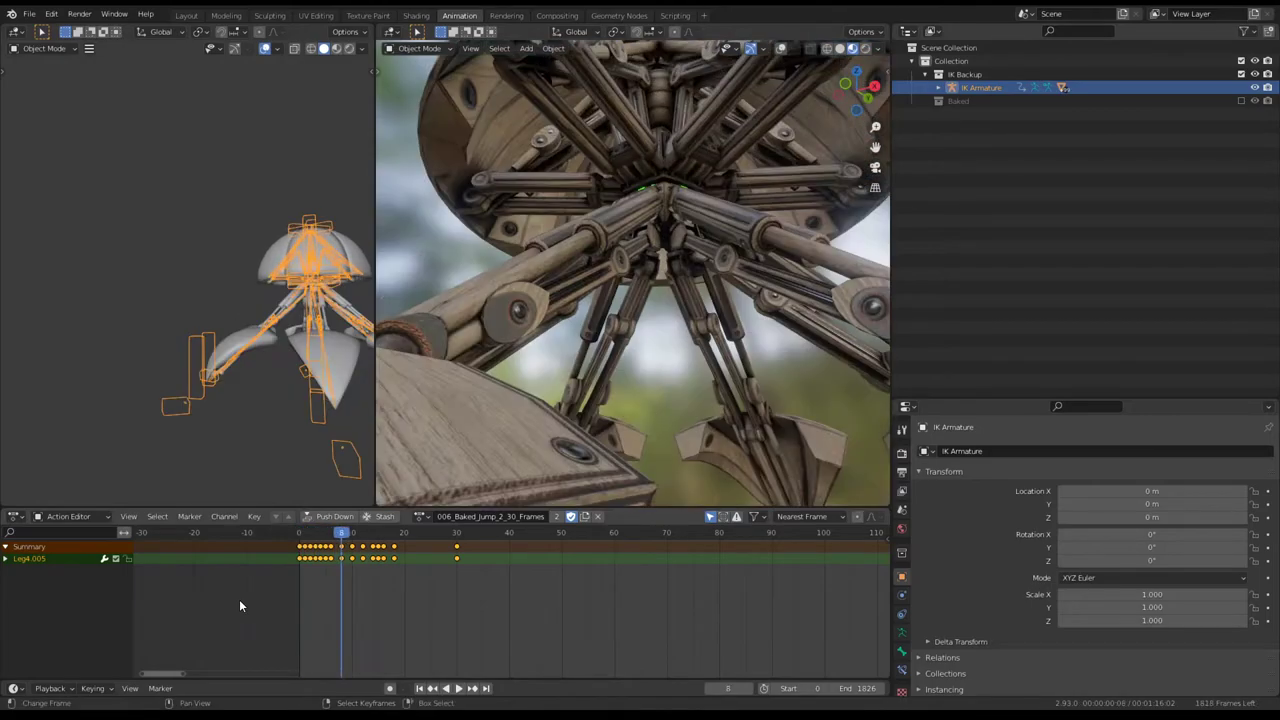
key(shift+Left)
key(space)
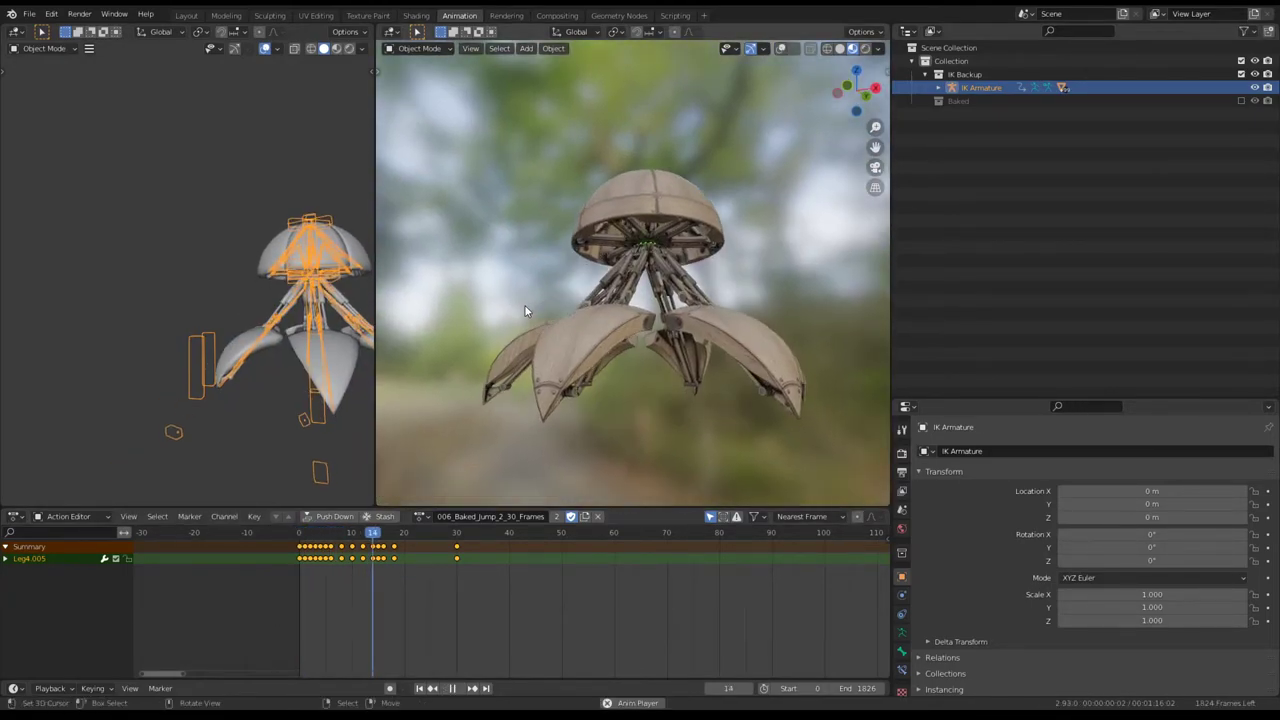
key(space)
Replay the jump animation, reselect the IK Armature and duplicate it with Shift+D.
click(457, 503)
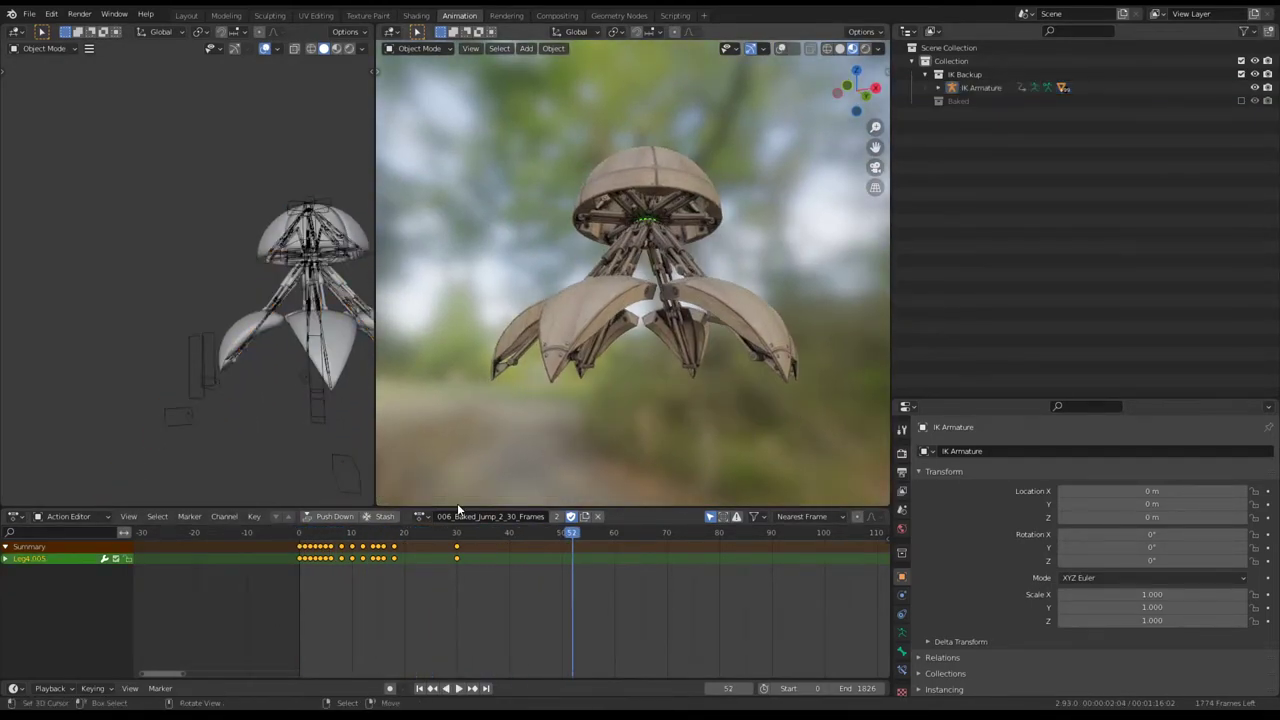
key(shift+Left)
key(space)
click(306, 218)
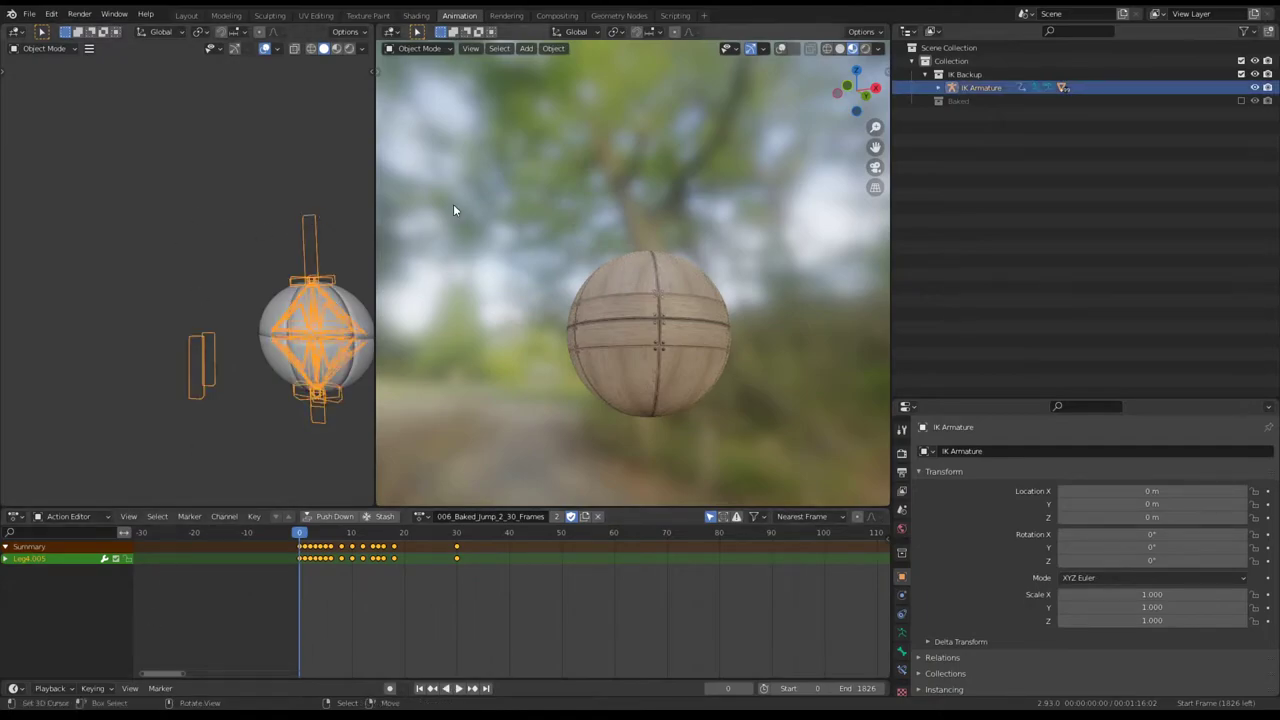
middle_drag(454, 205, 681, 239)
key(shift+d)
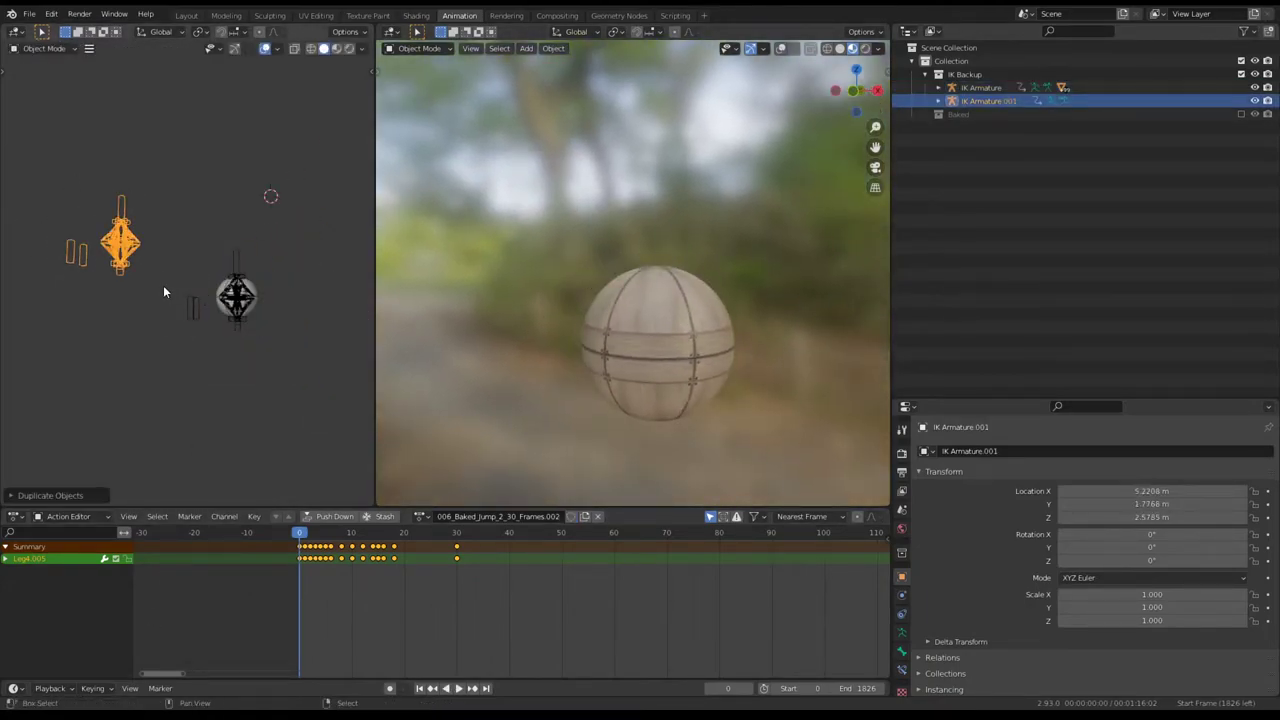
Place the copied armature beside the original and bake its object animation for frames 0–30.
click(163, 285)
right_click(181, 218)
click(181, 218)
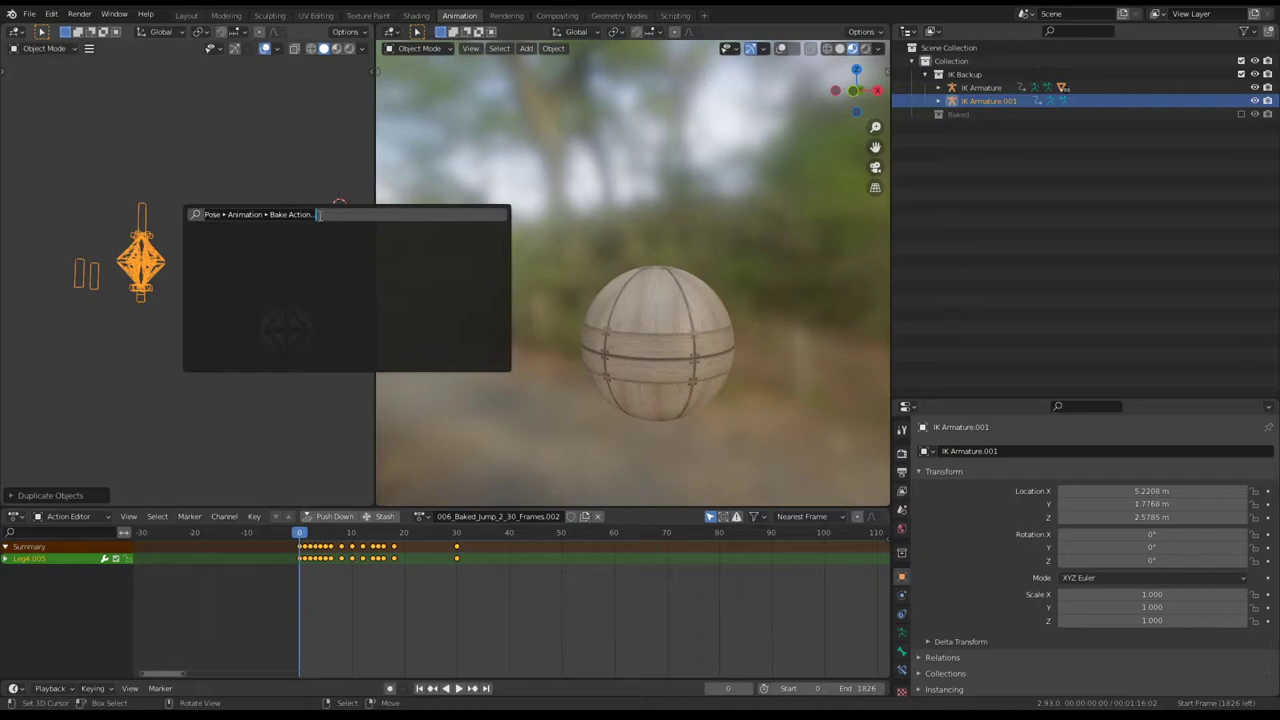
text(bake)
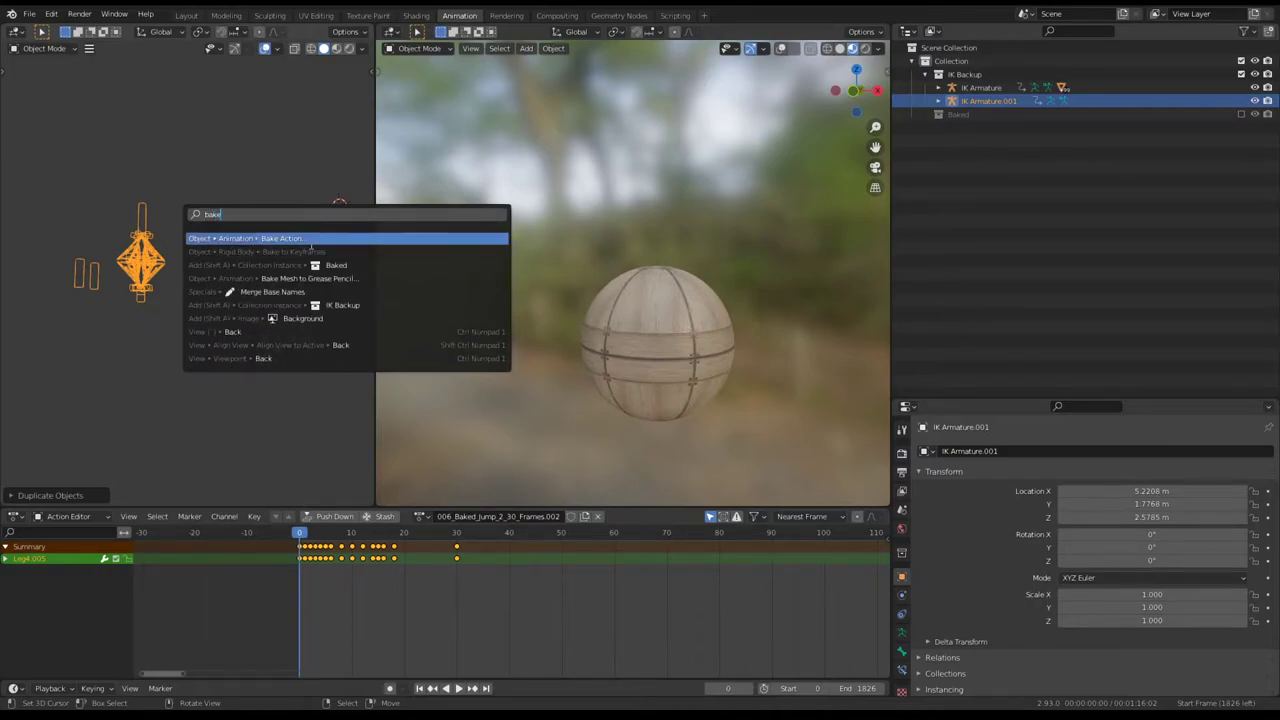
click(310, 240)
click(358, 282)
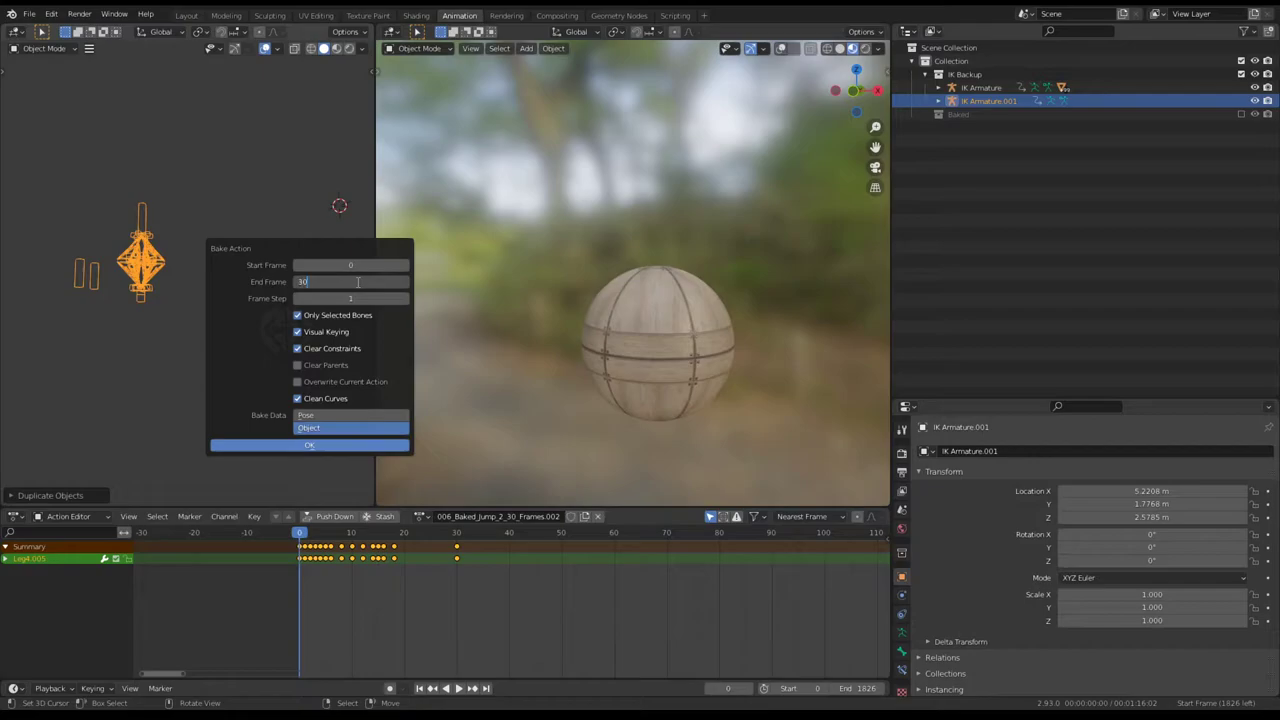
click(294, 446)
Play and scrub the baked animation back to frame 0.
key(space)
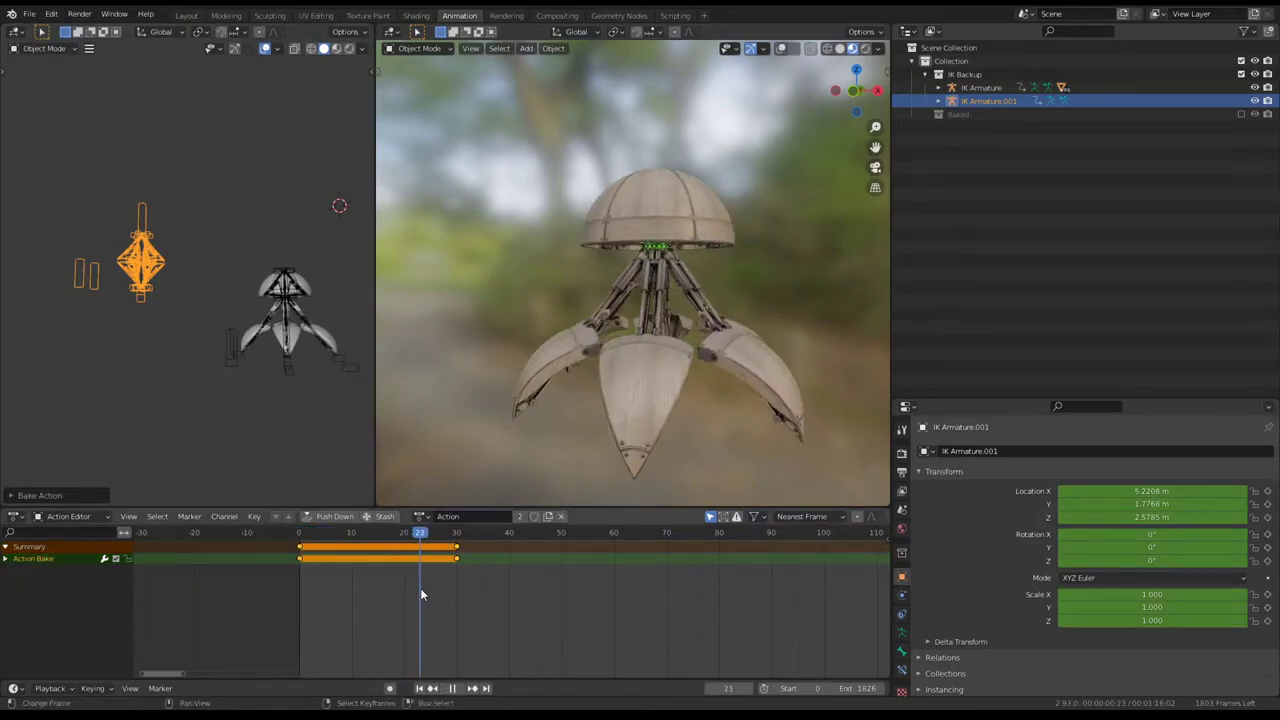
drag(421, 594, 220, 602)
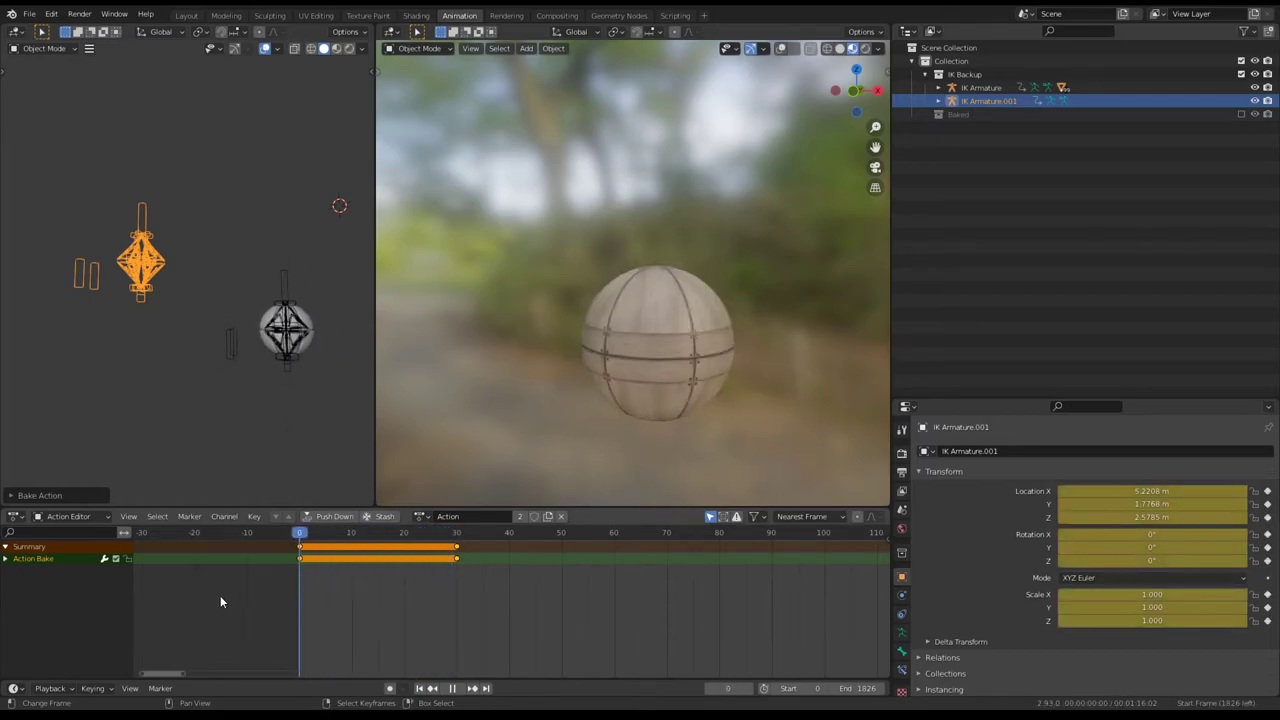
key(space)
middle_drag(170, 320, 192, 333)
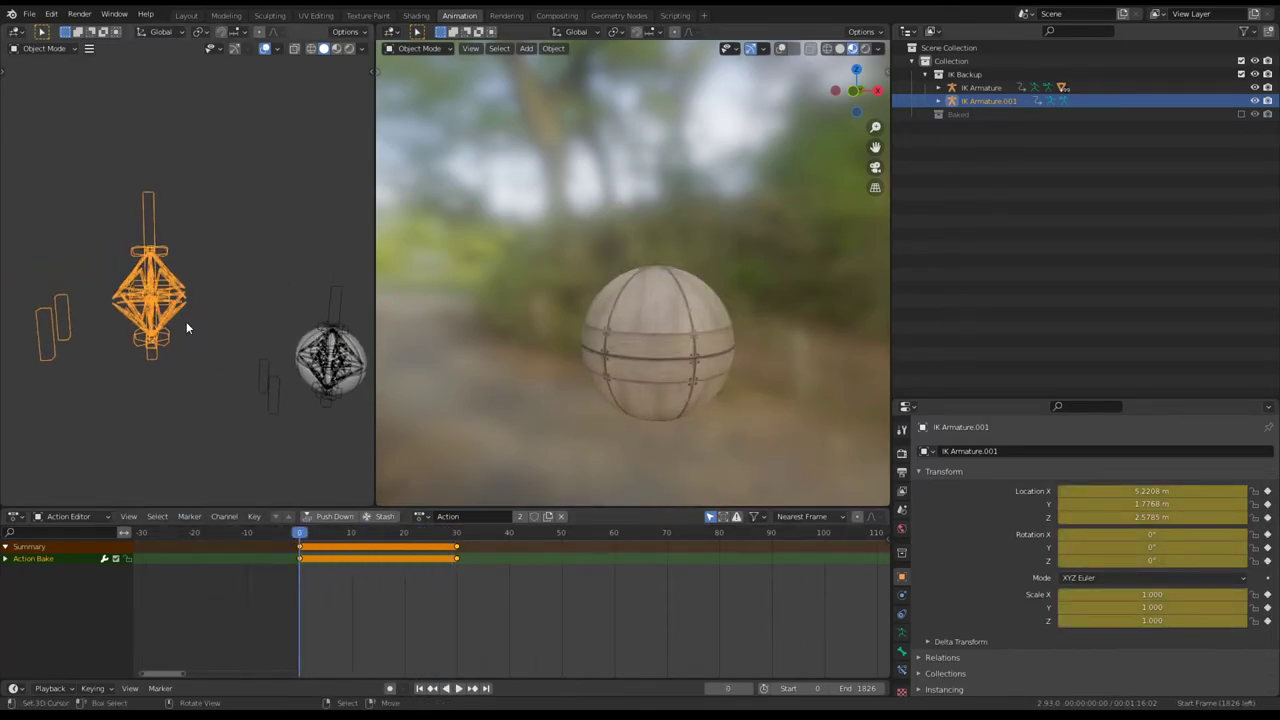
Switch the Outliner to Blender File and unlink the newly baked Action from IK Armature.001.
right_click(417, 555)
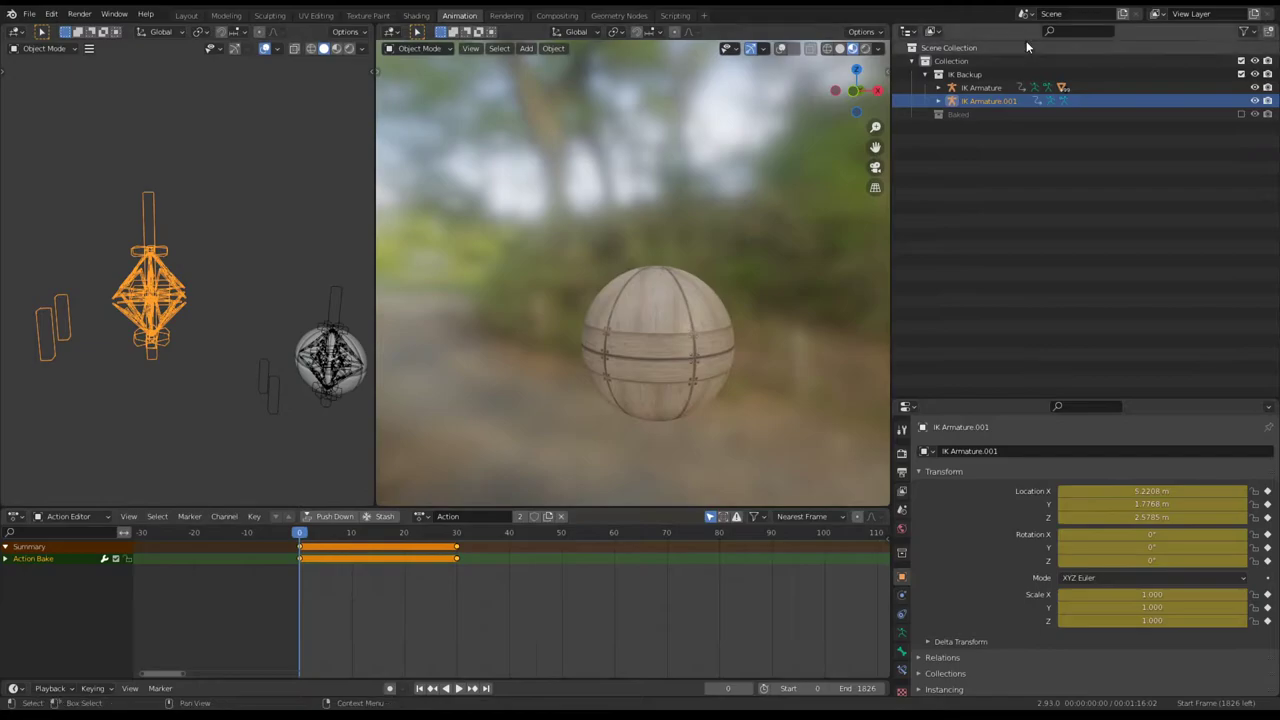
click(931, 33)
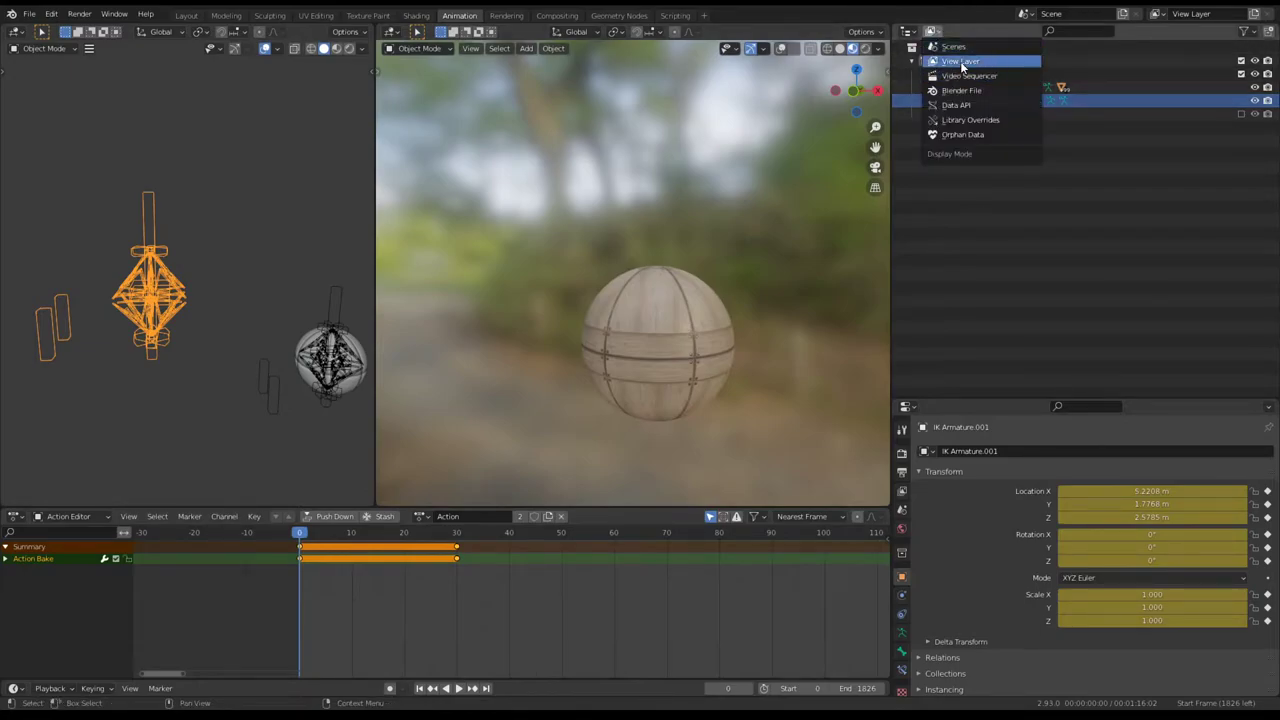
click(959, 91)
right_click(965, 364)
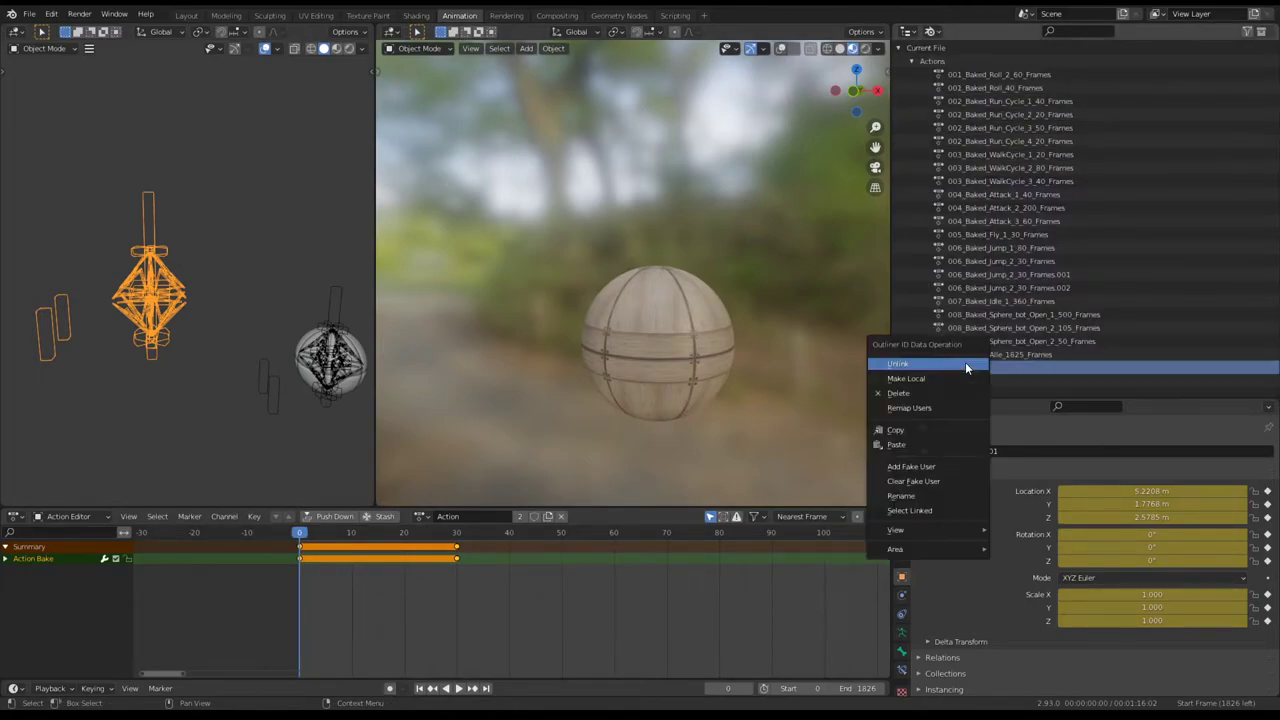
click(940, 393)
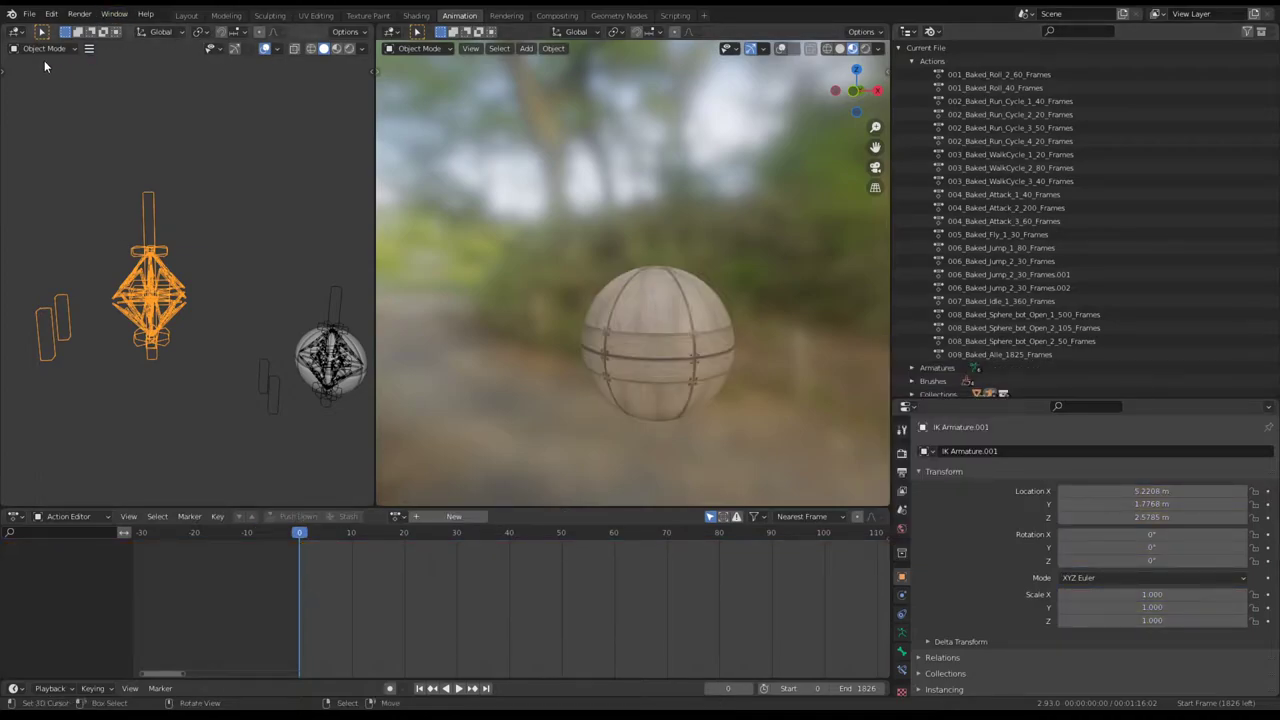
Select all the copied armature's bones in Pose Mode, run Bake Action and preview.
click(44, 92)
key(a)
right_click(194, 258)
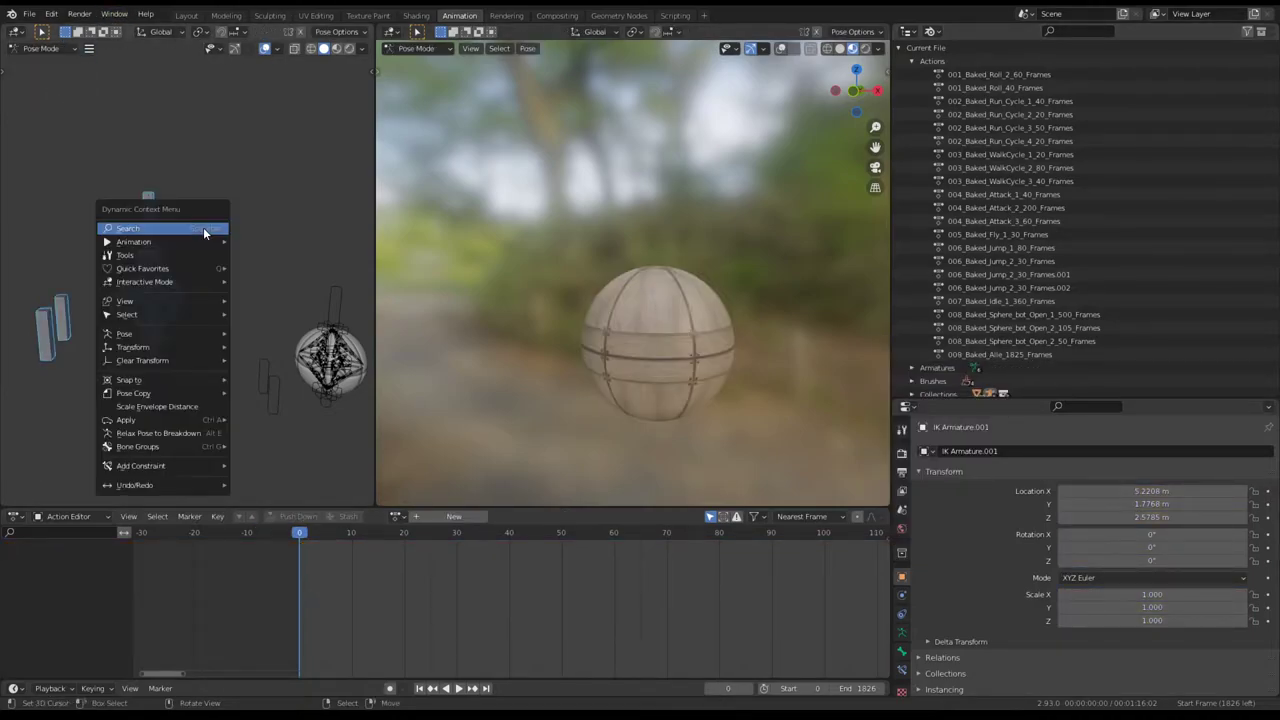
key(F3)
text(bake)
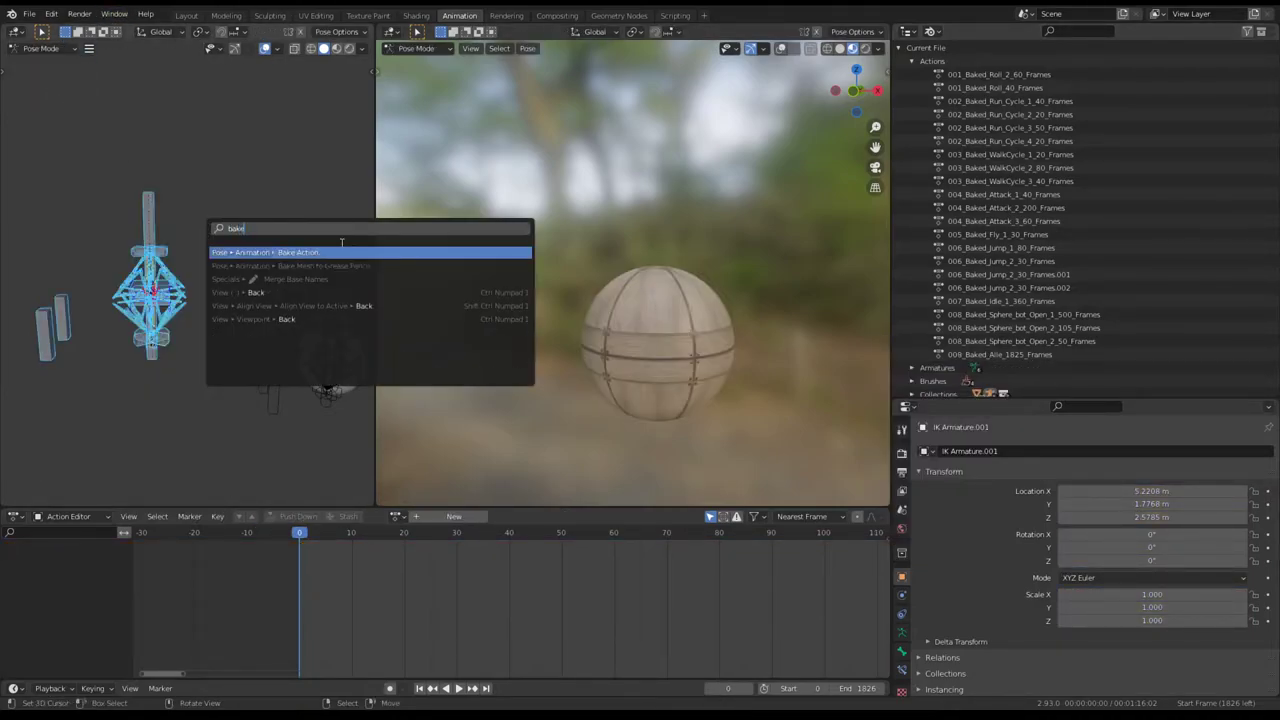
key(Return)
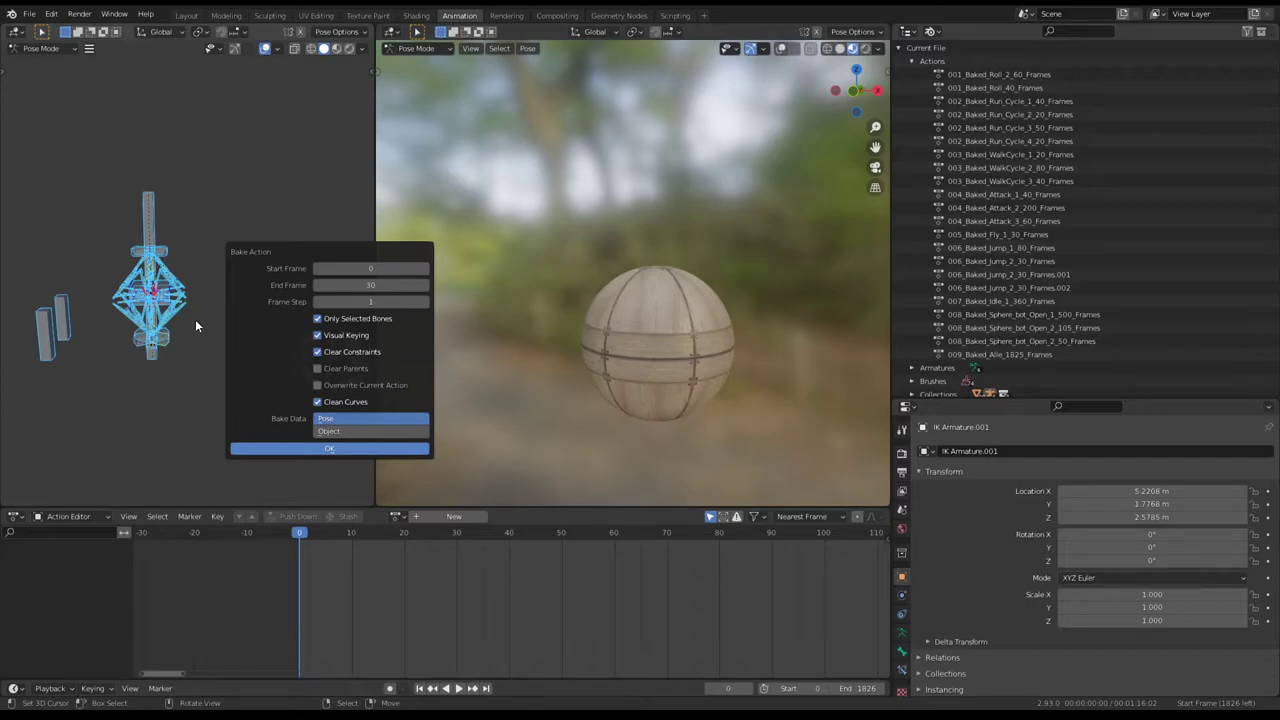
key(space)
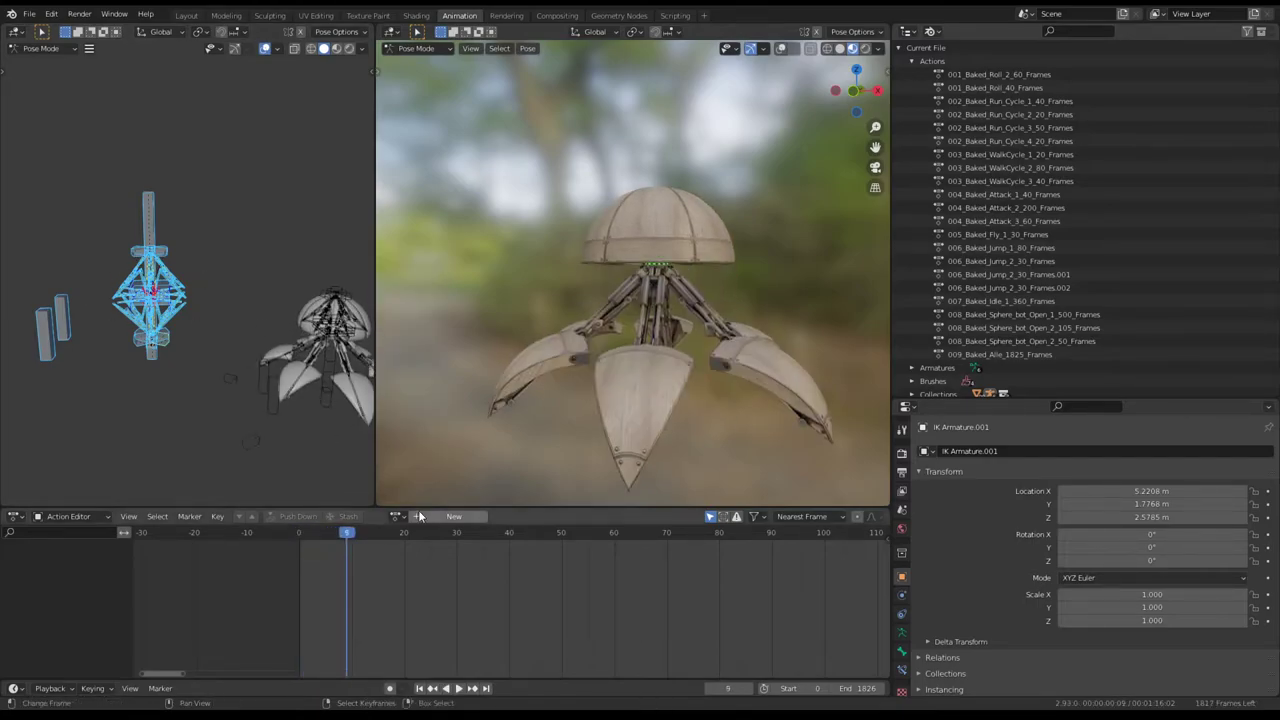
Delete the duplicate 006_Baked_Jump_2_30_Frames.001 and .002 actions from the file.
click(397, 516)
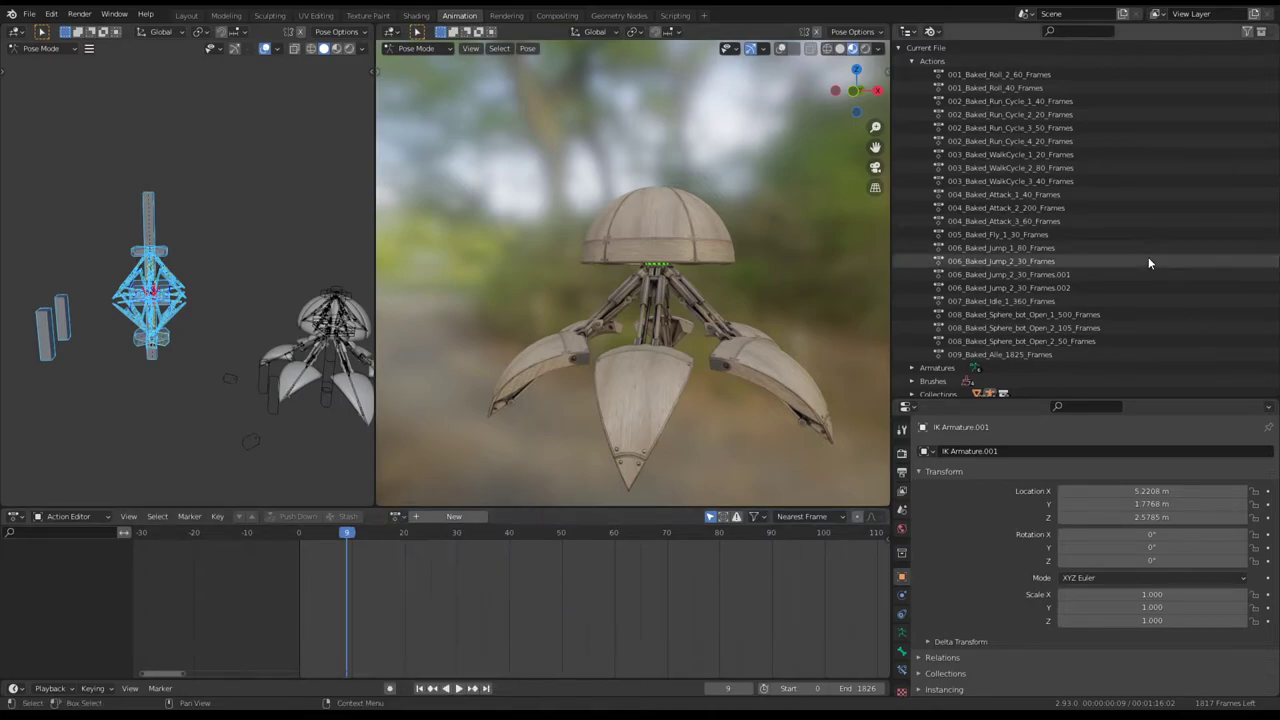
click(1059, 276)
right_click(1052, 286)
click(1052, 286)
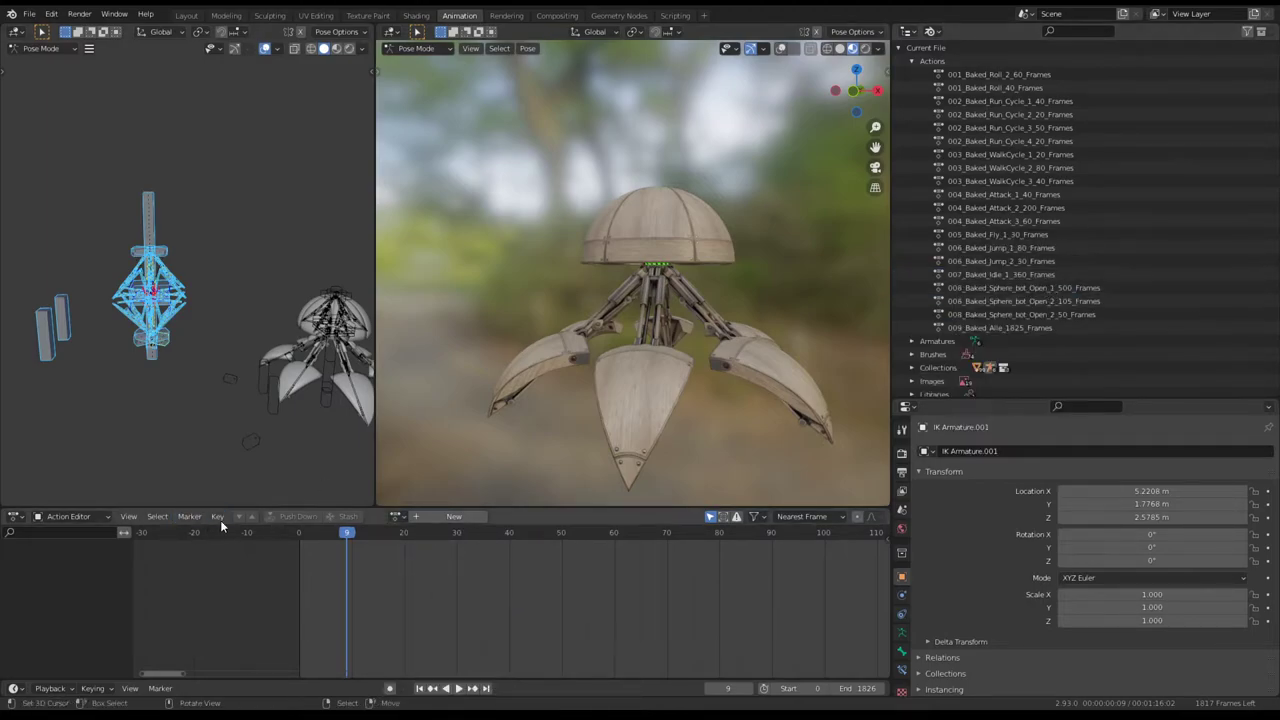
click(397, 516)
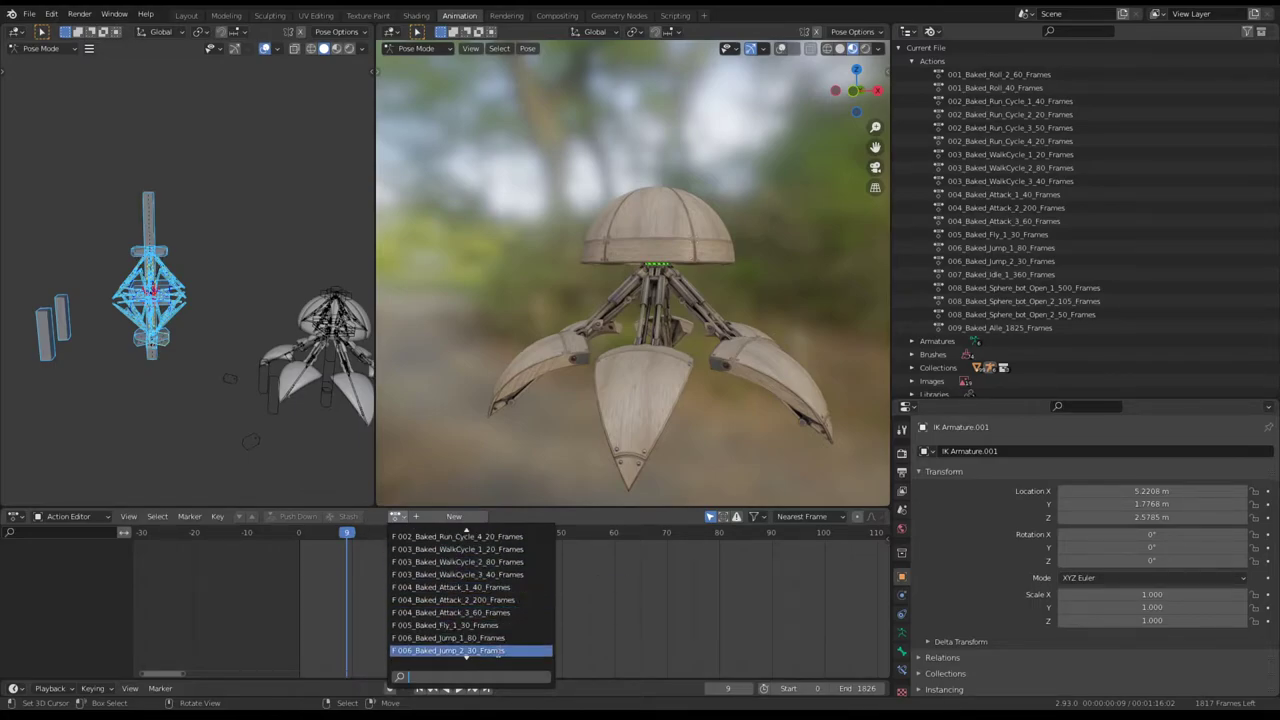
Assign 006_Baked_Jump_2_30_Frames to the armature and play the jump.
click(497, 651)
key(space)
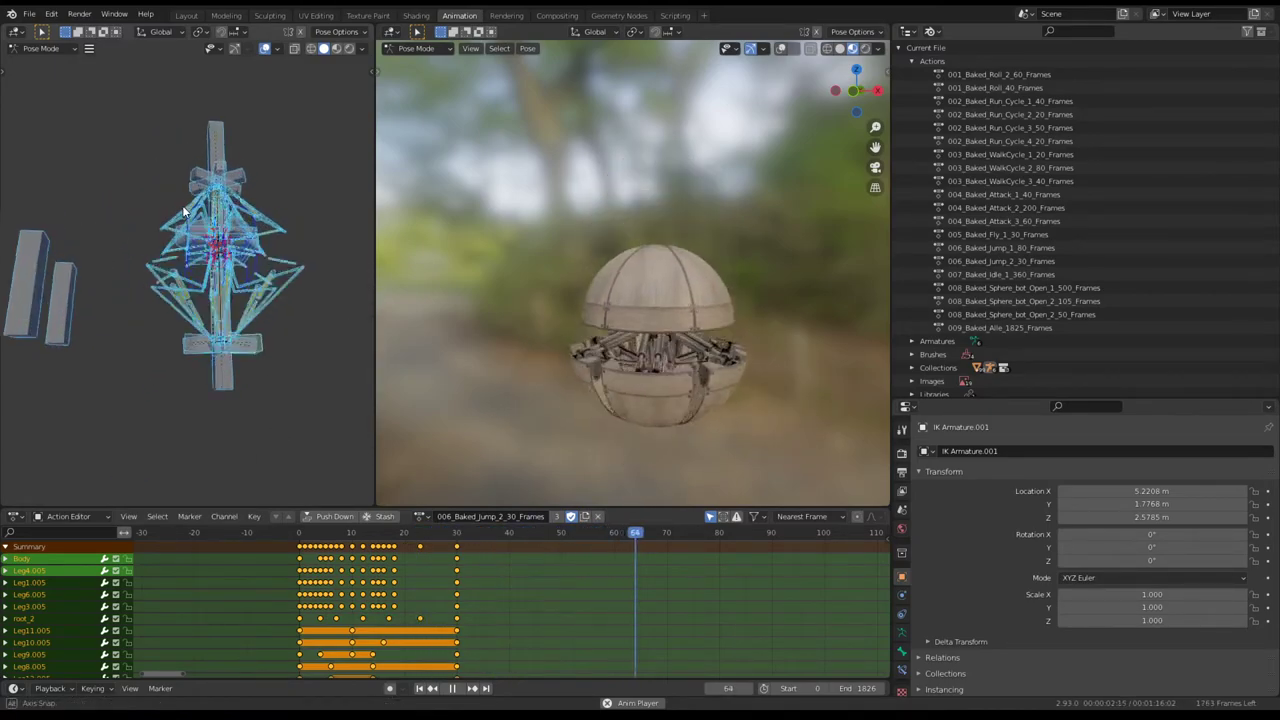
key(space)
Bake the pose animation over frames 0–30 into a new action.
right_click(190, 228)
key(F3)
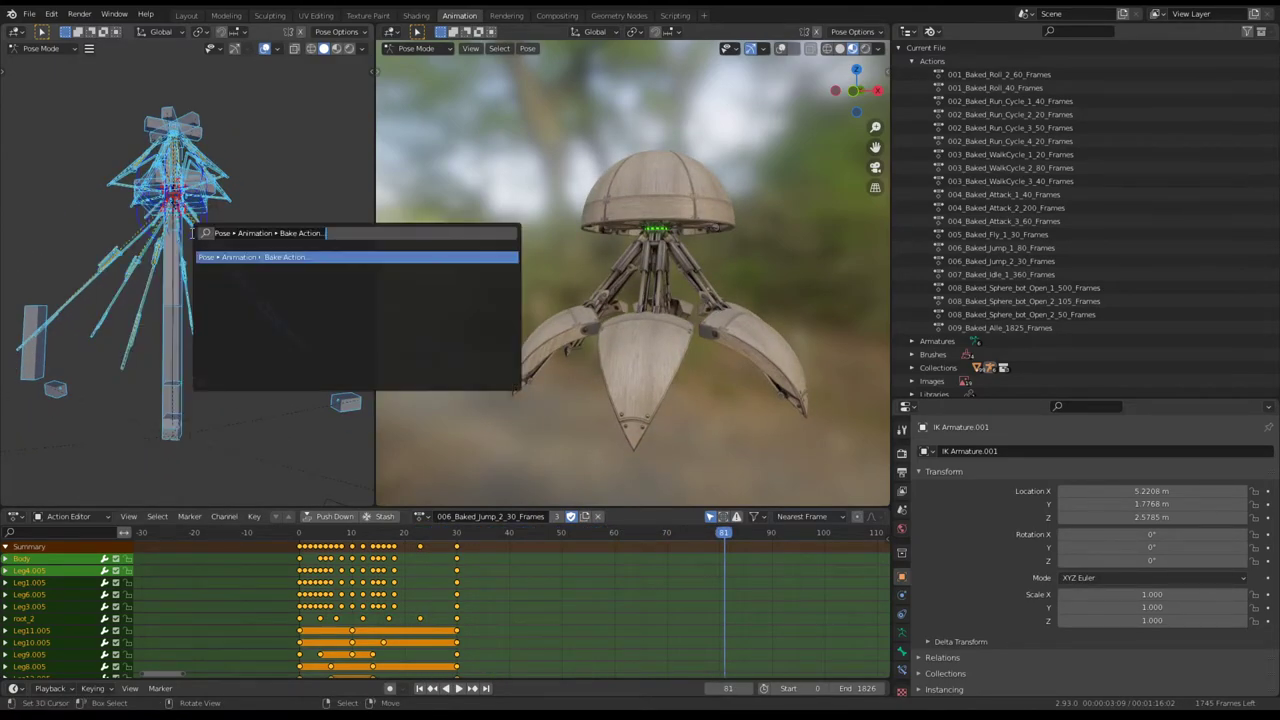
click(283, 256)
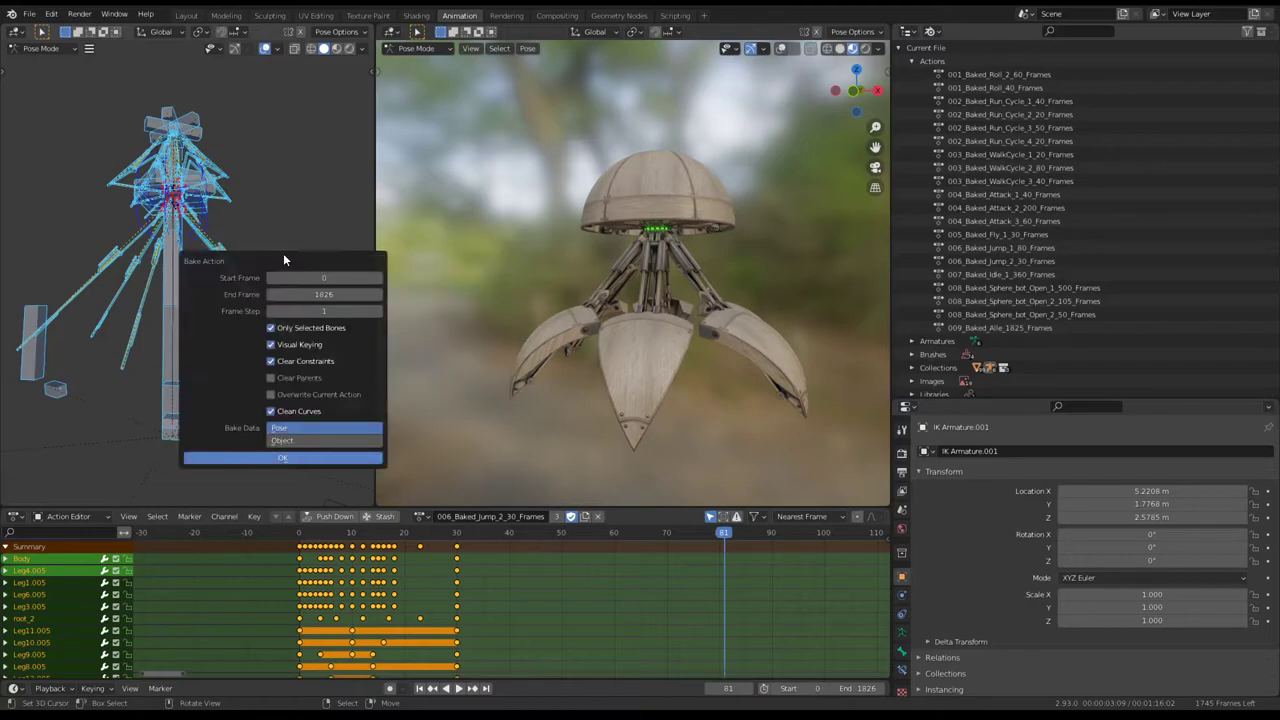
double_click(318, 295)
text(30)
key(Return)
click(256, 458)
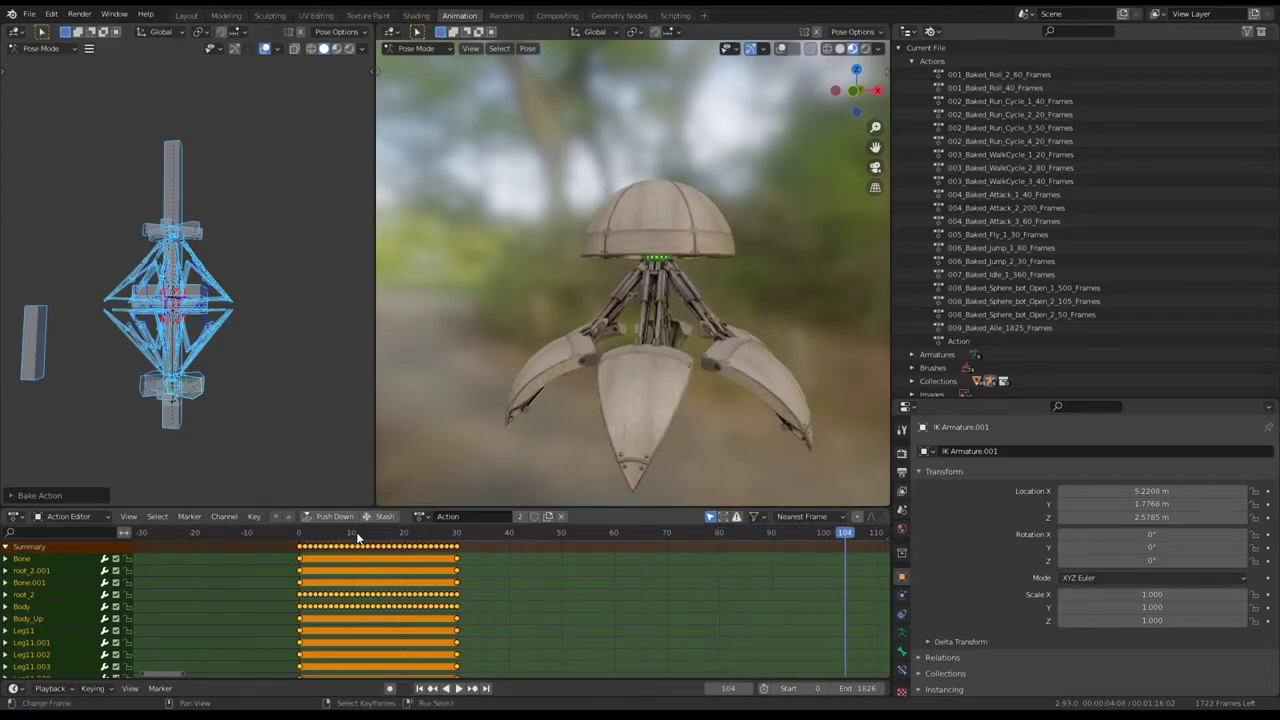
key(Escape)
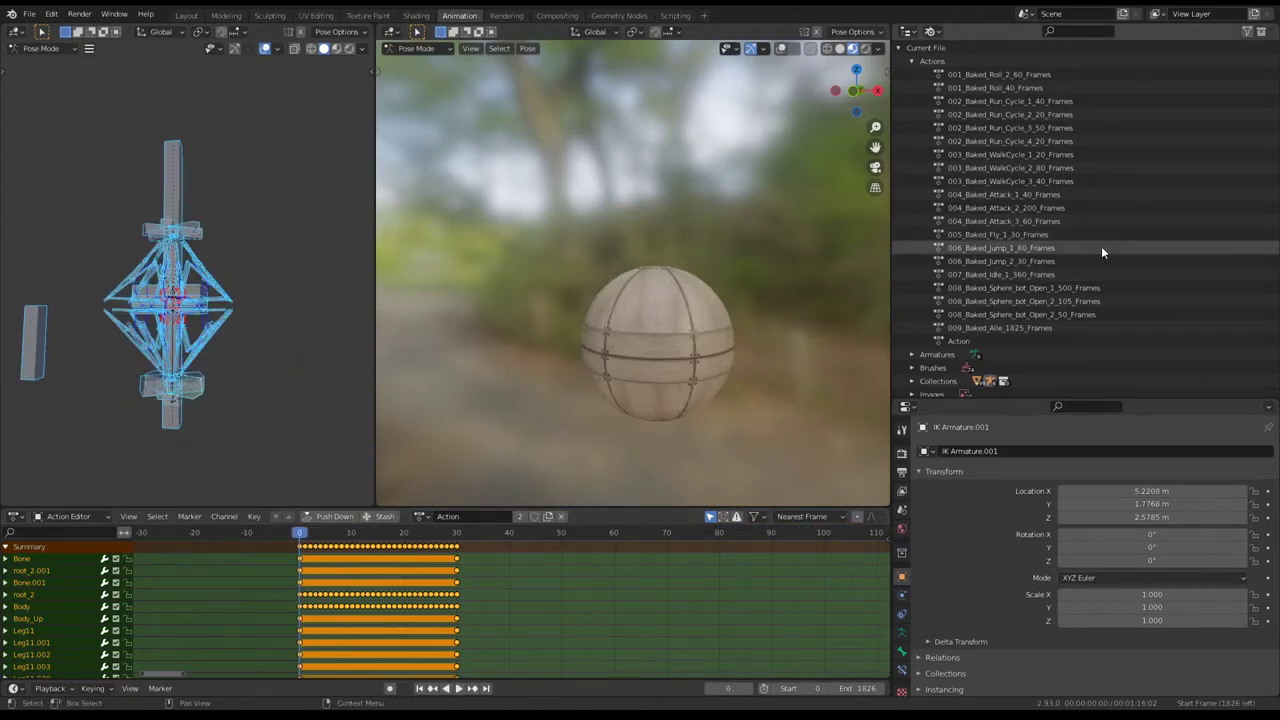
Delete the old 006_Baked_Jump_2_30_Frames action in the Outliner.
double_click(1036, 261)
scroll(1028, 259, down, 2)
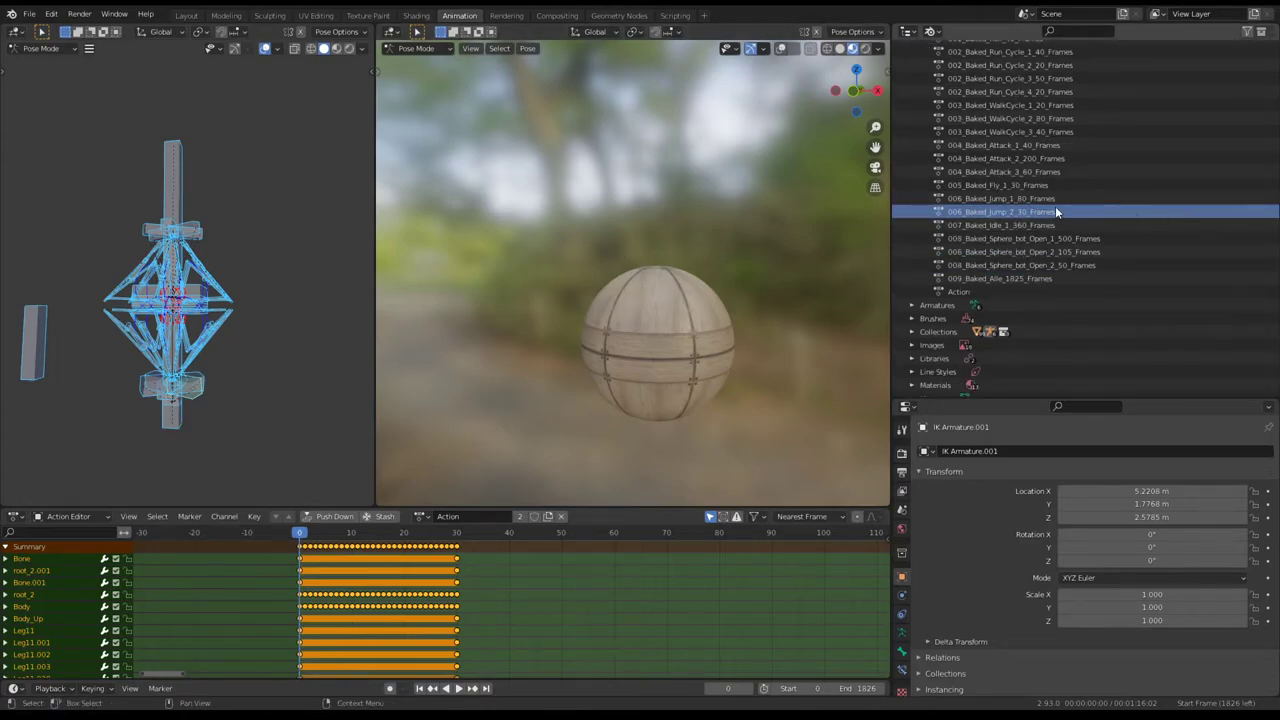
right_click(1003, 212)
click(1002, 210)
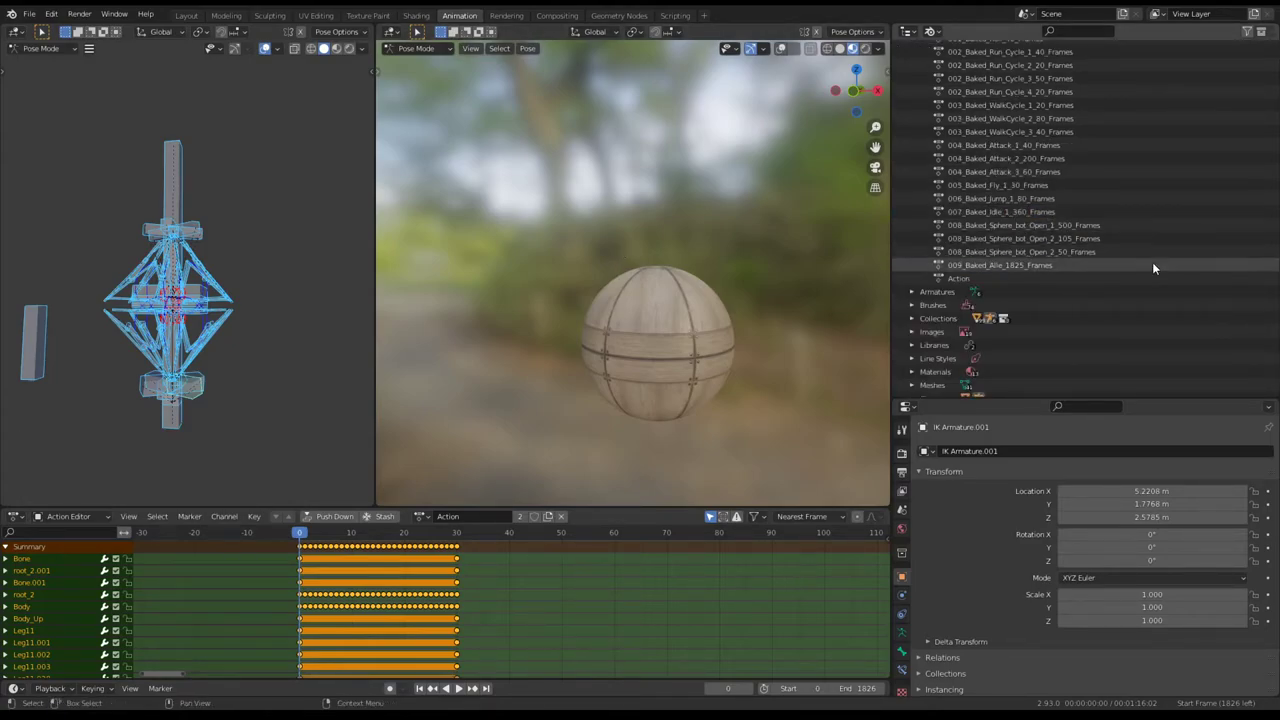
Rename the baked Action to 006_Baked_Jump_2_30_Frames and switch the armature to Object Mode.
double_click(953, 276)
scroll(957, 271, down, 3)
text(006_Baked_Jump_2_30_Frames)
key(Return)
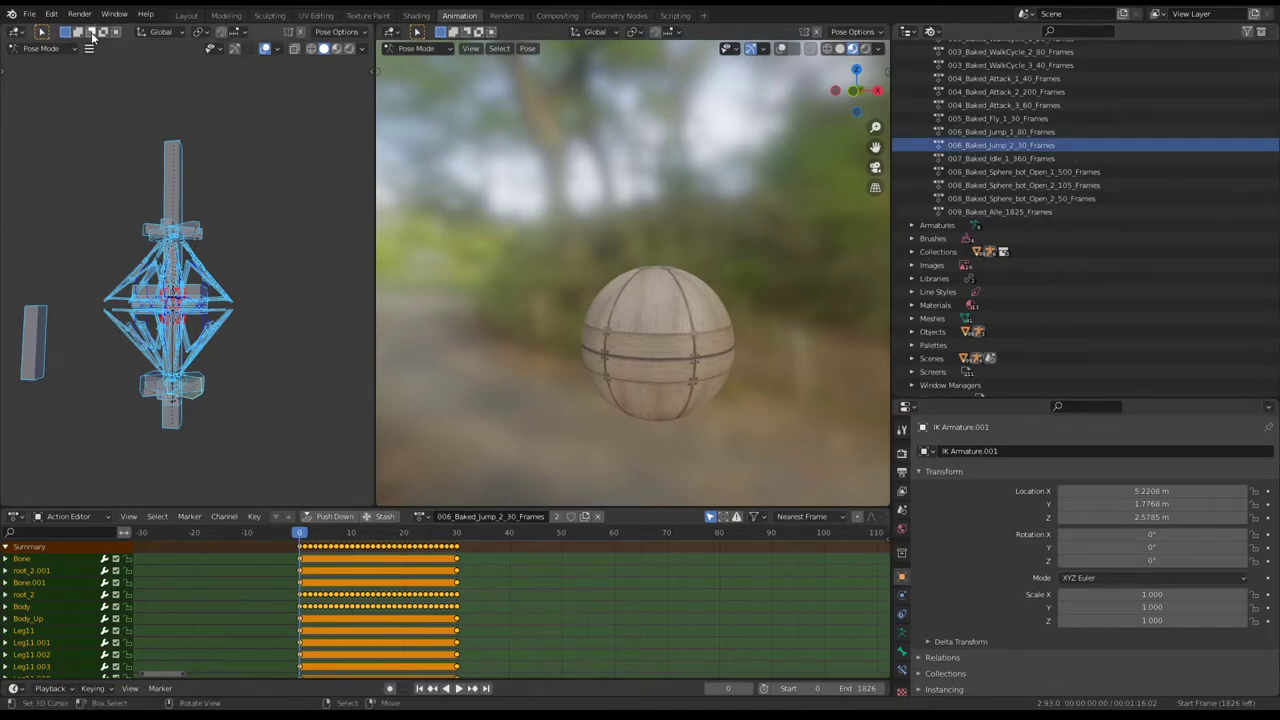
click(58, 46)
click(63, 68)
Delete the working armature copy, exclude IK Backup, enable Baked, and frame the robot.
click(250, 201)
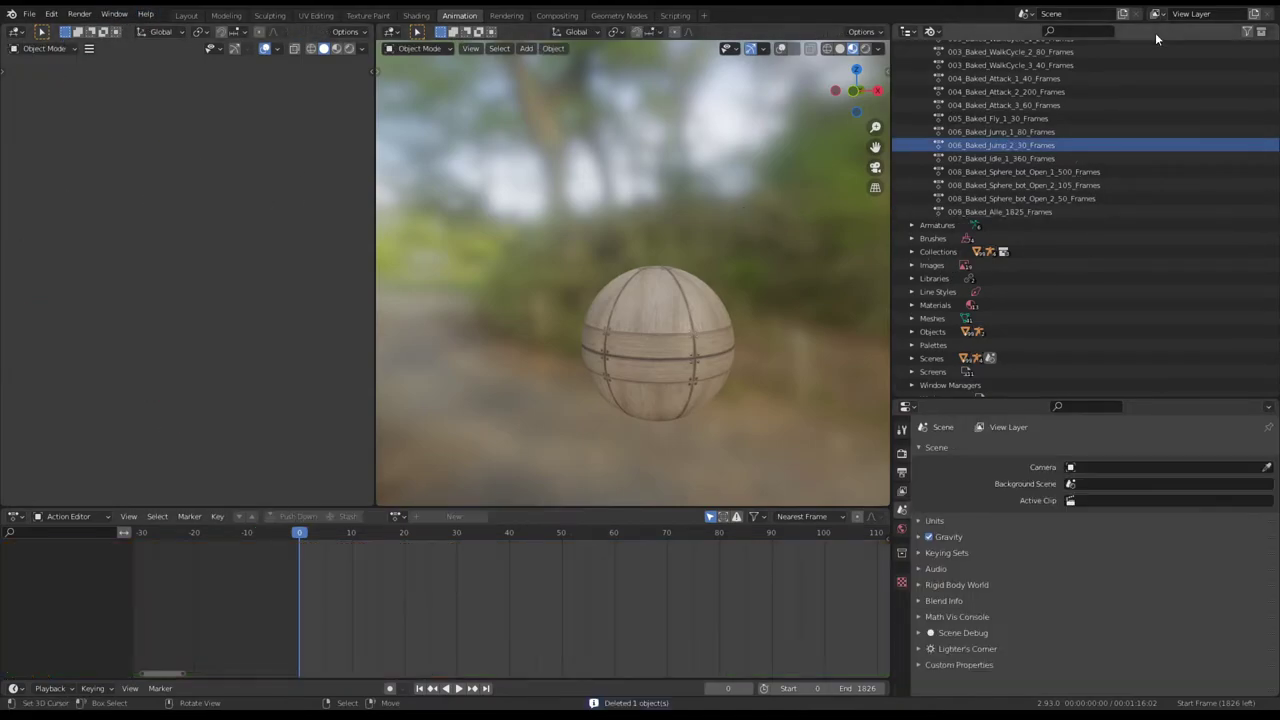
click(931, 31)
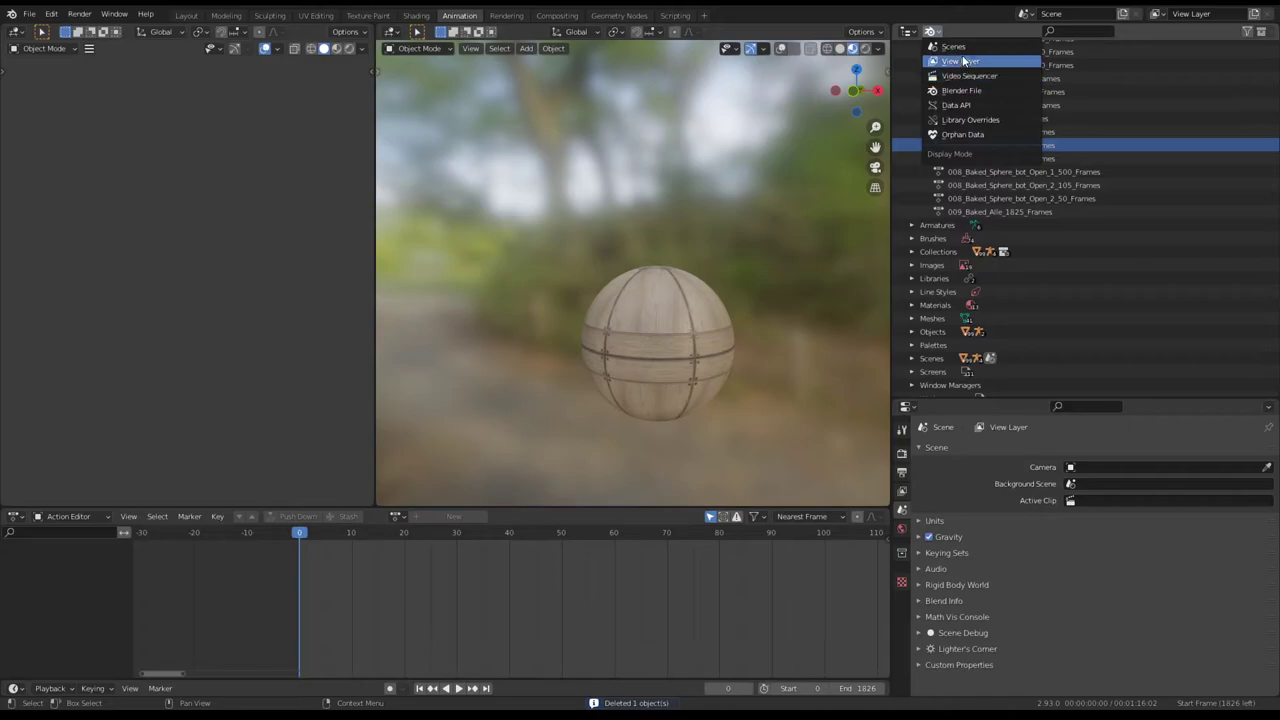
click(964, 61)
click(1248, 76)
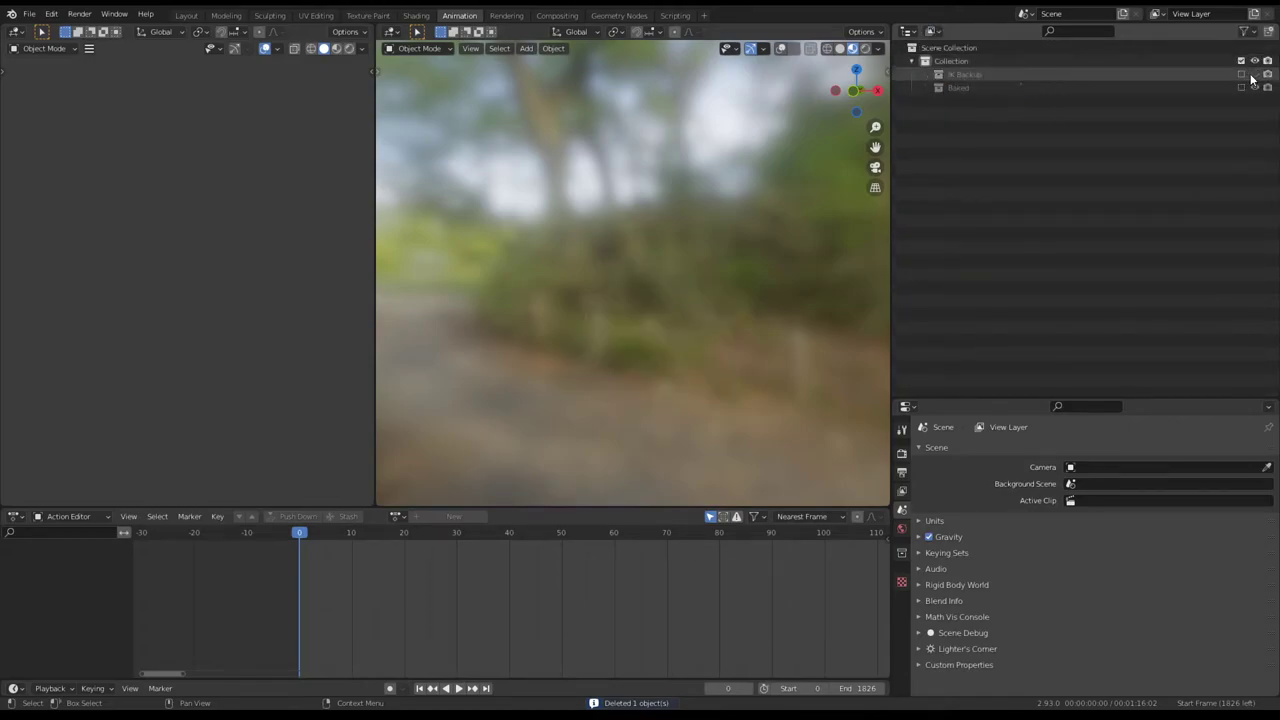
click(1241, 87)
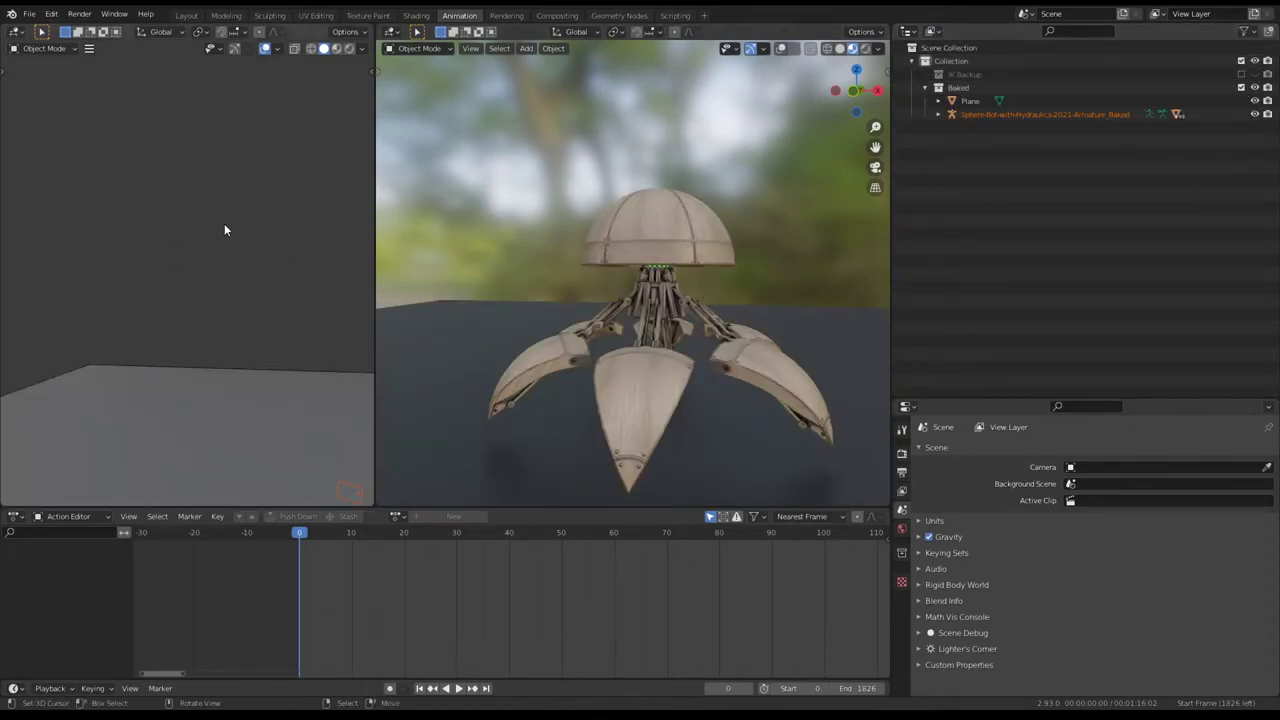
key(KP_Decimal)
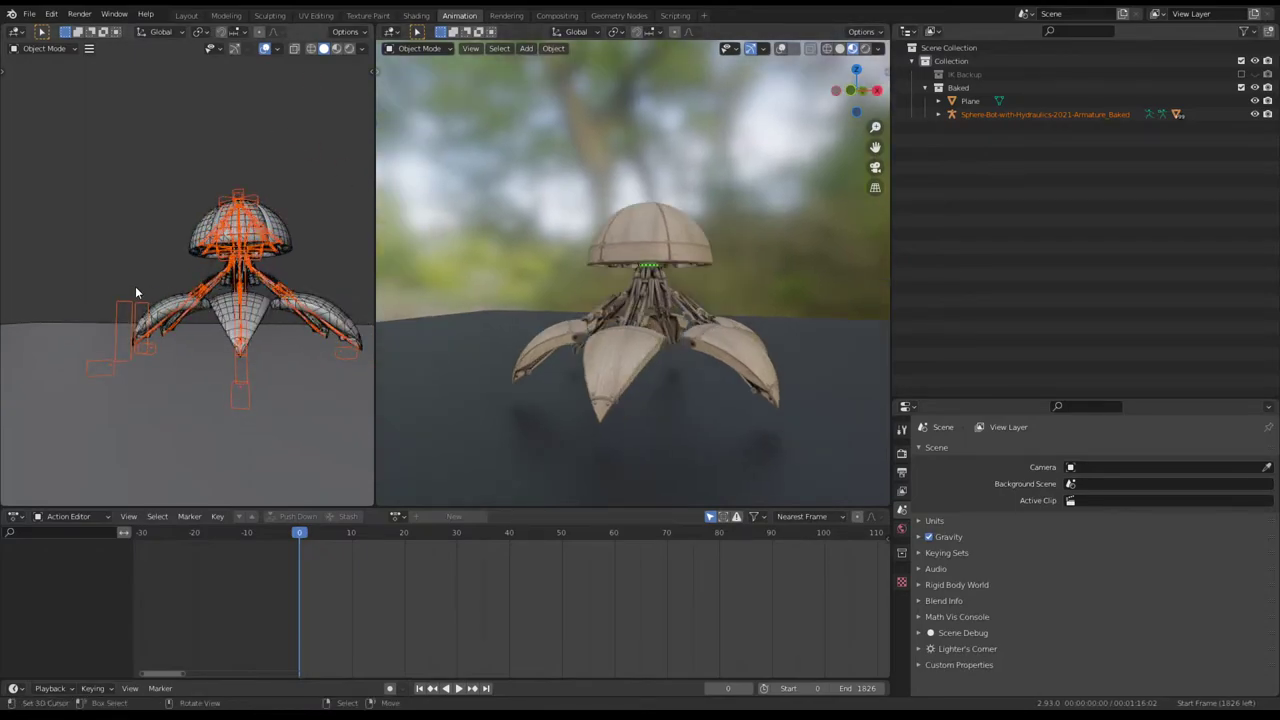
Put the sphere-bot armature in Pose Mode with the 006_Baked_Jump_2_30_Frames action.
click(145, 306)
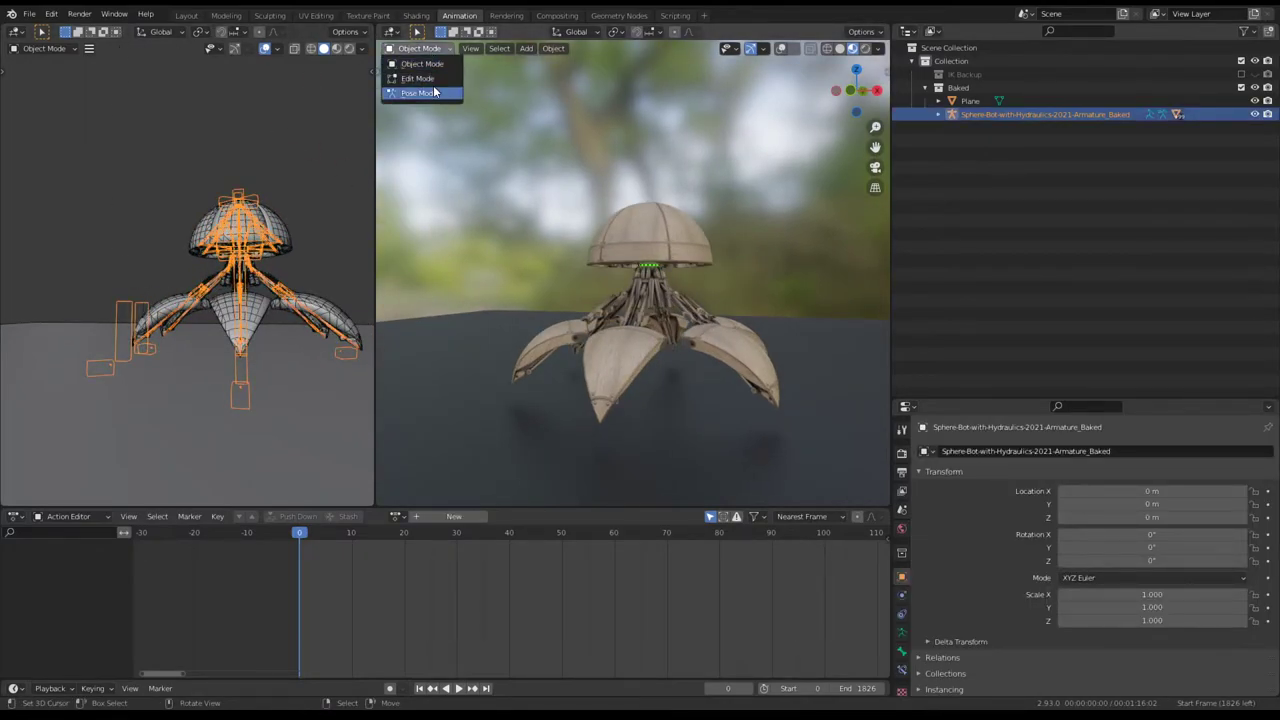
click(434, 92)
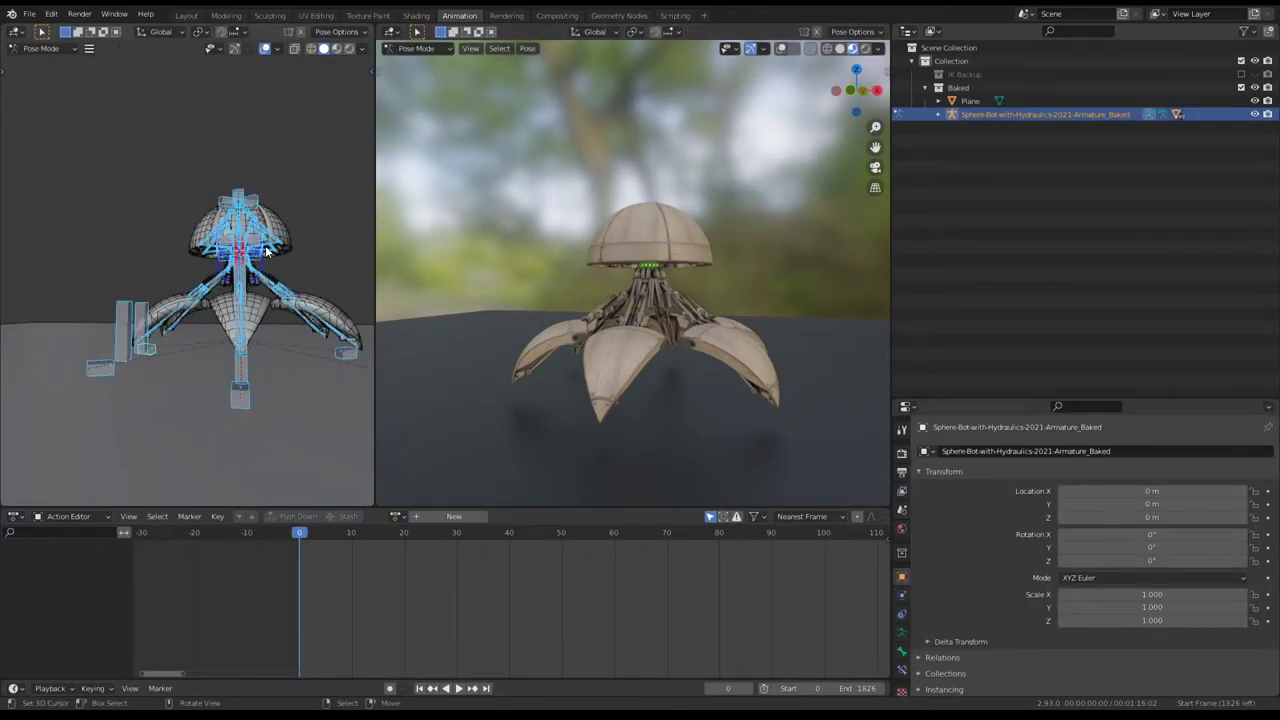
click(396, 516)
scroll(395, 523, down, 2)
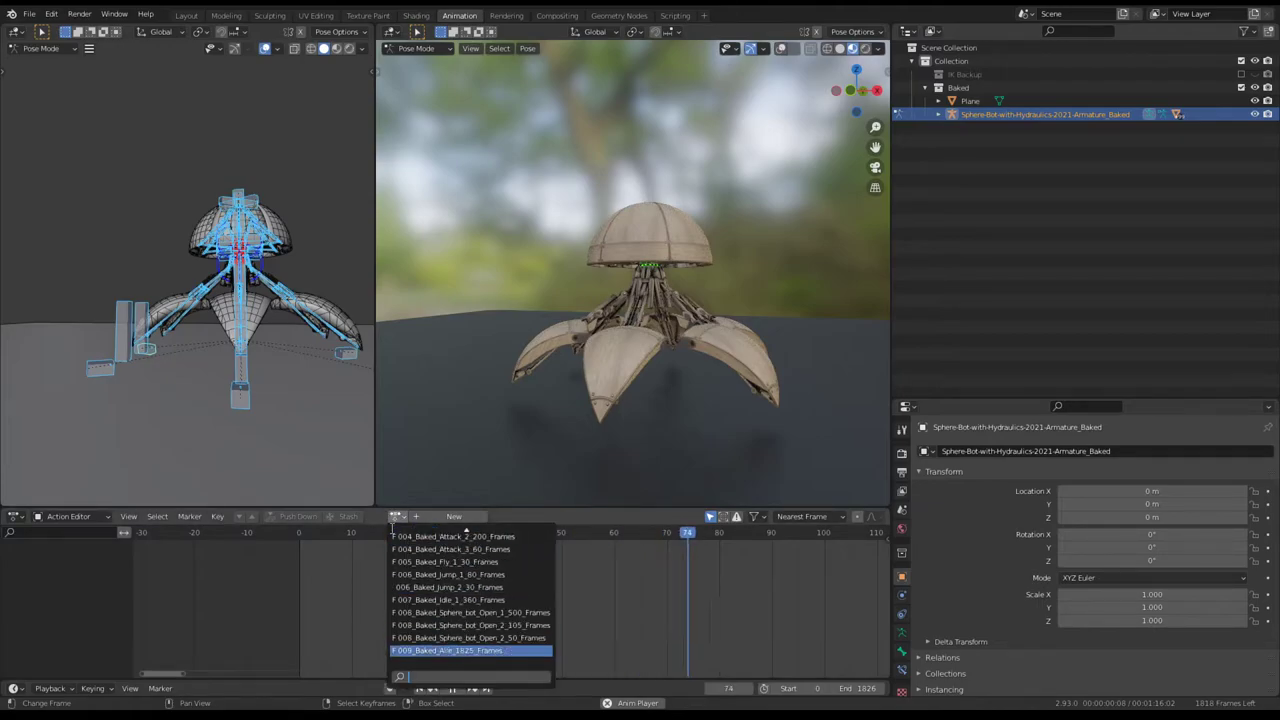
click(442, 587)
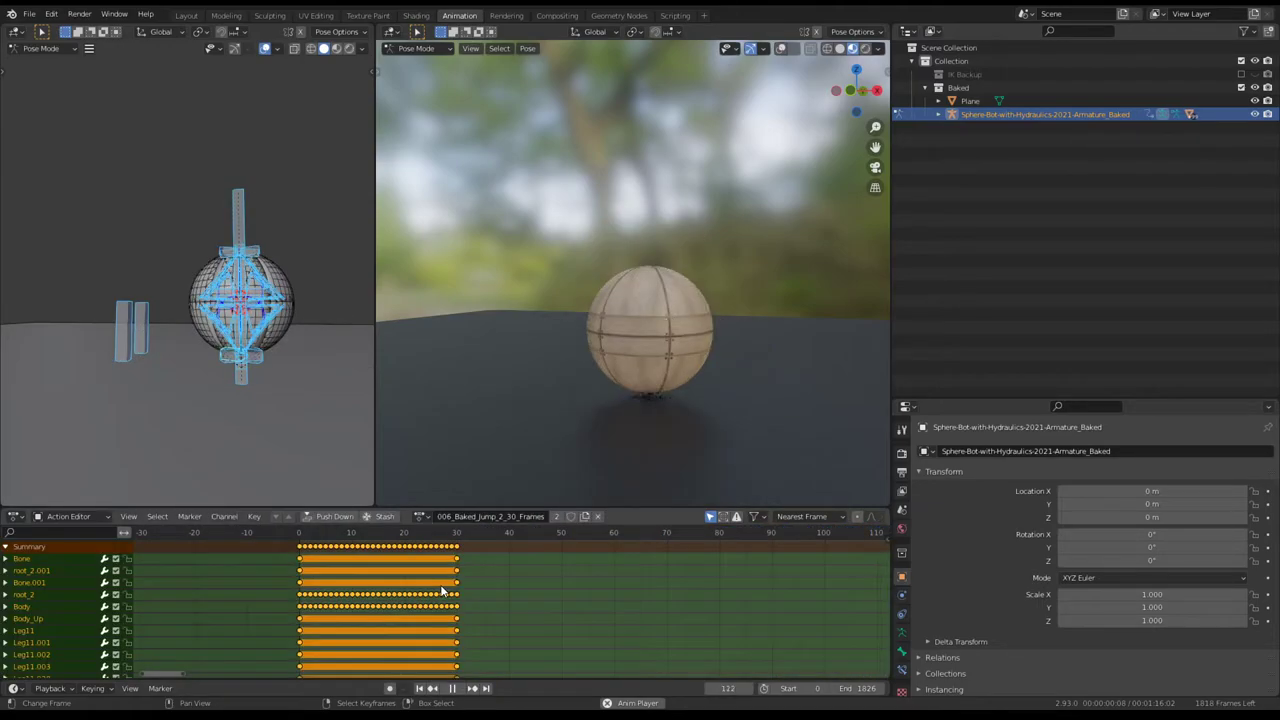
key(shift+Left)
key(shift+Left)
Select all jump keyframes and make them cyclic with Shift+E.
key(alt+a)
key(a)
key(shift+e)
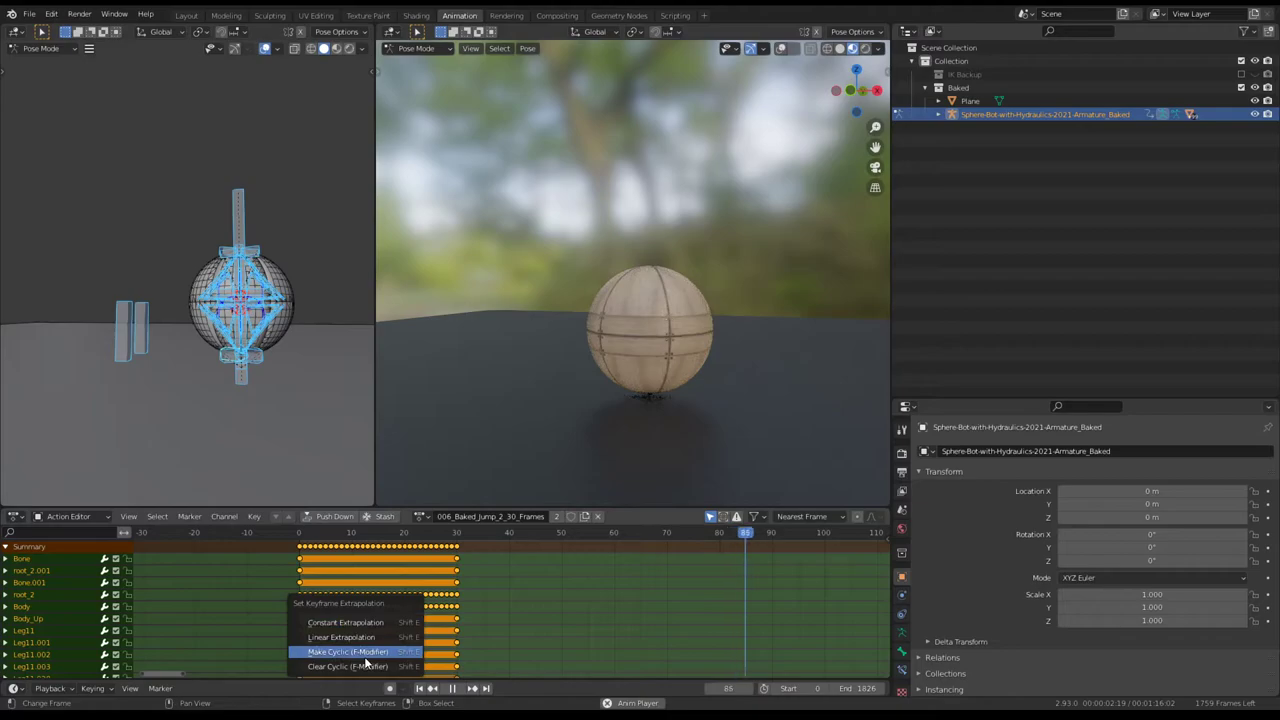
click(364, 654)
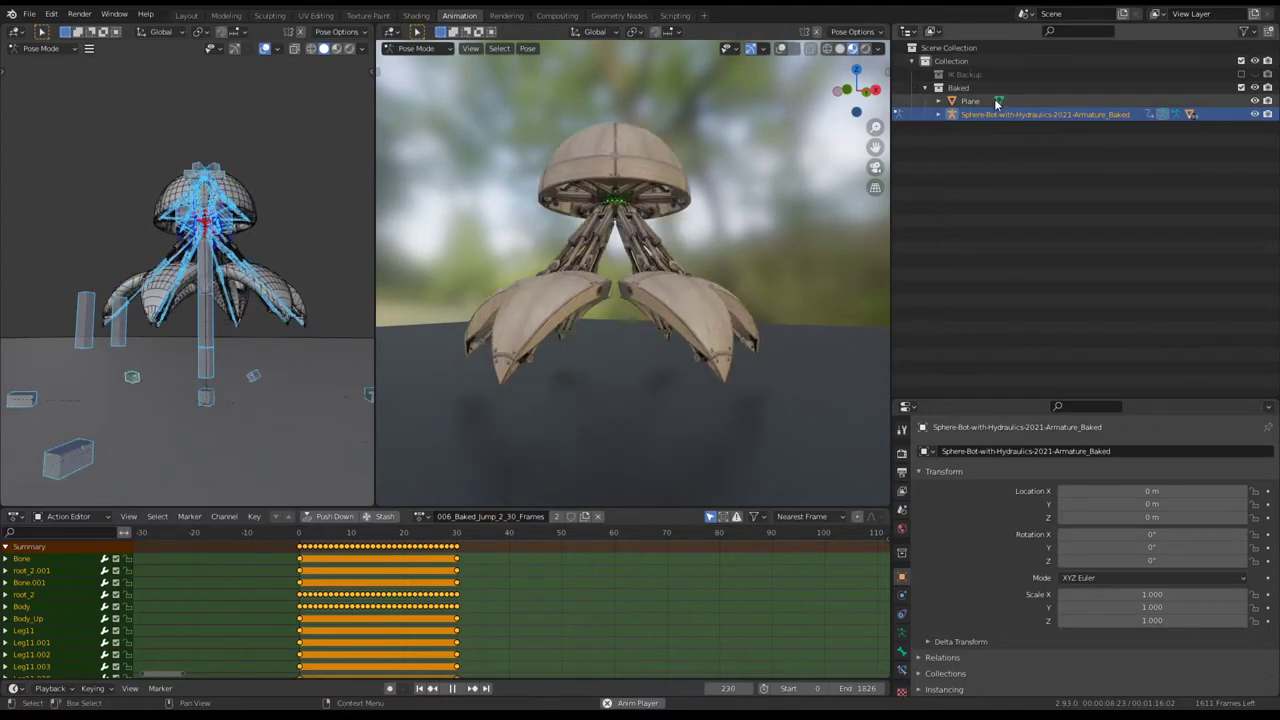
click(420, 516)
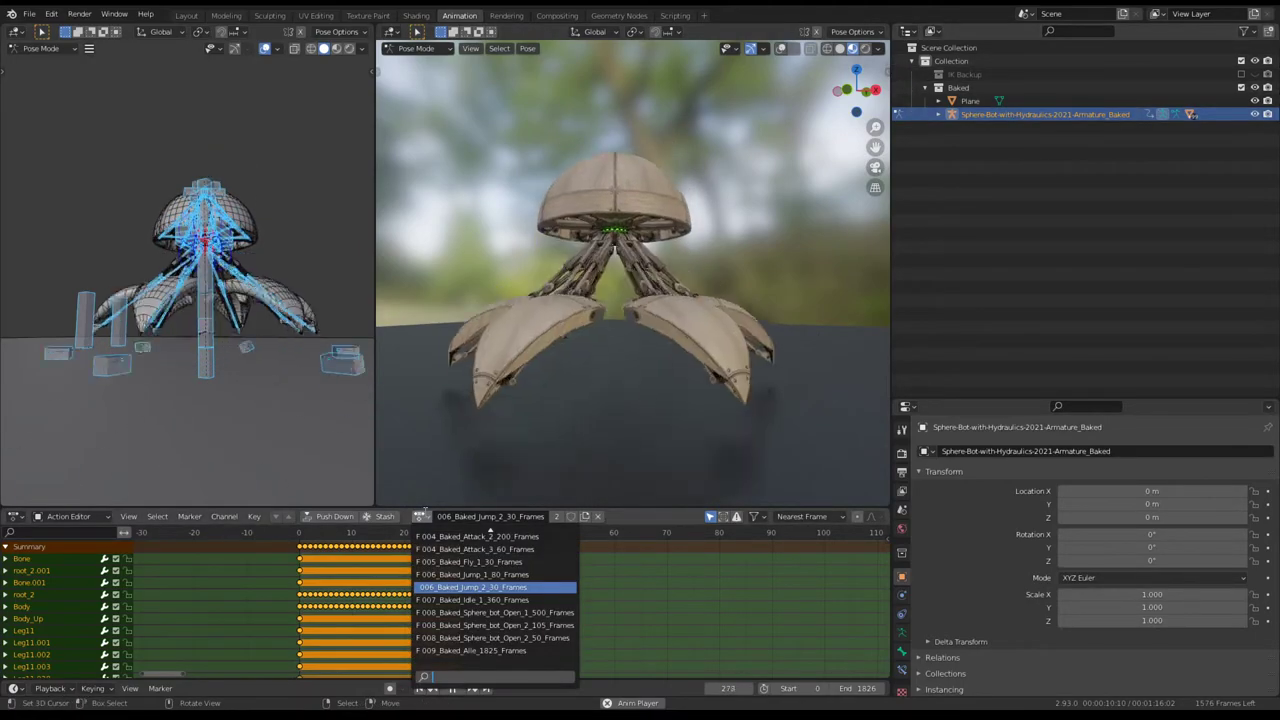
Assign the 007_Baked_Idle_1_360_Frames action and orbit closer to the robot.
click(420, 512)
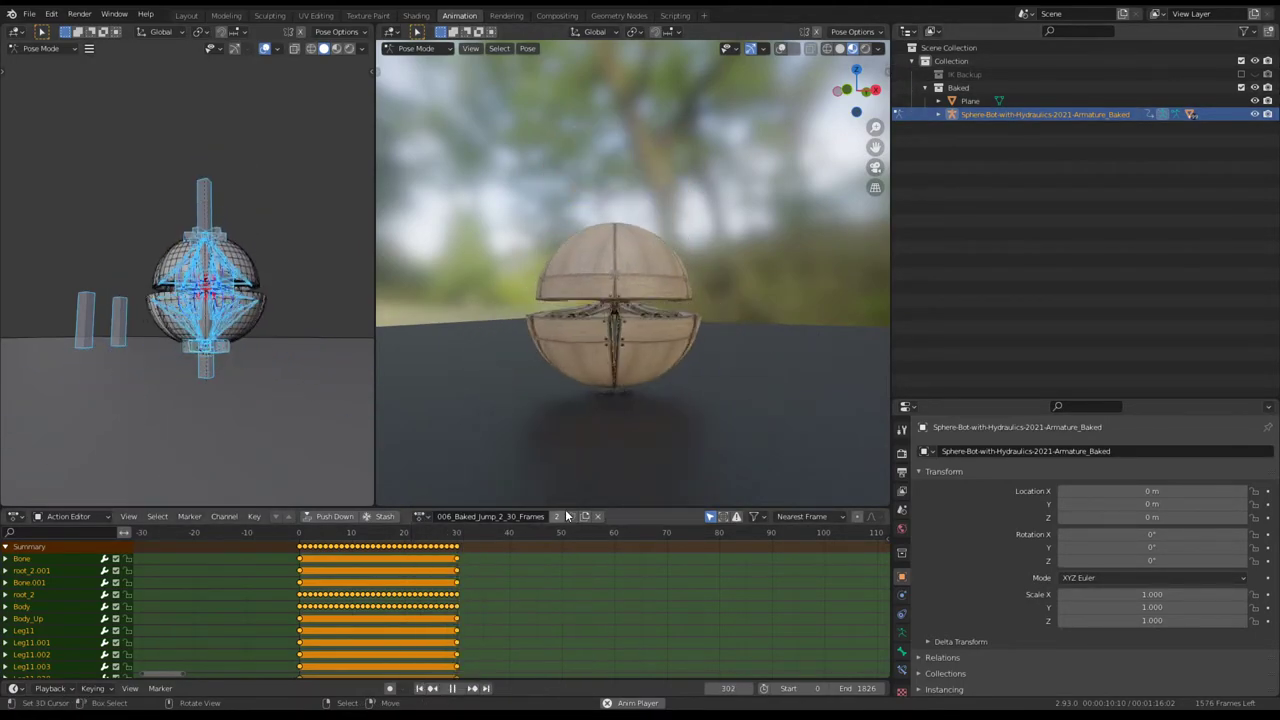
click(420, 512)
click(503, 603)
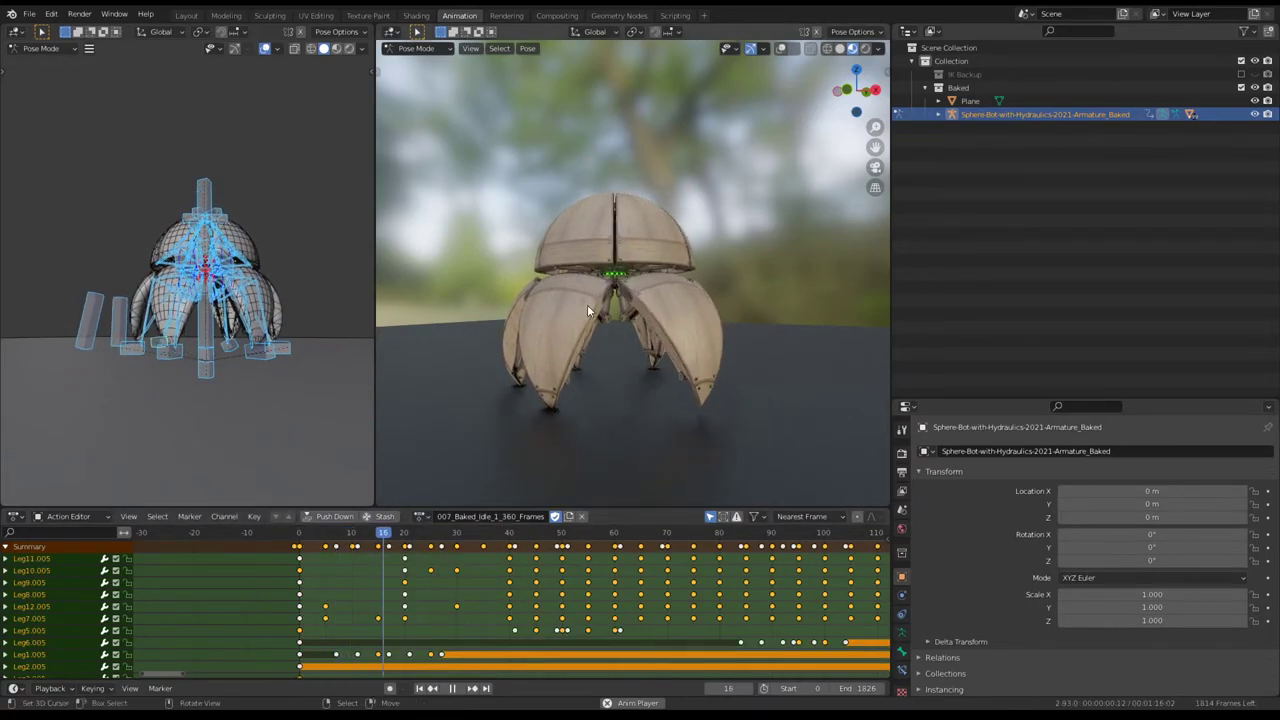
mouse_move(652, 280)
middle_down()
mouse_move(668, 284)
mouse_move(638, 285)
middle_up()
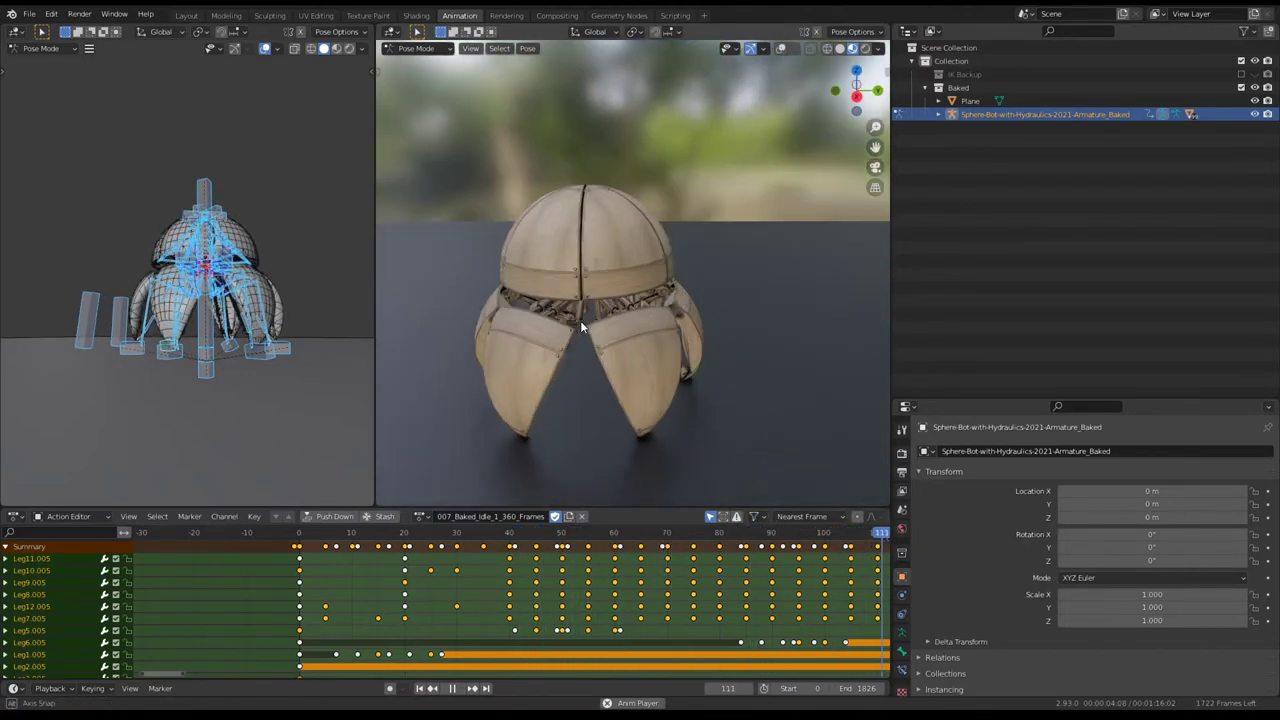
middle_drag(580, 320, 586, 276)
scroll(586, 276, up, 3)
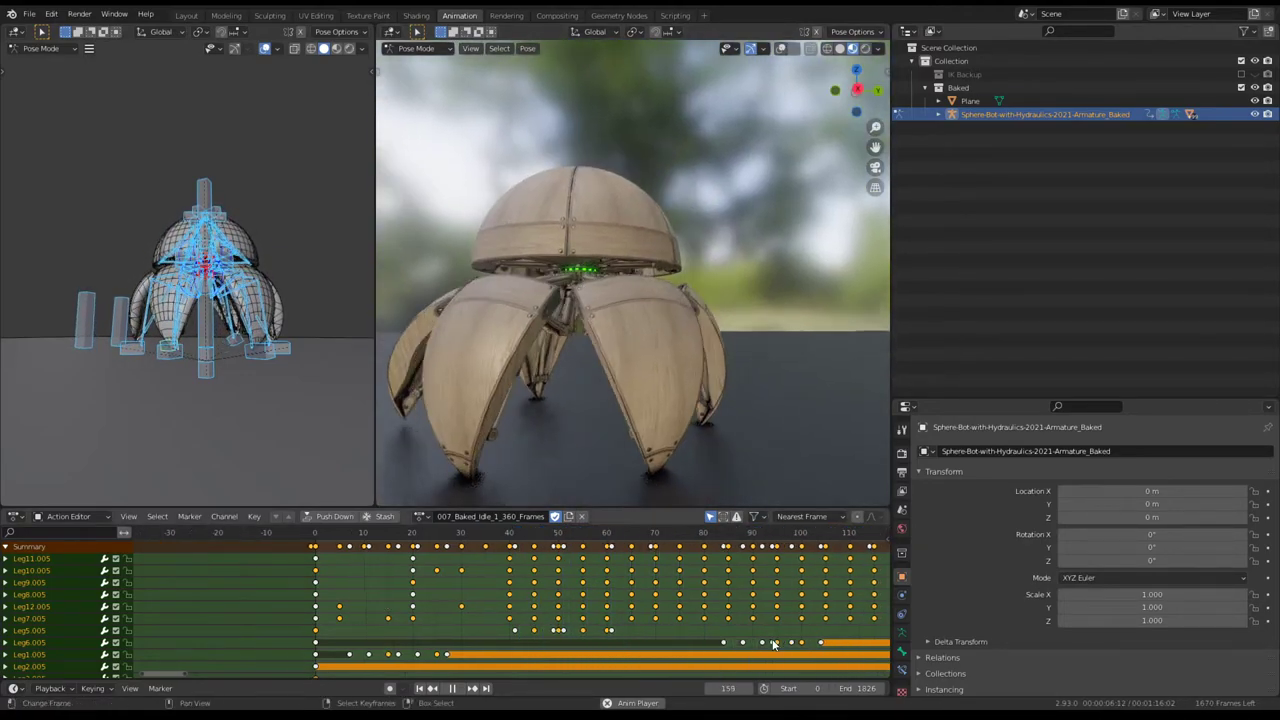
scroll(773, 634, down, 4)
scroll(773, 634, down, 3)
scroll(776, 614, down, 2)
scroll(776, 614, down, 3)
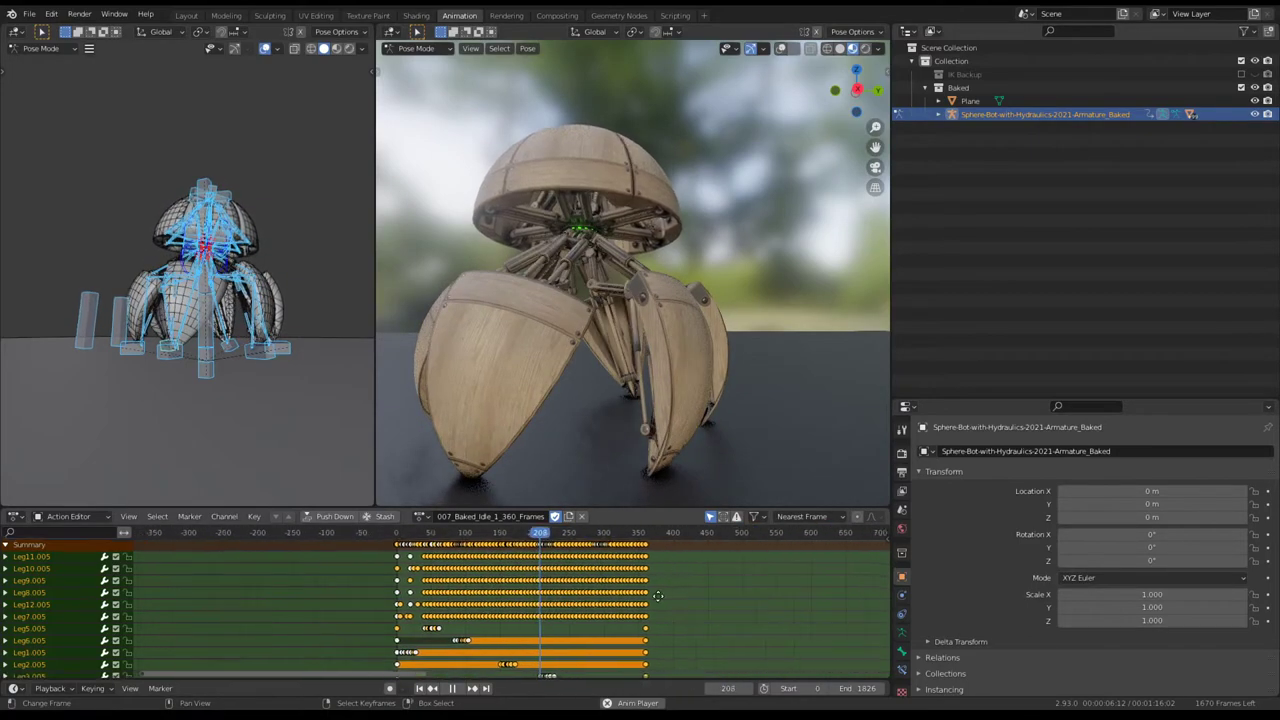
Scrub the idle action past its end back to around frame 327.
click(636, 576)
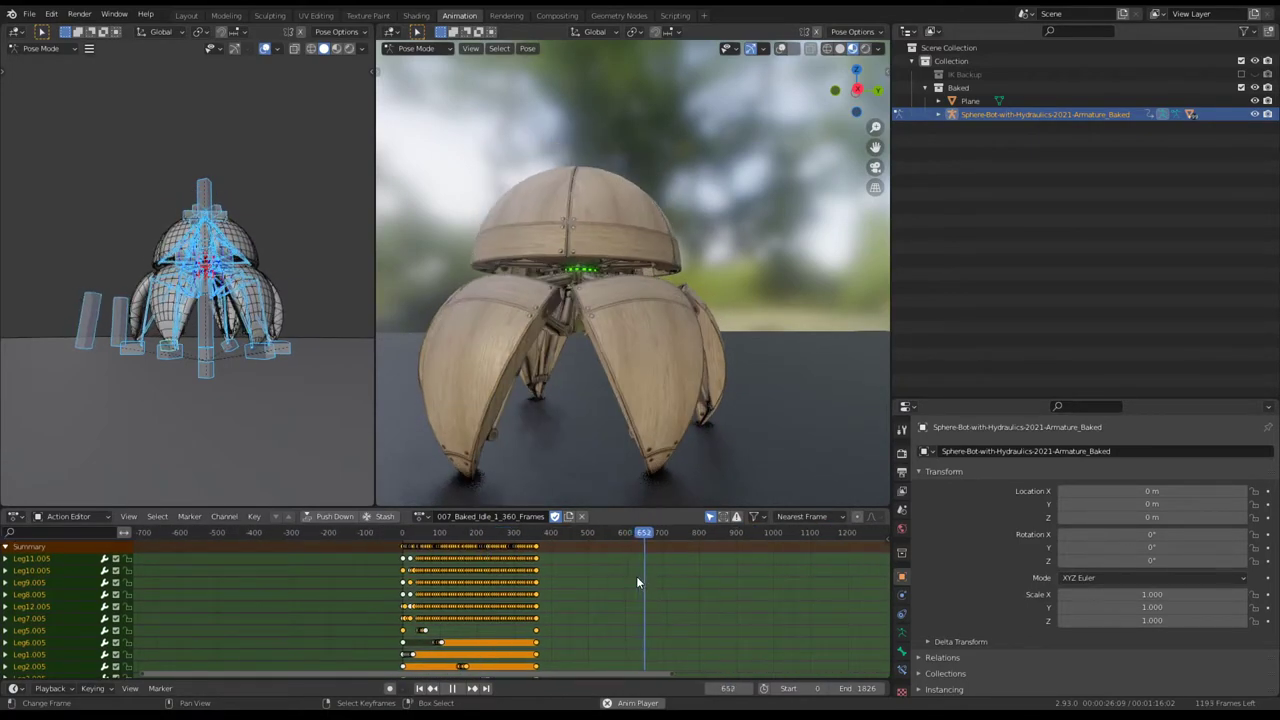
drag(638, 582, 521, 572)
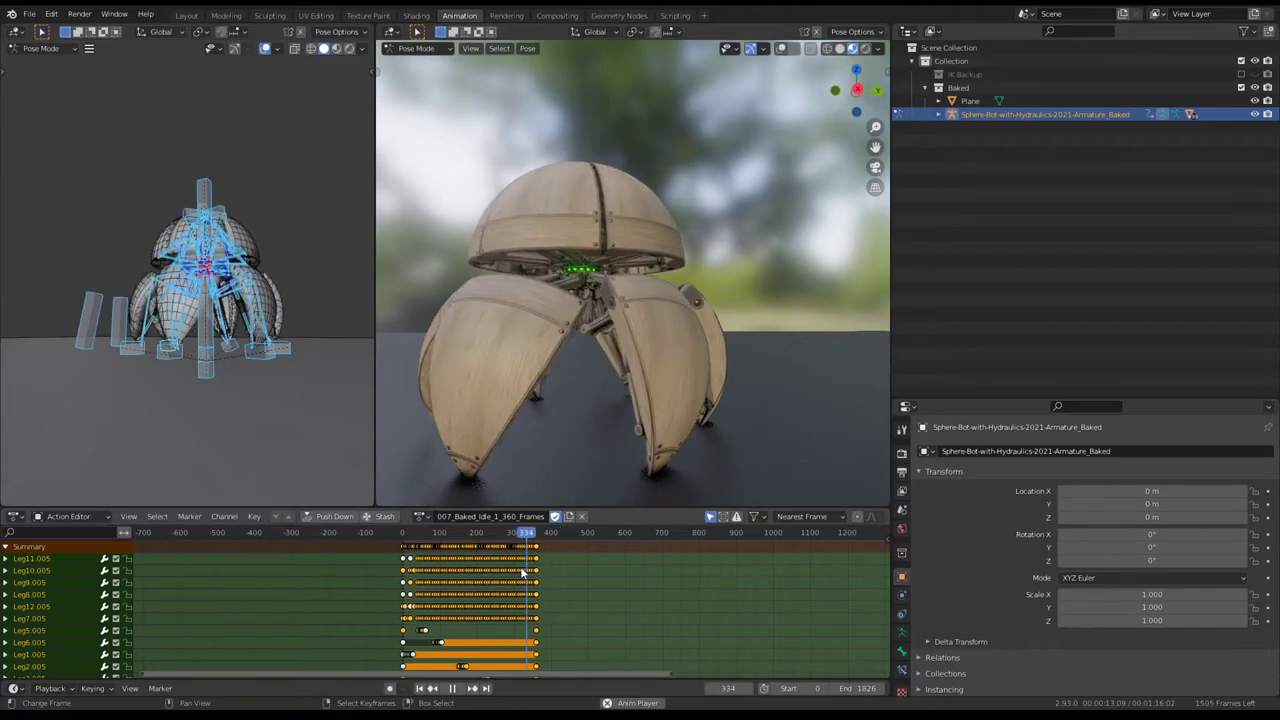
scroll(591, 568, up, 1)
right_click(591, 568)
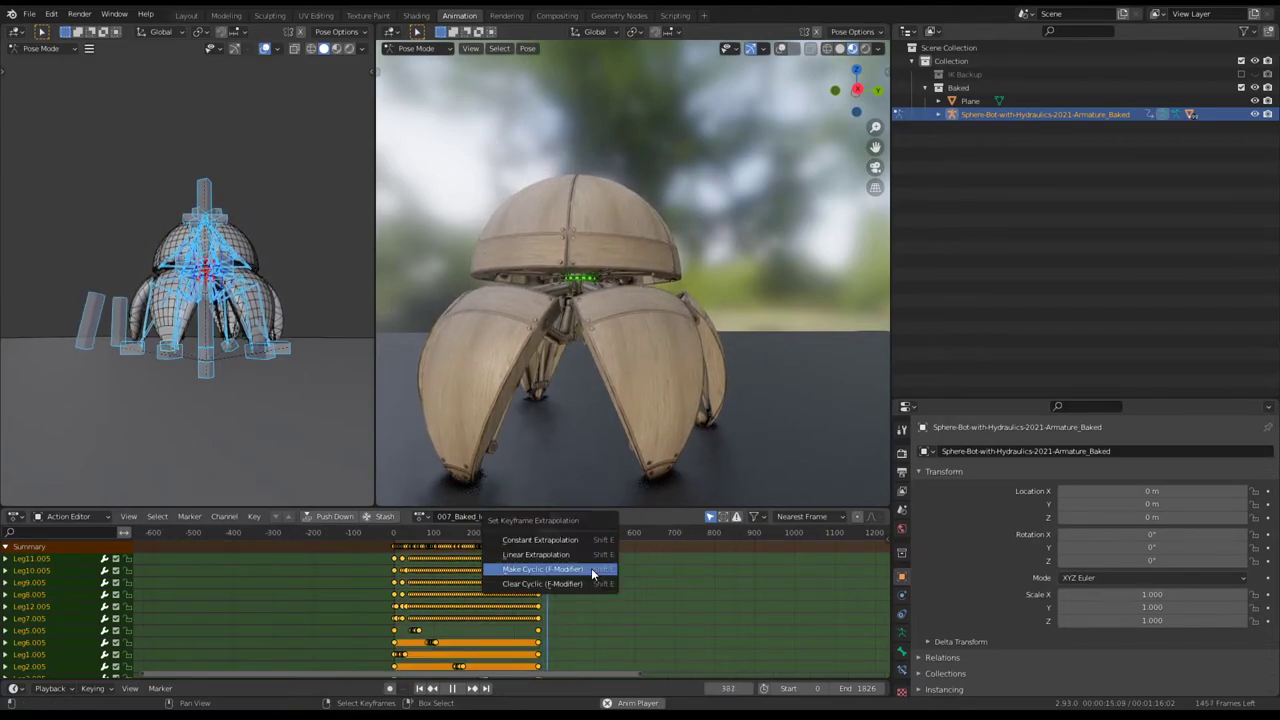
key(Escape)
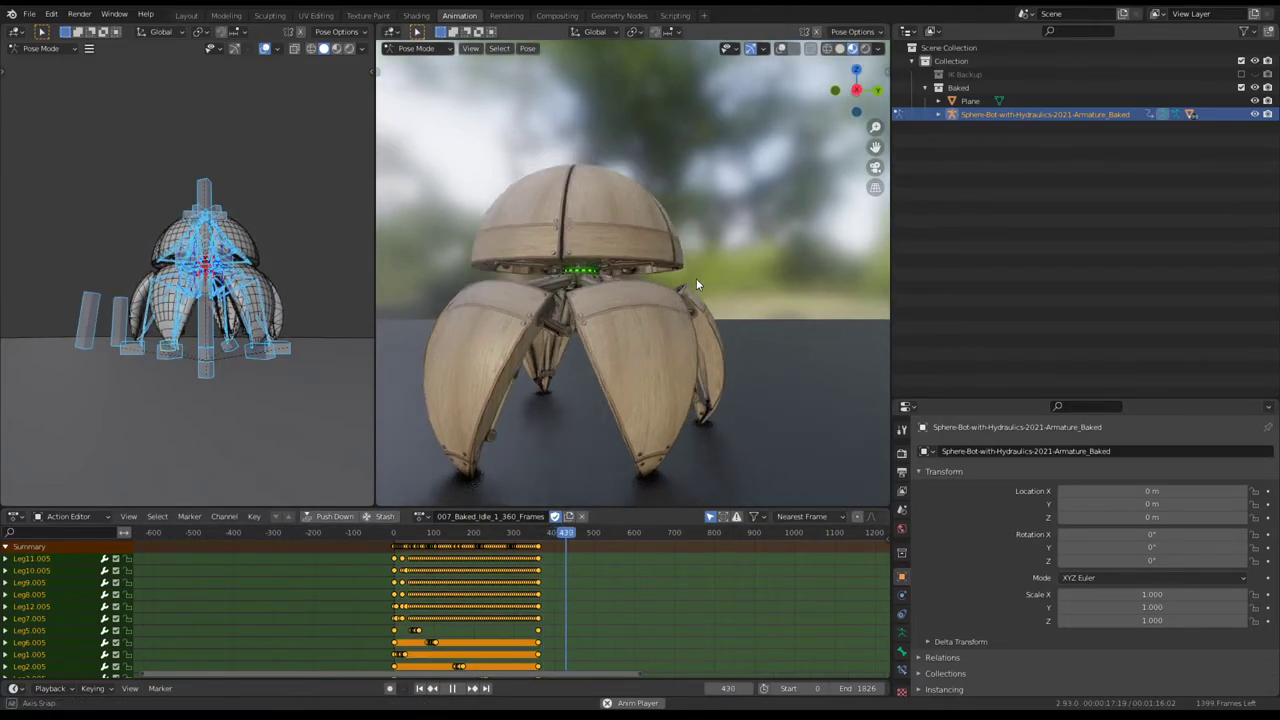
Replay the idle from frame 0, then assign 008_Baked_Sphere_bot_Open_1_500_Frames.
mouse_move(696, 278)
middle_down()
mouse_move(719, 249)
mouse_move(668, 406)
mouse_move(610, 330)
mouse_move(707, 402)
mouse_move(738, 260)
mouse_move(675, 307)
mouse_move(692, 294)
mouse_move(669, 424)
middle_up()
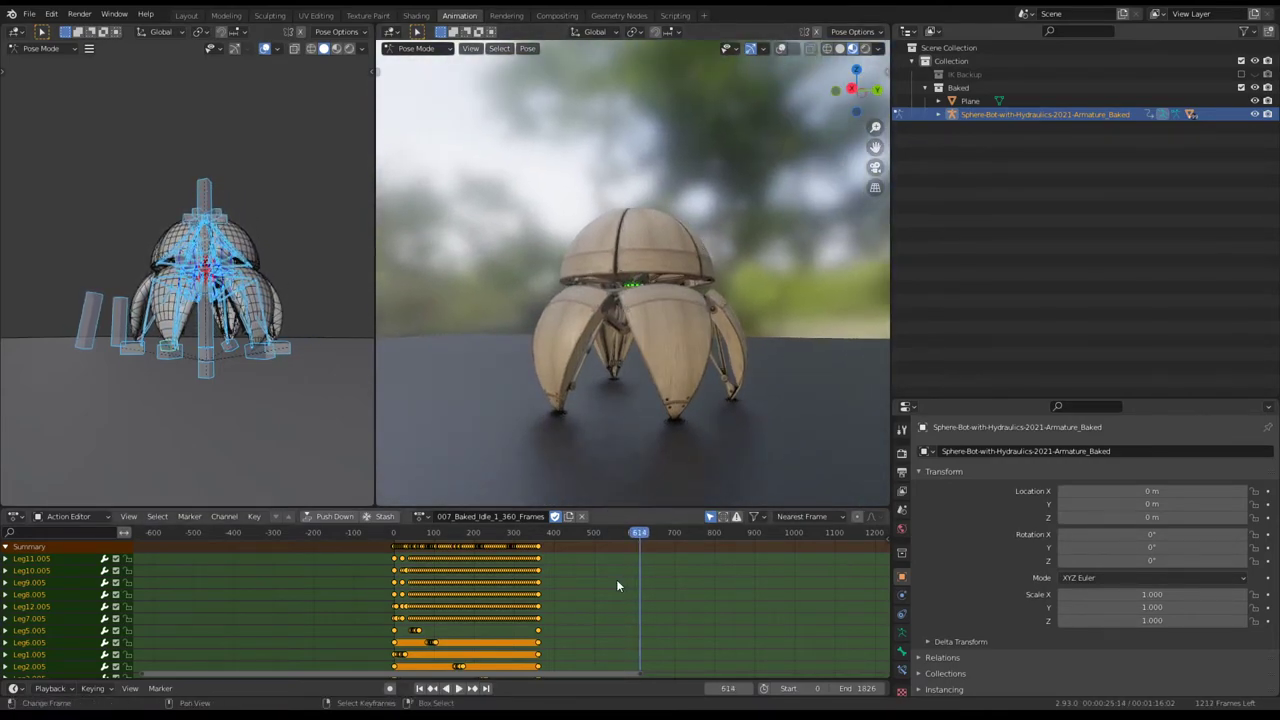
key(shift+Left)
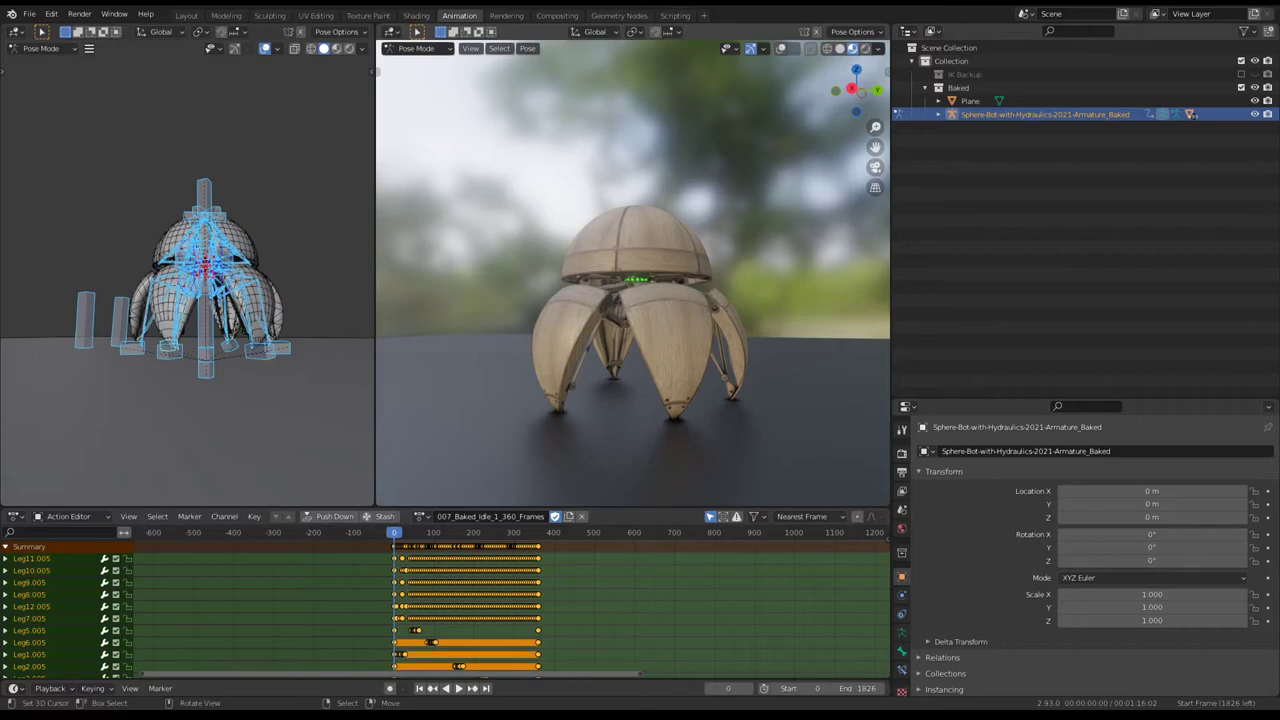
key(space)
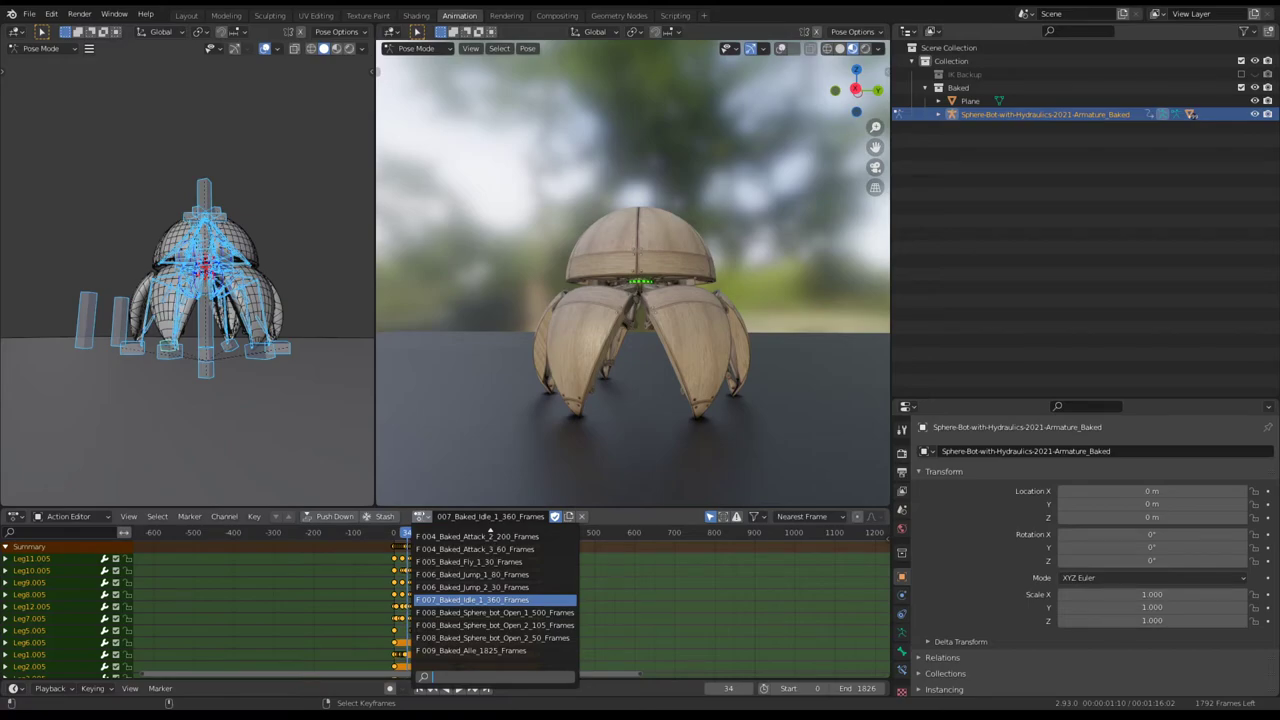
click(490, 612)
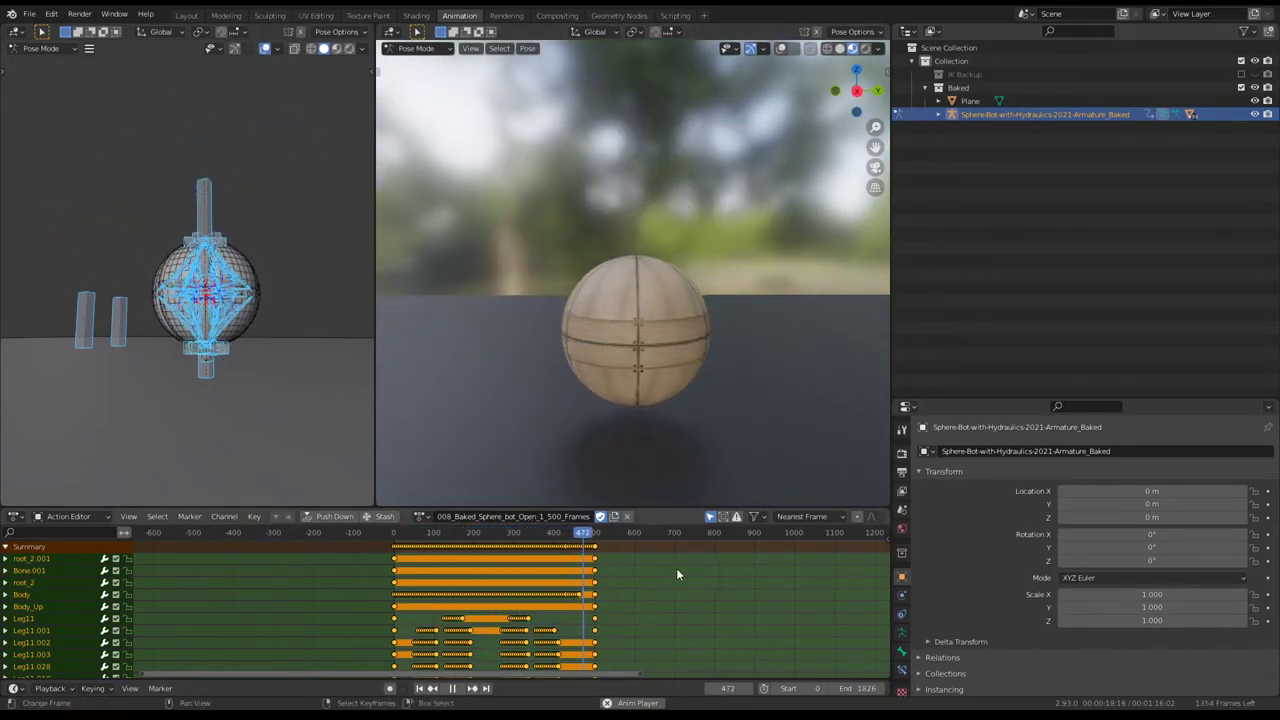
Assign the 008_Baked_Sphere_bot_Open_2_105_Frames action to the armature.
right_click(546, 609)
click(545, 608)
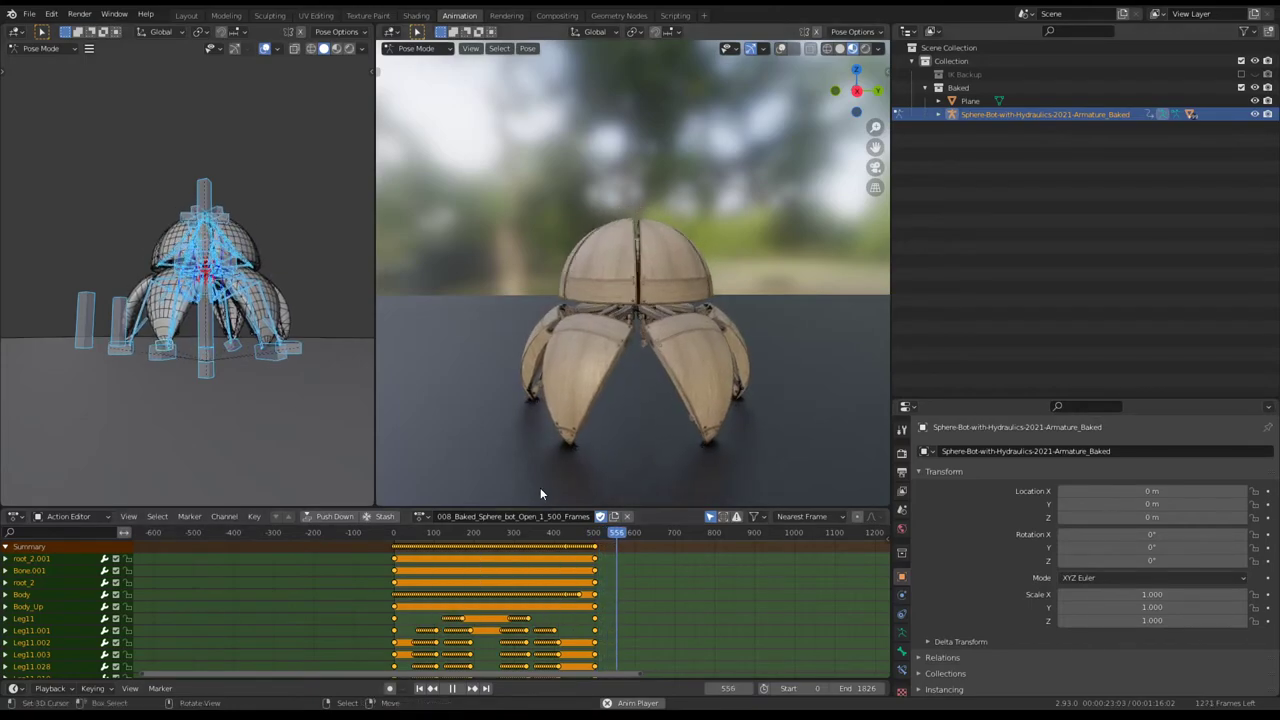
click(421, 516)
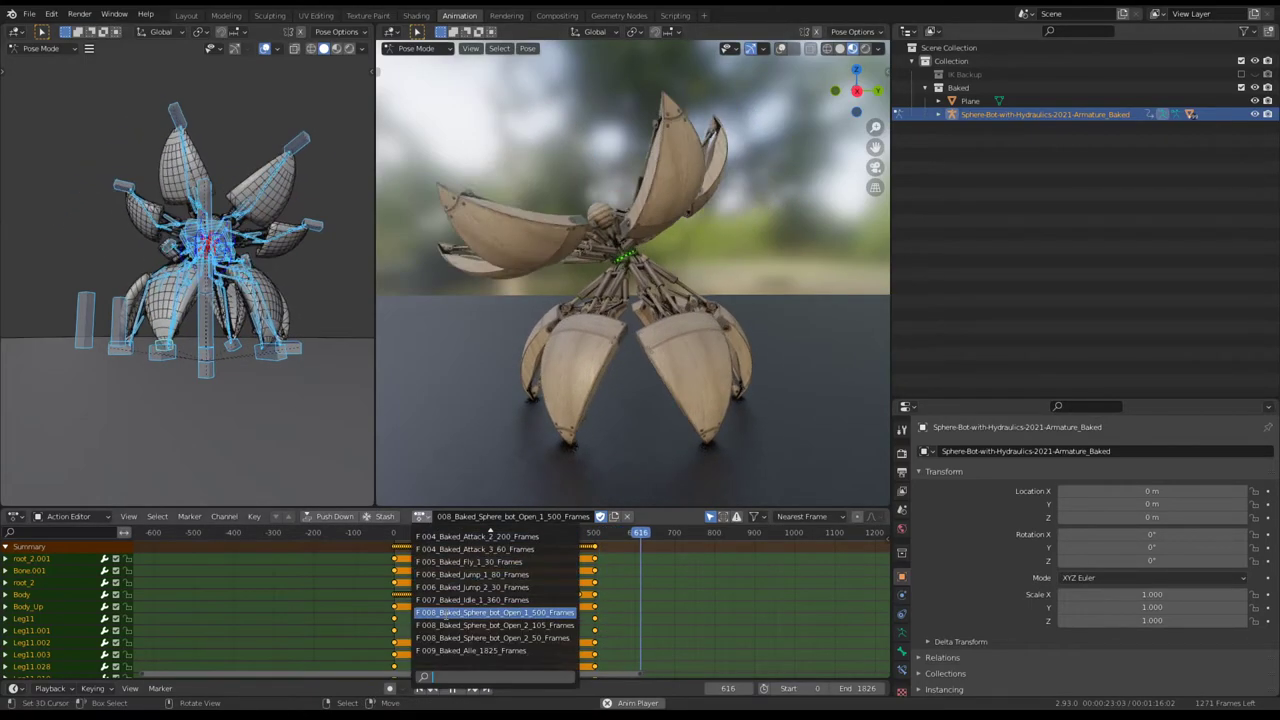
click(495, 625)
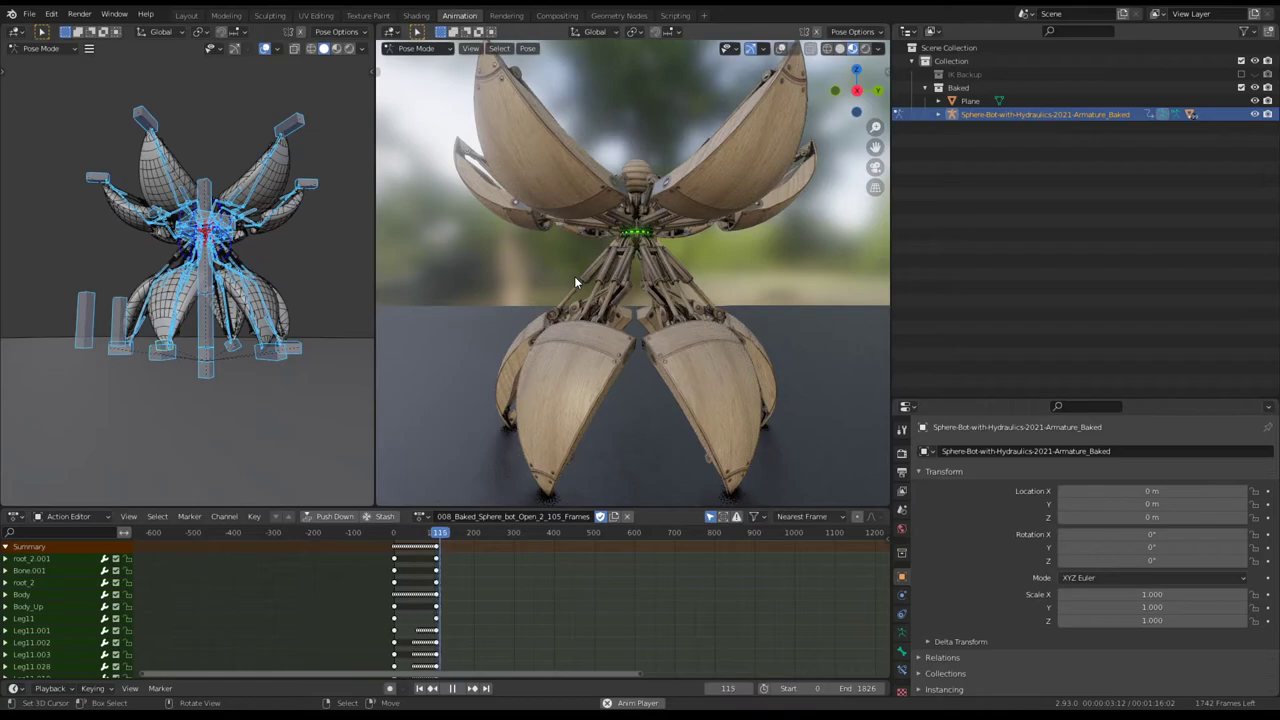
Stop playback at frame 0, assign 008_Baked_Sphere_bot_Open_2_50_Frames, and view it from lower angles.
mouse_move(574, 276)
middle_down()
mouse_move(639, 392)
mouse_move(526, 286)
middle_up()
key(space)
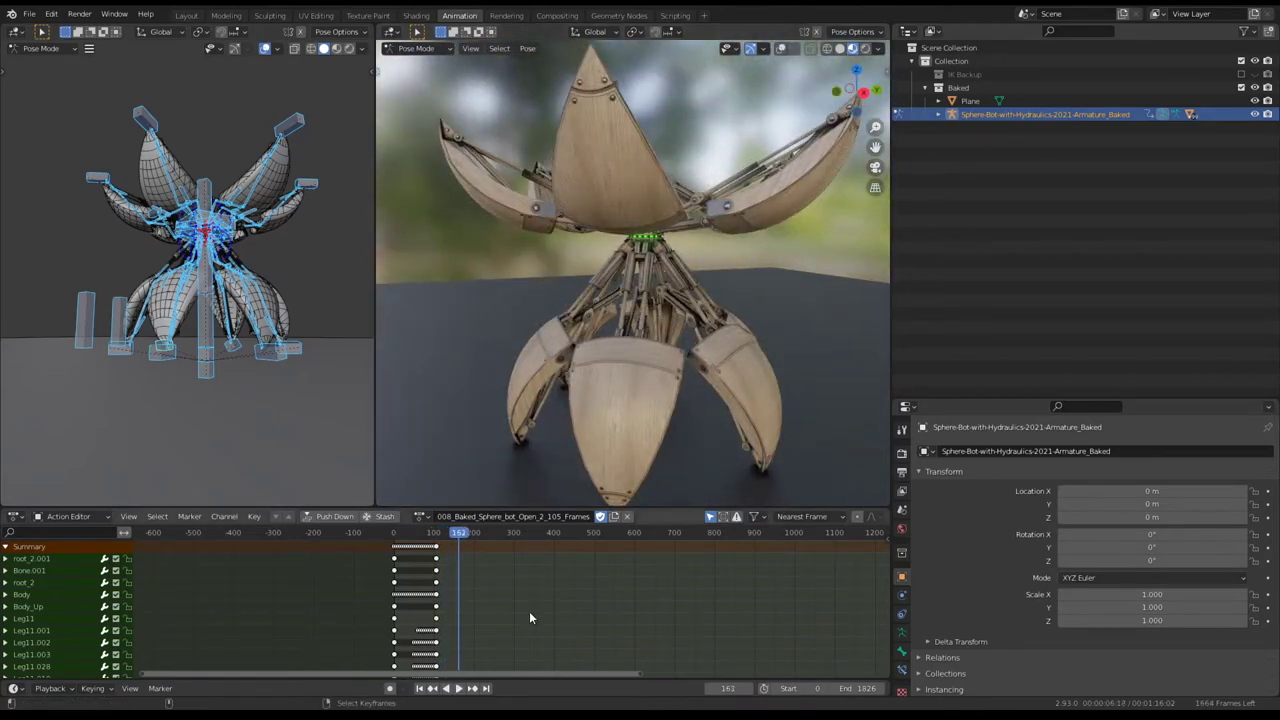
click(396, 538)
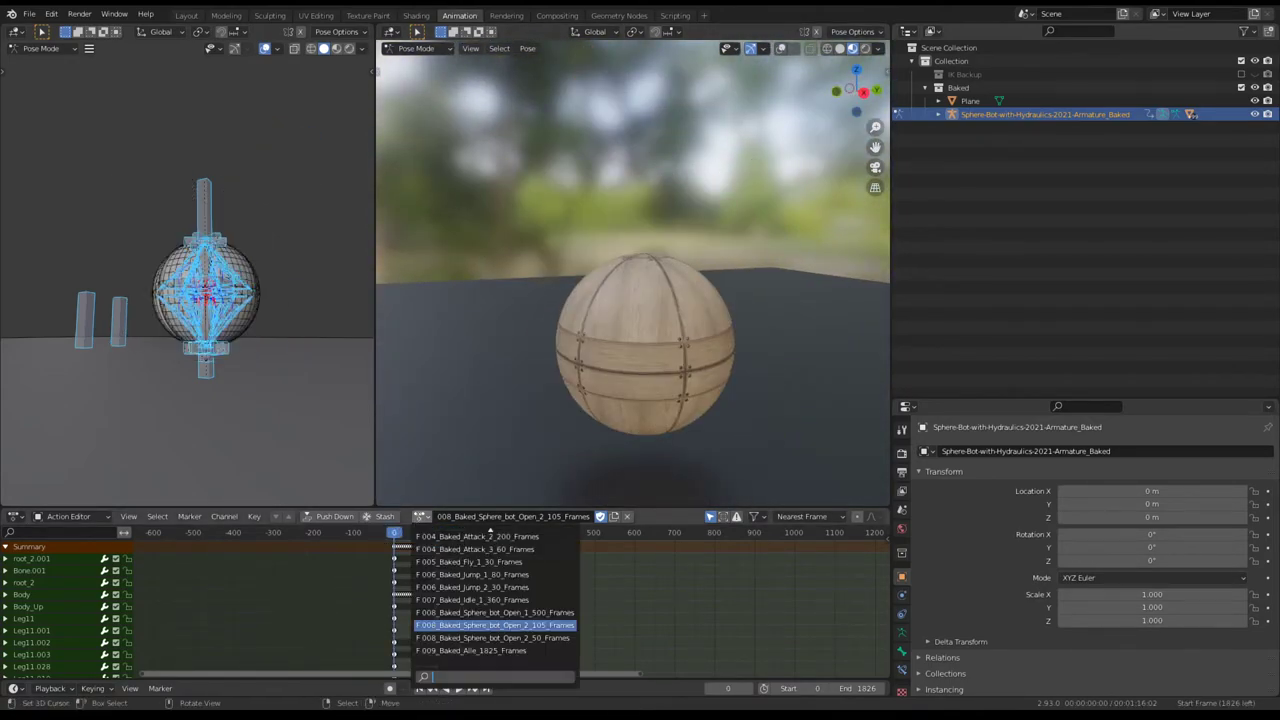
click(480, 637)
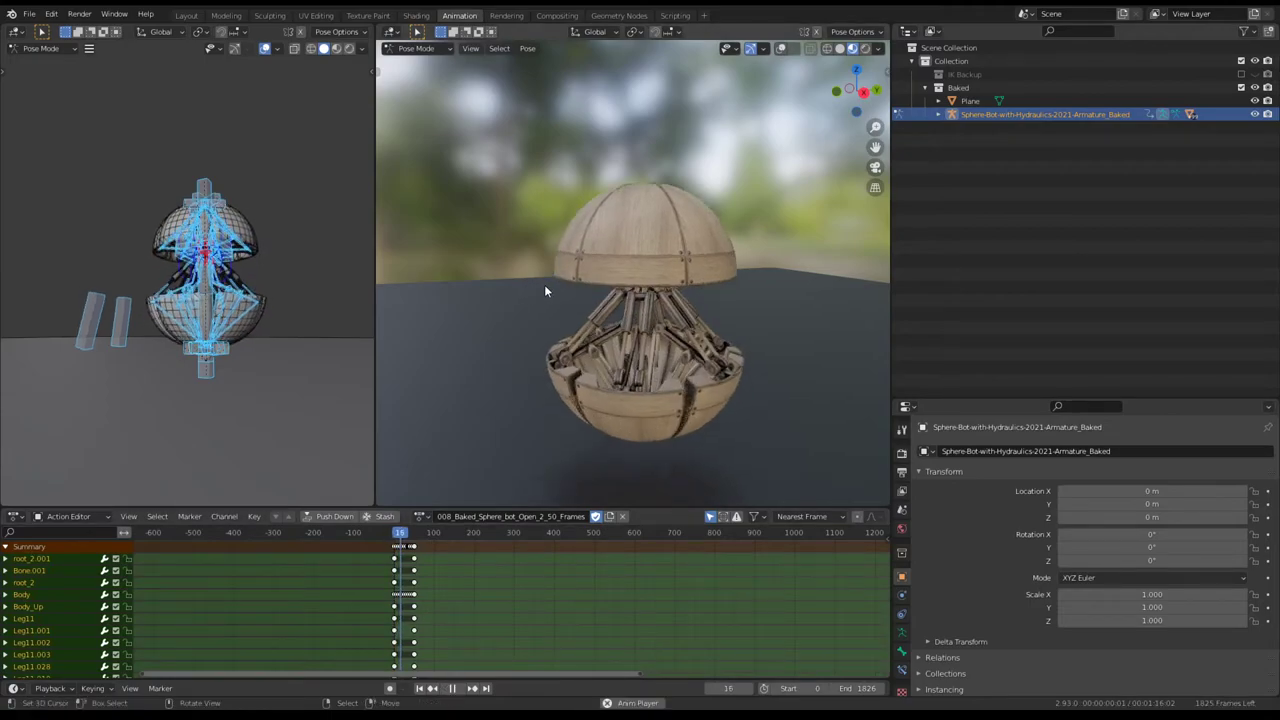
mouse_move(644, 262)
middle_down()
mouse_move(492, 252)
mouse_move(576, 259)
mouse_move(532, 367)
middle_up()
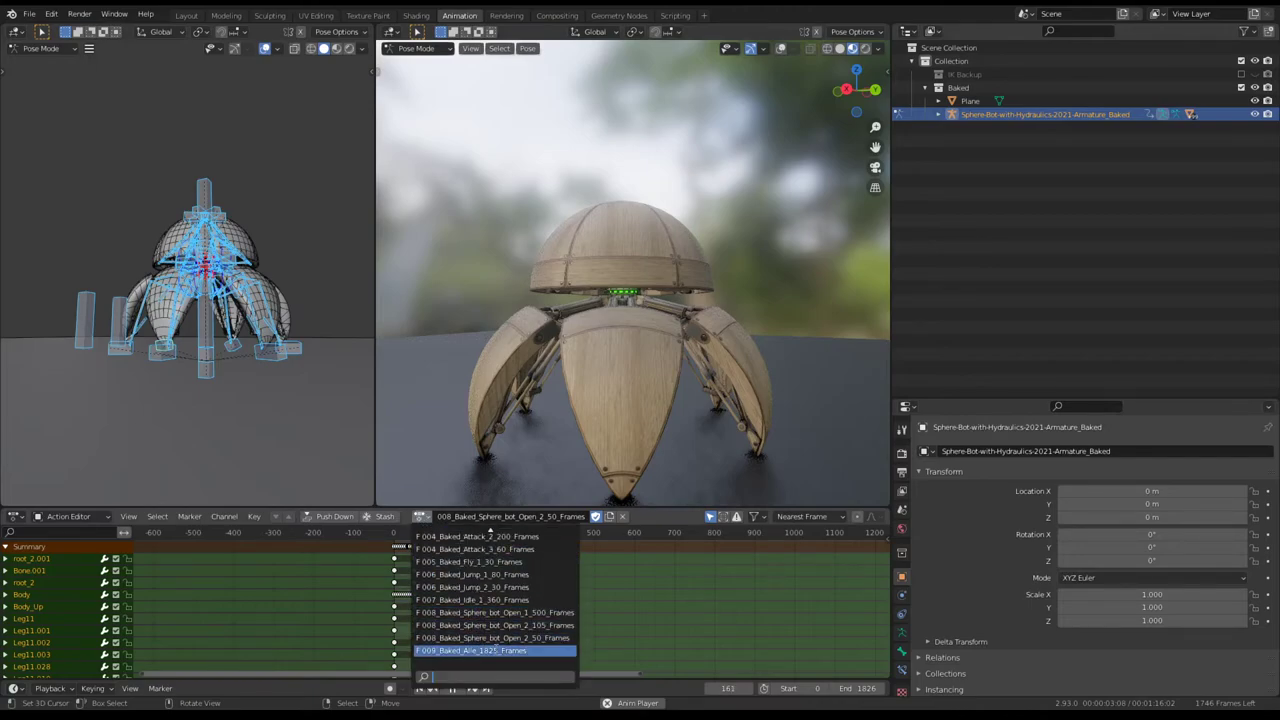
mouse_move(551, 238)
middle_down()
mouse_move(658, 212)
mouse_move(586, 184)
mouse_move(443, 176)
mouse_move(610, 180)
middle_up()
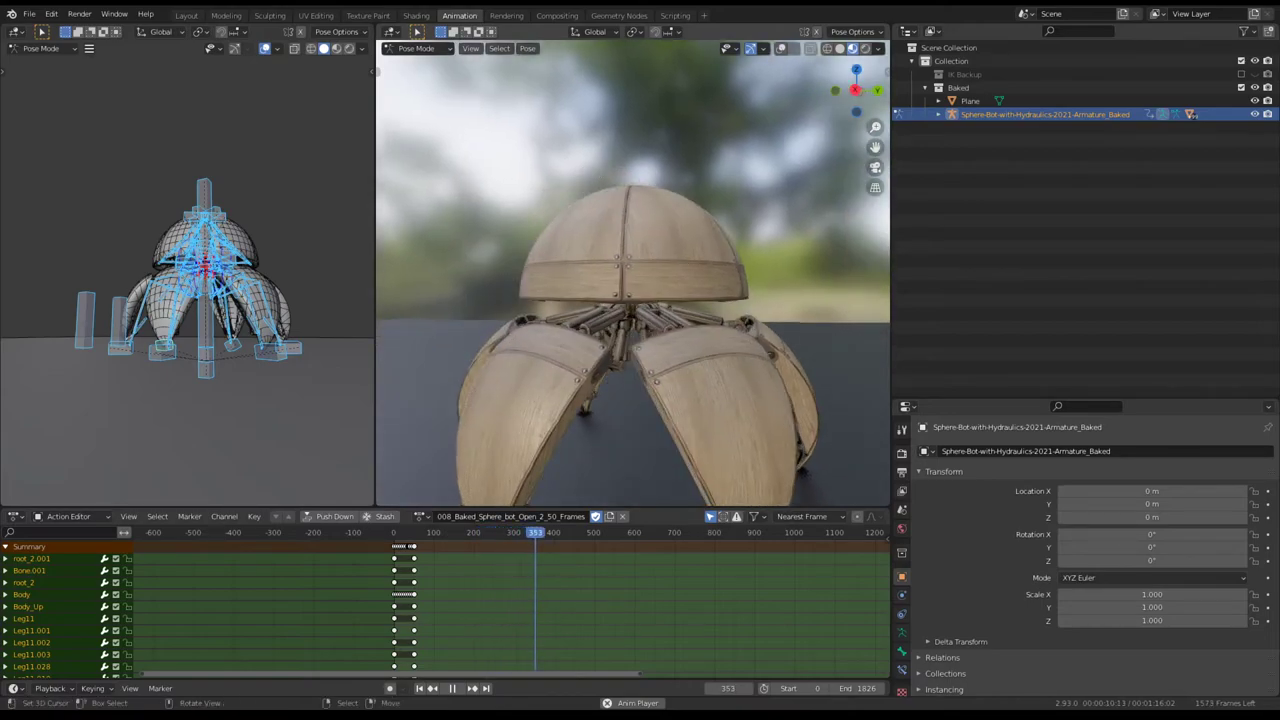
middle_drag(590, 200, 601, 213)
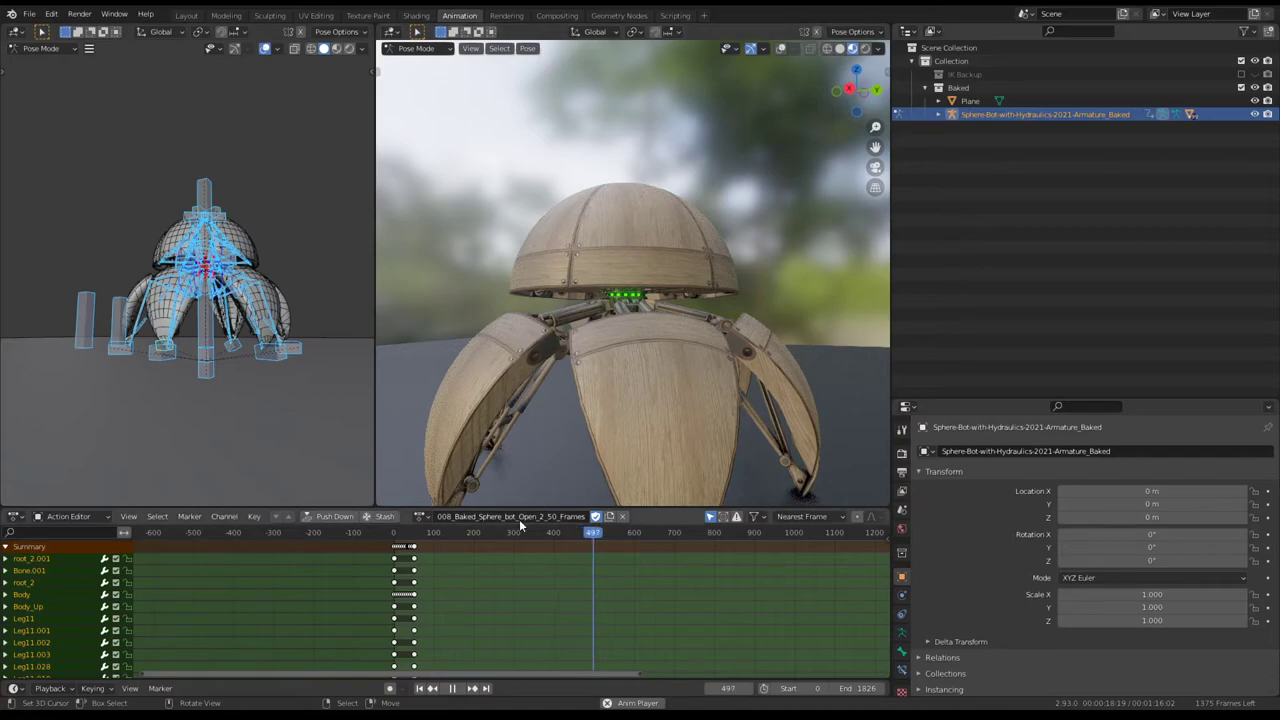
Assign 002_Baked_Run_Cycle_1_40_Frames and orbit around the walking robot.
click(418, 516)
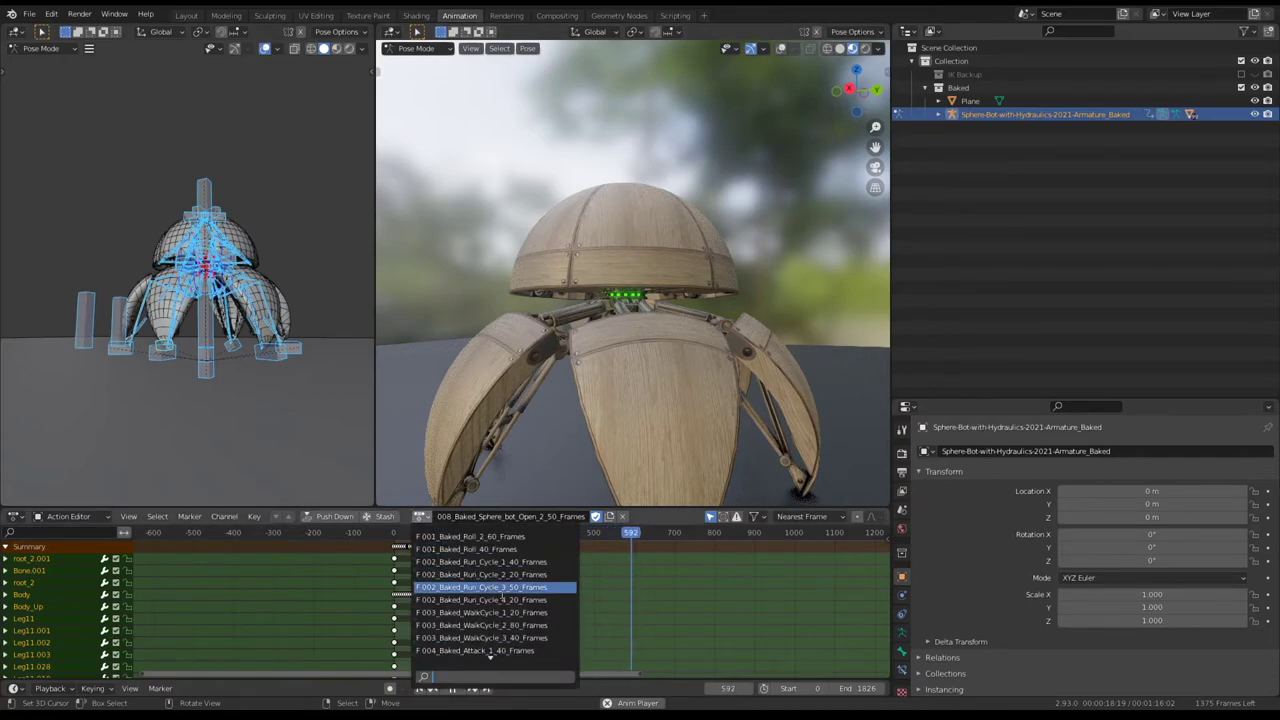
click(510, 560)
scroll(634, 236, down, 5)
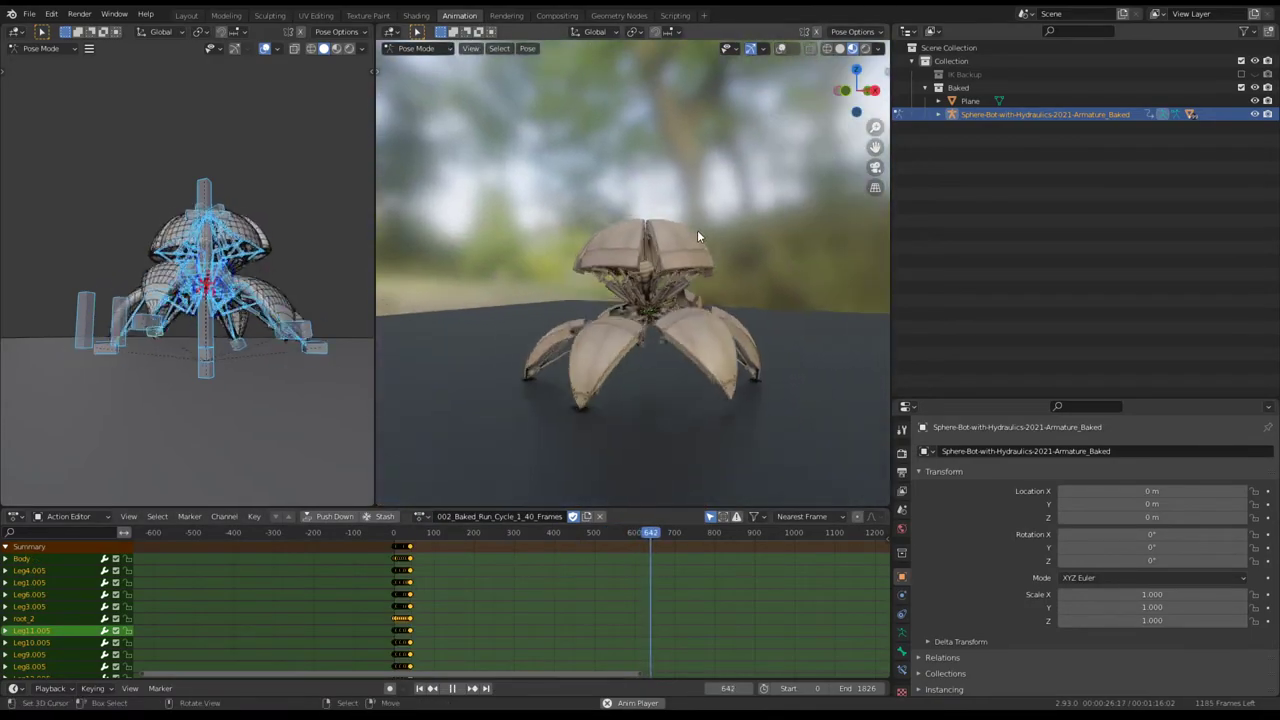
scroll(697, 230, up, 5)
middle_drag(670, 240, 596, 232)
scroll(710, 232, down, 5)
scroll(709, 230, up, 7)
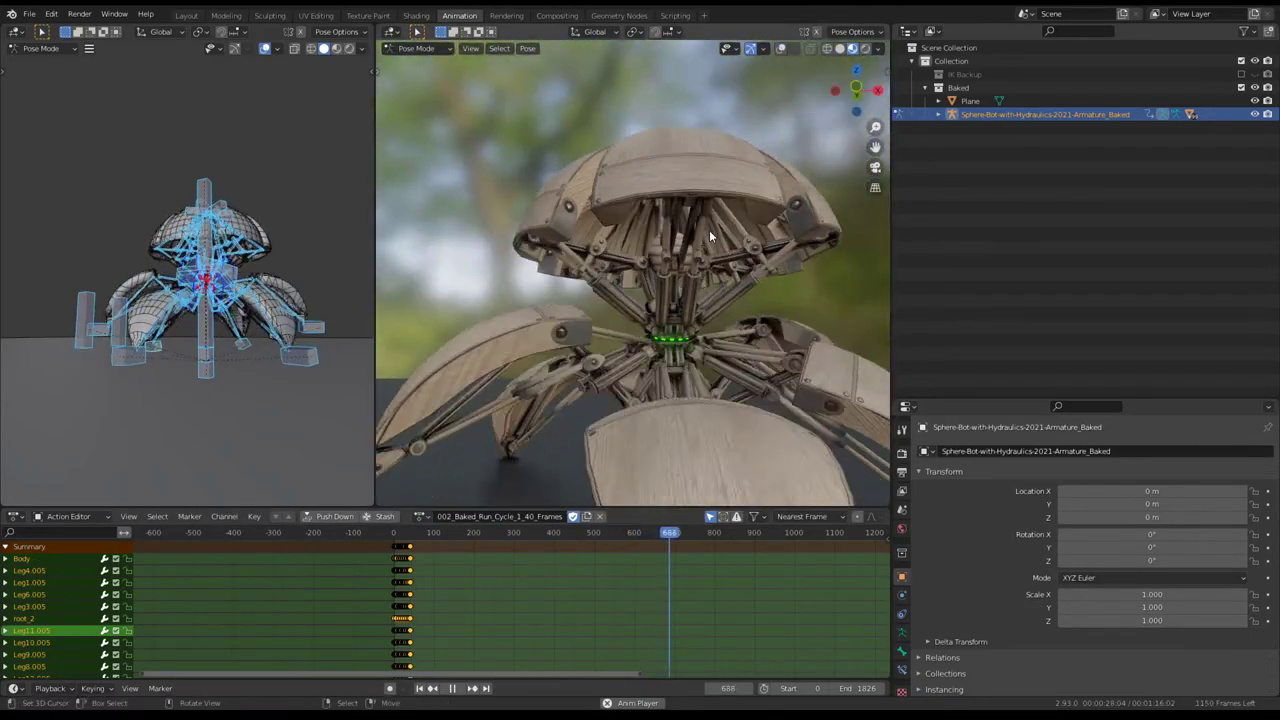
middle_drag(709, 230, 745, 232)
Restart the run cycle from the first frame, then return the rig to Object Mode.
key(shift+Left)
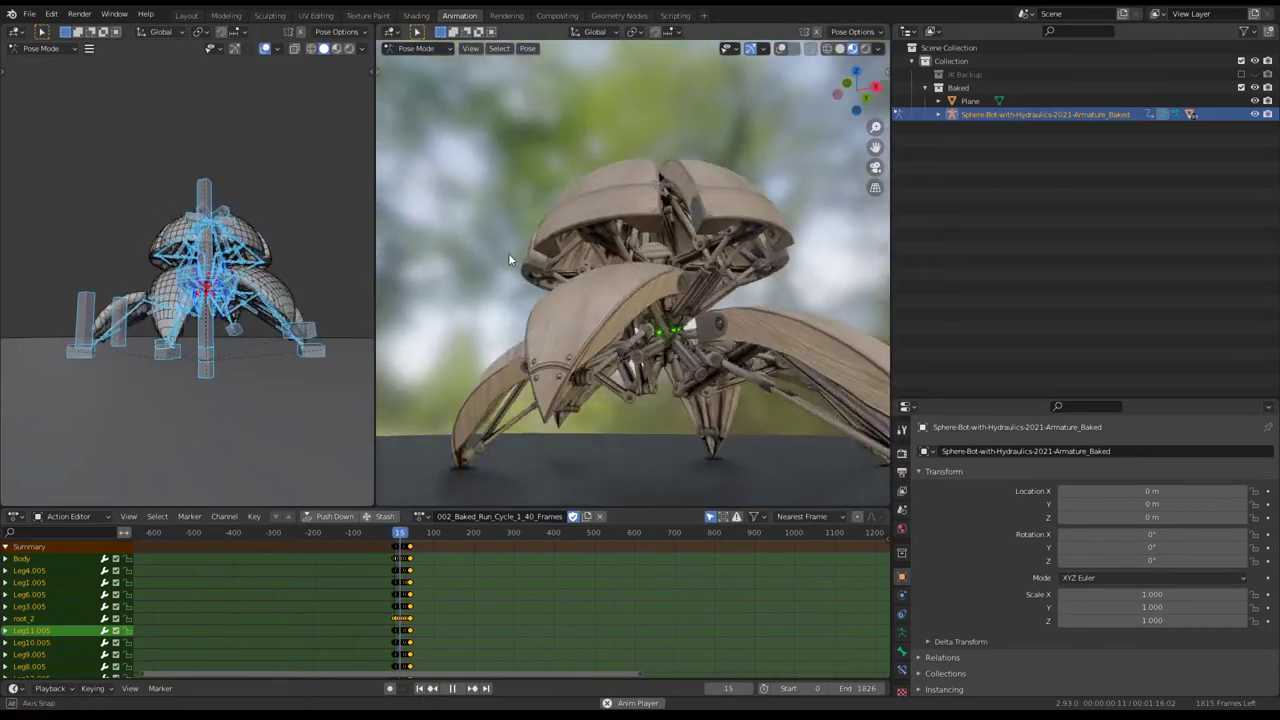
mouse_move(508, 253)
middle_down()
mouse_move(471, 297)
mouse_move(544, 292)
middle_up()
scroll(497, 254, down, 4)
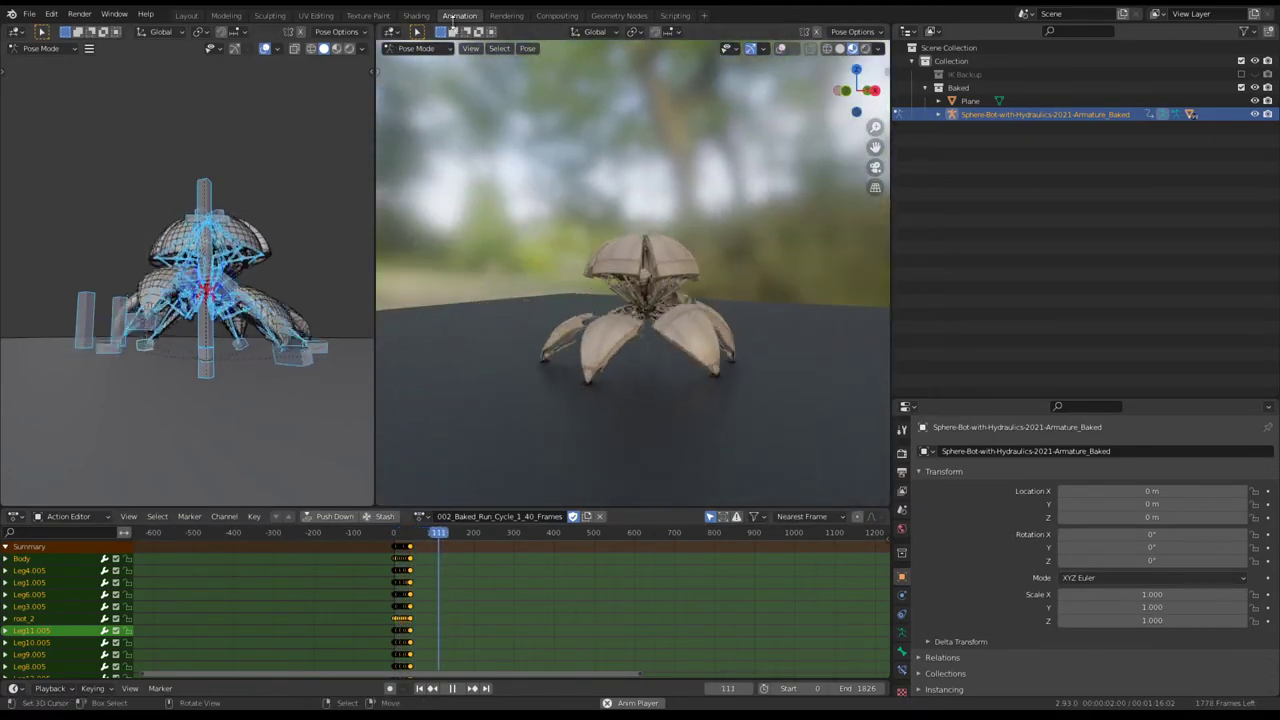
click(425, 63)
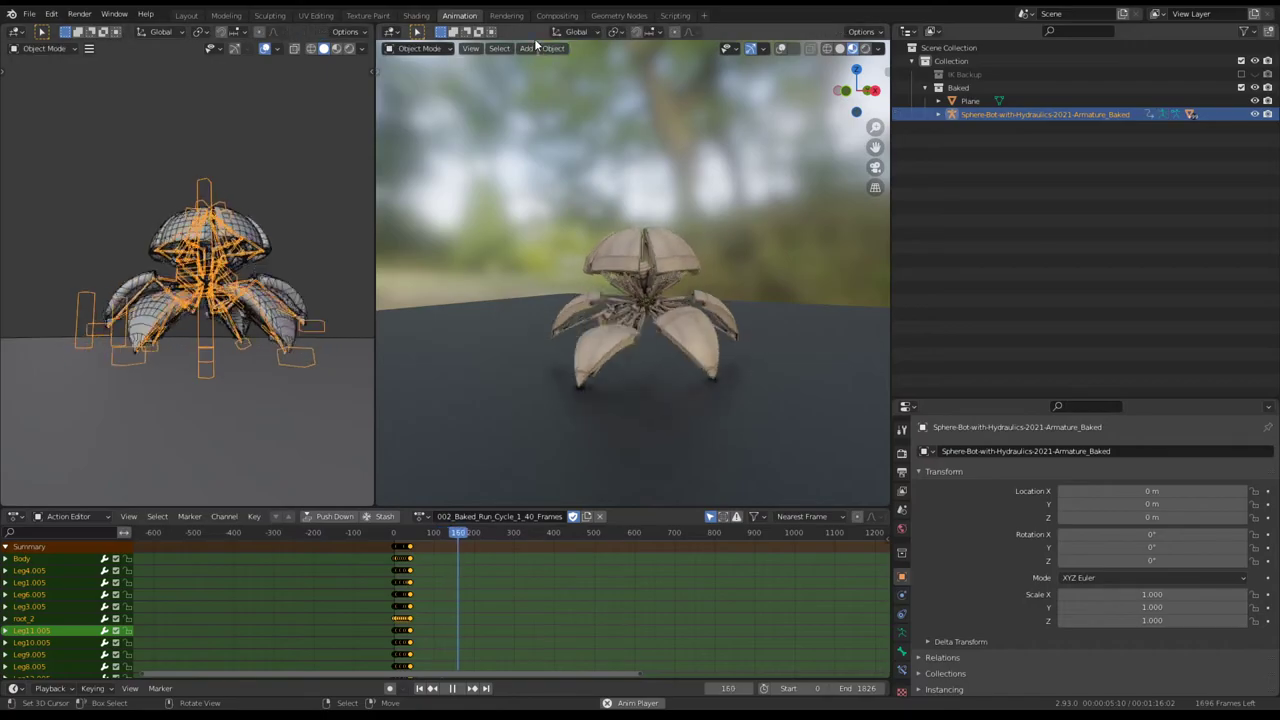
In the Shading workspace, select the upper-right dome and hide viewport overlays.
click(416, 15)
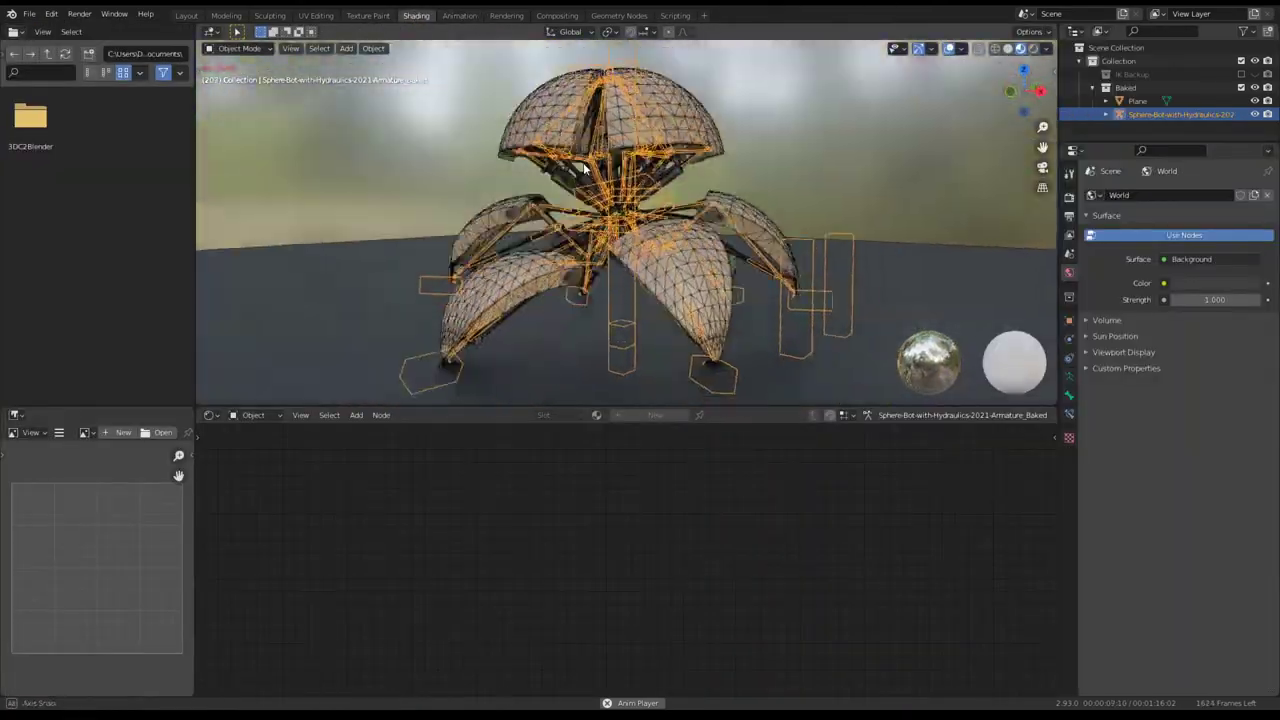
click(671, 148)
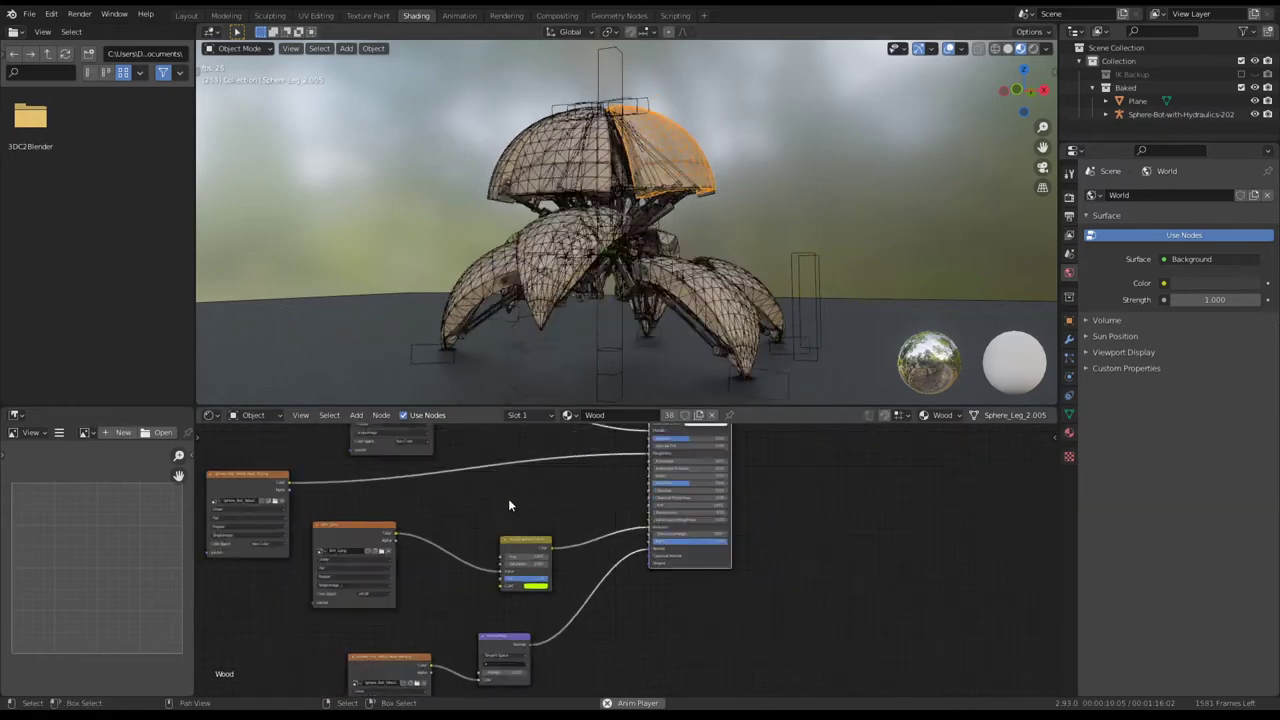
scroll(508, 498, down, 2)
click(949, 48)
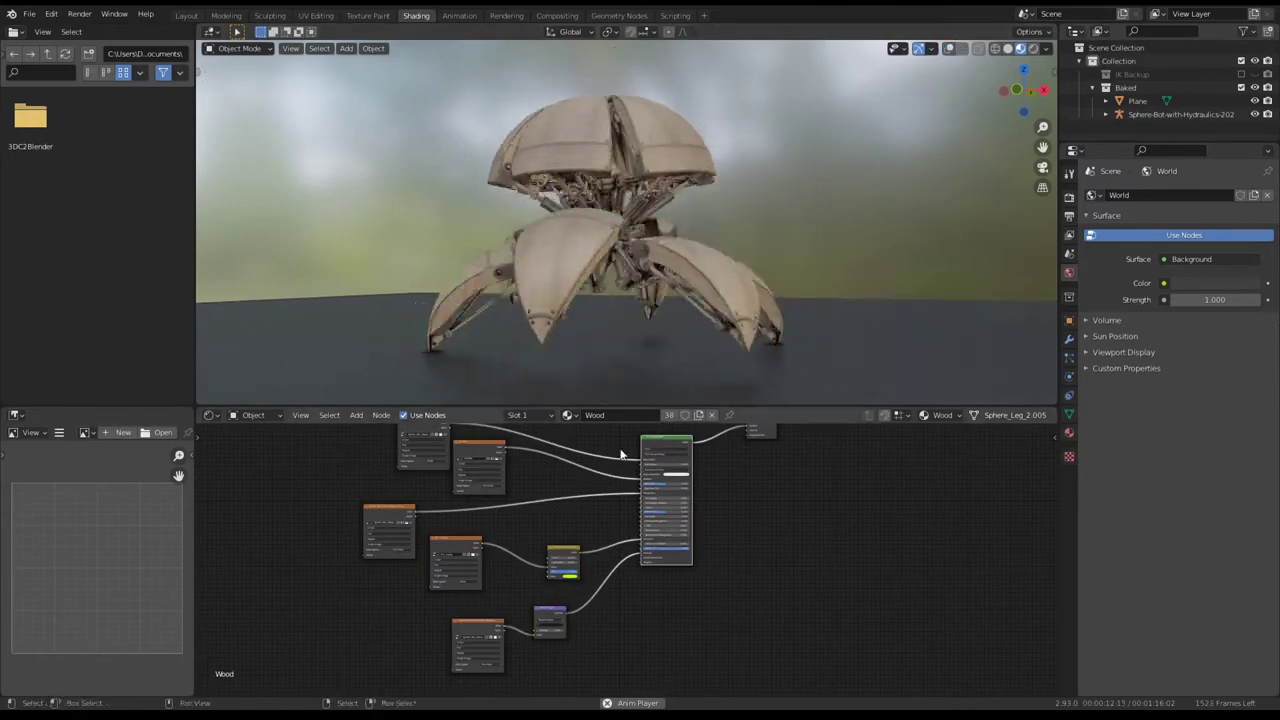
scroll(522, 590, up, 3)
scroll(530, 583, up, 3)
Set the Principled BSDF Emission Strength to 10000.
mouse_move(680, 522)
mouse_down()
mouse_move(740, 522)
mouse_move(716, 522)
mouse_up()
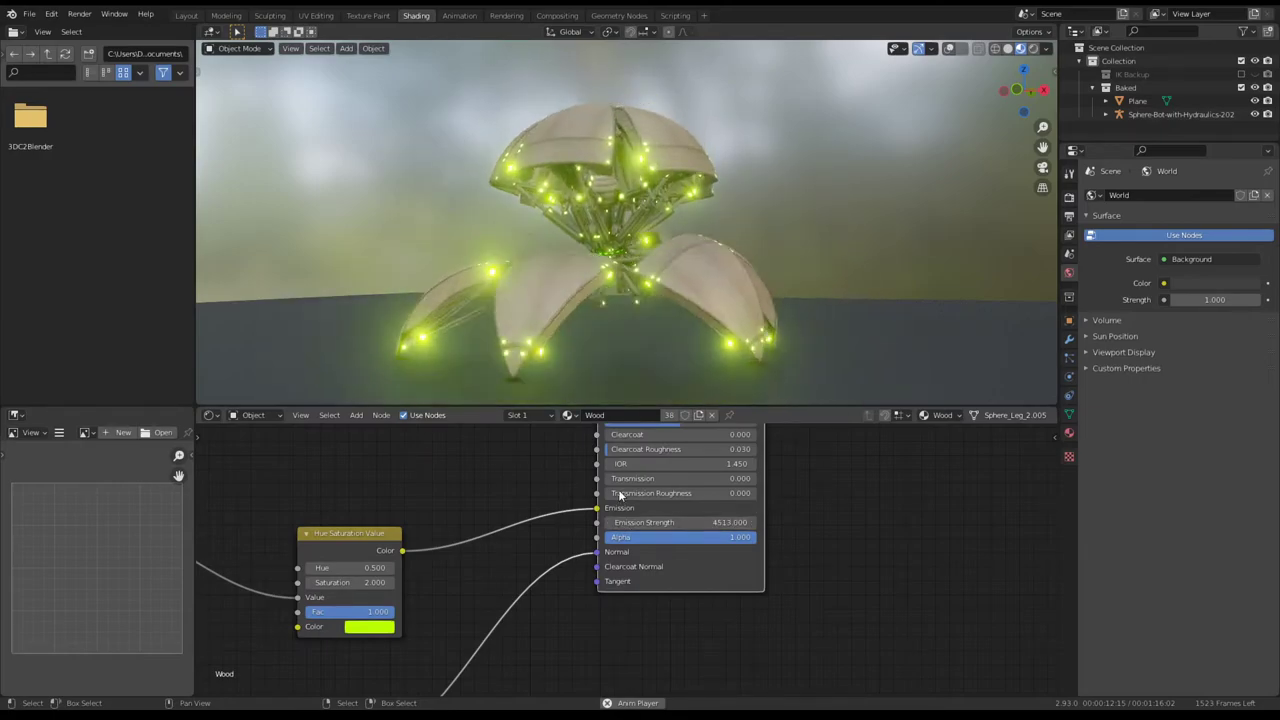
click(700, 520)
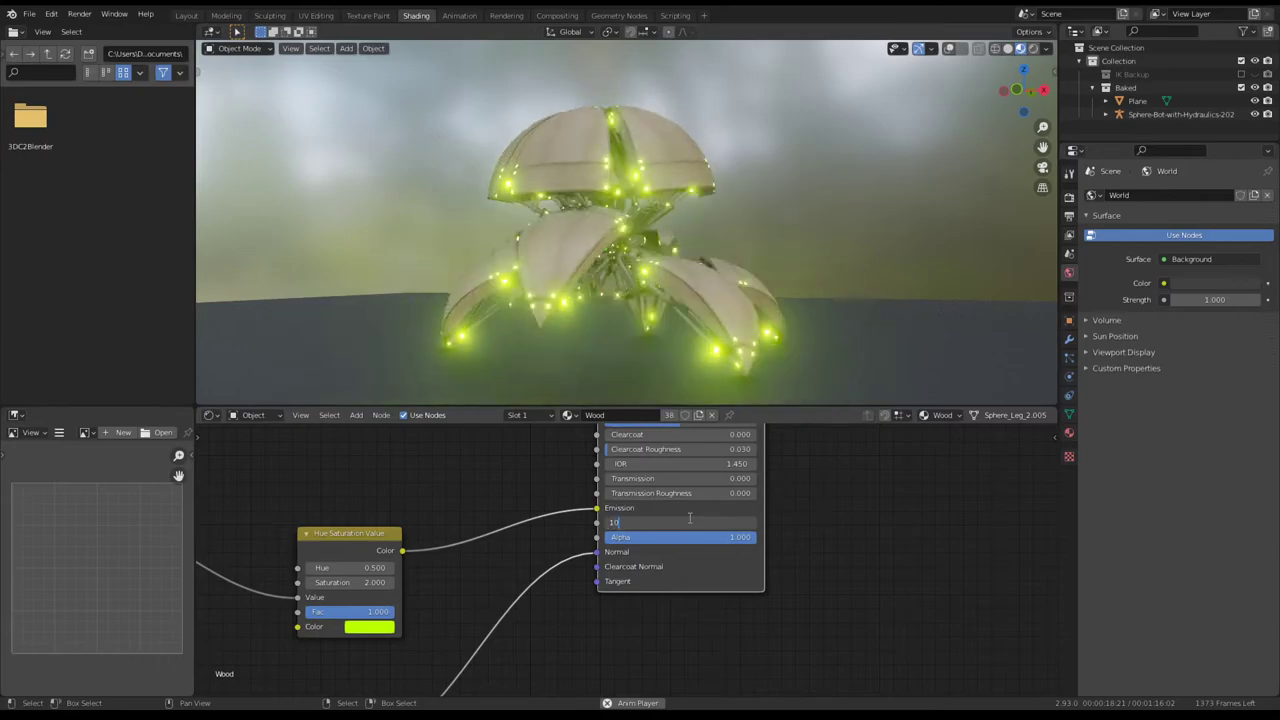
text(999999999999)
key(Return)
mouse_move(714, 200)
middle_down()
mouse_move(843, 209)
mouse_move(643, 209)
middle_up()
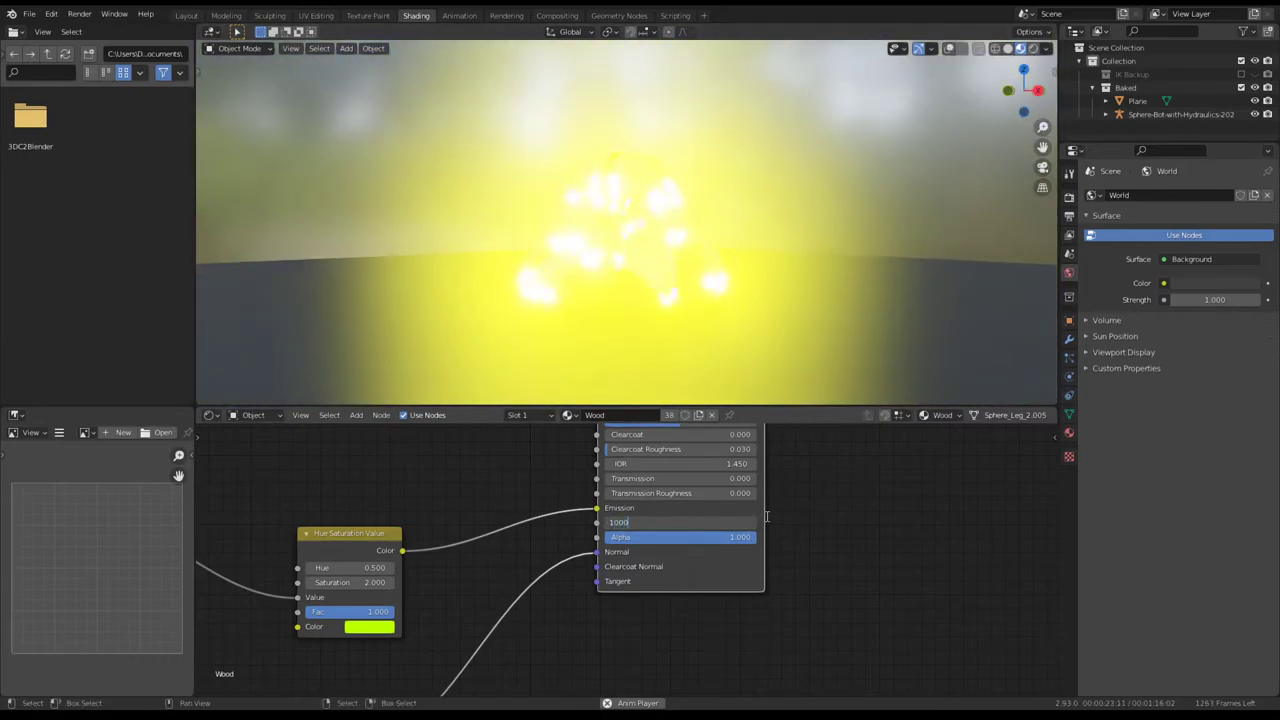
text(10000)
key(Return)
Shift the Hue/Saturation glow colour from red to cyan, then browse viewport preview environments.
mouse_move(697, 188)
middle_down()
mouse_move(500, 166)
mouse_move(371, 186)
mouse_move(566, 370)
middle_up()
middle_drag(540, 470, 610, 466)
click(439, 623)
drag(471, 489, 463, 524)
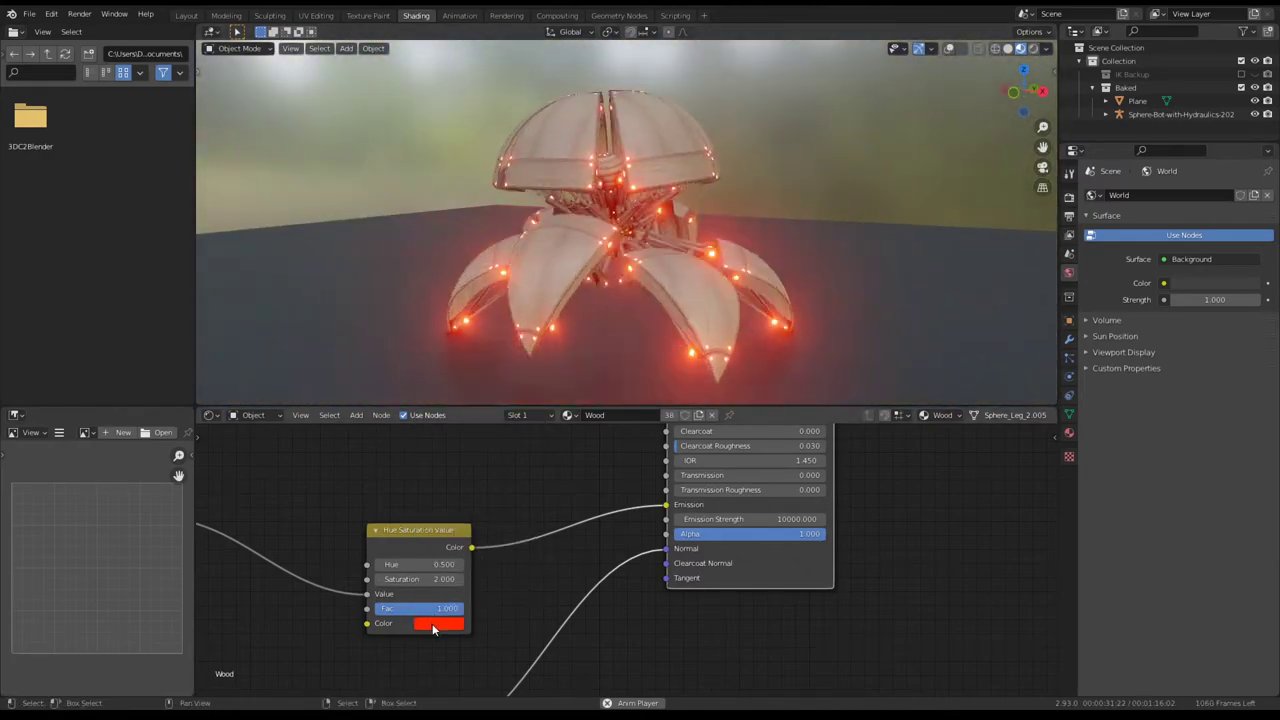
click(432, 623)
mouse_move(465, 561)
mouse_down()
mouse_move(500, 561)
mouse_move(480, 561)
mouse_up()
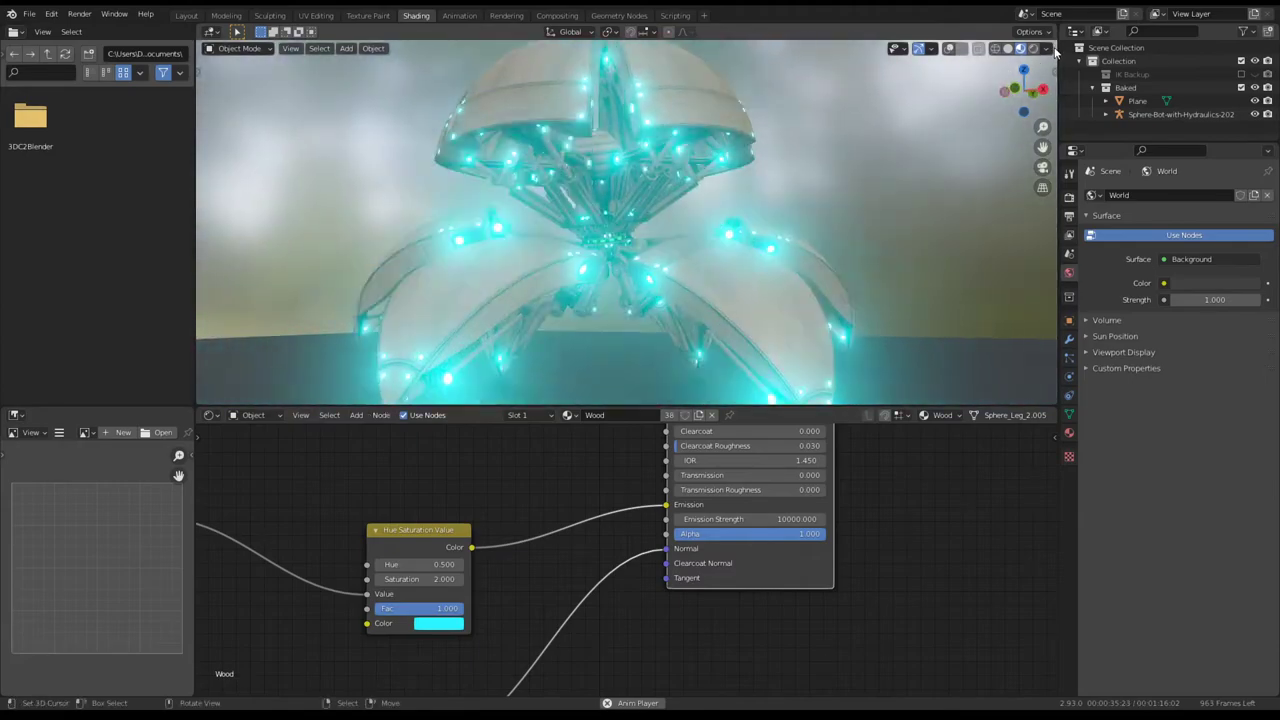
click(1047, 48)
click(1040, 156)
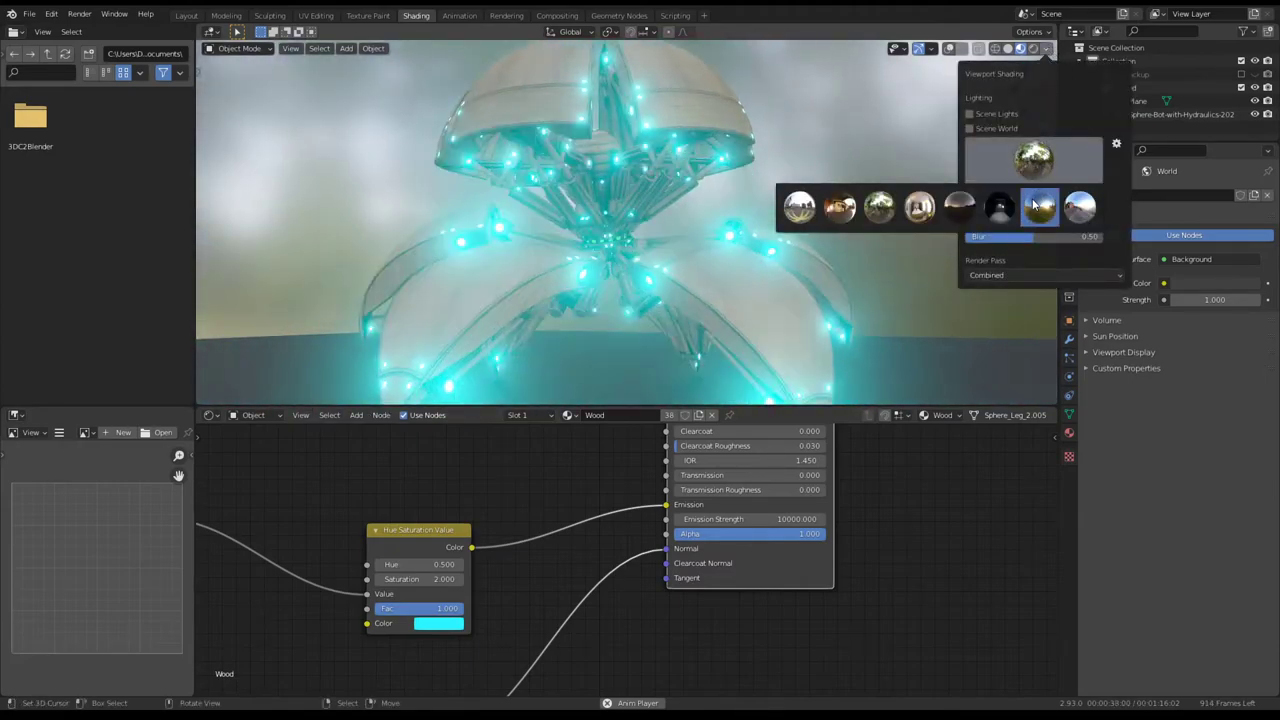
Preview the robot under the blue sky HDRI with background blur at 0.
click(1036, 204)
mouse_move(1037, 236)
mouse_down()
mouse_move(968, 236)
mouse_move(1040, 222)
mouse_up()
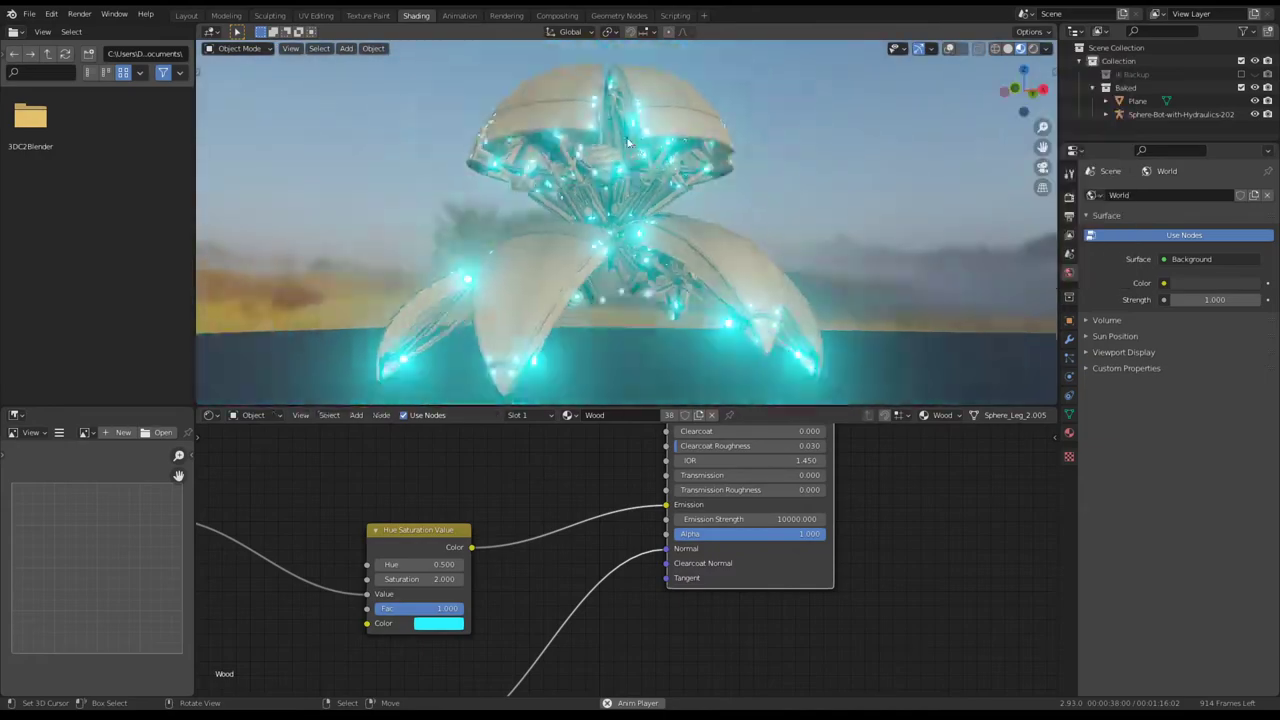
middle_drag(950, 260, 828, 320)
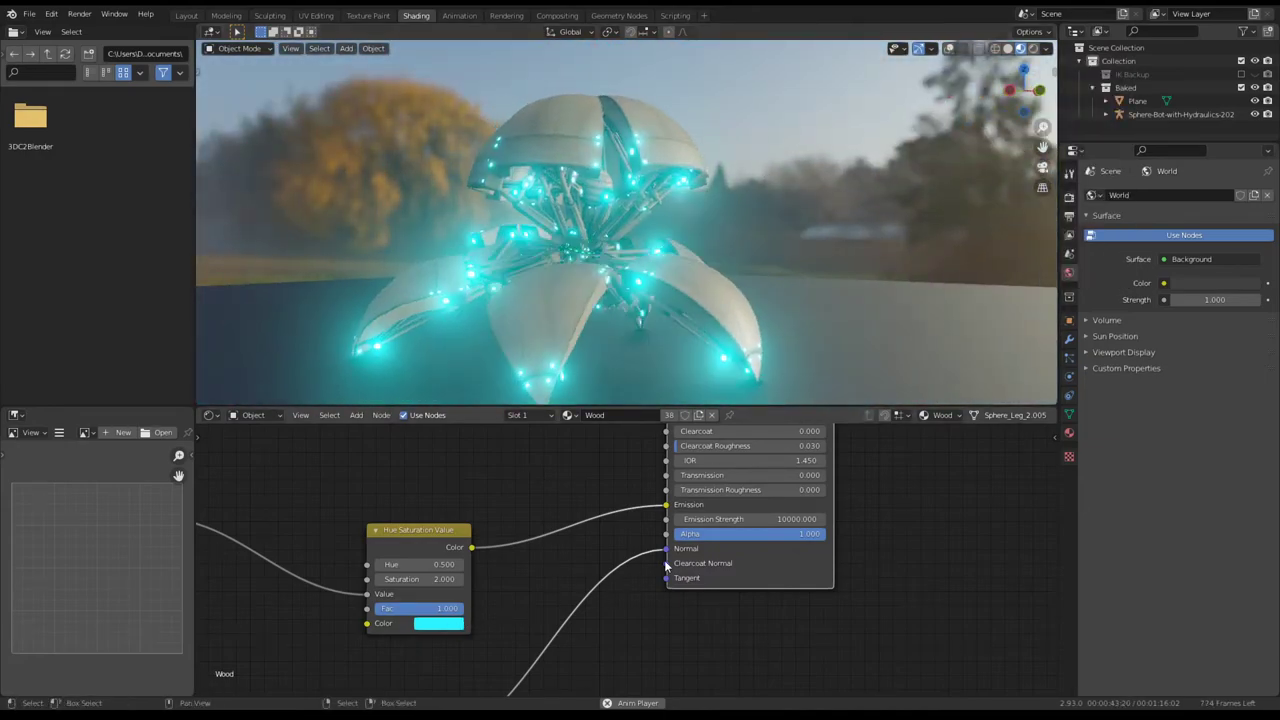
Set emission strength to 20 and change the glow colour to green.
double_click(752, 519)
text(20)
key(Return)
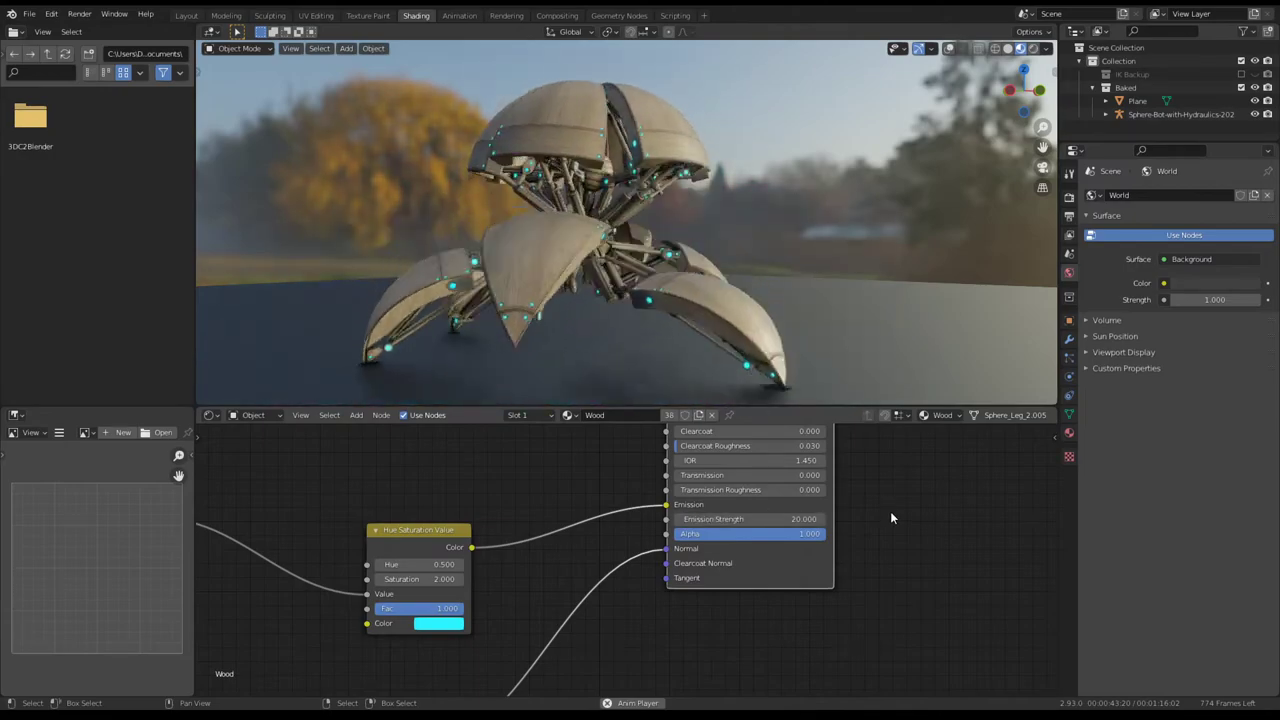
click(458, 623)
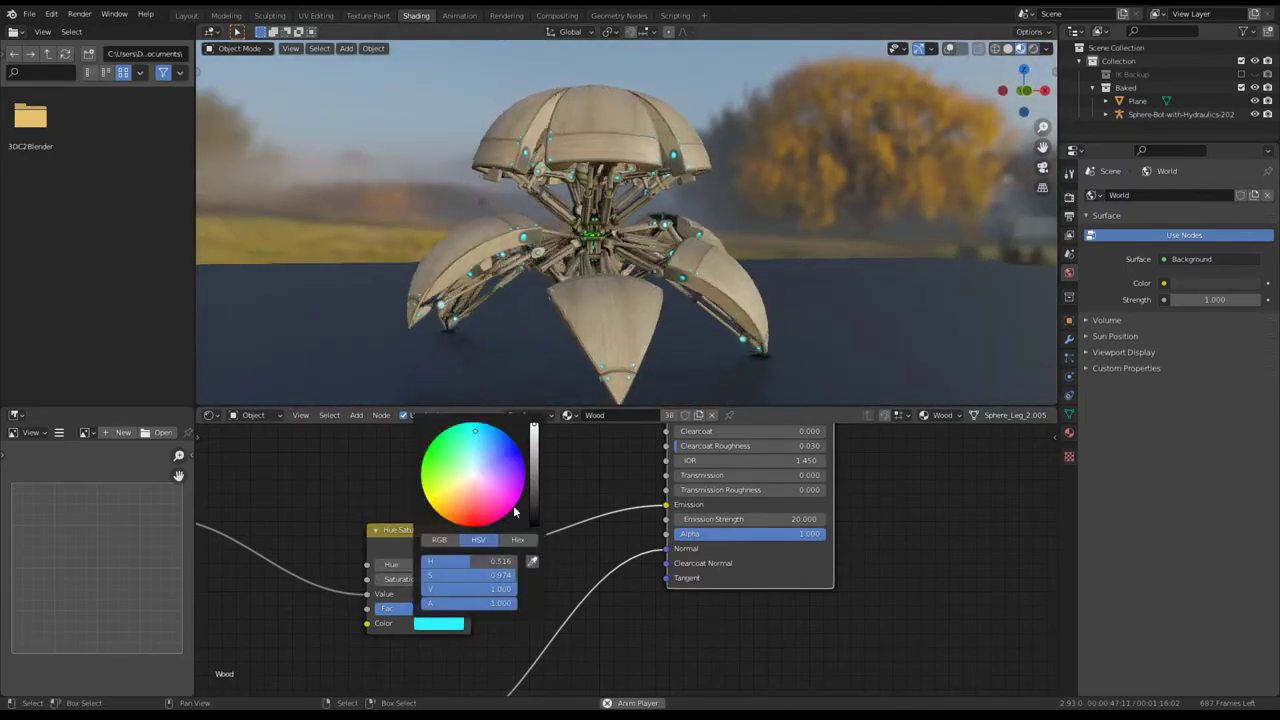
drag(470, 561, 420, 561)
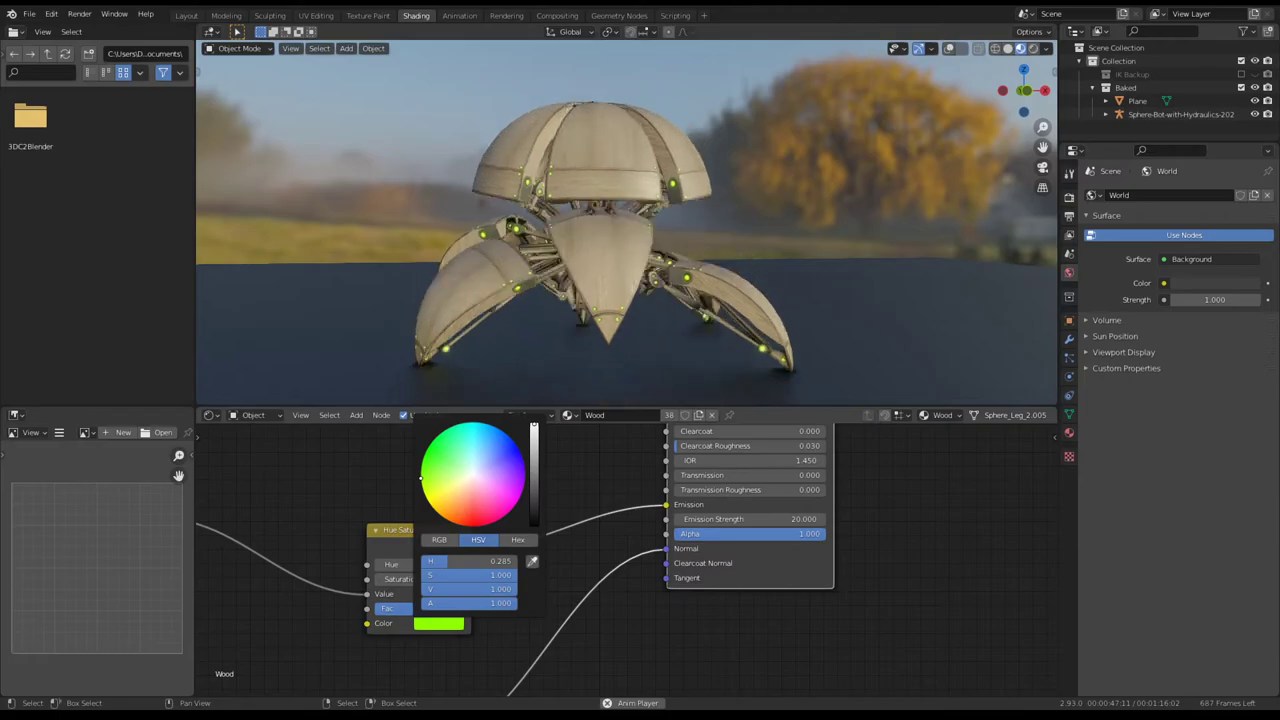
Lower the Hue Saturation Fac value and turn emission strength down to 0.
scroll(692, 174, up, 2)
scroll(692, 174, up, 3)
scroll(692, 174, up, 3)
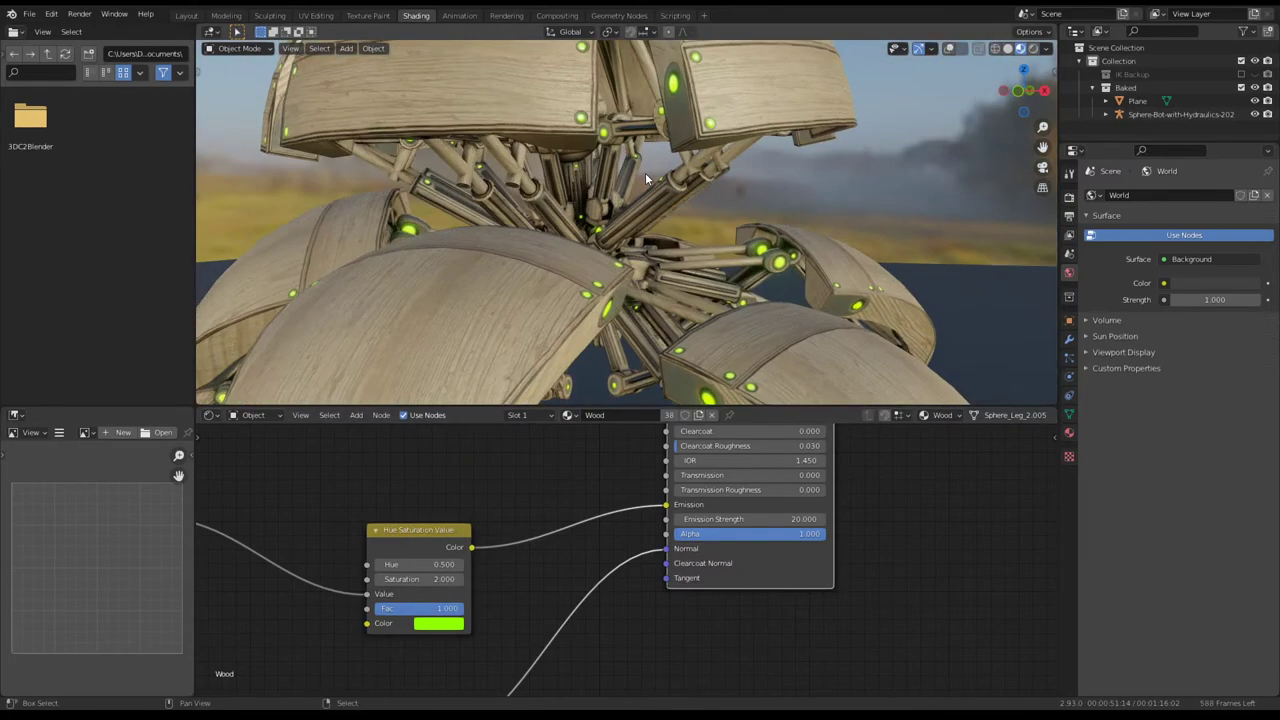
scroll(620, 159, up, 3)
scroll(582, 207, up, 3)
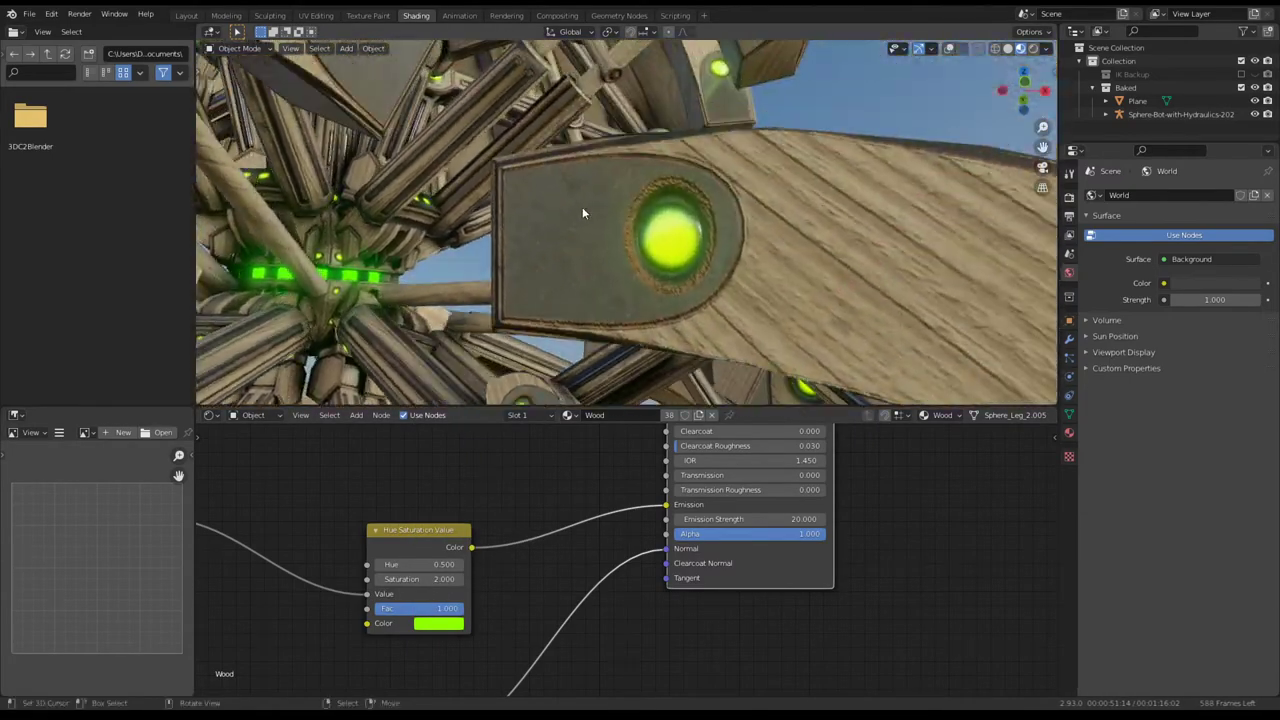
scroll(586, 190, up, 3)
mouse_move(447, 613)
mouse_down()
mouse_move(409, 613)
mouse_move(486, 608)
mouse_up()
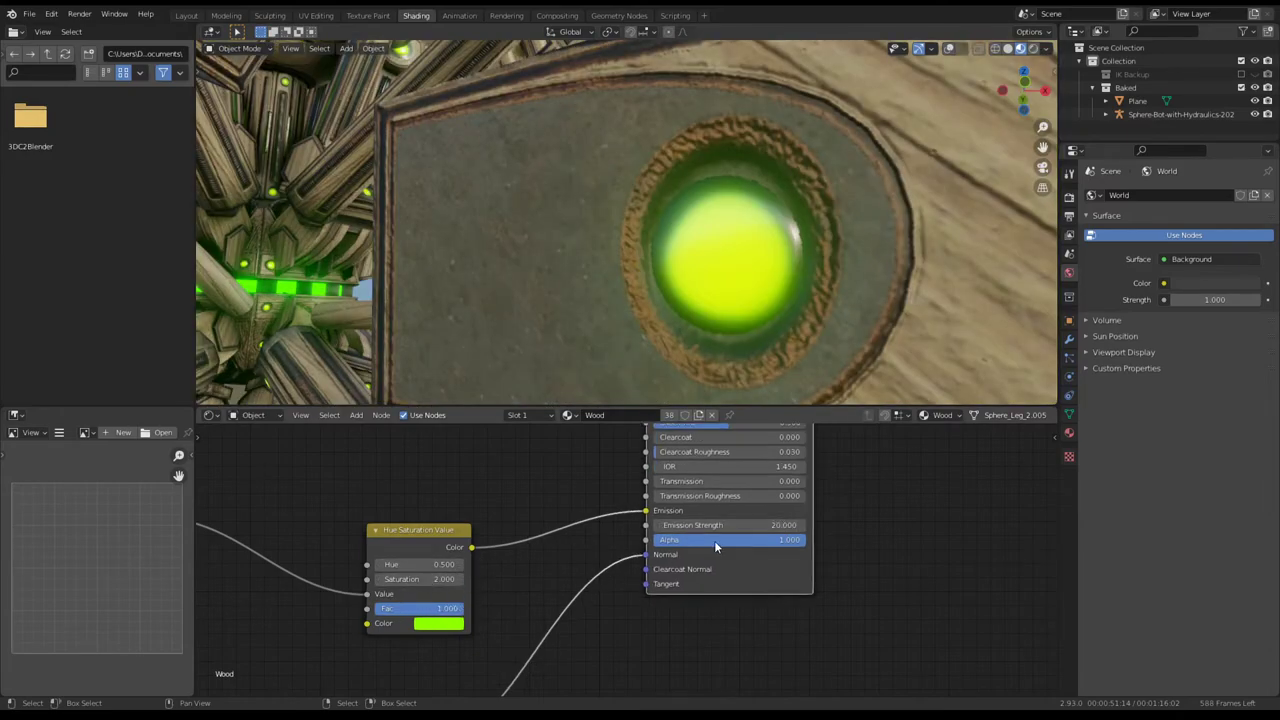
drag(783, 527, 700, 527)
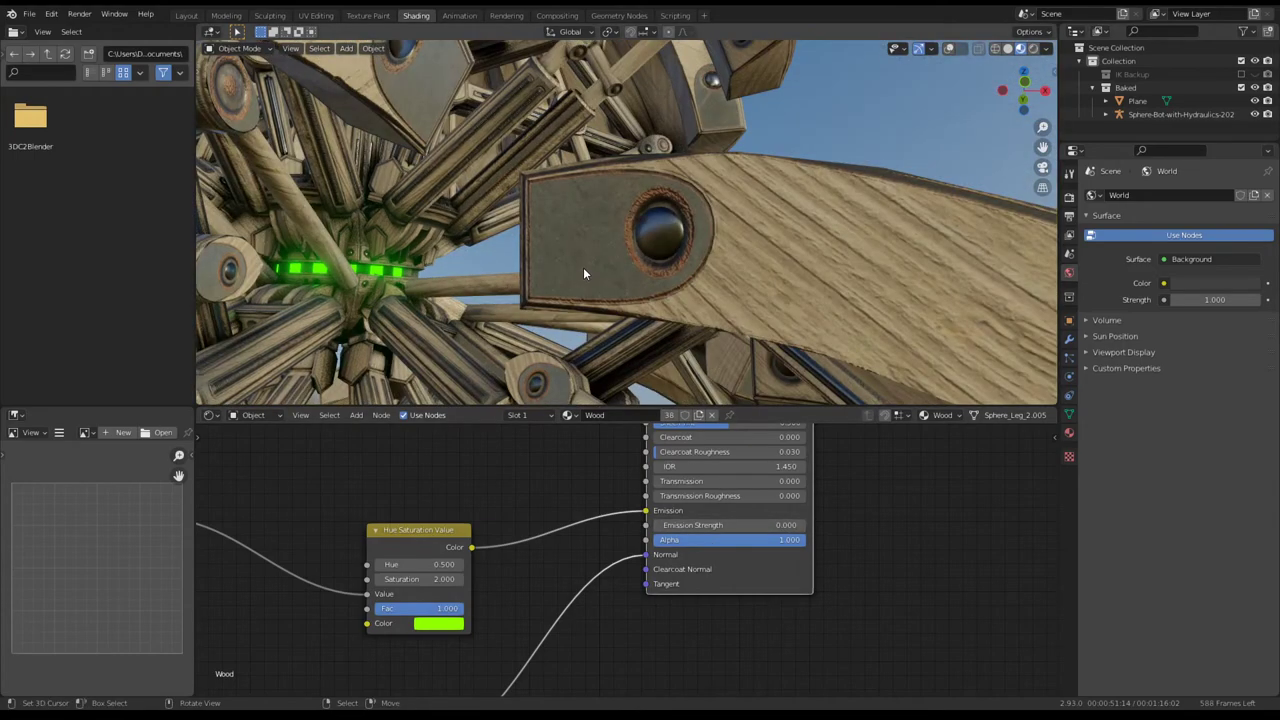
Raise the green emission strength to about 251 and enlarge the 3D view.
middle_drag(583, 267, 670, 395)
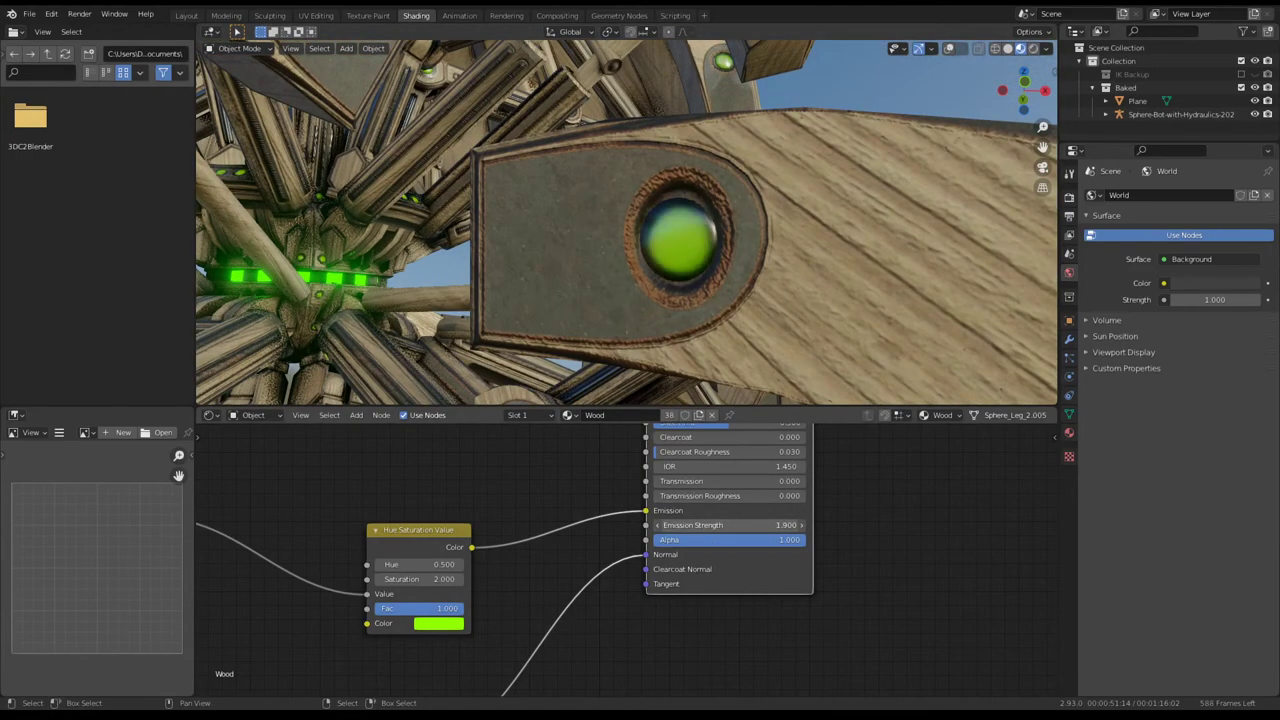
drag(786, 525, 700, 525)
mouse_move(753, 223)
middle_down()
mouse_move(812, 287)
mouse_move(867, 289)
mouse_move(766, 234)
mouse_move(772, 263)
middle_up()
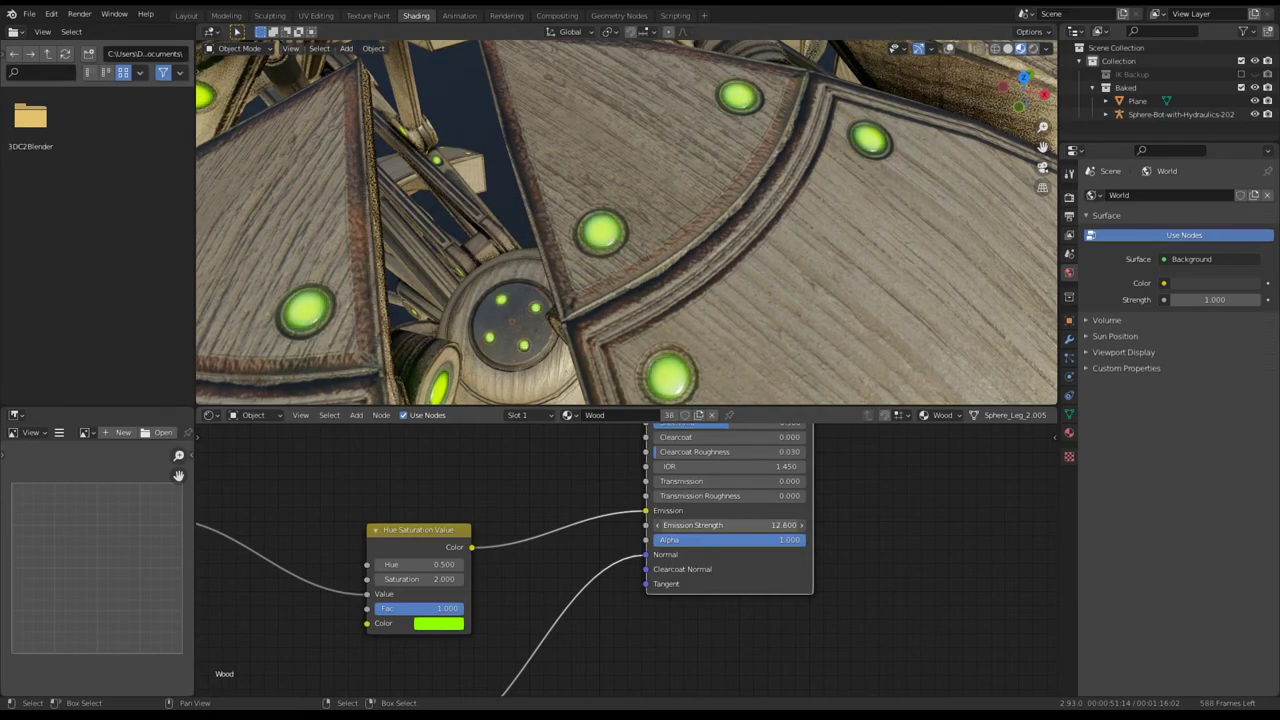
drag(740, 525, 800, 525)
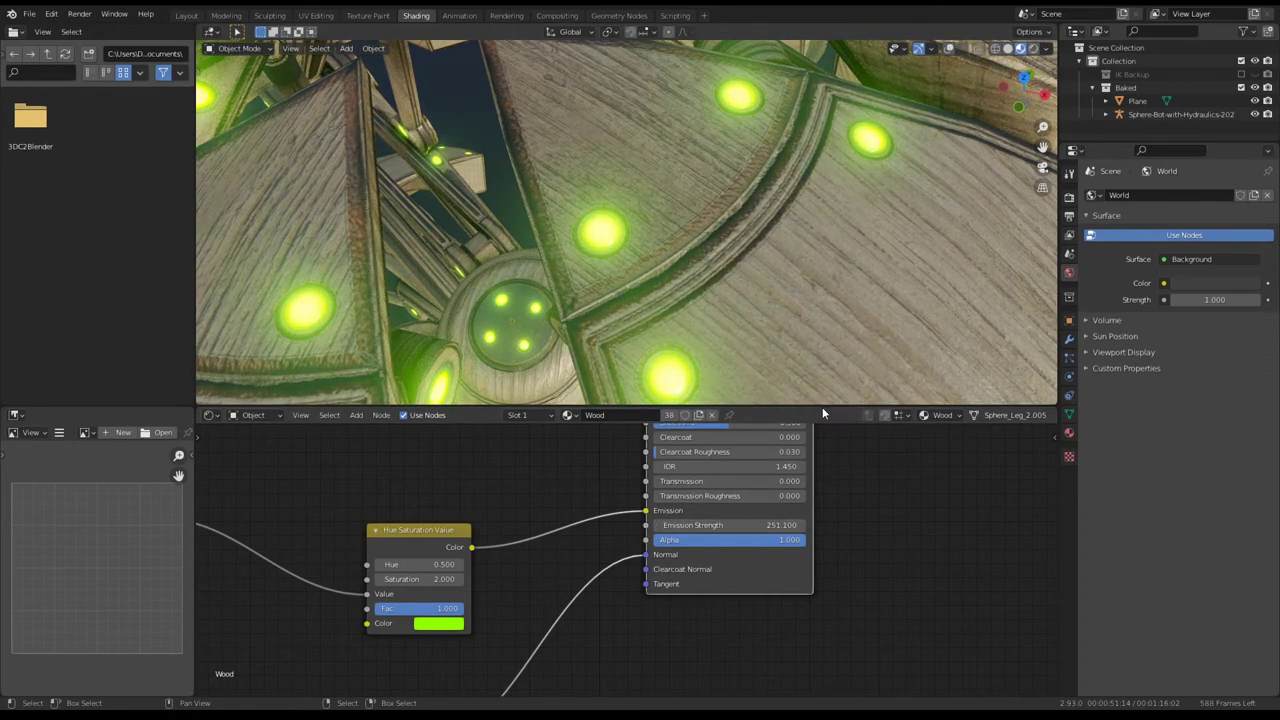
drag(822, 408, 834, 546)
mouse_move(640, 330)
middle_down()
mouse_move(577, 303)
mouse_move(579, 286)
mouse_move(648, 279)
mouse_move(808, 349)
mouse_move(574, 334)
mouse_move(706, 320)
mouse_move(700, 360)
middle_up()
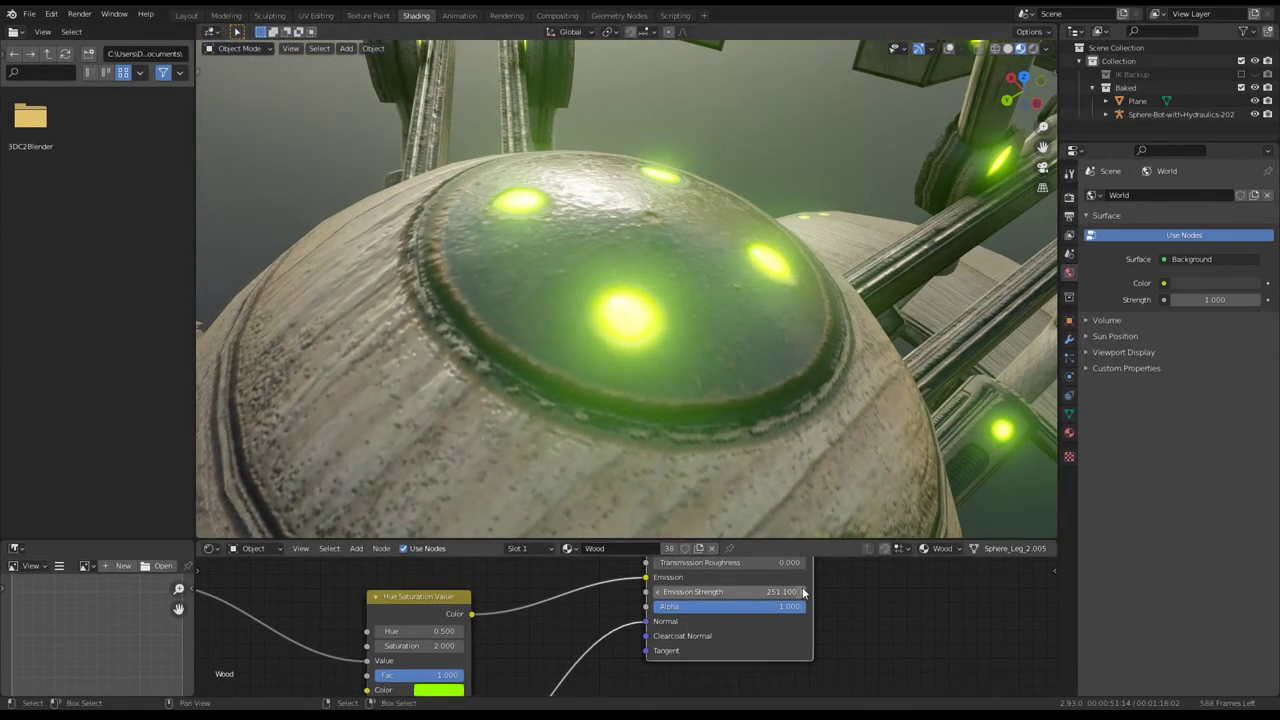
Reset emission strength to 0 and restore the viewport overlays.
key(BackSpace)
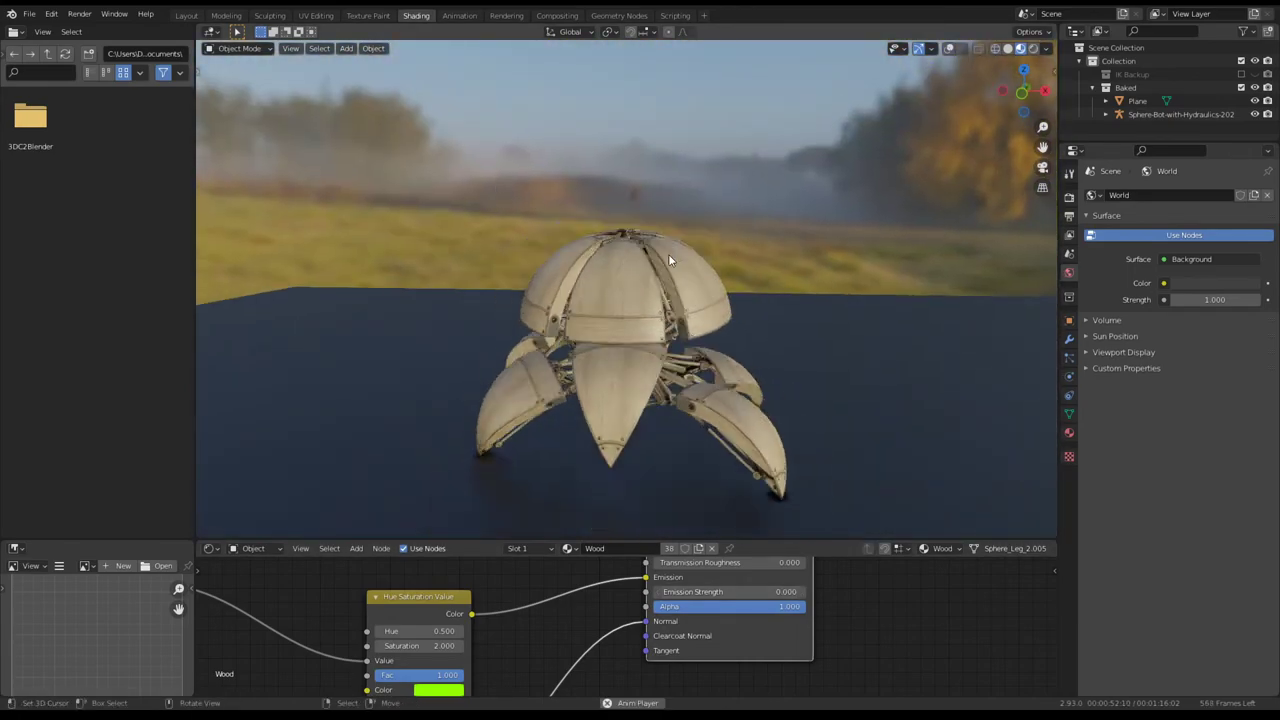
middle_drag(670, 260, 810, 119)
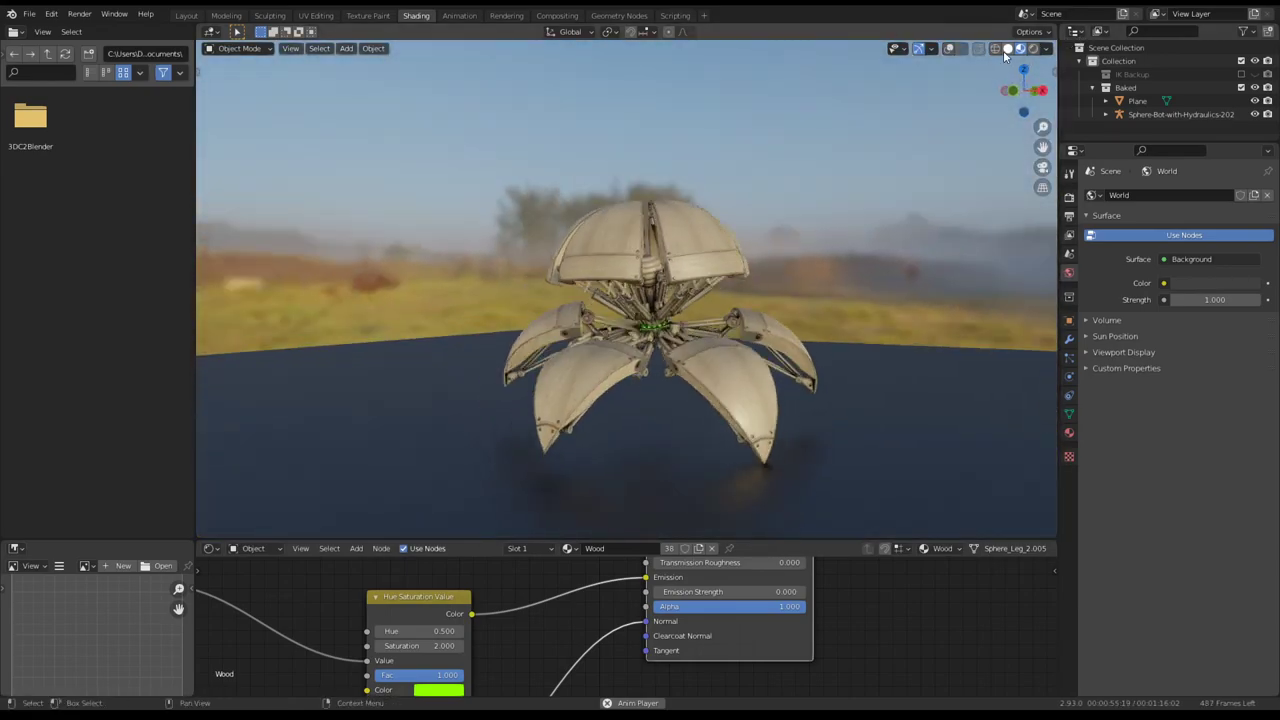
key(shift+alt+z)
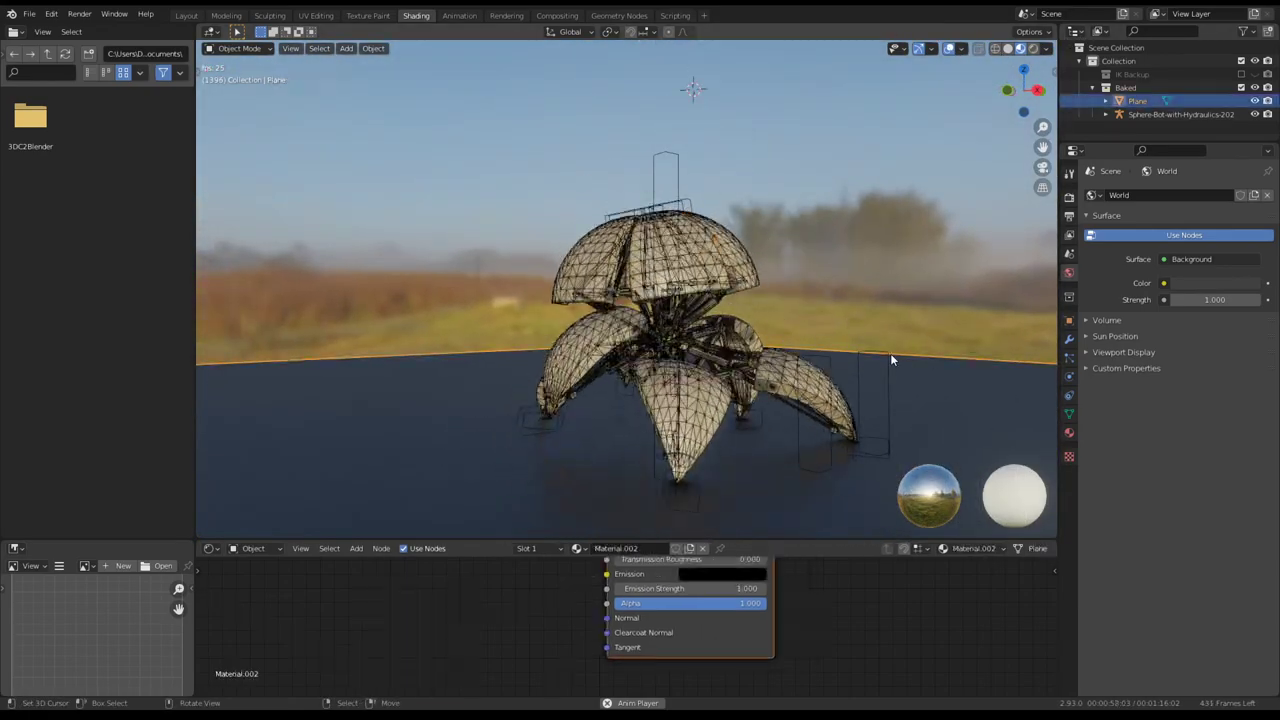